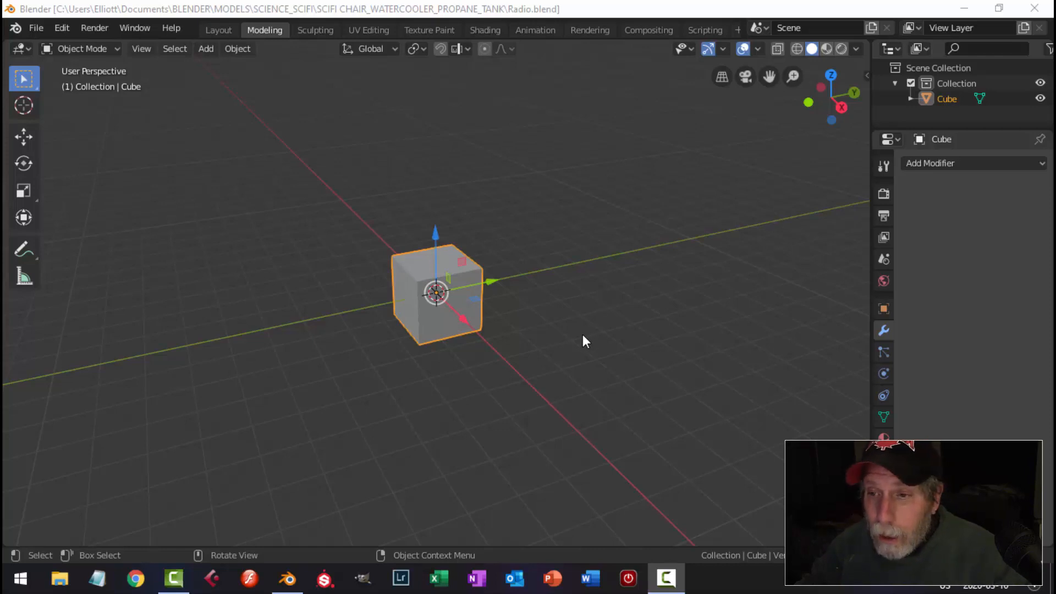
# Raise the cube along the Z axis so that its base rests on the grid floor
pyautogui.moveTo(604, 342)
pyautogui.mouseDown(button='middle')
pyautogui.moveTo(582, 335)
pyautogui.moveTo(604, 331)
pyautogui.mouseUp(button='middle')
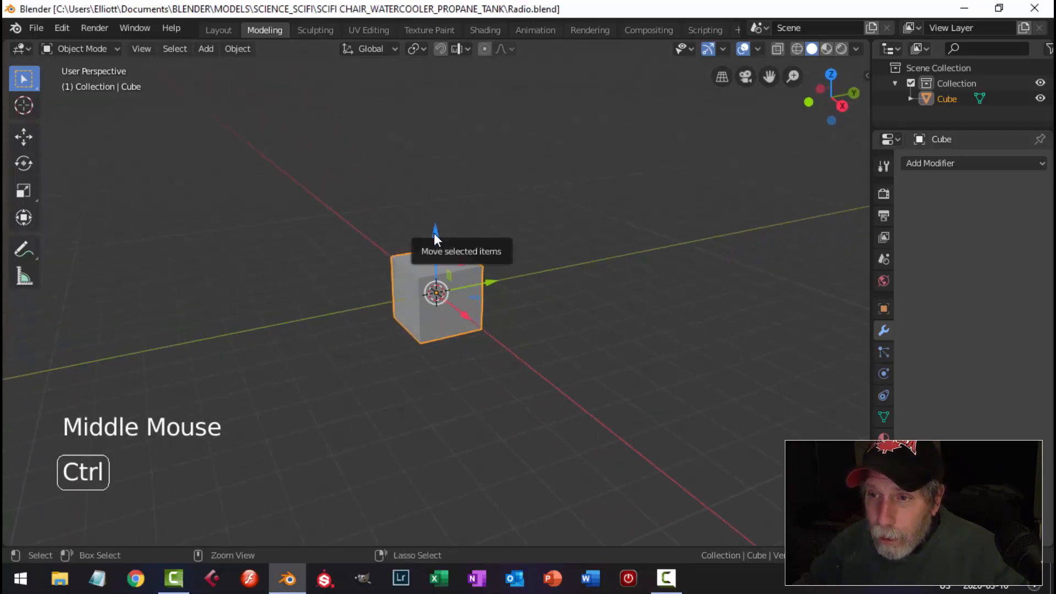
pyautogui.keyDown('ctrl'); pyautogui.moveTo(434, 232); pyautogui.dragTo(435, 202); pyautogui.keyUp('ctrl')
pyautogui.press('KP_3')
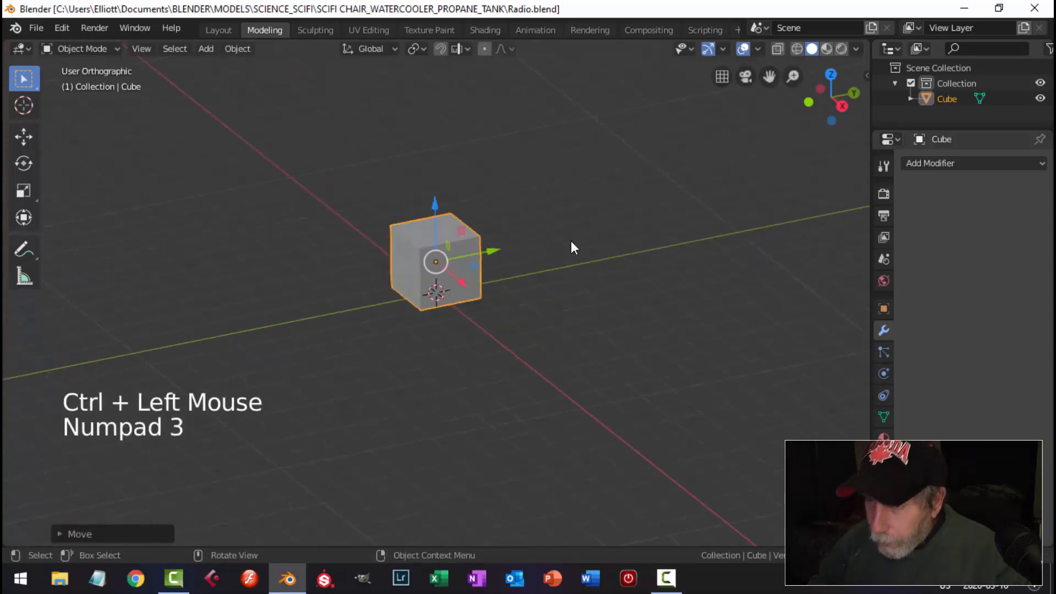
pyautogui.scroll(3, 582, 281)
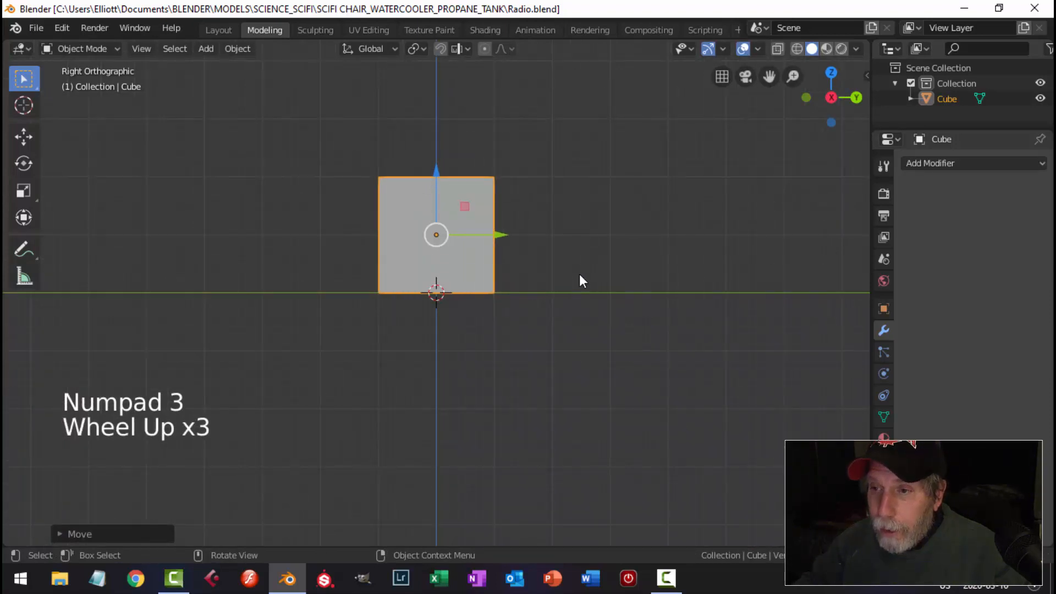
# Scale the cube's mesh along the Y axis to about 0.45 to make it thinner
pyautogui.press('Tab')
pyautogui.scroll(1, 599, 258)
pyautogui.press('s')
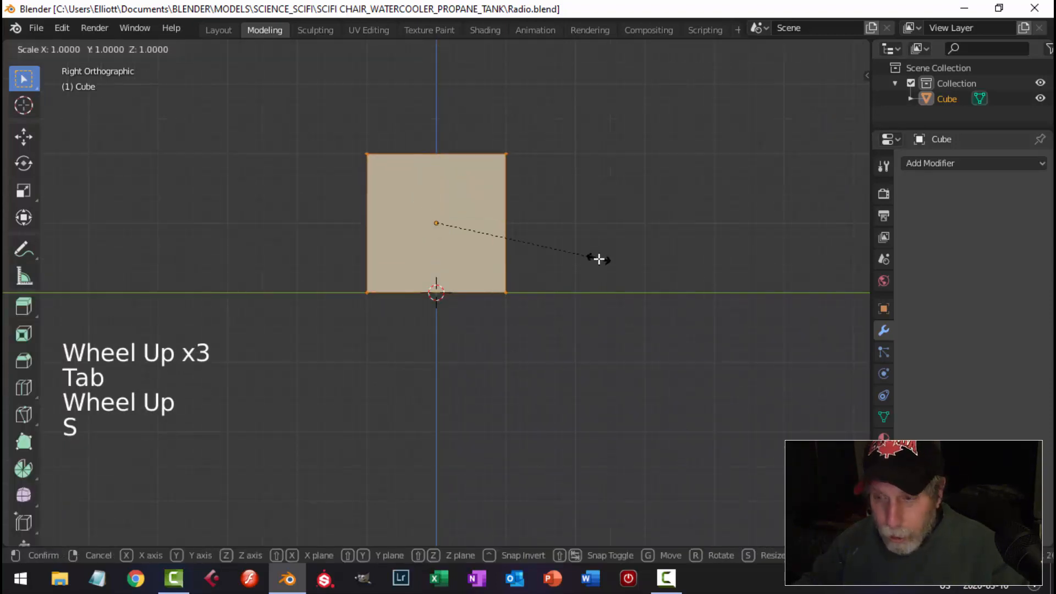
pyautogui.press('y')
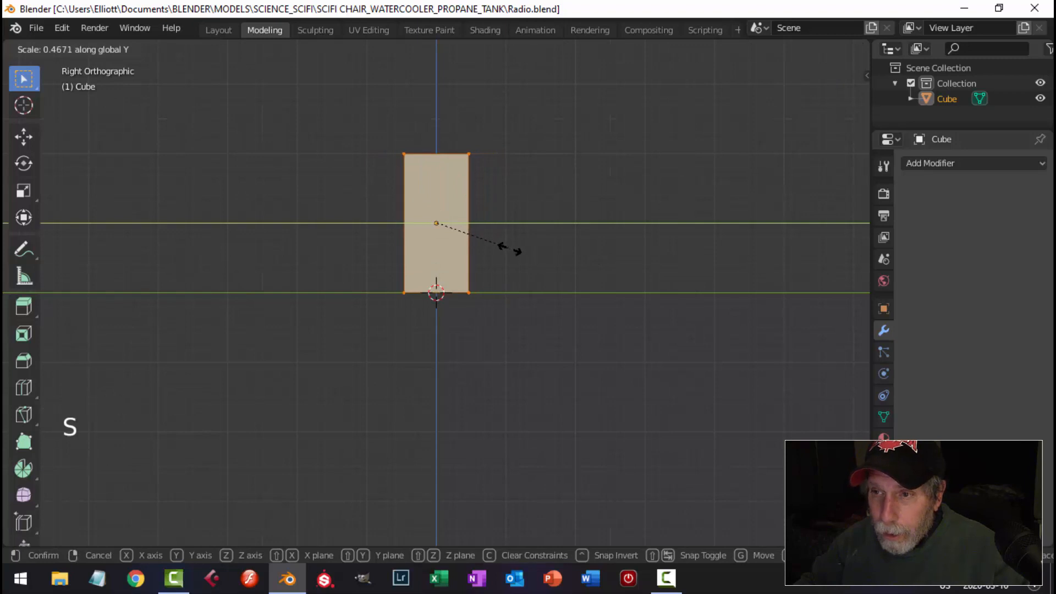
pyautogui.click(507, 250)
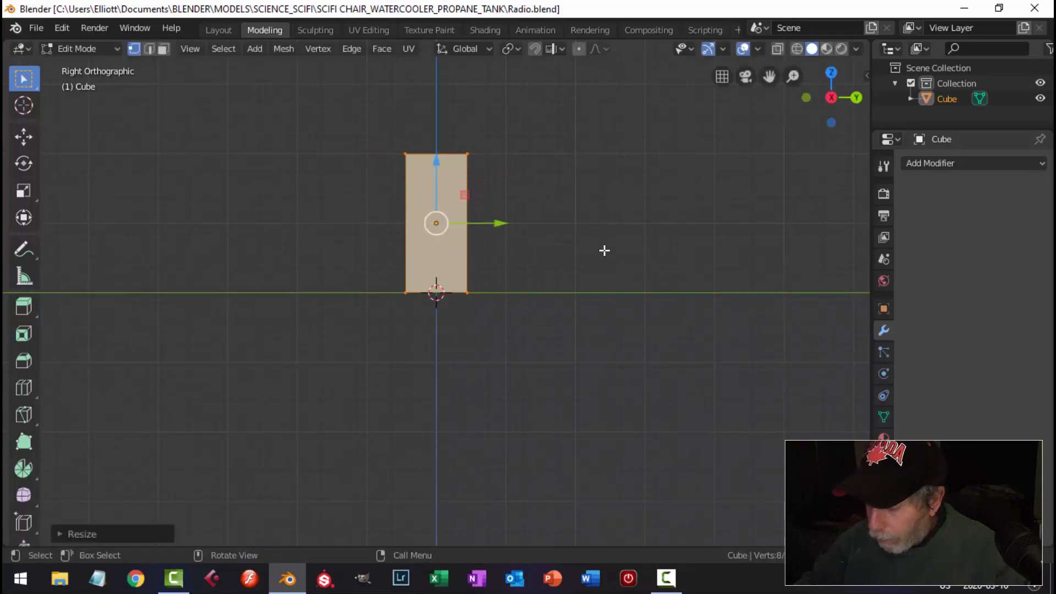
# Scale the mesh along the X axis to about 1.5 times its width
pyautogui.press('KP_1')
pyautogui.press('s')
pyautogui.press('x')
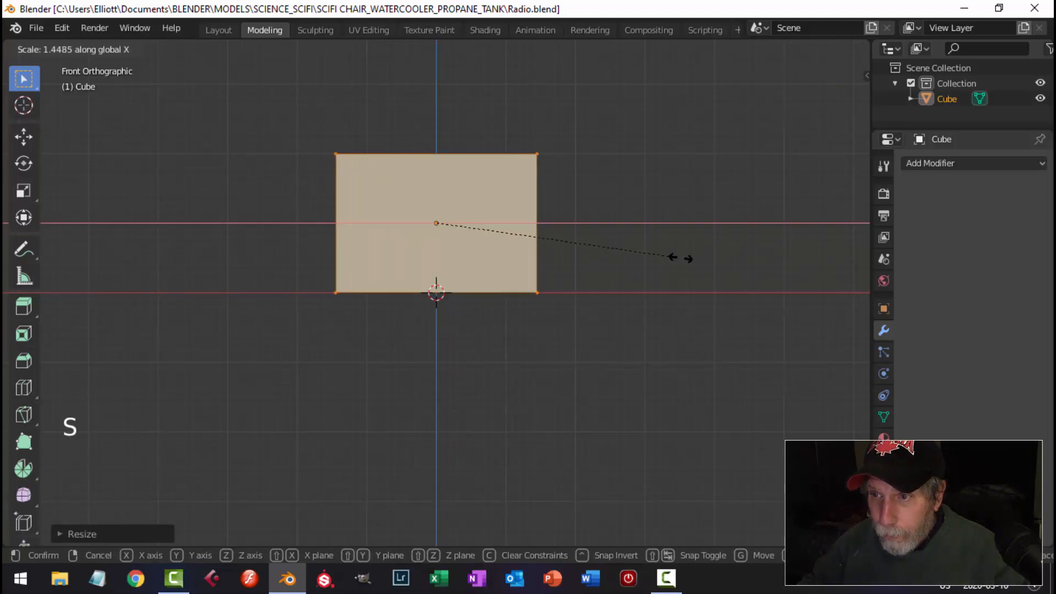
pyautogui.click(648, 257)
# Bevel the four short corner edges running along Y by about 0.088 m with 4 segments
pyautogui.moveTo(649, 257); pyautogui.dragTo(521, 278, button='middle')
pyautogui.hotkey('alt', 'a')
pyautogui.press('2')
pyautogui.click(502, 241)
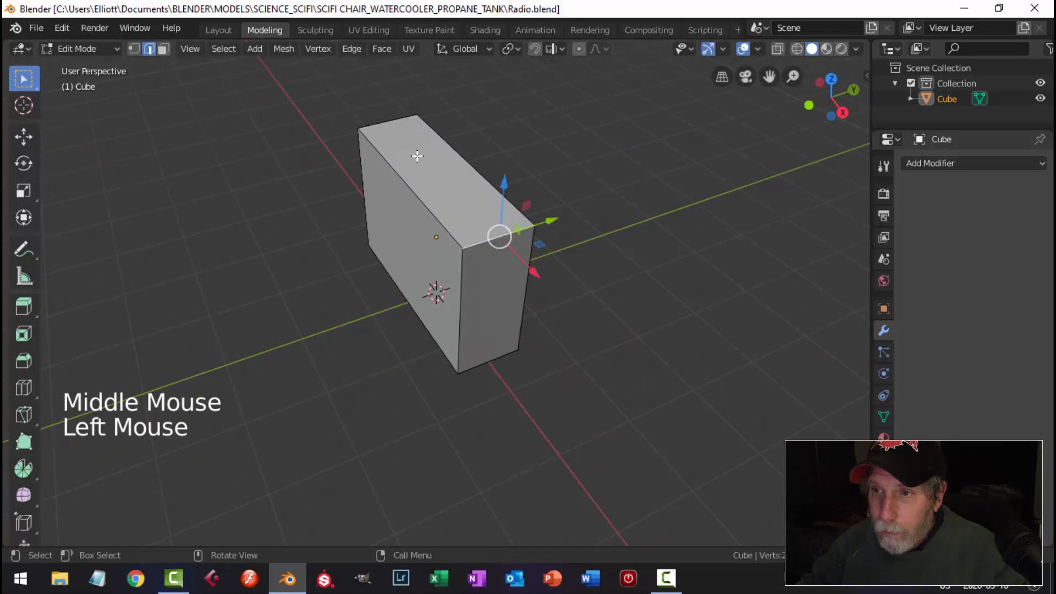
pyautogui.keyDown('shift'); pyautogui.click(394, 122); pyautogui.keyUp('shift')
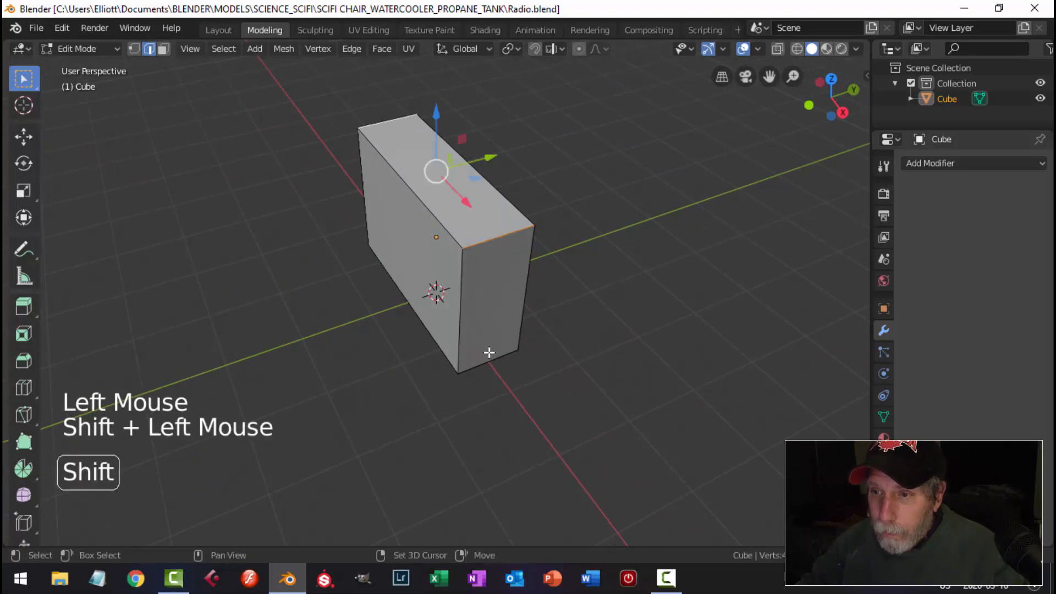
pyautogui.keyDown('shift'); pyautogui.click(490, 359); pyautogui.keyUp('shift')
pyautogui.moveTo(523, 361); pyautogui.dragTo(659, 370, button='middle')
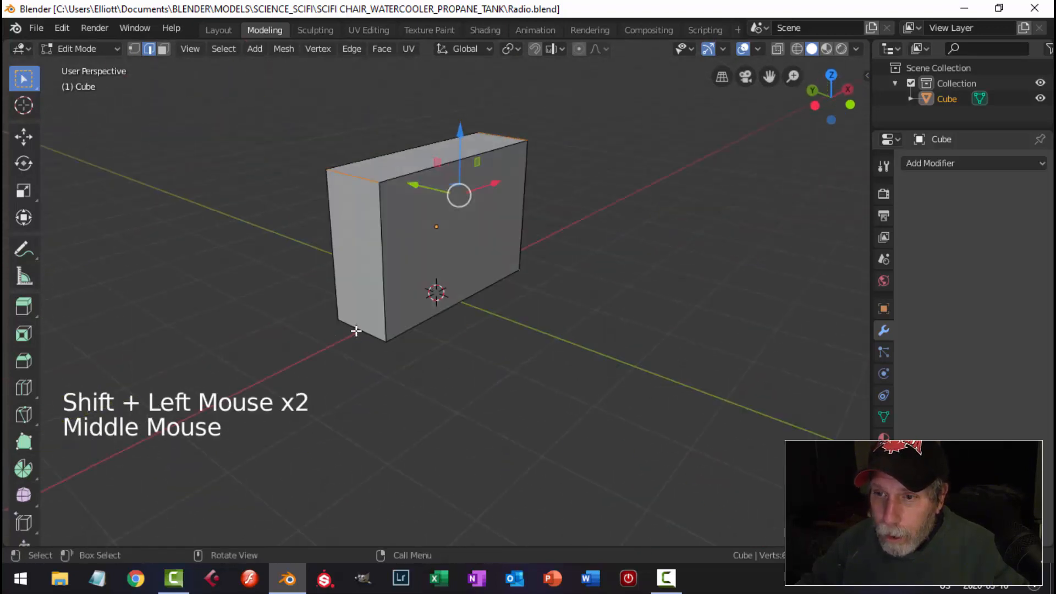
pyautogui.keyDown('shift'); pyautogui.click(556, 330); pyautogui.keyUp('shift')
pyautogui.moveTo(556, 330); pyautogui.dragTo(606, 325, button='middle')
pyautogui.scroll(2, 556, 321)
pyautogui.hotkey('ctrl', 'b')
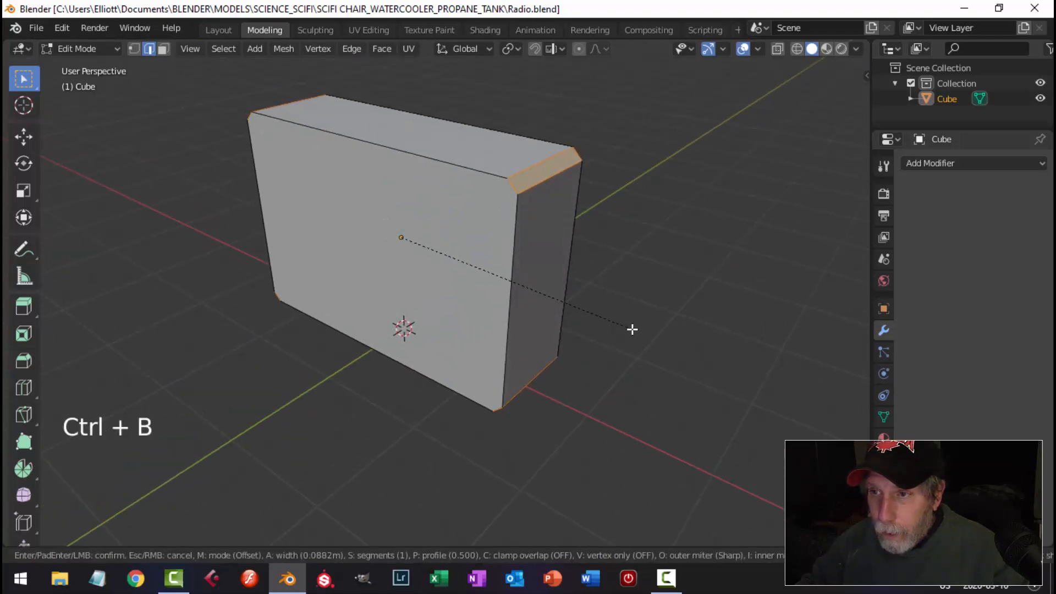
pyautogui.scroll(3, 632, 329)
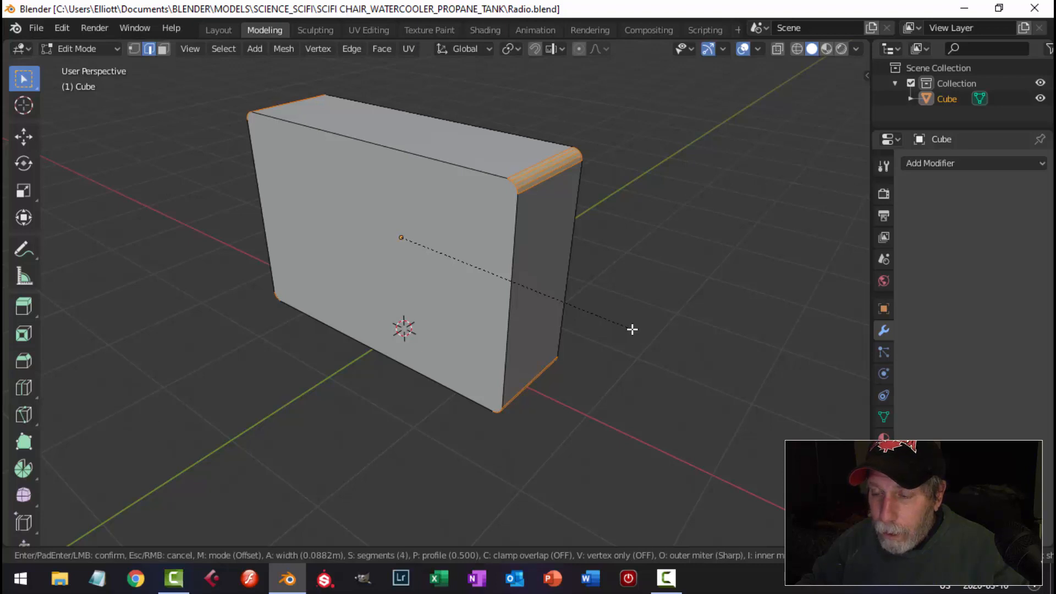
pyautogui.click(633, 329)
# Examine the large side face and the vertices at its rounded corners
pyautogui.moveTo(632, 329); pyautogui.dragTo(481, 244, button='middle')
pyautogui.hotkey('alt', 'a')
pyautogui.press('3')
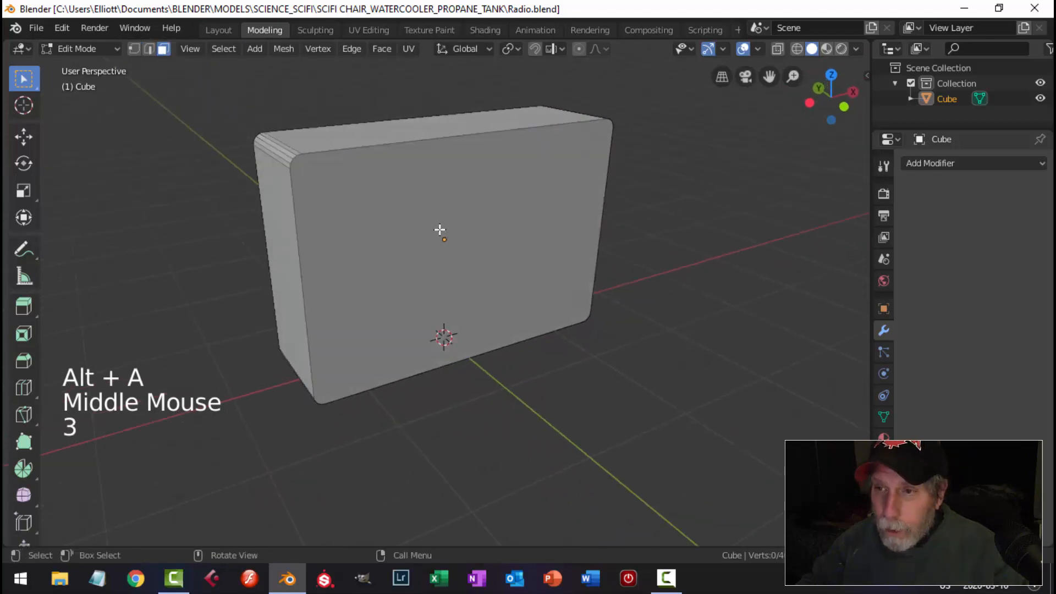
pyautogui.click(549, 251)
pyautogui.press('1')
pyautogui.scroll(2, 402, 226)
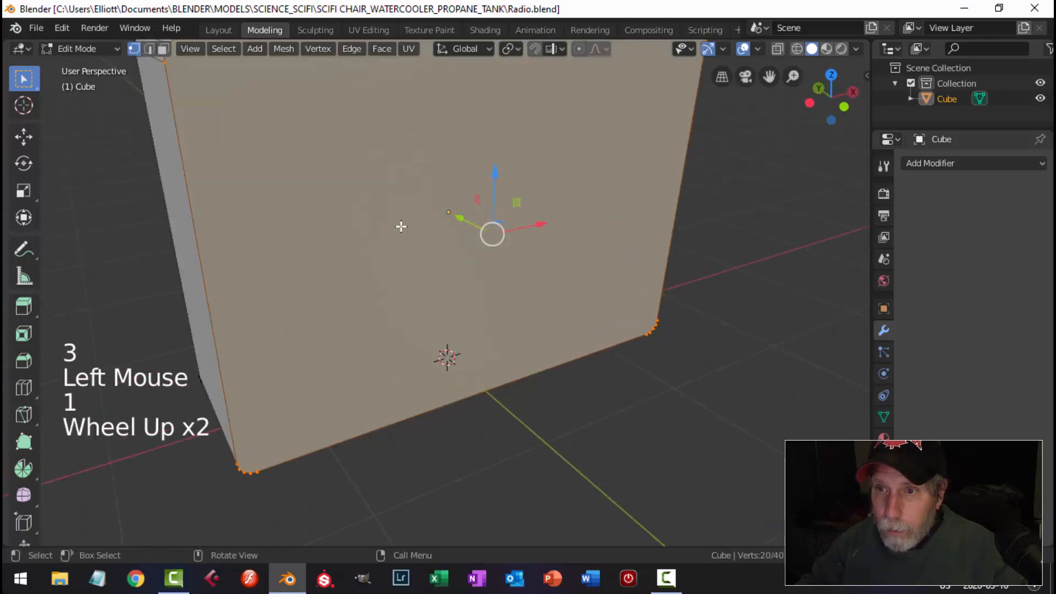
pyautogui.keyDown('shift'); pyautogui.moveTo(350, 187); pyautogui.dragTo(377, 215, button='middle'); pyautogui.keyUp('shift')
pyautogui.scroll(-2, 337, 174)
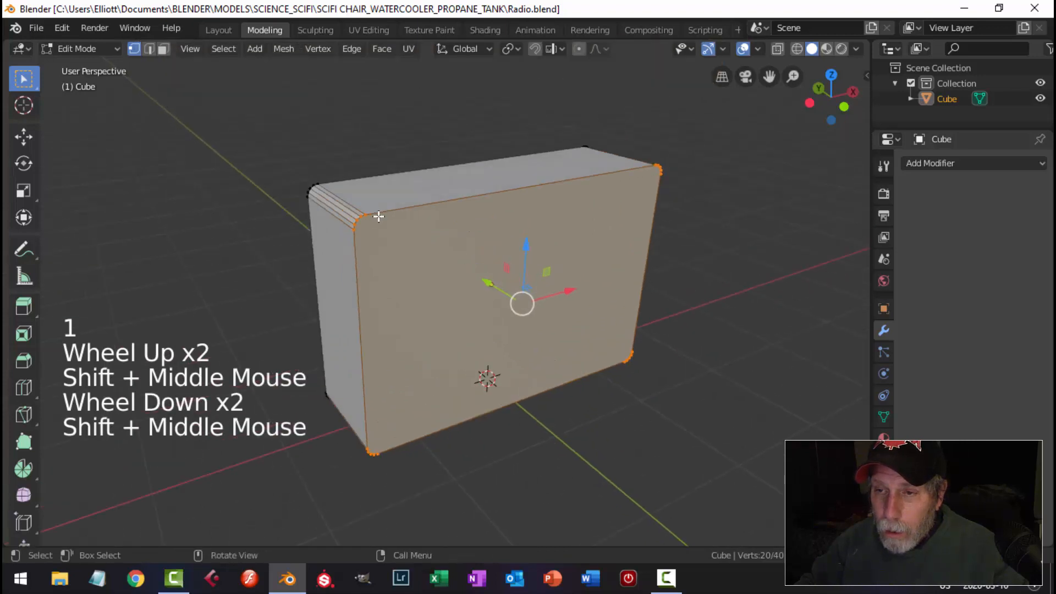
pyautogui.scroll(2, 346, 187)
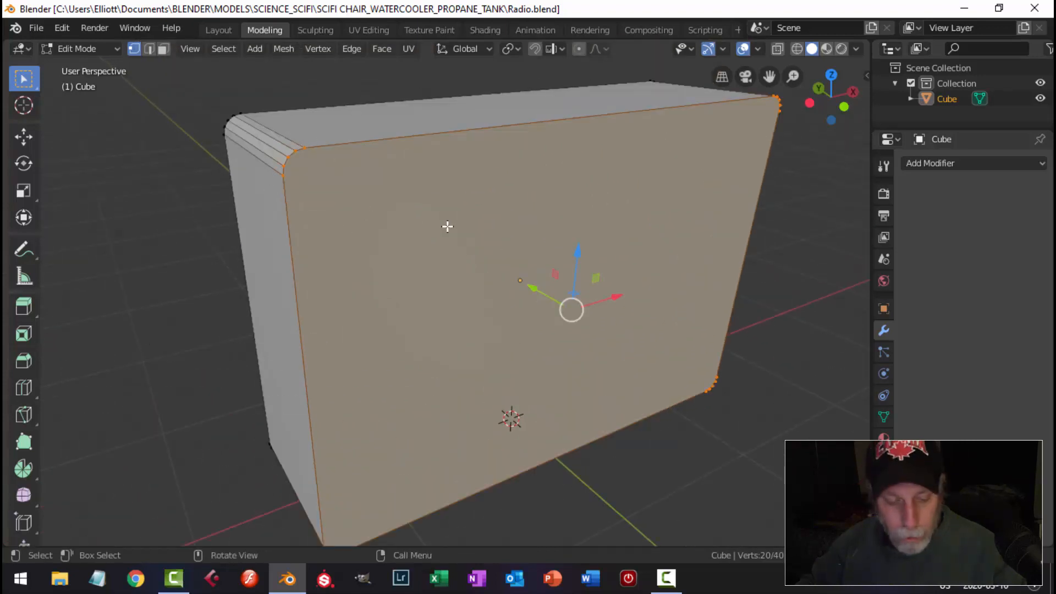
# Bevel the outline edge loops of both large faces slightly with 4 segments
pyautogui.hotkey('alt', 'a')
pyautogui.moveTo(556, 216); pyautogui.dragTo(545, 224, button='middle')
pyautogui.press('2')
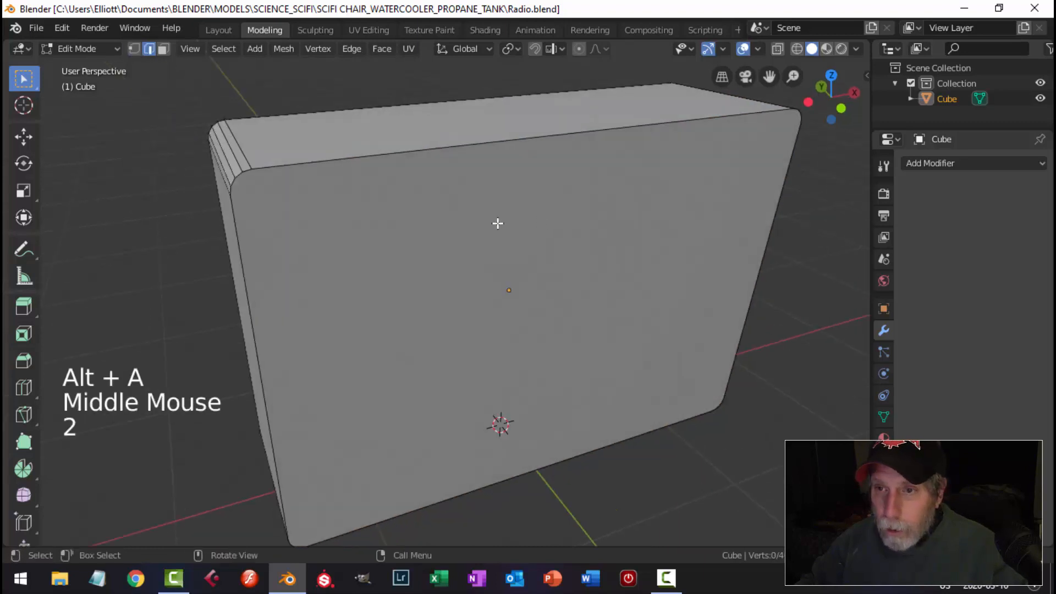
pyautogui.keyDown('alt'); pyautogui.keyDown('shift'); pyautogui.click(389, 154); pyautogui.keyUp('shift'); pyautogui.keyUp('alt')
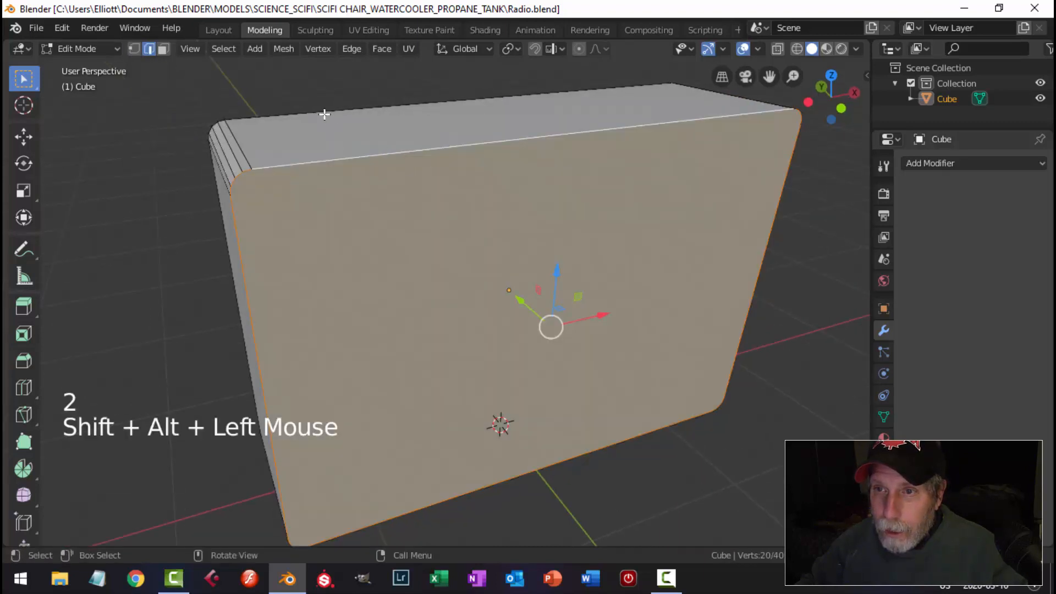
pyautogui.keyDown('alt'); pyautogui.keyDown('shift'); pyautogui.click(387, 148); pyautogui.keyUp('shift'); pyautogui.keyUp('alt')
pyautogui.moveTo(387, 148); pyautogui.dragTo(518, 211, button='middle')
pyautogui.hotkey('ctrl', 'b')
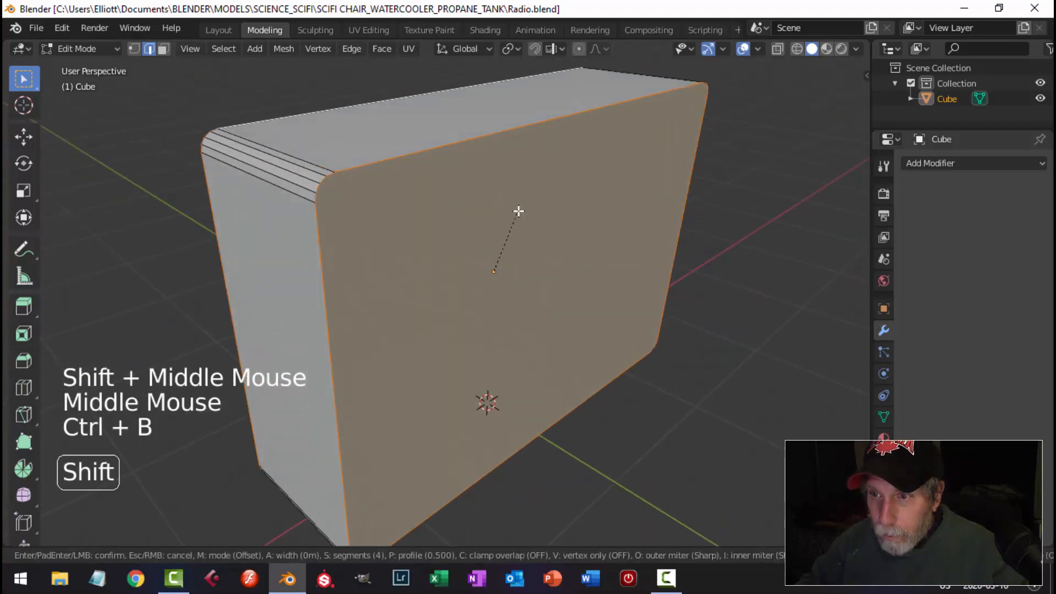
pyautogui.click(528, 183)
pyautogui.hotkey('alt', 'a')
# Return to Object Mode and apply smooth shading to the rounded box
pyautogui.press('Tab')
pyautogui.scroll(-1, 535, 200)
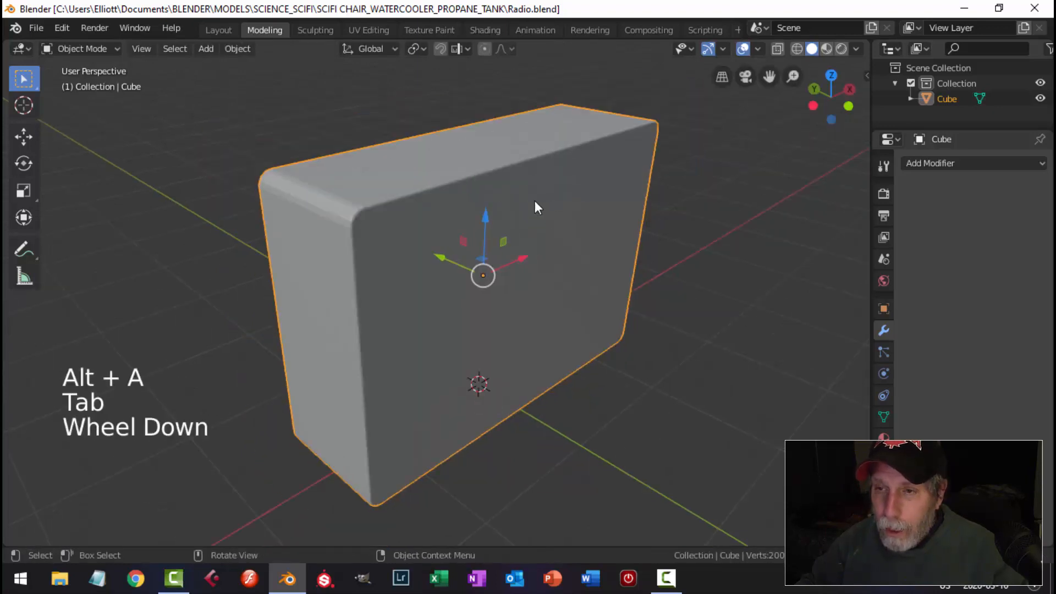
pyautogui.rightClick(546, 214)
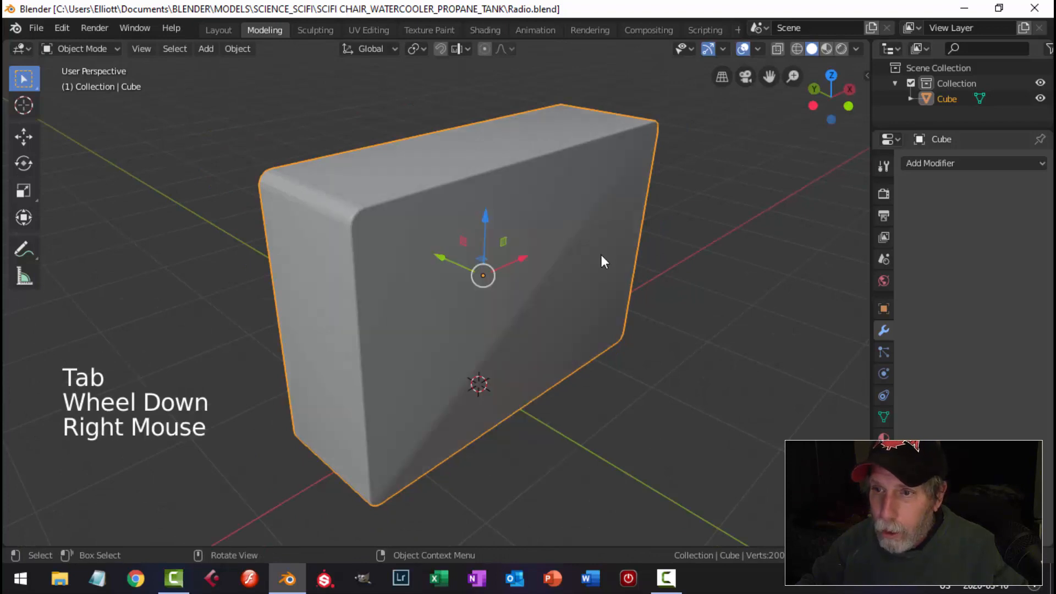
pyautogui.moveTo(602, 255); pyautogui.dragTo(641, 251, button='middle')
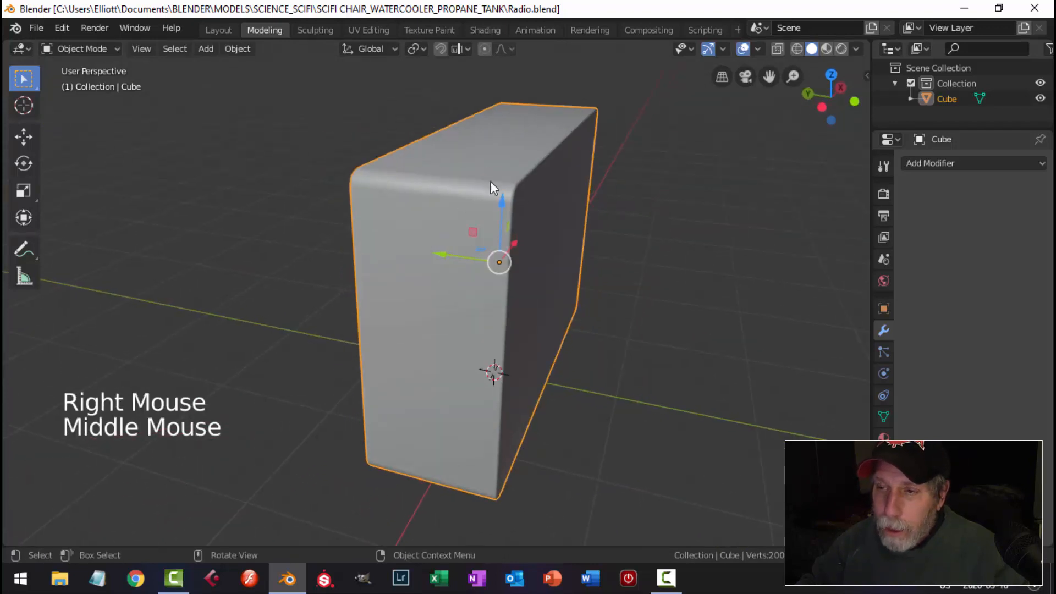
pyautogui.moveTo(491, 182); pyautogui.dragTo(503, 230, button='middle')
pyautogui.rightClick(477, 252)
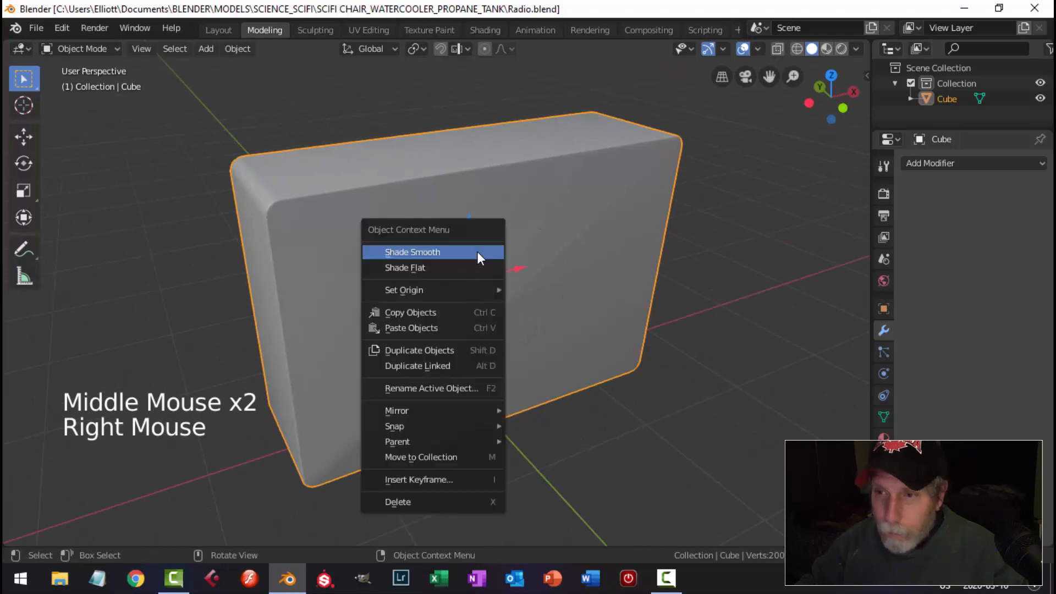
pyautogui.hotkey('alt', 'a')
pyautogui.moveTo(557, 260); pyautogui.dragTo(547, 263, button='middle')
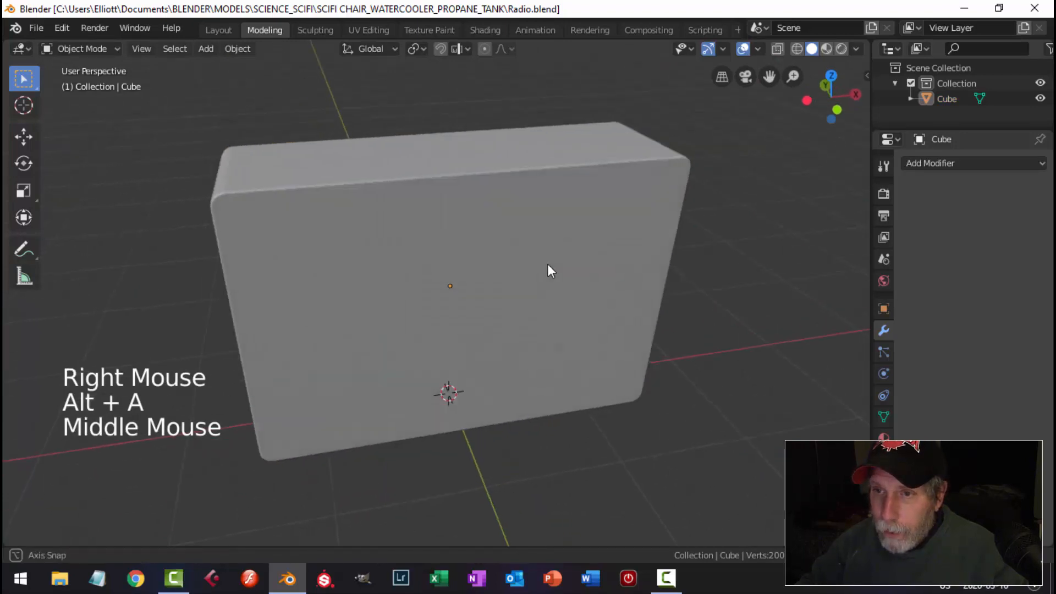
pyautogui.click(481, 245)
pyautogui.moveTo(480, 246); pyautogui.dragTo(570, 236, button='middle')
pyautogui.rightClick(493, 242)
pyautogui.hotkey('alt', 'a')
pyautogui.click(539, 228)
# Inset the box's large front face by about 0.01
pyautogui.press('3')
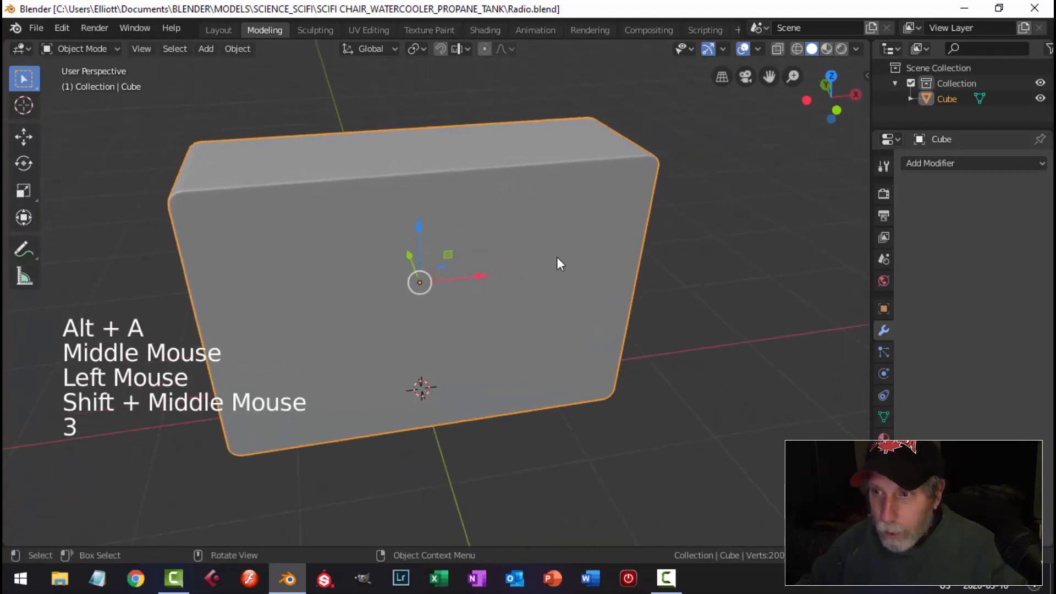
pyautogui.press('KP_1')
pyautogui.press('Tab')
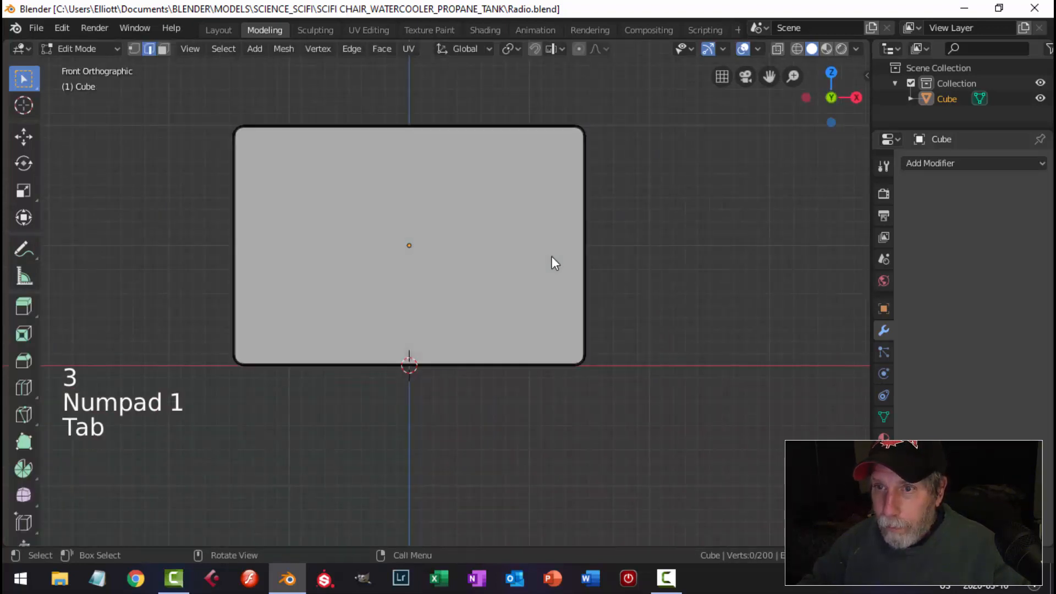
pyautogui.press('3')
pyautogui.click(538, 191)
pyautogui.moveTo(537, 191); pyautogui.dragTo(475, 249, button='middle')
pyautogui.scroll(1, 484, 249)
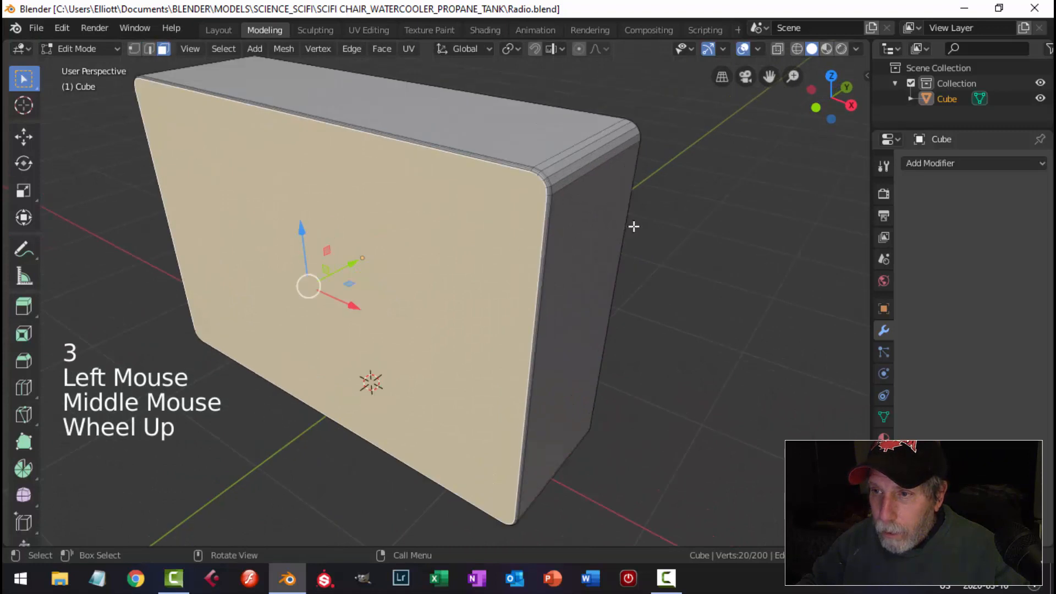
pyautogui.press('i')
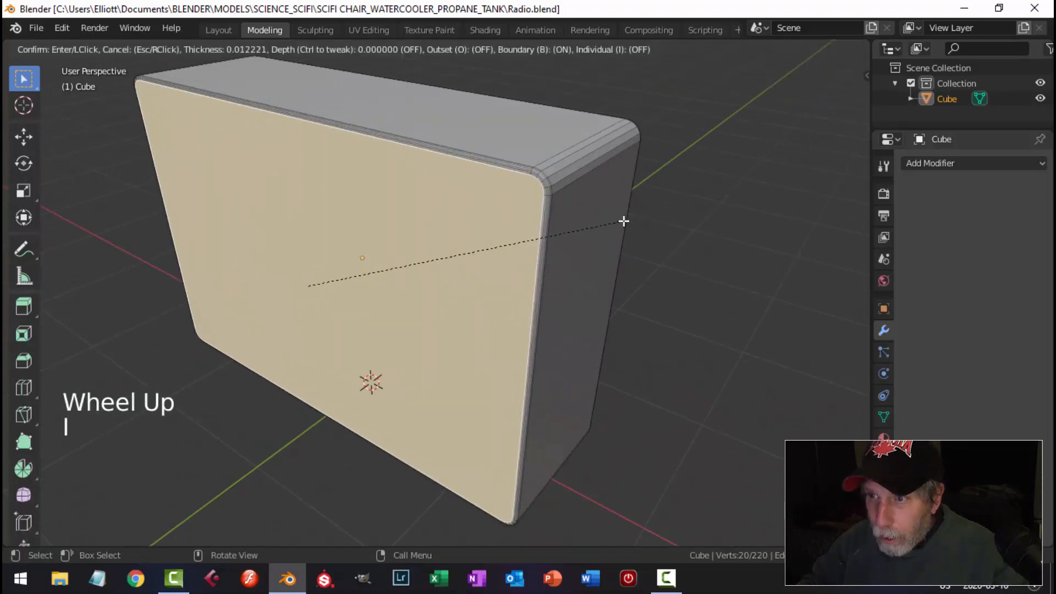
pyautogui.click(627, 223)
# Extrude the inset front face and shift it slightly along the Y axis
pyautogui.moveTo(632, 226); pyautogui.dragTo(601, 233, button='middle')
pyautogui.moveTo(425, 255); pyautogui.dragTo(423, 251, button='middle')
pyautogui.press('e')
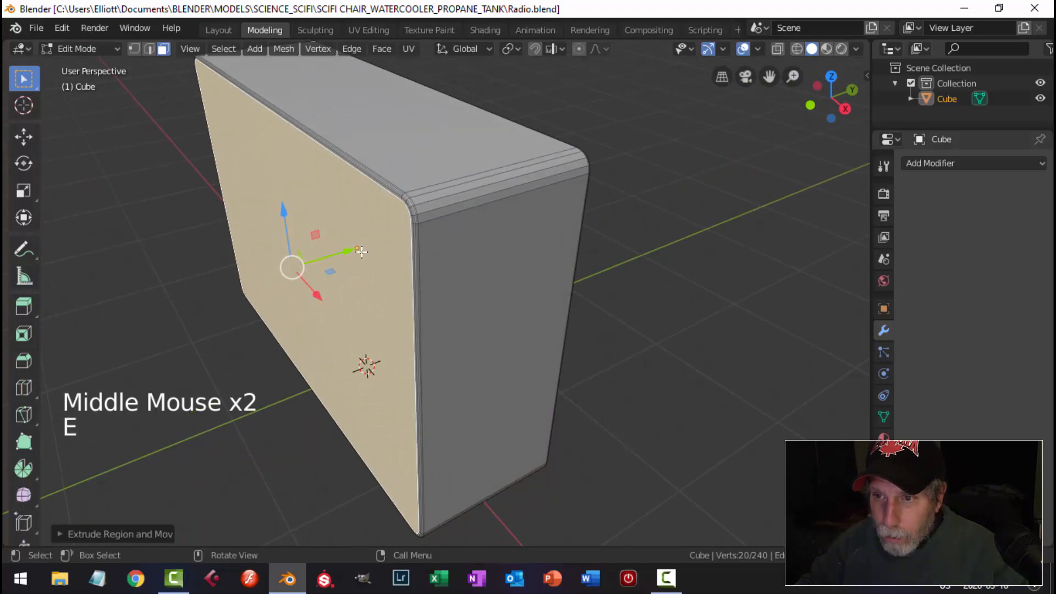
pyautogui.moveTo(361, 252); pyautogui.dragTo(360, 249)
# Inset the extruded front face again to leave a second thin border inside the rim
pyautogui.moveTo(360, 249); pyautogui.dragTo(447, 217, button='middle')
pyautogui.keyDown('shift'); pyautogui.moveTo(629, 179); pyautogui.dragTo(538, 250, button='middle'); pyautogui.keyUp('shift')
pyautogui.scroll(3, 586, 222)
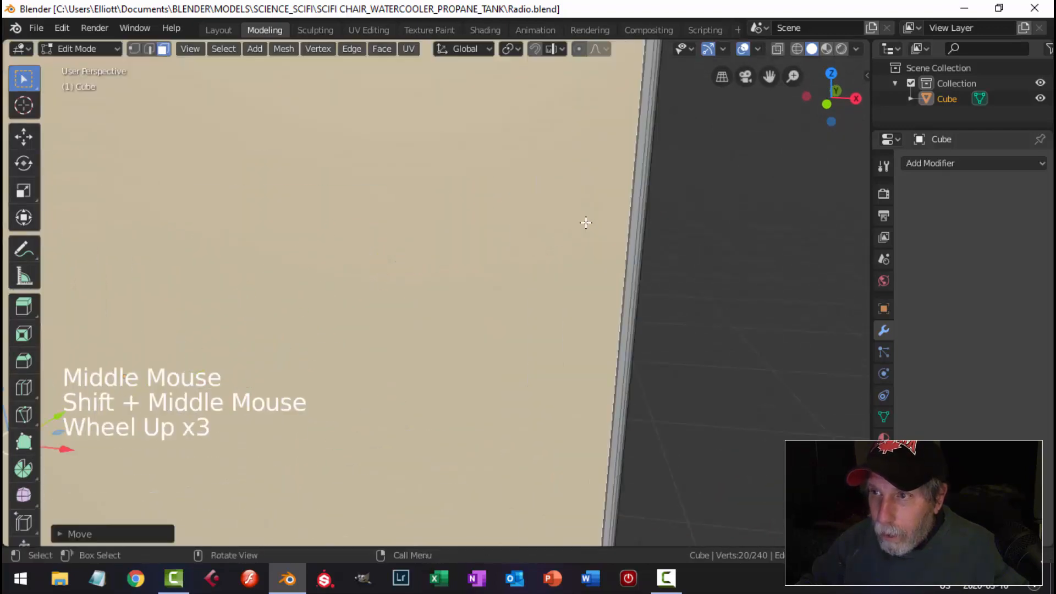
pyautogui.moveTo(586, 223)
pyautogui.mouseDown(button='middle')
pyautogui.moveTo(606, 196)
pyautogui.moveTo(528, 306)
pyautogui.moveTo(545, 274)
pyautogui.moveTo(592, 240)
pyautogui.mouseUp(button='middle')
pyautogui.press('i')
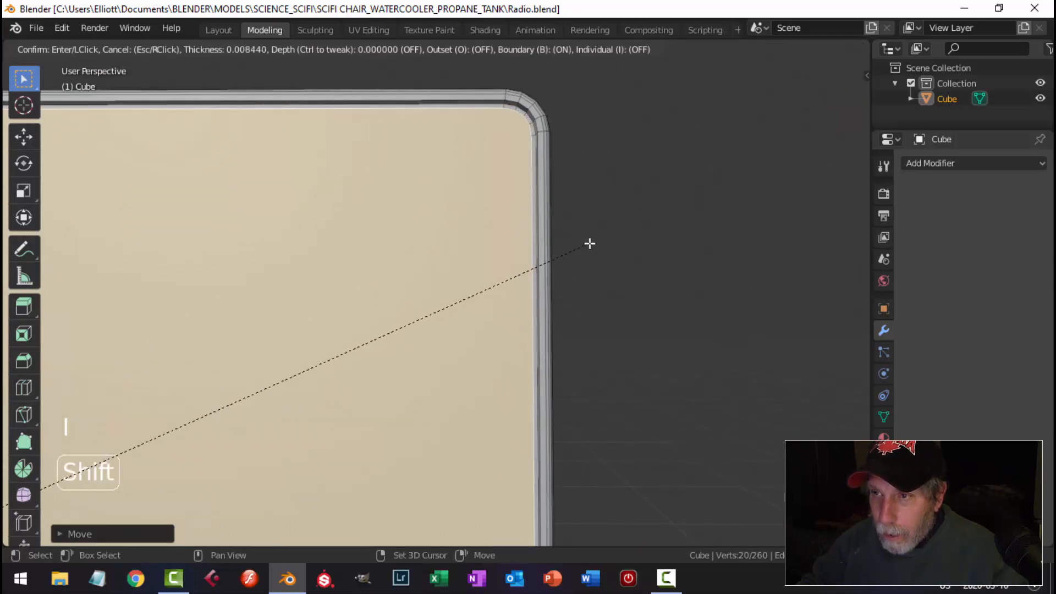
pyautogui.click(632, 246)
# Extrude the inner front panel and pull it slightly outward along the Y axis
pyautogui.moveTo(632, 247); pyautogui.dragTo(523, 266, button='middle')
pyautogui.scroll(-2, 579, 254)
pyautogui.press('e')
pyautogui.click(389, 306)
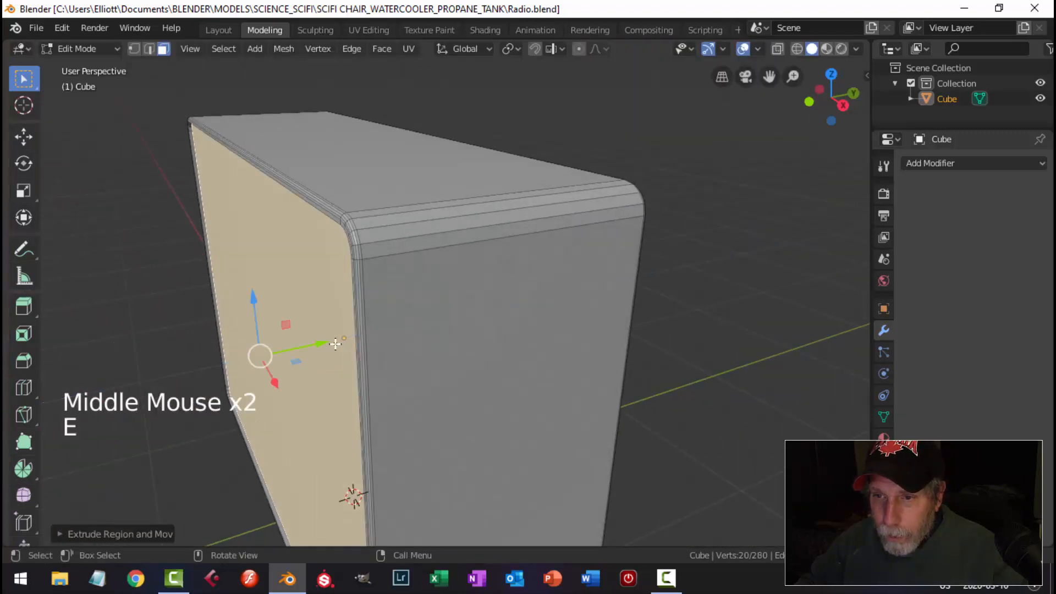
pyautogui.moveTo(325, 343); pyautogui.dragTo(323, 340)
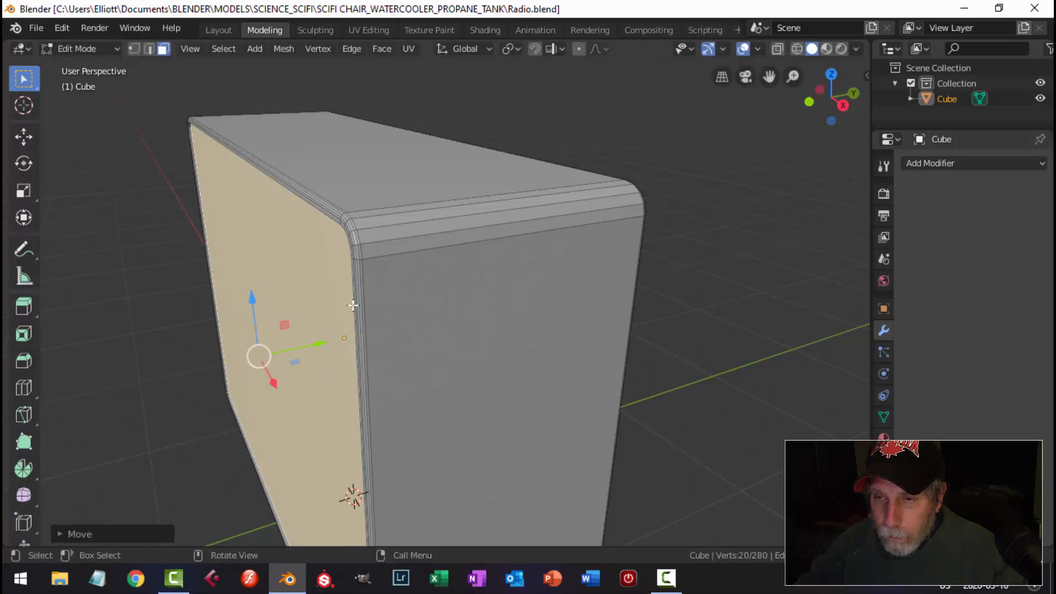
pyautogui.hotkey('alt', 'a')
# Check the front panel's depth in Object Mode and move its face a little further outward along Y
pyautogui.moveTo(332, 295); pyautogui.dragTo(376, 270, button='middle')
pyautogui.press('Tab')
pyautogui.scroll(-3, 469, 302)
pyautogui.scroll(2, 390, 297)
pyautogui.scroll(1, 302, 271)
pyautogui.press('Tab')
pyautogui.click(279, 260)
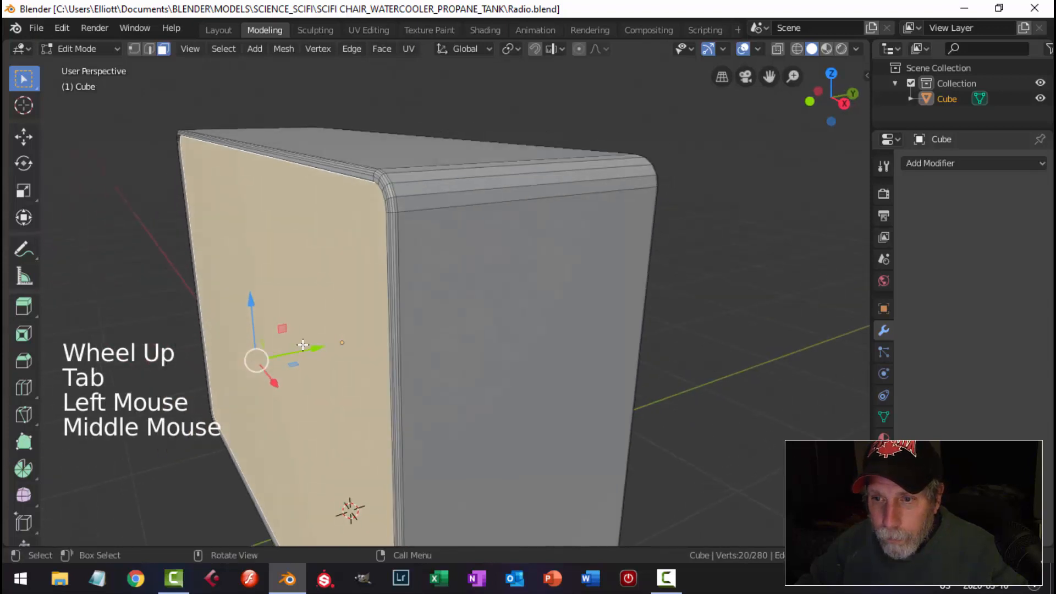
pyautogui.moveTo(303, 345); pyautogui.dragTo(310, 347)
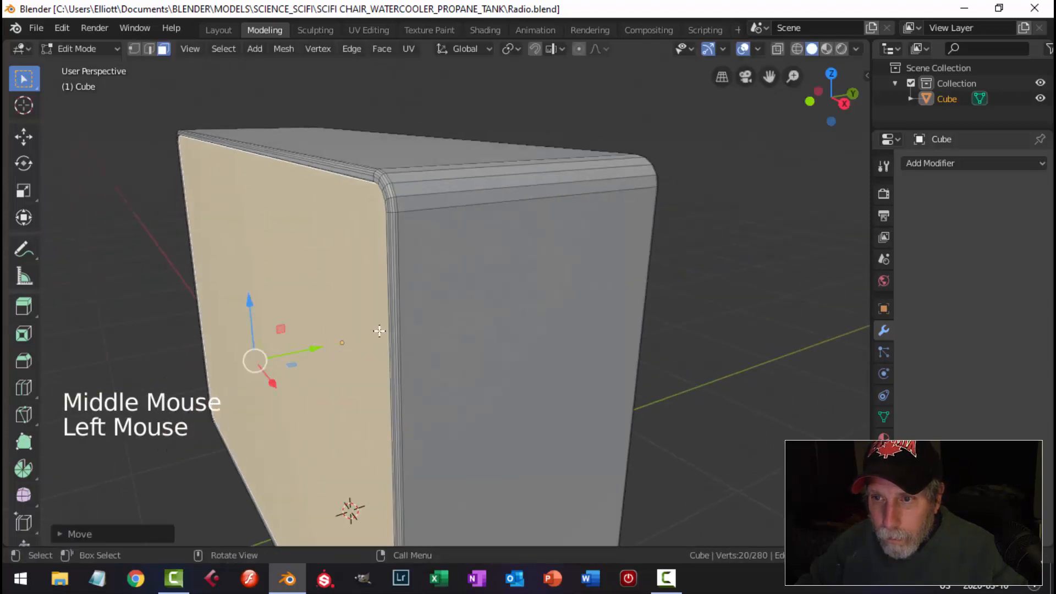
pyautogui.hotkey('alt', 'a')
pyautogui.moveTo(380, 331); pyautogui.dragTo(504, 323, button='middle')
pyautogui.press('Tab')
pyautogui.scroll(2, 571, 222)
pyautogui.moveTo(571, 222); pyautogui.dragTo(532, 275, button='middle')
pyautogui.scroll(3, 531, 276)
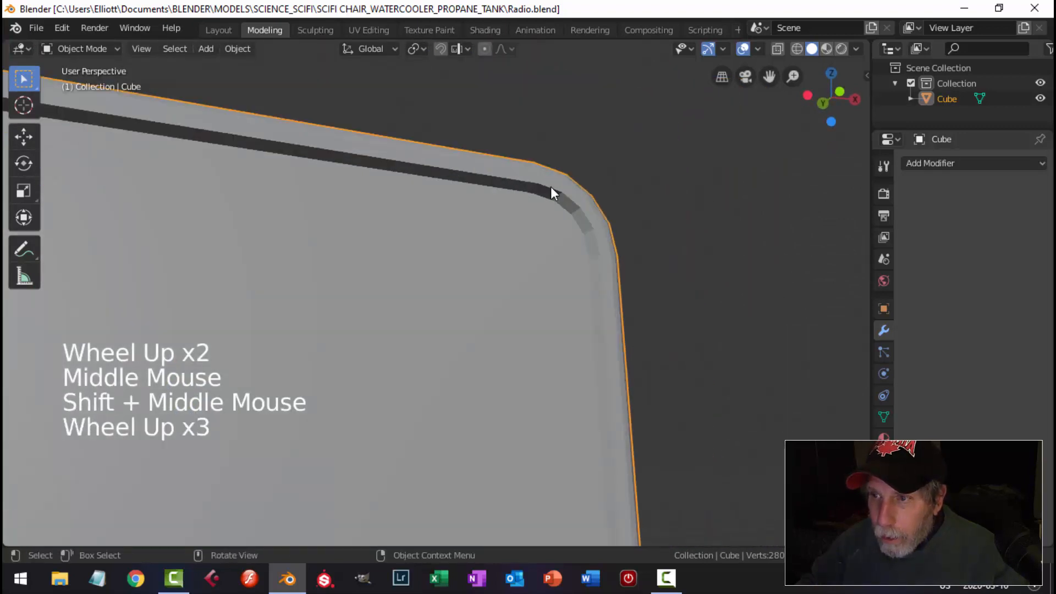
pyautogui.click(609, 204)
pyautogui.press('Tab')
pyautogui.press('2')
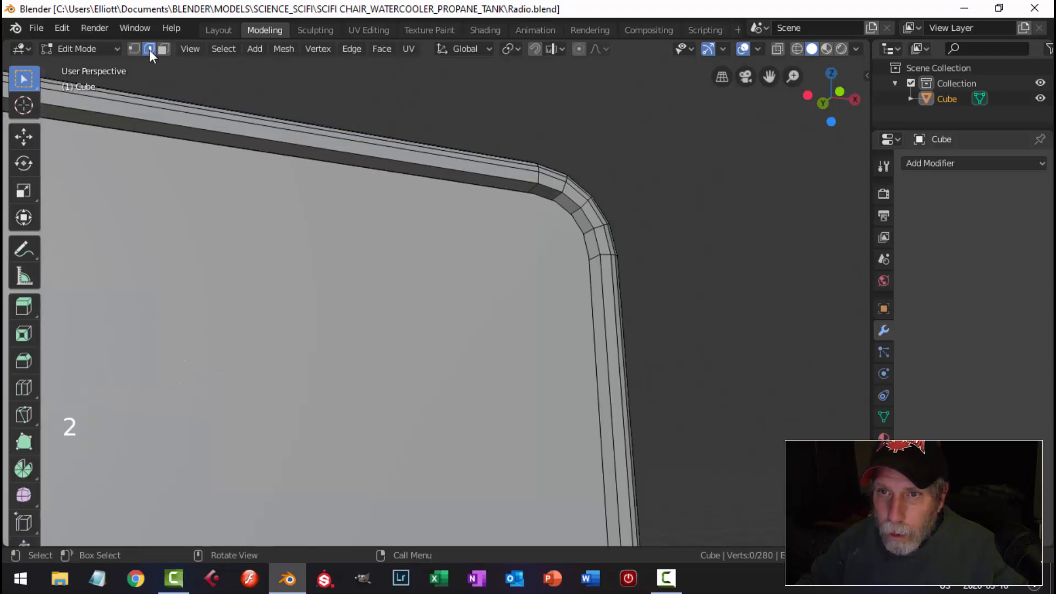
pyautogui.keyDown('alt'); pyautogui.keyDown('shift'); pyautogui.click(614, 227); pyautogui.keyUp('shift'); pyautogui.keyUp('alt')
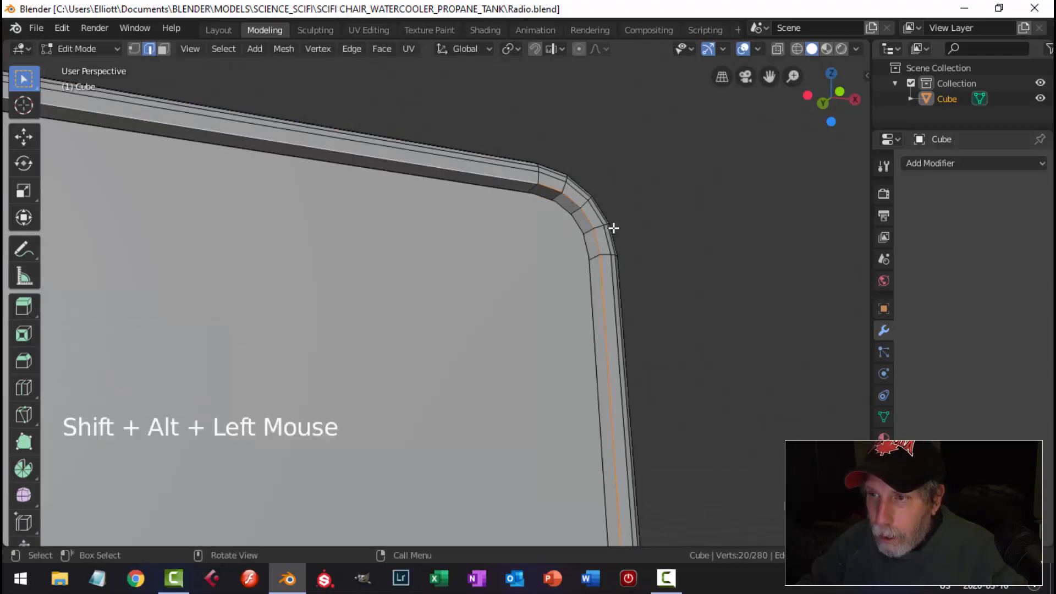
pyautogui.hotkey('ctrl', 'b')
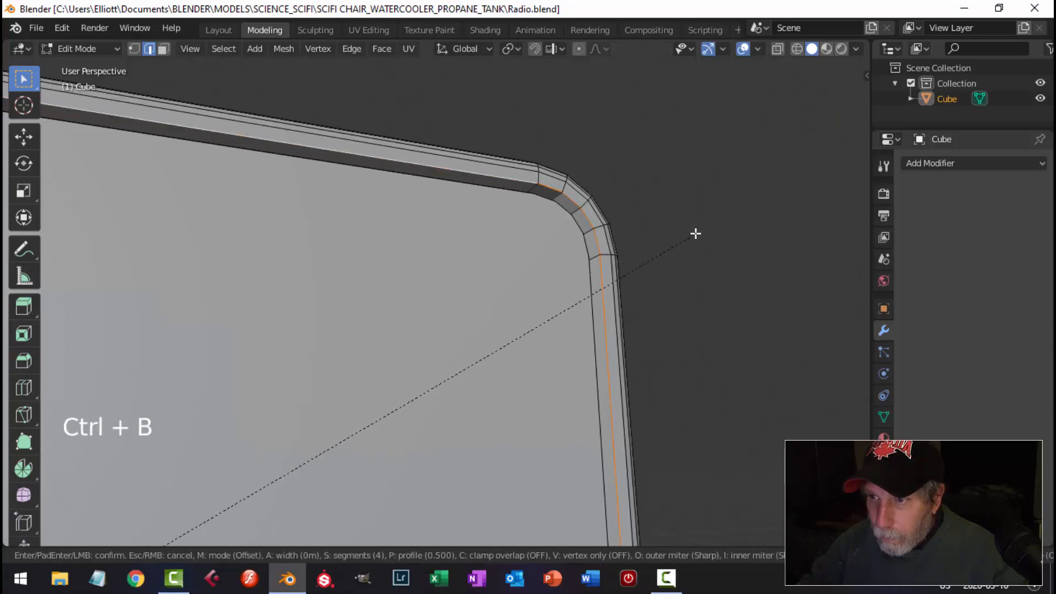
pyautogui.press('Escape')
# Select the whole body mesh and recalculate its normals
pyautogui.scroll(-3, 591, 258)
pyautogui.scroll(-1, 424, 319)
pyautogui.moveTo(496, 303)
pyautogui.keyDown('shift'); pyautogui.mouseDown(button='middle')
pyautogui.moveTo(535, 292)
pyautogui.moveTo(500, 316)
pyautogui.mouseUp(button='middle'); pyautogui.keyUp('shift')
pyautogui.hotkey('alt', 'a')
pyautogui.scroll(1, 630, 317)
pyautogui.scroll(1, 630, 317)
pyautogui.keyDown('shift'); pyautogui.moveTo(629, 317); pyautogui.dragTo(639, 233, button='middle'); pyautogui.keyUp('shift')
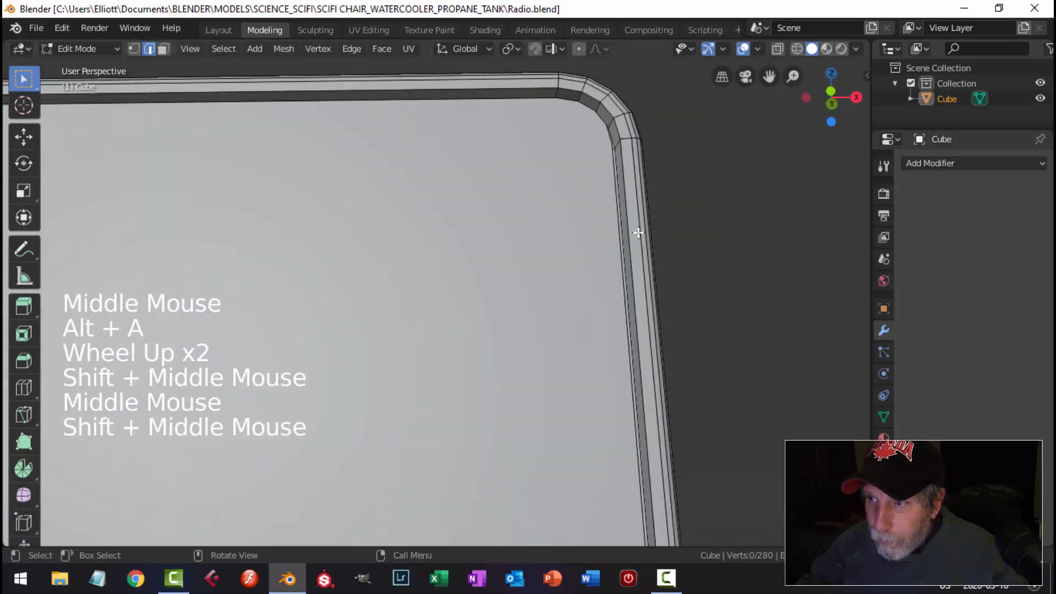
pyautogui.keyDown('alt'); pyautogui.keyDown('shift'); pyautogui.click(626, 176); pyautogui.keyUp('shift'); pyautogui.keyUp('alt')
pyautogui.press('a')
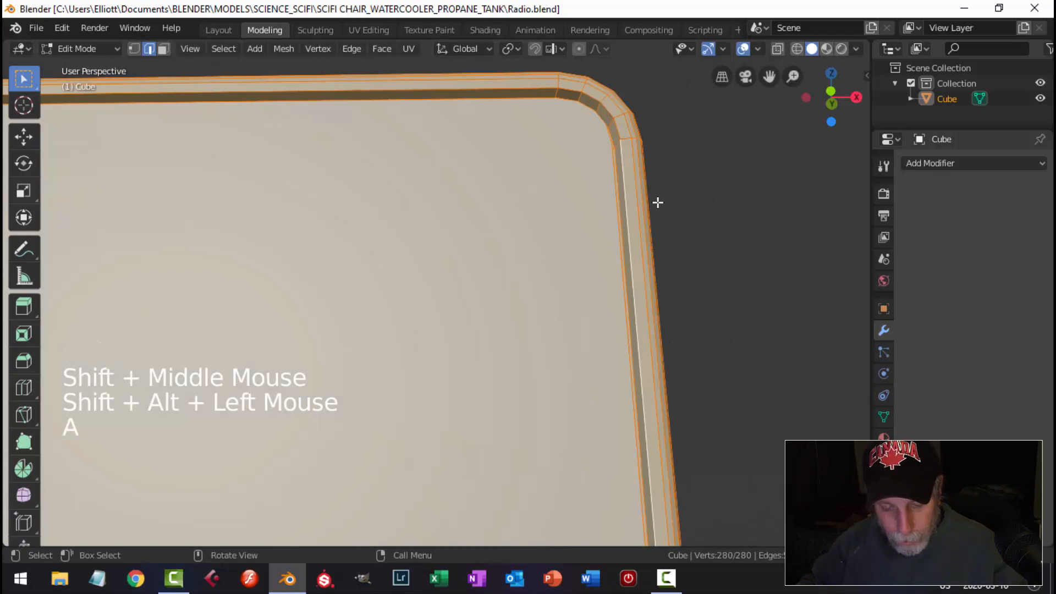
pyautogui.hotkey('alt', 'n')
pyautogui.click(644, 219)
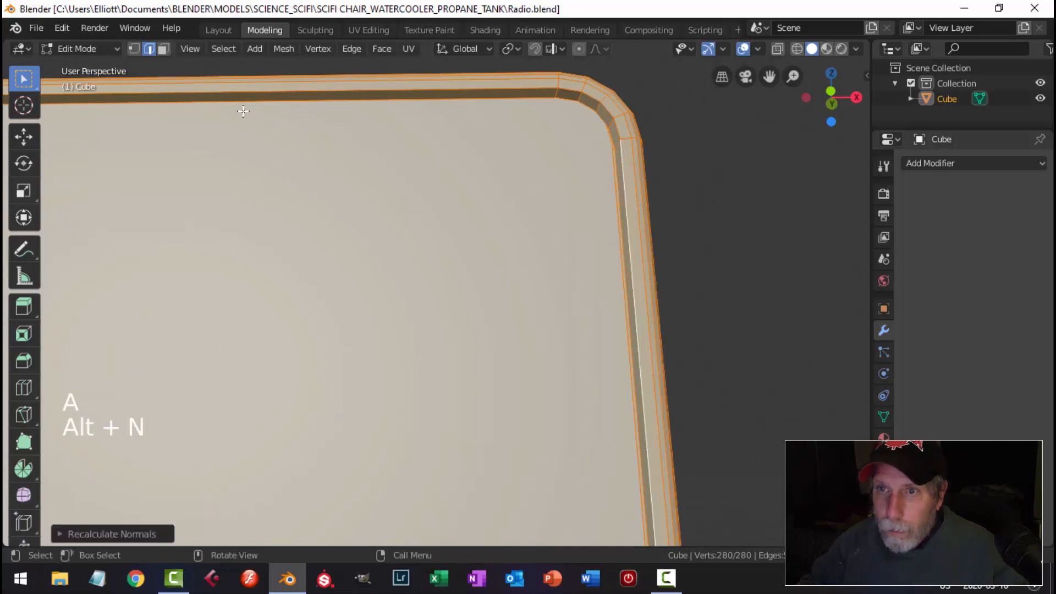
# Merge the body mesh's vertices by distance and clear the selection
pyautogui.click(294, 48)
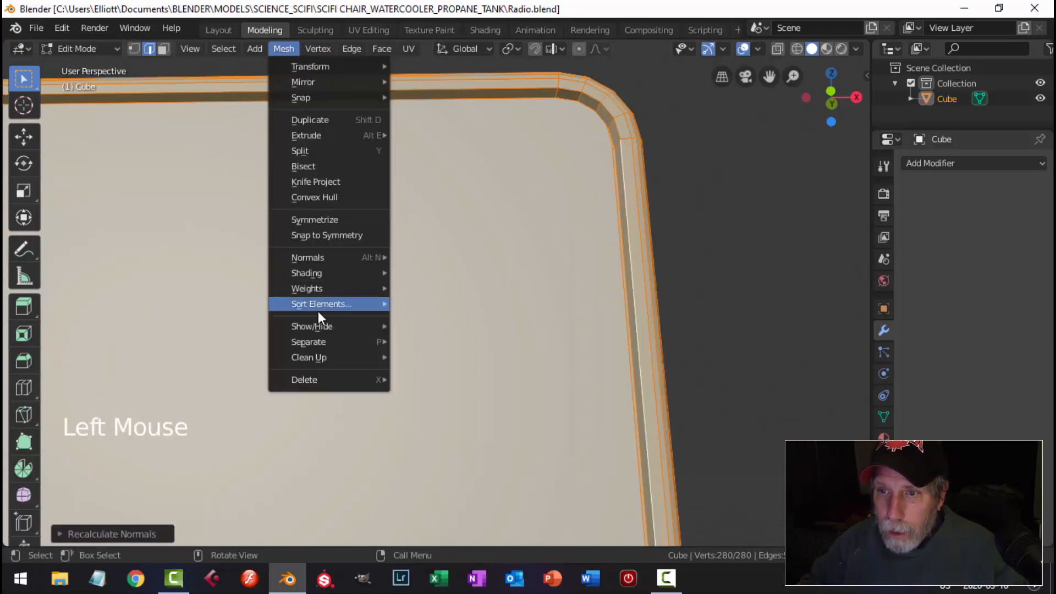
pyautogui.moveTo(323, 356)
pyautogui.click(441, 478)
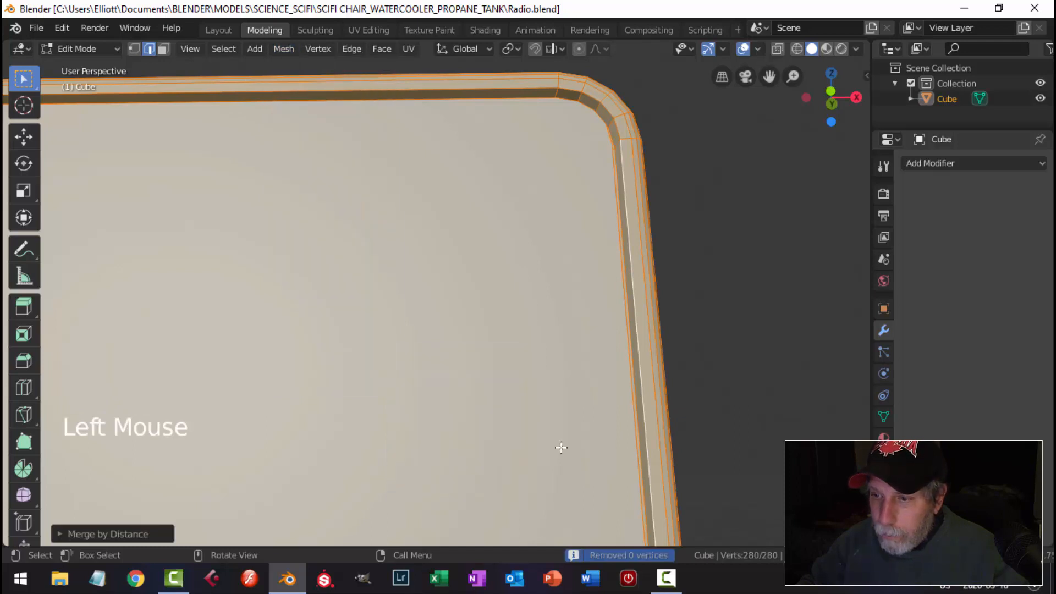
pyautogui.hotkey('alt', 'a')
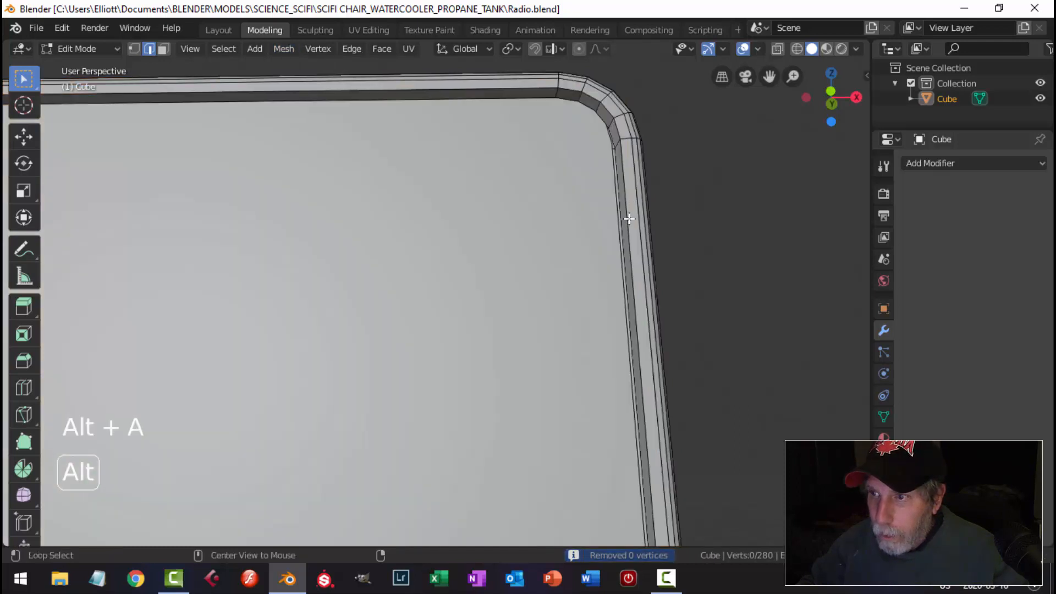
# Bevel the inner edge loop of the front rim with four segments, about 0.004 m wide
pyautogui.keyDown('alt'); pyautogui.keyDown('shift'); pyautogui.click(620, 145); pyautogui.keyUp('shift'); pyautogui.keyUp('alt')
pyautogui.moveTo(621, 146); pyautogui.dragTo(608, 278, button='middle')
pyautogui.hotkey('alt', 'a')
pyautogui.keyDown('alt'); pyautogui.keyDown('shift'); pyautogui.click(611, 278); pyautogui.keyUp('shift'); pyautogui.keyUp('alt')
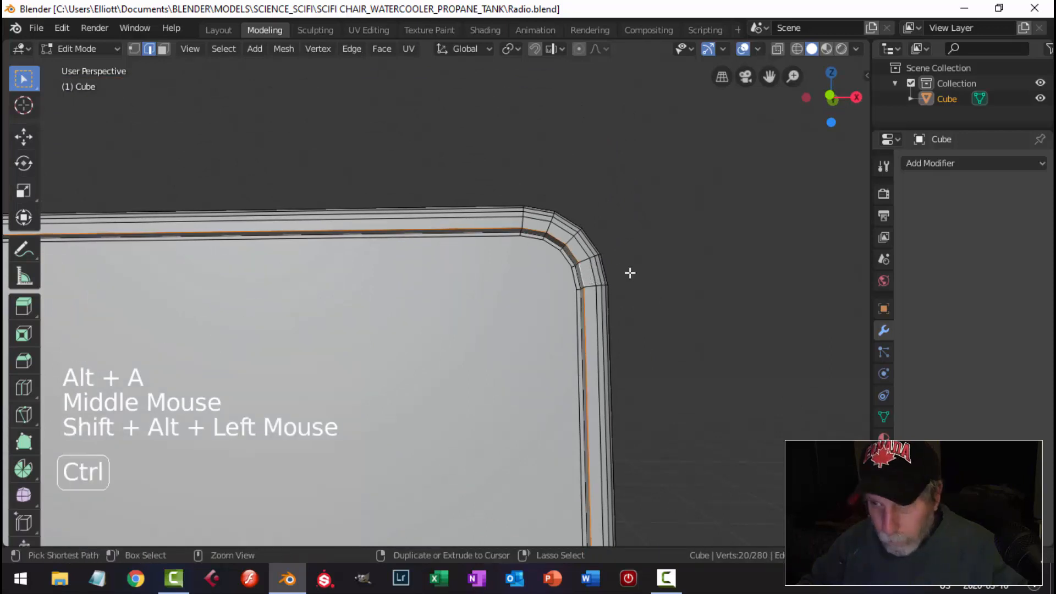
pyautogui.hotkey('ctrl', 'b')
pyautogui.press('shift')
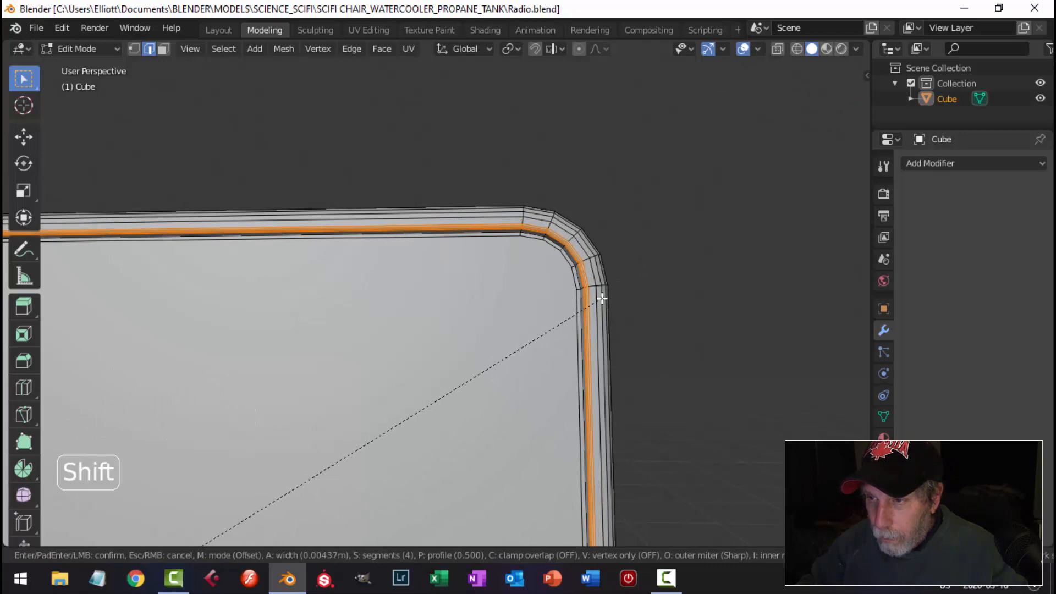
pyautogui.click(623, 293)
pyautogui.hotkey('alt', 'a')
pyautogui.press('Tab')
pyautogui.scroll(-2, 620, 302)
pyautogui.moveTo(620, 302); pyautogui.dragTo(468, 359, button='middle')
pyautogui.scroll(-1, 557, 329)
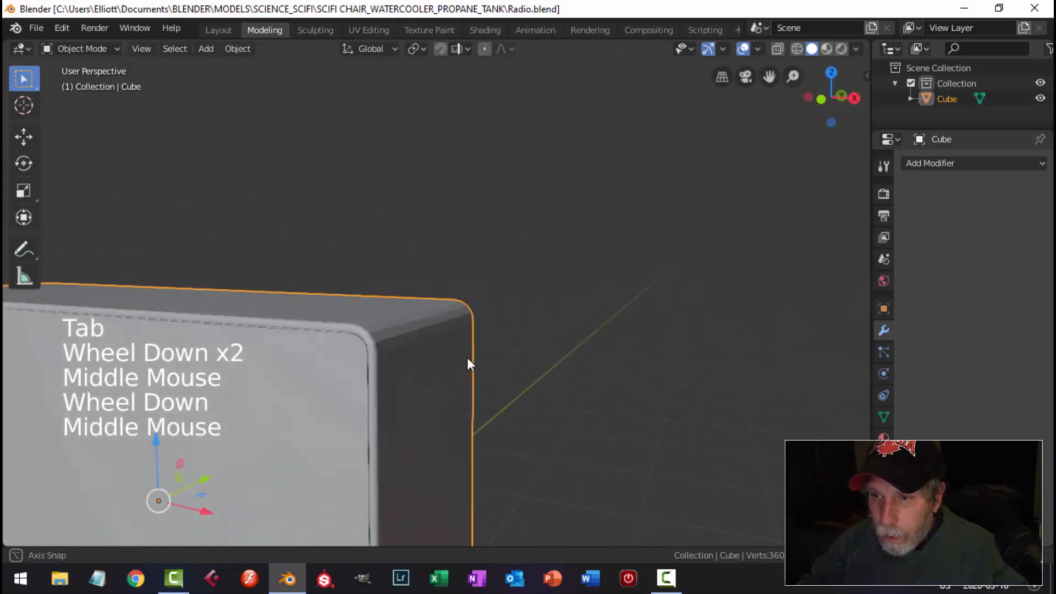
# Bevel the perimeter of the raised front panel face with four segments, about 0.003 m wide
pyautogui.keyDown('shift'); pyautogui.moveTo(332, 373); pyautogui.dragTo(389, 266, button='middle'); pyautogui.keyUp('shift')
pyautogui.click(305, 287)
pyautogui.press('Tab')
pyautogui.scroll(1, 552, 246)
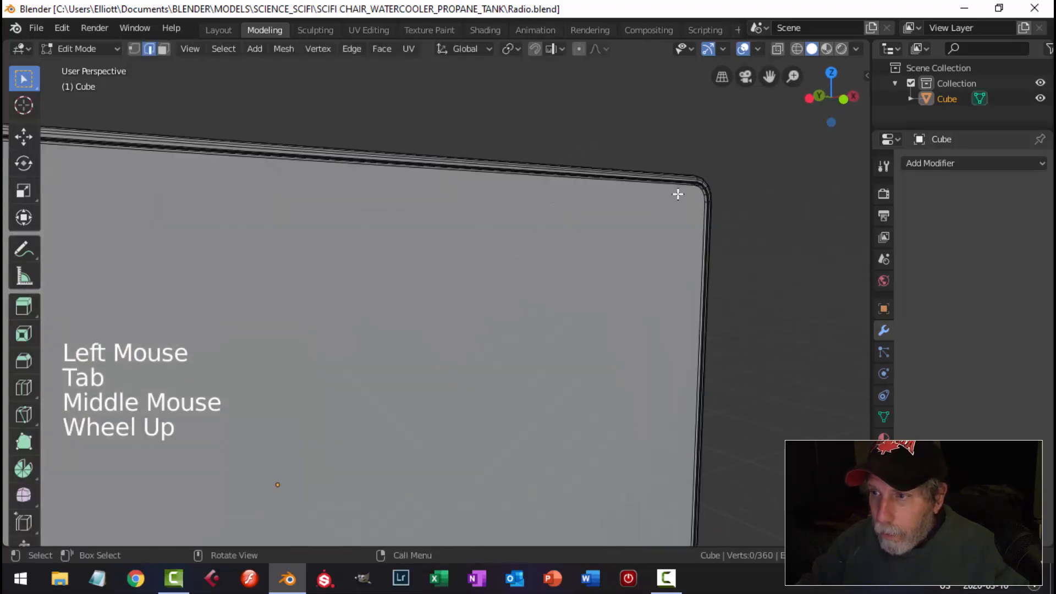
pyautogui.press('3')
pyautogui.click(613, 265)
pyautogui.moveTo(613, 266); pyautogui.dragTo(692, 278, button='middle')
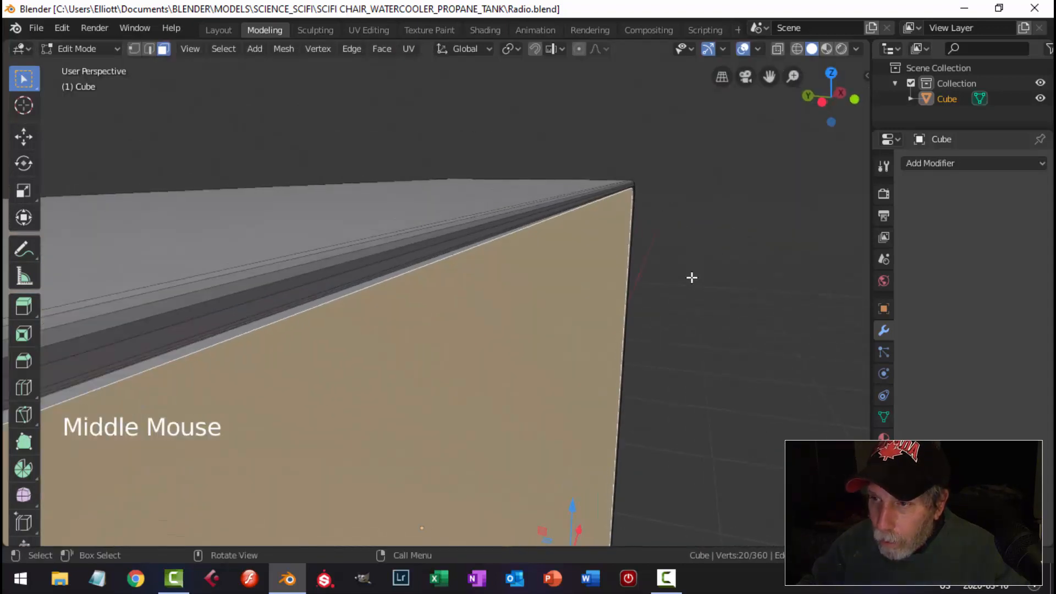
pyautogui.hotkey('ctrl', 'b')
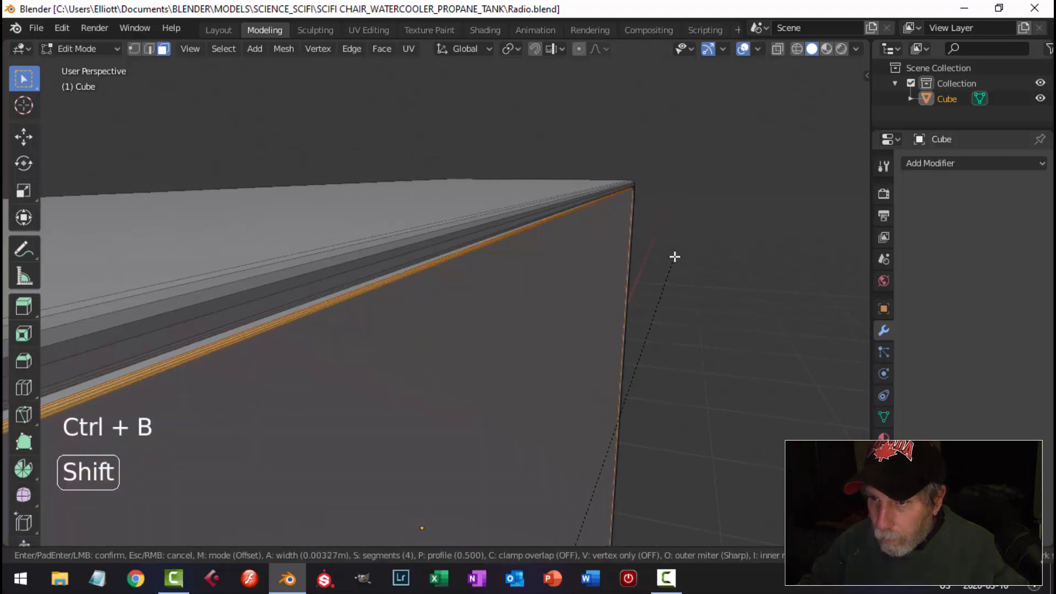
pyautogui.click(675, 256)
pyautogui.hotkey('alt', 'a')
# Examine the bevelled rim and front panel edges in Object Mode from several angles
pyautogui.press('Tab')
pyautogui.scroll(-4, 666, 264)
pyautogui.hotkey('alt', 'a')
pyautogui.scroll(-2, 654, 278)
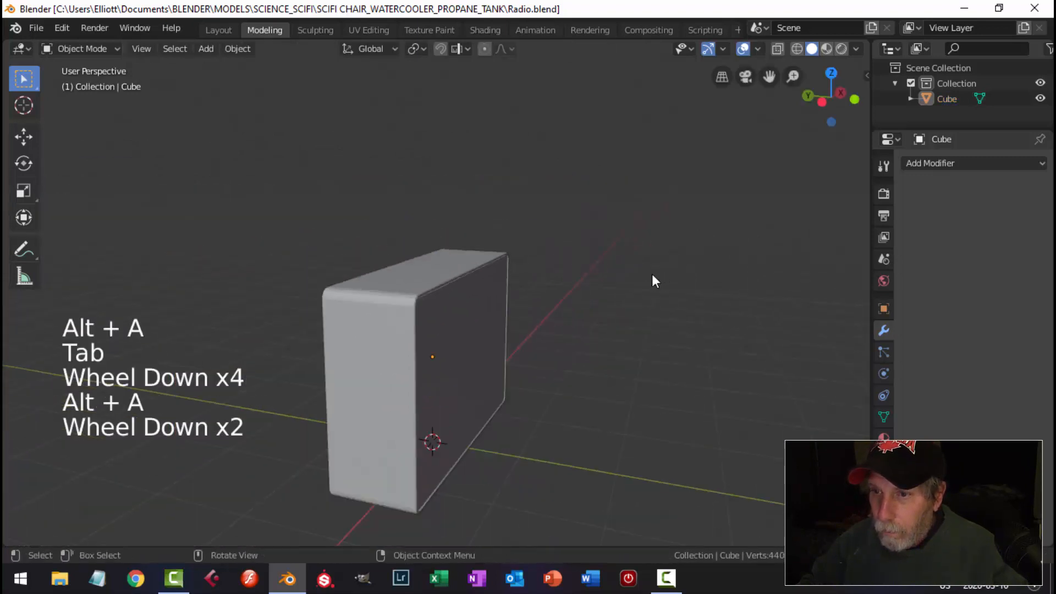
pyautogui.moveTo(655, 281); pyautogui.dragTo(614, 292, button='middle')
pyautogui.scroll(2, 500, 296)
pyautogui.scroll(2, 471, 275)
pyautogui.scroll(1, 557, 255)
pyautogui.scroll(2, 511, 284)
pyautogui.scroll(-2, 630, 286)
pyautogui.scroll(-1, 606, 297)
pyautogui.moveTo(613, 291); pyautogui.dragTo(565, 276, button='middle')
pyautogui.scroll(-1, 622, 286)
# Duplicate the large front panel face and move the copy out in front of the body along the Y axis
pyautogui.click(536, 276)
pyautogui.press('Tab')
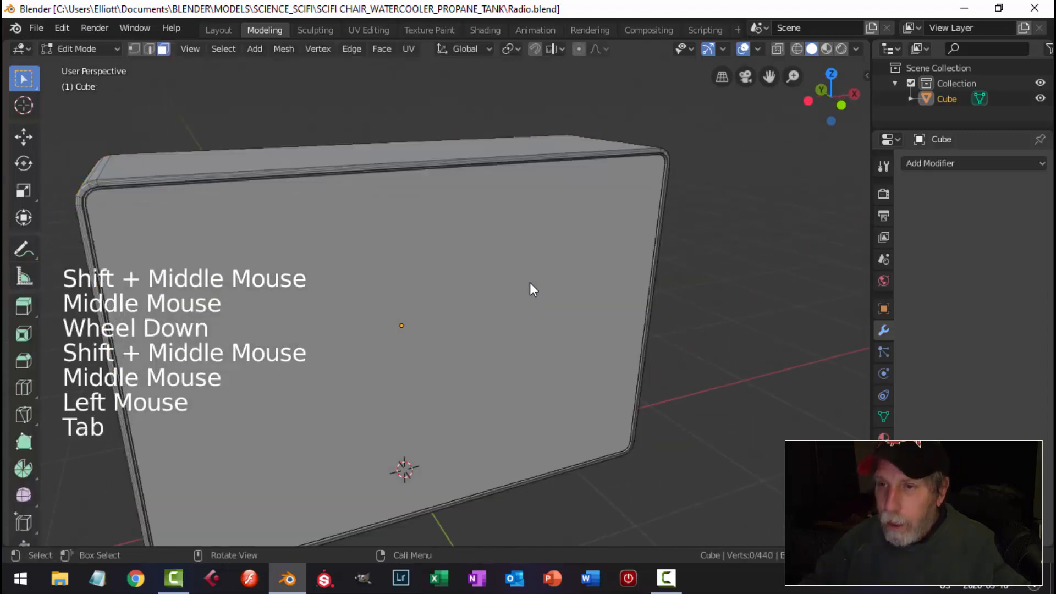
pyautogui.press('3')
pyautogui.click(495, 292)
pyautogui.scroll(-2, 607, 296)
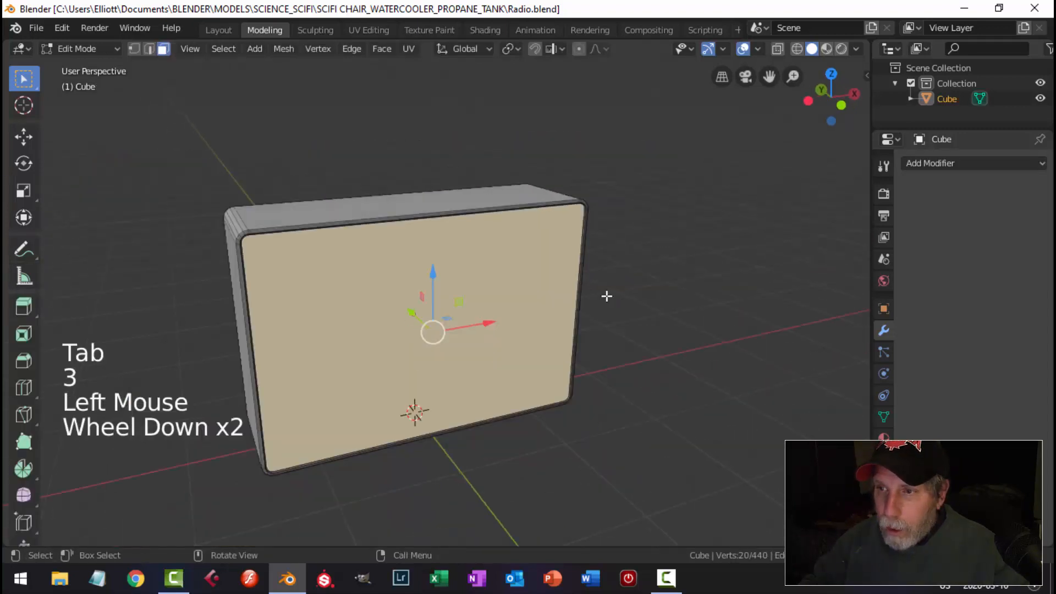
pyautogui.moveTo(607, 296); pyautogui.dragTo(663, 310, button='middle')
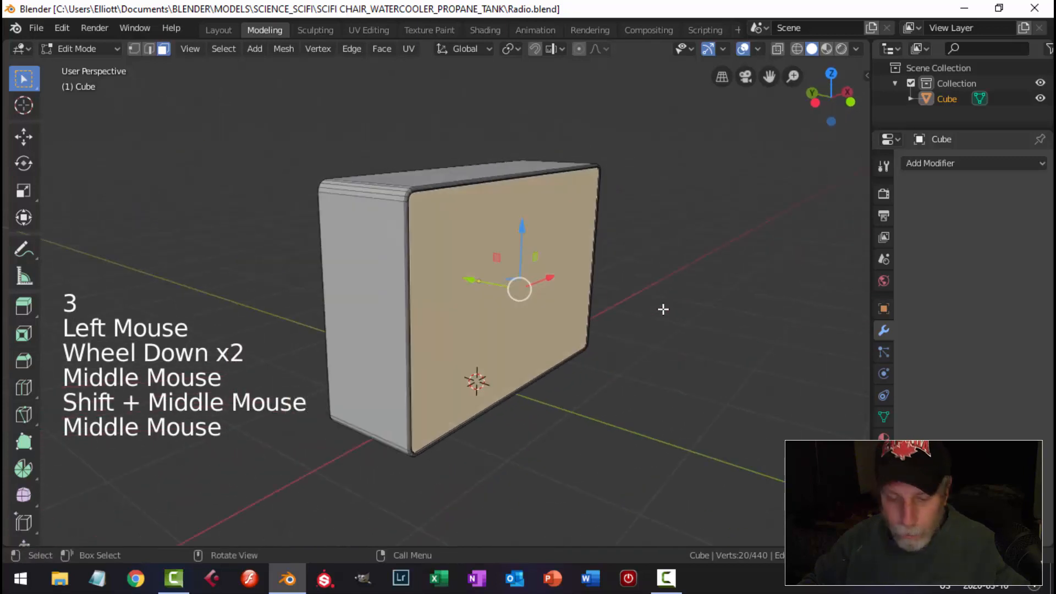
pyautogui.hotkey('shift', 'd')
pyautogui.click(485, 289)
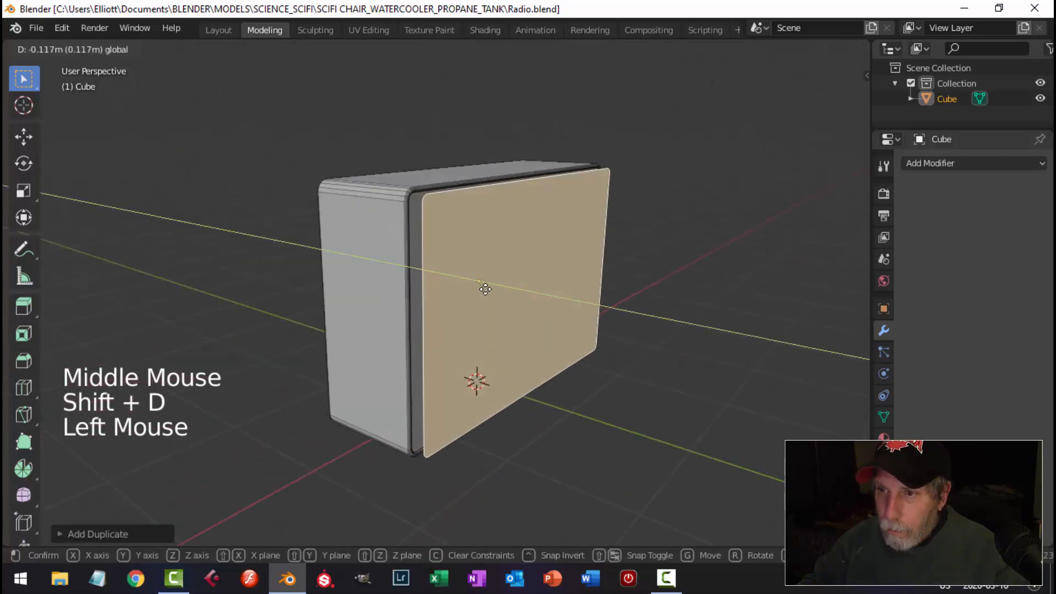
pyautogui.moveTo(536, 293)
pyautogui.mouseDown(button='middle')
pyautogui.moveTo(566, 290)
pyautogui.moveTo(547, 295)
pyautogui.moveTo(553, 287)
pyautogui.mouseUp(button='middle')
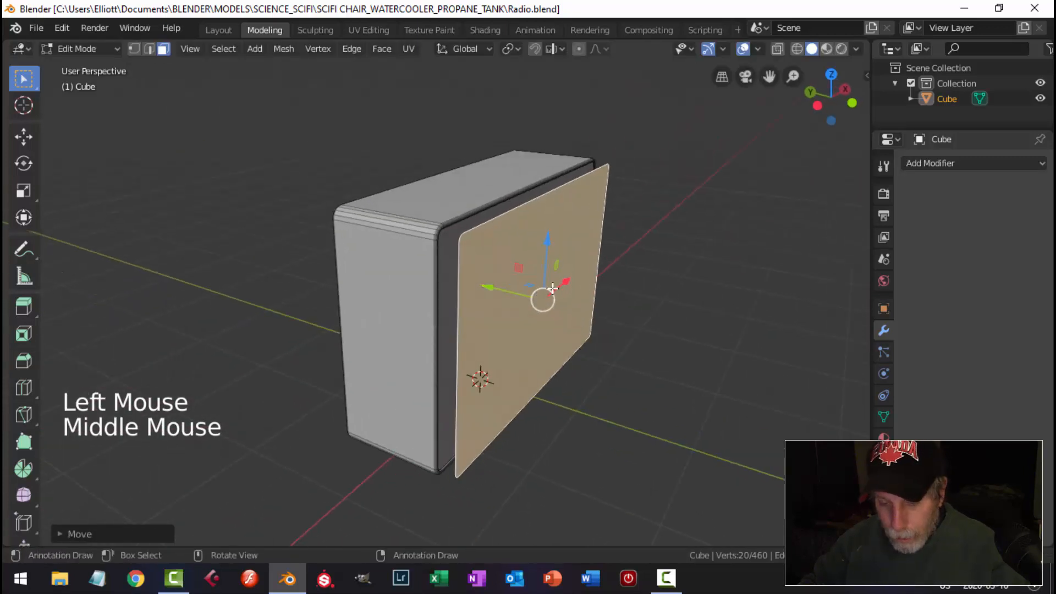
# Separate the duplicated panel face into its own object and return to Object Mode
pyautogui.press('p')
pyautogui.click(553, 287)
pyautogui.press('Tab')
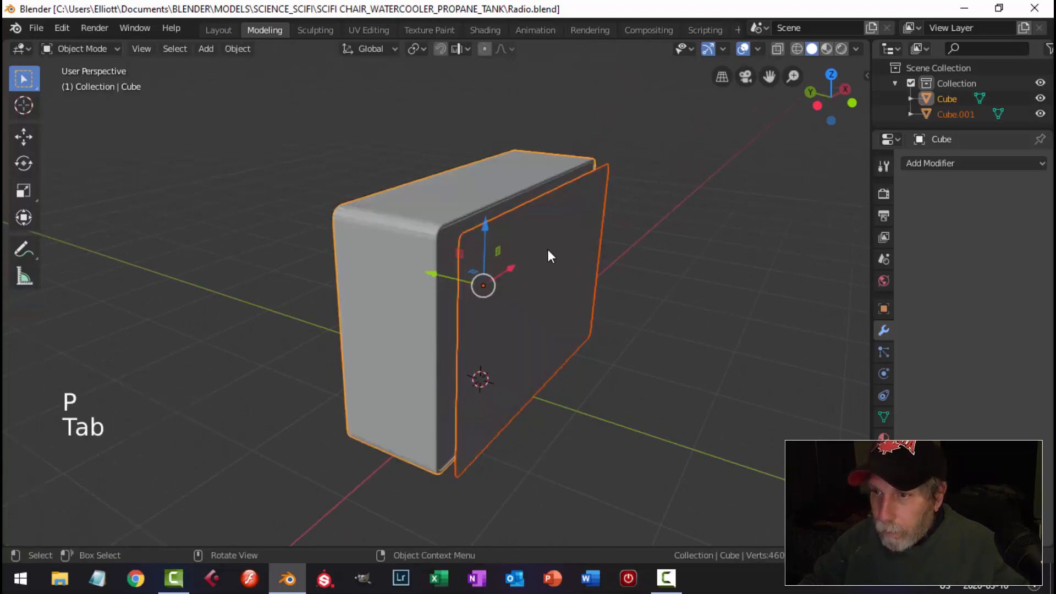
# Set the separated panel's origin to its geometry
pyautogui.click(551, 252)
pyautogui.click(243, 48)
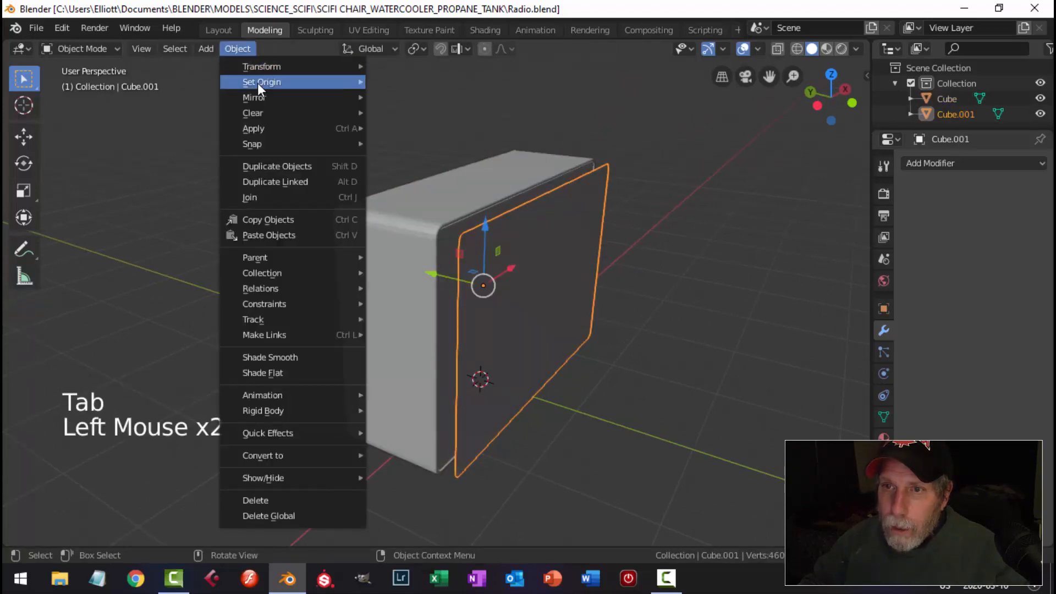
pyautogui.moveTo(257, 80)
pyautogui.click(404, 99)
pyautogui.moveTo(611, 215); pyautogui.dragTo(519, 215, button='middle')
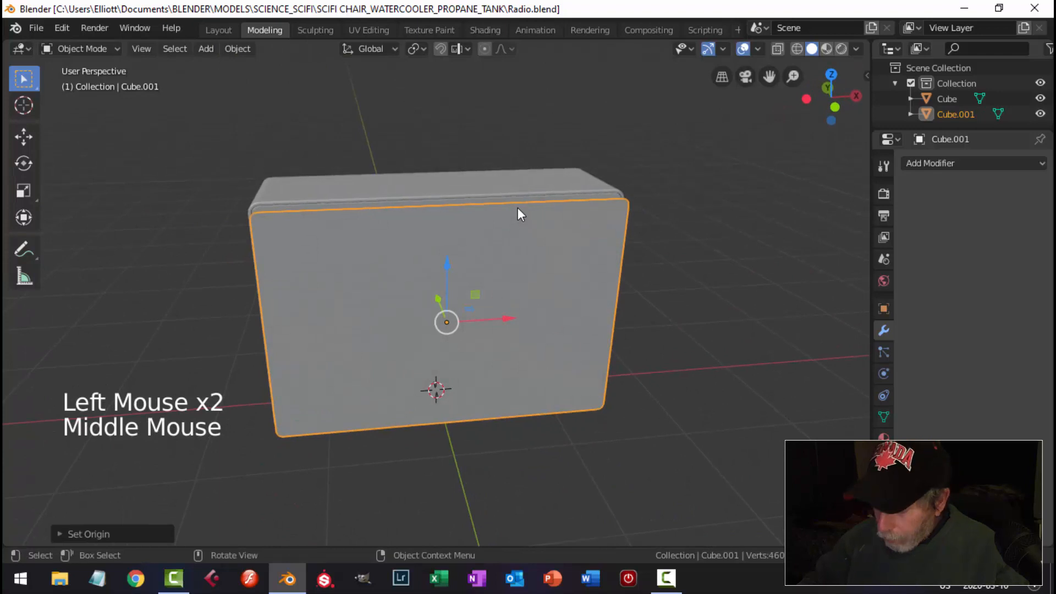
# In front wireframe view, lower the separated panel's top vertices along Z to about two thirds of the body height
pyautogui.press('KP_1')
pyautogui.press('Tab')
pyautogui.press('a')
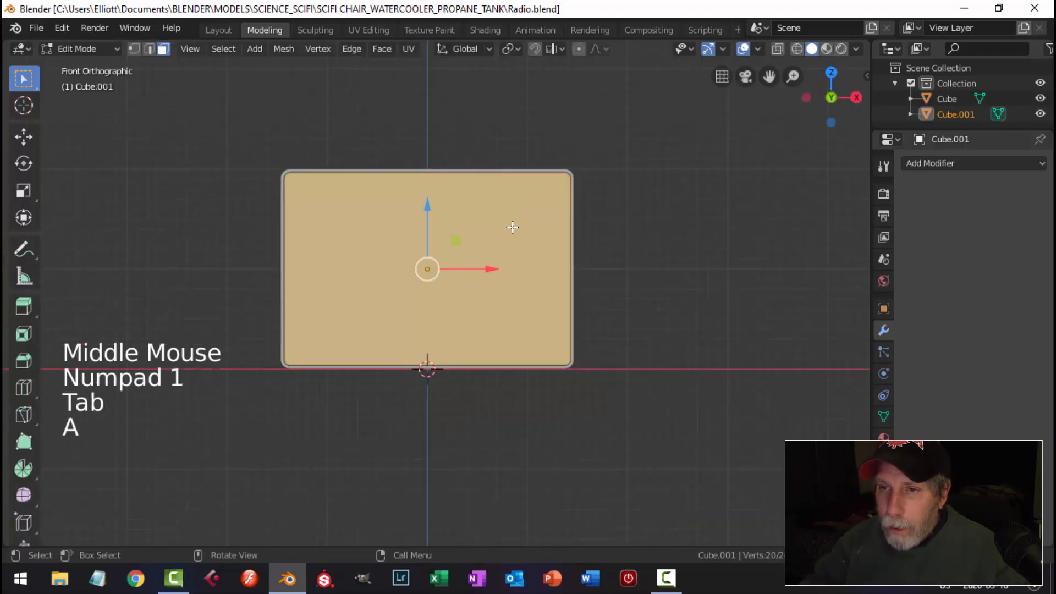
pyautogui.press('z')
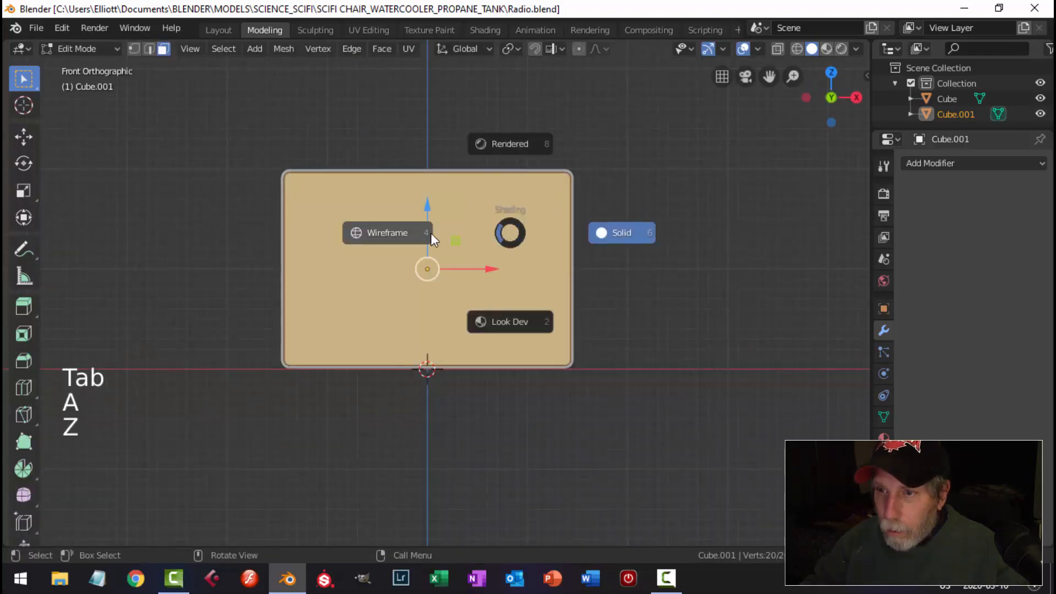
pyautogui.click(432, 233)
pyautogui.press('1')
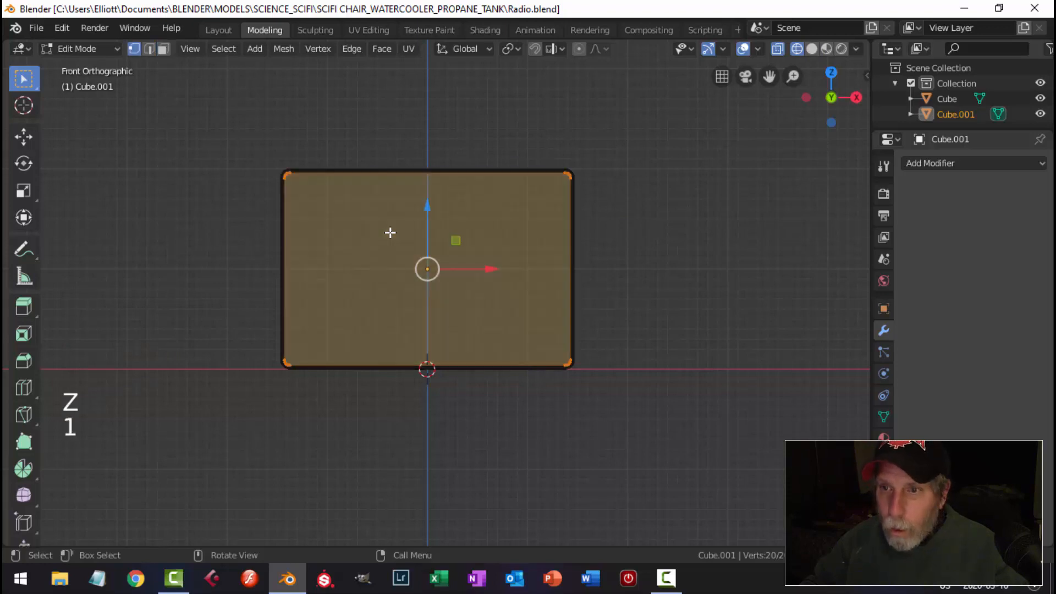
pyautogui.scroll(1, 390, 232)
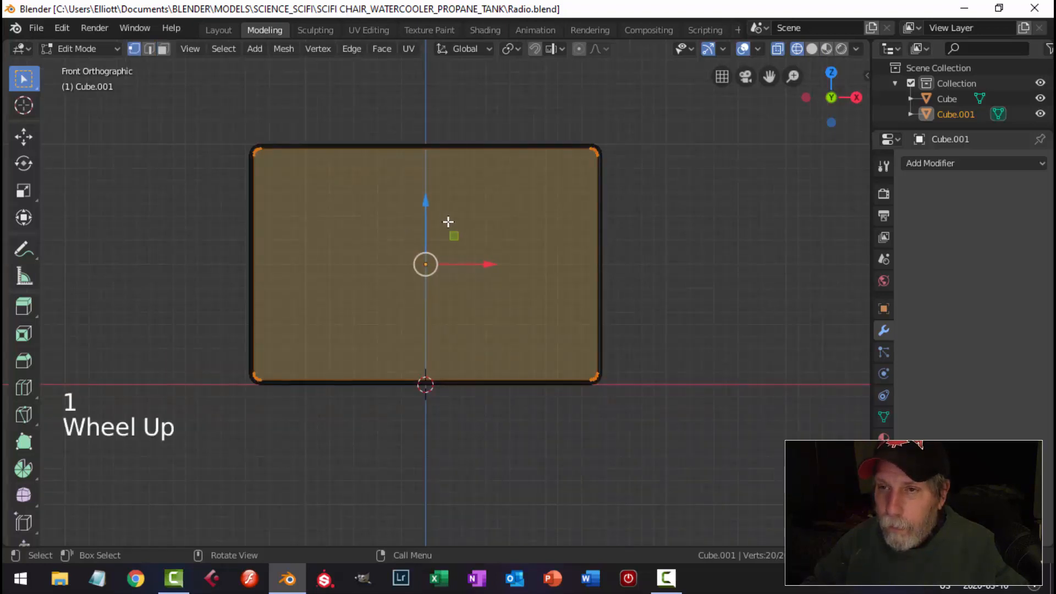
pyautogui.hotkey('alt', 'a')
pyautogui.press('b')
pyautogui.moveTo(193, 102); pyautogui.dragTo(660, 234)
pyautogui.moveTo(429, 96); pyautogui.dragTo(451, 169)
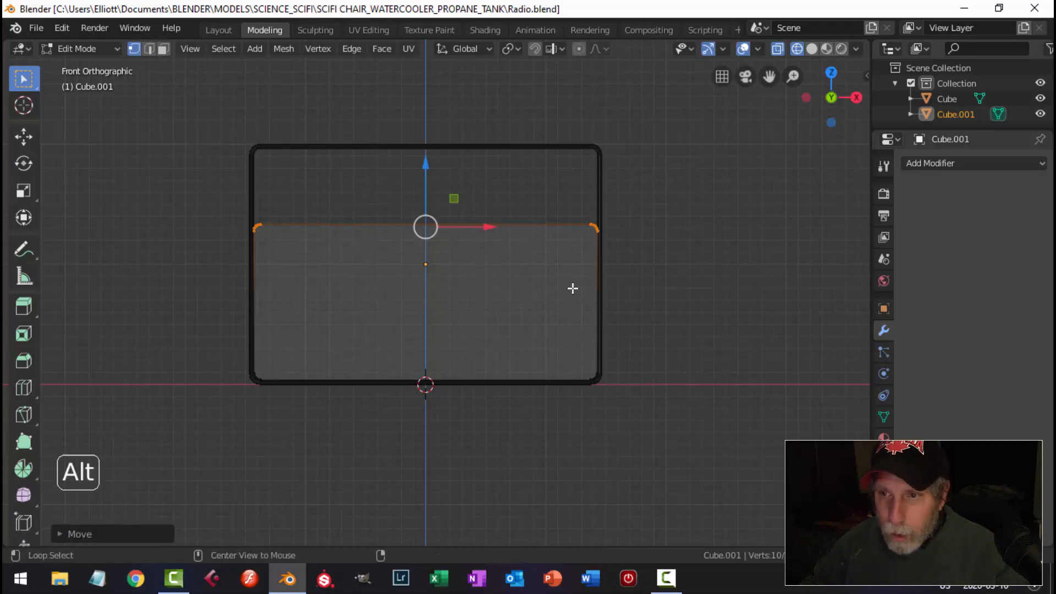
# Move the panel's left and right side vertices slightly inward along X to leave a margin inside the rim
pyautogui.hotkey('alt', 'a')
pyautogui.press('b')
pyautogui.moveTo(210, 189); pyautogui.dragTo(317, 417)
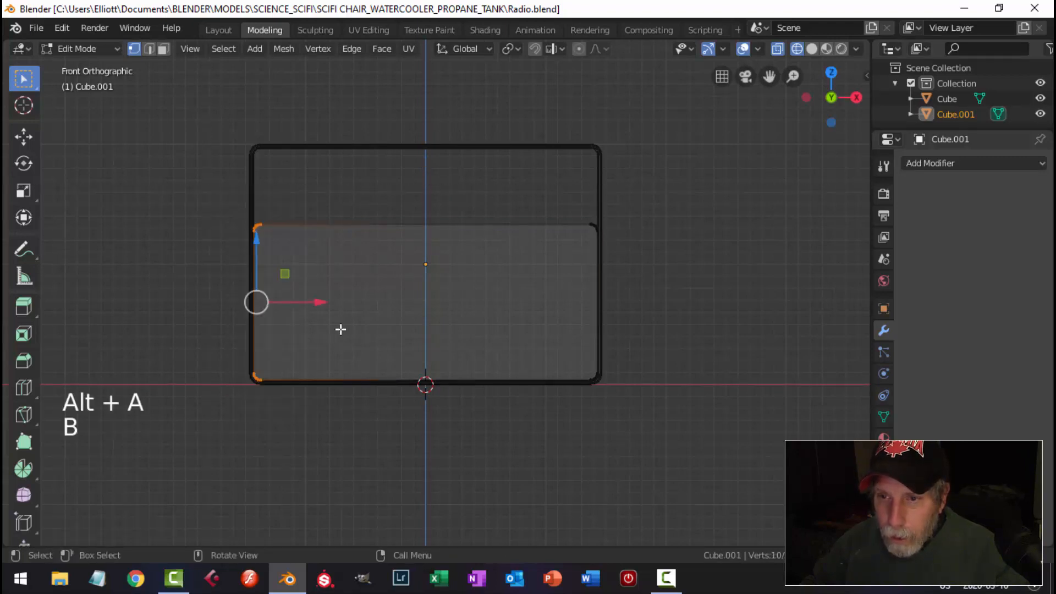
pyautogui.moveTo(316, 303); pyautogui.dragTo(348, 312)
pyautogui.scroll(2, 354, 313)
pyautogui.hotkey('alt', 'a')
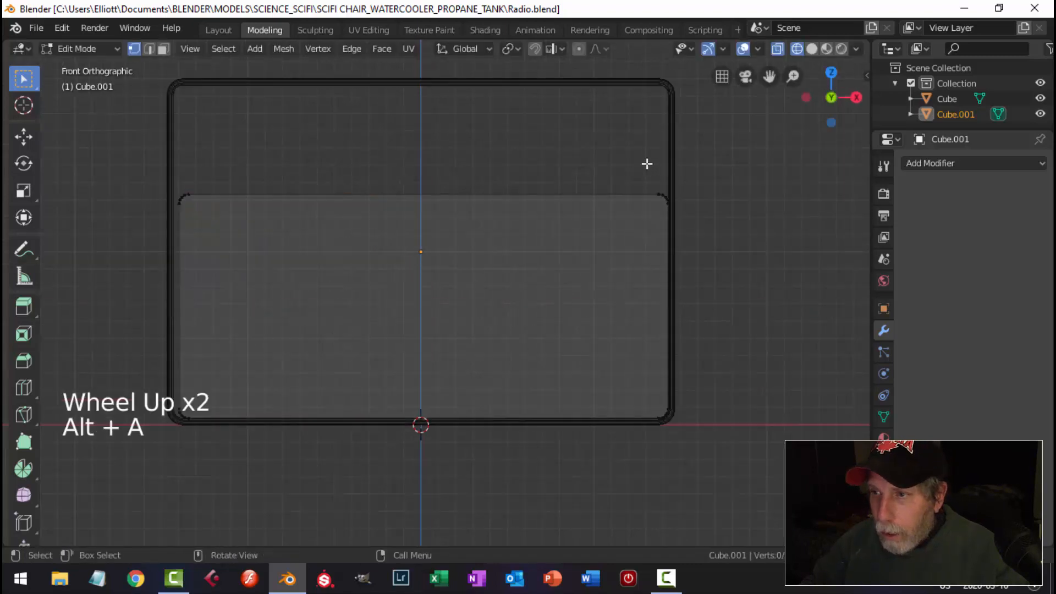
pyautogui.press('b')
pyautogui.moveTo(633, 160); pyautogui.dragTo(710, 469)
pyautogui.moveTo(728, 307); pyautogui.dragTo(721, 307)
# Raise the panel's bottom vertices slightly along Z and return to solid shading in Object Mode
pyautogui.hotkey('alt', 'a')
pyautogui.press('b')
pyautogui.moveTo(152, 378); pyautogui.dragTo(690, 464)
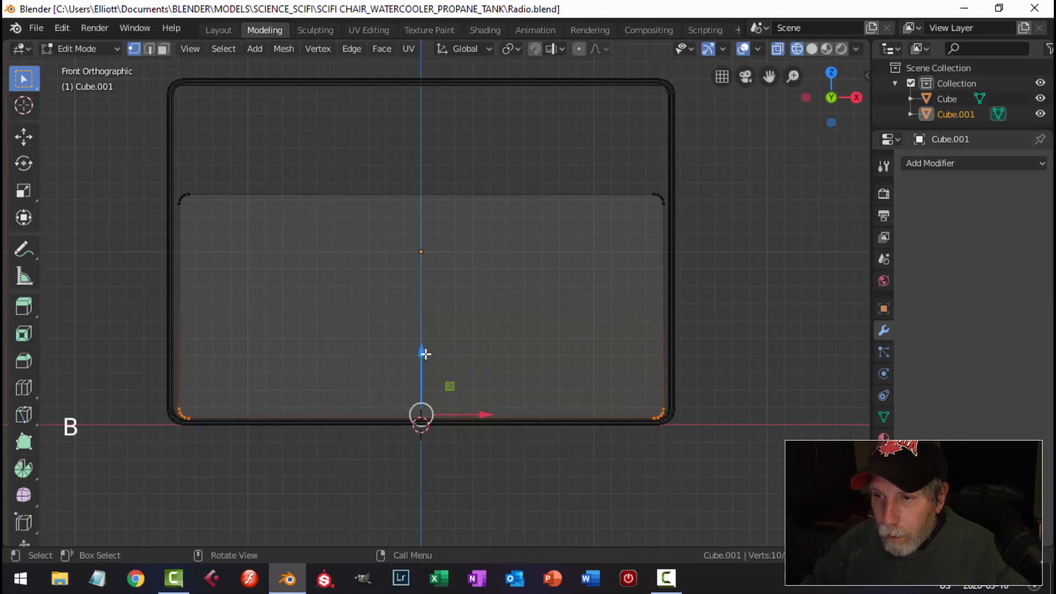
pyautogui.moveTo(424, 353); pyautogui.dragTo(430, 349)
pyautogui.hotkey('alt', 'a')
pyautogui.press('z')
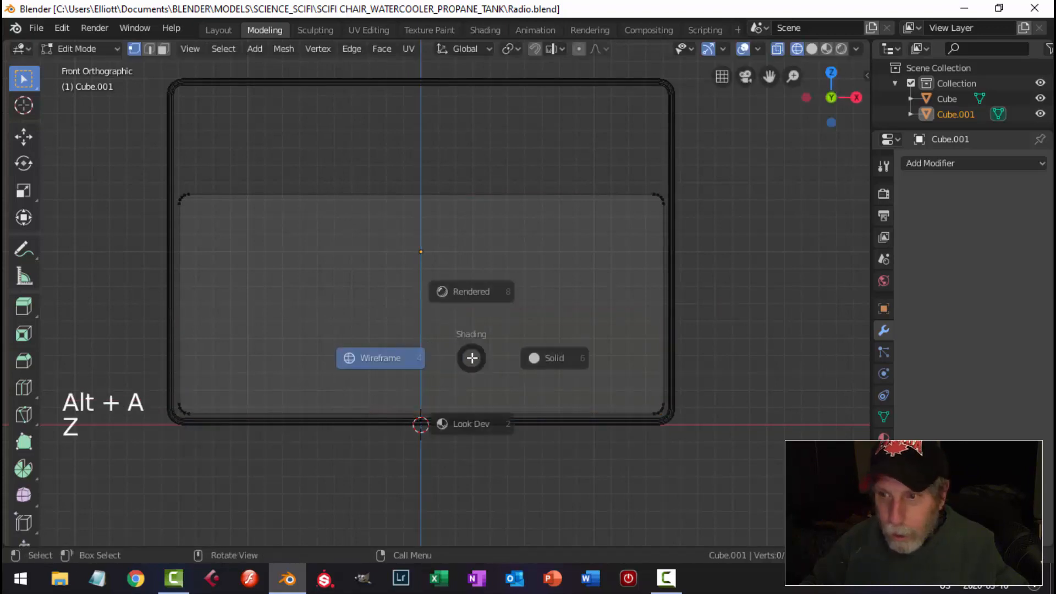
pyautogui.click(569, 355)
pyautogui.press('Tab')
pyautogui.hotkey('alt', 'a')
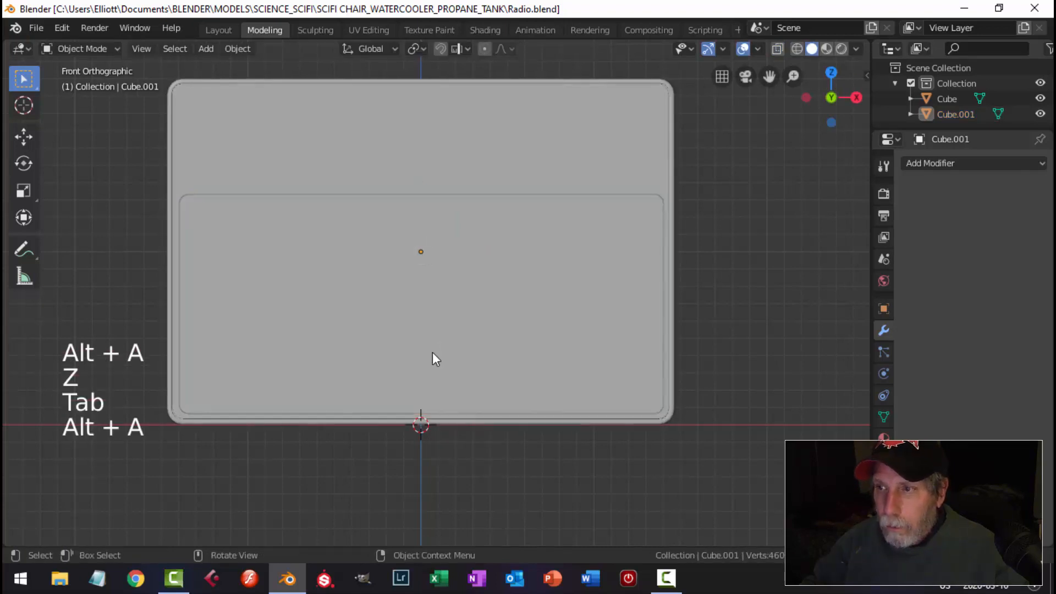
# In wireframe Edit Mode, move the front panel's right side vertices inward along X to about 70 percent of its width
pyautogui.scroll(-2, 432, 353)
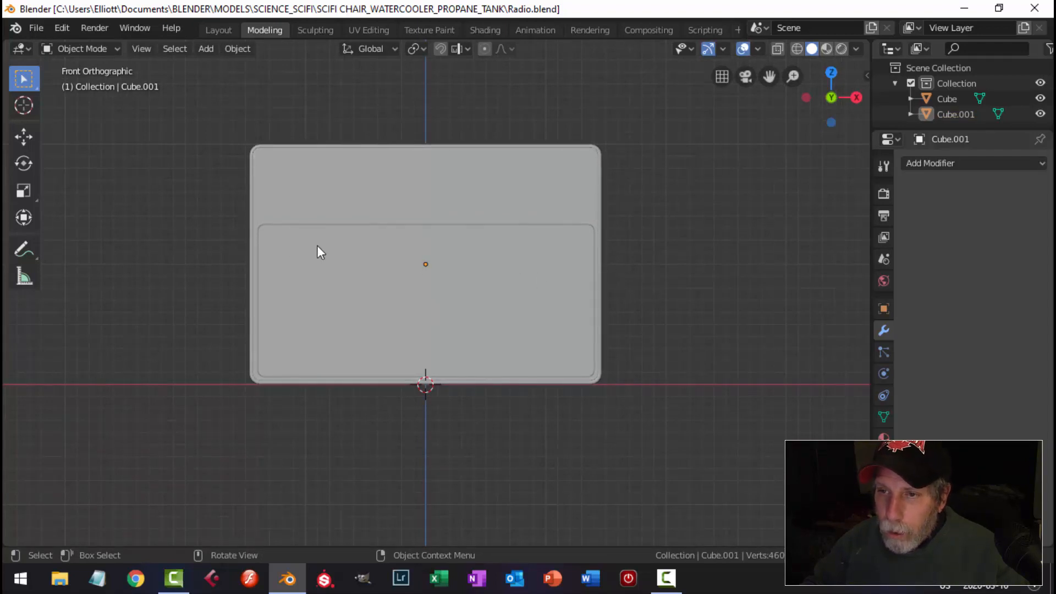
pyautogui.click(537, 284)
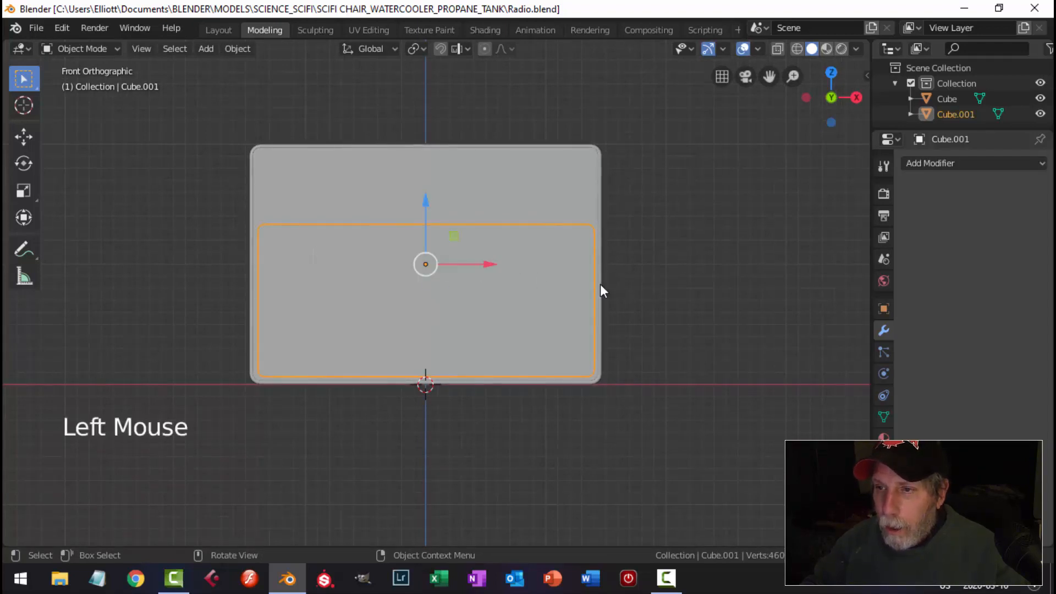
pyautogui.press('Tab')
pyautogui.press('z')
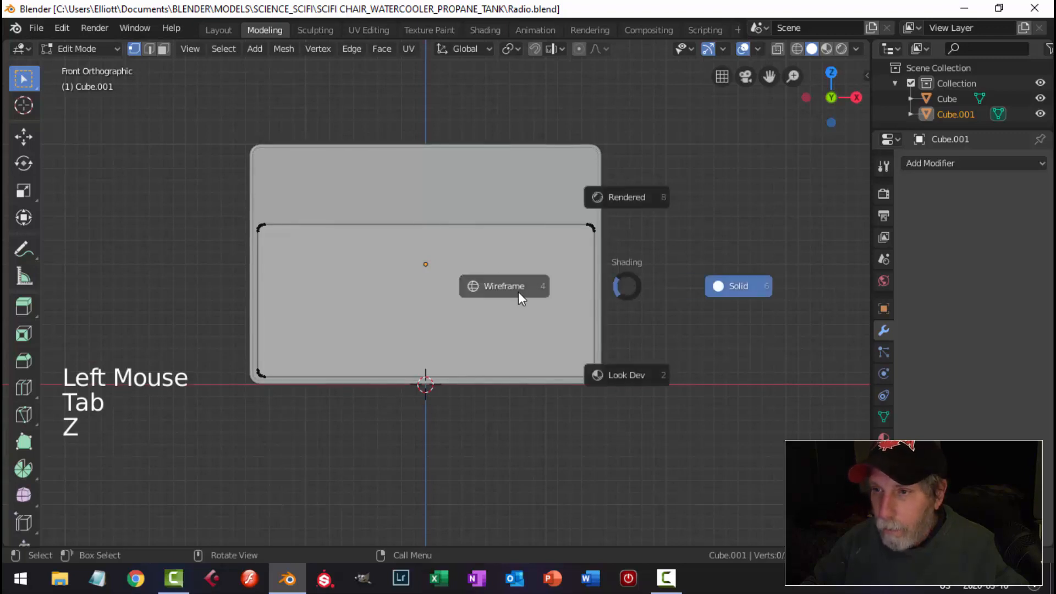
pyautogui.press('b')
pyautogui.moveTo(534, 185); pyautogui.dragTo(645, 429)
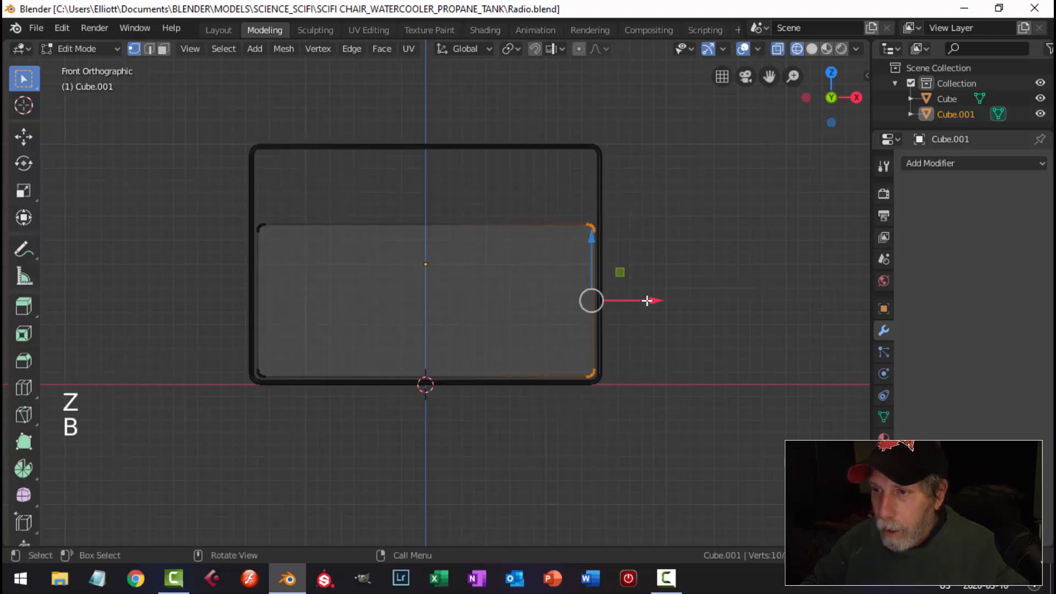
pyautogui.moveTo(647, 301); pyautogui.dragTo(555, 329)
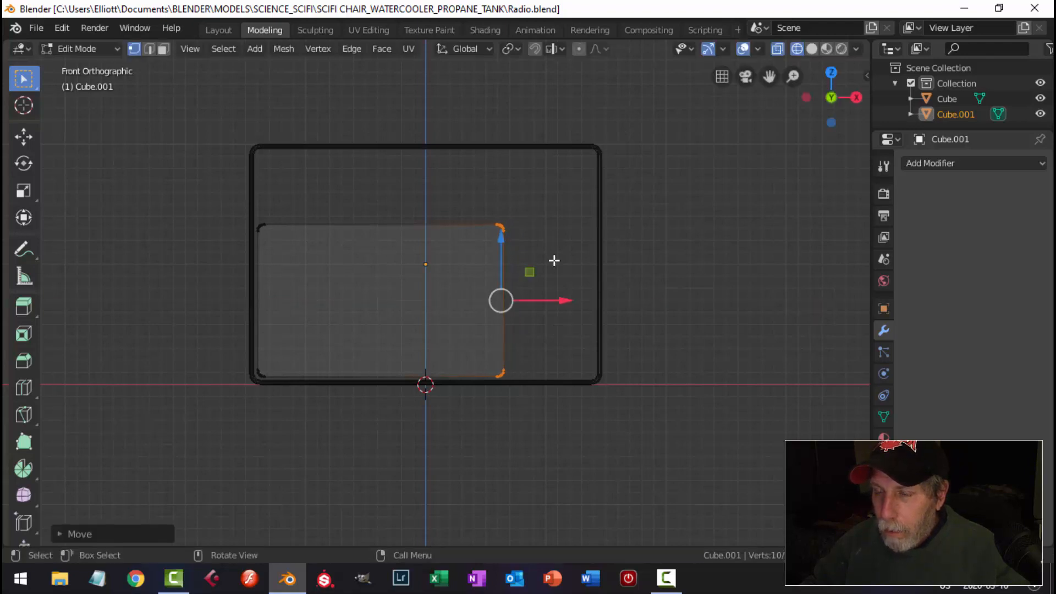
# Duplicate the whole narrowed panel and move the copy along X to its right, leaving a thin gap between them
pyautogui.press('a')
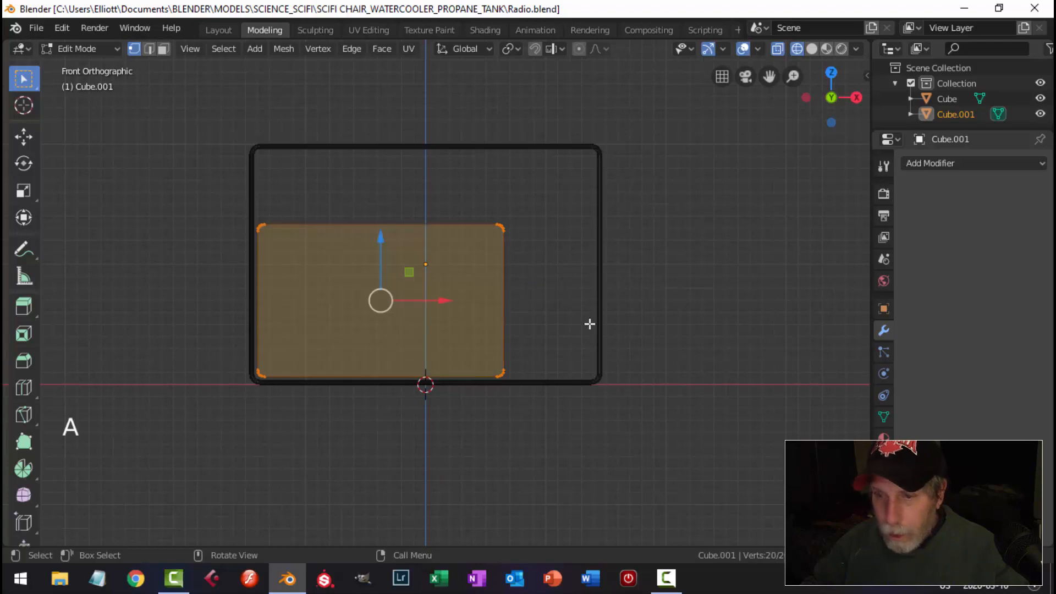
pyautogui.hotkey('shift', 'd')
pyautogui.rightClick(552, 320)
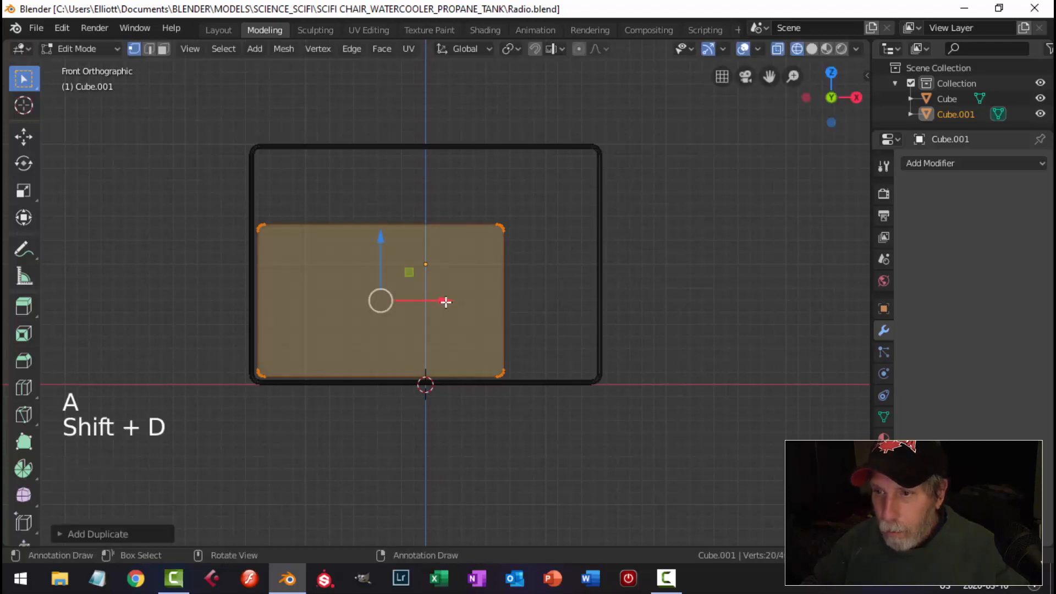
pyautogui.moveTo(446, 301); pyautogui.dragTo(696, 302)
pyautogui.hotkey('alt', 'a')
# Move the copied panel's right side vertices inward along X to fit inside the rim, and return to solid shading in Object Mode
pyautogui.press('b')
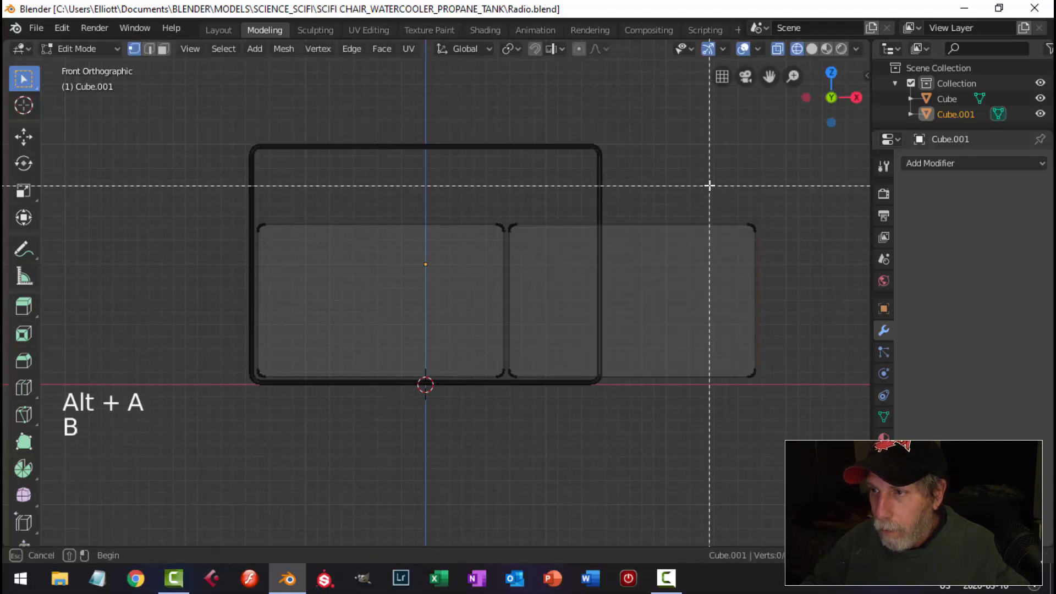
pyautogui.moveTo(707, 184); pyautogui.dragTo(790, 418)
pyautogui.moveTo(808, 301); pyautogui.dragTo(659, 323)
pyautogui.scroll(3, 666, 325)
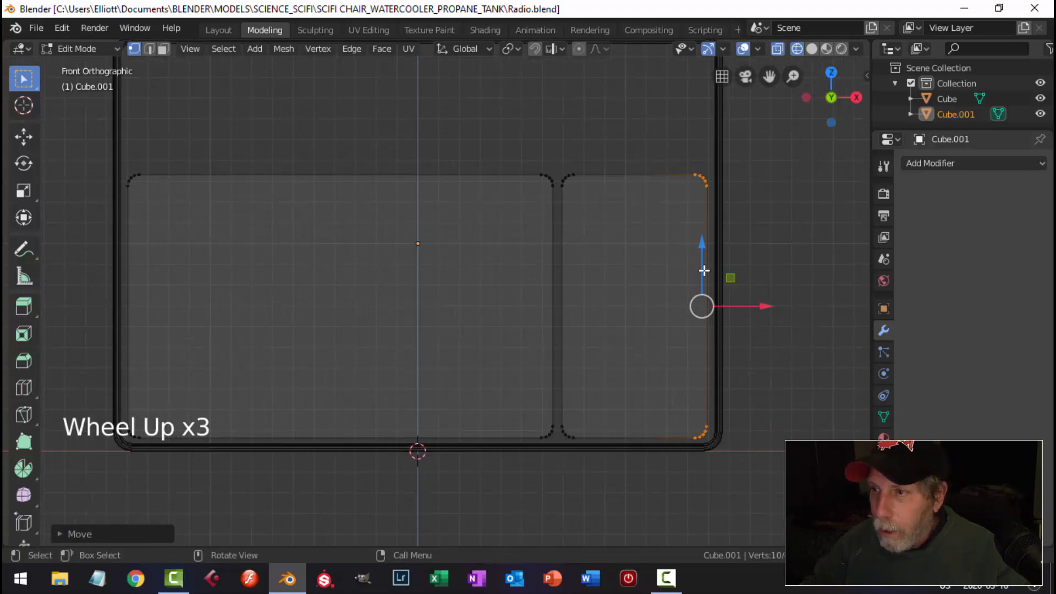
pyautogui.moveTo(754, 304); pyautogui.dragTo(760, 307)
pyautogui.hotkey('alt', 'a')
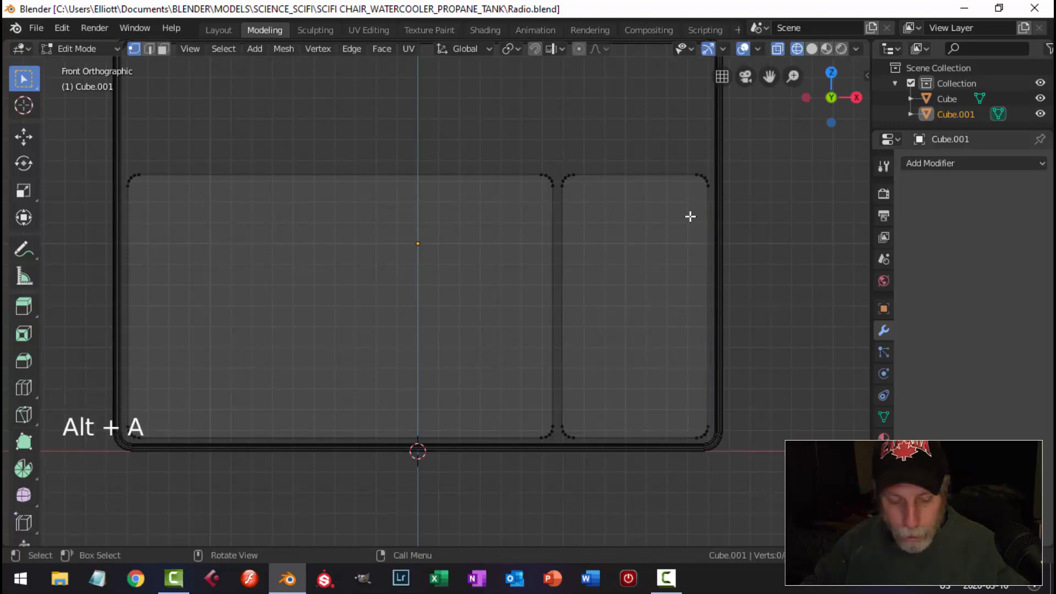
pyautogui.press('z')
pyautogui.click(793, 216)
pyautogui.press('Tab')
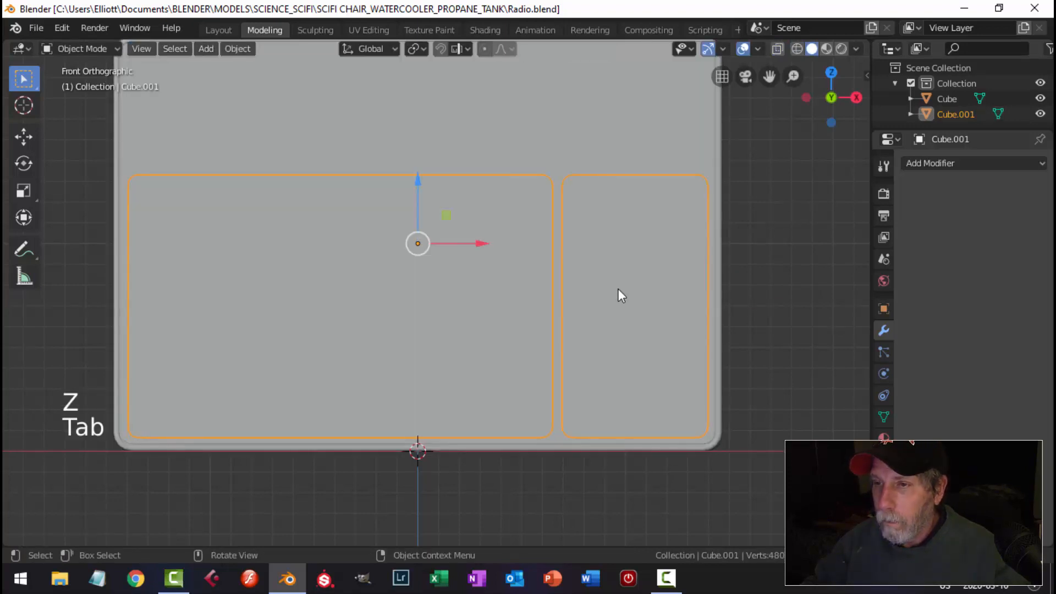
pyautogui.scroll(-4, 615, 295)
pyautogui.hotkey('alt', 'a')
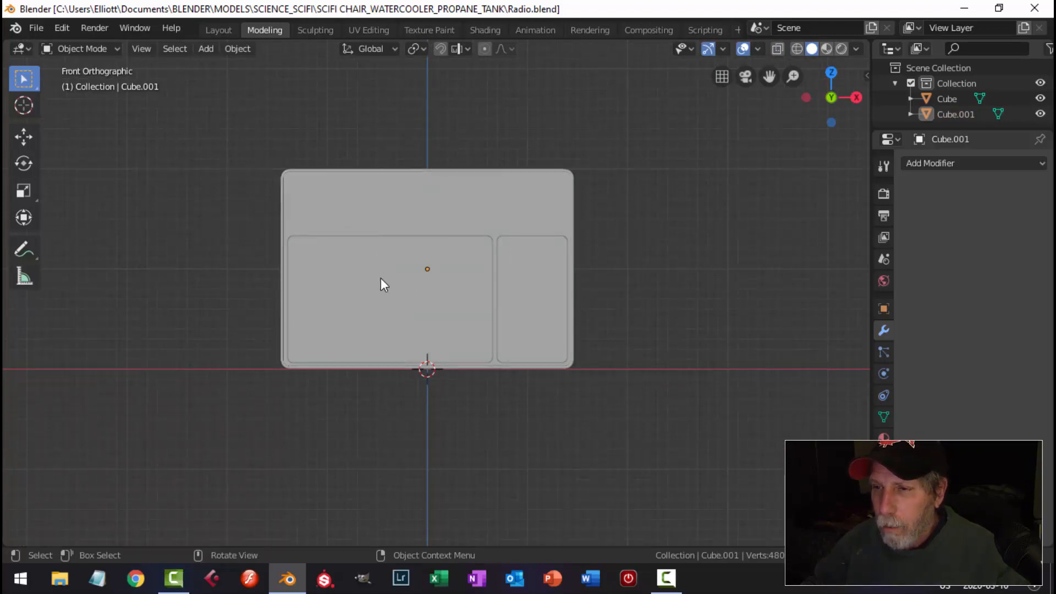
# In wireframe Edit Mode, move the large panel's right side vertices slightly left along X
pyautogui.click(450, 272)
pyautogui.press('Tab')
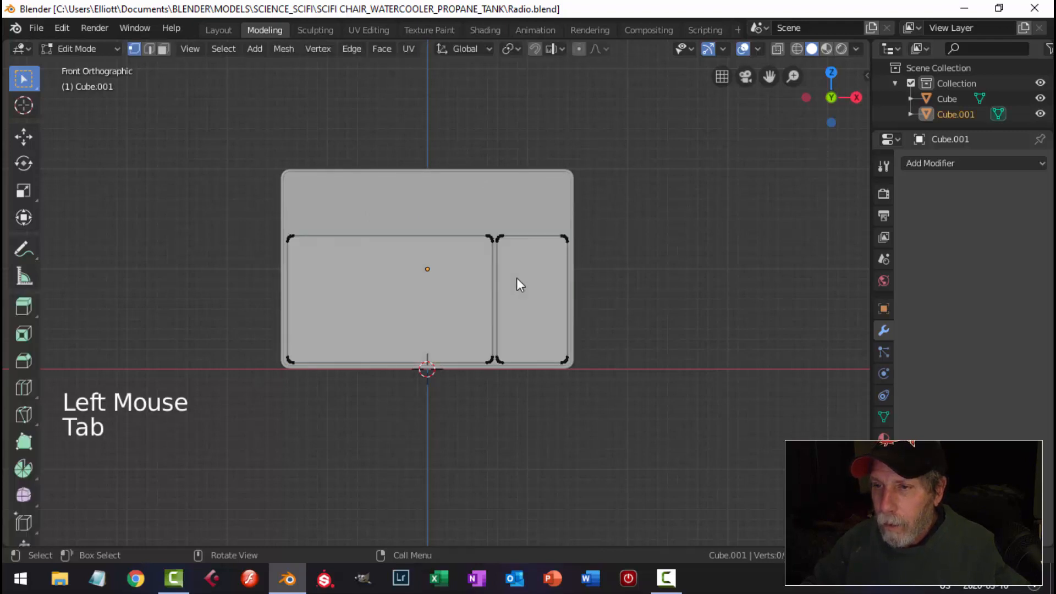
pyautogui.press('z')
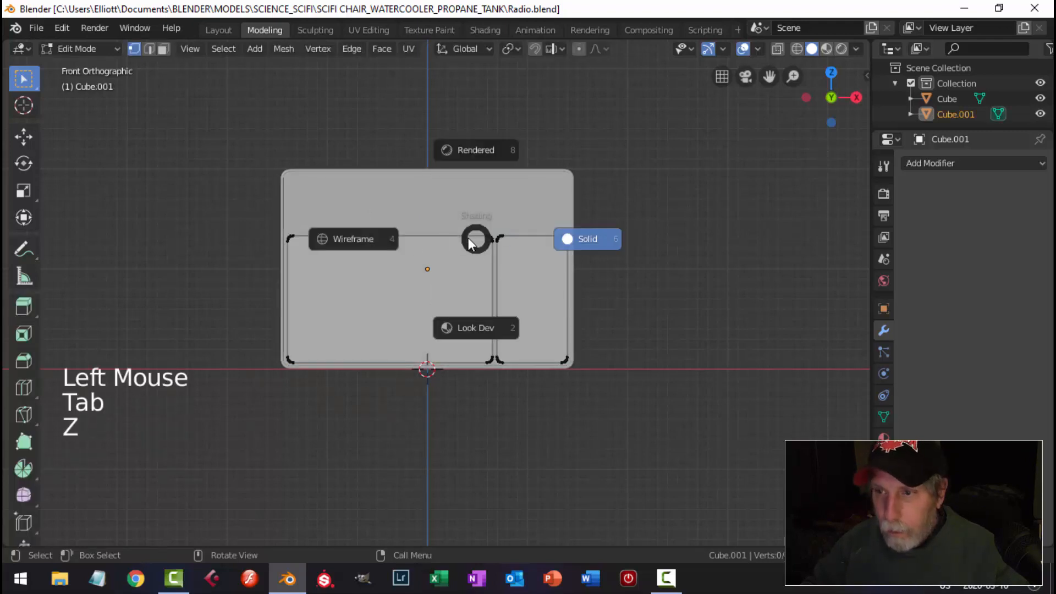
pyautogui.press('b')
pyautogui.moveTo(446, 205); pyautogui.dragTo(495, 392)
pyautogui.scroll(3, 591, 336)
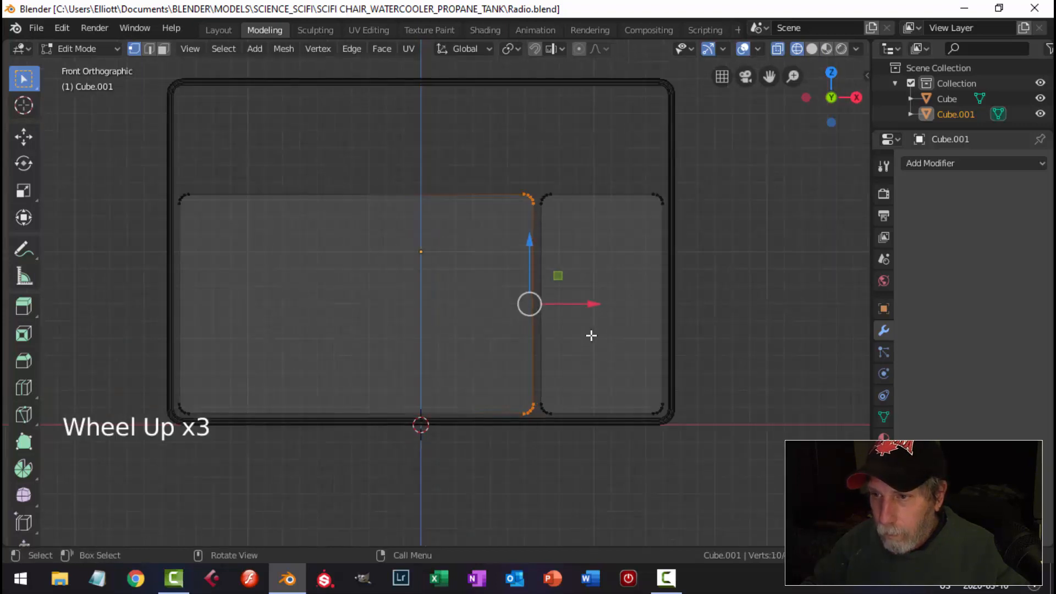
pyautogui.moveTo(590, 304); pyautogui.dragTo(572, 304)
pyautogui.hotkey('alt', 'a')
# Move the small panel's left side vertices left along X to restore the thin gap beside the large panel
pyautogui.press('b')
pyautogui.moveTo(532, 175); pyautogui.dragTo(600, 460)
pyautogui.moveTo(605, 305); pyautogui.dragTo(591, 307)
pyautogui.hotkey('alt', 'a')
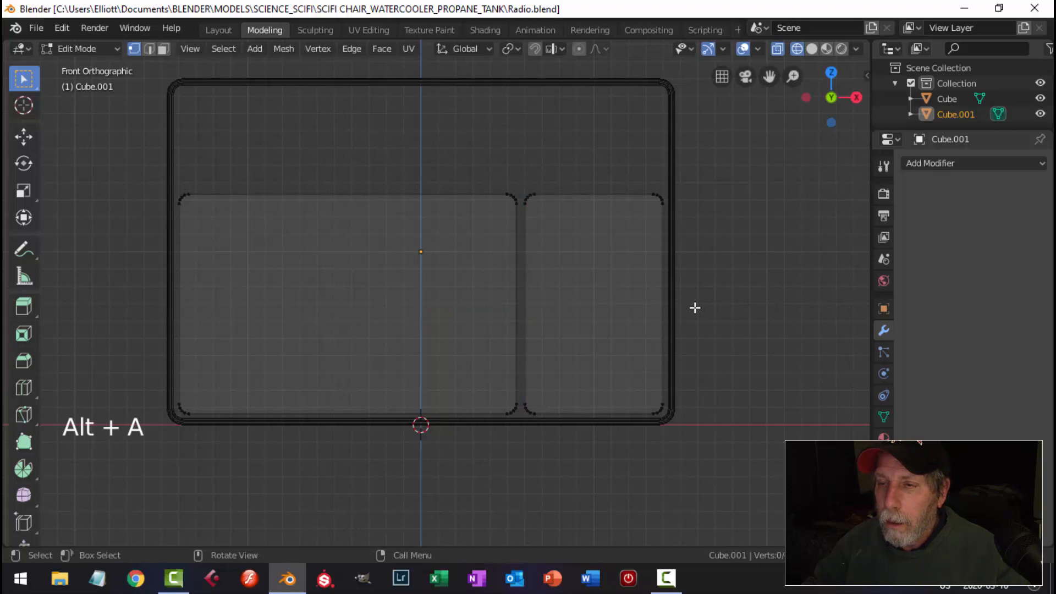
# Duplicate the large panel's face and move the copy up along Z by about 1.3 m, just above the original
pyautogui.scroll(-1, 695, 308)
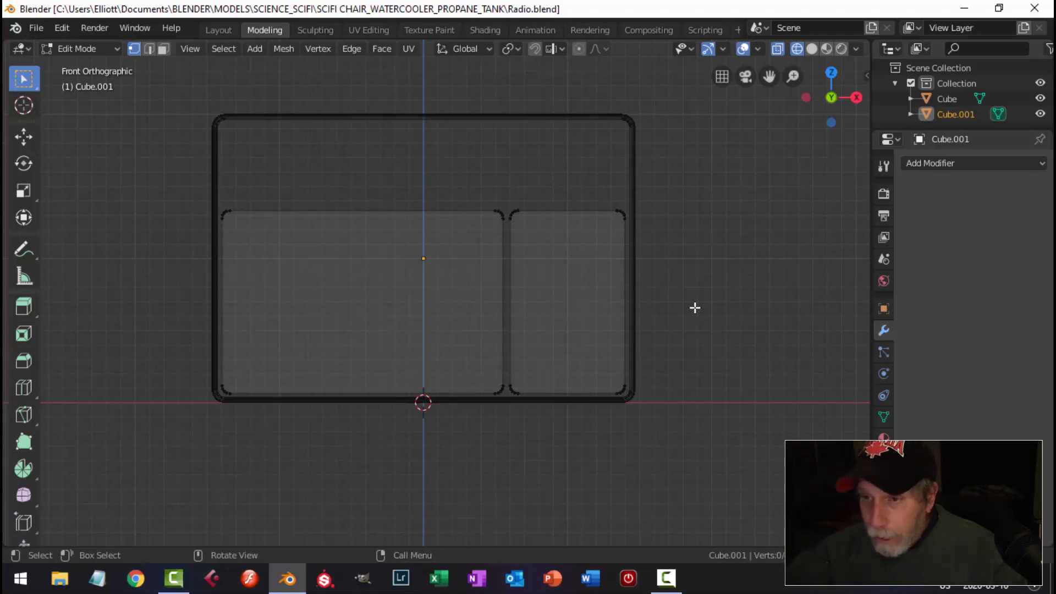
pyautogui.press('3')
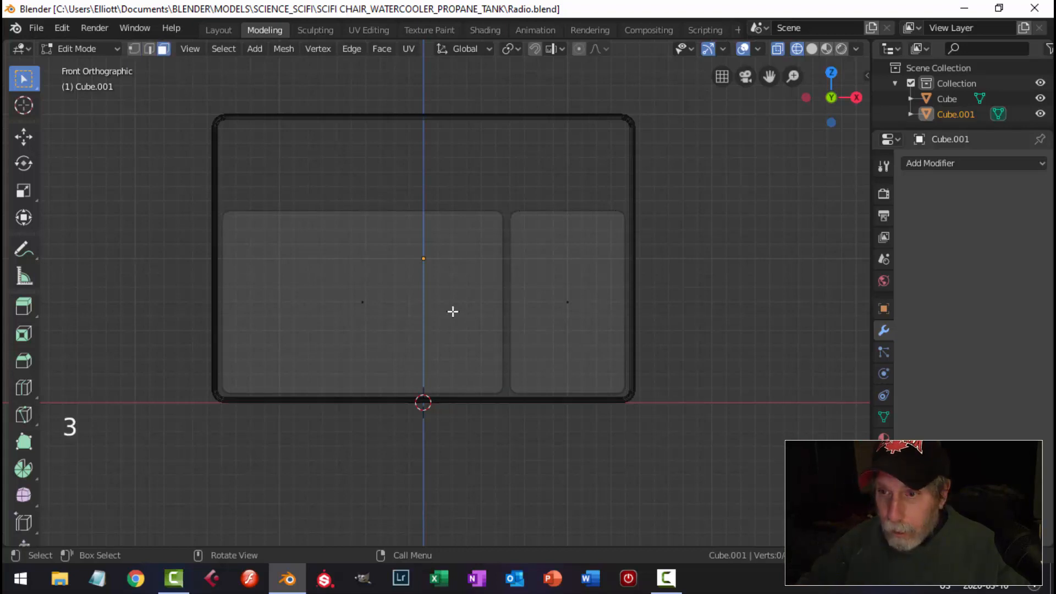
pyautogui.click(441, 307)
pyautogui.click(391, 295)
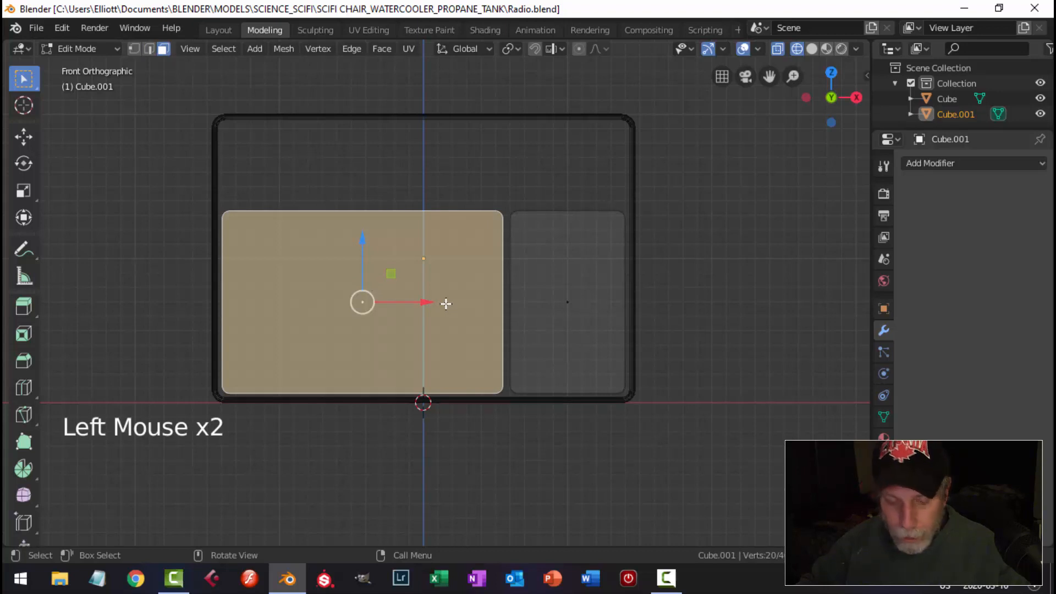
pyautogui.hotkey('shift', 'd')
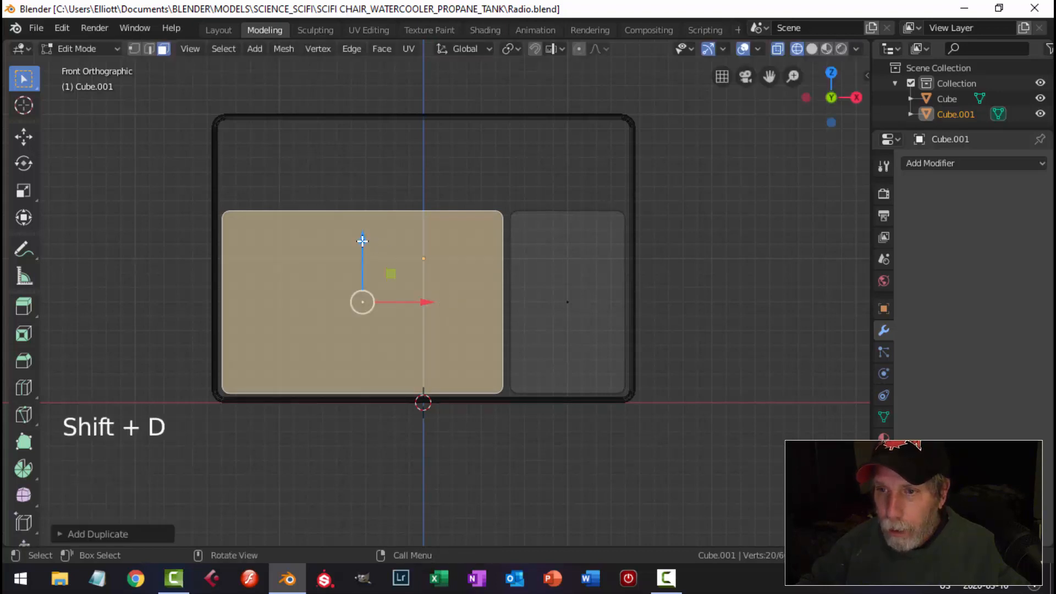
pyautogui.moveTo(362, 240); pyautogui.dragTo(389, 50)
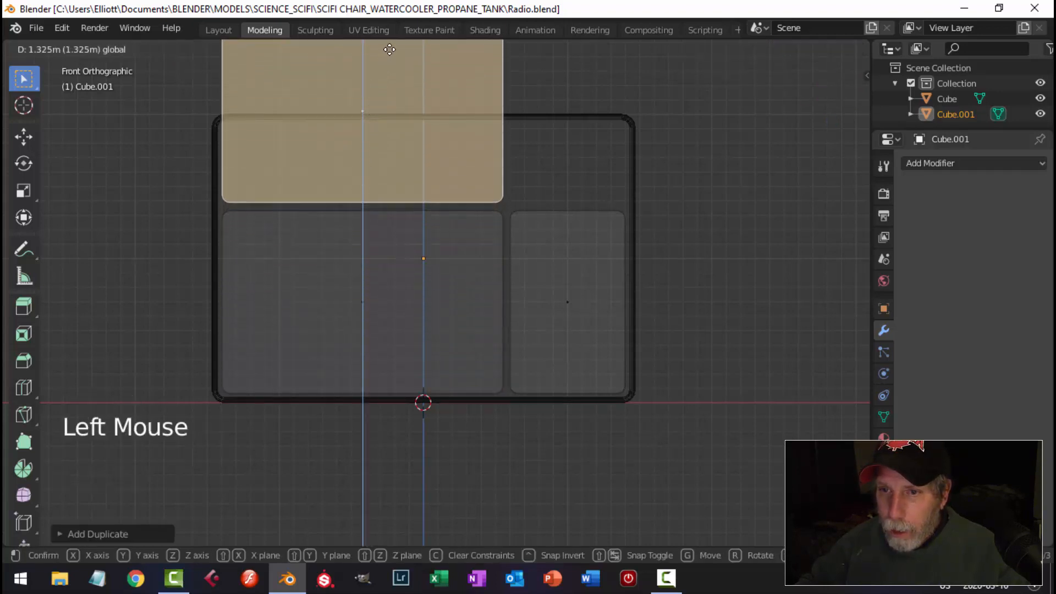
pyautogui.click(390, 49)
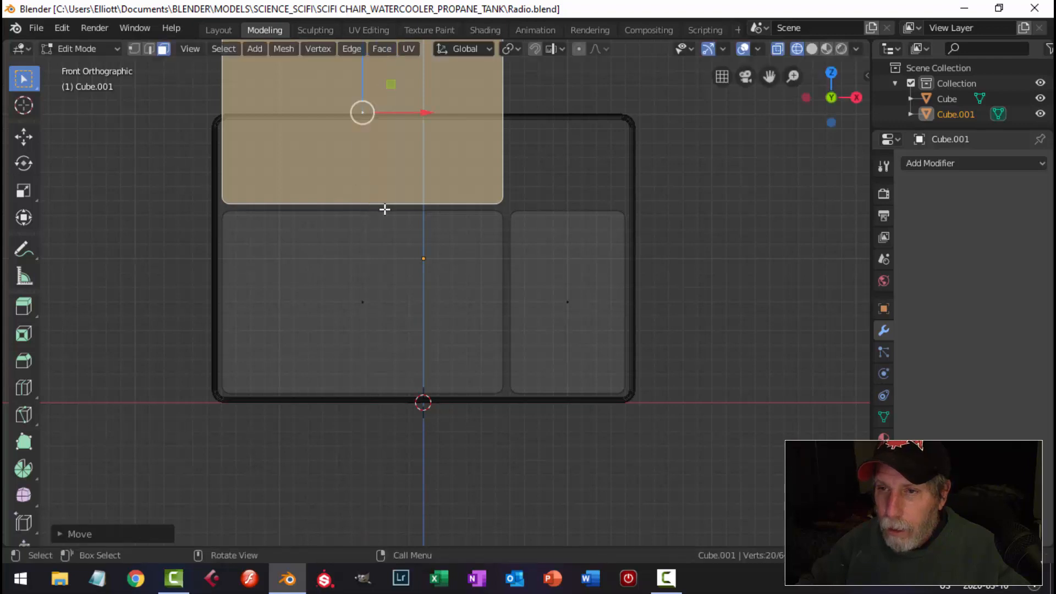
# Lower the upper copy's top vertices along Z by about 0.77 m so the panel fits inside the body's rim
pyautogui.scroll(-1, 384, 209)
pyautogui.keyDown('shift'); pyautogui.moveTo(384, 210); pyautogui.dragTo(387, 239, button='middle'); pyautogui.keyUp('shift')
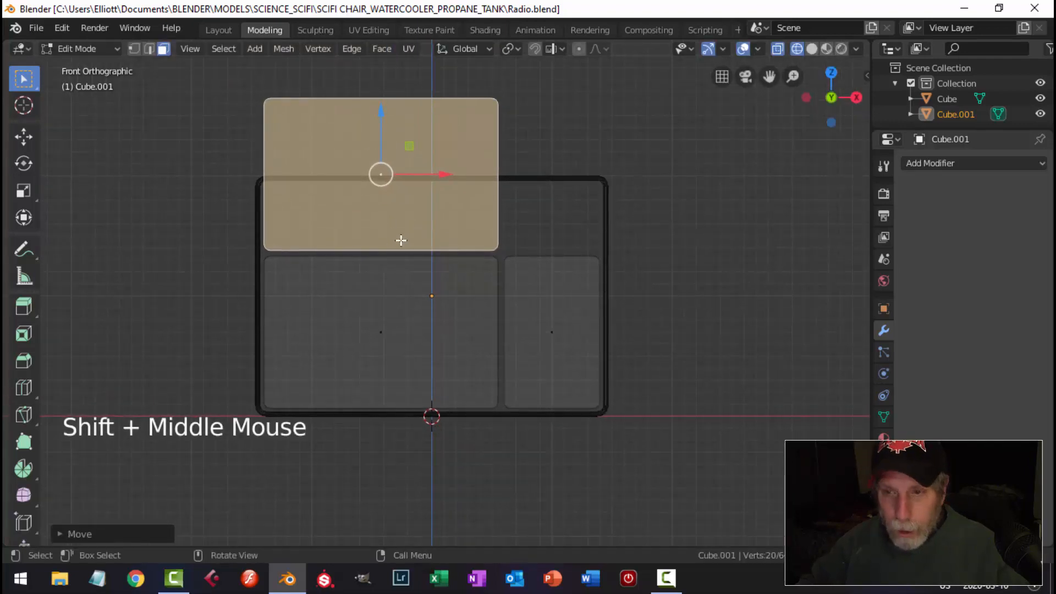
pyautogui.press('1')
pyautogui.hotkey('alt', 'a')
pyautogui.press('b')
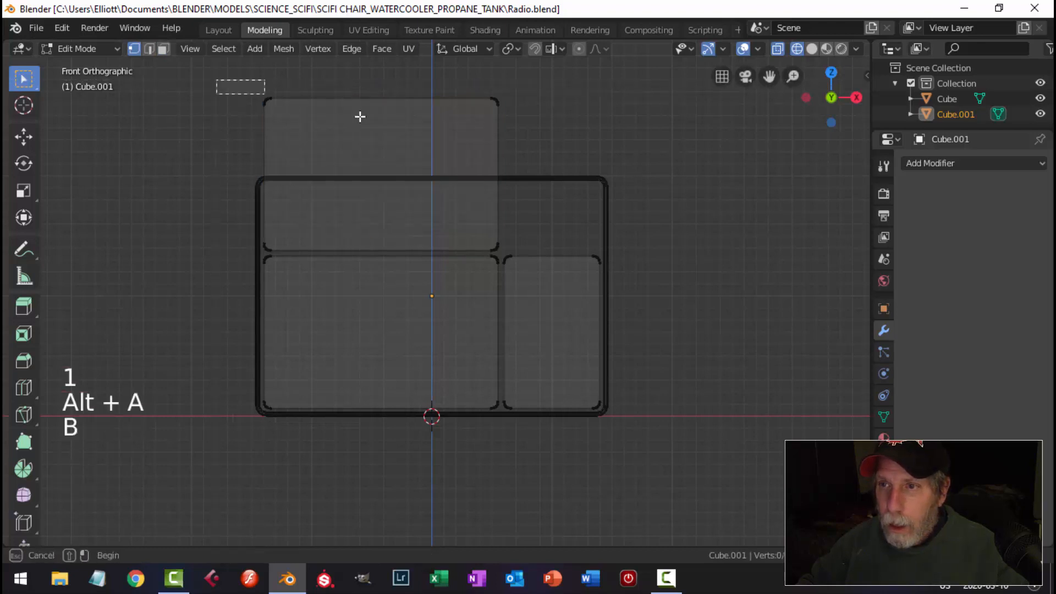
pyautogui.moveTo(217, 80); pyautogui.dragTo(561, 159)
pyautogui.keyDown('shift'); pyautogui.moveTo(422, 139); pyautogui.dragTo(437, 187, button='middle'); pyautogui.keyUp('shift')
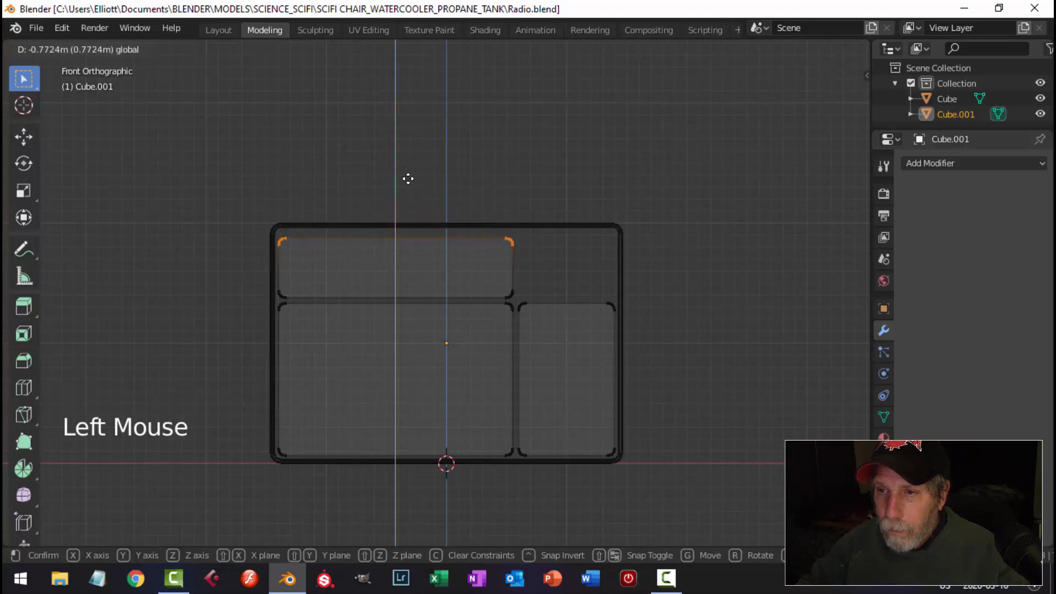
pyautogui.click(408, 178)
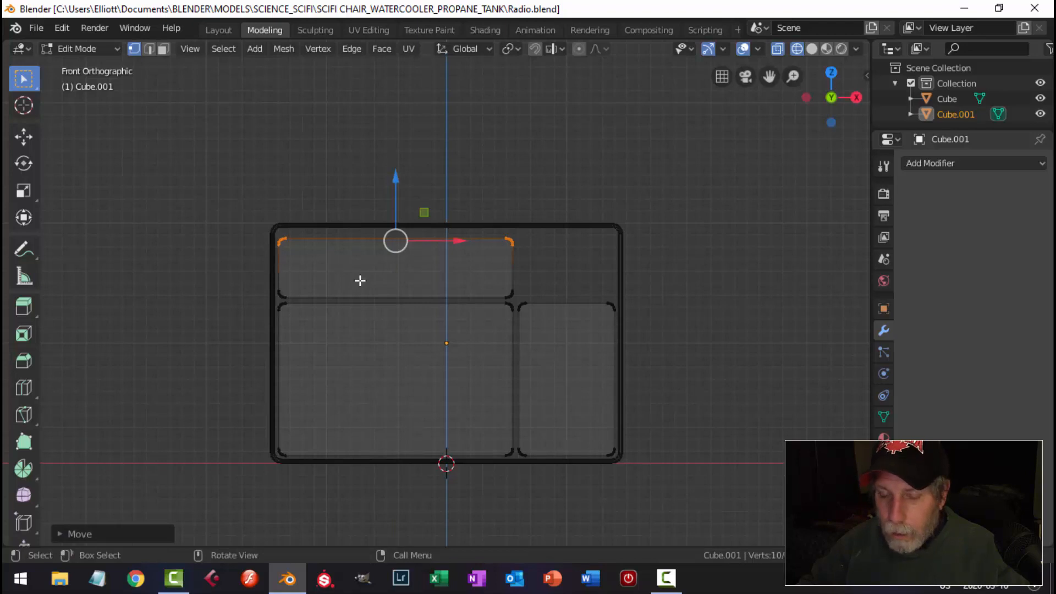
# Select the whole linked upper panel and move it slightly right along X, away from the body's left rim
pyautogui.hotkey('ctrl', 'l')
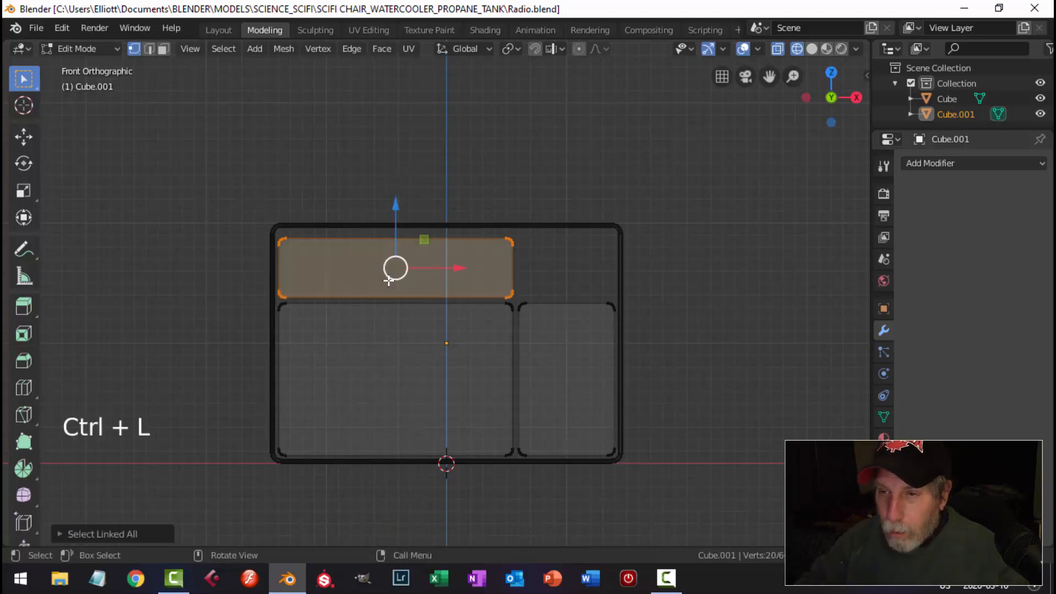
pyautogui.scroll(1, 388, 280)
pyautogui.scroll(2, 389, 280)
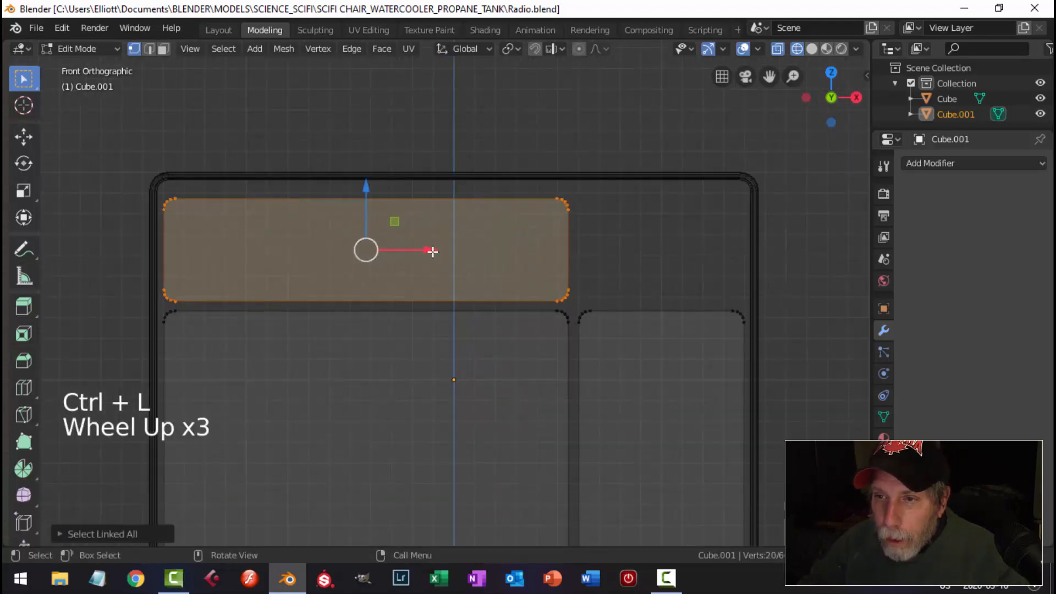
pyautogui.moveTo(426, 251); pyautogui.dragTo(440, 250)
pyautogui.hotkey('alt', 'a')
# Raise the upper panel's bottom vertices and slightly lower its top vertices along Z to make it shorter
pyautogui.press('b')
pyautogui.moveTo(158, 262); pyautogui.dragTo(604, 304)
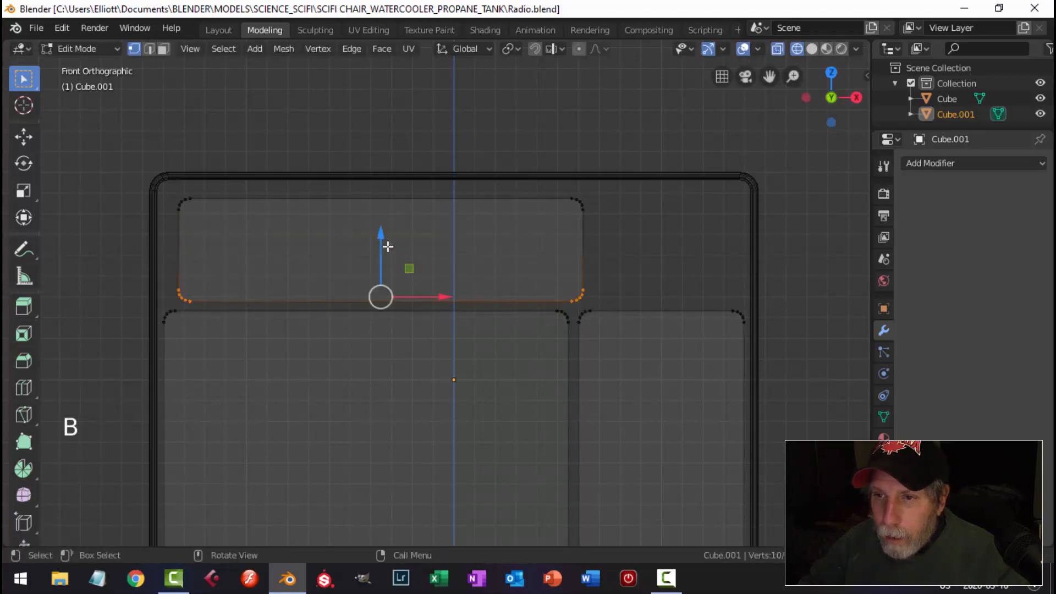
pyautogui.moveTo(383, 241)
pyautogui.mouseDown()
pyautogui.moveTo(384, 226)
pyautogui.moveTo(396, 226)
pyautogui.mouseUp()
pyautogui.hotkey('alt', 'a')
pyautogui.press('b')
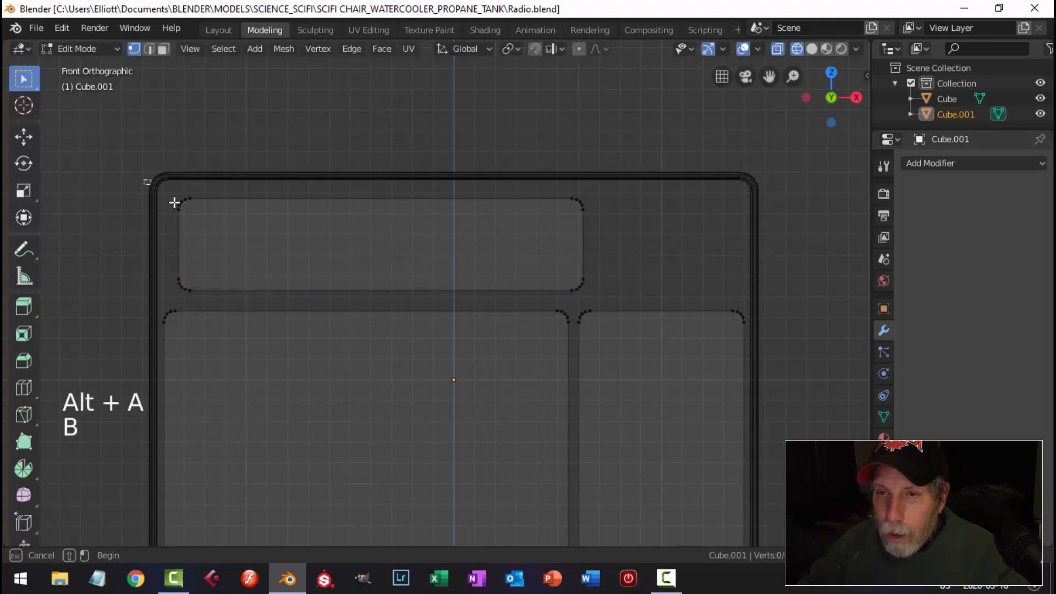
pyautogui.moveTo(147, 181); pyautogui.dragTo(609, 237)
pyautogui.moveTo(382, 145); pyautogui.dragTo(381, 146)
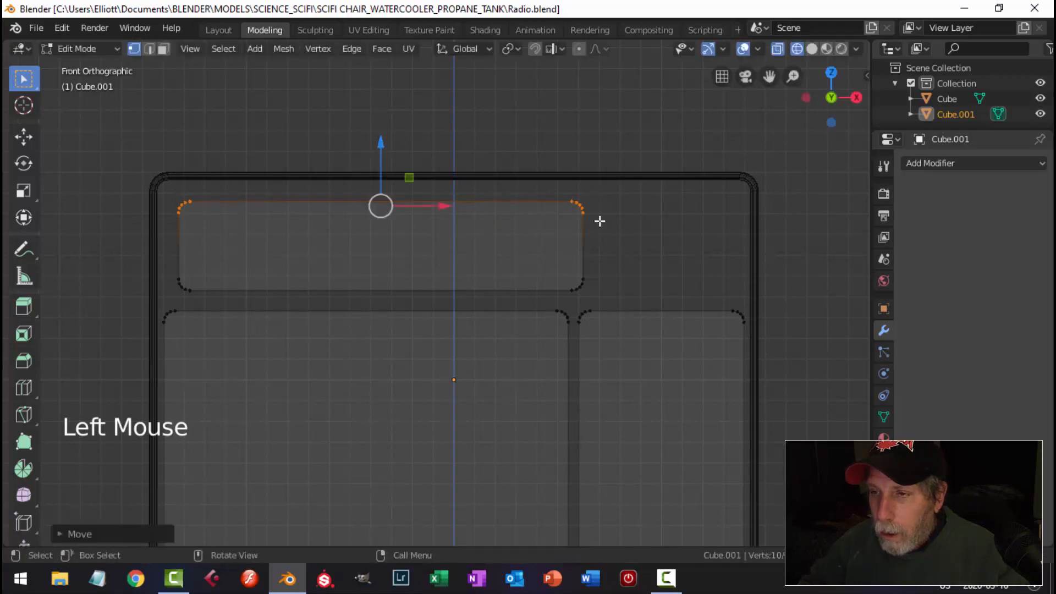
pyautogui.hotkey('alt', 'a')
# Move the upper panel's right side vertices inward along X so it ends short of the large panel's right edge
pyautogui.press('b')
pyautogui.moveTo(533, 176); pyautogui.dragTo(618, 298)
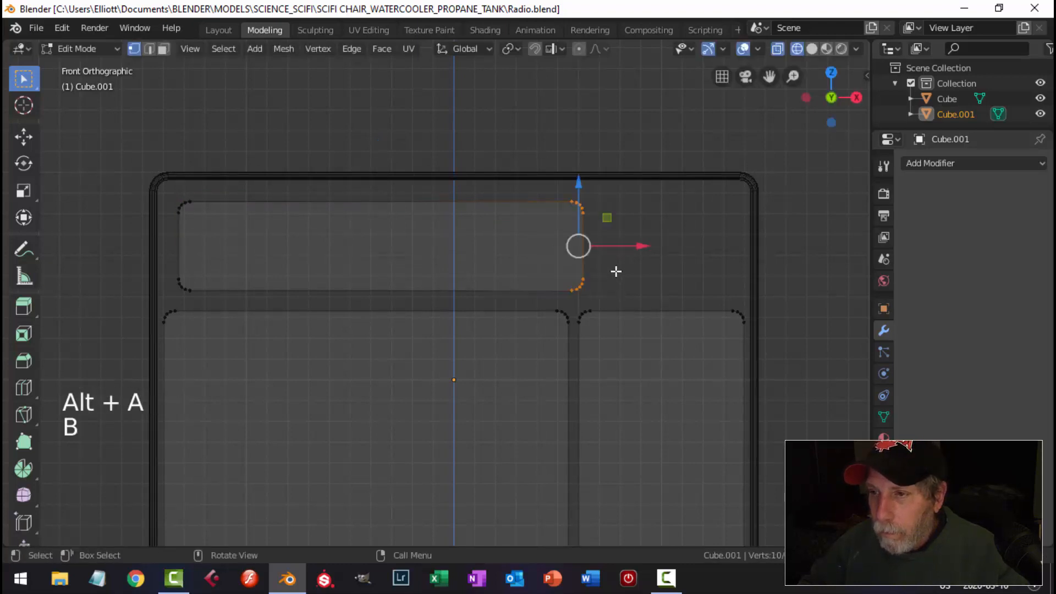
pyautogui.moveTo(638, 246); pyautogui.dragTo(590, 258)
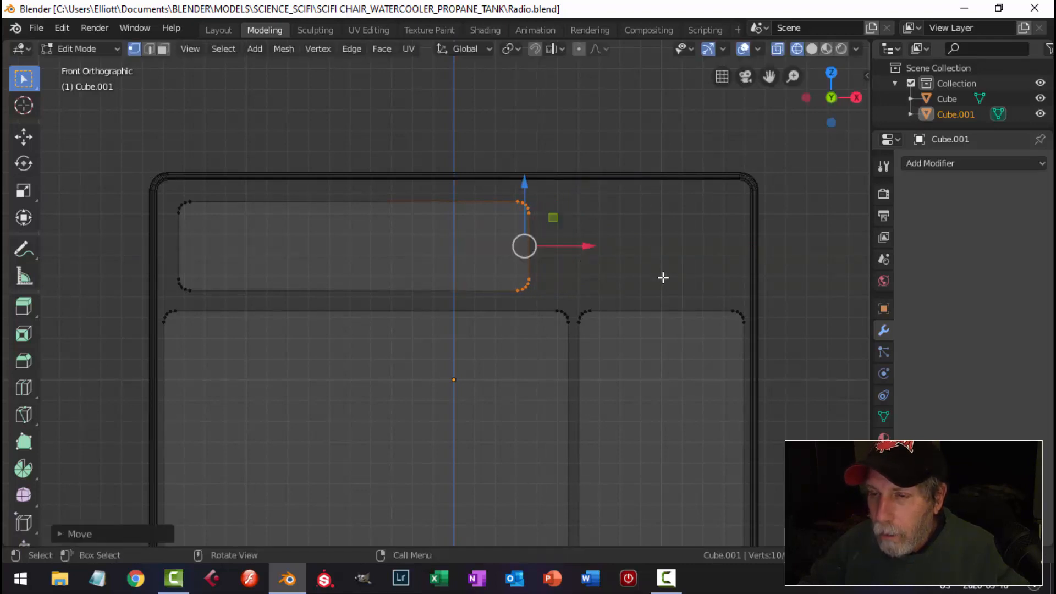
pyautogui.hotkey('alt', 'a')
# Lower the top vertices of the large and side panels along Z by about 0.1 m to widen the gap below the upper panel
pyautogui.scroll(-1, 660, 277)
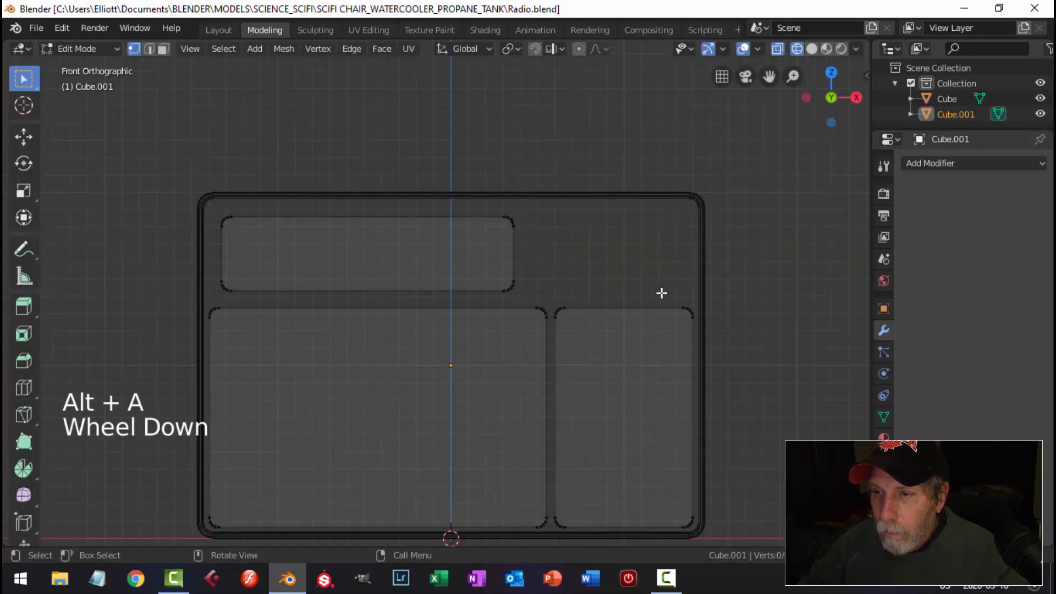
pyautogui.scroll(-1, 662, 292)
pyautogui.press('b')
pyautogui.moveTo(226, 294); pyautogui.dragTo(688, 337)
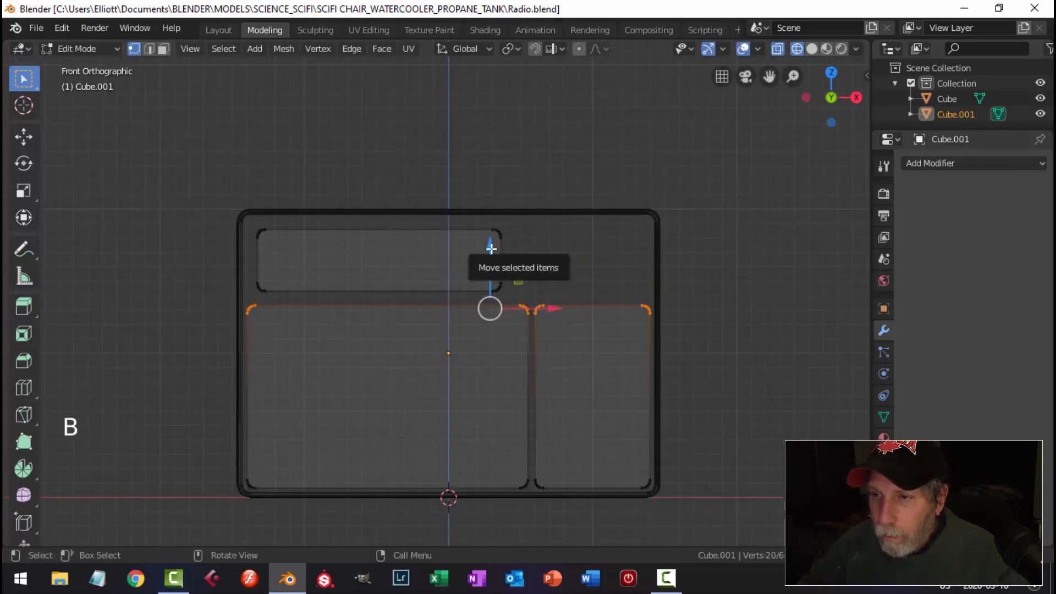
pyautogui.moveTo(491, 247); pyautogui.dragTo(492, 263)
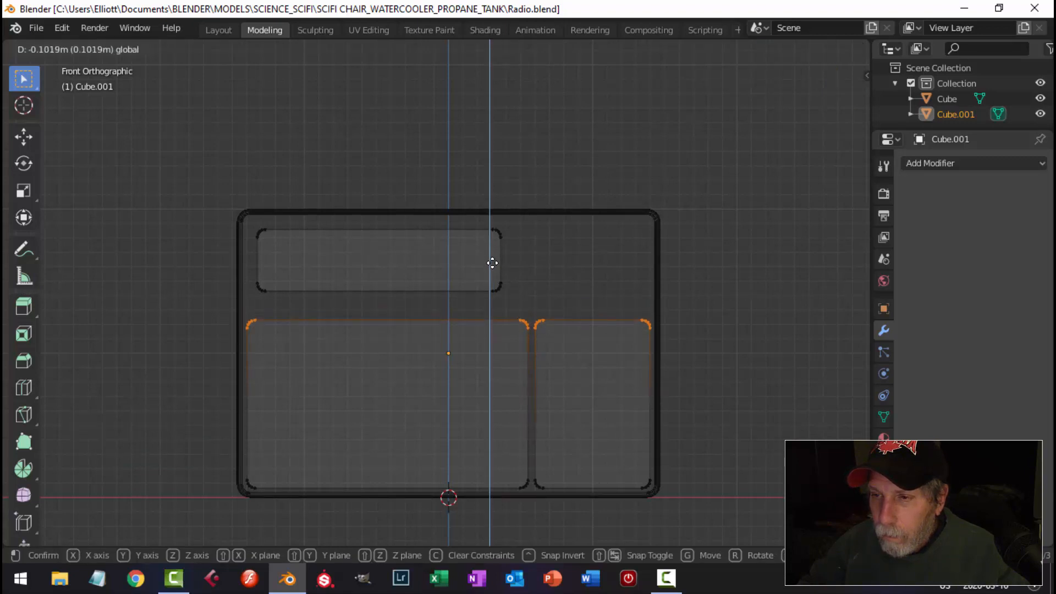
pyautogui.moveTo(492, 262); pyautogui.dragTo(493, 259)
pyautogui.hotkey('alt', 'a')
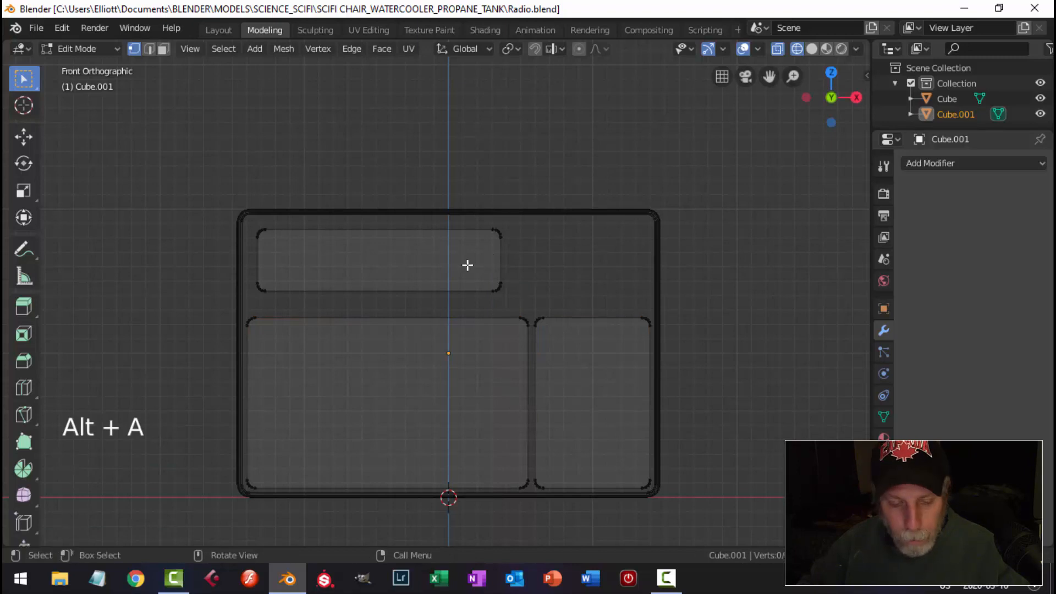
# Move the upper panel's face slightly down along Z to center it between the body's rim and the lower panels
pyautogui.press('3')
pyautogui.click(392, 264)
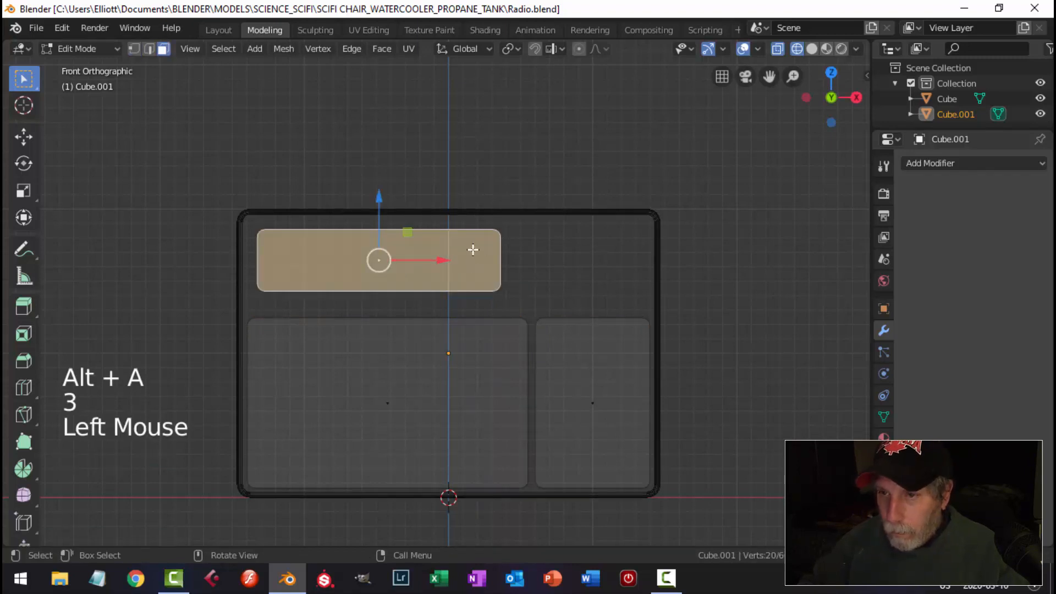
pyautogui.moveTo(378, 199); pyautogui.dragTo(380, 210)
pyautogui.hotkey('alt', 'a')
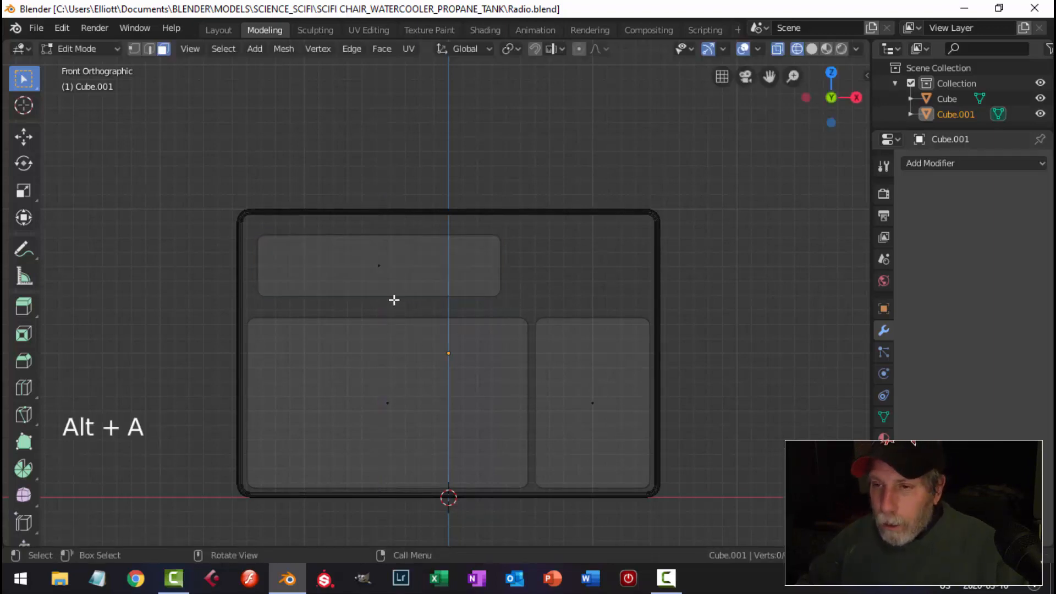
# Extrude all three panels slightly along Y to give them thickness and set them back against the body's front
pyautogui.press('z')
pyautogui.moveTo(351, 290); pyautogui.dragTo(472, 325, button='middle')
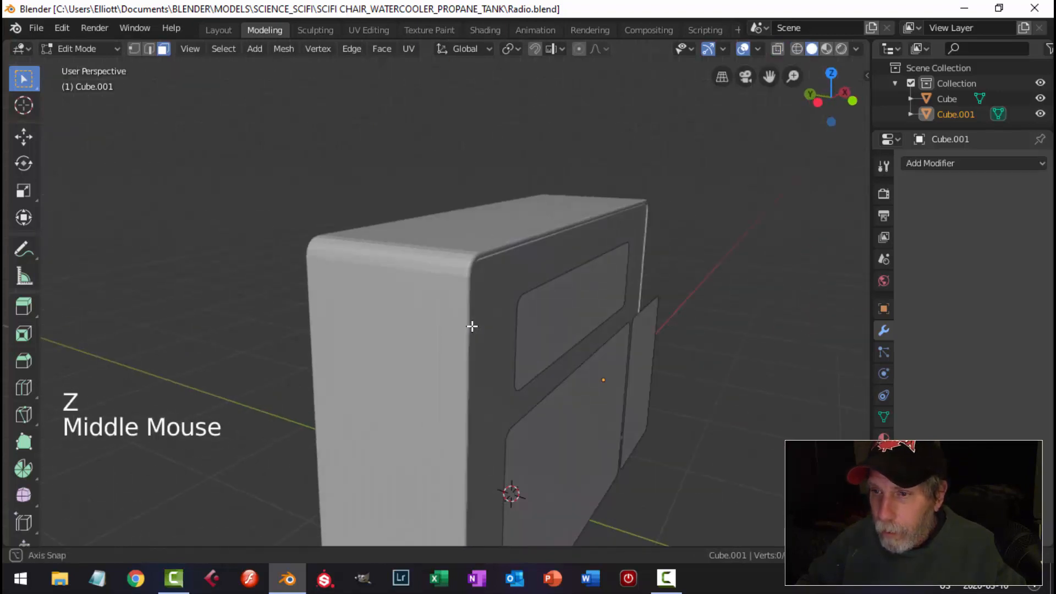
pyautogui.scroll(-2, 544, 341)
pyautogui.keyDown('shift'); pyautogui.moveTo(544, 341); pyautogui.dragTo(520, 325, button='middle'); pyautogui.keyUp('shift')
pyautogui.scroll(-1, 537, 310)
pyautogui.press('a')
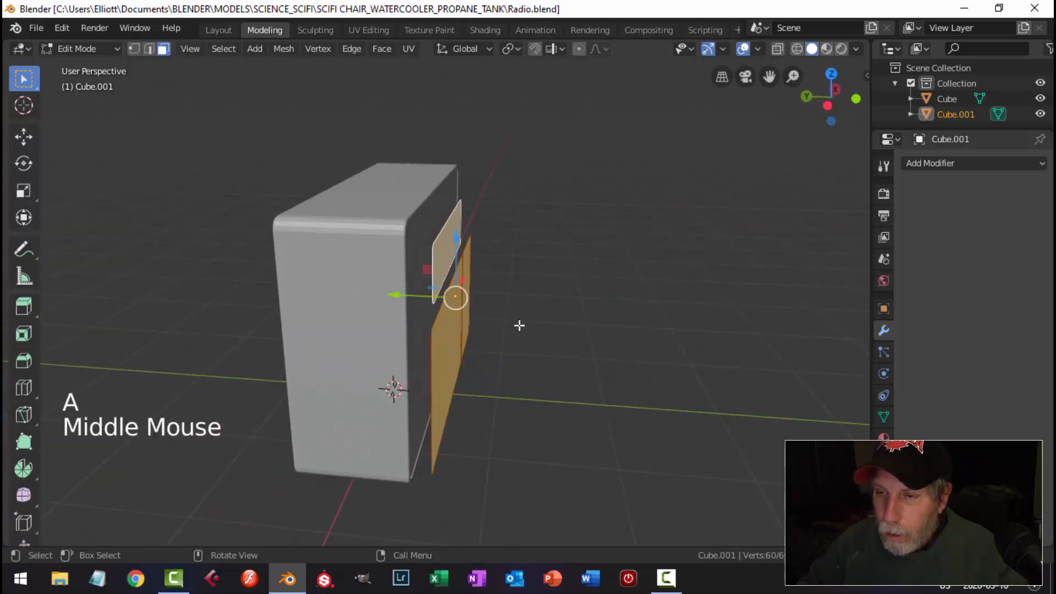
pyautogui.scroll(1, 520, 325)
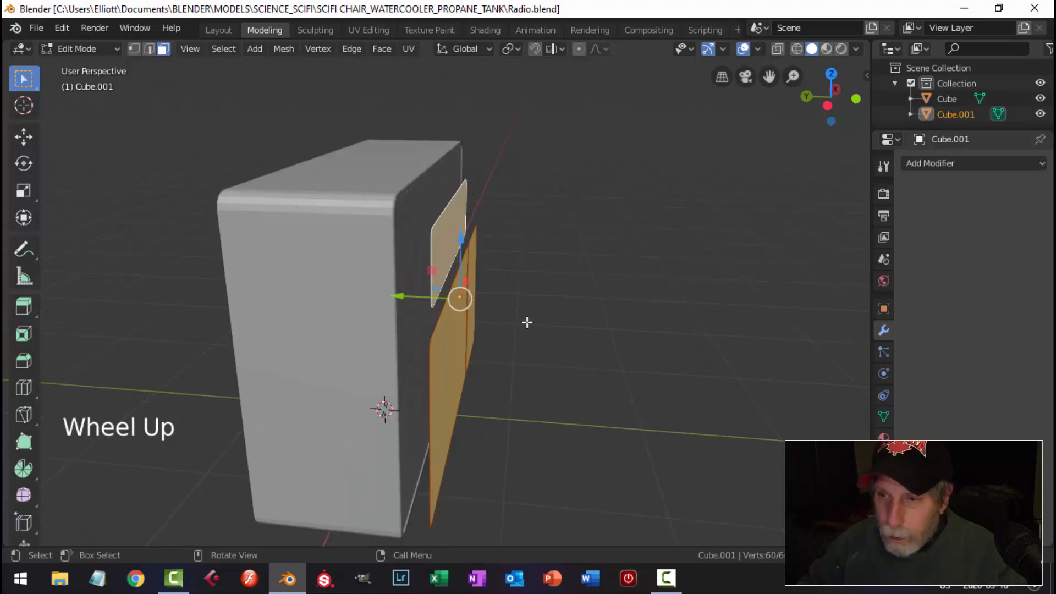
pyautogui.press('e')
pyautogui.rightClick(527, 322)
pyautogui.moveTo(413, 302); pyautogui.dragTo(380, 300)
pyautogui.press('a')
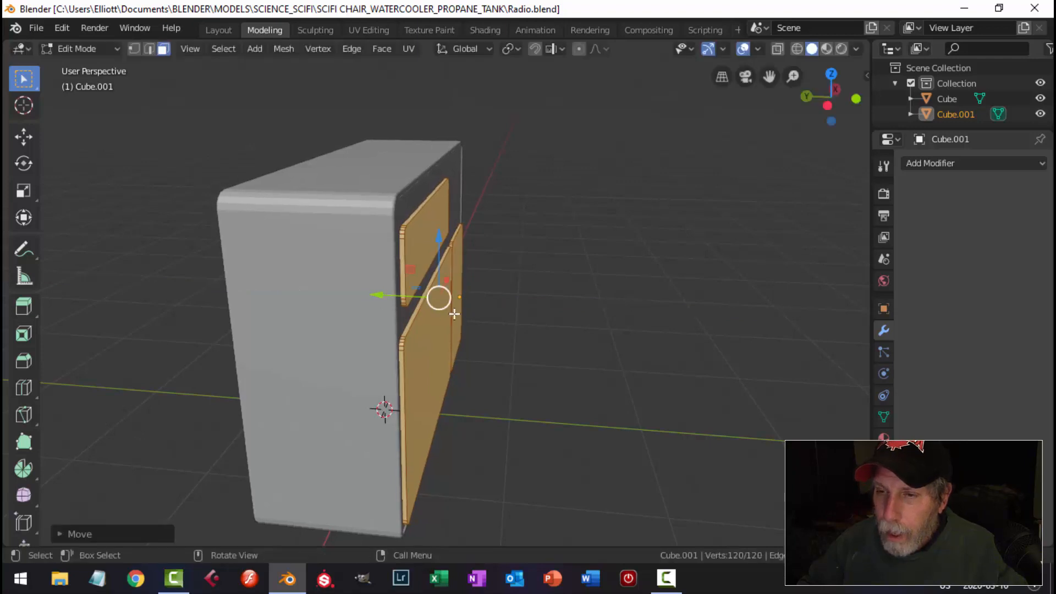
pyautogui.hotkey('alt', 'a')
pyautogui.moveTo(496, 328); pyautogui.dragTo(328, 316, button='middle')
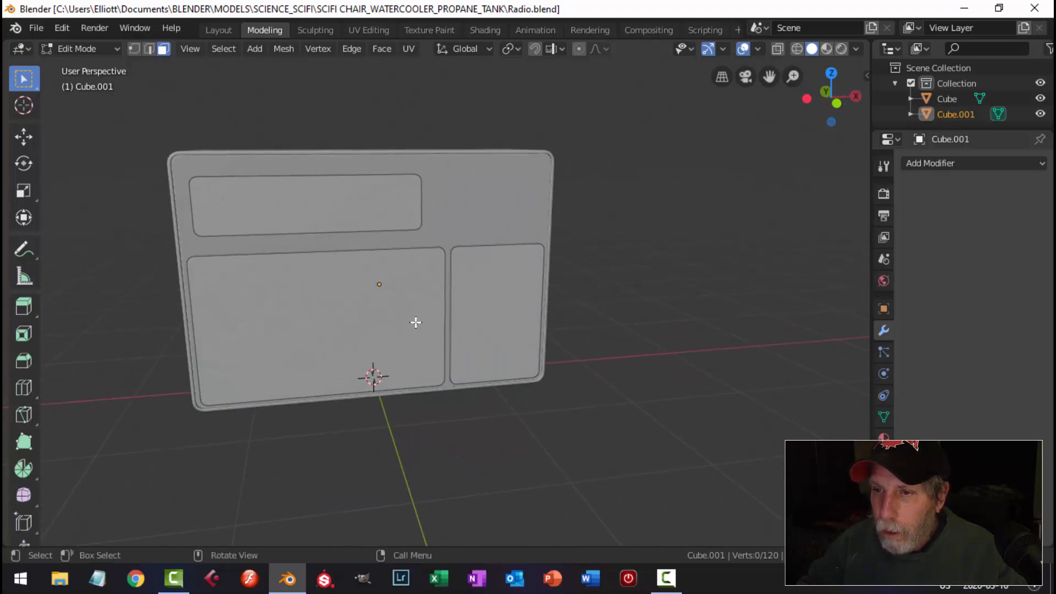
pyautogui.moveTo(414, 320); pyautogui.dragTo(402, 294, button='middle')
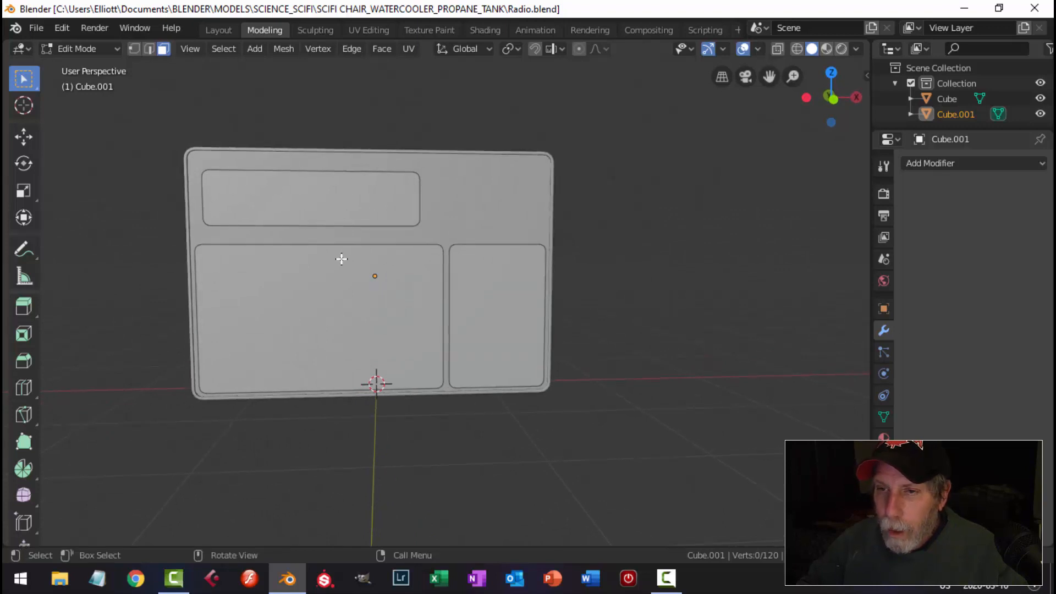
# Leave mesh editing, add a plane and rotate it 90 degrees about X so it stands parallel to the radio's front
pyautogui.press('Tab')
pyautogui.moveTo(342, 258); pyautogui.dragTo(397, 278, button='middle')
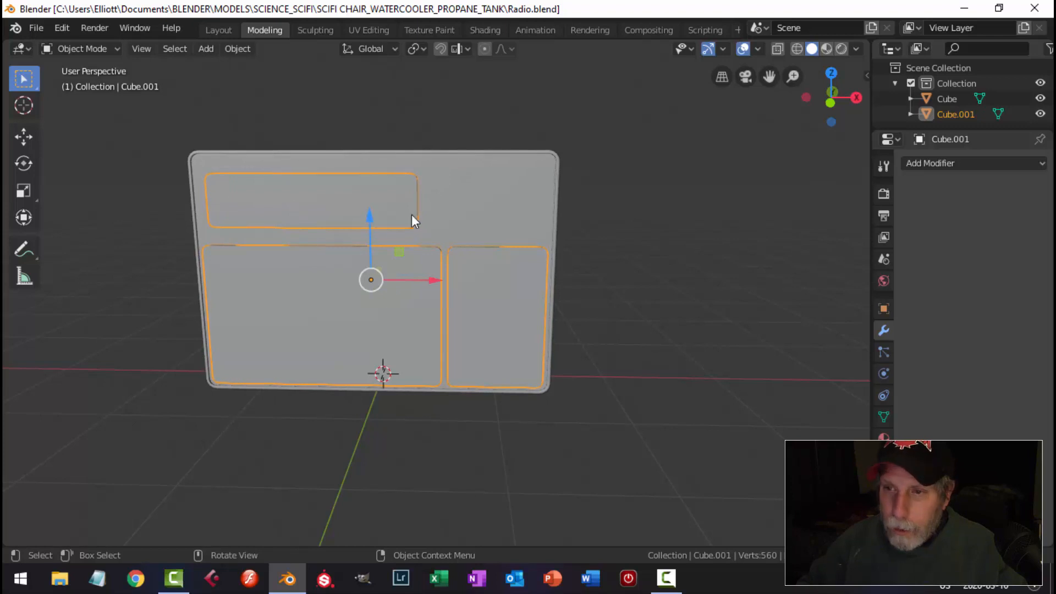
pyautogui.hotkey('shift', 'a')
pyautogui.moveTo(384, 235)
pyautogui.click(442, 233)
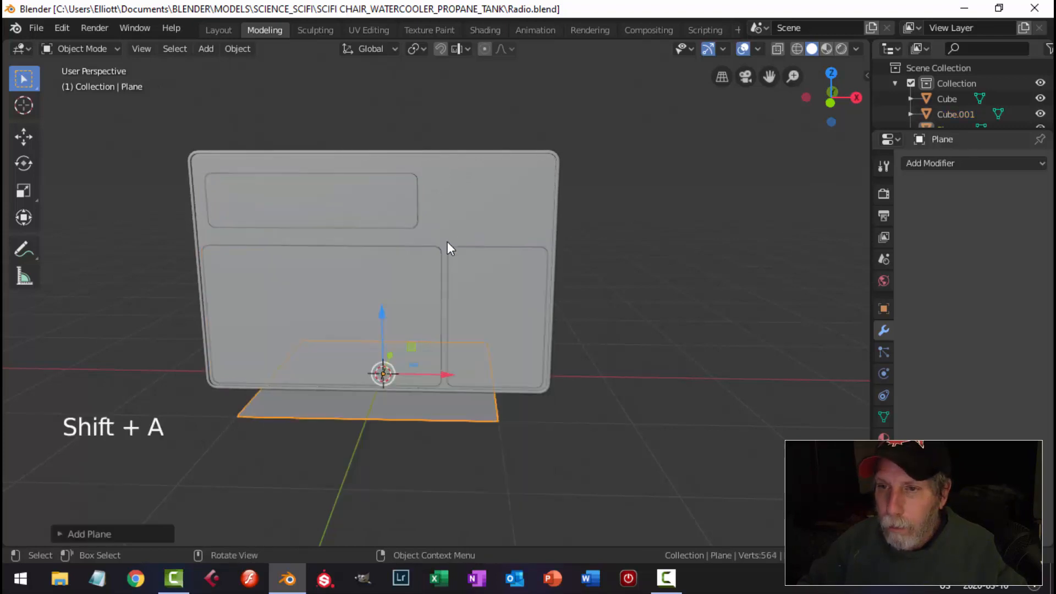
pyautogui.write('rx')
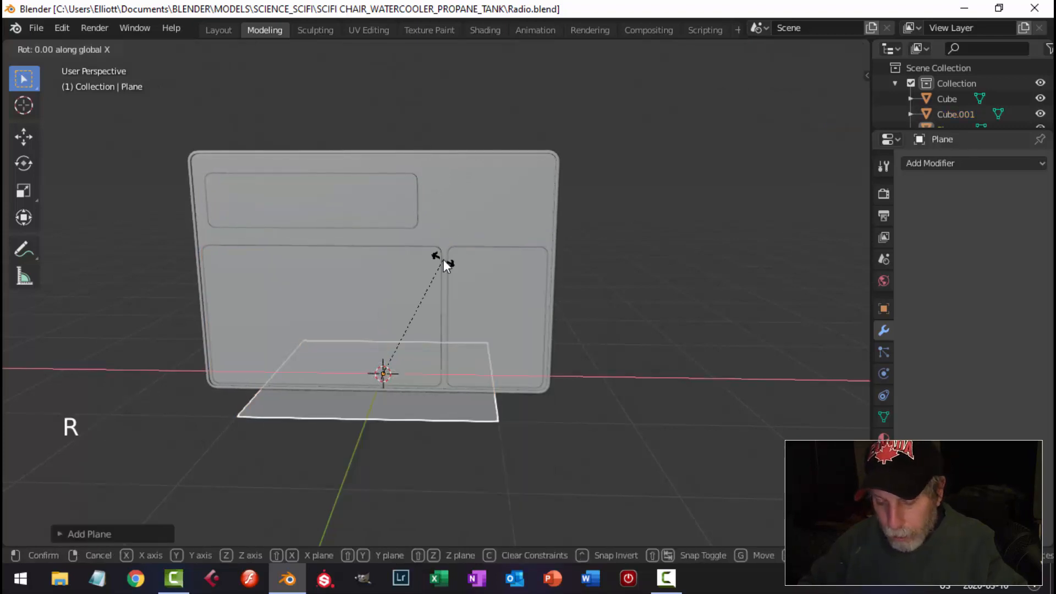
pyautogui.write('90')
pyautogui.press('Return')
pyautogui.press('KP_1')
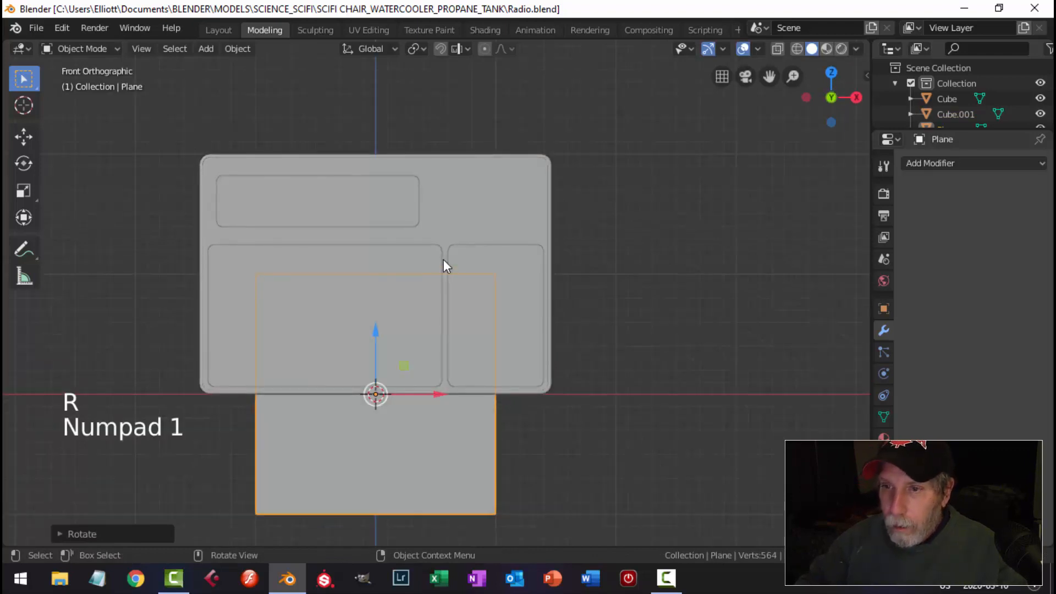
# Move the plane up and left over the upper panel, and bring its face forward along Y in front of the radio
pyautogui.moveTo(377, 328); pyautogui.dragTo(417, 131)
pyautogui.moveTo(436, 196); pyautogui.dragTo(389, 207)
pyautogui.press('Tab')
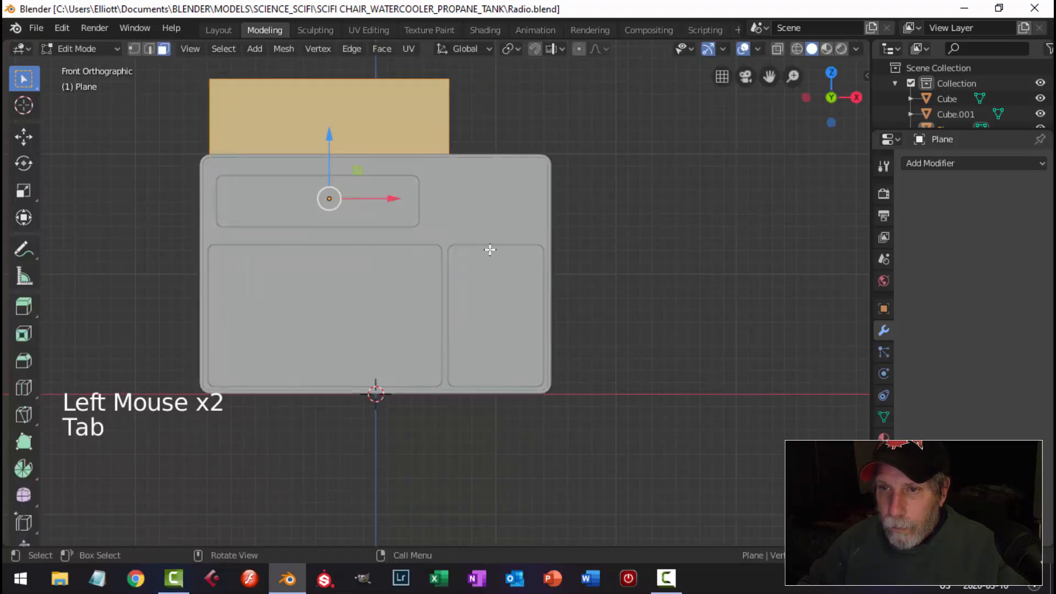
pyautogui.moveTo(497, 240); pyautogui.dragTo(498, 170, button='middle')
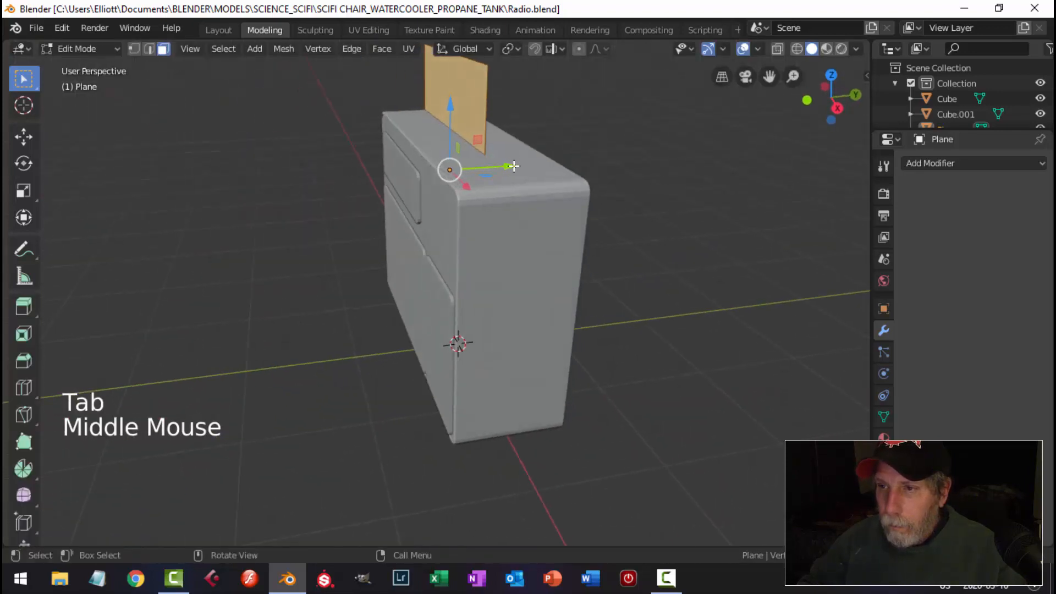
pyautogui.moveTo(499, 170); pyautogui.dragTo(491, 171)
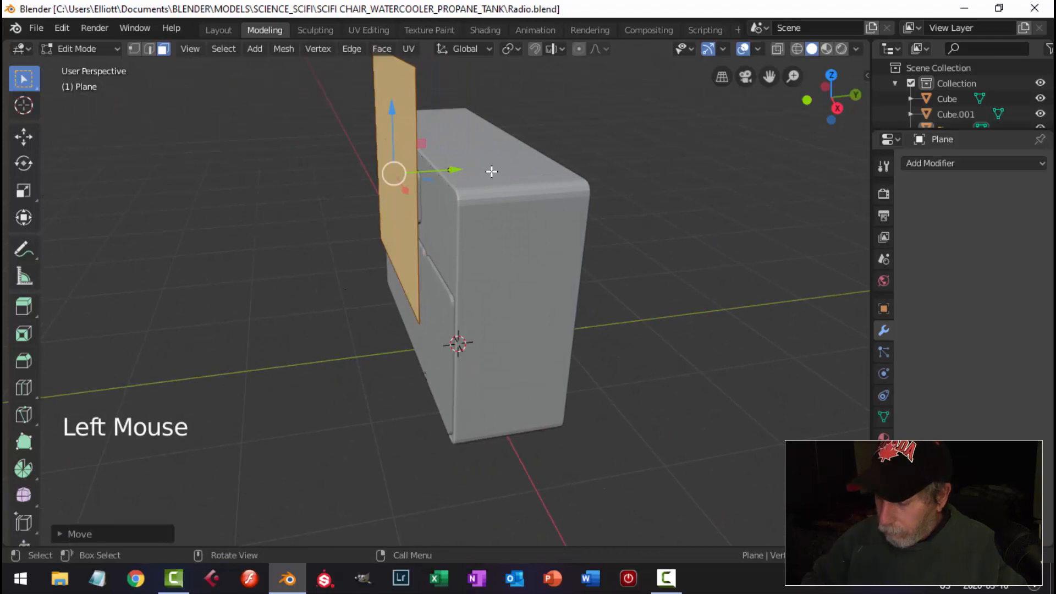
# Scale the plane to about 0.3 along Z in front wireframe view and nudge it to fit between the rim and lower panels
pyautogui.press('KP_1')
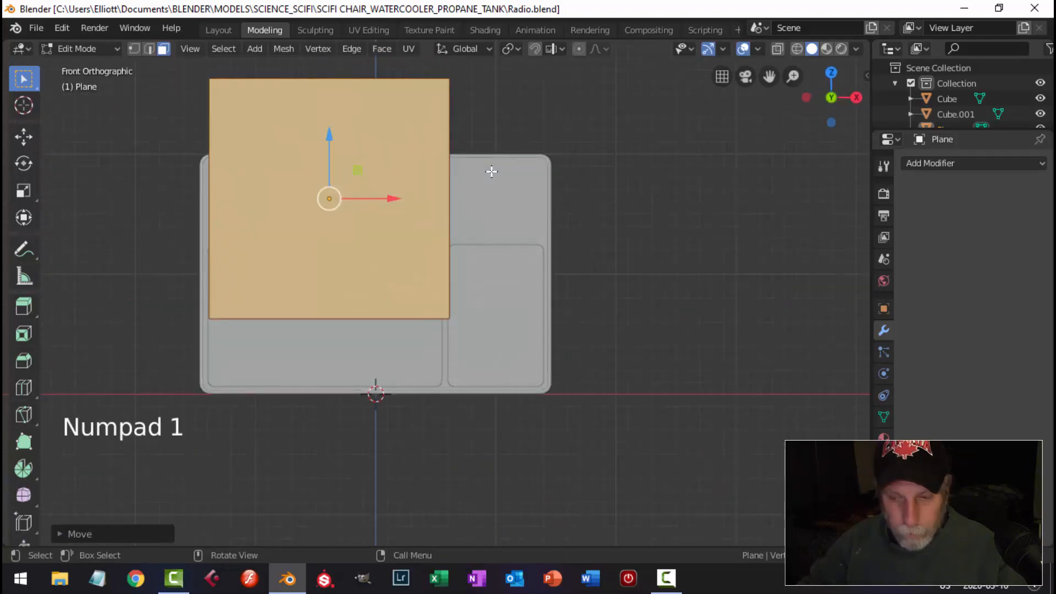
pyautogui.press('z')
pyautogui.click(388, 172)
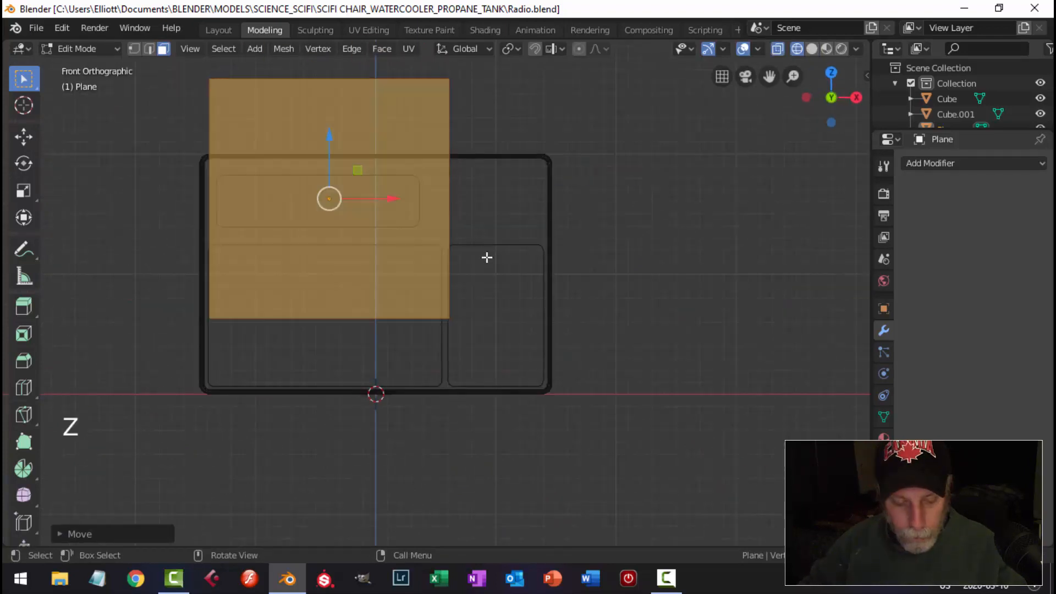
pyautogui.press('s')
pyautogui.press('z')
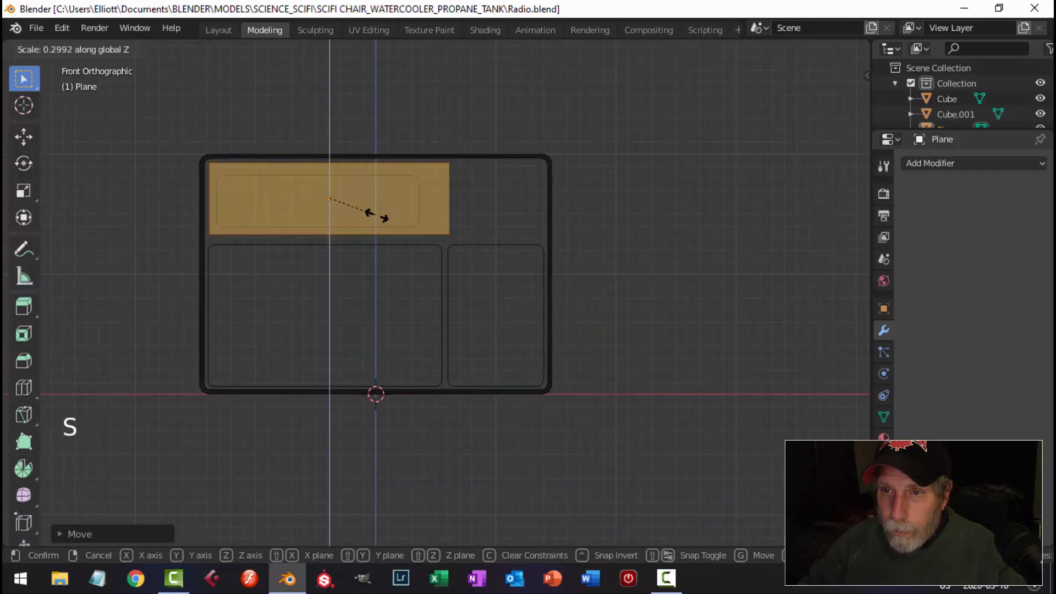
pyautogui.click(377, 216)
pyautogui.scroll(1, 325, 165)
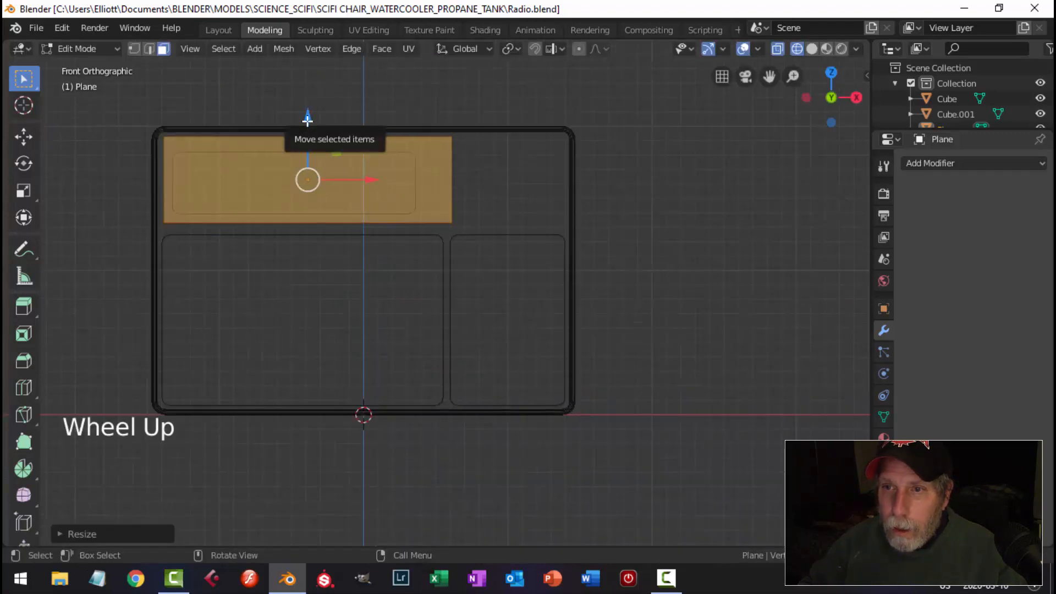
pyautogui.moveTo(307, 120); pyautogui.dragTo(308, 120)
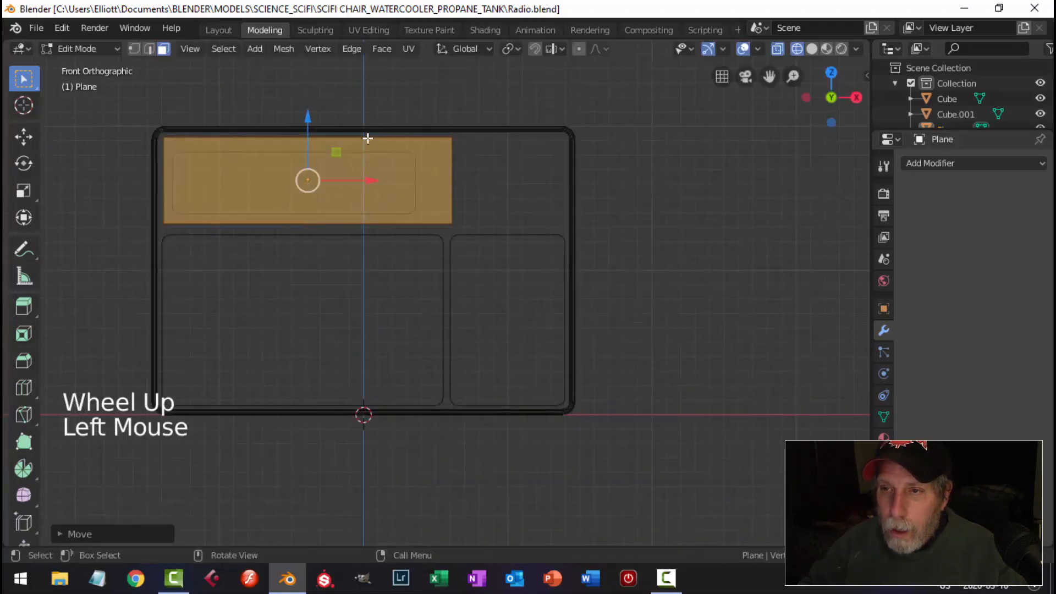
# Move the plane's right vertices inward along X to just beyond the upper panel's edge, and shift the whole plane slightly down
pyautogui.press('1')
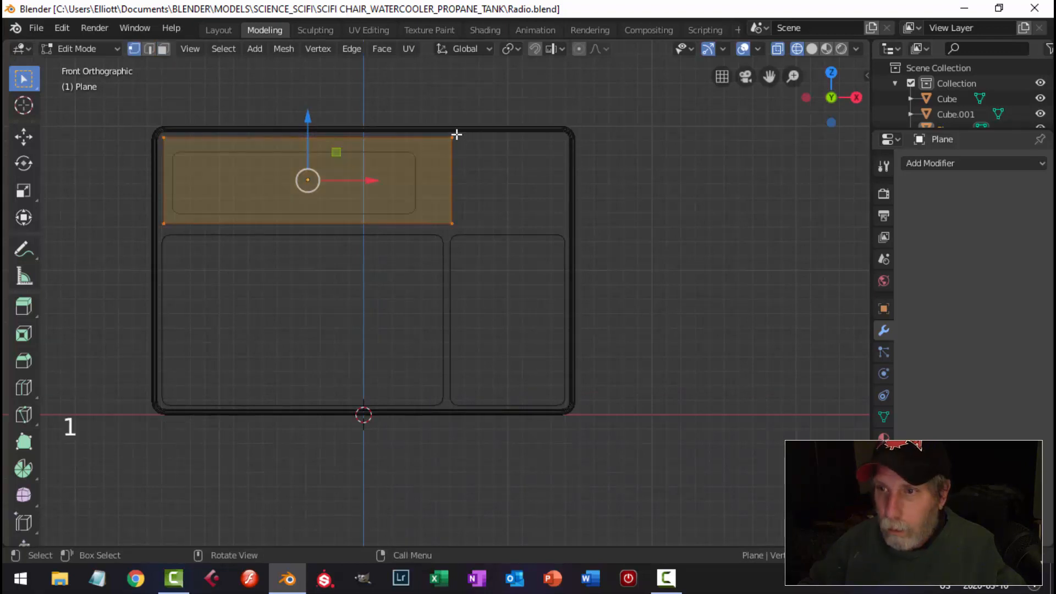
pyautogui.hotkey('alt', 'a')
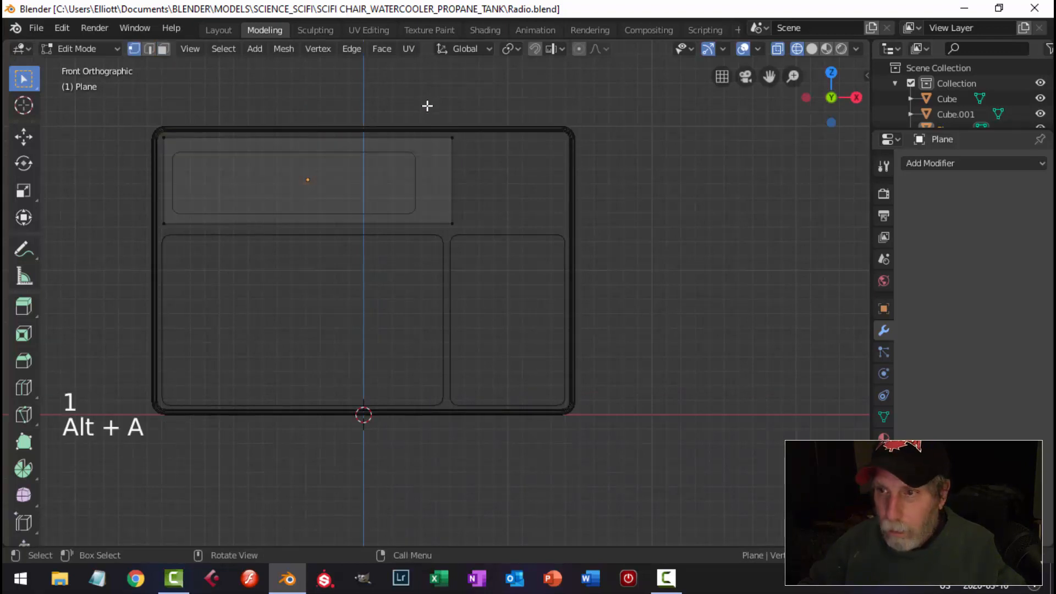
pyautogui.press('b')
pyautogui.moveTo(425, 104); pyautogui.dragTo(501, 247)
pyautogui.moveTo(513, 181); pyautogui.dragTo(486, 186)
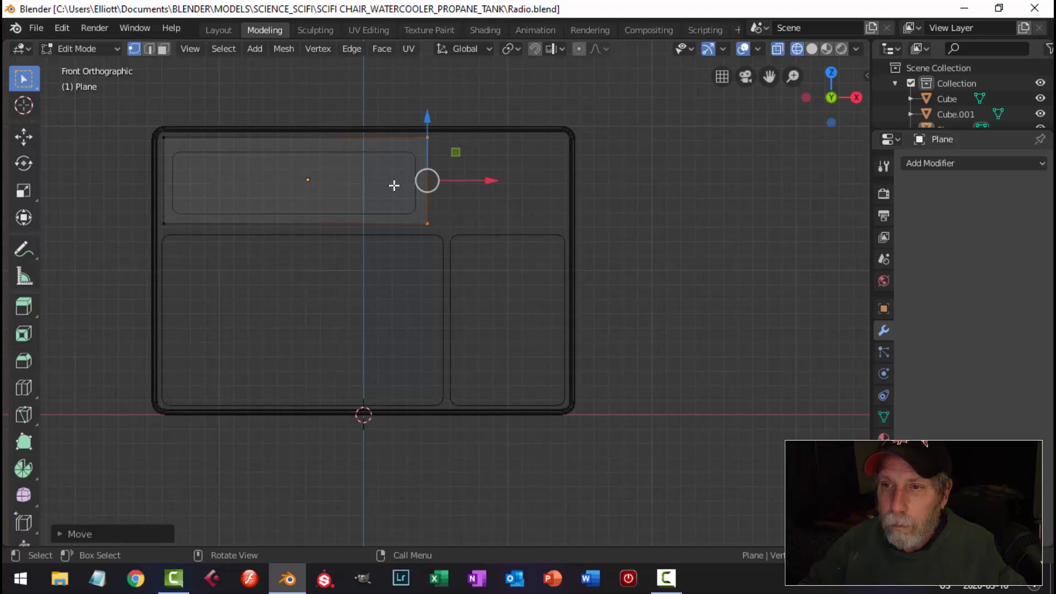
pyautogui.press('a')
pyautogui.moveTo(298, 127); pyautogui.dragTo(297, 123)
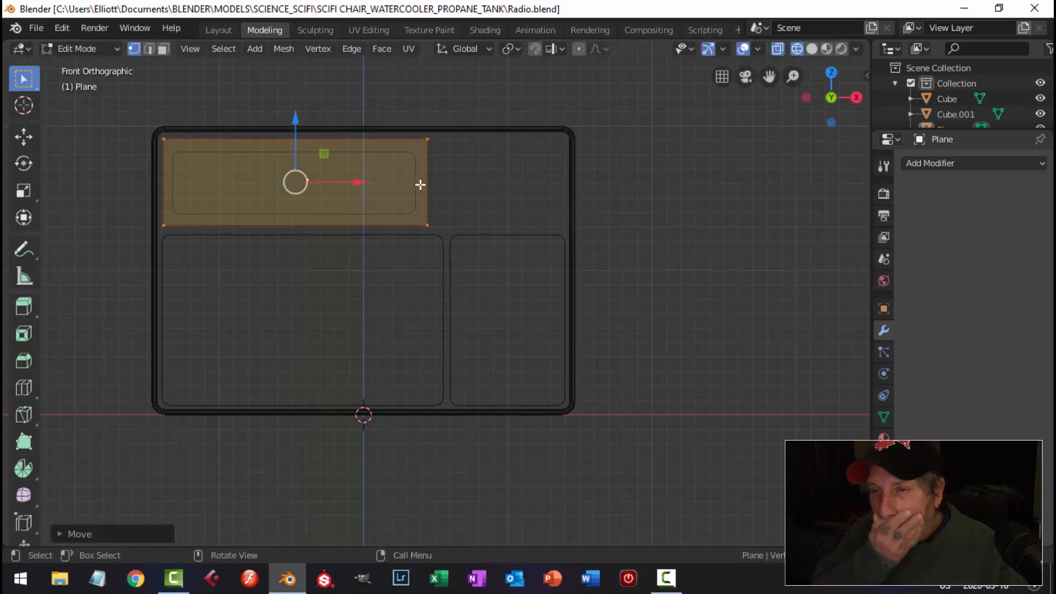
# Inset the plane's face by about 0.054 m to form a frame around the upper panel
pyautogui.scroll(2, 443, 206)
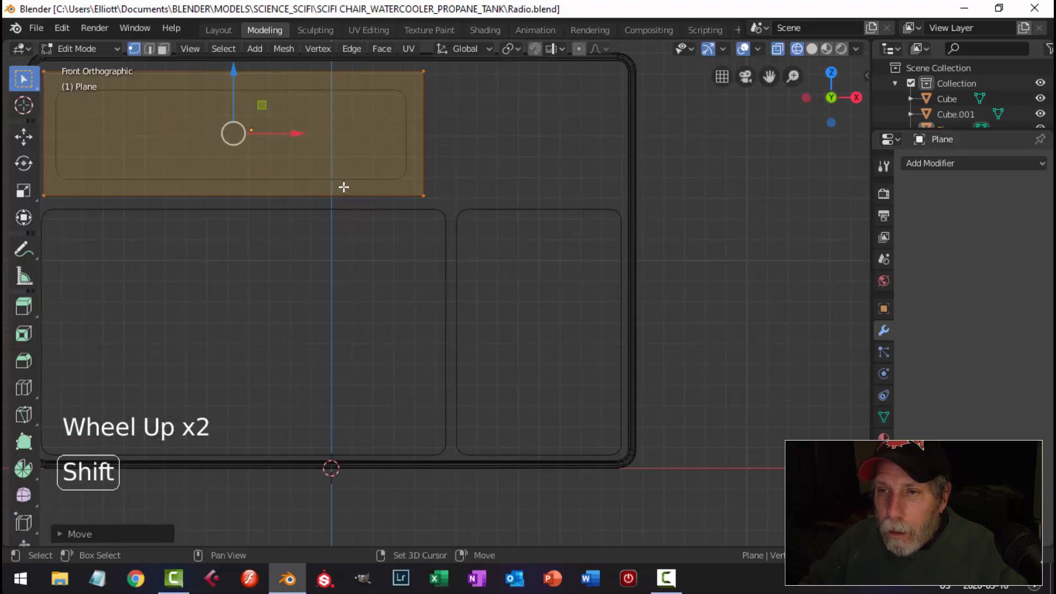
pyautogui.keyDown('shift'); pyautogui.moveTo(344, 187); pyautogui.dragTo(464, 233, button='middle'); pyautogui.keyUp('shift')
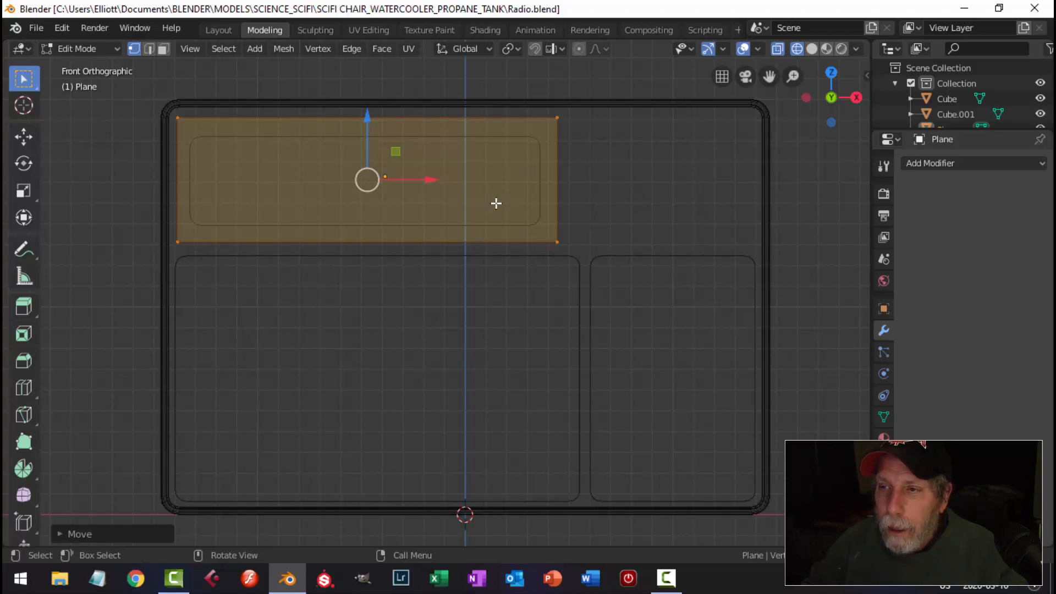
pyautogui.press('i')
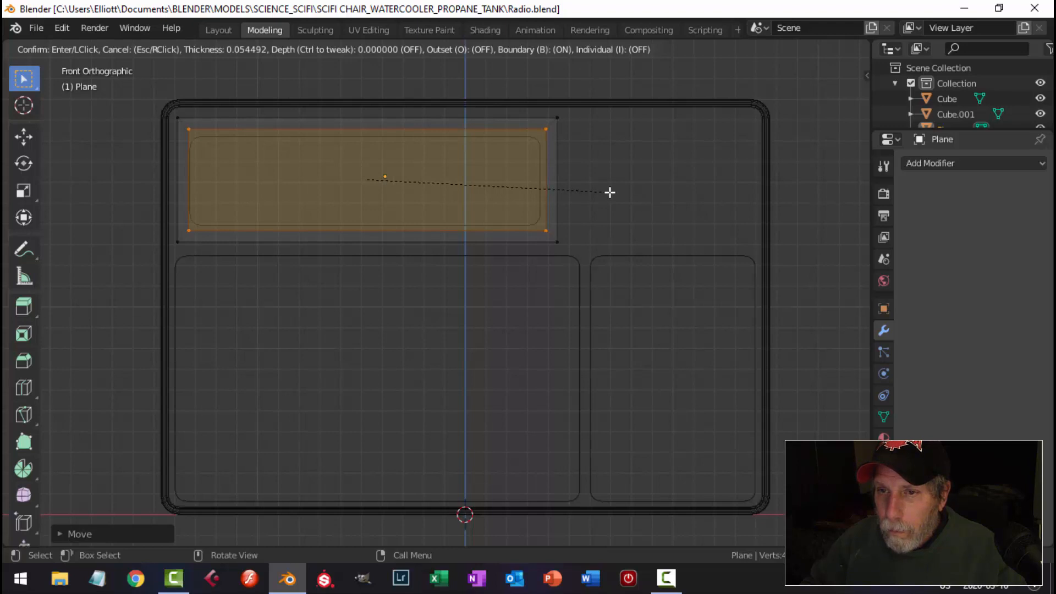
pyautogui.click(610, 192)
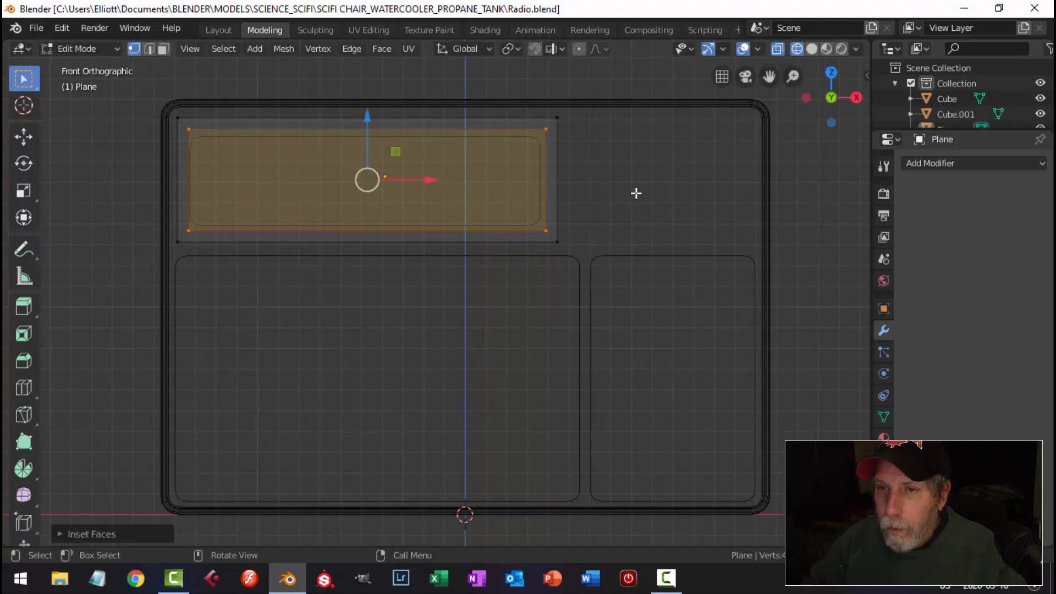
# Delete the inset plane's inner face, leaving an open rectangular frame around the upper panel
pyautogui.press('a')
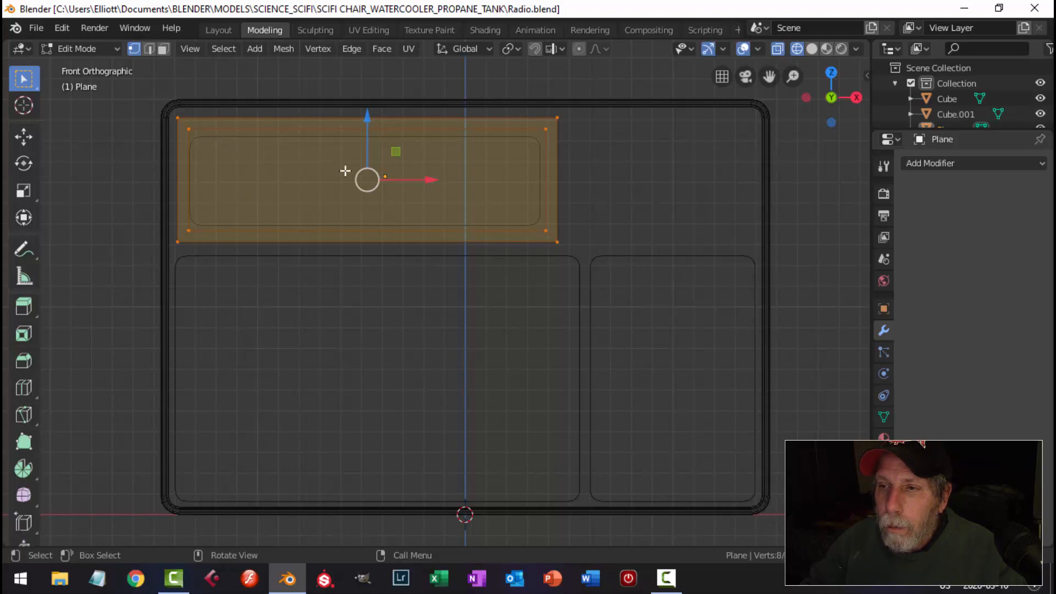
pyautogui.hotkey('alt', 'a')
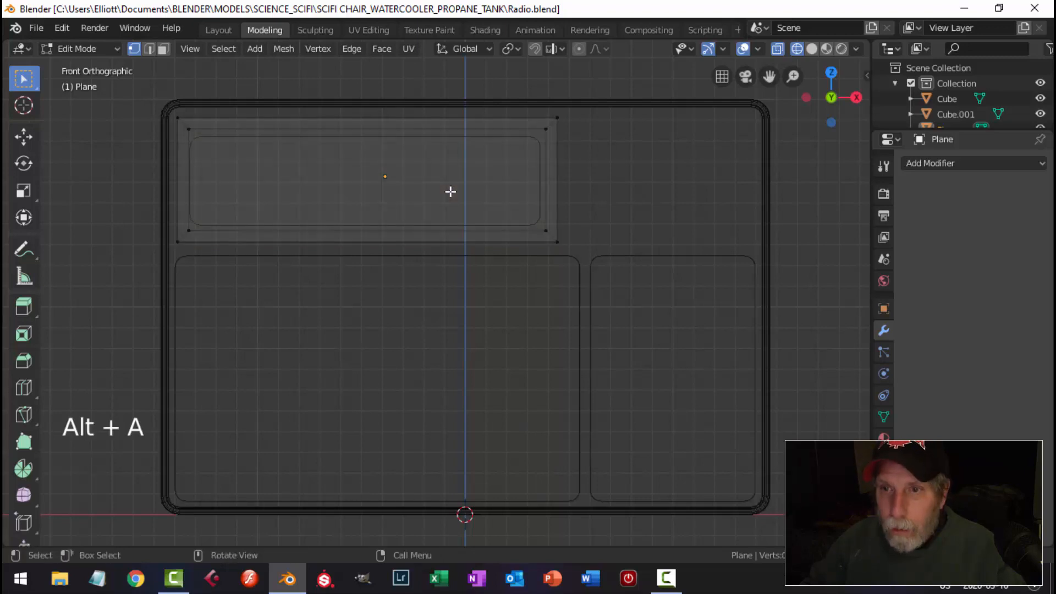
pyautogui.press('3')
pyautogui.click(382, 184)
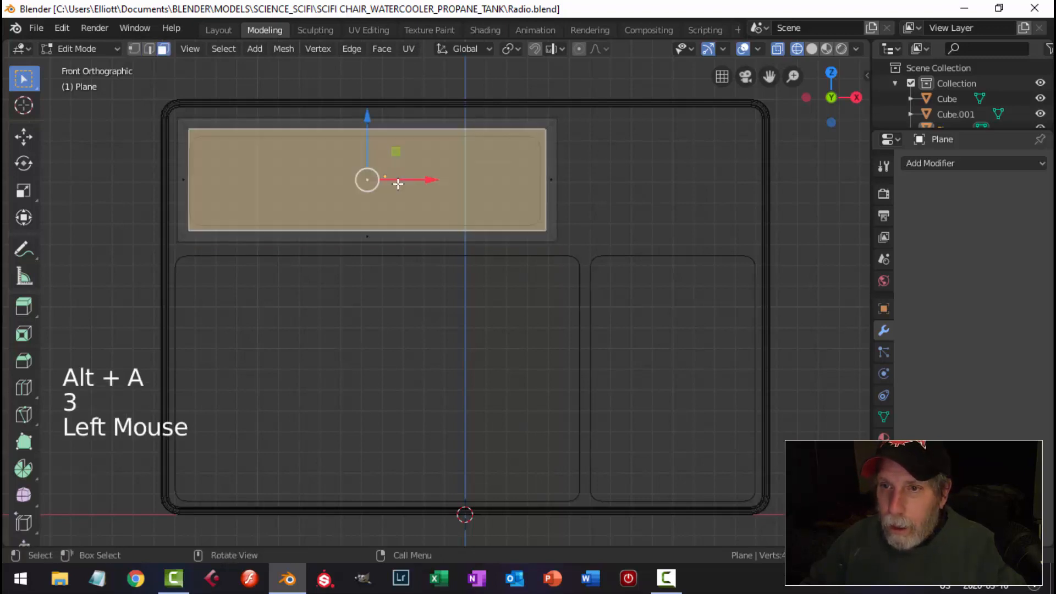
pyautogui.press('x')
pyautogui.click(388, 217)
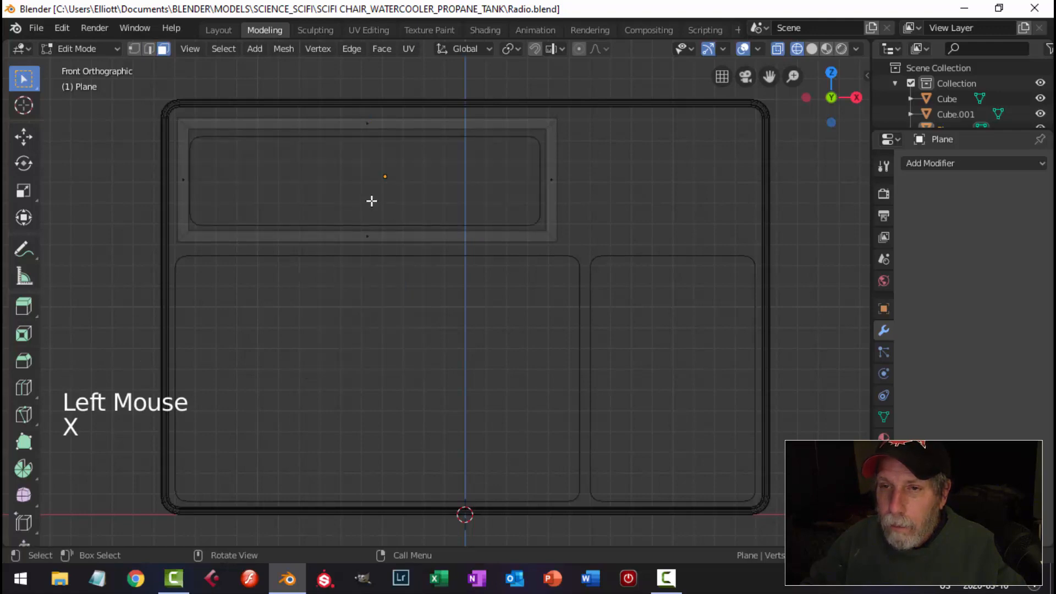
# Extrude the frame's faces about 0.03 m toward the radio and delete the extruded back faces
pyautogui.moveTo(355, 207); pyautogui.dragTo(478, 244, button='middle')
pyautogui.press('e')
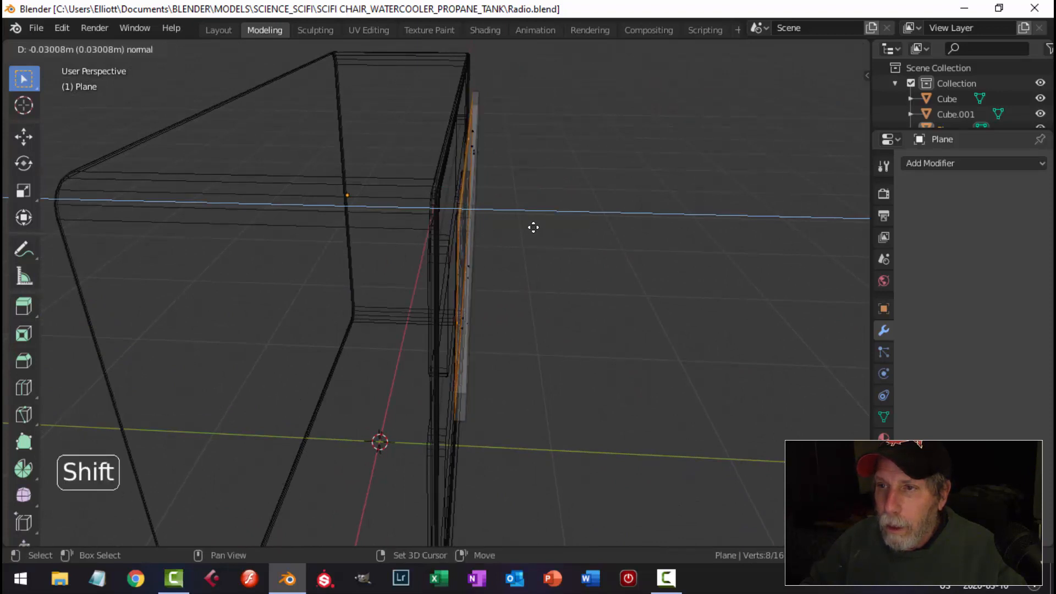
pyautogui.click(537, 227)
pyautogui.press('x')
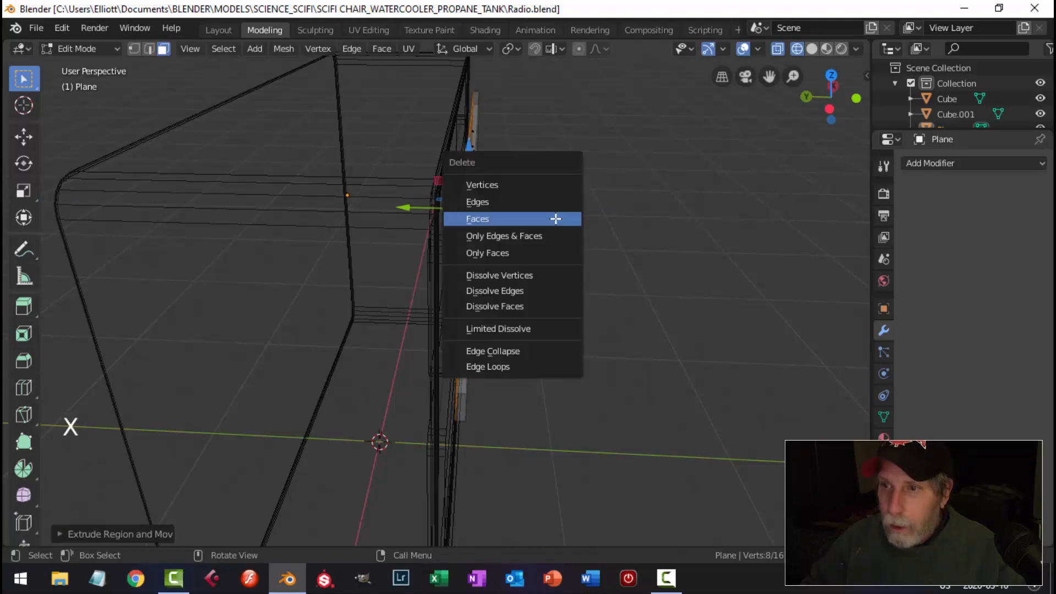
pyautogui.click(554, 217)
# Return to solid shading and move the frame back along Y against the radio's front
pyautogui.moveTo(580, 217)
pyautogui.mouseDown(button='middle')
pyautogui.moveTo(528, 229)
pyautogui.moveTo(470, 197)
pyautogui.mouseUp(button='middle')
pyautogui.press('z')
pyautogui.click(568, 220)
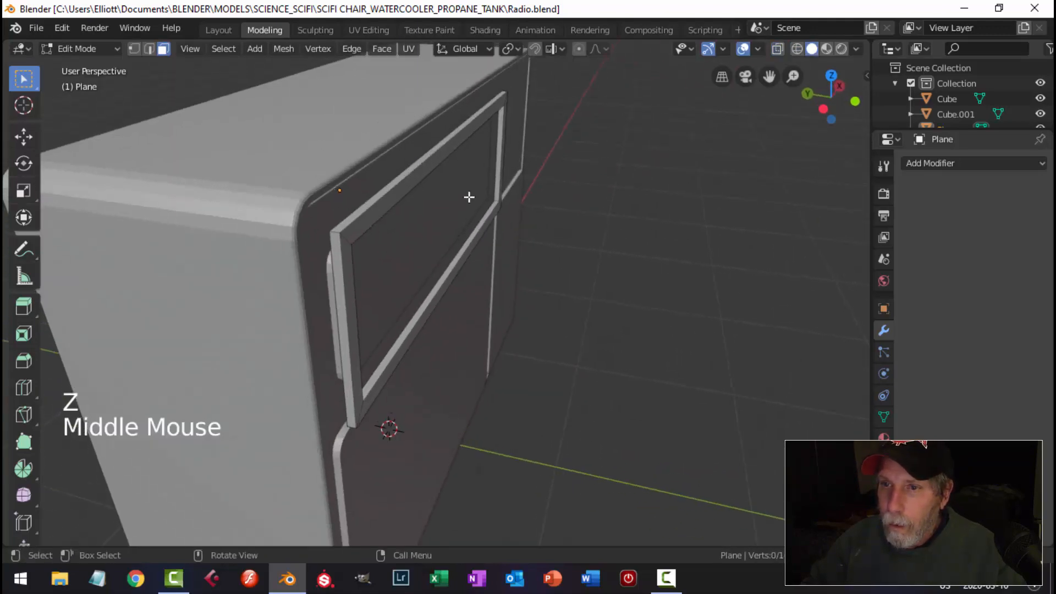
pyautogui.press('Tab')
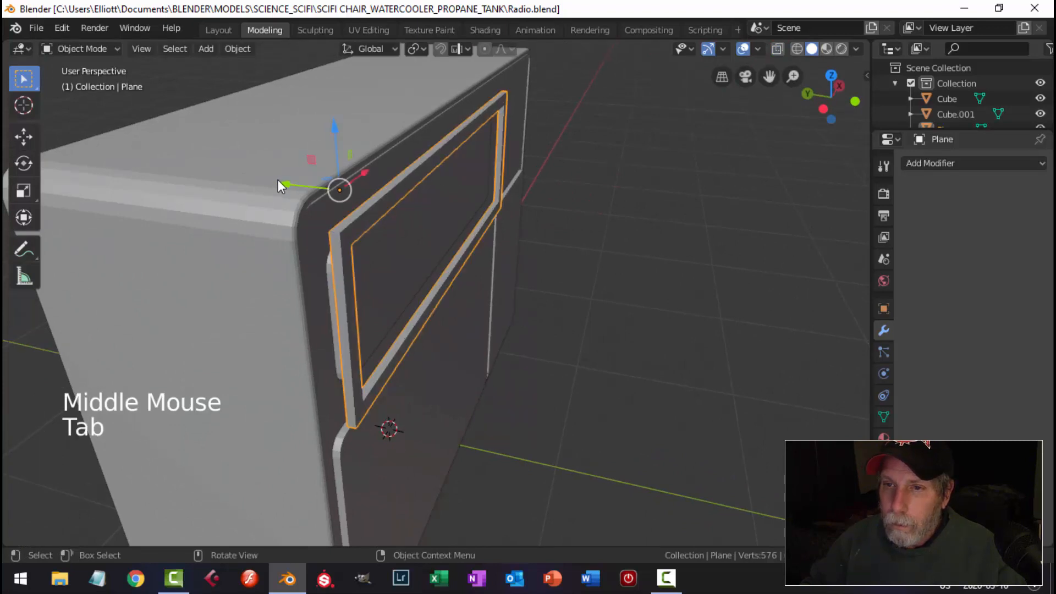
pyautogui.press('Tab')
pyautogui.moveTo(279, 180); pyautogui.dragTo(269, 179)
pyautogui.hotkey('alt', 'a')
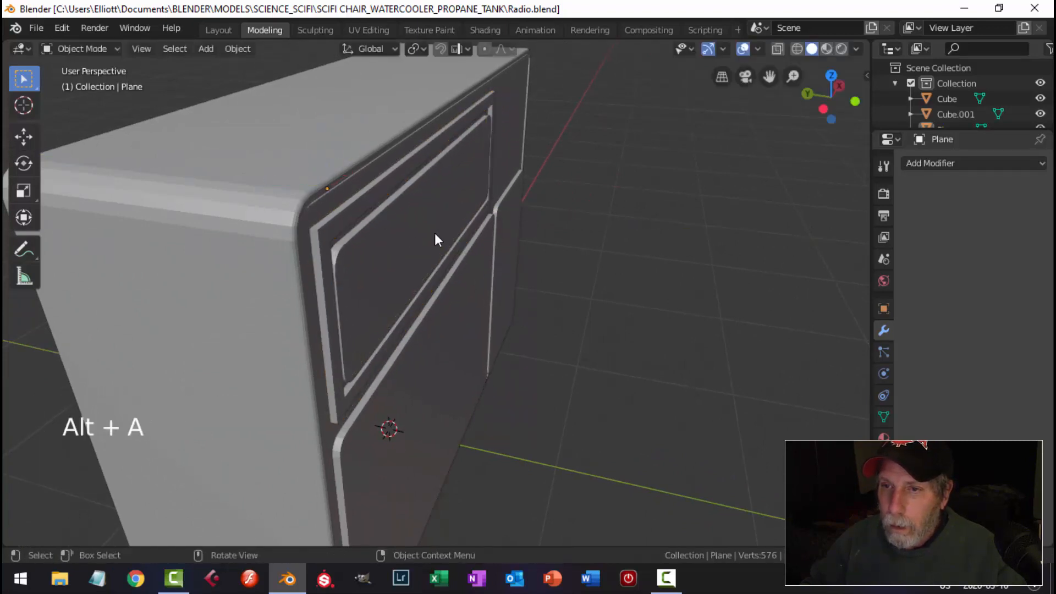
# Select the upper panel's linked geometry and nudge it slightly right along X to centre it within the frame
pyautogui.moveTo(435, 232); pyautogui.dragTo(333, 193, button='middle')
pyautogui.click(332, 190)
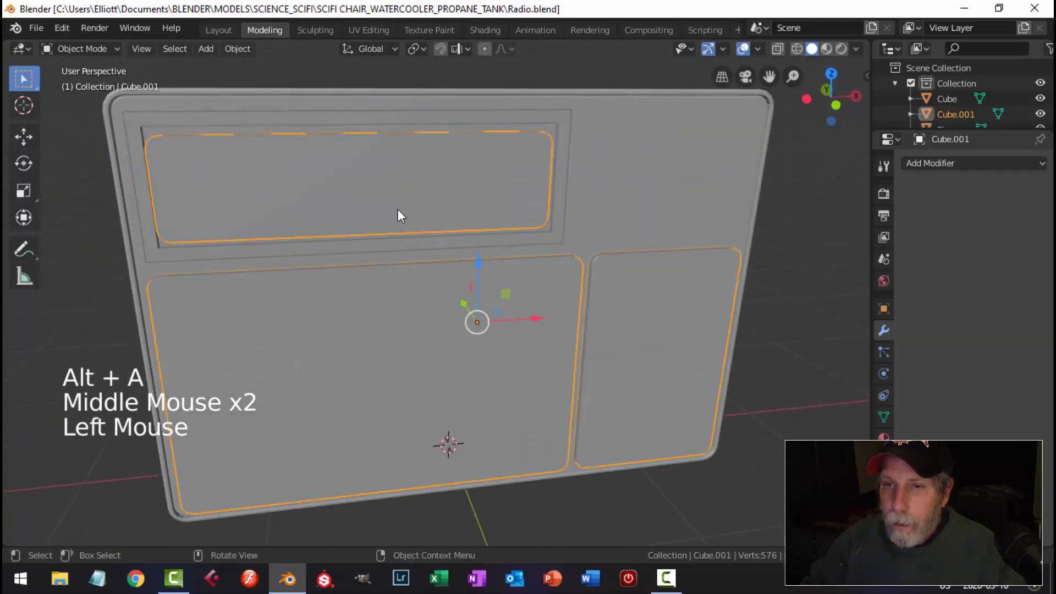
pyautogui.press('Tab')
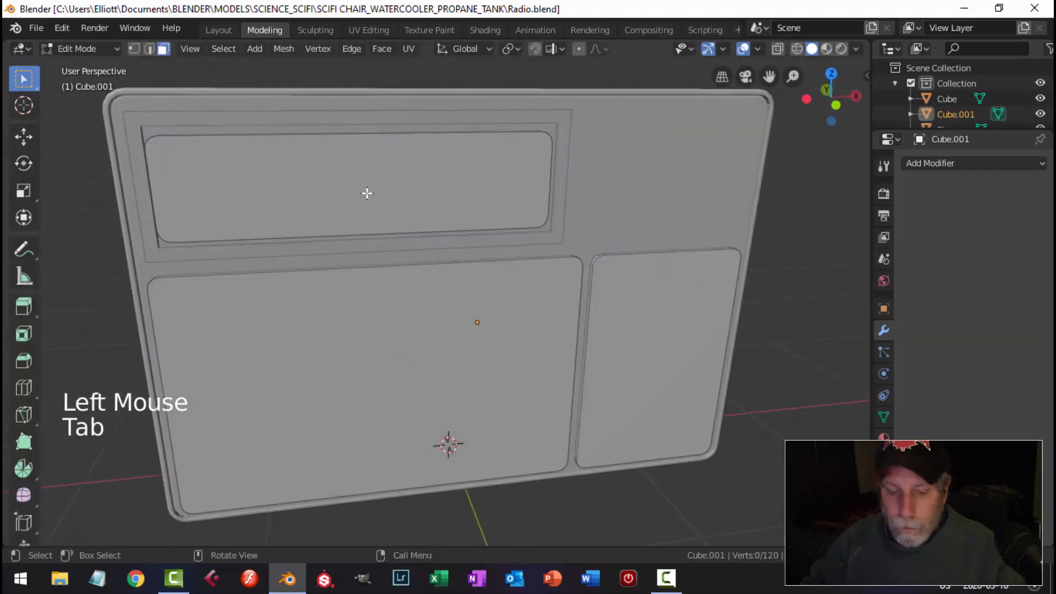
pyautogui.press('3')
pyautogui.click(407, 193)
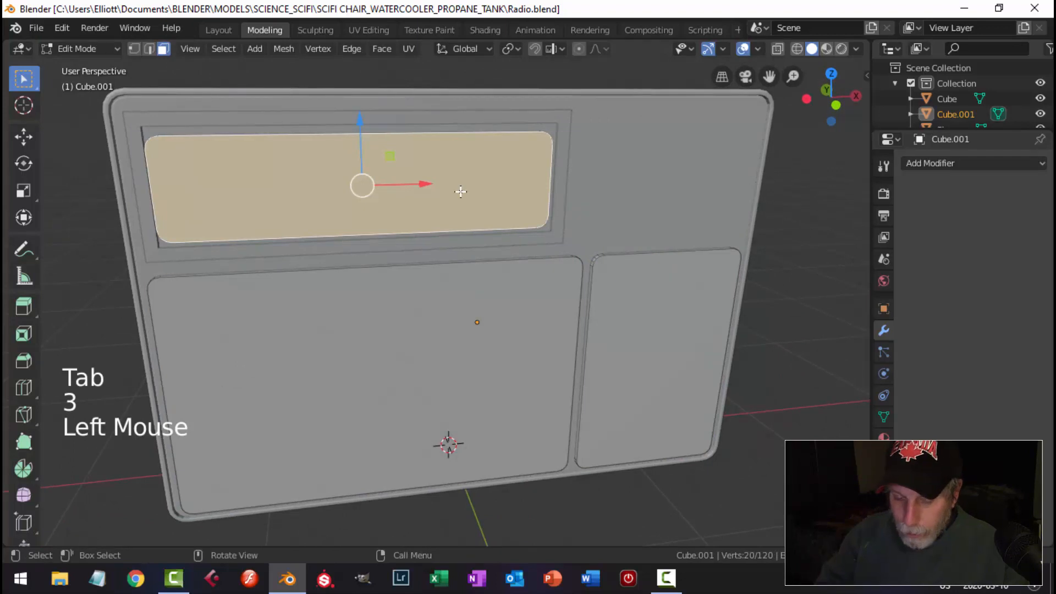
pyautogui.hotkey('ctrl', 'l')
pyautogui.press('KP_1')
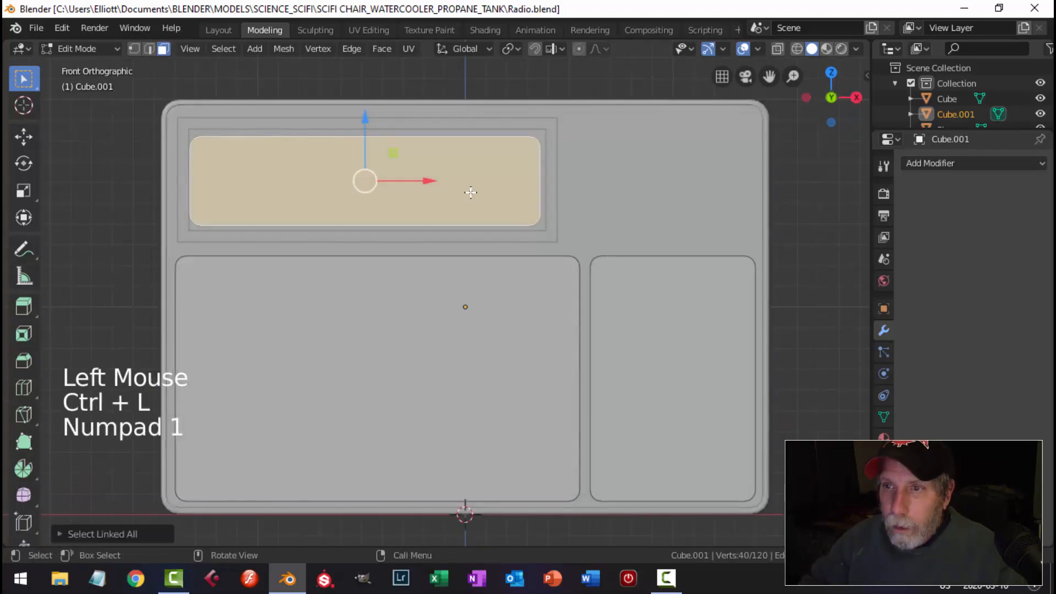
pyautogui.scroll(1, 467, 192)
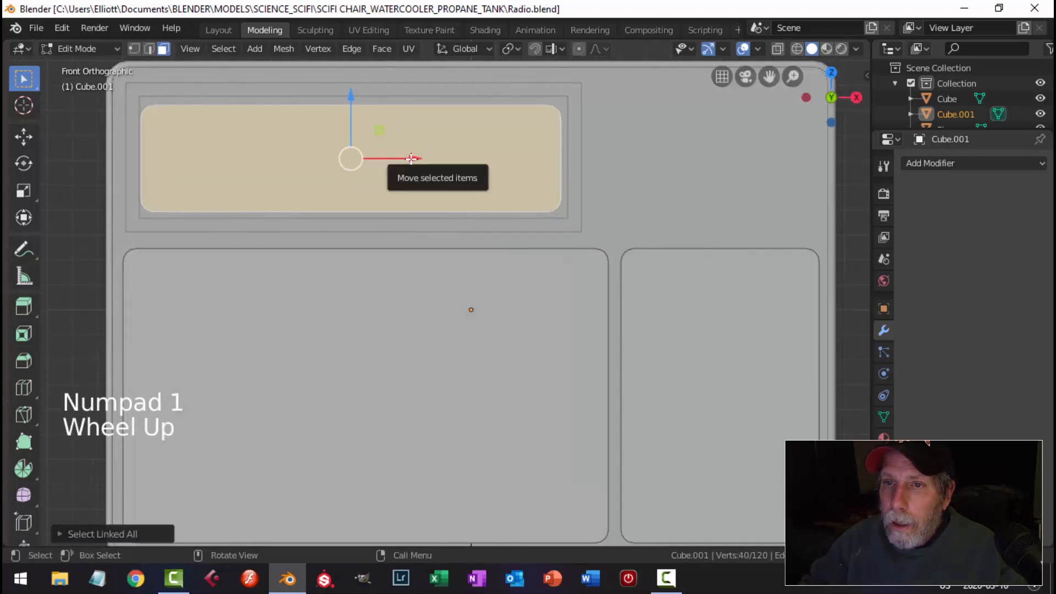
pyautogui.moveTo(409, 164); pyautogui.dragTo(413, 160)
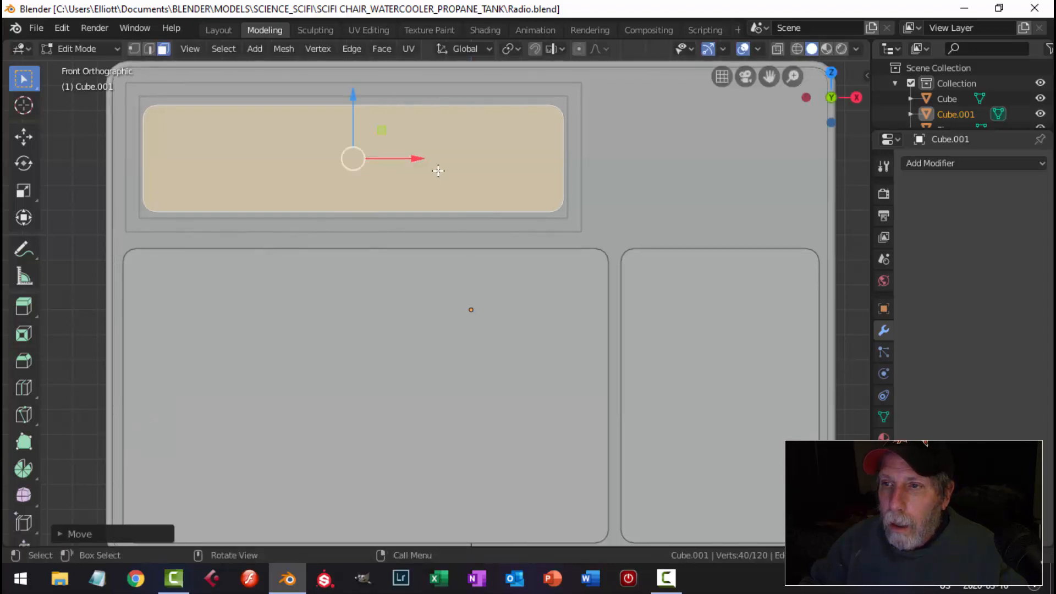
pyautogui.hotkey('alt', 'a')
pyautogui.scroll(-1, 474, 180)
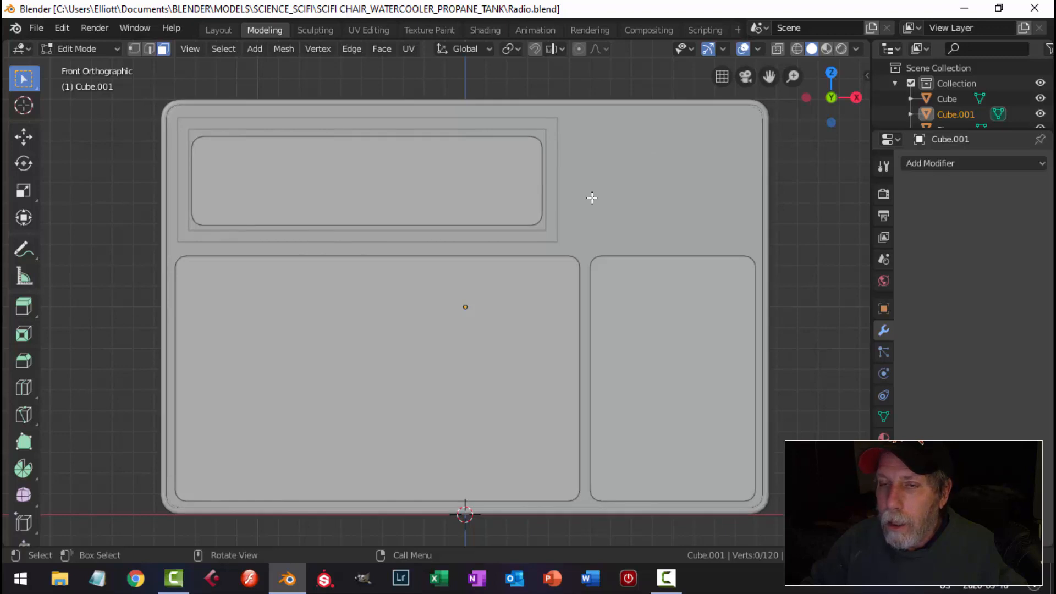
# Move the frame's right side slightly outward along X in front wireframe view to even the gap, and restore solid shading
pyautogui.press('Tab')
pyautogui.click(544, 147)
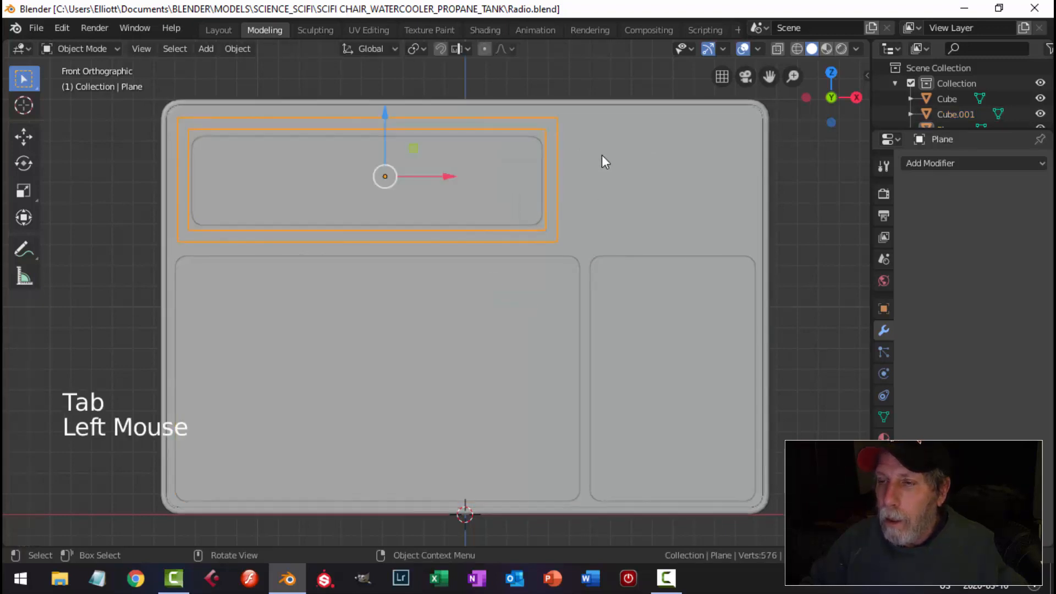
pyautogui.press('Tab')
pyautogui.press('z')
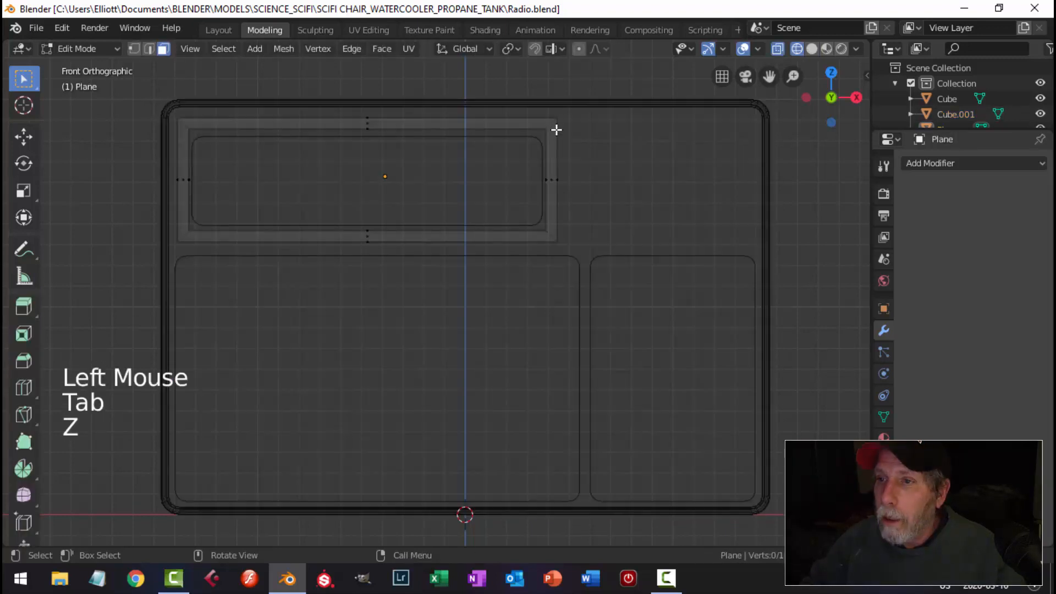
pyautogui.press('b')
pyautogui.moveTo(521, 95); pyautogui.dragTo(605, 267)
pyautogui.moveTo(606, 187); pyautogui.dragTo(617, 213)
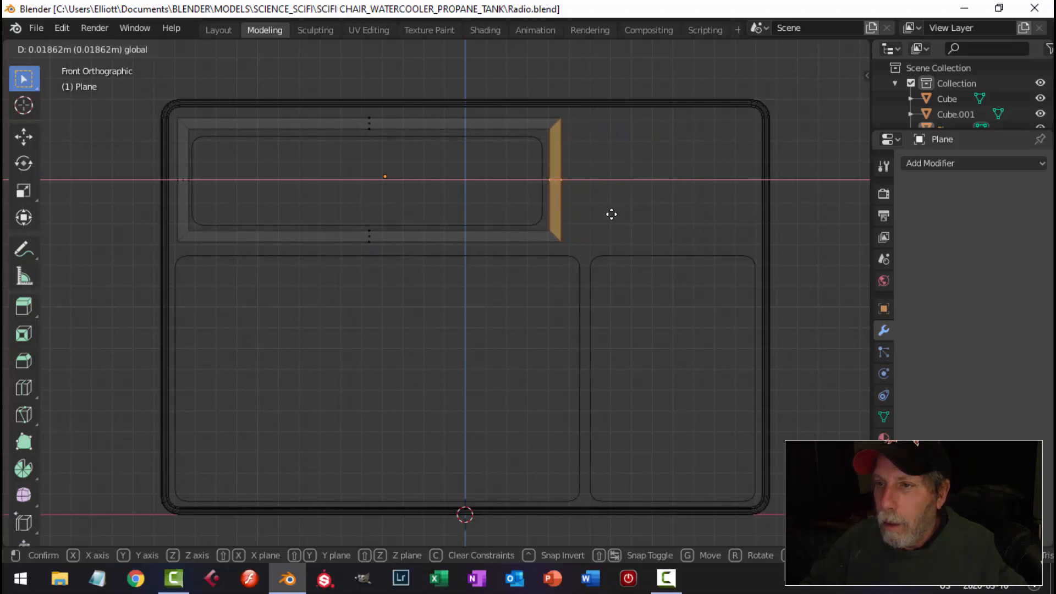
pyautogui.moveTo(609, 214); pyautogui.dragTo(612, 214)
pyautogui.hotkey('alt', 'a')
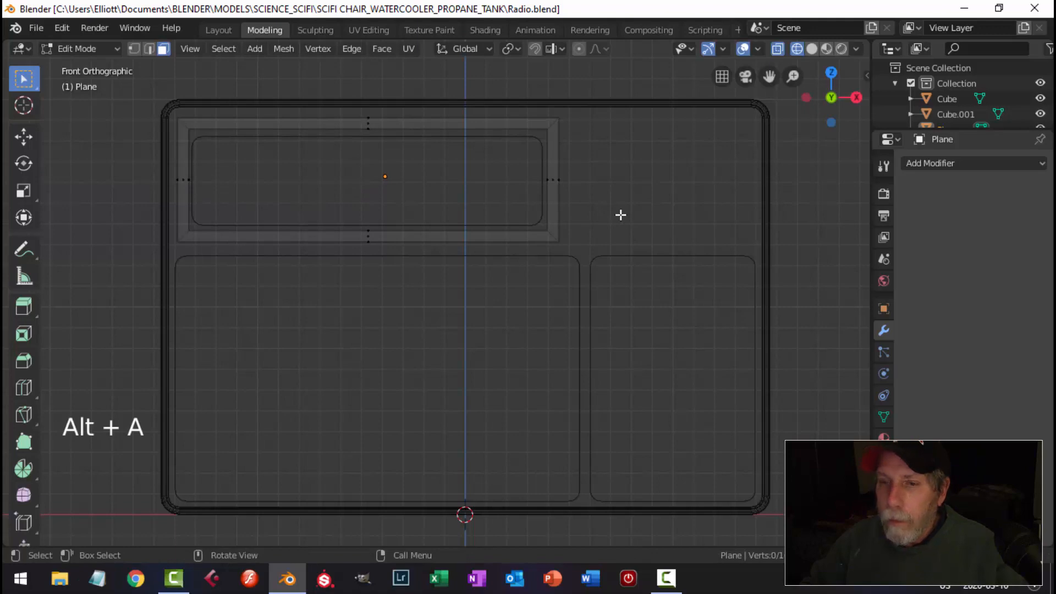
pyautogui.press('z')
pyautogui.click(699, 219)
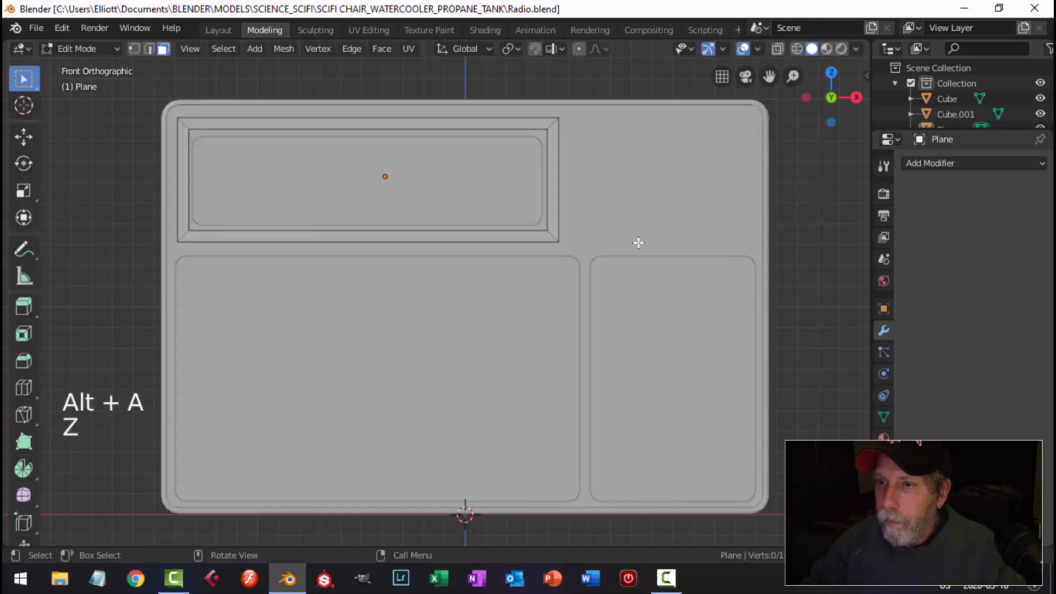
# Apply a Boolean modifier set to Difference on the radio body, using the panels object as the cutter
pyautogui.press('Tab')
pyautogui.hotkey('alt', 'a')
pyautogui.click(550, 297)
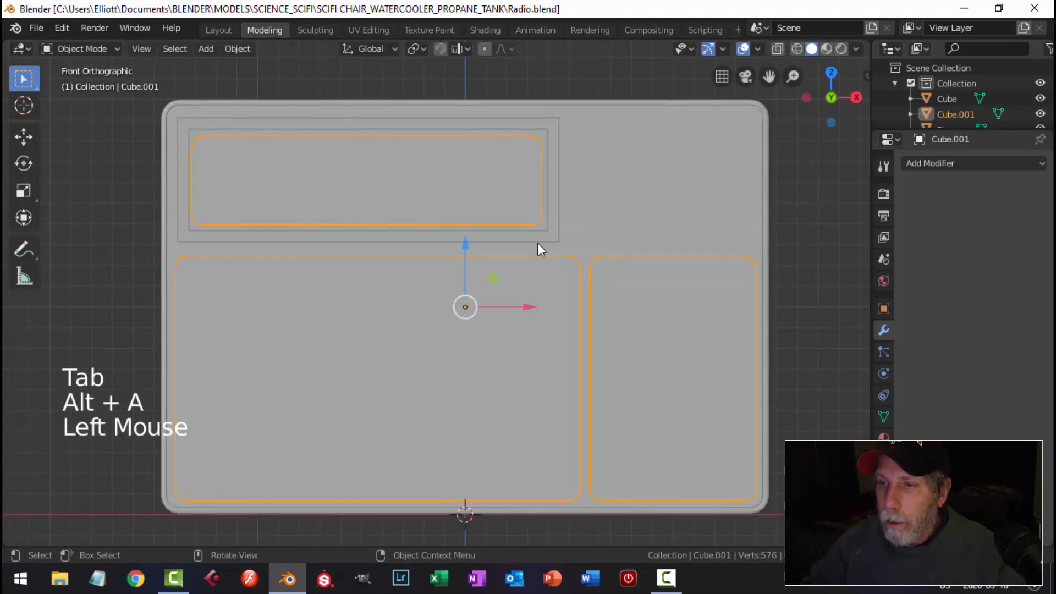
pyautogui.moveTo(537, 248); pyautogui.dragTo(525, 311, button='middle')
pyautogui.scroll(-2, 636, 282)
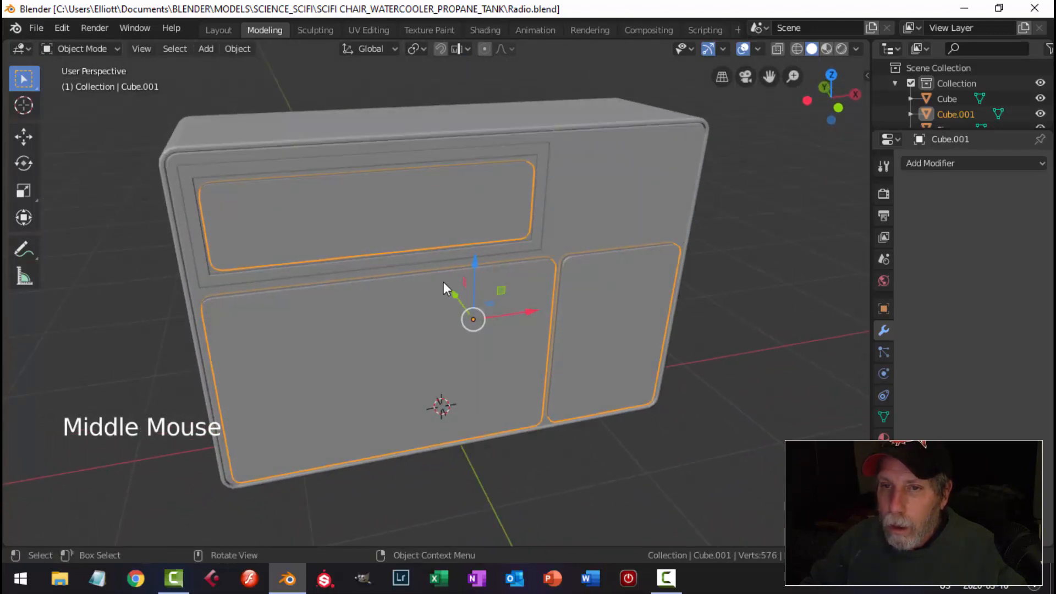
pyautogui.scroll(1, 249, 194)
pyautogui.moveTo(239, 190); pyautogui.dragTo(514, 237, button='middle')
pyautogui.click(527, 160)
pyautogui.scroll(-2, 577, 198)
pyautogui.moveTo(599, 231)
pyautogui.mouseDown(button='middle')
pyautogui.moveTo(606, 239)
pyautogui.moveTo(568, 224)
pyautogui.moveTo(607, 221)
pyautogui.mouseUp(button='middle')
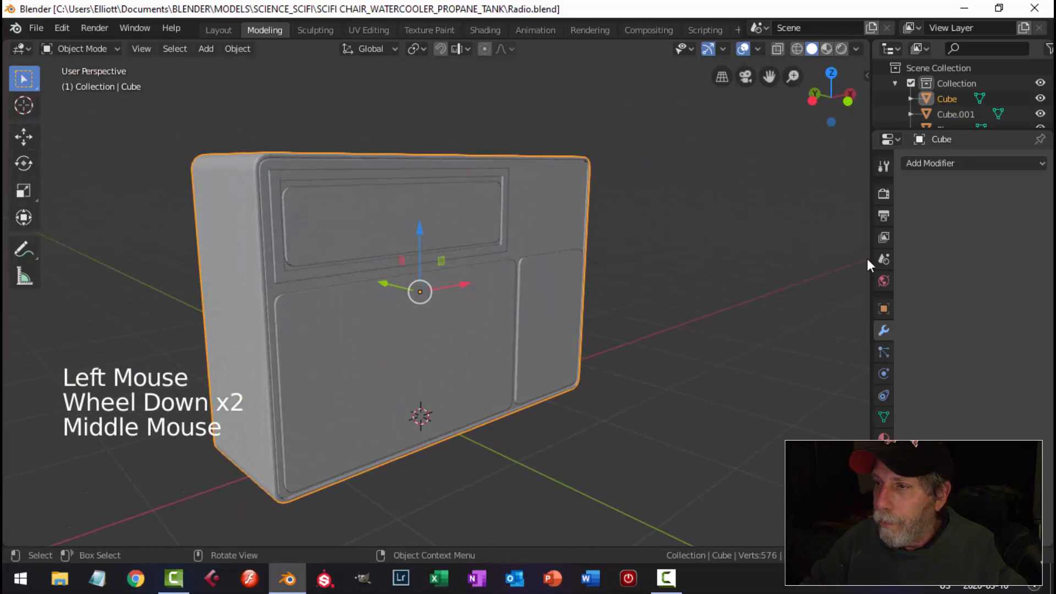
pyautogui.click(933, 163)
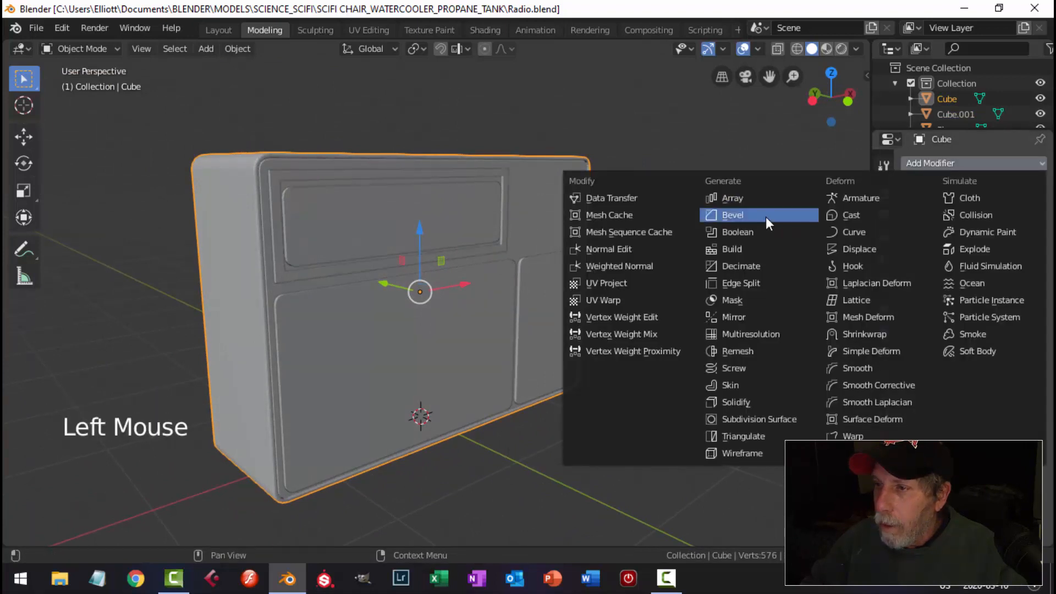
pyautogui.click(761, 231)
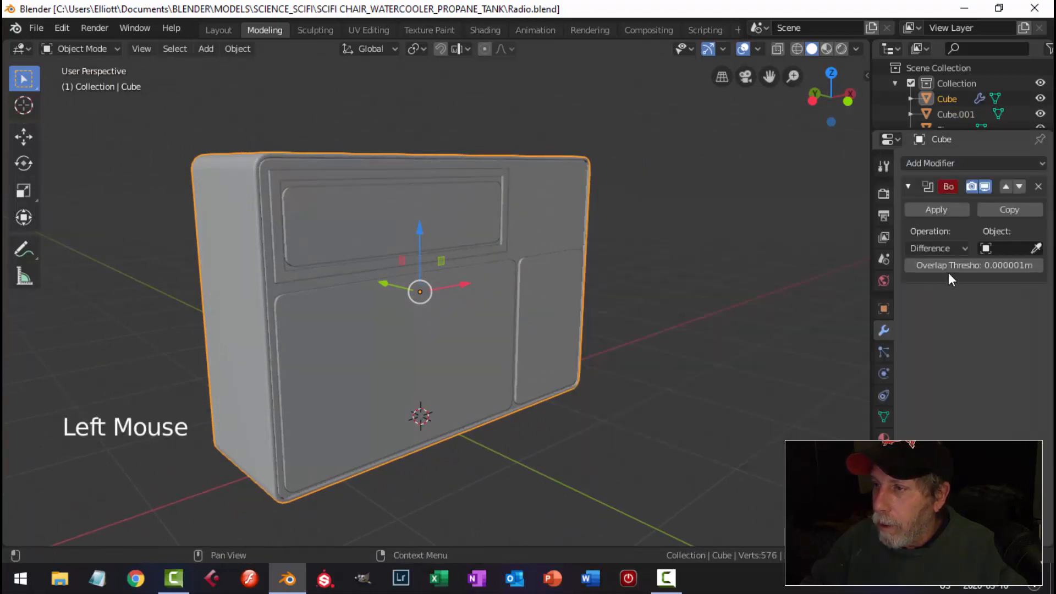
pyautogui.click(1036, 249)
pyautogui.click(461, 301)
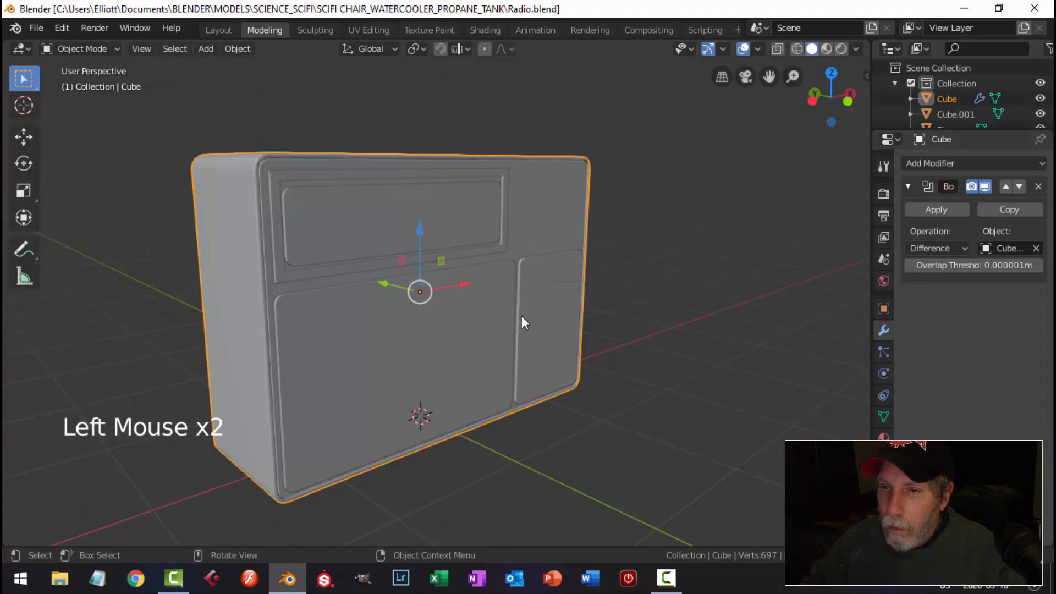
pyautogui.click(936, 210)
# Hide the panels object to reveal the recesses in the radio body
pyautogui.click(453, 355)
pyautogui.press('h')
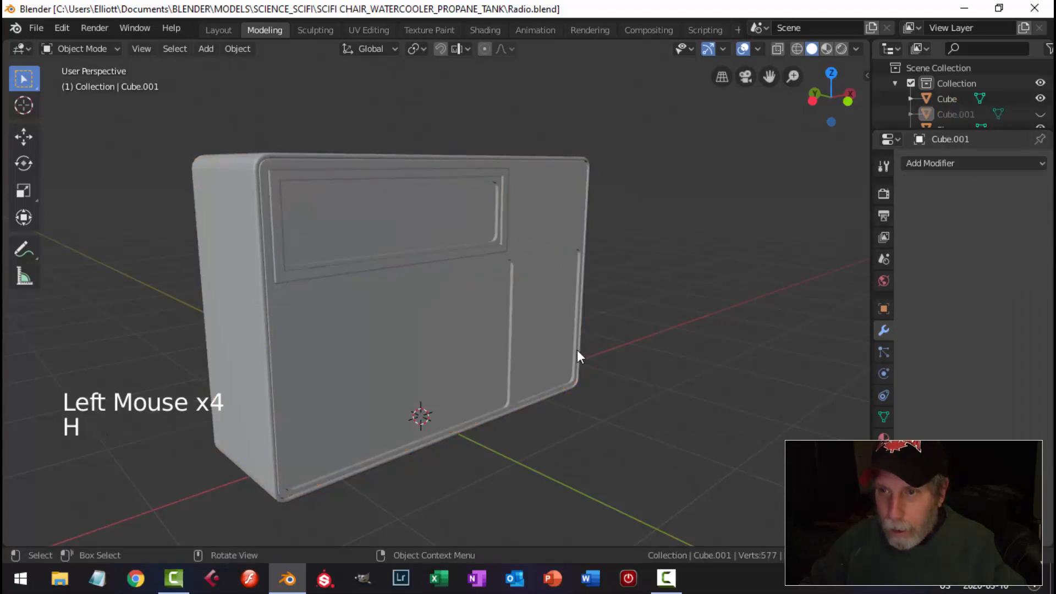
pyautogui.moveTo(577, 350)
pyautogui.mouseDown(button='middle')
pyautogui.moveTo(499, 339)
pyautogui.moveTo(461, 309)
pyautogui.moveTo(446, 331)
pyautogui.moveTo(553, 342)
pyautogui.moveTo(577, 334)
pyautogui.moveTo(544, 312)
pyautogui.moveTo(574, 337)
pyautogui.mouseUp(button='middle')
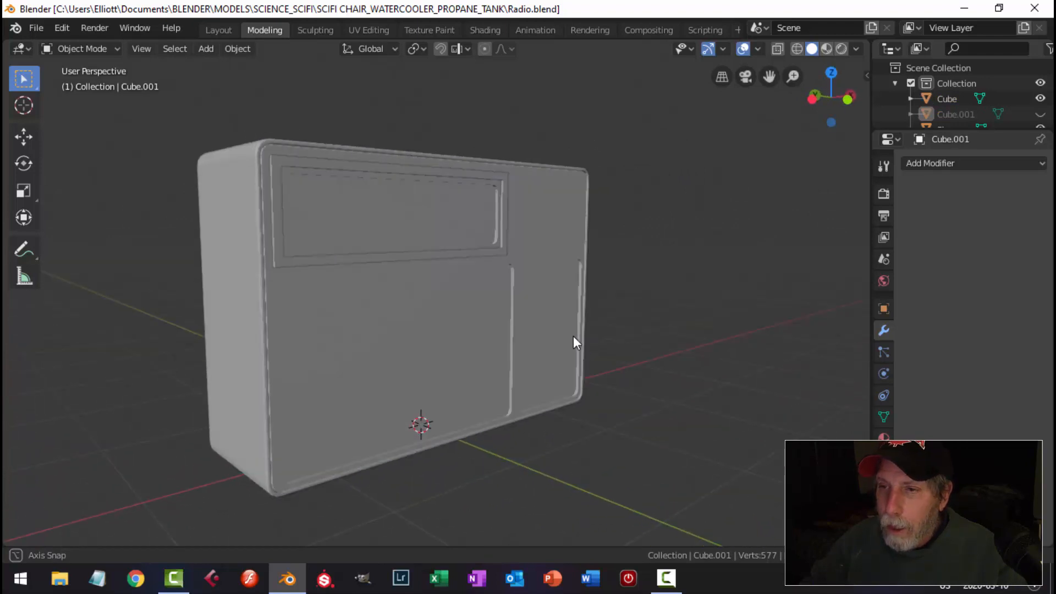
# Enable Cavity in the viewport shading options and inspect the recesses on the radio's front
pyautogui.click(856, 49)
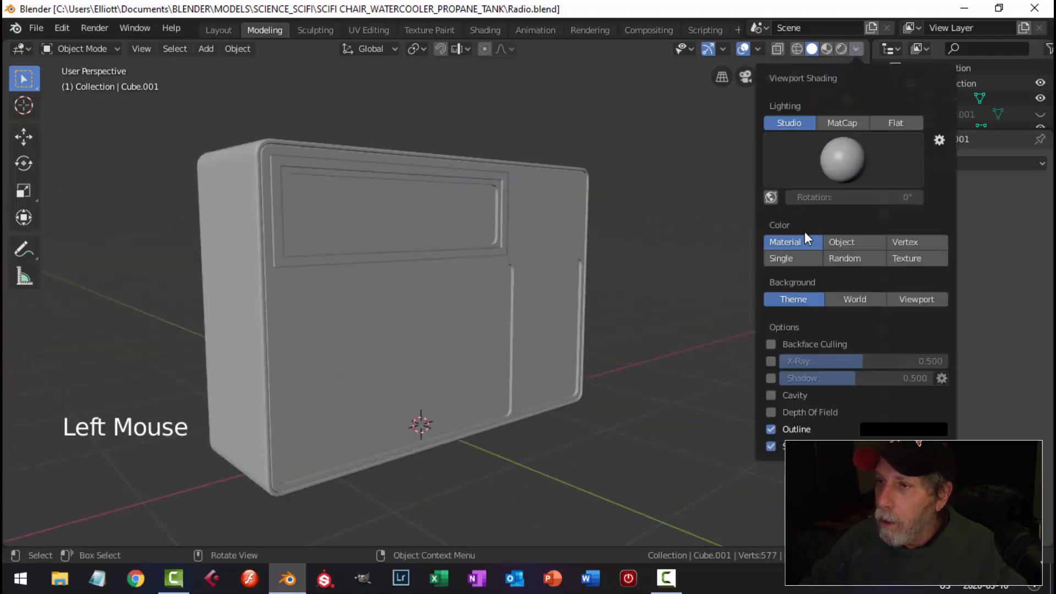
pyautogui.click(770, 395)
pyautogui.moveTo(660, 330)
pyautogui.mouseDown(button='middle')
pyautogui.moveTo(607, 300)
pyautogui.moveTo(514, 282)
pyautogui.moveTo(486, 306)
pyautogui.moveTo(651, 288)
pyautogui.mouseUp(button='middle')
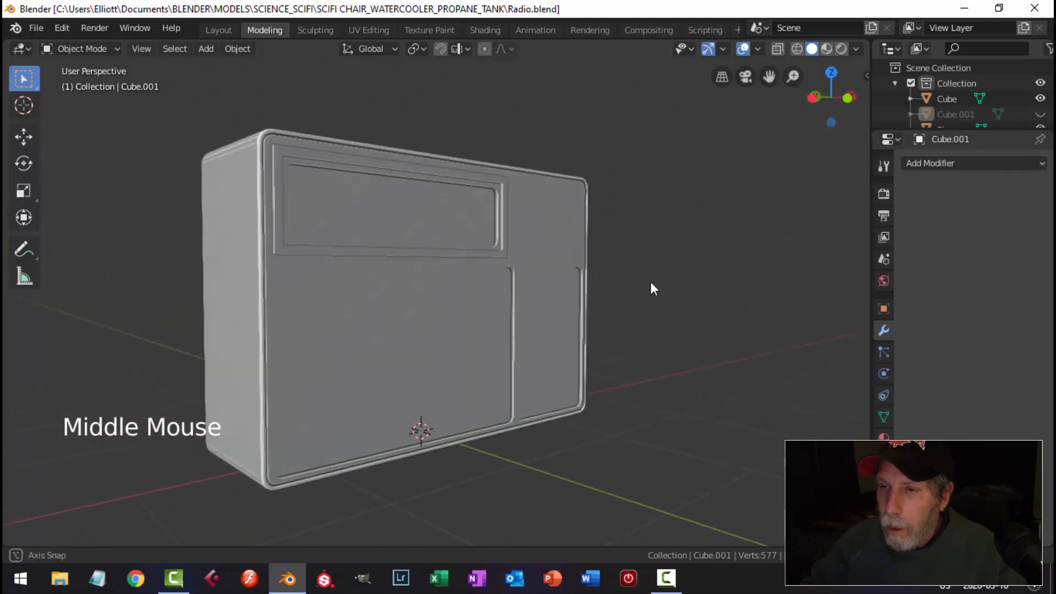
pyautogui.scroll(2, 569, 318)
pyautogui.moveTo(569, 325); pyautogui.dragTo(547, 300, button='middle')
# Undo the last four actions
pyautogui.hotkey('ctrl', 'z')
pyautogui.hotkey('ctrl', 'z')
pyautogui.hotkey('ctrl', 'z')
pyautogui.hotkey('ctrl', 'z')
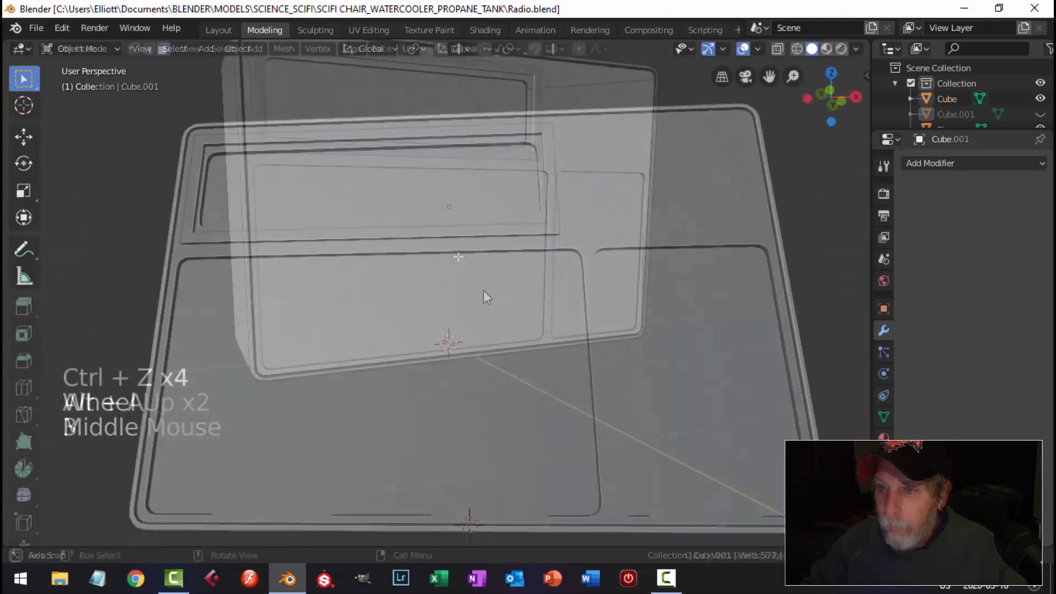
# Select the three recessed panel faces on the radio body and set the pivot point to Individual Origins
pyautogui.hotkey('alt', 'a')
pyautogui.press('3')
pyautogui.click(484, 291)
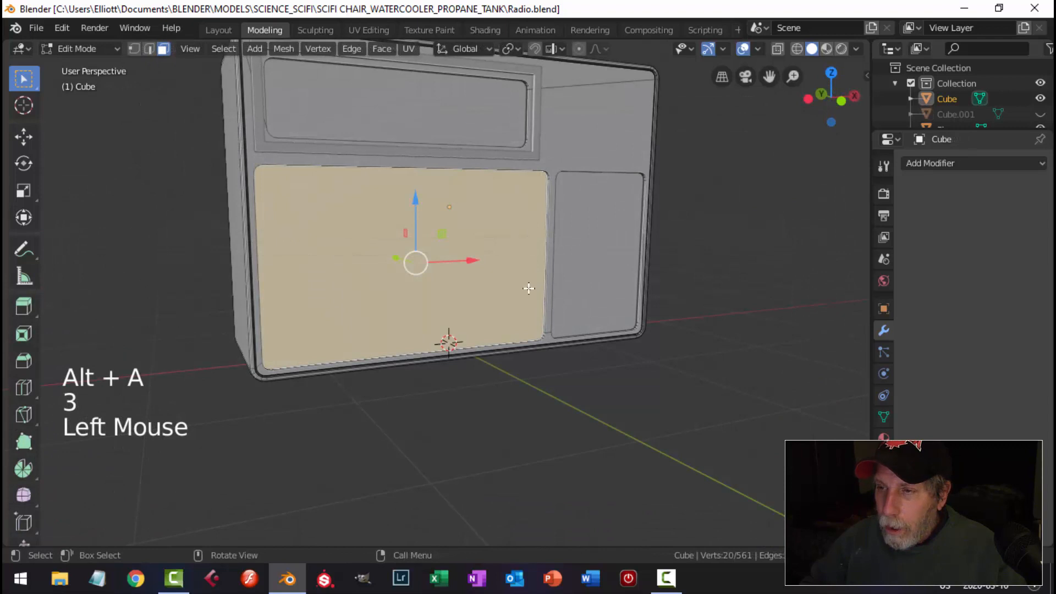
pyautogui.moveTo(529, 288); pyautogui.dragTo(488, 297, button='middle')
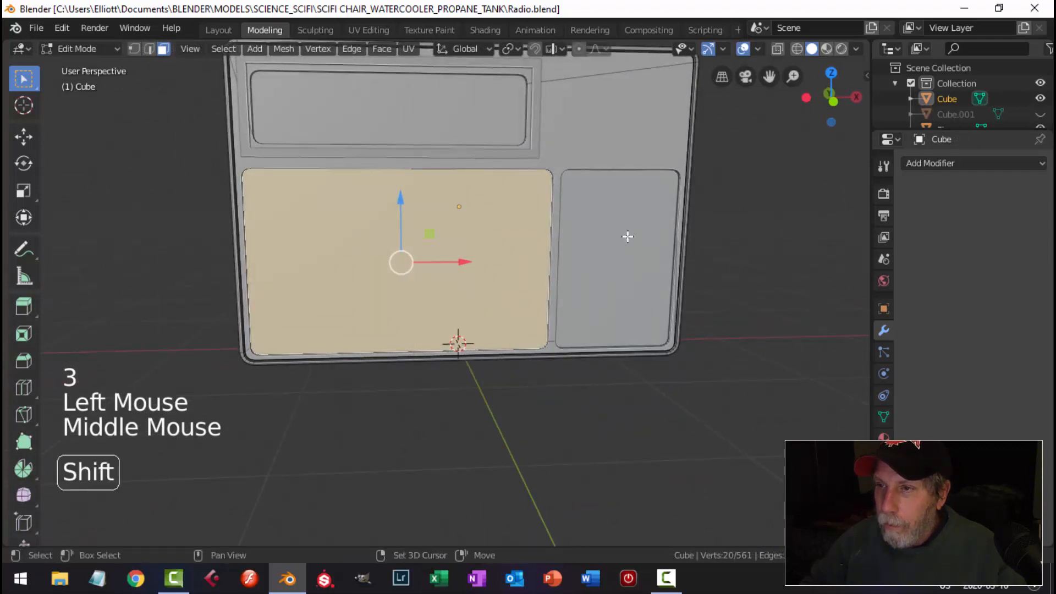
pyautogui.keyDown('shift'); pyautogui.click(628, 236); pyautogui.keyUp('shift')
pyautogui.keyDown('shift'); pyautogui.click(455, 114); pyautogui.keyUp('shift')
pyautogui.scroll(-1, 520, 196)
pyautogui.moveTo(517, 196); pyautogui.dragTo(498, 198, button='middle')
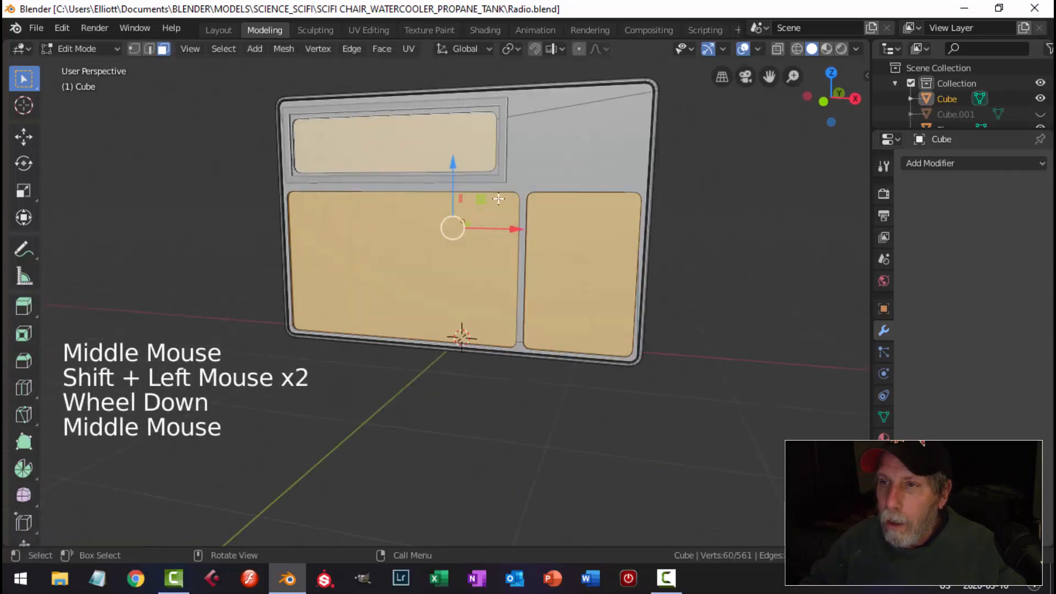
pyautogui.click(516, 48)
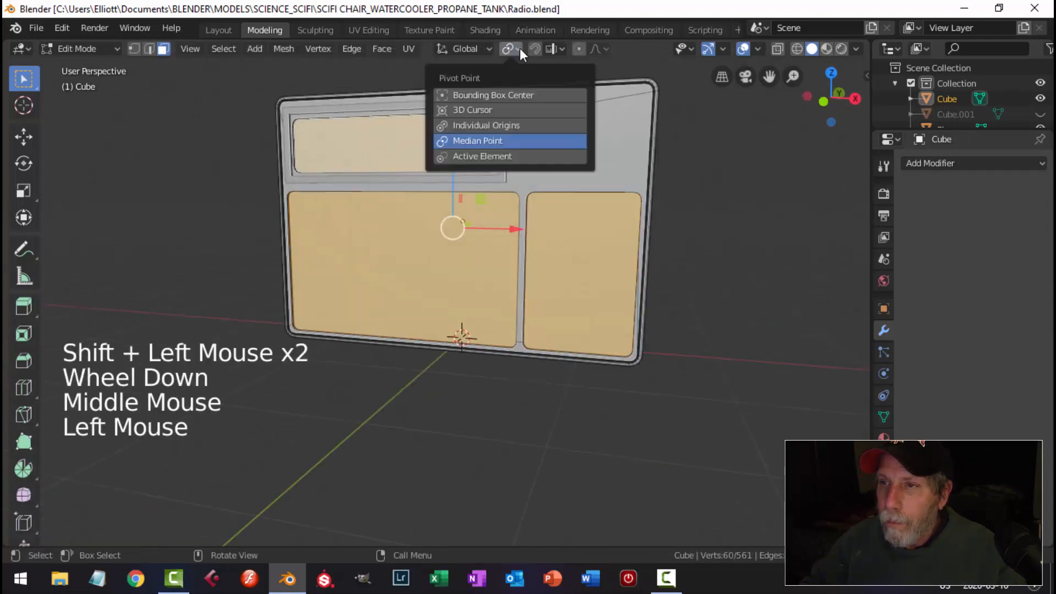
pyautogui.click(494, 125)
# Scale the three selected recess faces down slightly along X and along Z to taper the recess walls
pyautogui.scroll(1, 582, 274)
pyautogui.press('s')
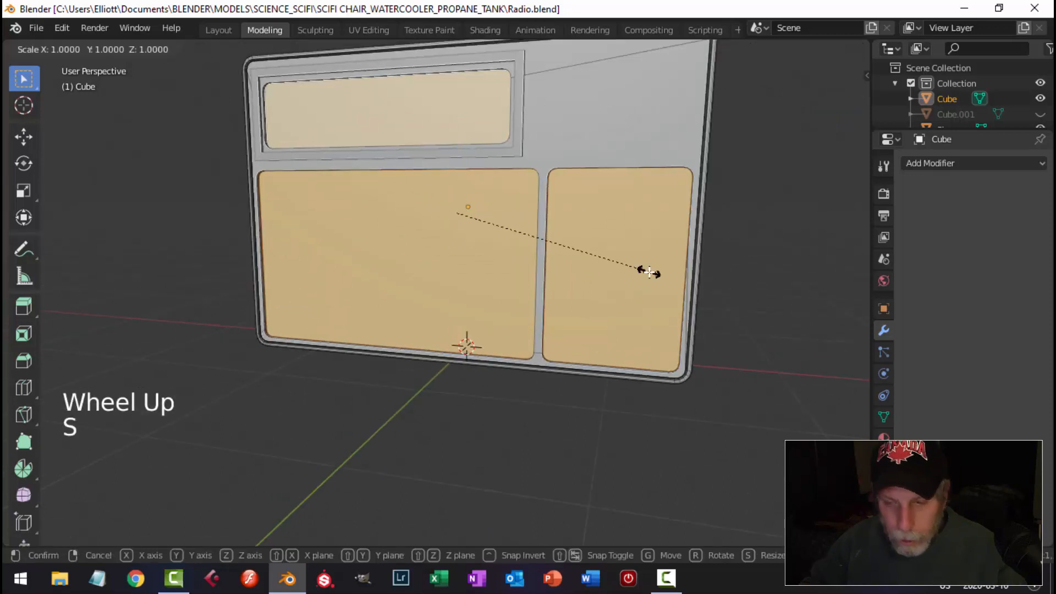
pyautogui.press('x')
pyautogui.click(646, 271)
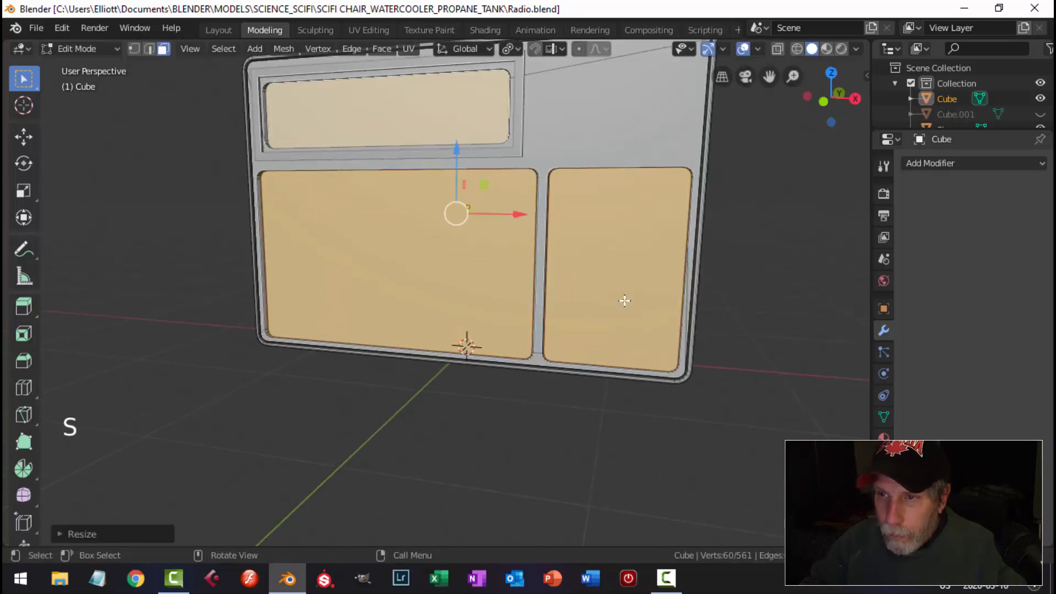
pyautogui.press('s')
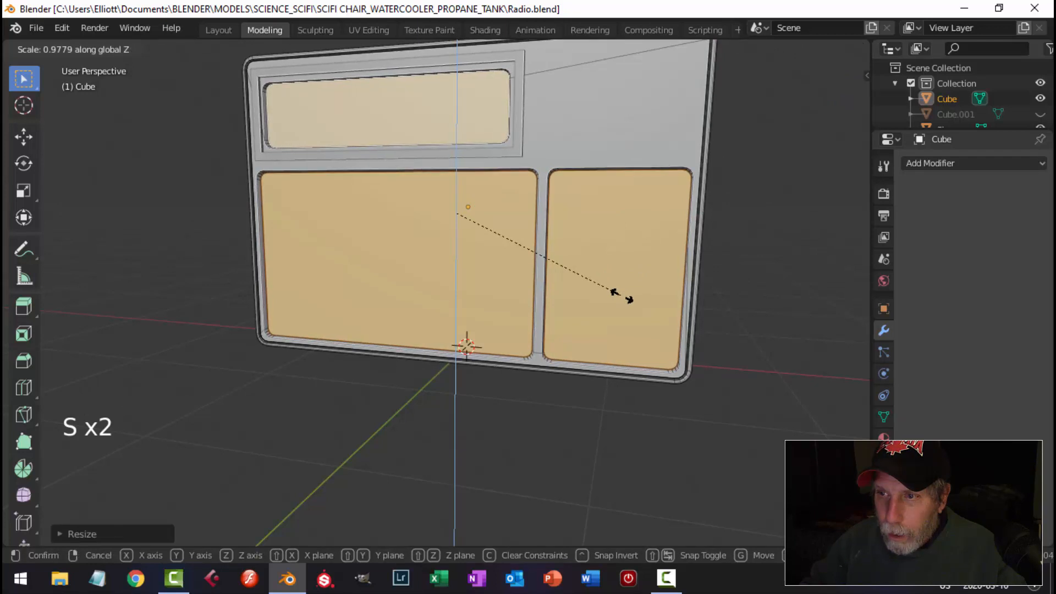
pyautogui.click(650, 289)
pyautogui.hotkey('alt', 'a')
pyautogui.press('Tab')
pyautogui.hotkey('alt', 'a')
pyautogui.scroll(-2, 600, 289)
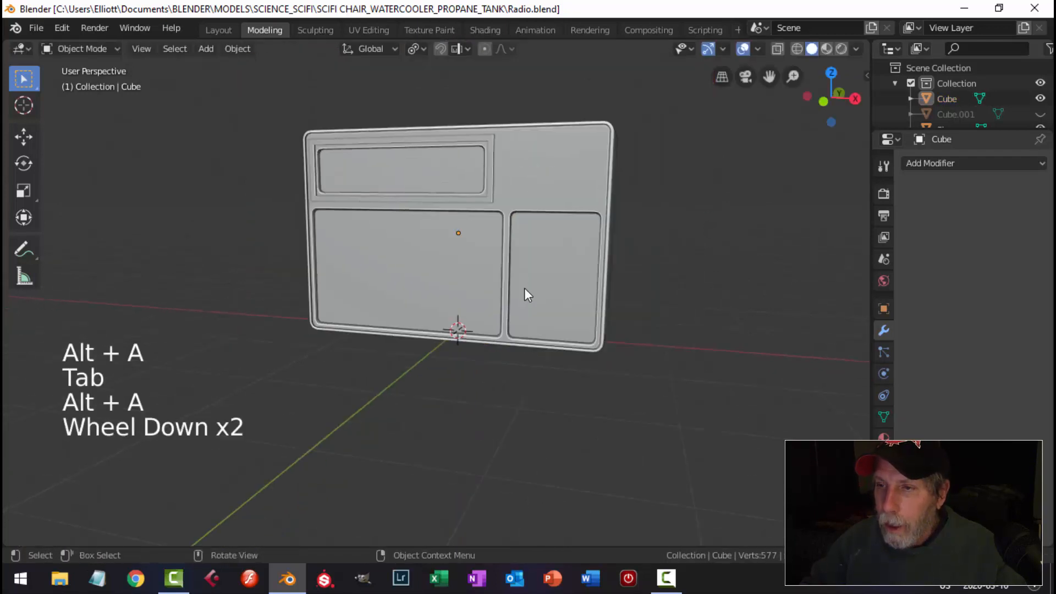
# Unhide the panels object in front of the radio body
pyautogui.moveTo(526, 291); pyautogui.dragTo(579, 290, button='middle')
pyautogui.scroll(2, 561, 302)
pyautogui.click(387, 275)
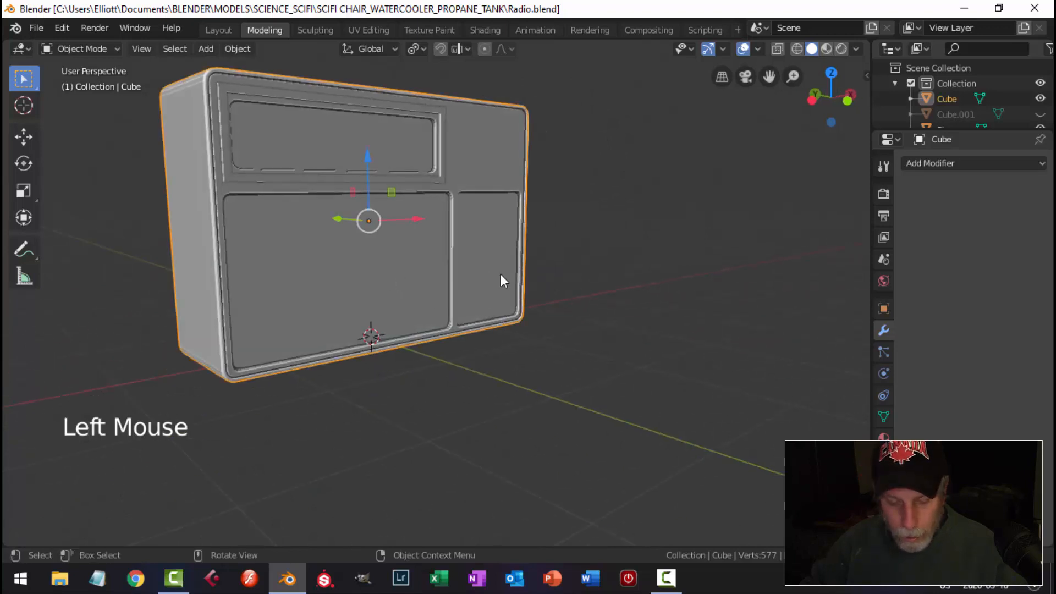
pyautogui.hotkey('alt', 'h')
pyautogui.hotkey('alt', 'a')
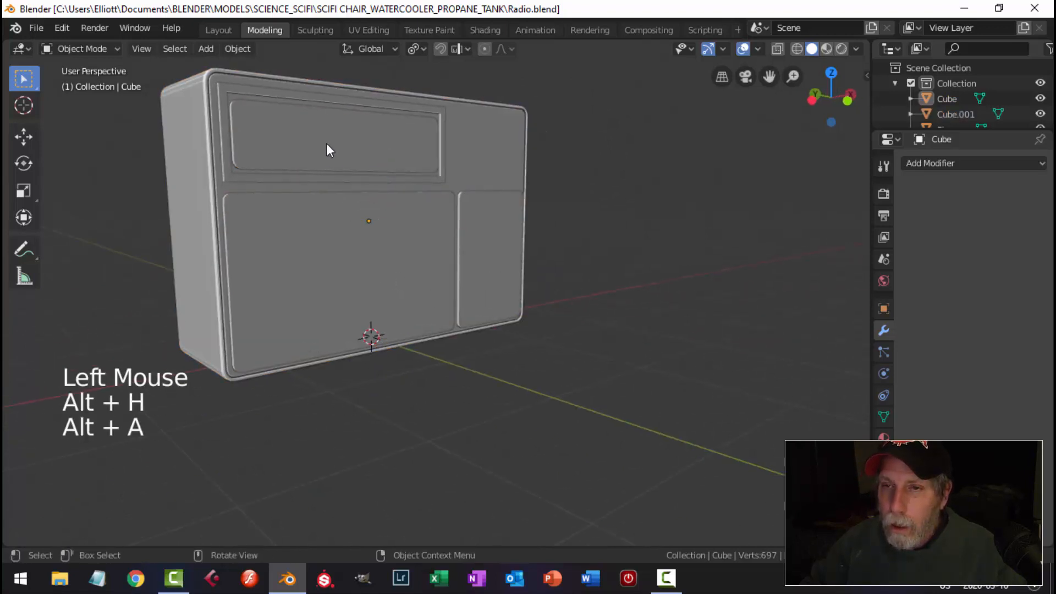
# Scale all the geometry of the panels object uniformly to about 0.98 around the individual origins
pyautogui.click(388, 253)
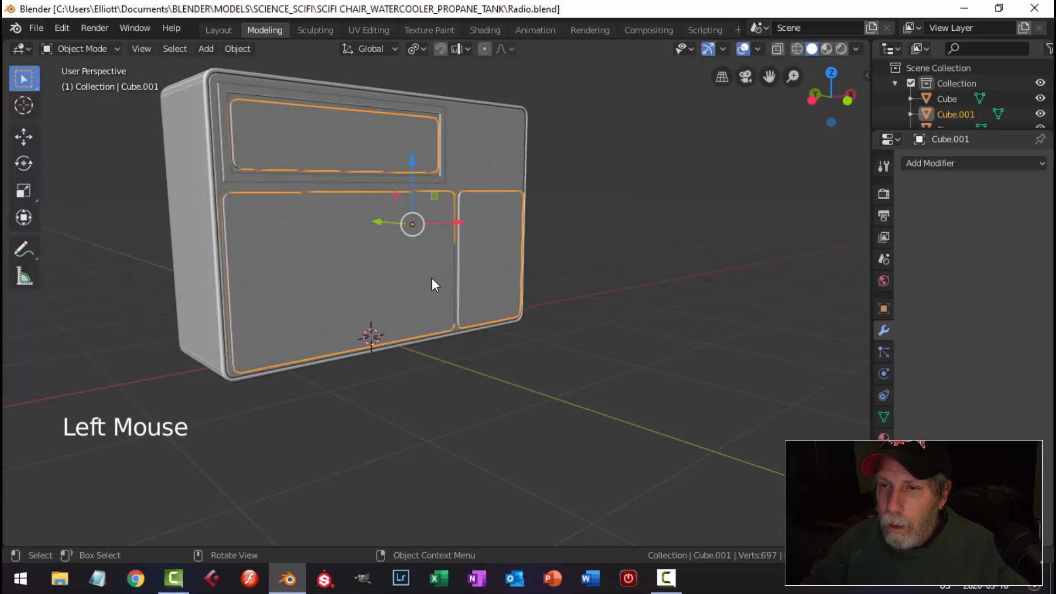
pyautogui.press('Tab')
pyautogui.click(421, 248)
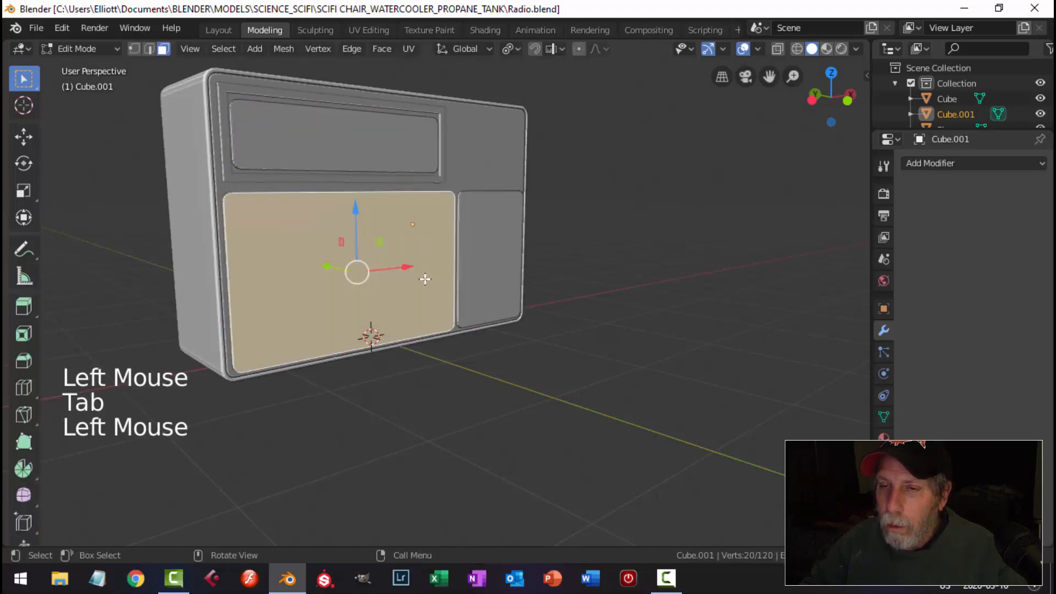
pyautogui.moveTo(426, 279); pyautogui.dragTo(339, 291, button='middle')
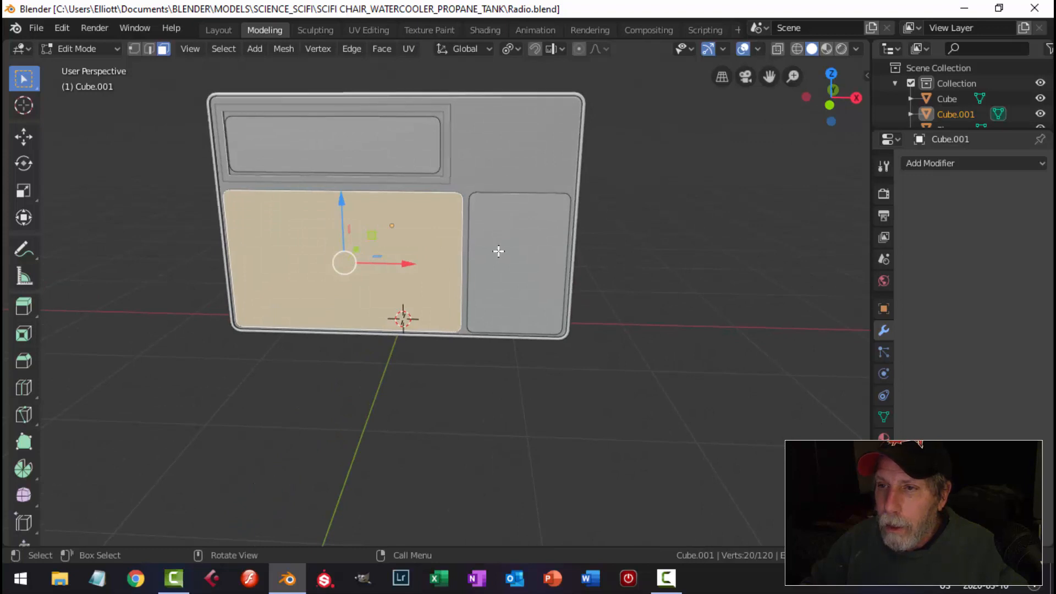
pyautogui.keyDown('shift'); pyautogui.click(498, 250); pyautogui.keyUp('shift')
pyautogui.keyDown('shift'); pyautogui.click(499, 157); pyautogui.keyUp('shift')
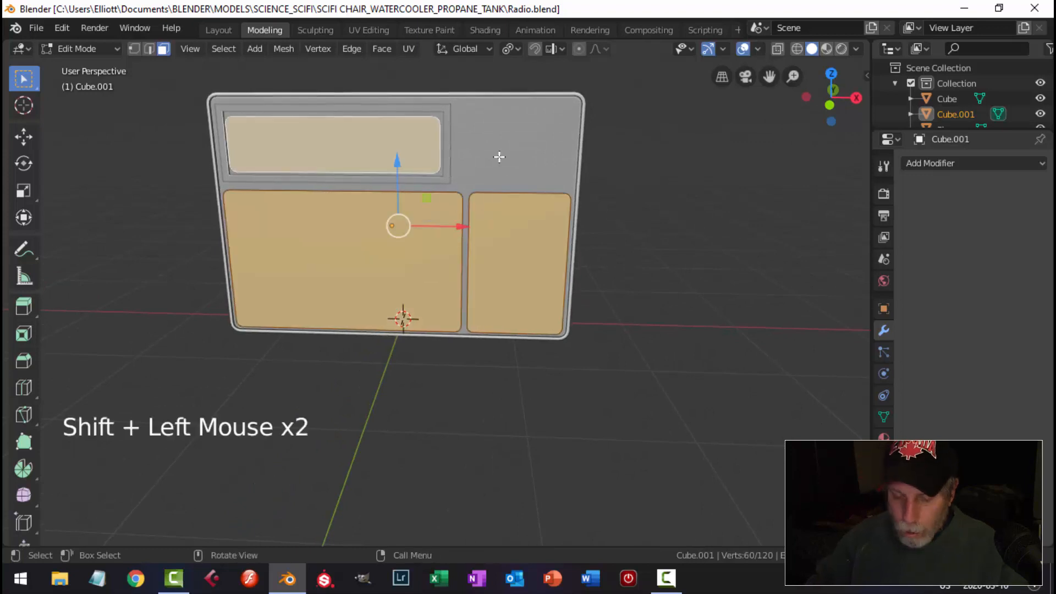
pyautogui.press('a')
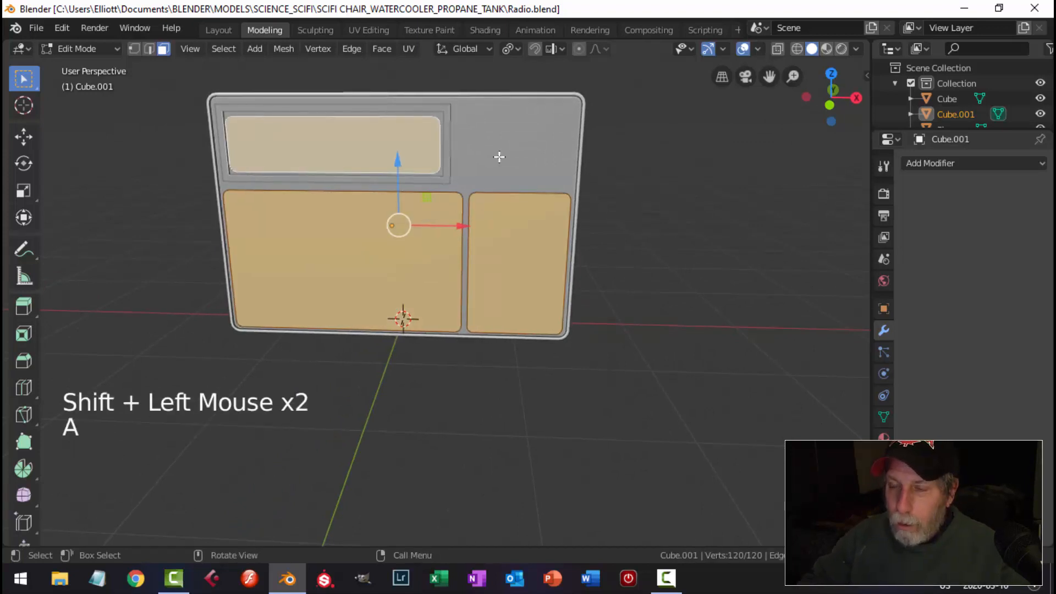
pyautogui.scroll(3, 543, 238)
pyautogui.moveTo(561, 231); pyautogui.dragTo(684, 184, button='middle')
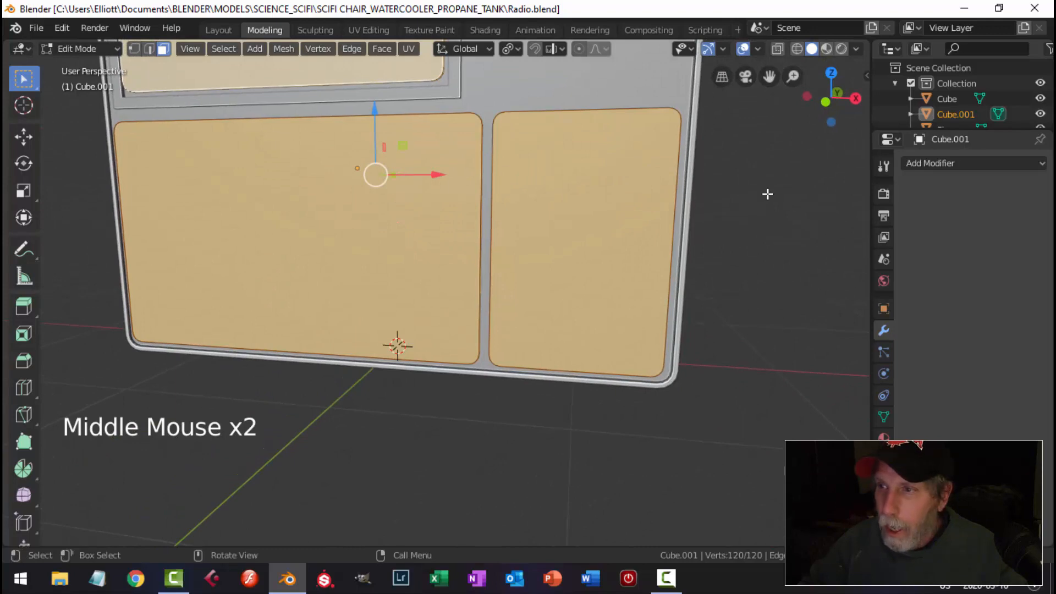
pyautogui.press('s')
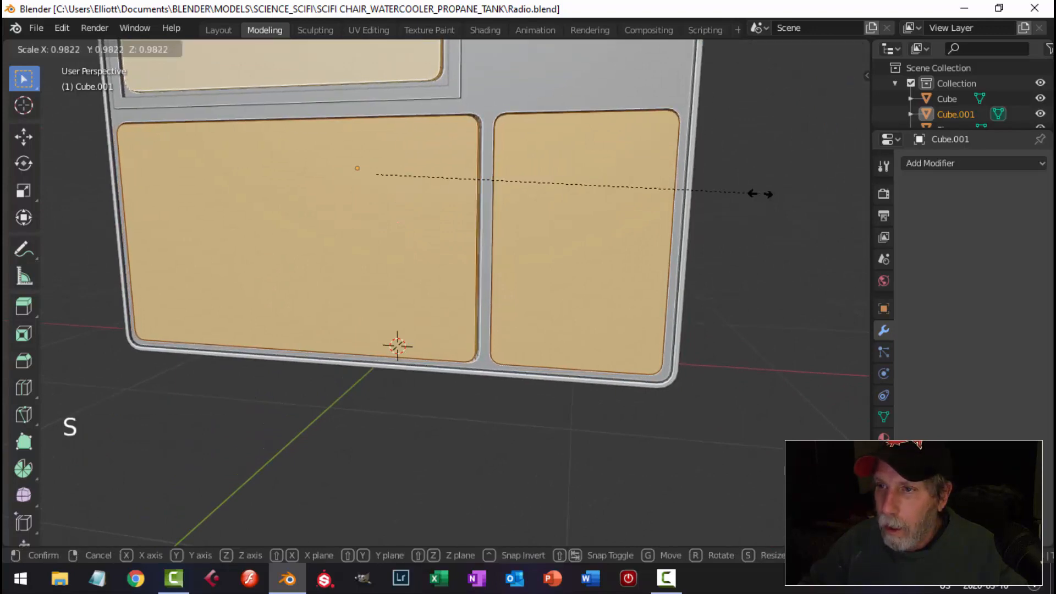
pyautogui.click(759, 191)
# Push the front face of the small lower-right panel slightly back into its recess along Y
pyautogui.moveTo(759, 190); pyautogui.dragTo(667, 236, button='middle')
pyautogui.hotkey('alt', 'a')
pyautogui.click(539, 210)
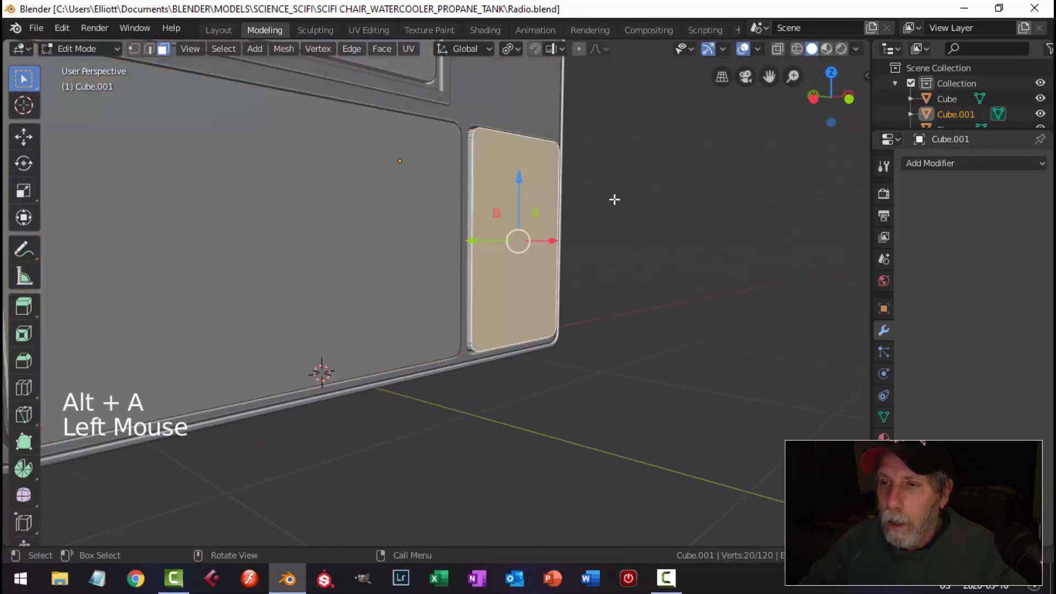
pyautogui.moveTo(615, 199); pyautogui.dragTo(629, 285, button='middle')
pyautogui.scroll(-2, 632, 234)
pyautogui.scroll(2, 559, 285)
pyautogui.scroll(2, 623, 292)
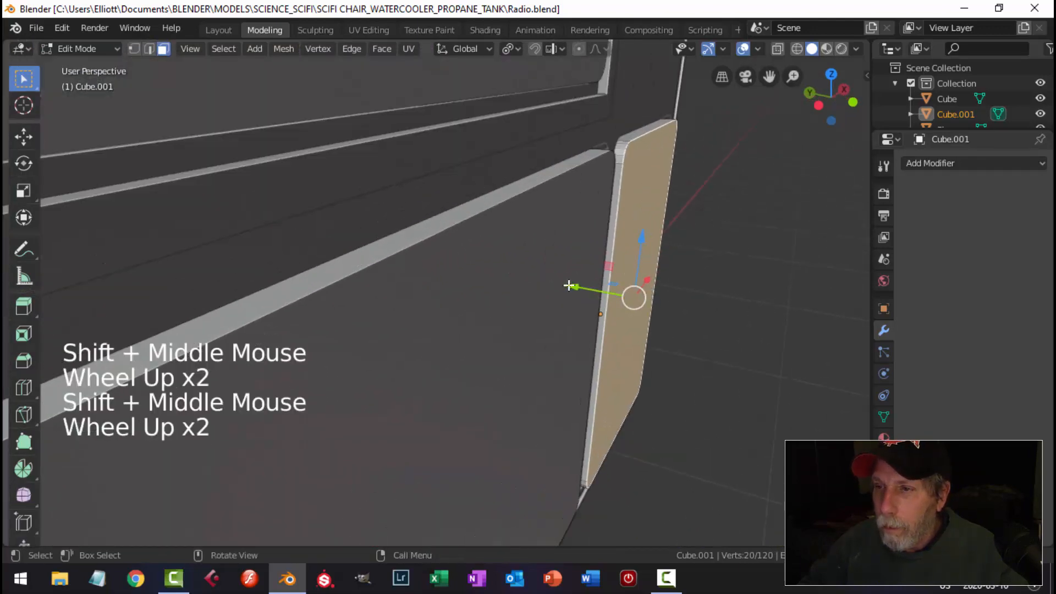
pyautogui.moveTo(569, 285); pyautogui.dragTo(562, 282)
# Bevel the front edge loop of the small lower-right panel with 4 segments
pyautogui.moveTo(562, 283)
pyautogui.mouseDown(button='middle')
pyautogui.moveTo(572, 224)
pyautogui.moveTo(471, 228)
pyautogui.moveTo(572, 237)
pyautogui.moveTo(578, 262)
pyautogui.moveTo(561, 262)
pyautogui.mouseUp(button='middle')
pyautogui.hotkey('alt', 'a')
pyautogui.press('2')
pyautogui.keyDown('alt'); pyautogui.keyDown('shift'); pyautogui.click(451, 191); pyautogui.keyUp('shift'); pyautogui.keyUp('alt')
pyautogui.hotkey('ctrl', 'b')
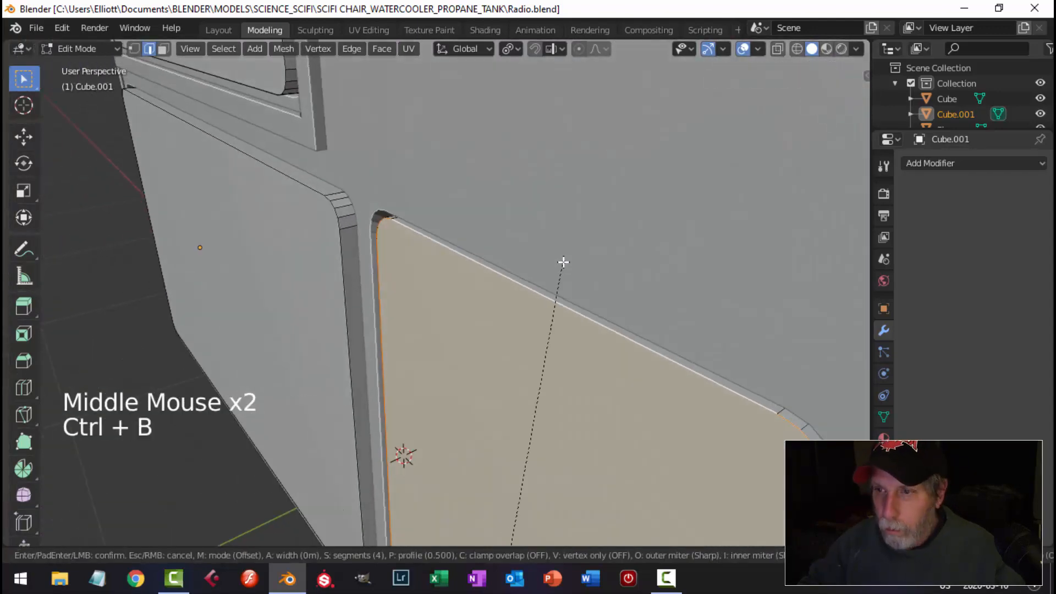
pyautogui.click(589, 230)
pyautogui.hotkey('alt', 'a')
pyautogui.press('Tab')
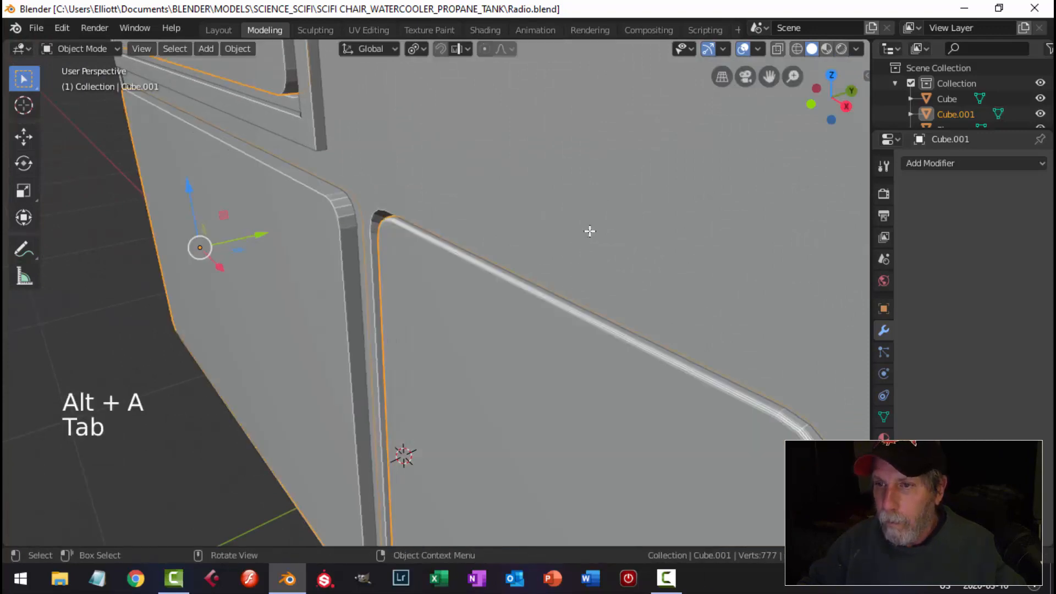
pyautogui.hotkey('alt', 'a')
# Examine how the three panels sit in their recesses from several angles
pyautogui.scroll(-5, 561, 287)
pyautogui.moveTo(561, 288); pyautogui.dragTo(677, 266, button='middle')
pyautogui.scroll(1, 625, 286)
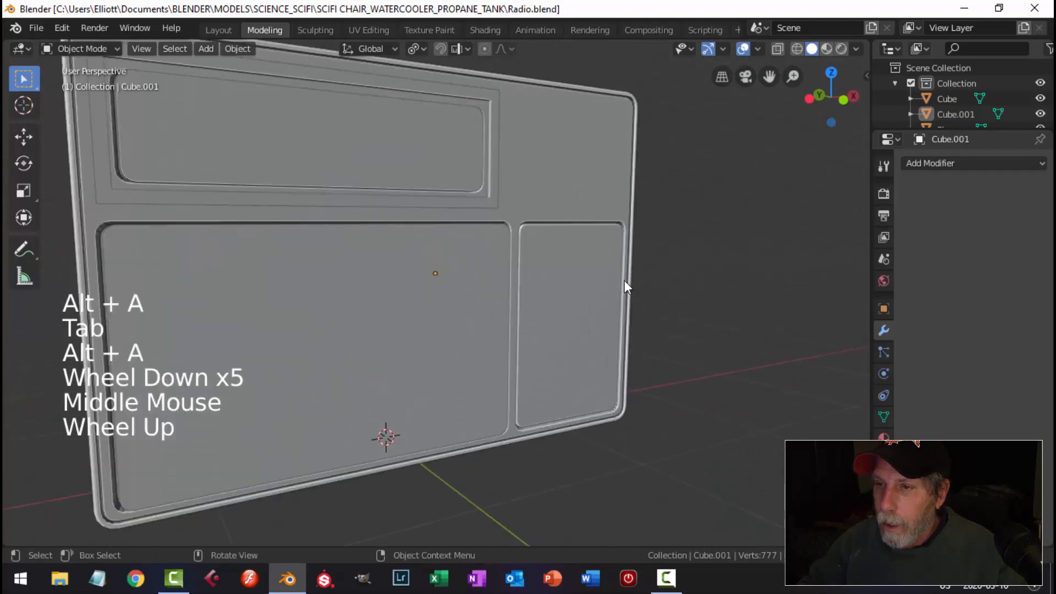
pyautogui.scroll(-1, 600, 278)
pyautogui.moveTo(599, 277); pyautogui.dragTo(502, 292, button='middle')
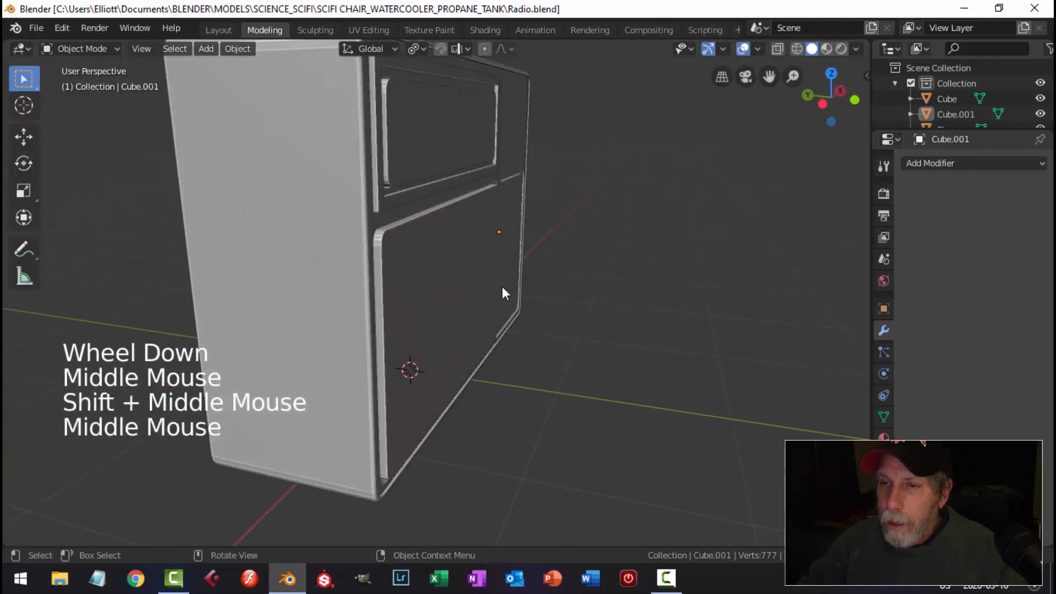
pyautogui.click(502, 292)
pyautogui.moveTo(620, 292); pyautogui.dragTo(572, 305, button='middle')
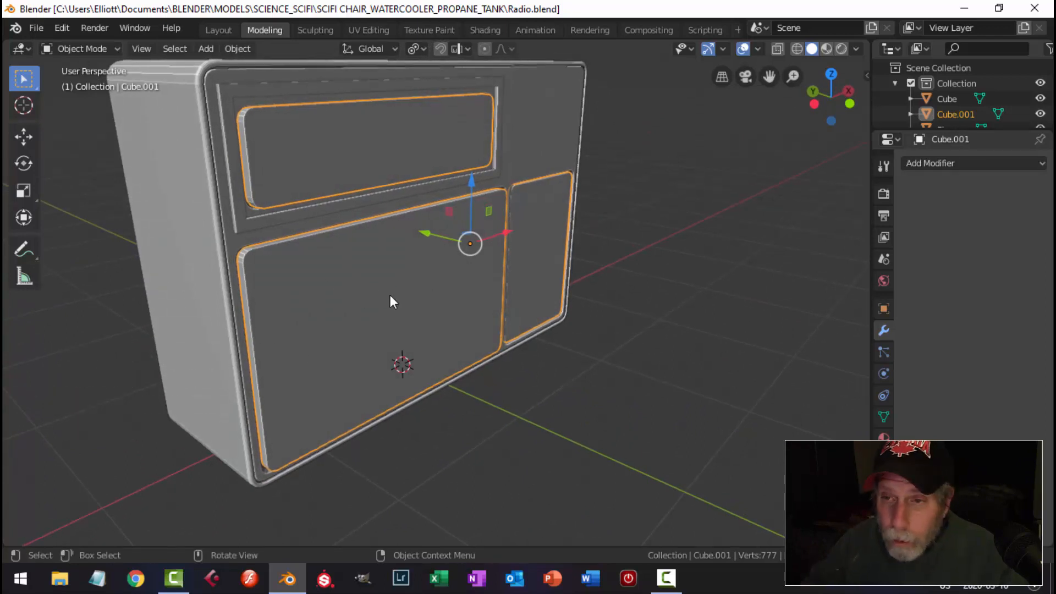
pyautogui.moveTo(358, 166); pyautogui.dragTo(411, 244, button='middle')
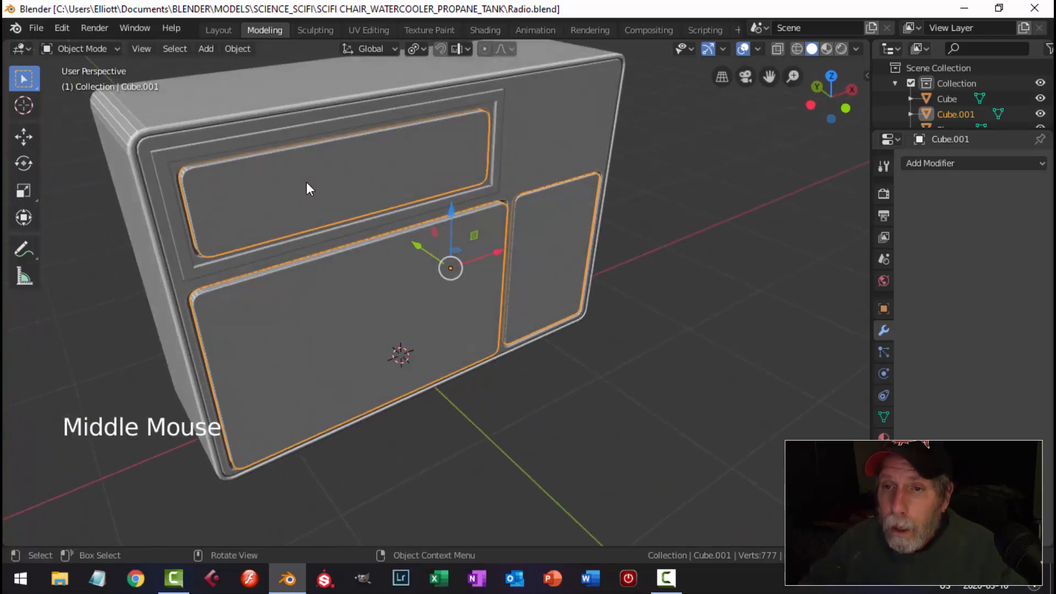
# Push the front face of the upper panel slightly back along Y
pyautogui.click(305, 183)
pyautogui.moveTo(306, 183); pyautogui.dragTo(463, 219, button='middle')
pyautogui.press('Tab')
pyautogui.click(377, 213)
pyautogui.hotkey('alt', 'a')
pyautogui.press('3')
pyautogui.click(385, 190)
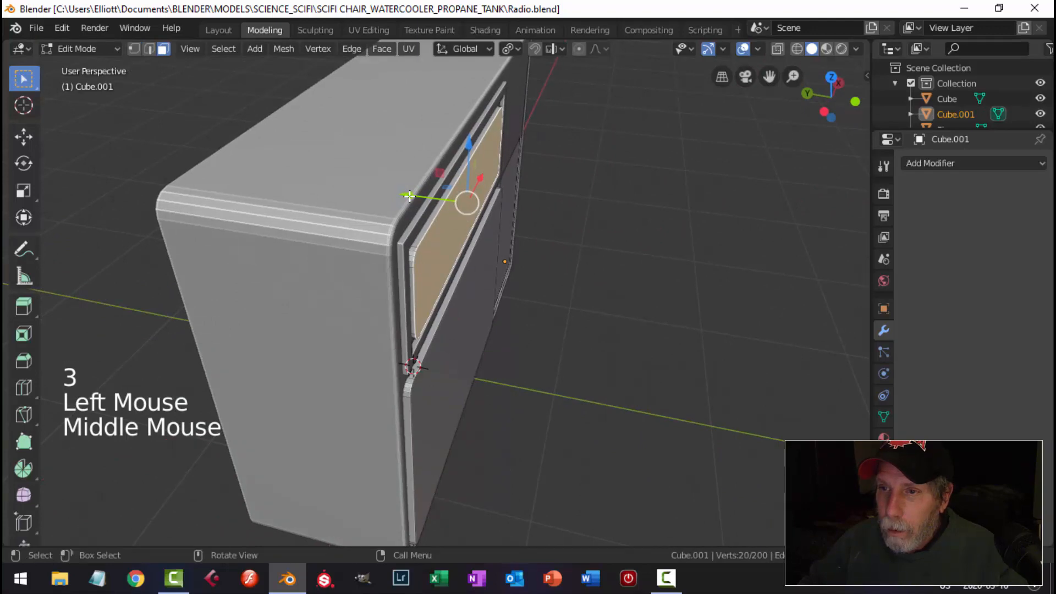
pyautogui.moveTo(409, 196); pyautogui.dragTo(405, 197)
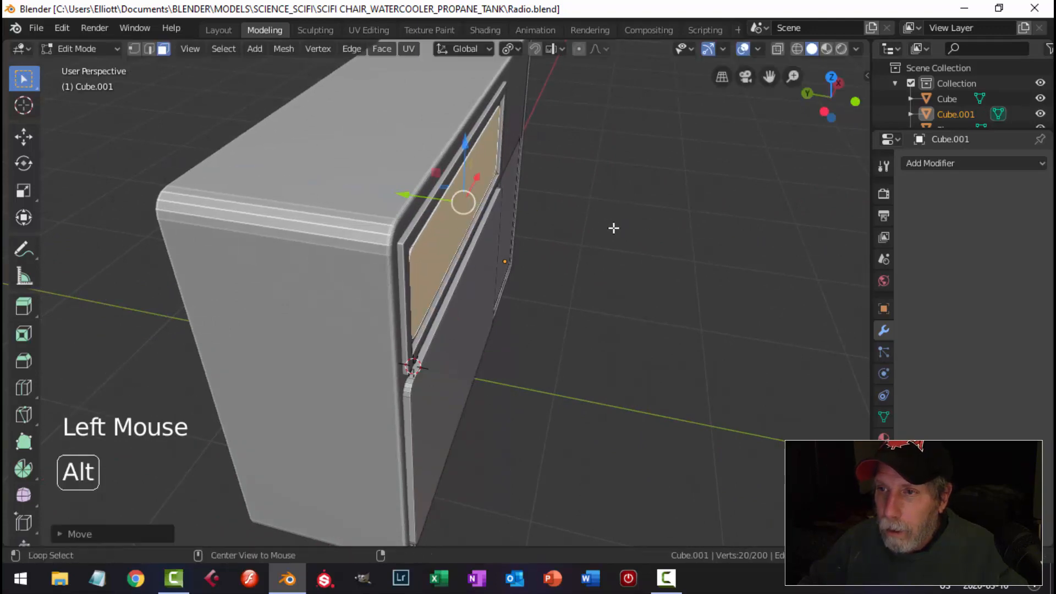
pyautogui.hotkey('alt', 'a')
pyautogui.moveTo(613, 229); pyautogui.dragTo(509, 238, button='middle')
pyautogui.press('Tab')
pyautogui.hotkey('alt', 'a')
# Select the upper panel's whole linked geometry and hide it to expose the recess behind it
pyautogui.scroll(4, 399, 228)
pyautogui.moveTo(400, 227)
pyautogui.keyDown('shift'); pyautogui.mouseDown(button='middle')
pyautogui.moveTo(438, 229)
pyautogui.moveTo(448, 243)
pyautogui.moveTo(415, 223)
pyautogui.mouseUp(button='middle'); pyautogui.keyUp('shift')
pyautogui.click(458, 227)
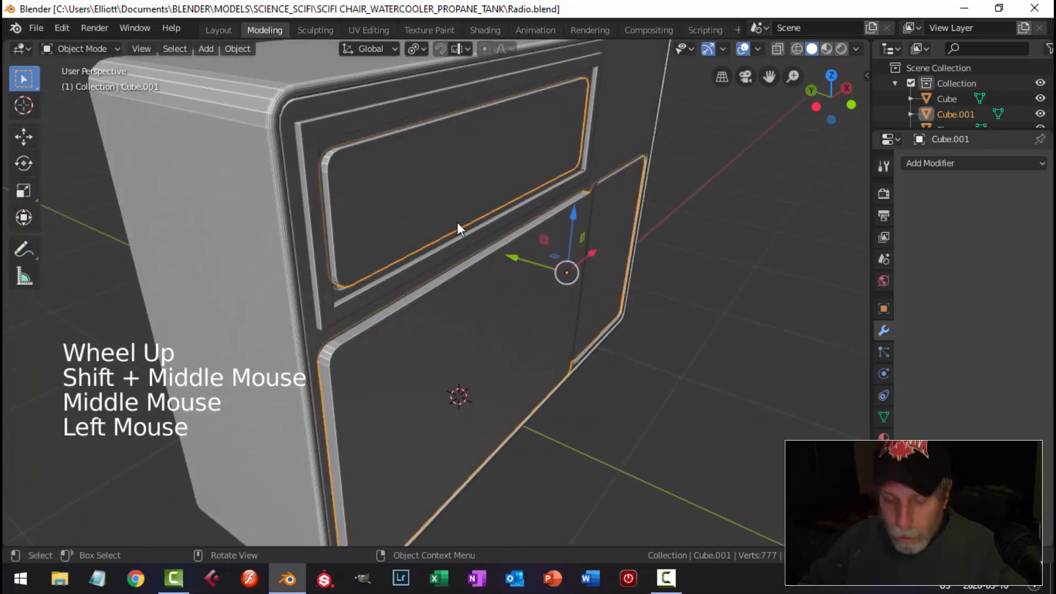
pyautogui.press('Tab')
pyautogui.click(455, 191)
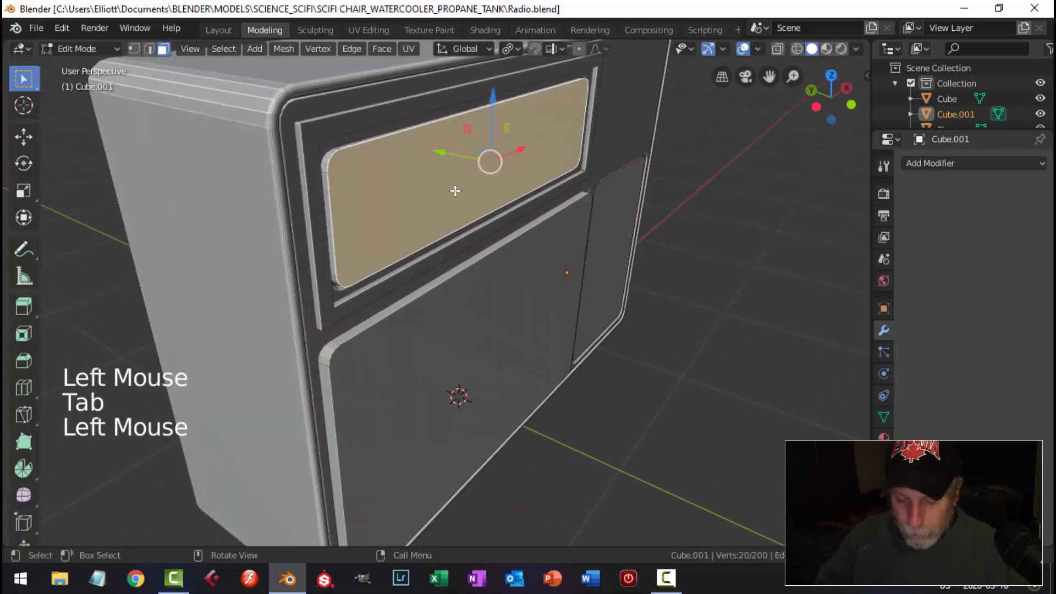
pyautogui.hotkey('ctrl', 'l')
pyautogui.press('h')
pyautogui.moveTo(455, 190); pyautogui.dragTo(509, 191, button='middle')
pyautogui.scroll(-2, 413, 180)
pyautogui.moveTo(475, 198); pyautogui.dragTo(448, 201, button='middle')
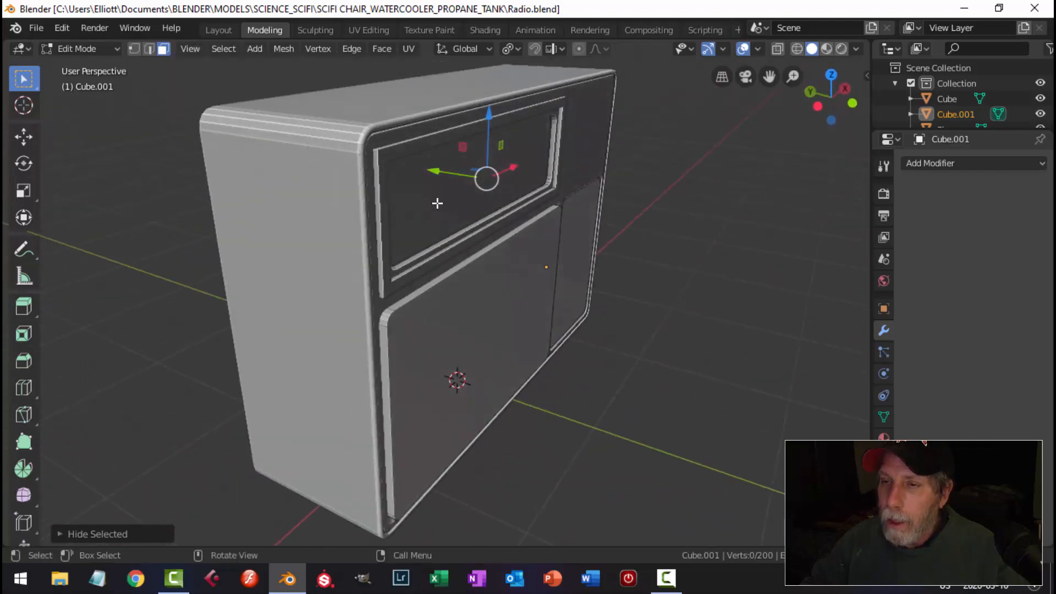
# Reveal the hidden upper panel and delete its geometry from the panels object
pyautogui.press('Tab')
pyautogui.click(429, 203)
pyautogui.press('Tab')
pyautogui.click(432, 202)
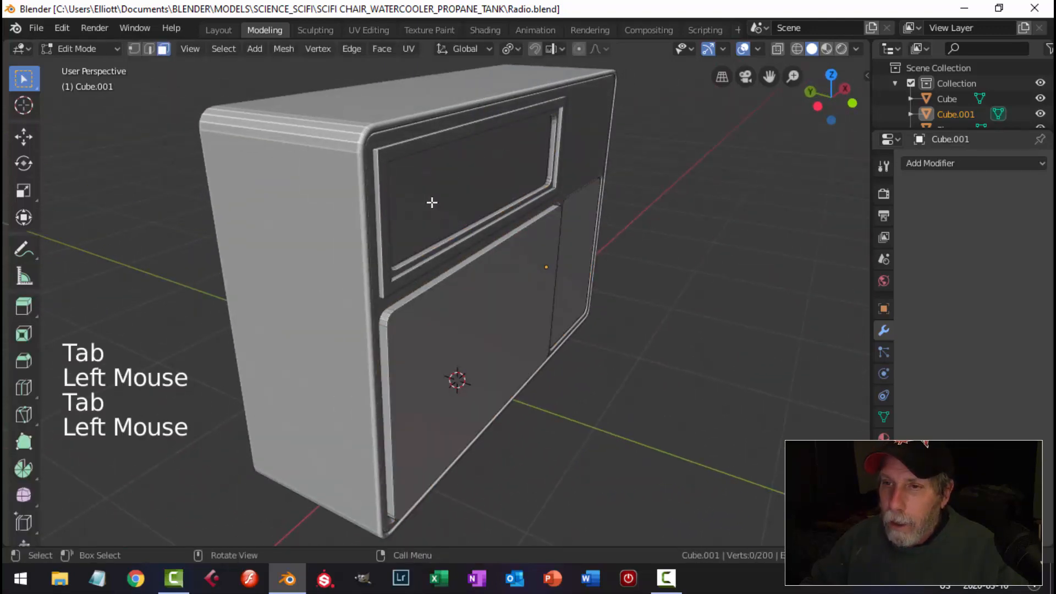
pyautogui.hotkey('alt', 'h')
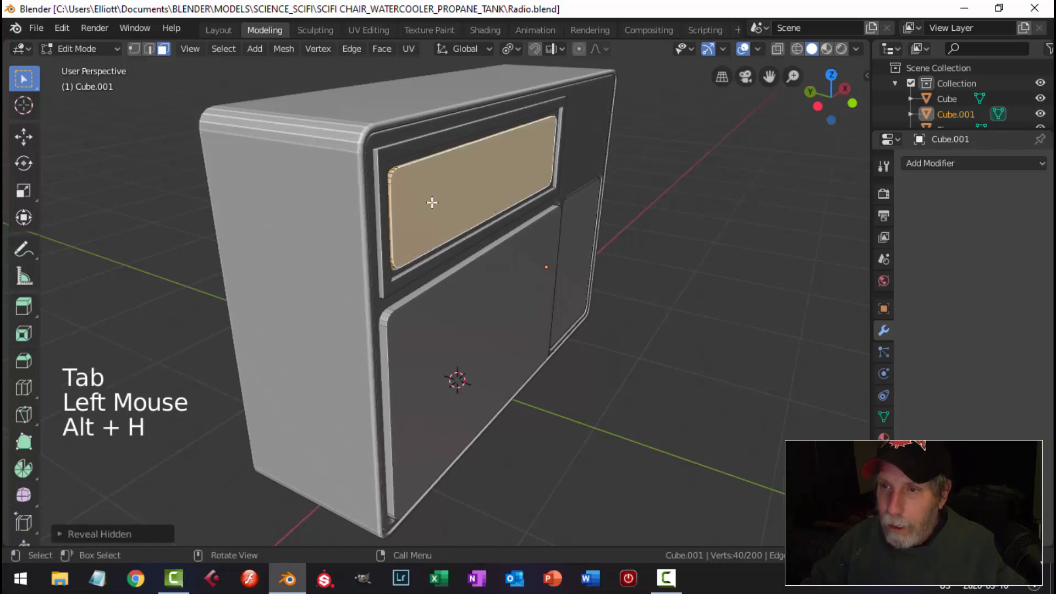
pyautogui.press('x')
pyautogui.click(432, 203)
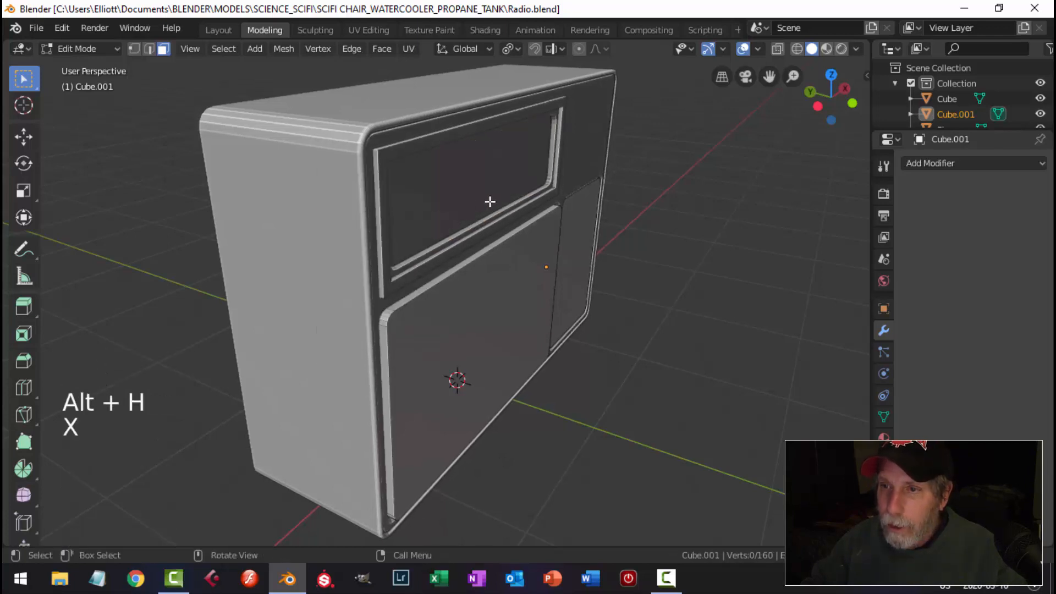
# Select the inner floor face of the body's framed upper-front recess and nudge it slightly along Y
pyautogui.press('Tab')
pyautogui.click(458, 181)
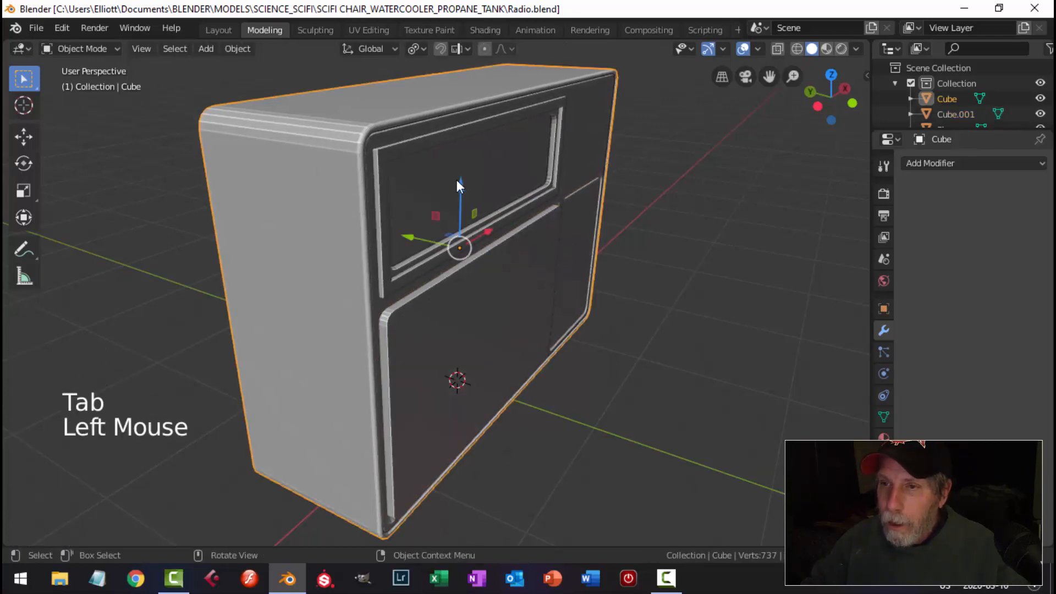
pyautogui.press('Tab')
pyautogui.click(542, 190)
pyautogui.moveTo(542, 190); pyautogui.dragTo(478, 221, button='middle')
pyautogui.scroll(2, 517, 176)
pyautogui.moveTo(478, 220); pyautogui.dragTo(451, 187, button='middle')
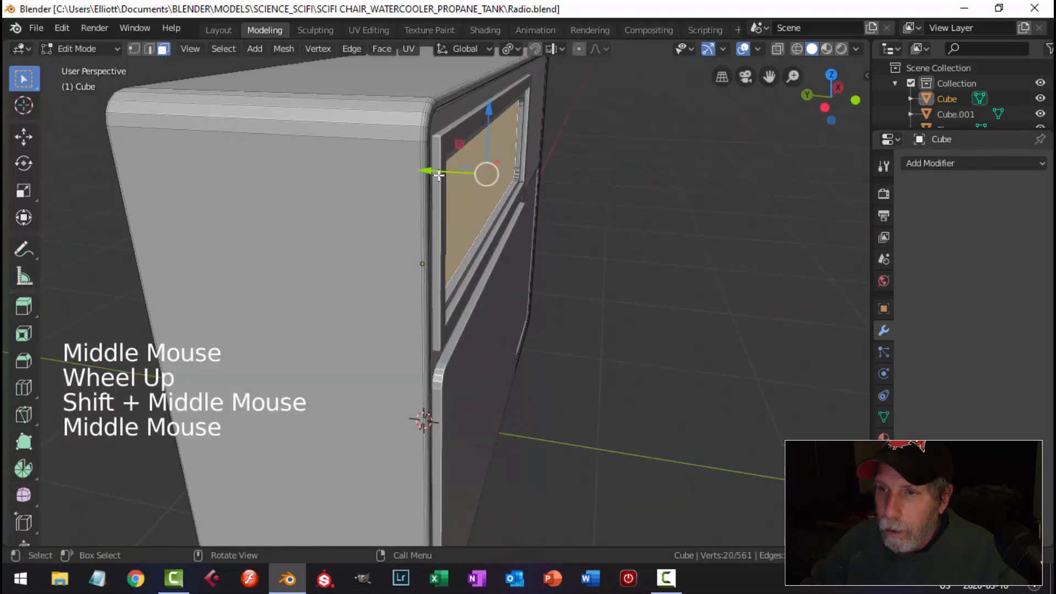
pyautogui.moveTo(430, 175); pyautogui.dragTo(430, 174)
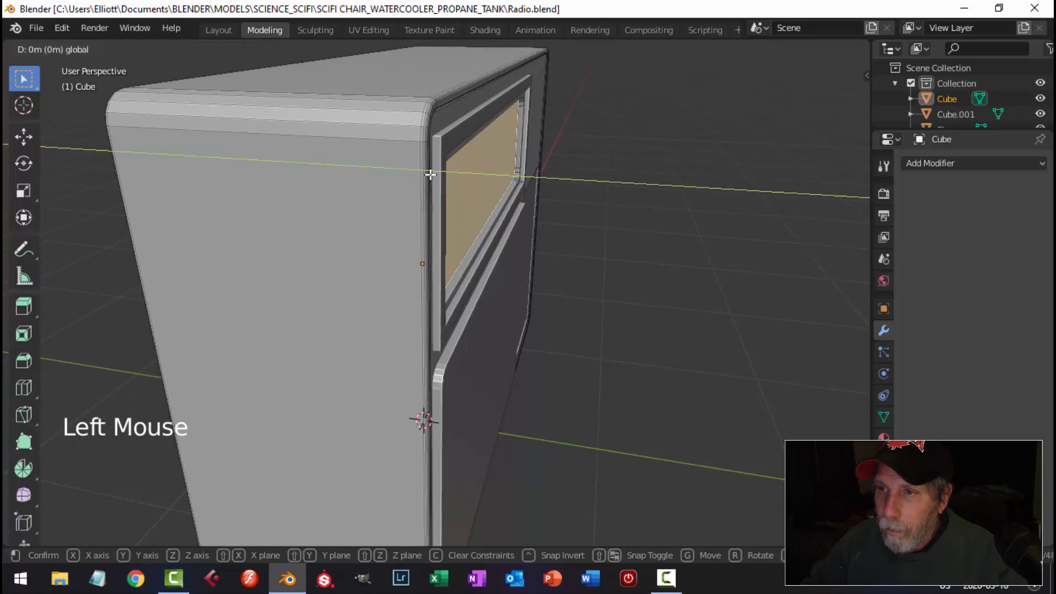
pyautogui.moveTo(432, 175); pyautogui.dragTo(432, 175)
pyautogui.hotkey('alt', 'a')
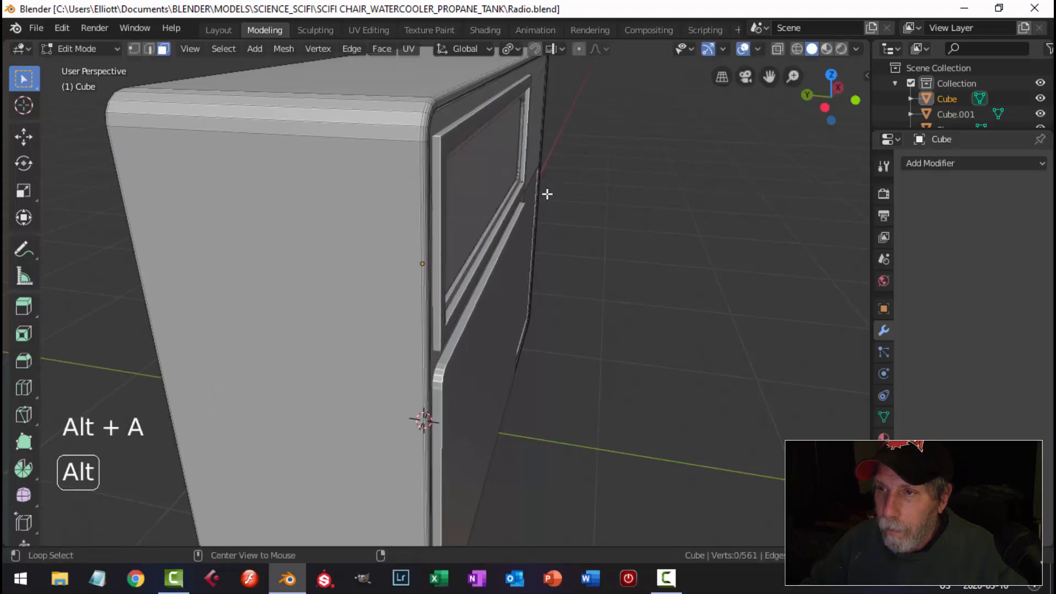
pyautogui.press('Tab')
pyautogui.hotkey('alt', 'a')
# Select the front face of the large lower panel and nudge it slightly along Y
pyautogui.moveTo(583, 217); pyautogui.dragTo(421, 252, button='middle')
pyautogui.scroll(-2, 461, 224)
pyautogui.scroll(-1, 389, 213)
pyautogui.scroll(2, 421, 247)
pyautogui.moveTo(421, 252)
pyautogui.mouseDown(button='middle')
pyautogui.moveTo(417, 260)
pyautogui.moveTo(419, 248)
pyautogui.mouseUp(button='middle')
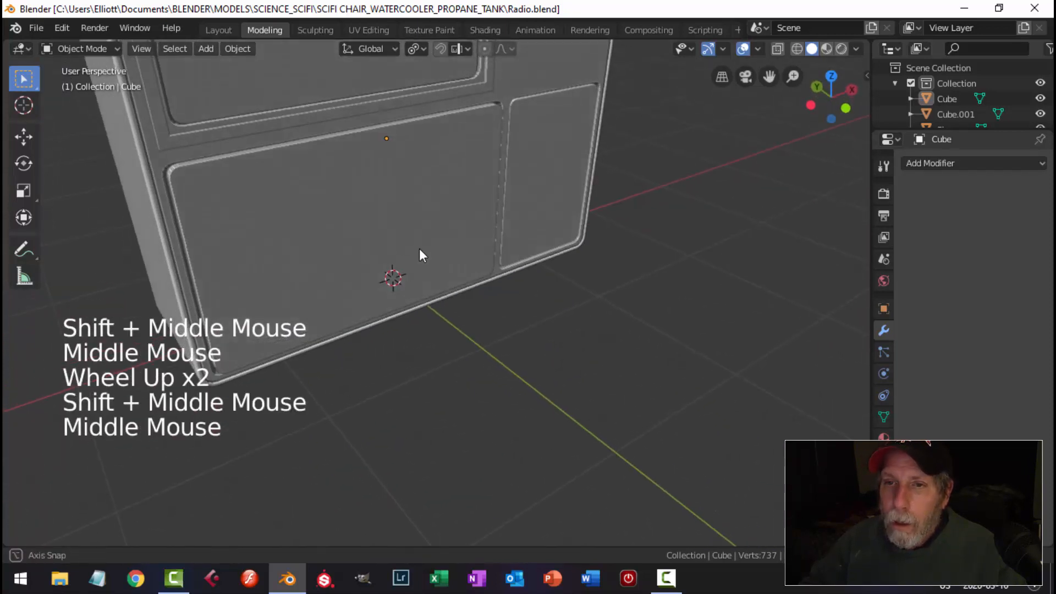
pyautogui.click(306, 221)
pyautogui.moveTo(306, 221); pyautogui.dragTo(398, 202, button='middle')
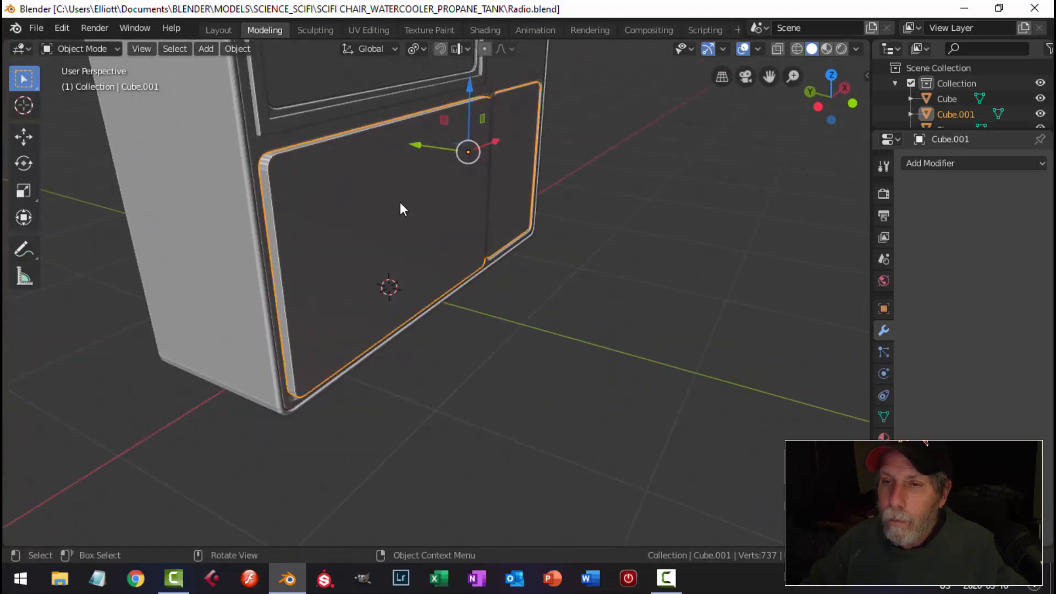
pyautogui.press('Tab')
pyautogui.click(491, 189)
pyautogui.moveTo(491, 188); pyautogui.dragTo(510, 215, button='middle')
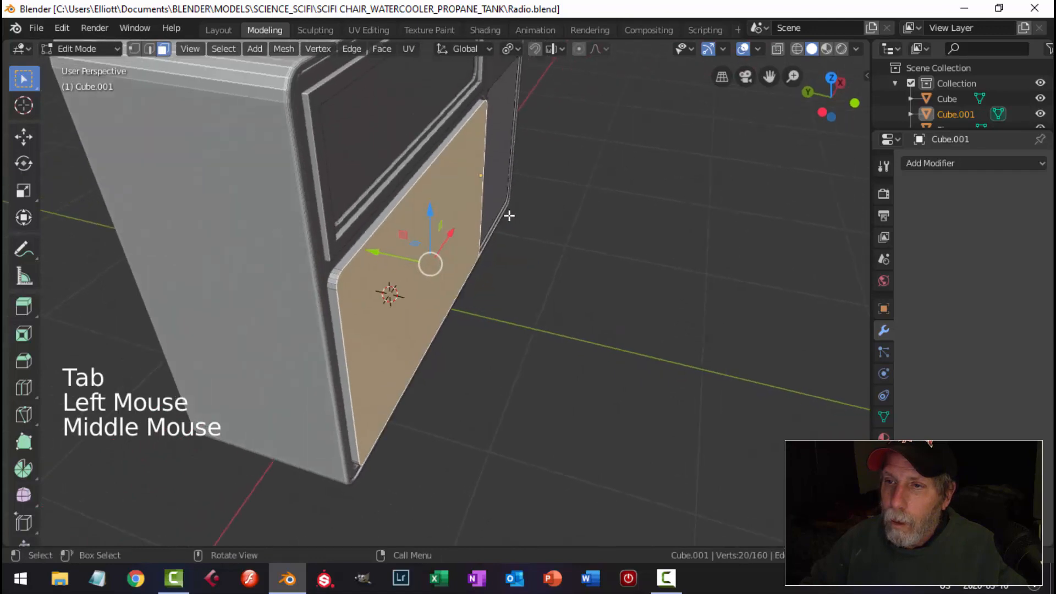
pyautogui.moveTo(371, 251); pyautogui.dragTo(371, 248)
# Scale the large lower panel's front face down slightly so the panel's sides taper
pyautogui.moveTo(535, 243); pyautogui.dragTo(529, 71, button='middle')
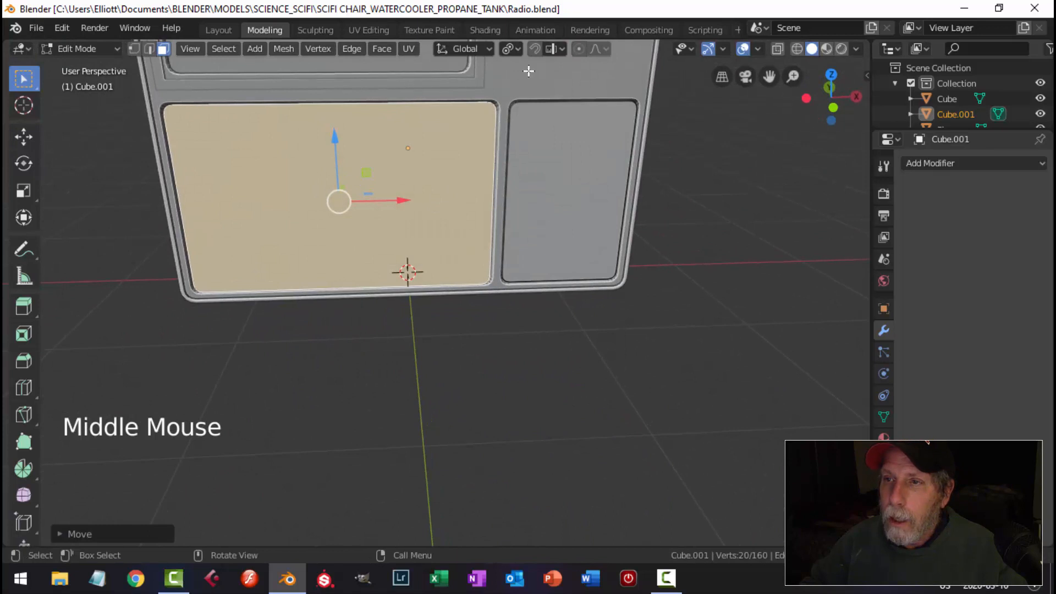
pyautogui.press('s')
pyautogui.click(566, 148)
pyautogui.hotkey('alt', 'a')
pyautogui.press('Tab')
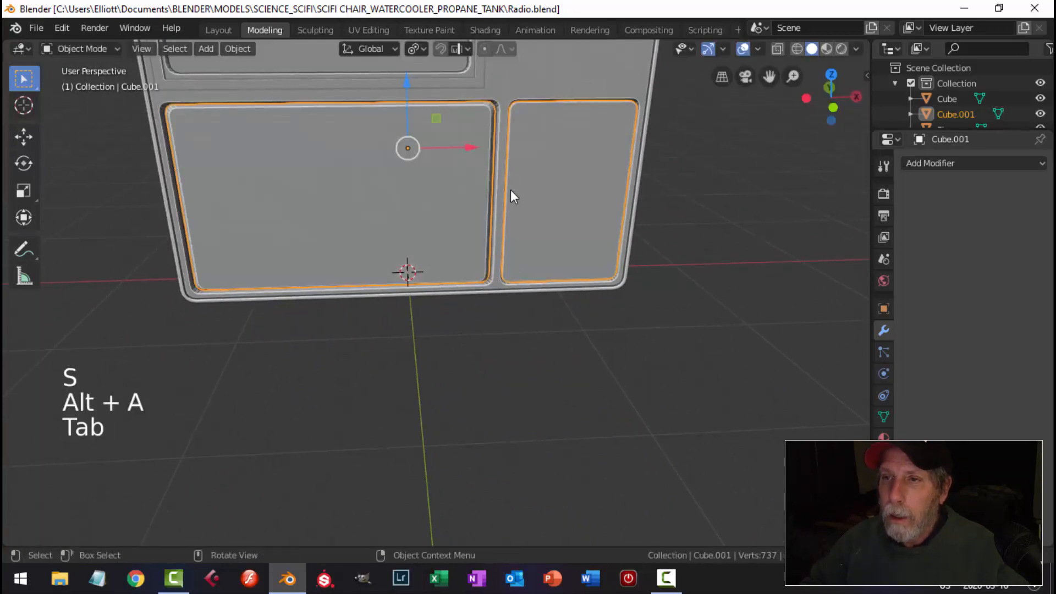
# Restart the Screencast Keys display
pyautogui.hotkey('alt', 'a')
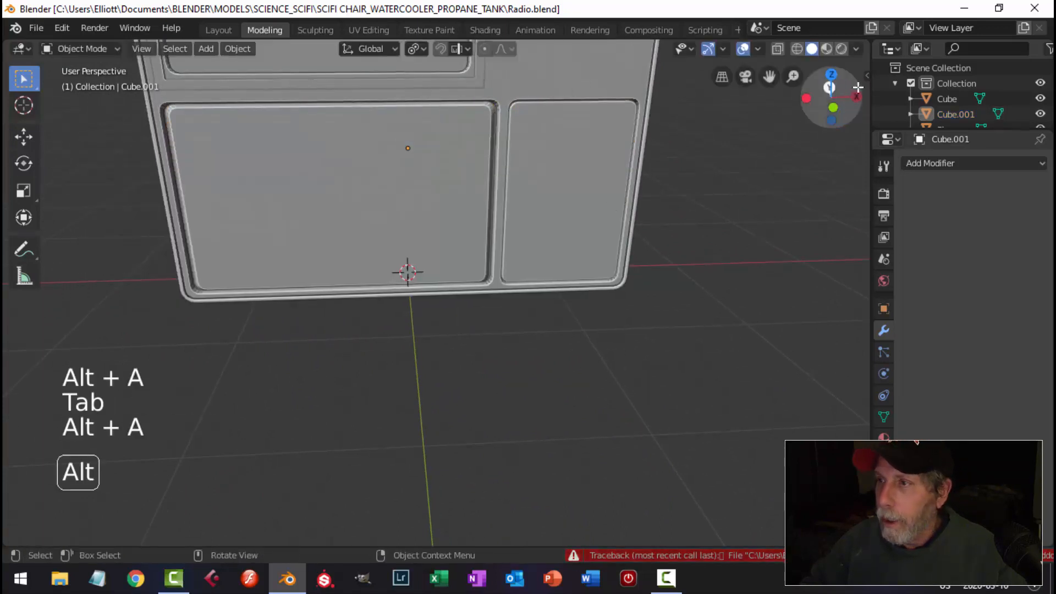
pyautogui.press('n')
pyautogui.click(724, 68)
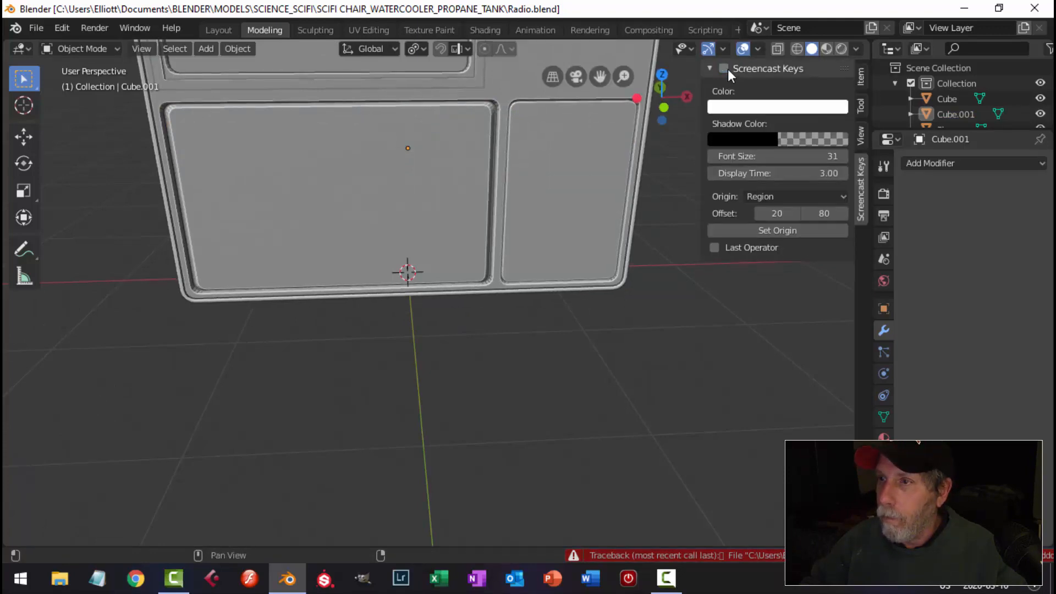
pyautogui.press('n')
# Bevel the front edge loop of the large lower panel by a small width with 4 segments
pyautogui.moveTo(682, 258); pyautogui.dragTo(559, 246, button='middle')
pyautogui.scroll(-2, 550, 247)
pyautogui.moveTo(496, 250); pyautogui.dragTo(513, 234, button='middle')
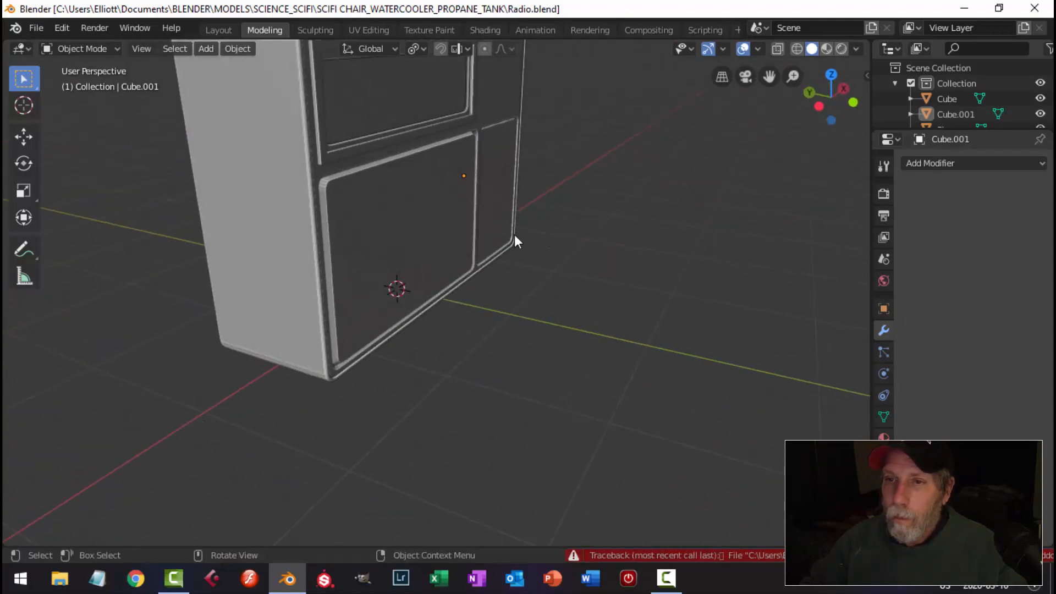
pyautogui.scroll(2, 429, 231)
pyautogui.scroll(1, 429, 231)
pyautogui.keyDown('shift'); pyautogui.moveTo(366, 150); pyautogui.dragTo(414, 240, button='middle'); pyautogui.keyUp('shift')
pyautogui.click(413, 242)
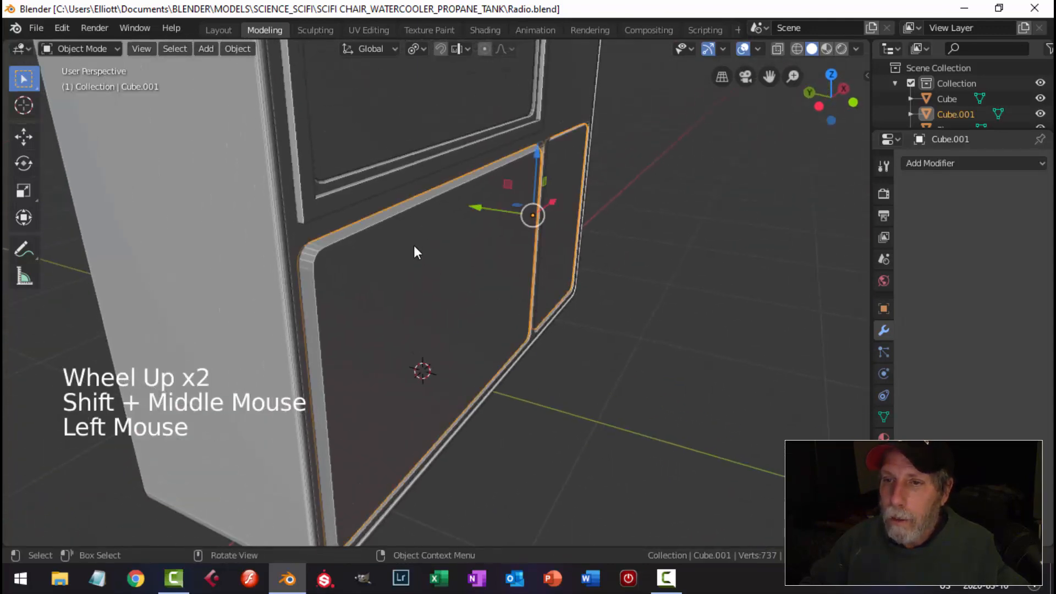
pyautogui.press('Tab')
pyautogui.press('2')
pyautogui.keyDown('alt'); pyautogui.keyDown('shift'); pyautogui.click(382, 229); pyautogui.keyUp('shift'); pyautogui.keyUp('alt')
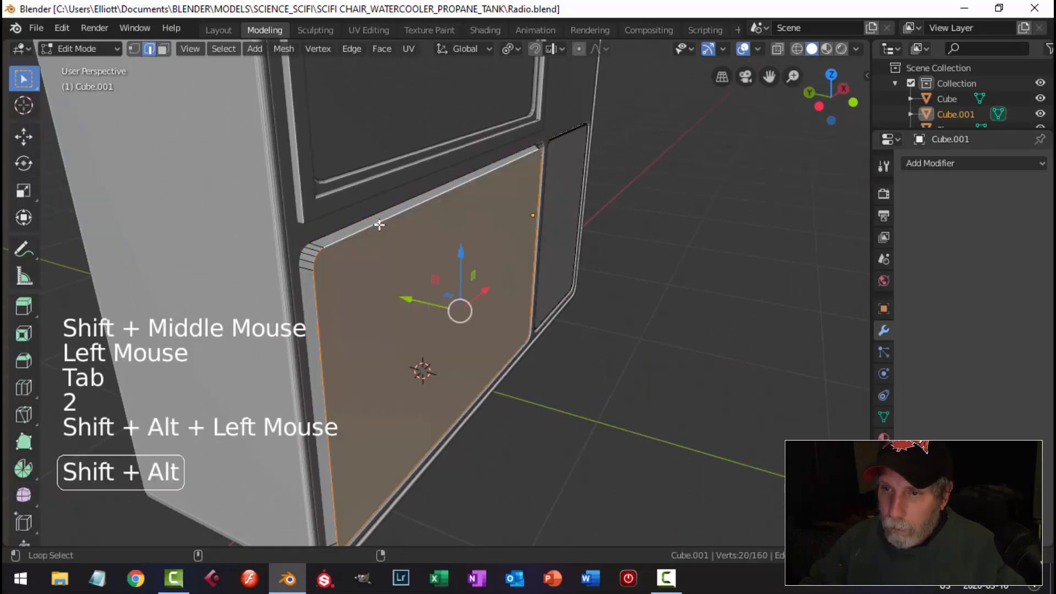
pyautogui.hotkey('ctrl', 'b')
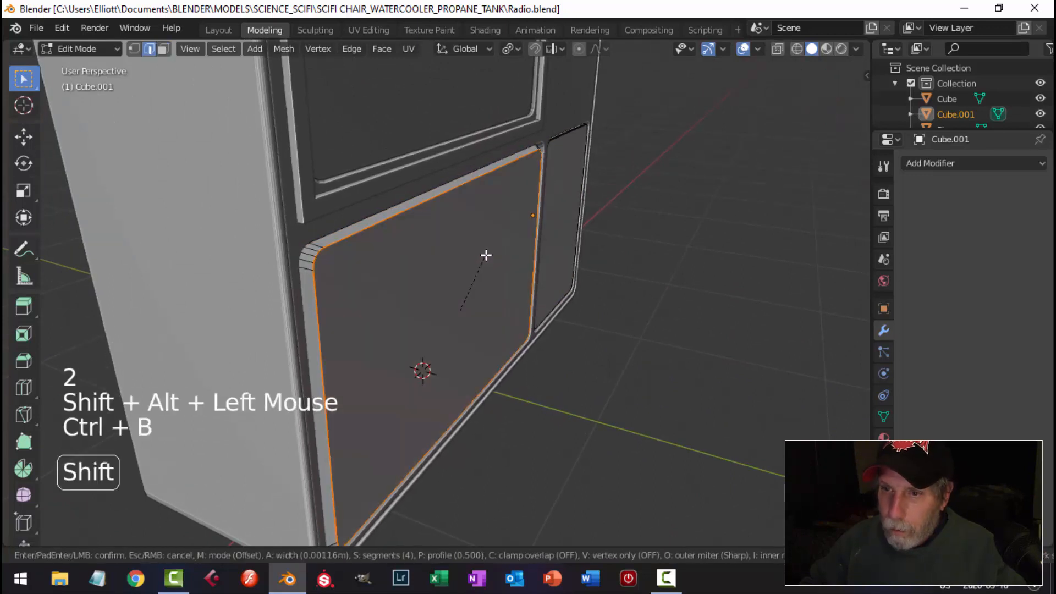
pyautogui.click(503, 239)
pyautogui.hotkey('alt', 'a')
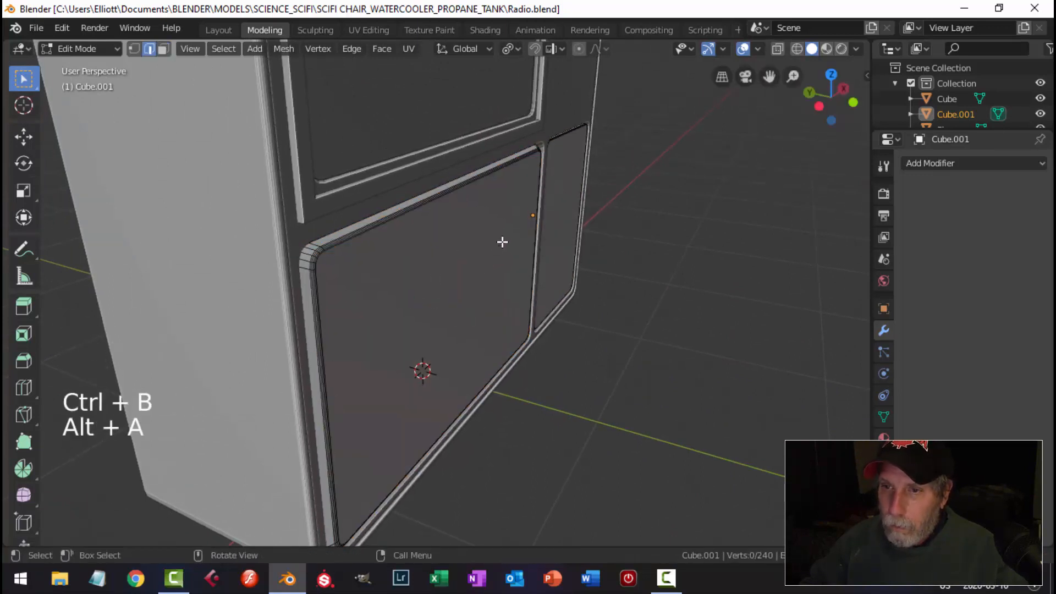
pyautogui.press('Tab')
pyautogui.hotkey('alt', 'a')
# Snap the 3D cursor to the centre of the large lower panel's front face
pyautogui.scroll(-4, 550, 300)
pyautogui.moveTo(550, 299); pyautogui.dragTo(471, 266, button='middle')
pyautogui.scroll(2, 387, 283)
pyautogui.click(541, 290)
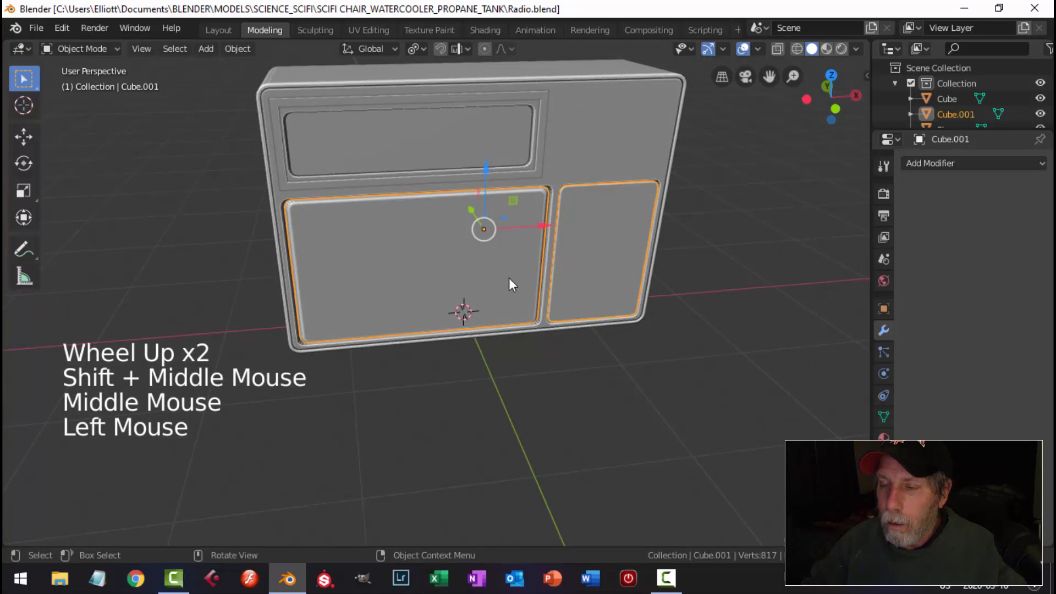
pyautogui.press('Tab')
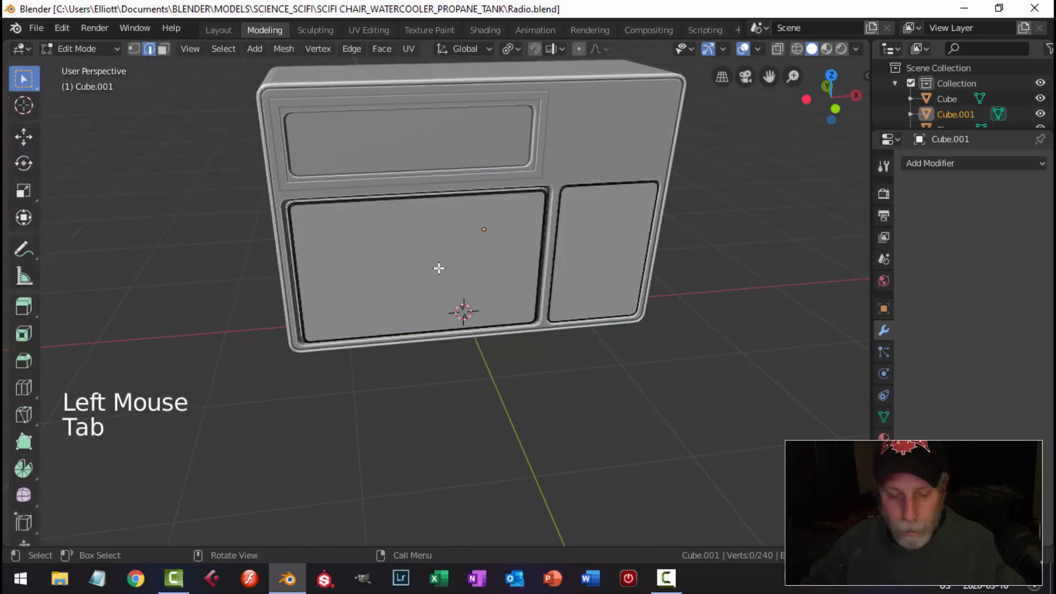
pyautogui.click(485, 269)
pyautogui.press('3')
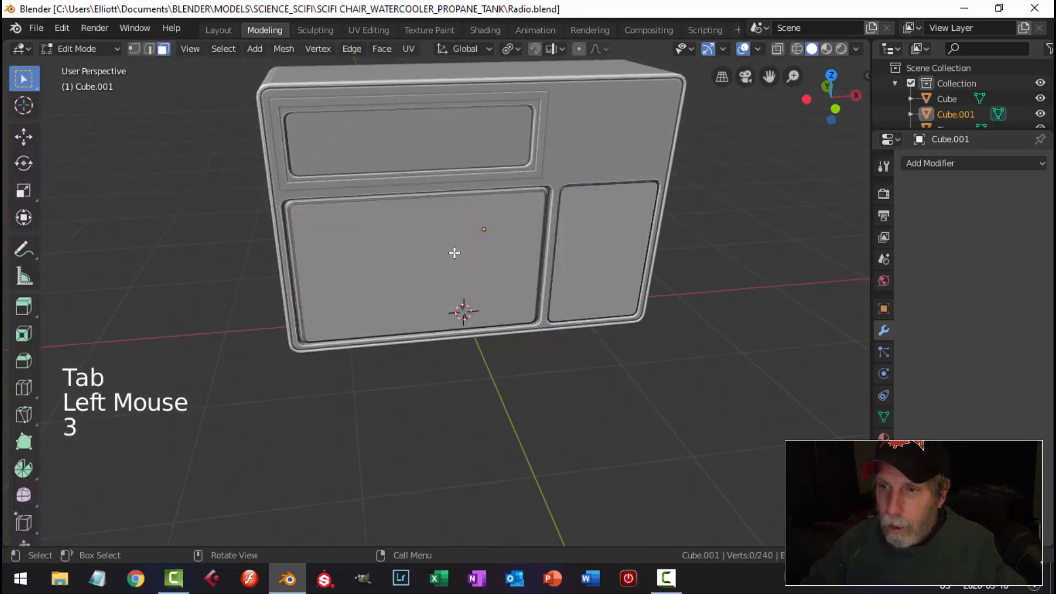
pyautogui.click(546, 266)
pyautogui.hotkey('shift', 's')
pyautogui.click(542, 354)
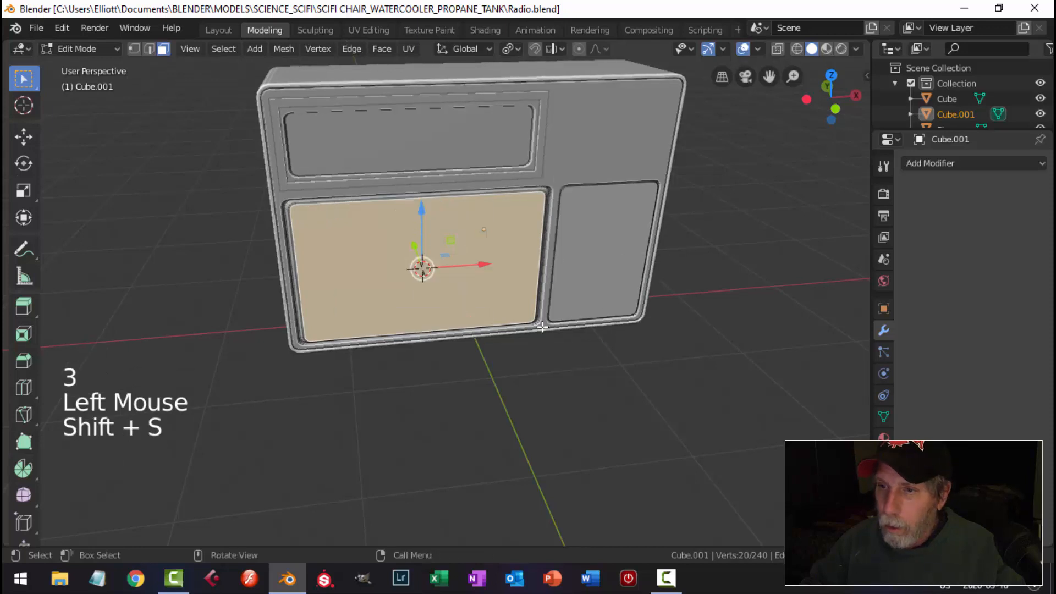
pyautogui.hotkey('alt', 'a')
pyautogui.press('Tab')
# Add a mesh cylinder at the 3D cursor from the front view
pyautogui.scroll(-1, 527, 292)
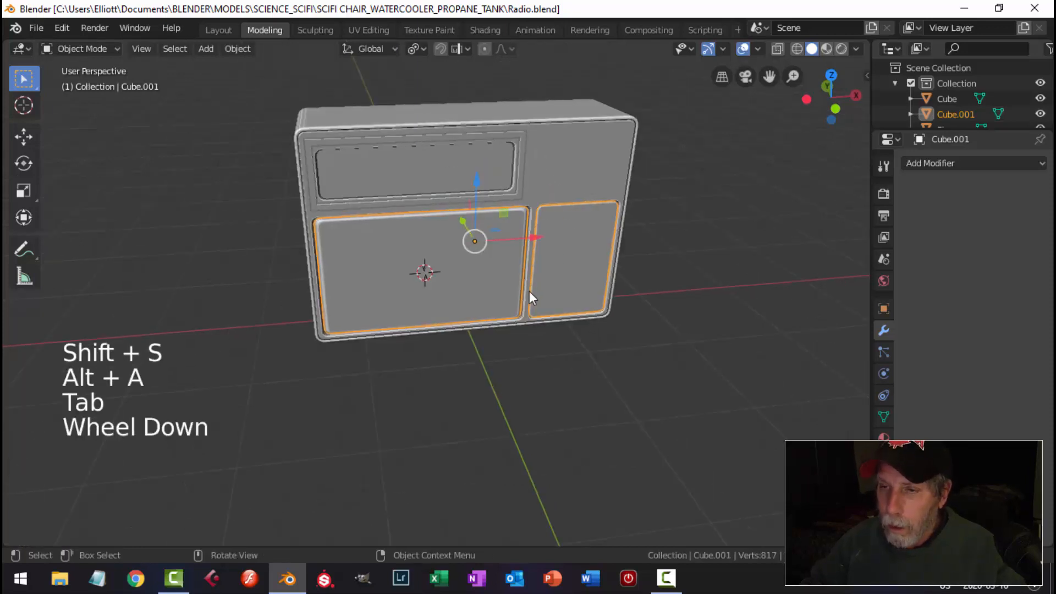
pyautogui.press('KP_1')
pyautogui.hotkey('shift', 'a')
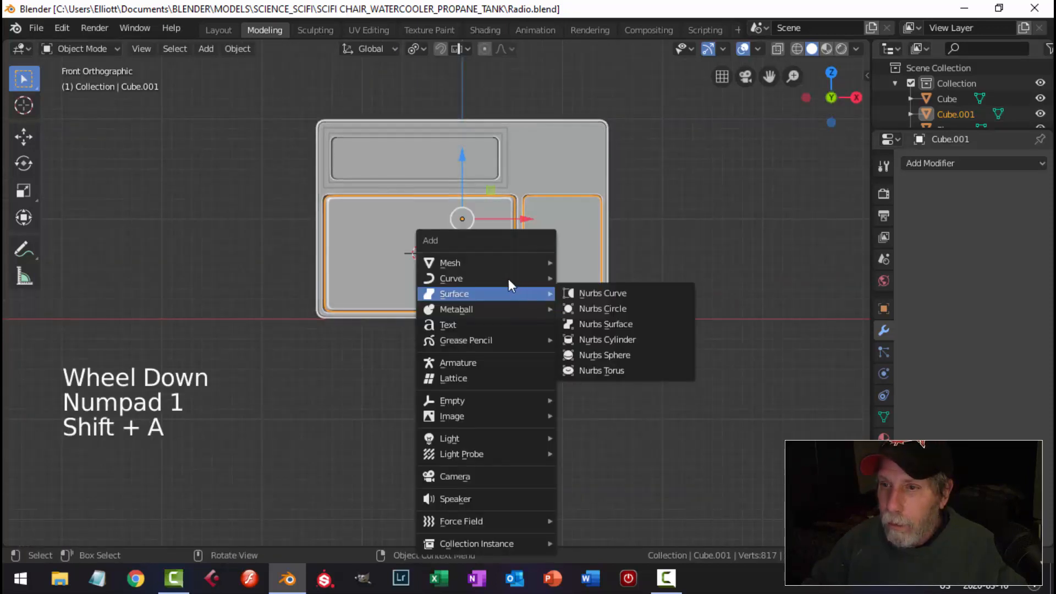
pyautogui.moveTo(510, 264)
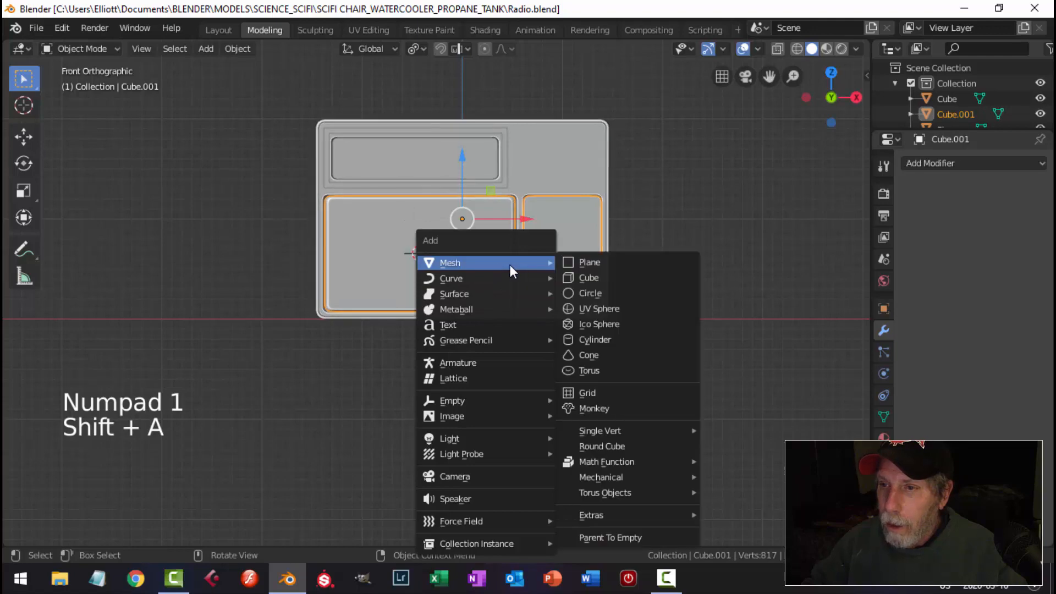
pyautogui.click(596, 337)
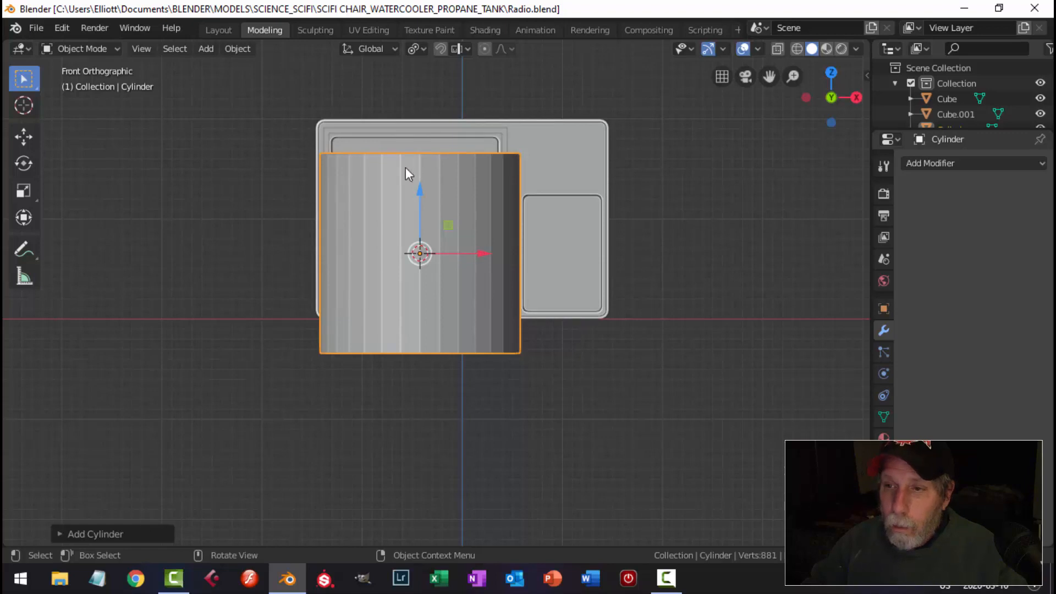
# Scale the cylinder's mesh down to a small peg and rotate it 90° about the X axis
pyautogui.moveTo(469, 204); pyautogui.dragTo(597, 226, button='middle')
pyautogui.press('Tab')
pyautogui.press('s')
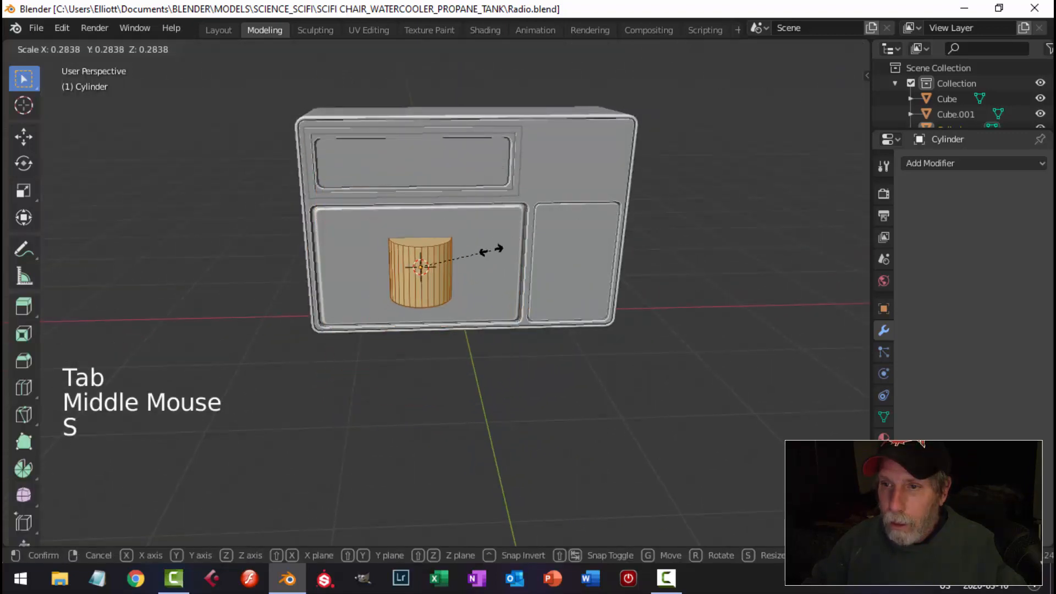
pyautogui.click(429, 272)
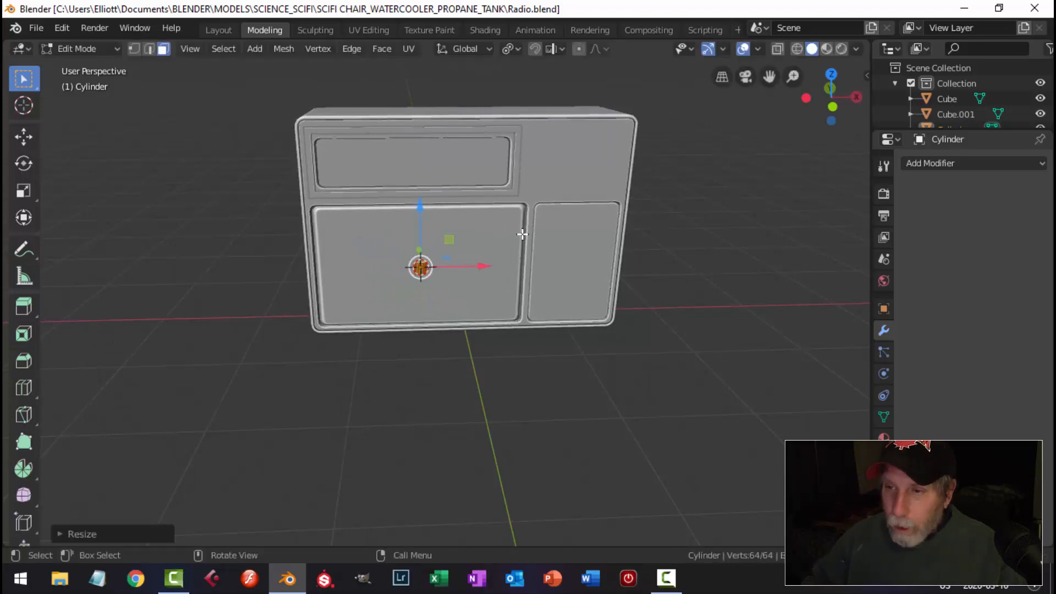
pyautogui.press('r')
pyautogui.press('x')
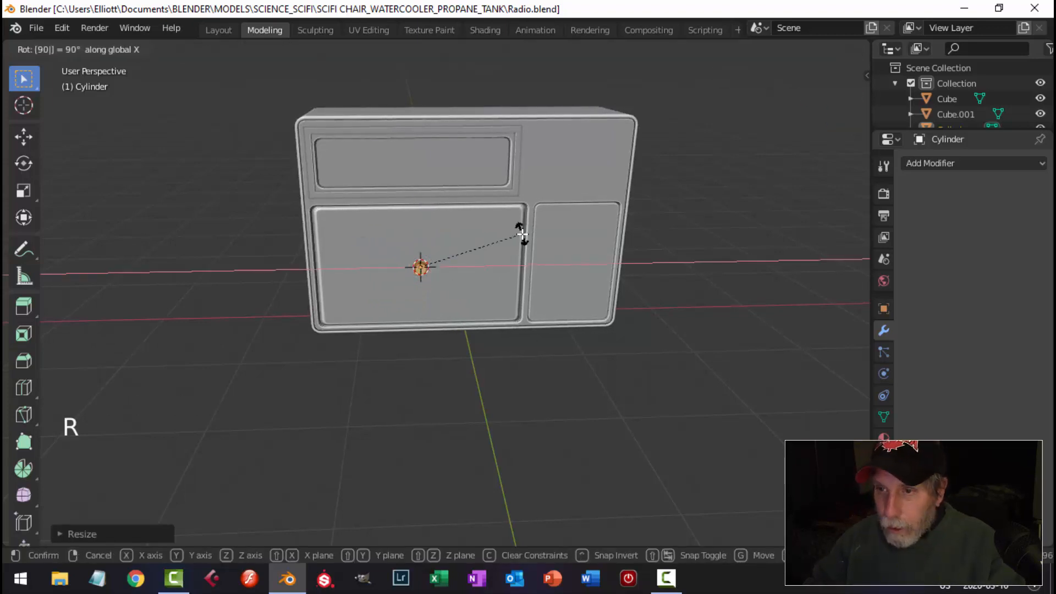
pyautogui.press('Return')
# Move the cylinder's mesh into the upper-left corner of the large lower panel and shrink it slightly
pyautogui.press('KP_1')
pyautogui.scroll(4, 522, 238)
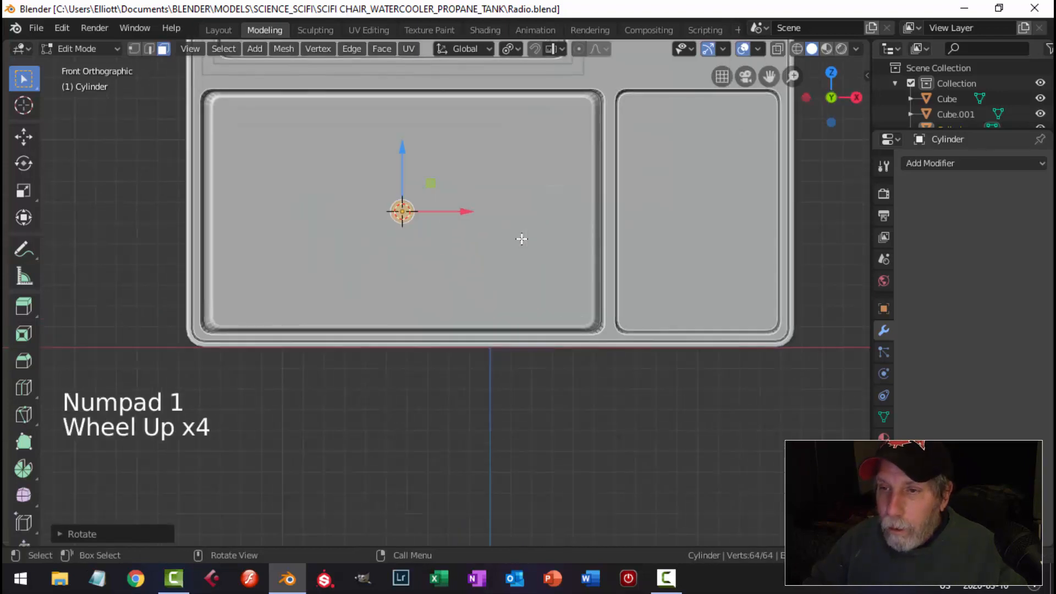
pyautogui.press('g')
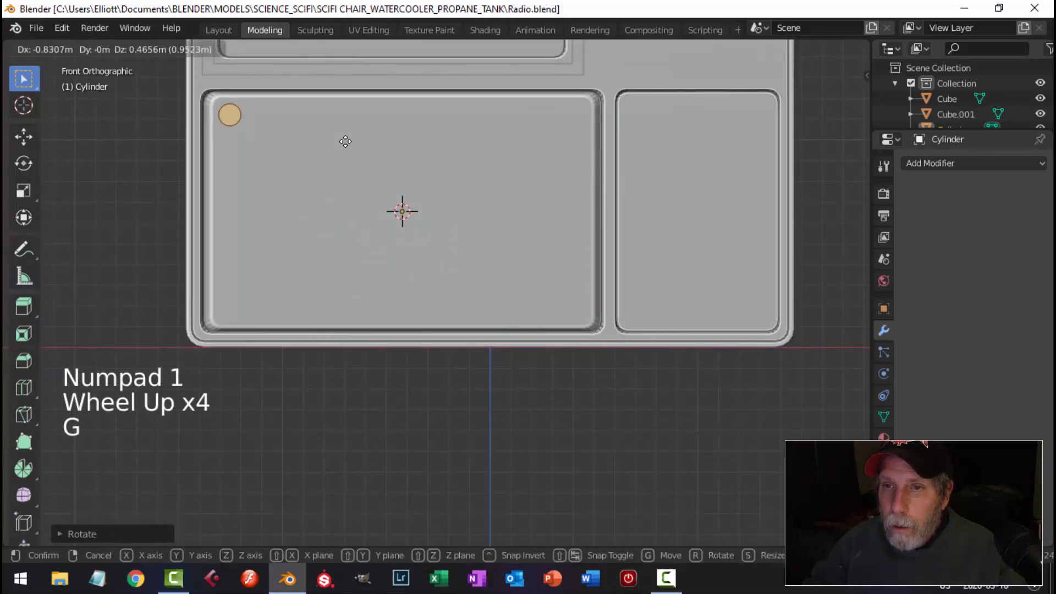
pyautogui.click(345, 141)
pyautogui.press('s')
pyautogui.click(402, 142)
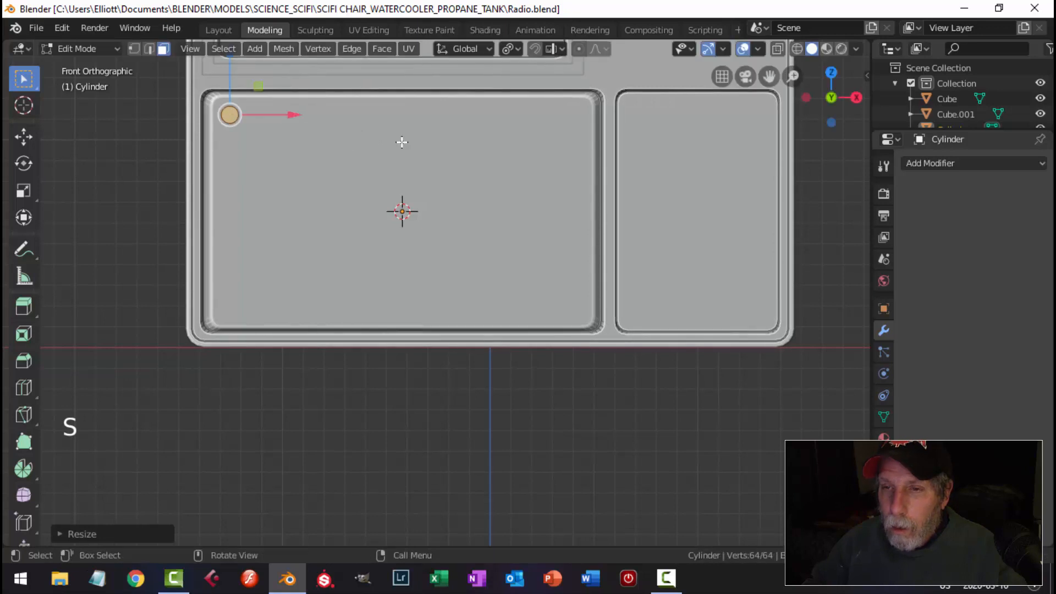
# Isolate the cylinder and the panels object by hiding everything else
pyautogui.press('Tab')
pyautogui.moveTo(348, 165); pyautogui.dragTo(306, 142, button='middle')
pyautogui.keyDown('shift'); pyautogui.click(307, 142); pyautogui.keyUp('shift')
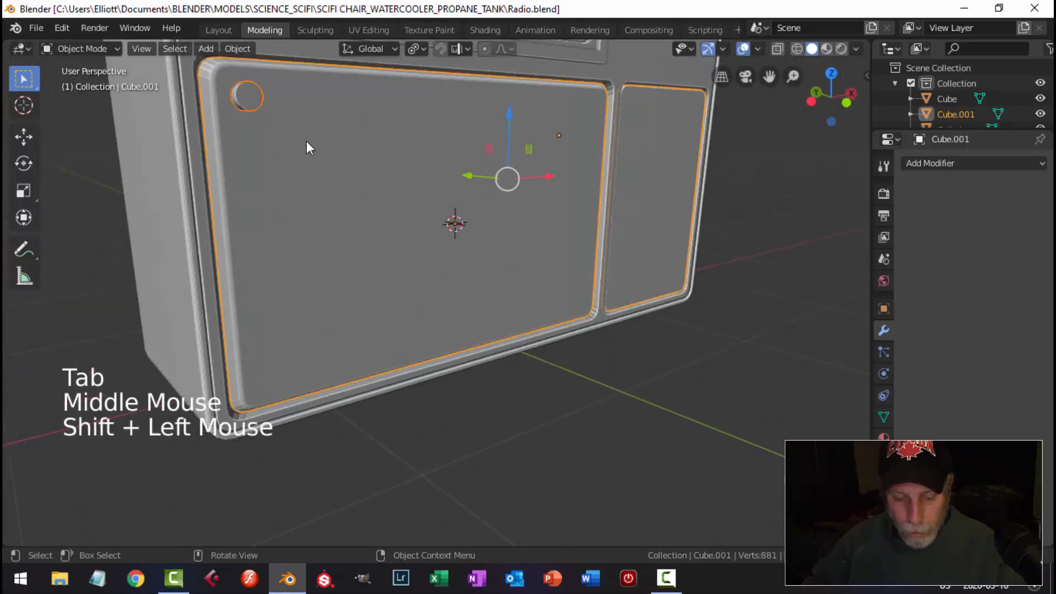
pyautogui.hotkey('shift', 'h')
# Select only the cylinder and adjust its position along Y relative to the large panel
pyautogui.moveTo(307, 143); pyautogui.dragTo(413, 186, button='middle')
pyautogui.click(550, 265)
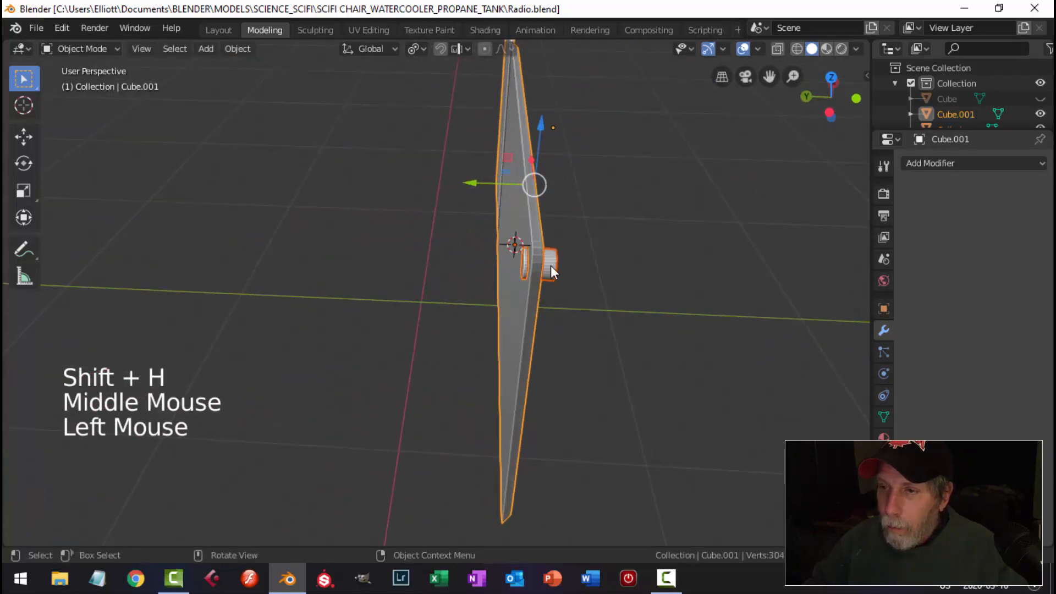
pyautogui.moveTo(550, 265); pyautogui.dragTo(483, 239)
# Add an Array modifier to the small cylinder in the large lower panel
pyautogui.moveTo(483, 240); pyautogui.dragTo(467, 226, button='middle')
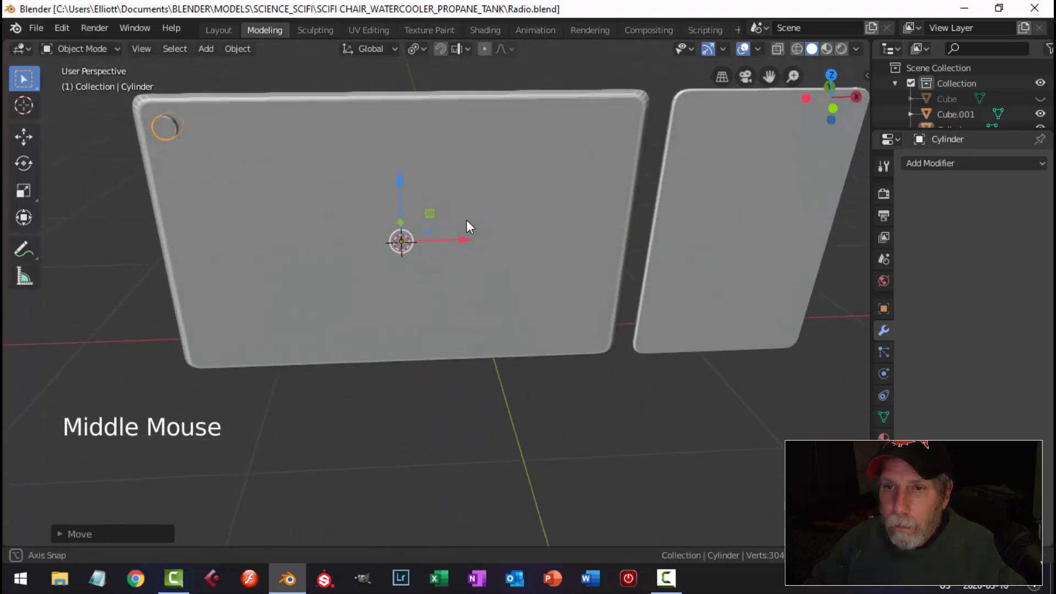
pyautogui.press('KP_1')
pyautogui.keyDown('shift'); pyautogui.moveTo(271, 183); pyautogui.dragTo(276, 191, button='middle'); pyautogui.keyUp('shift')
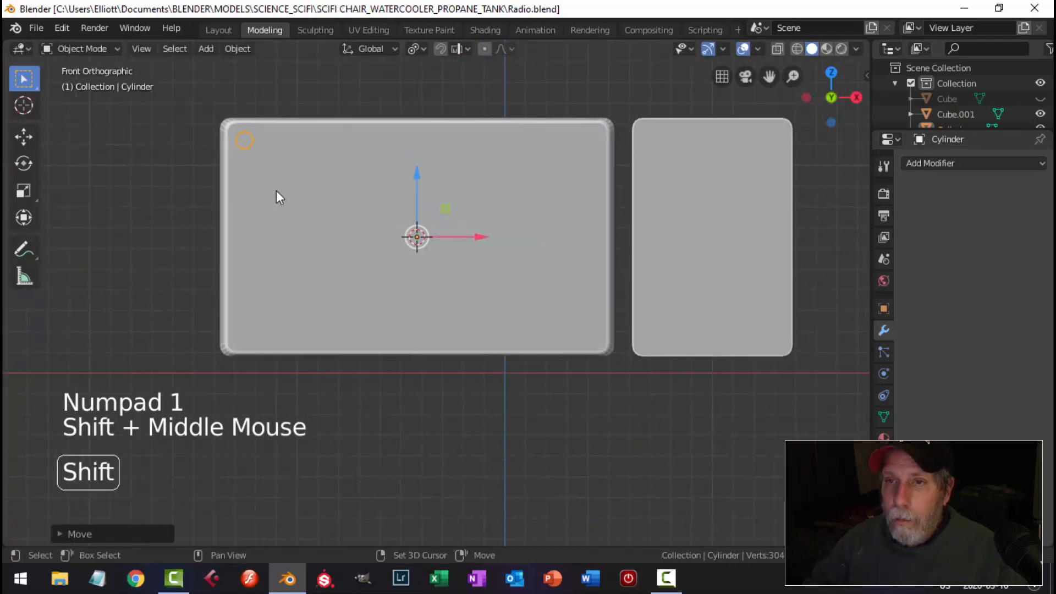
pyautogui.click(238, 49)
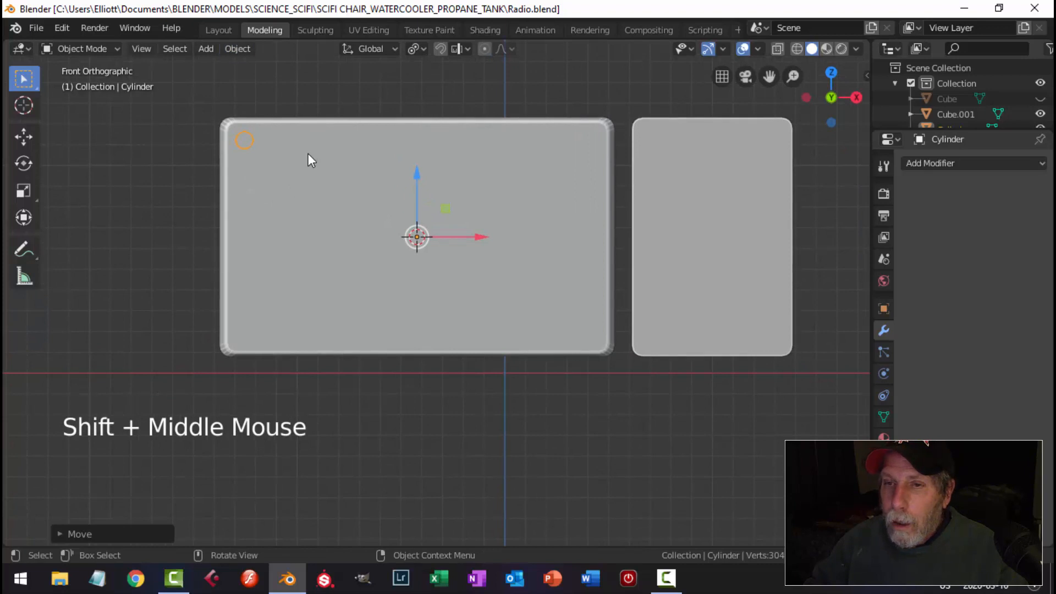
pyautogui.click(930, 163)
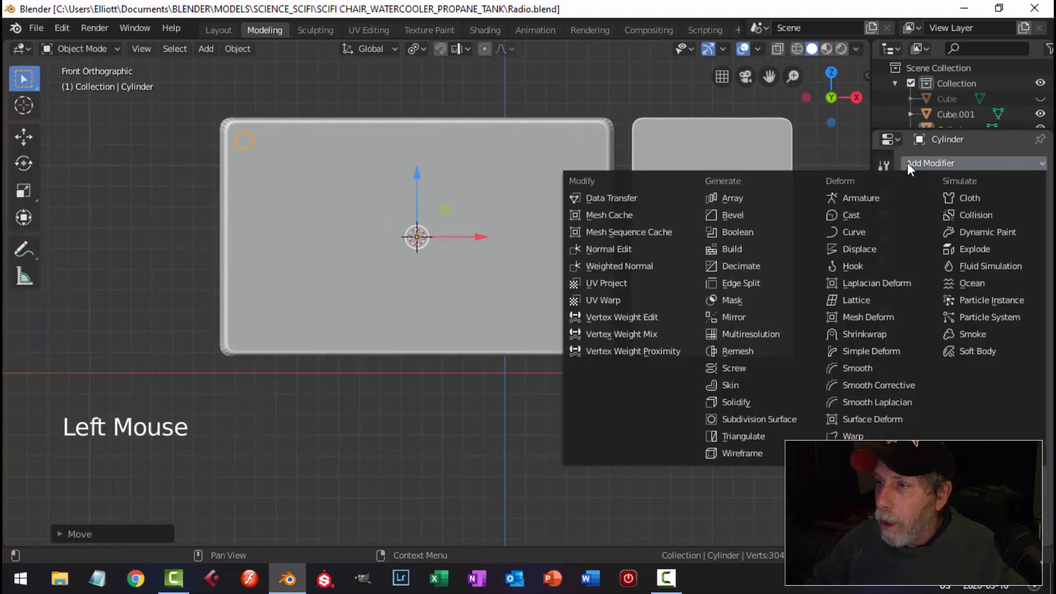
pyautogui.click(777, 198)
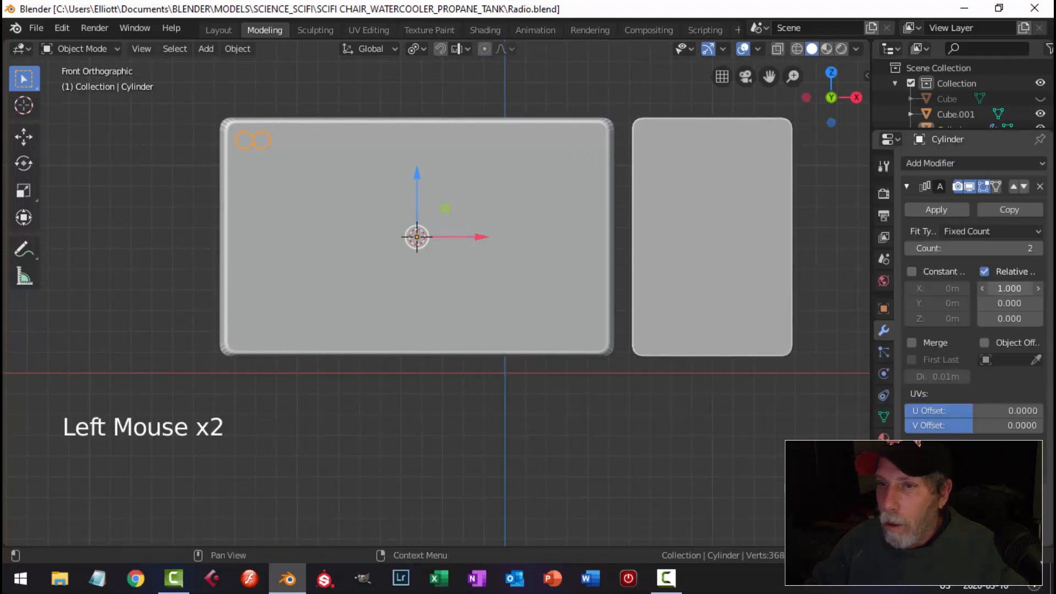
# Set the cylinder's array to a count of 16 with a relative X offset of 1.350
pyautogui.click(1038, 289)
pyautogui.click(1038, 289)
pyautogui.click(1038, 289)
pyautogui.click(1038, 289)
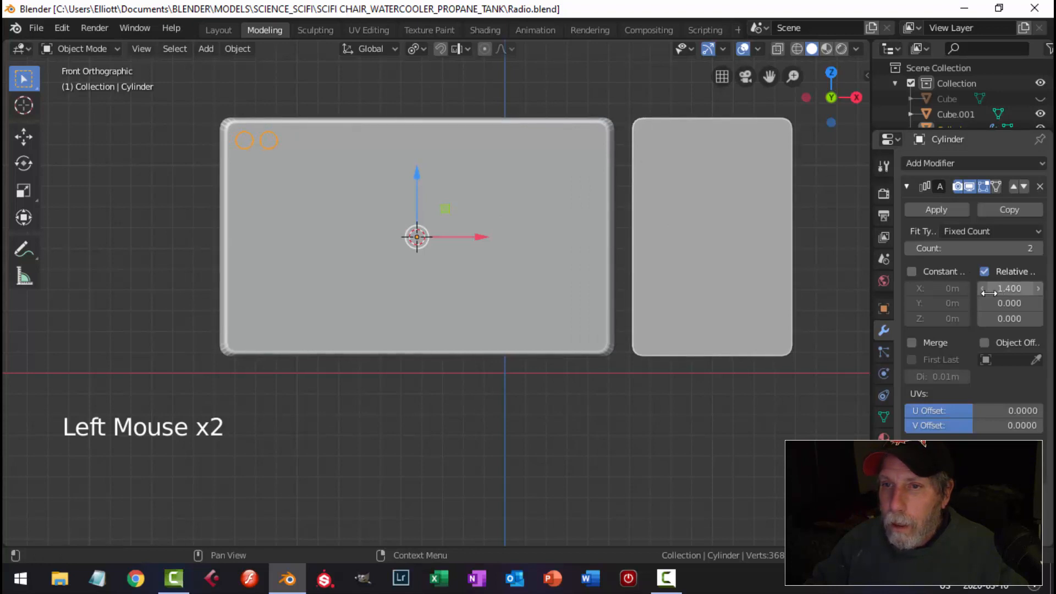
pyautogui.keyDown('shift'); pyautogui.moveTo(969, 249); pyautogui.dragTo(1014, 249); pyautogui.keyUp('shift')
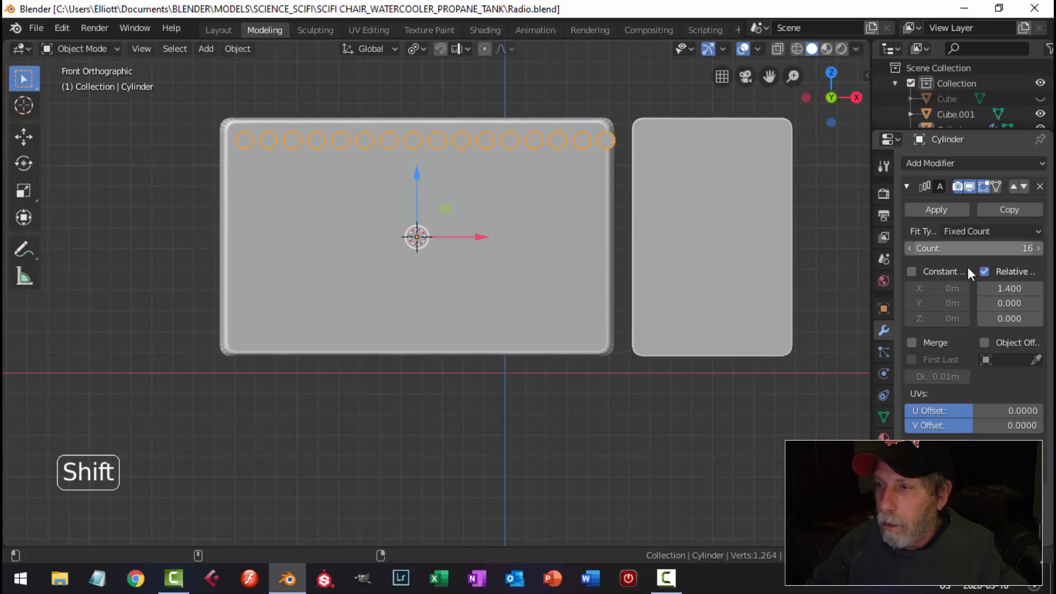
pyautogui.keyDown('shift'); pyautogui.moveTo(1012, 289); pyautogui.dragTo(1013, 290); pyautogui.keyUp('shift')
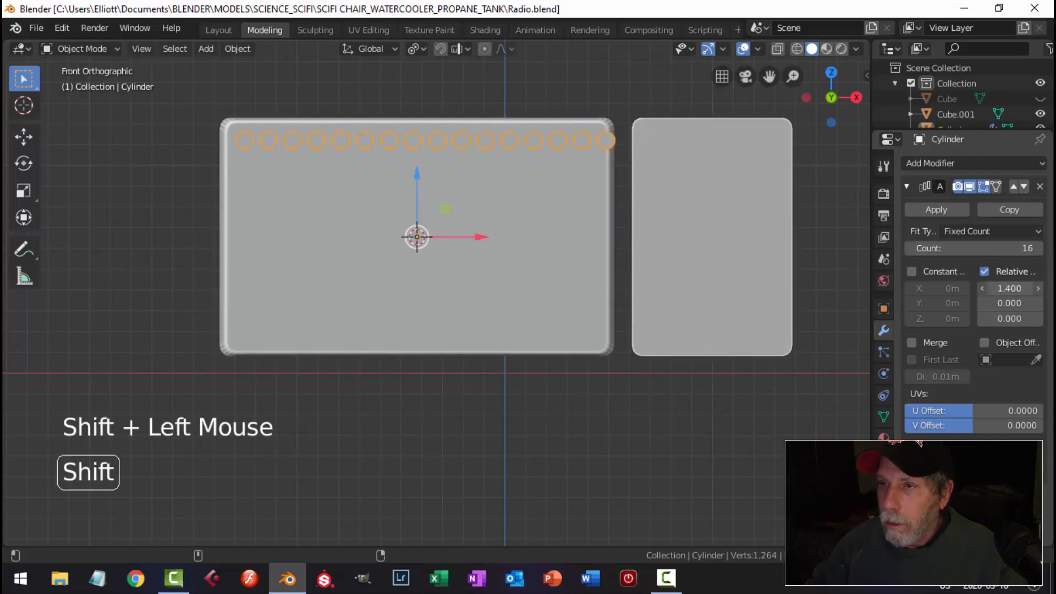
pyautogui.keyDown('shift'); pyautogui.moveTo(1011, 289); pyautogui.dragTo(1007, 289); pyautogui.keyUp('shift')
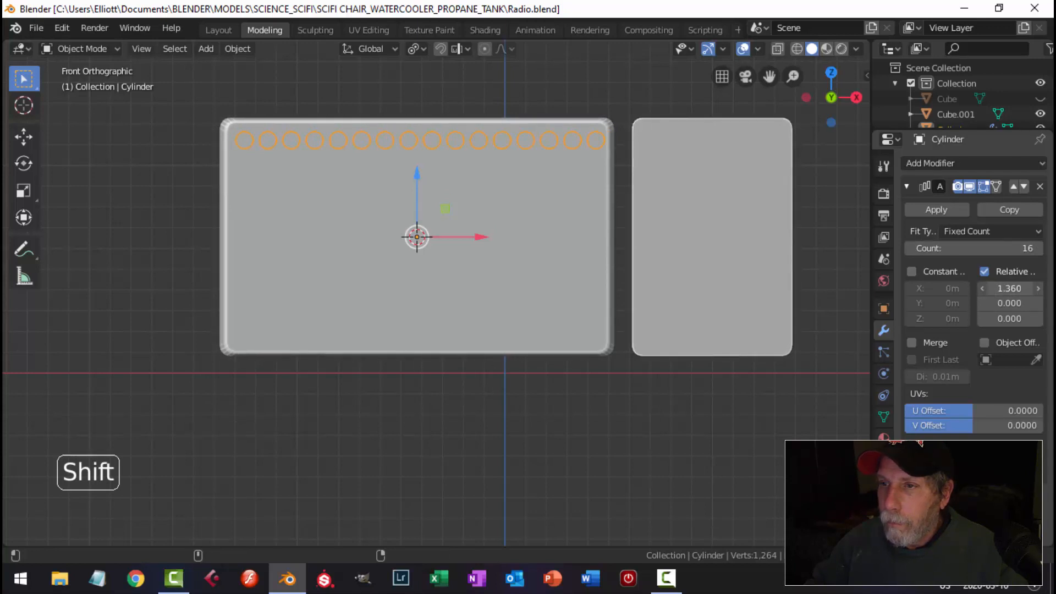
pyautogui.keyDown('shift'); pyautogui.moveTo(1010, 289); pyautogui.dragTo(1005, 289); pyautogui.keyUp('shift')
# Shift the row of pegs slightly along negative X so it sits evenly between the large panel's side edges
pyautogui.moveTo(481, 237); pyautogui.dragTo(478, 237)
pyautogui.hotkey('alt', 'a')
pyautogui.click(557, 145)
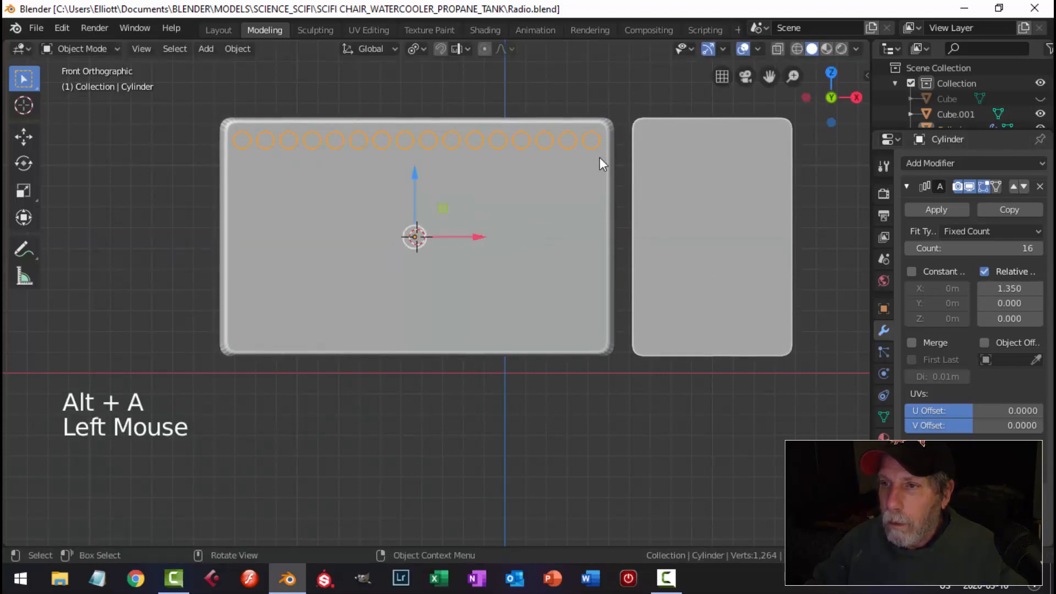
pyautogui.moveTo(600, 157); pyautogui.dragTo(577, 226, button='middle')
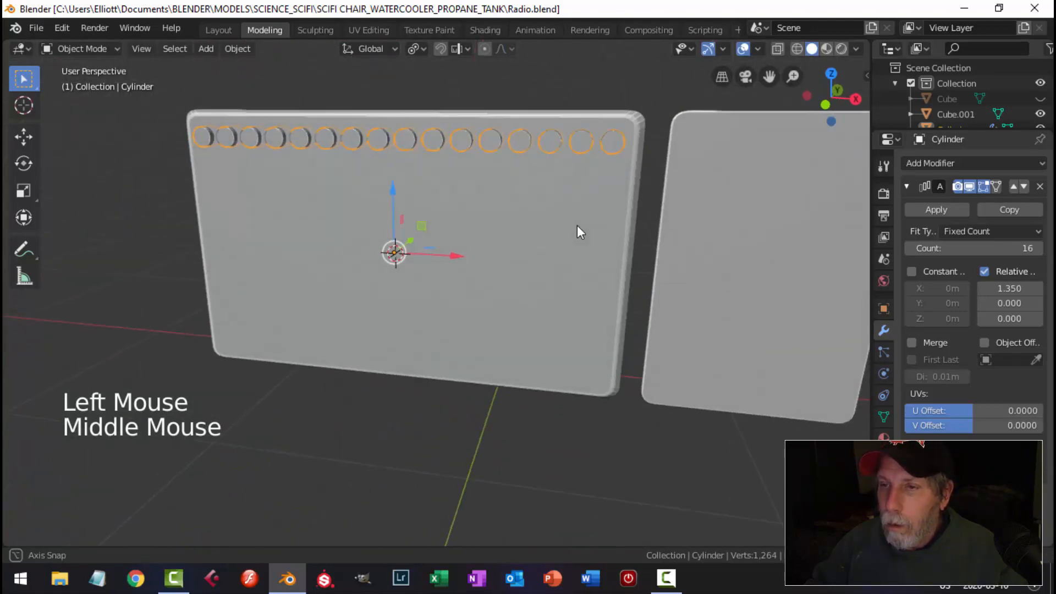
# Duplicate the cylinder's Array modifier and set the copy's relative offset to 0 in X and -1.350 in Z
pyautogui.click(1008, 209)
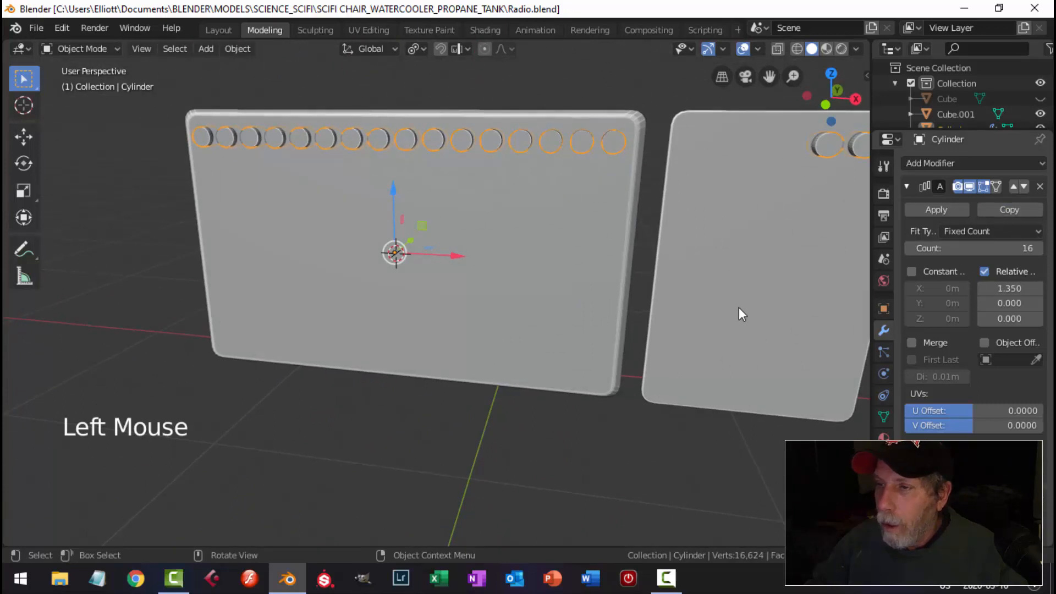
pyautogui.scroll(-2, 738, 314)
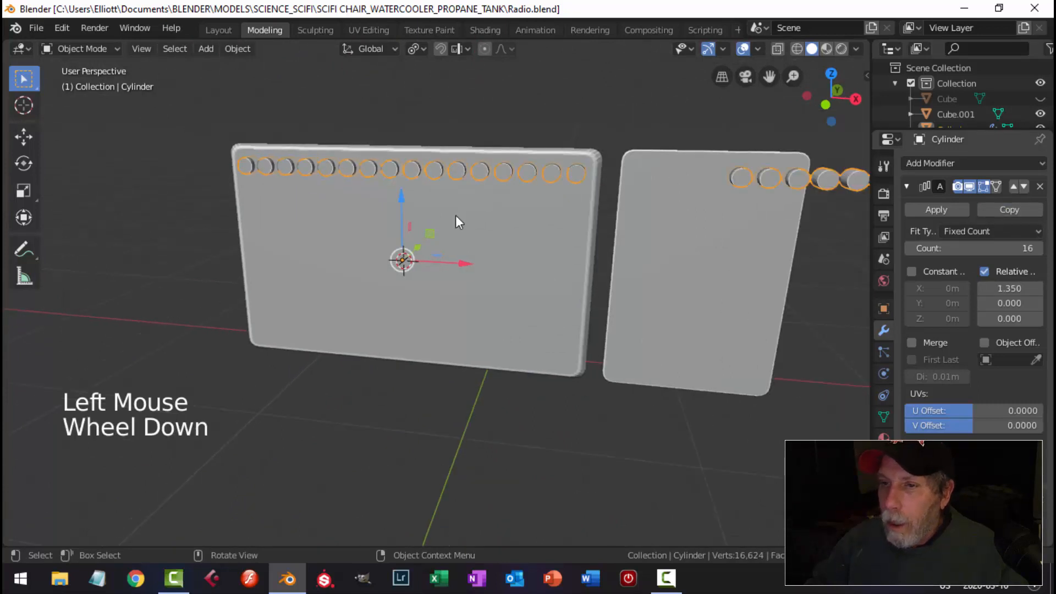
pyautogui.click(1005, 323)
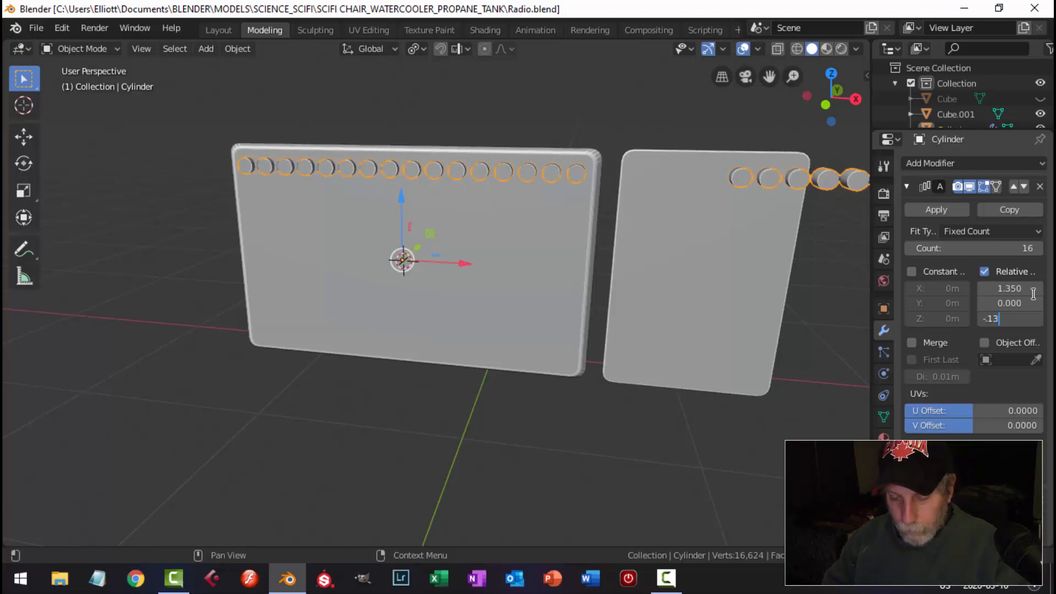
pyautogui.press('Return')
pyautogui.click(1019, 287)
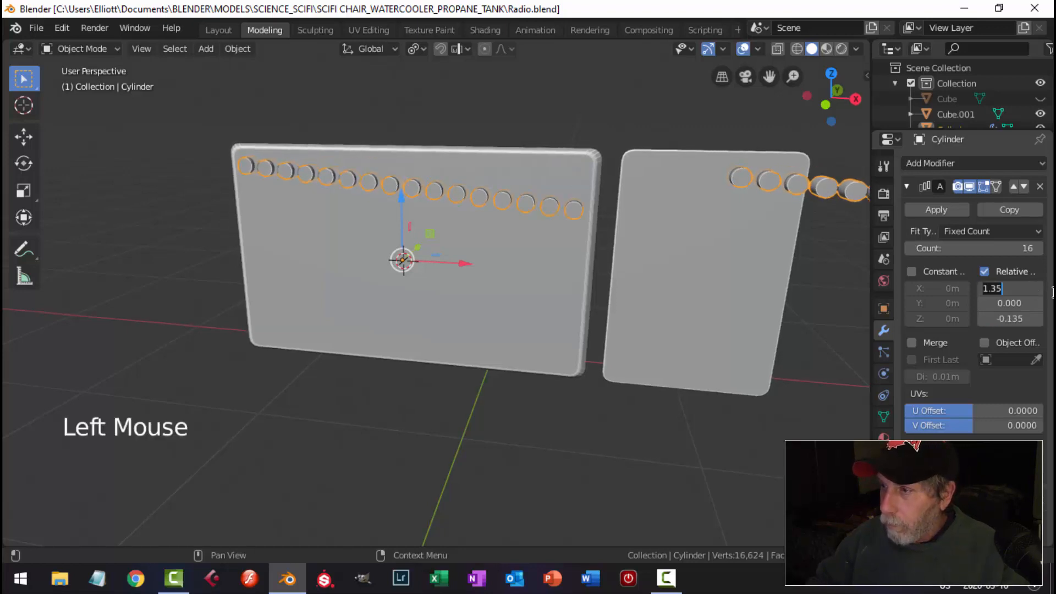
pyautogui.write('0')
pyautogui.press('Return')
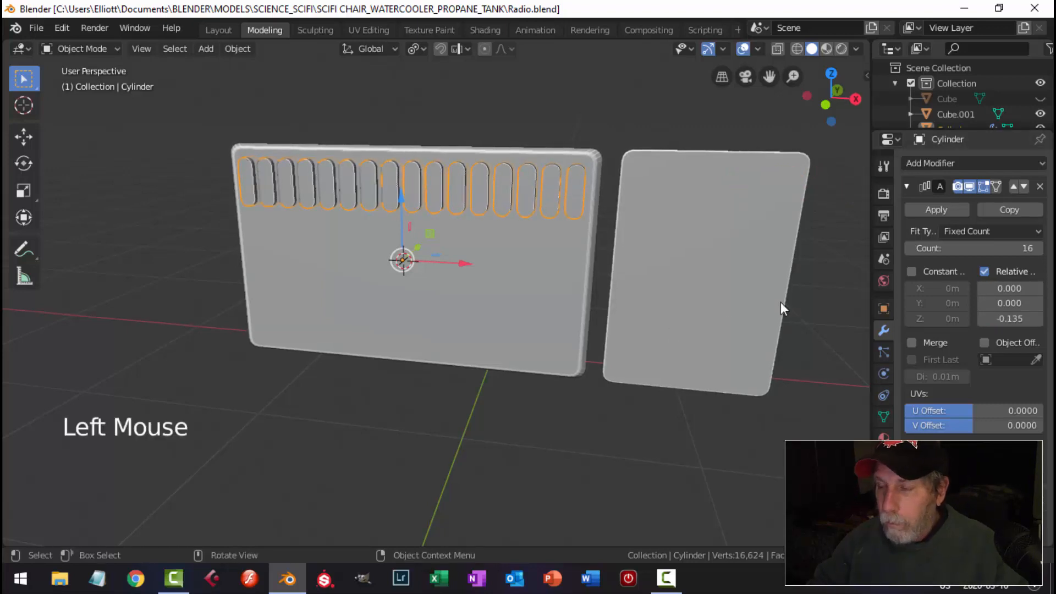
pyautogui.click(1017, 322)
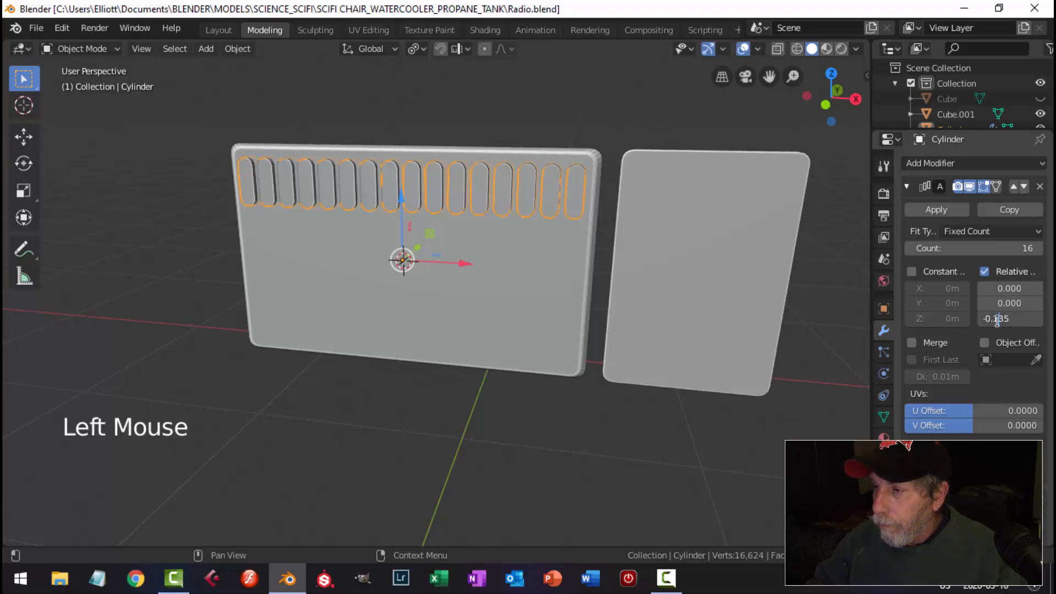
pyautogui.press('BackSpace')
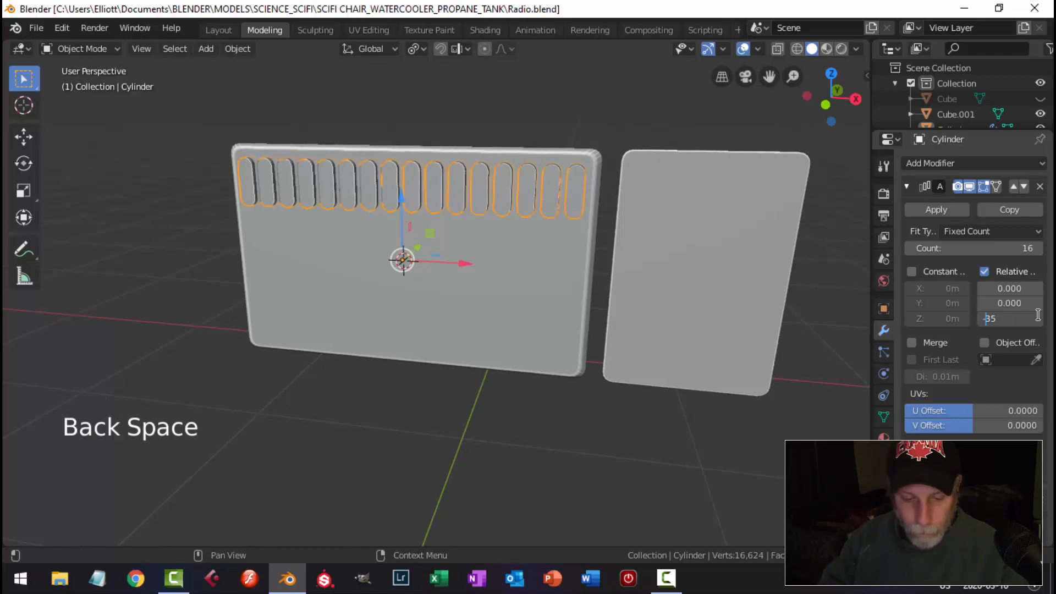
pyautogui.press('Return')
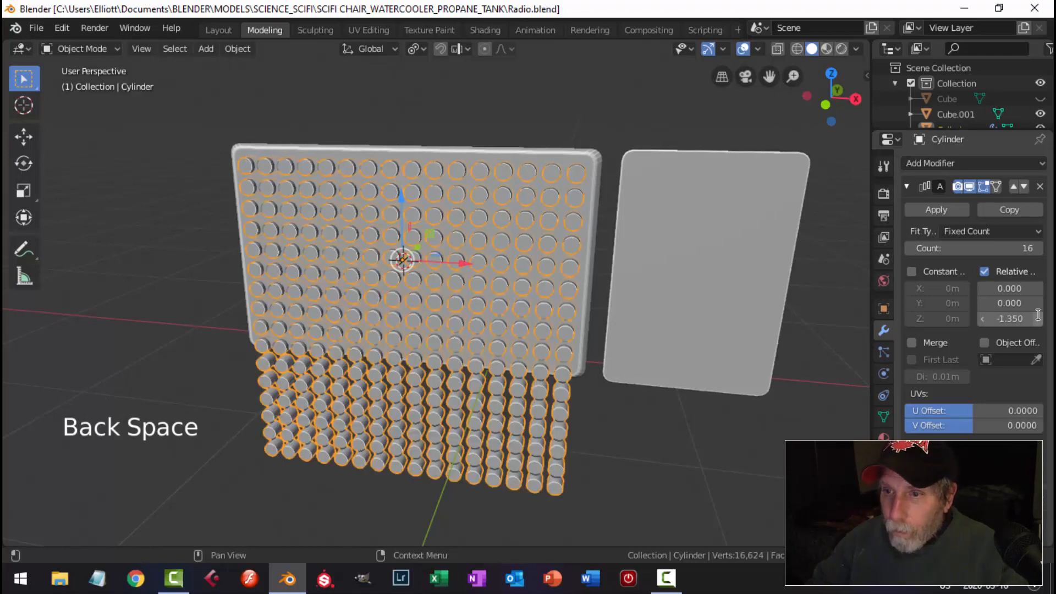
# Set the vertical array's count to 9 and lower the peg grid slightly along Z within the large panel
pyautogui.keyDown('shift'); pyautogui.moveTo(1037, 248); pyautogui.dragTo(985, 248); pyautogui.keyUp('shift')
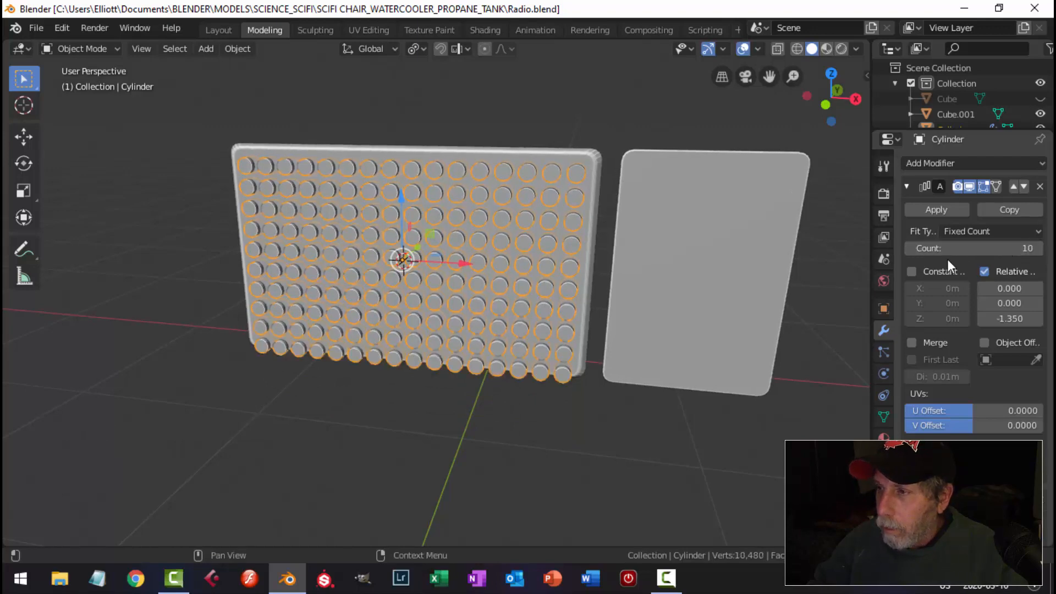
pyautogui.click(911, 250)
pyautogui.moveTo(711, 323); pyautogui.dragTo(616, 312, button='middle')
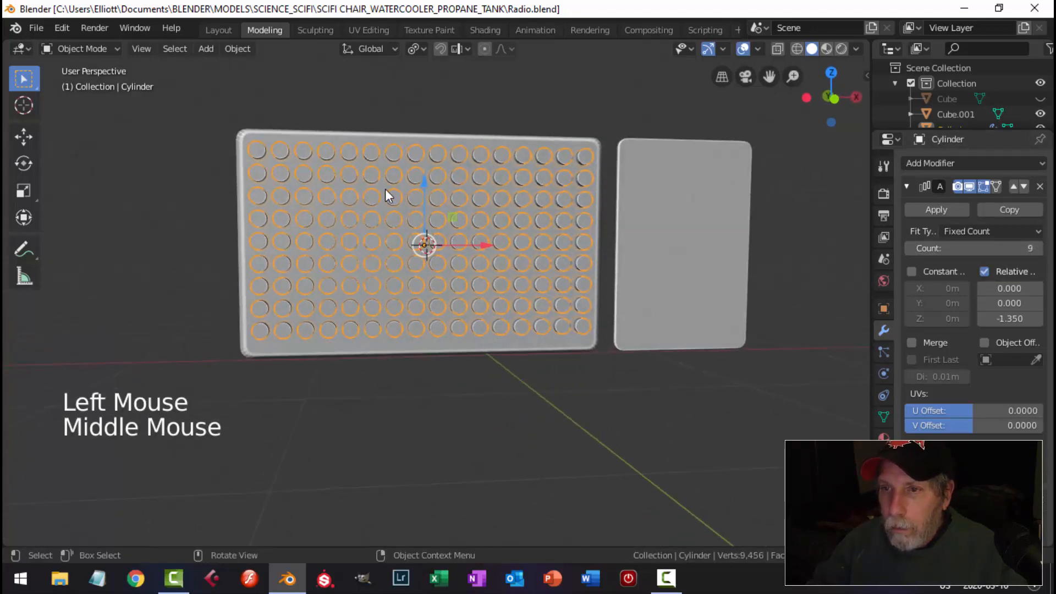
pyautogui.moveTo(425, 183); pyautogui.dragTo(425, 188)
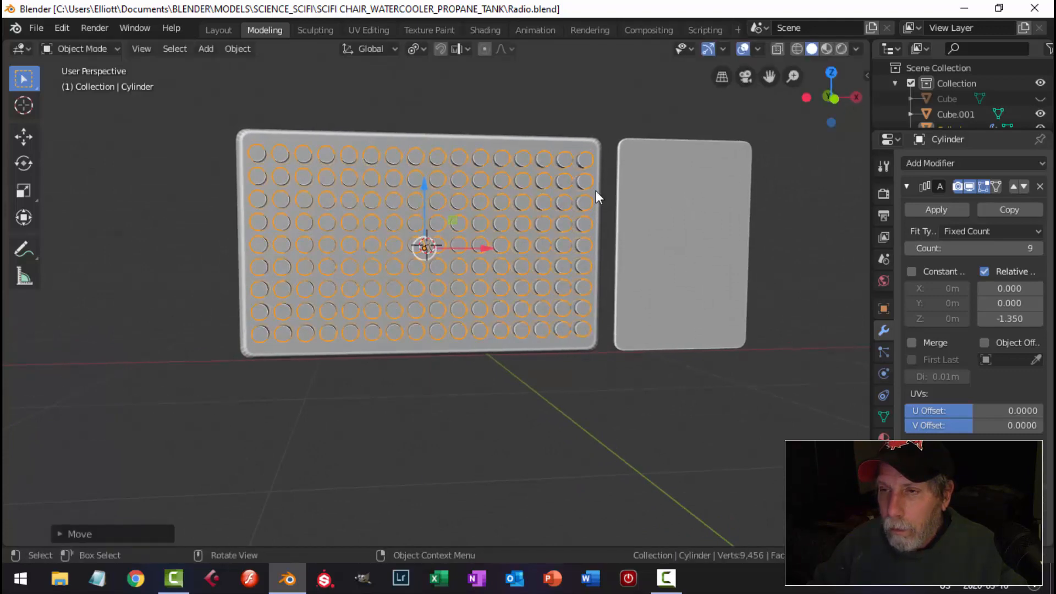
pyautogui.moveTo(596, 190); pyautogui.dragTo(576, 207, button='middle')
pyautogui.hotkey('alt', 'a')
pyautogui.scroll(-2, 570, 246)
pyautogui.scroll(-1, 570, 246)
pyautogui.moveTo(570, 246); pyautogui.dragTo(571, 291, button='middle')
# Apply both Array modifiers on the cylinder and save the file
pyautogui.click(930, 212)
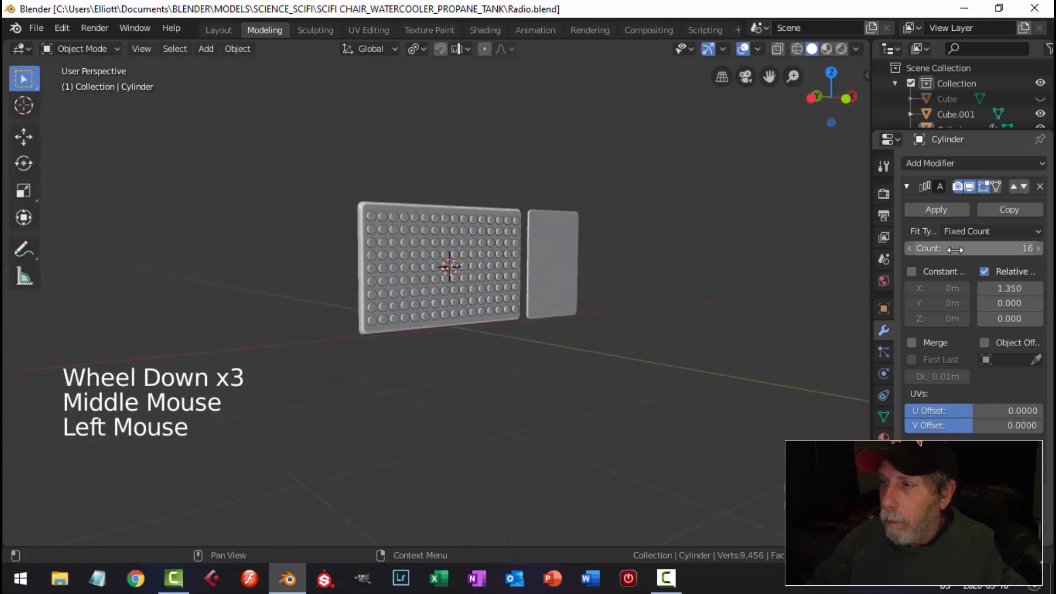
pyautogui.click(937, 213)
pyautogui.moveTo(553, 243); pyautogui.dragTo(451, 309, button='middle')
pyautogui.scroll(3, 494, 299)
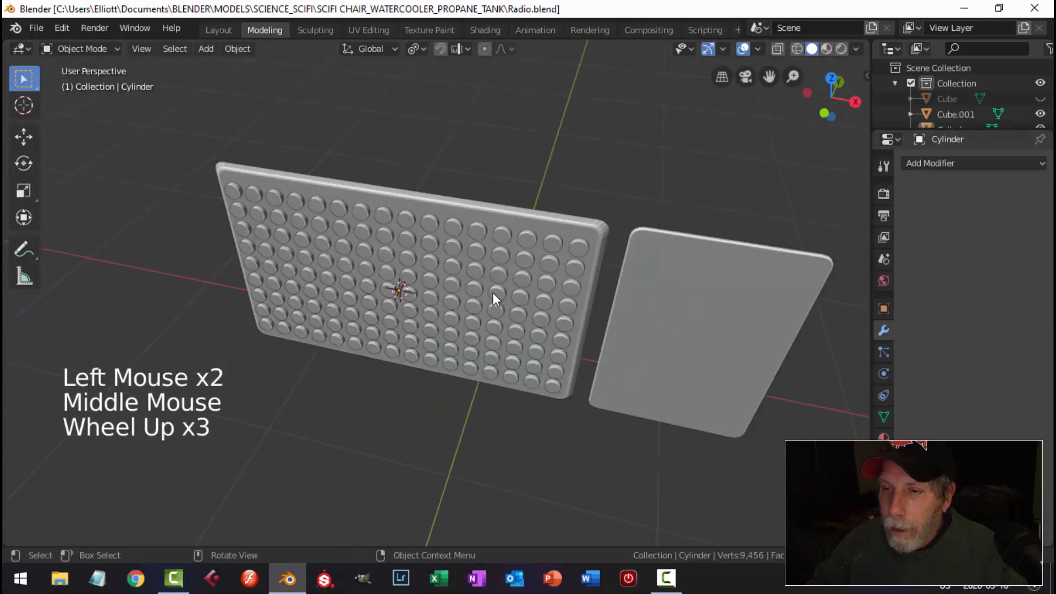
pyautogui.hotkey('ctrl', 's')
# Subtract the cylinder grid from the panels object with a Boolean Difference modifier, apply it and delete the cylinder
pyautogui.moveTo(505, 285); pyautogui.dragTo(445, 198, button='middle')
pyautogui.click(480, 198)
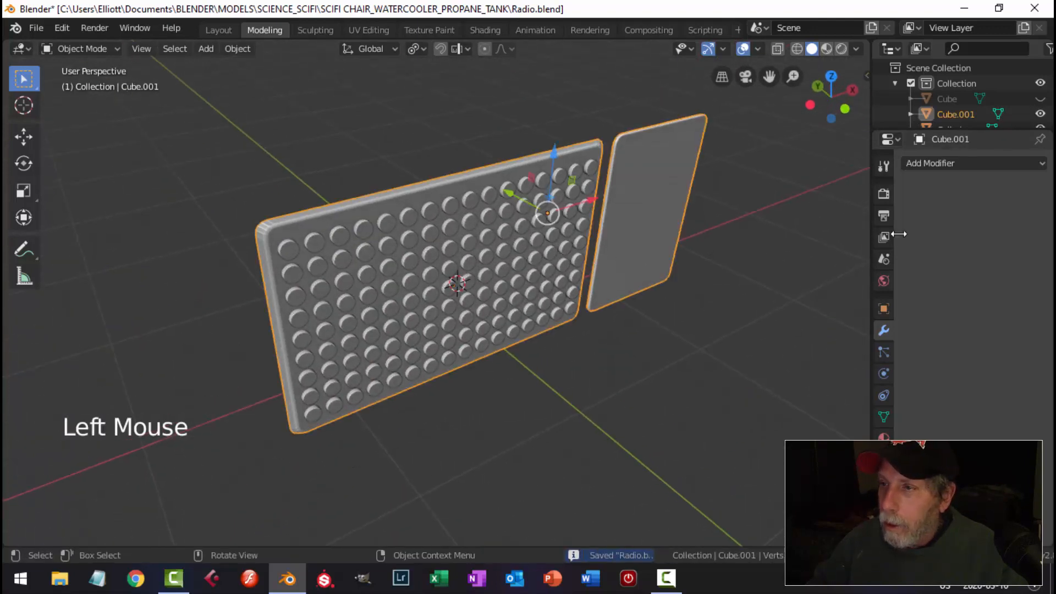
pyautogui.click(945, 166)
pyautogui.click(774, 230)
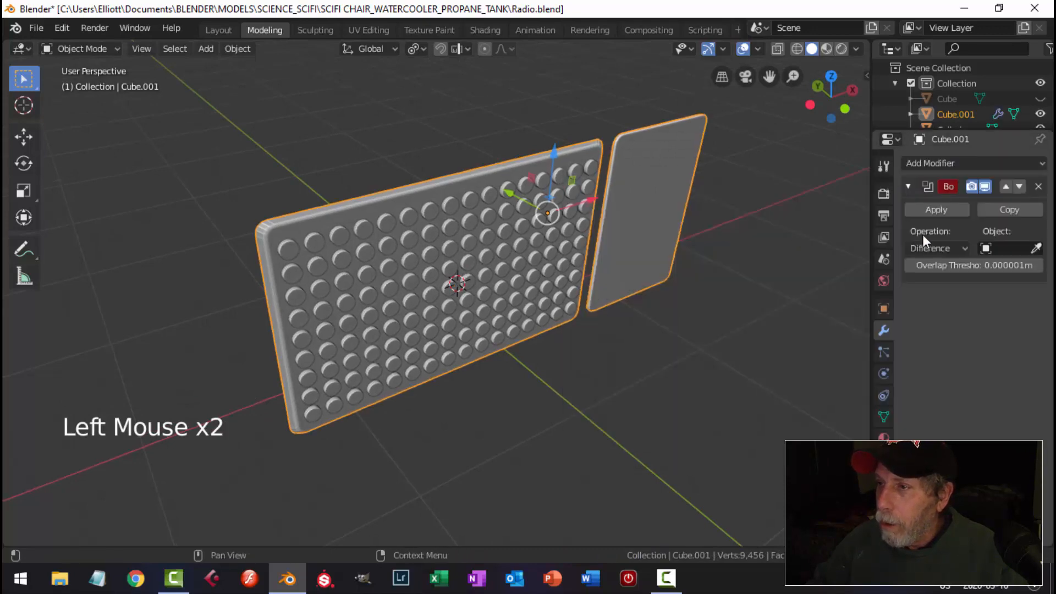
pyautogui.click(1037, 249)
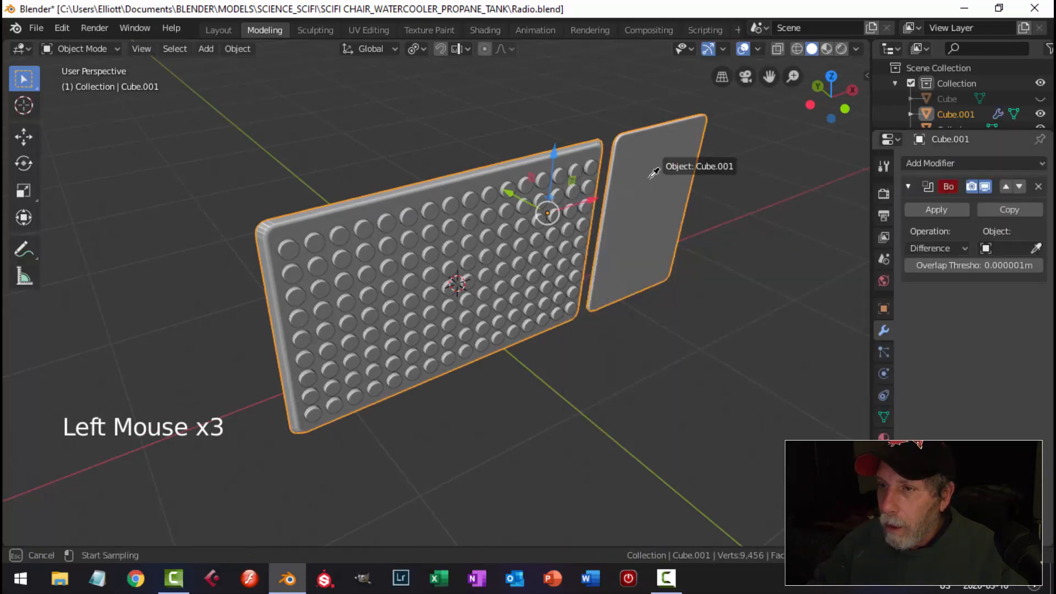
pyautogui.click(968, 202)
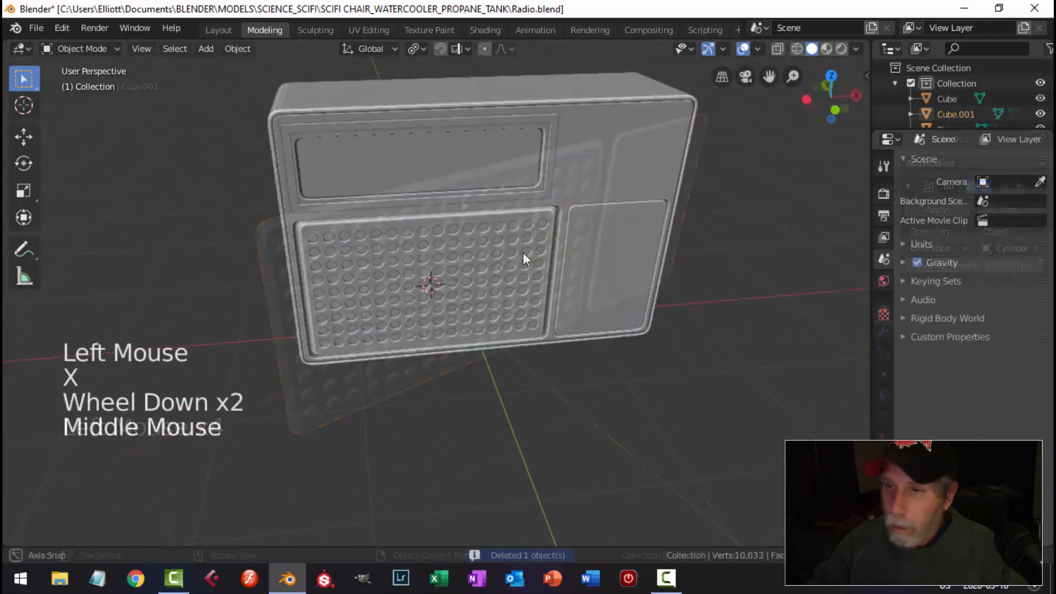
# Isolate the perforated panels object by hiding everything else
pyautogui.moveTo(523, 256); pyautogui.dragTo(603, 224, button='middle')
pyautogui.scroll(3, 515, 248)
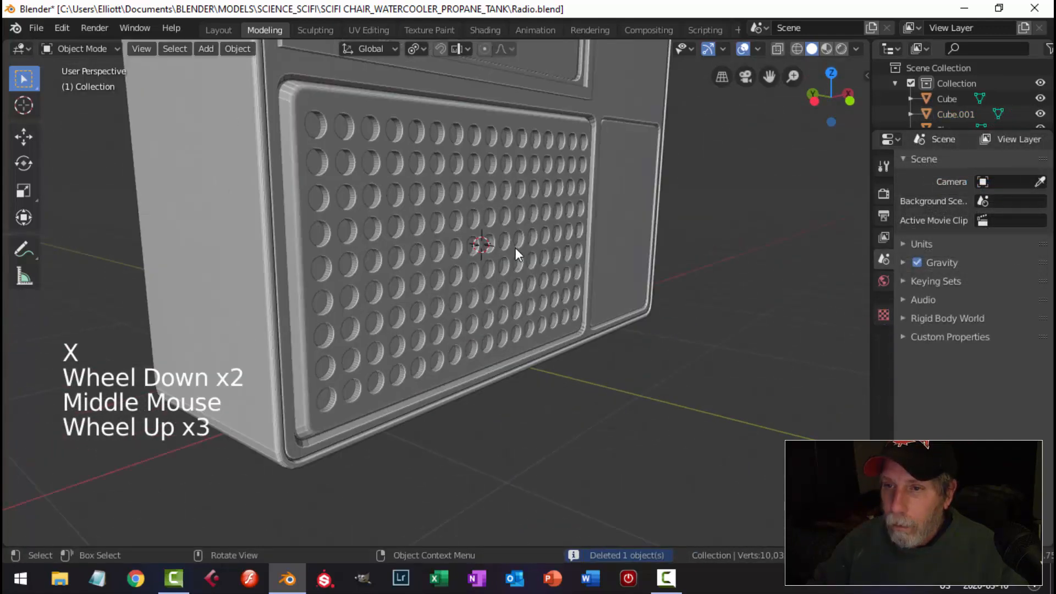
pyautogui.moveTo(515, 248)
pyautogui.mouseDown(button='middle')
pyautogui.moveTo(424, 263)
pyautogui.moveTo(500, 278)
pyautogui.moveTo(510, 267)
pyautogui.mouseUp(button='middle')
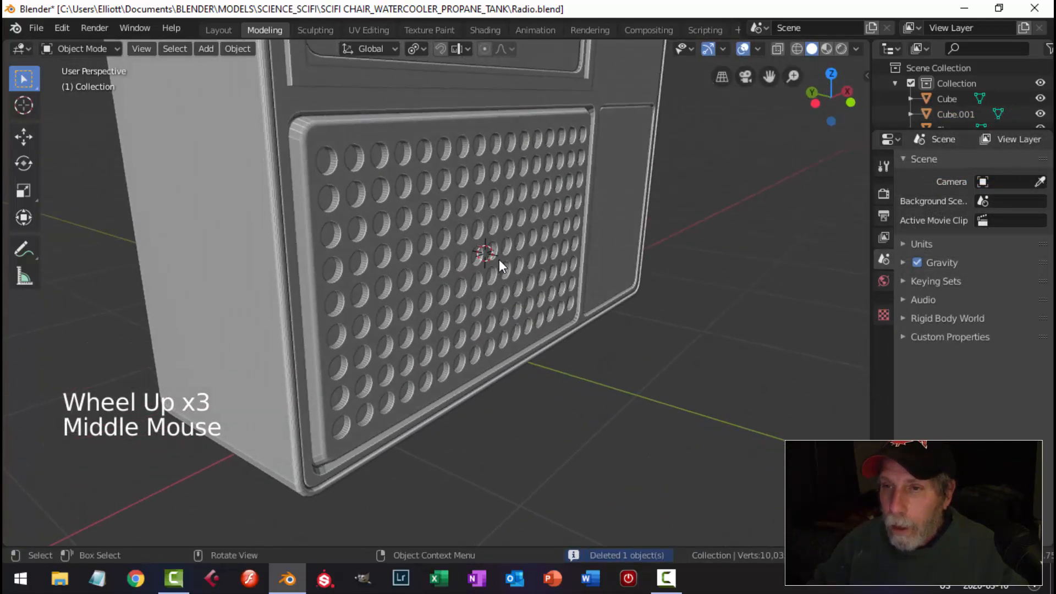
pyautogui.scroll(-2, 529, 256)
pyautogui.moveTo(600, 258); pyautogui.dragTo(566, 275, button='middle')
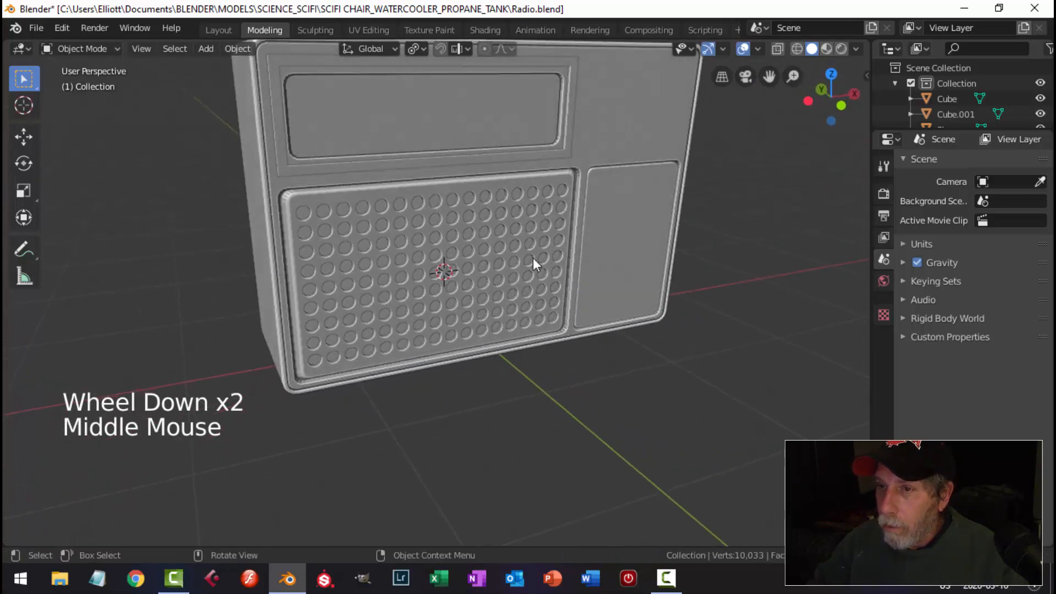
pyautogui.click(379, 197)
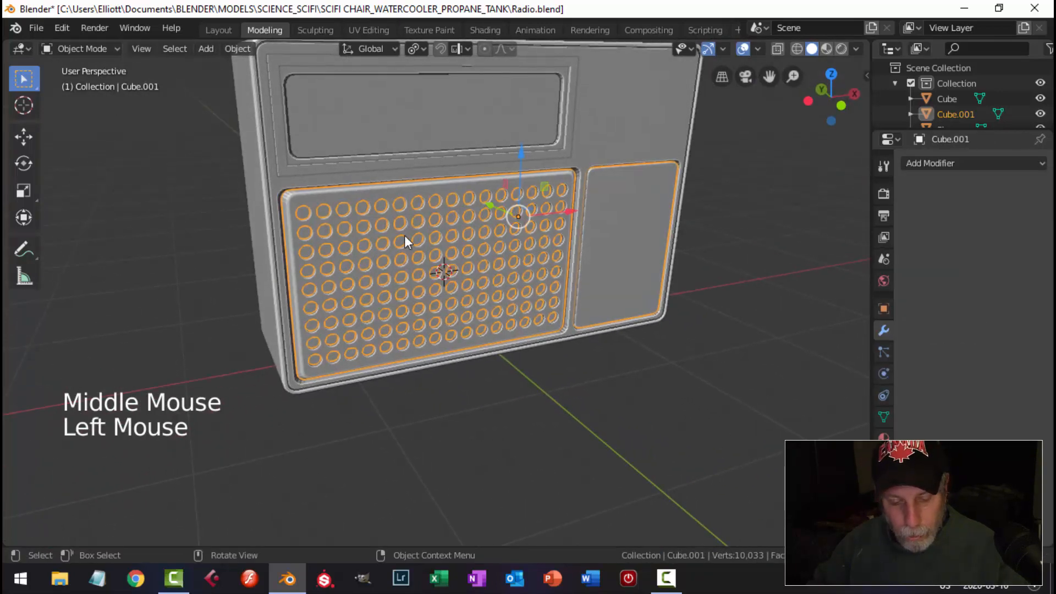
pyautogui.hotkey('shift', 'h')
# Open the panels object's mesh in Edit Mode with face selection
pyautogui.moveTo(404, 236); pyautogui.dragTo(552, 266, button='middle')
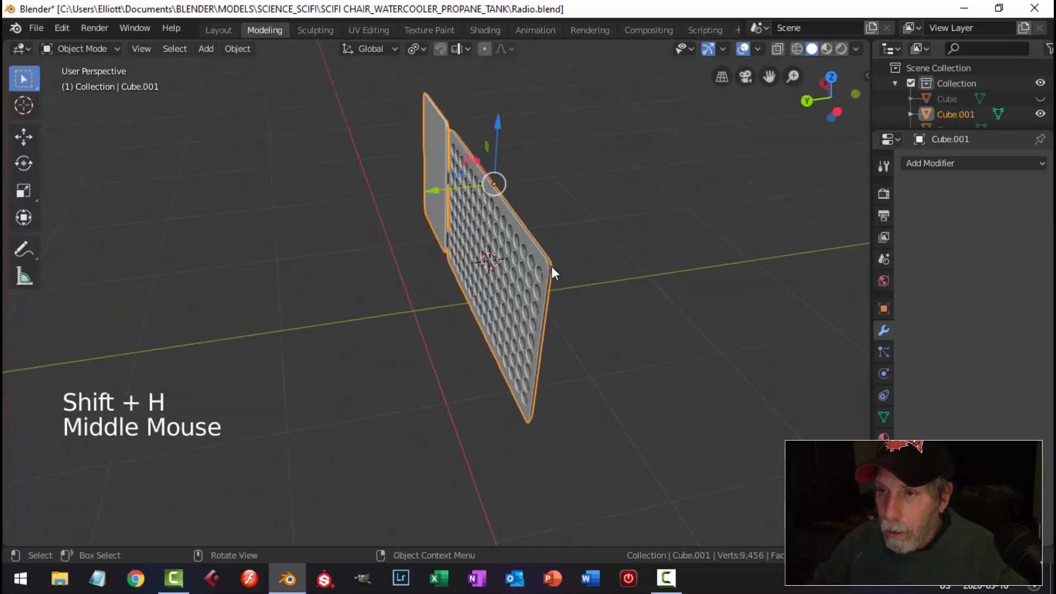
pyautogui.scroll(1, 572, 266)
pyautogui.scroll(1, 575, 265)
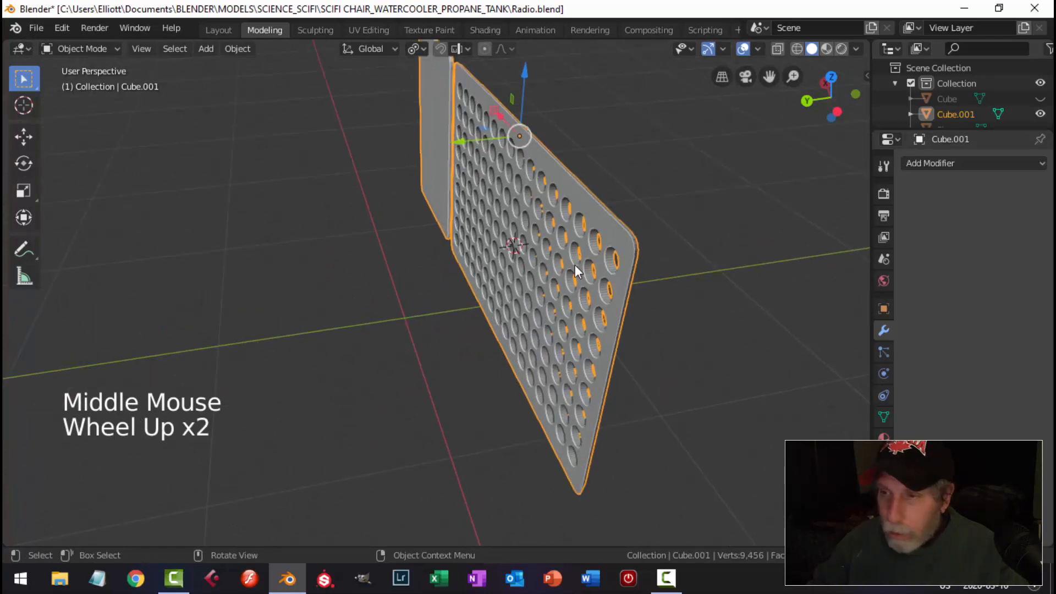
pyautogui.press('Tab')
pyautogui.press('3')
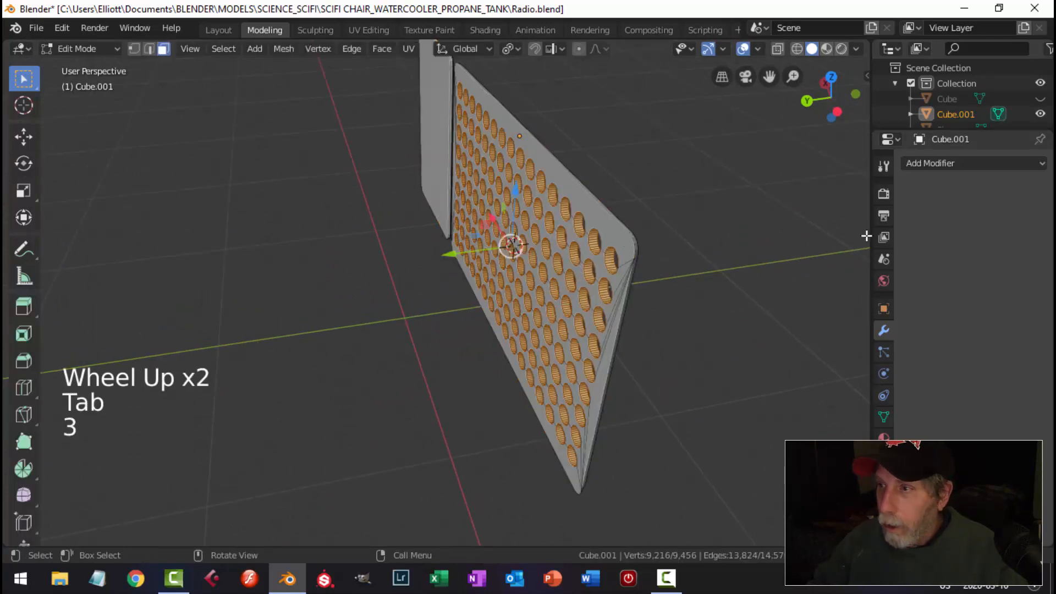
# Select all the flat back faces around the holes of the perforated panel and delete them as faces
pyautogui.click(609, 234)
pyautogui.scroll(2, 611, 283)
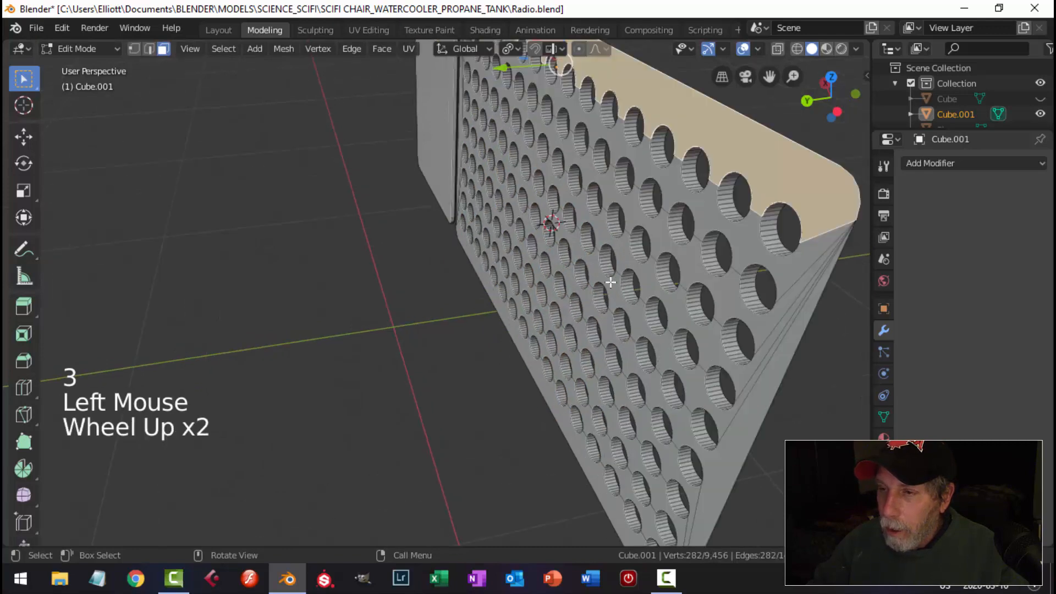
pyautogui.keyDown('shift'); pyautogui.click(749, 216); pyautogui.keyUp('shift')
pyautogui.keyDown('shift'); pyautogui.click(685, 277); pyautogui.keyUp('shift')
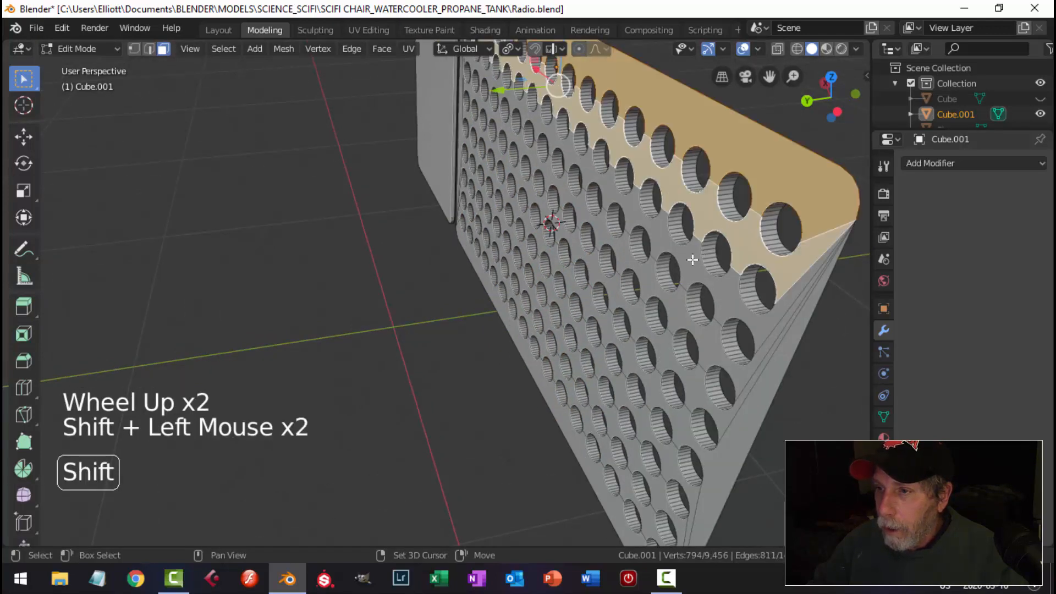
pyautogui.keyDown('shift'); pyautogui.click(675, 343); pyautogui.keyUp('shift')
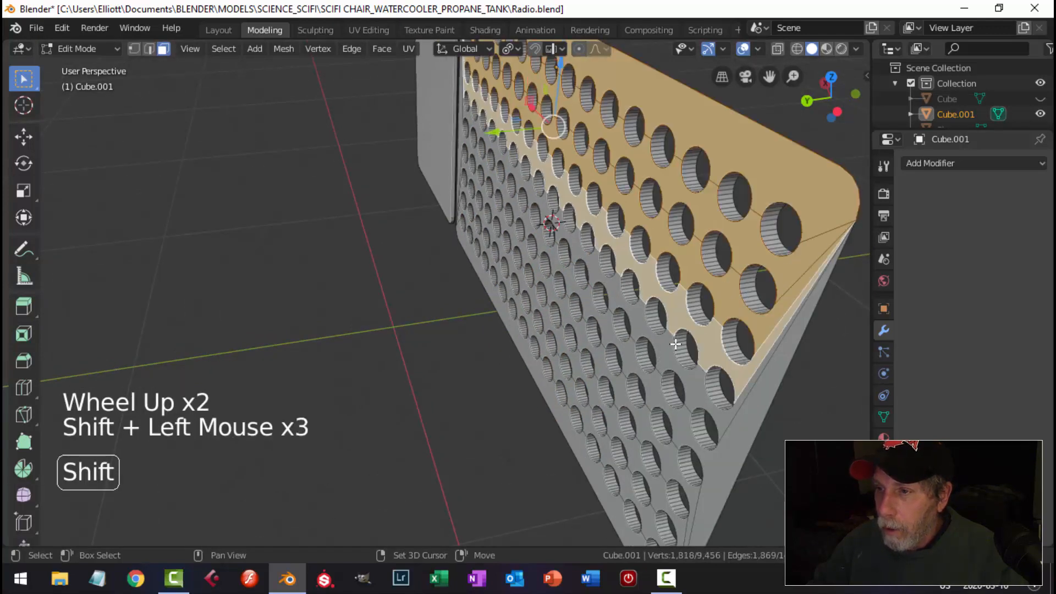
pyautogui.keyDown('shift'); pyautogui.click(651, 385); pyautogui.keyUp('shift')
pyautogui.keyDown('shift'); pyautogui.click(627, 406); pyautogui.keyUp('shift')
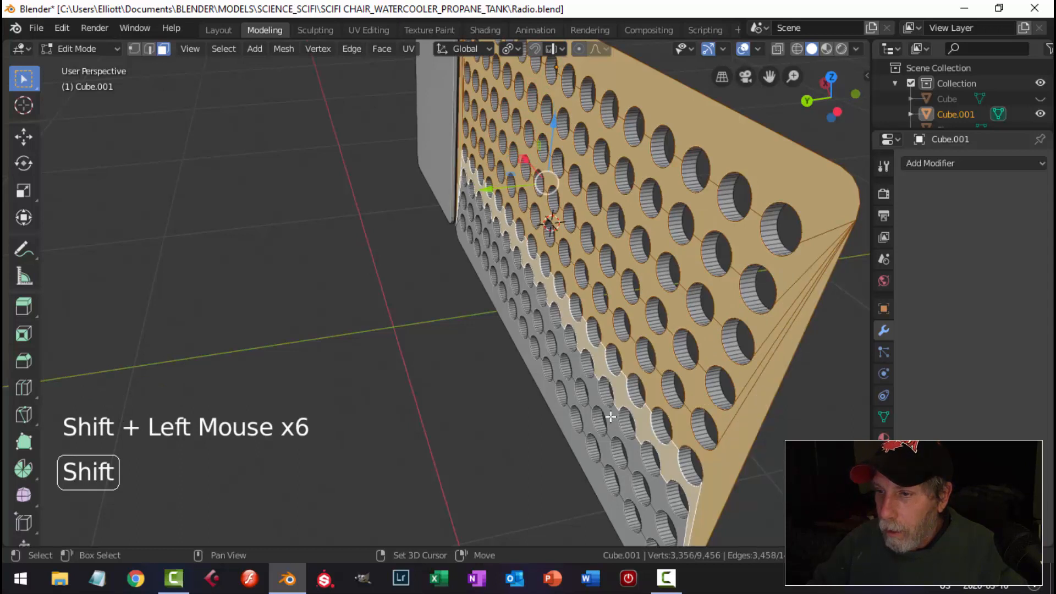
pyautogui.keyDown('shift'); pyautogui.click(611, 416); pyautogui.keyUp('shift')
pyautogui.keyDown('shift'); pyautogui.click(587, 438); pyautogui.keyUp('shift')
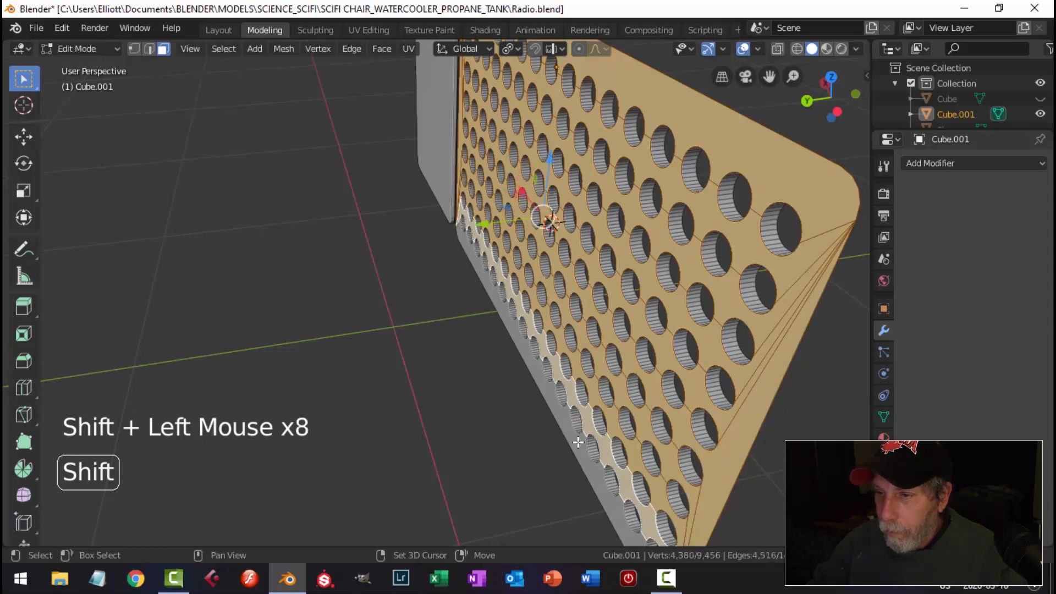
pyautogui.keyDown('shift'); pyautogui.click(578, 441); pyautogui.keyUp('shift')
pyautogui.press('x')
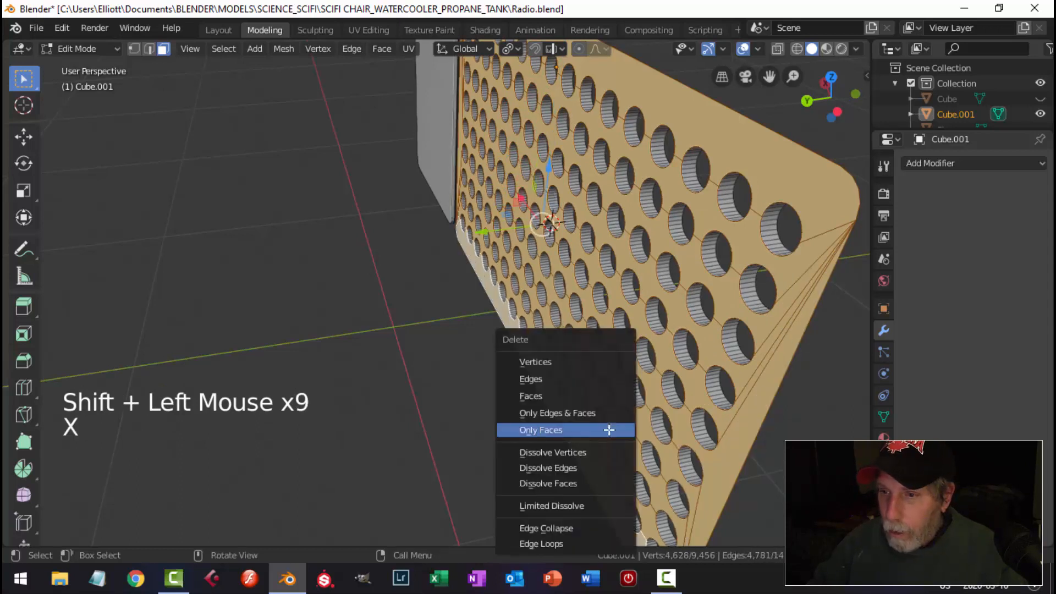
pyautogui.click(566, 396)
# Hide the perforated panel's outer rim face loop and the entire small panel within the mesh
pyautogui.moveTo(800, 243); pyautogui.dragTo(742, 262, button='middle')
pyautogui.keyDown('alt'); pyautogui.keyDown('shift'); pyautogui.click(570, 252); pyautogui.keyUp('shift'); pyautogui.keyUp('alt')
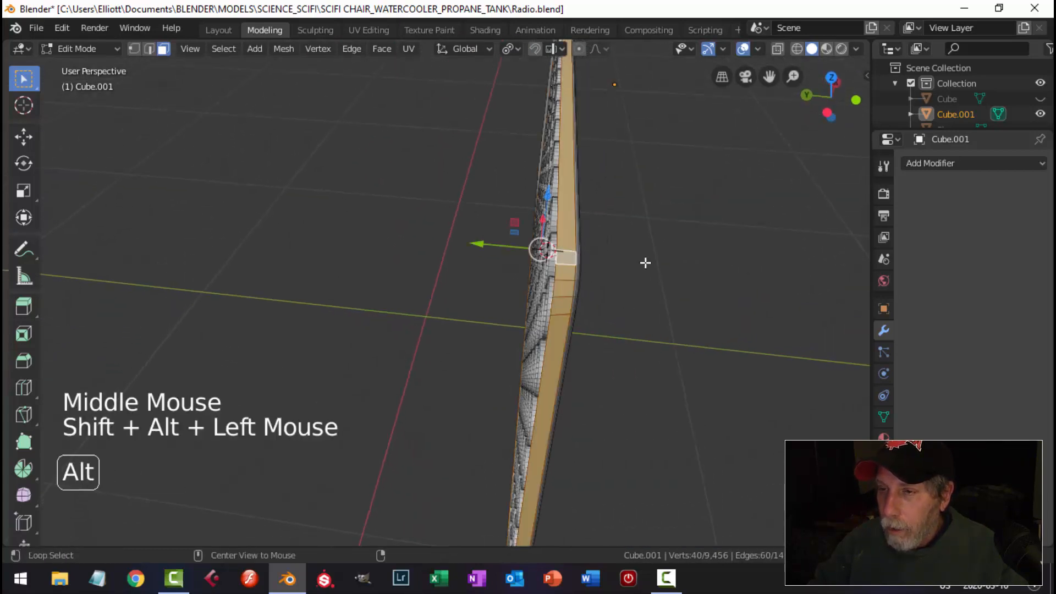
pyautogui.press('h')
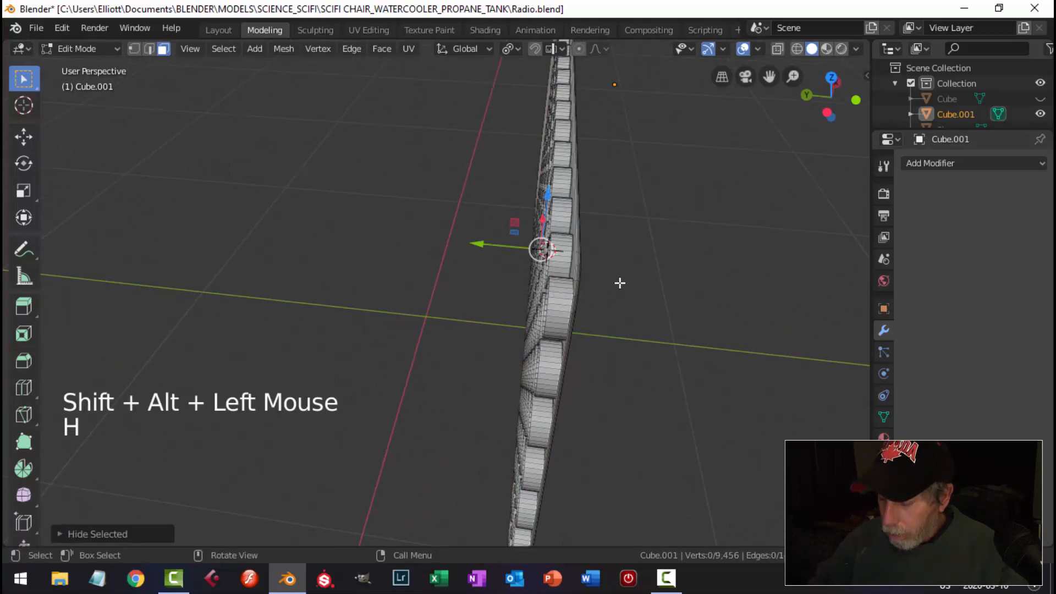
pyautogui.press('KP_1')
pyautogui.press('KP_3')
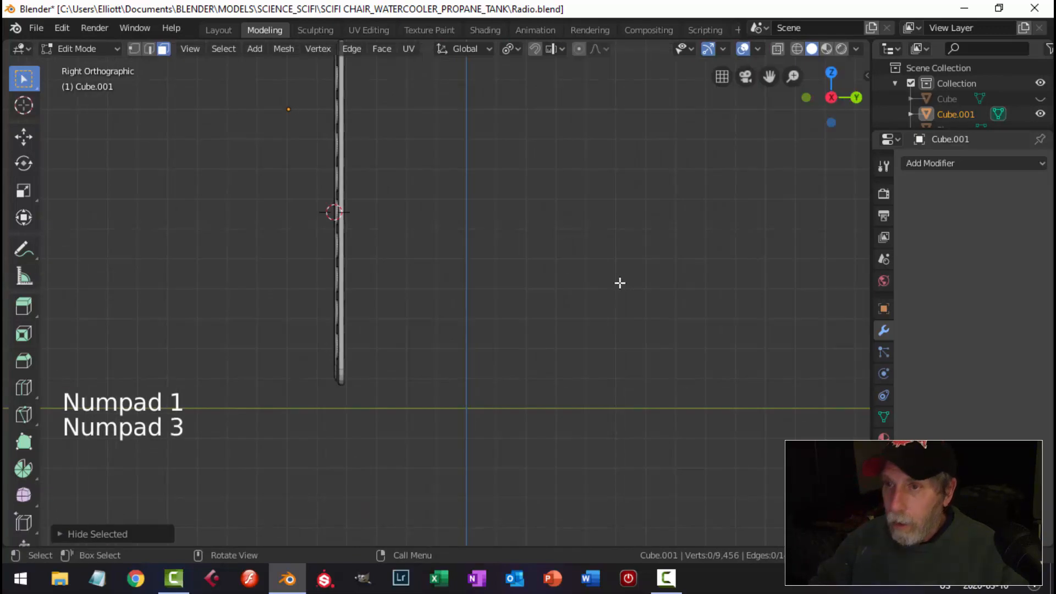
pyautogui.keyDown('shift'); pyautogui.moveTo(412, 198); pyautogui.dragTo(495, 302, button='middle'); pyautogui.keyUp('shift')
pyautogui.scroll(2, 493, 297)
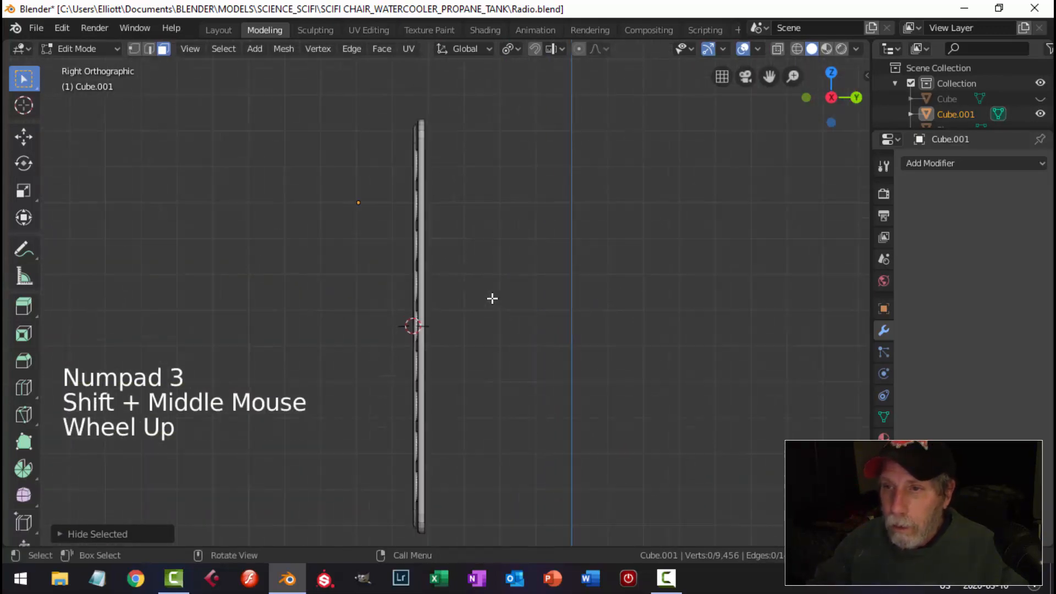
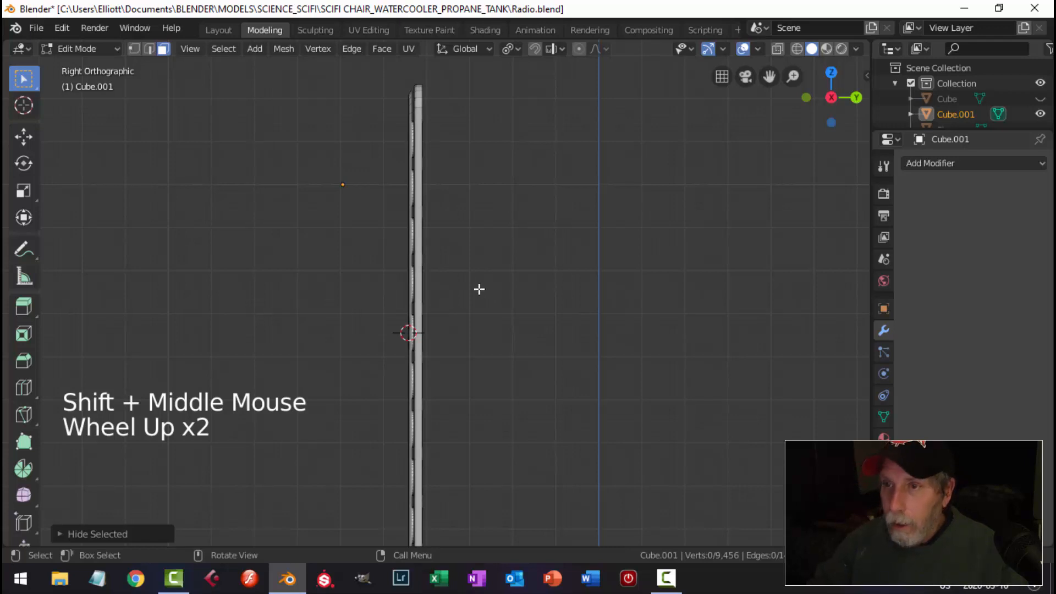
pyautogui.keyDown('alt'); pyautogui.keyDown('shift'); pyautogui.click(419, 109); pyautogui.keyUp('shift'); pyautogui.keyUp('alt')
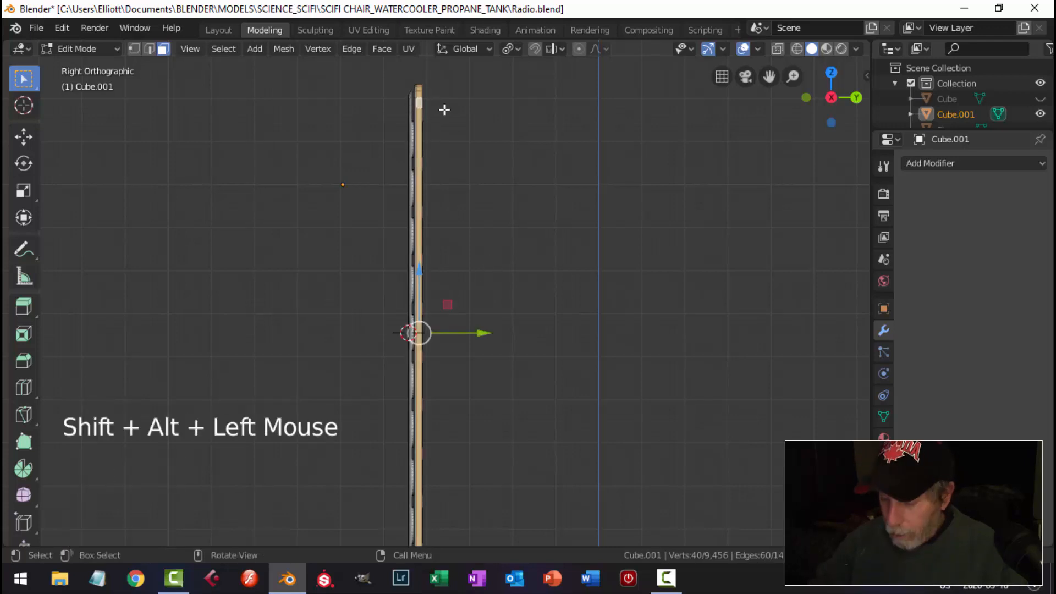
pyautogui.hotkey('ctrl', 'l')
pyautogui.press('h')
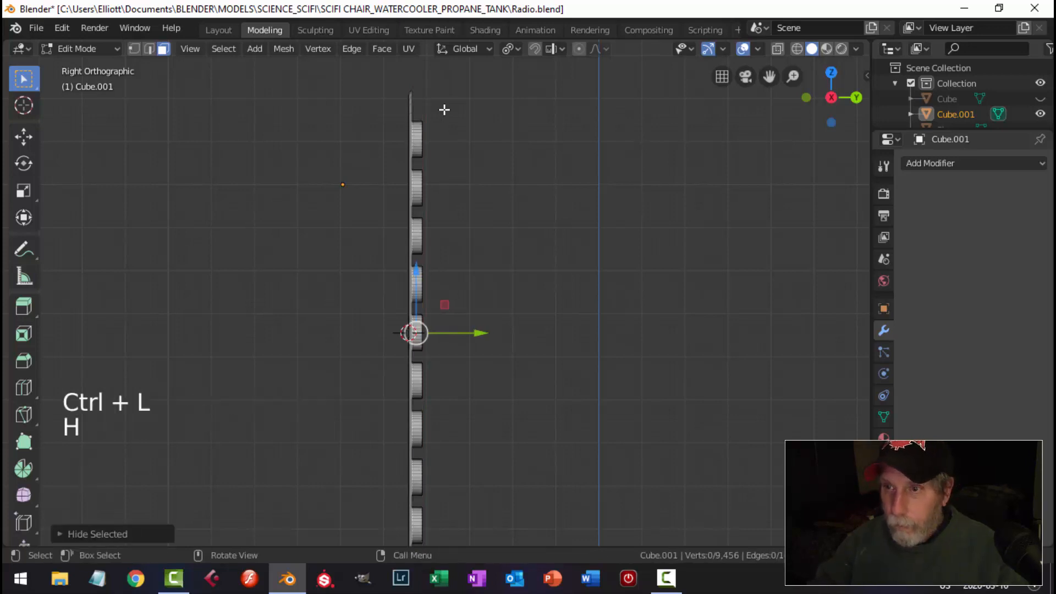
# Select the rear vertices of all the hole walls in wireframe and scale the rings in place to about 0.89
pyautogui.press('1')
pyautogui.scroll(-3, 470, 193)
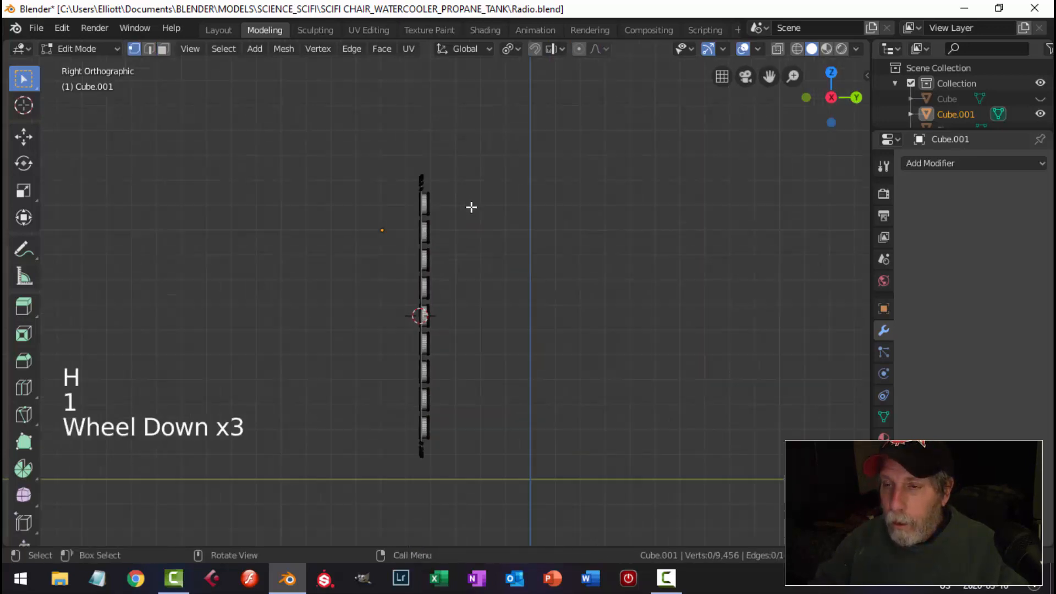
pyautogui.keyDown('shift'); pyautogui.moveTo(472, 207); pyautogui.dragTo(488, 225, button='middle'); pyautogui.keyUp('shift')
pyautogui.press('z')
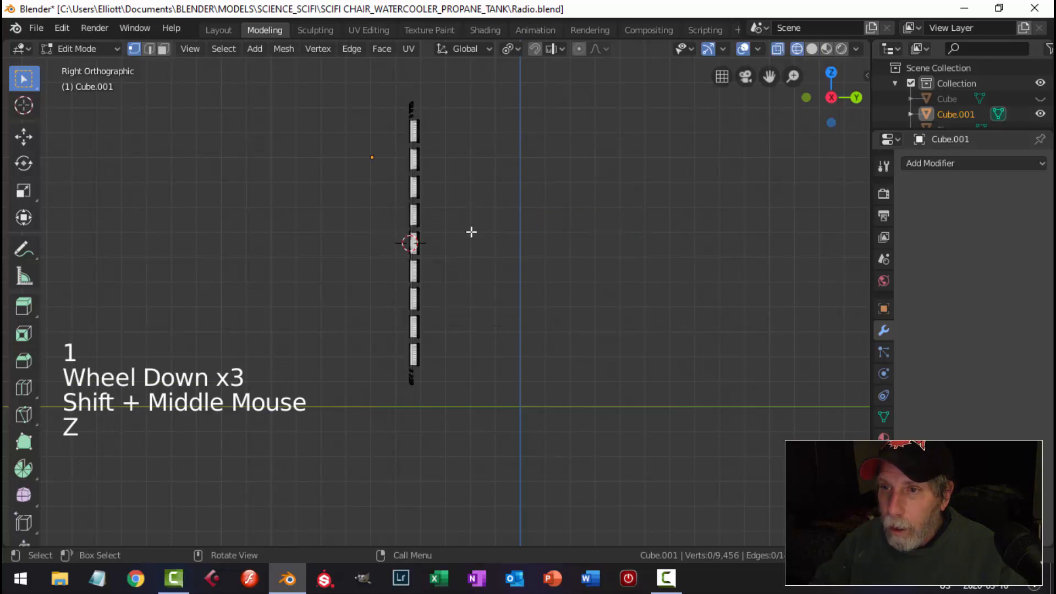
pyautogui.press('b')
pyautogui.moveTo(486, 415); pyautogui.dragTo(416, 81)
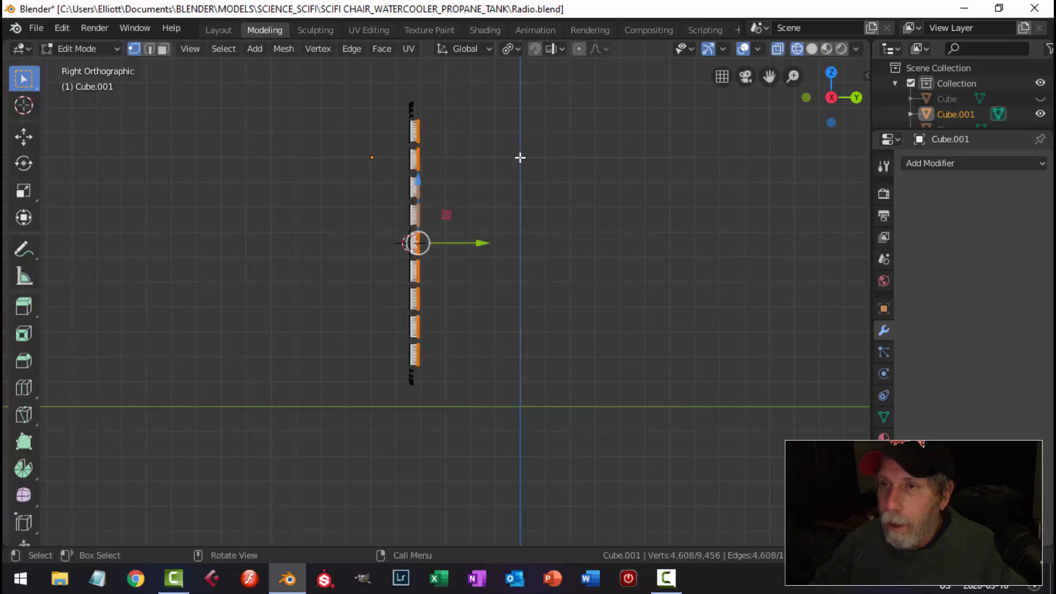
pyautogui.press('KP_1')
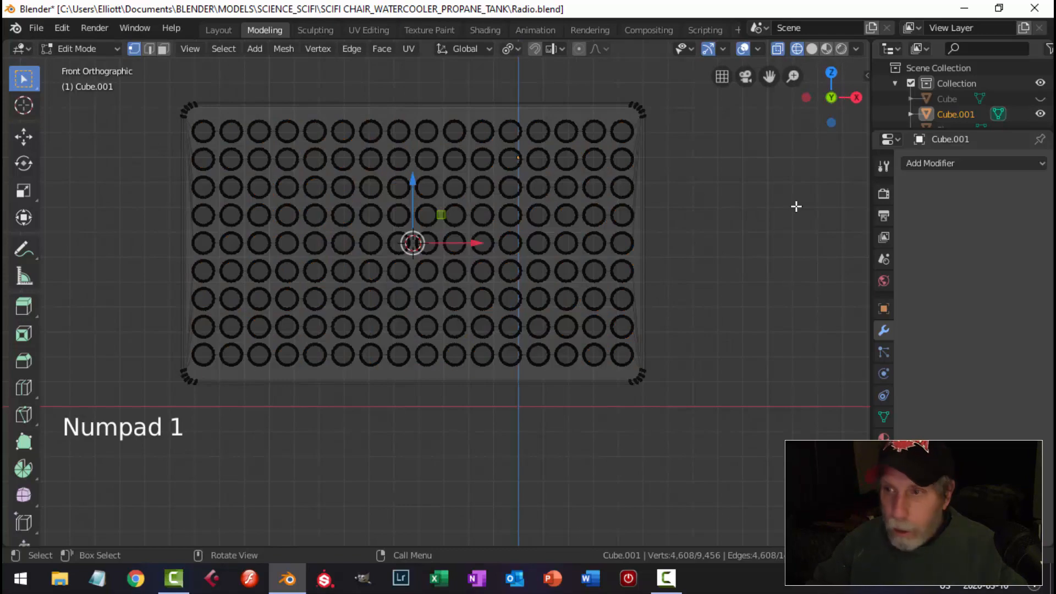
pyautogui.press('s')
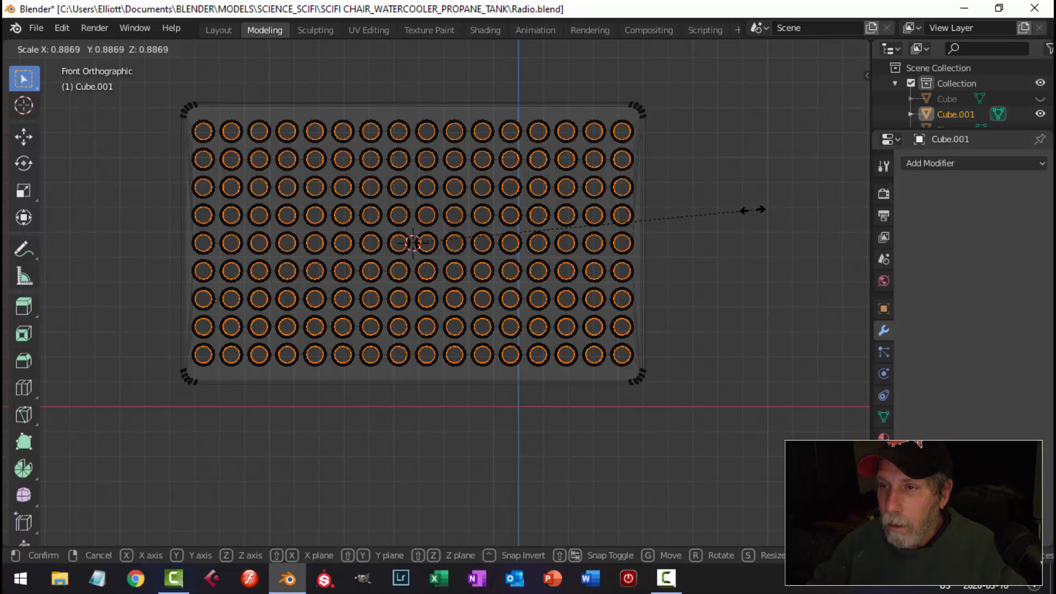
pyautogui.click(753, 210)
# Reveal the hidden mesh parts, restore solid shading and return to Object Mode
pyautogui.hotkey('alt', 'a')
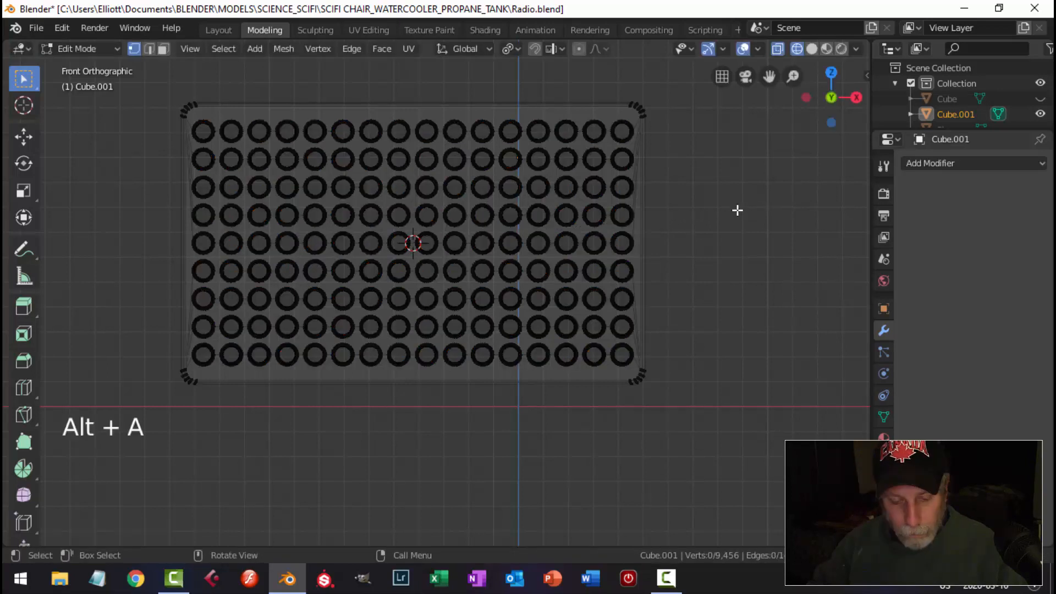
pyautogui.hotkey('alt', 'h')
pyautogui.press('z')
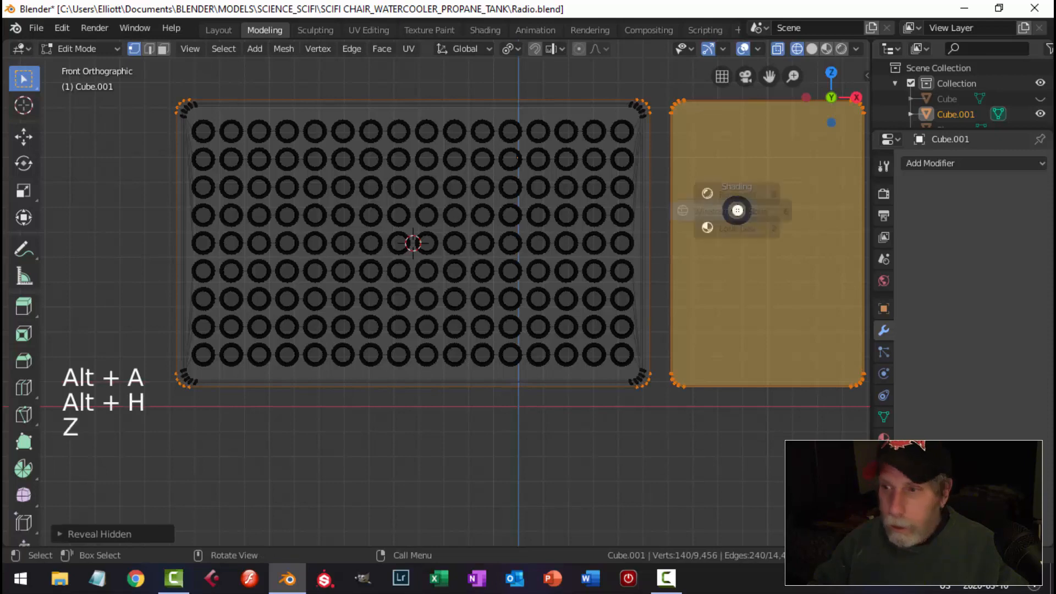
pyautogui.click(827, 212)
pyautogui.press('Tab')
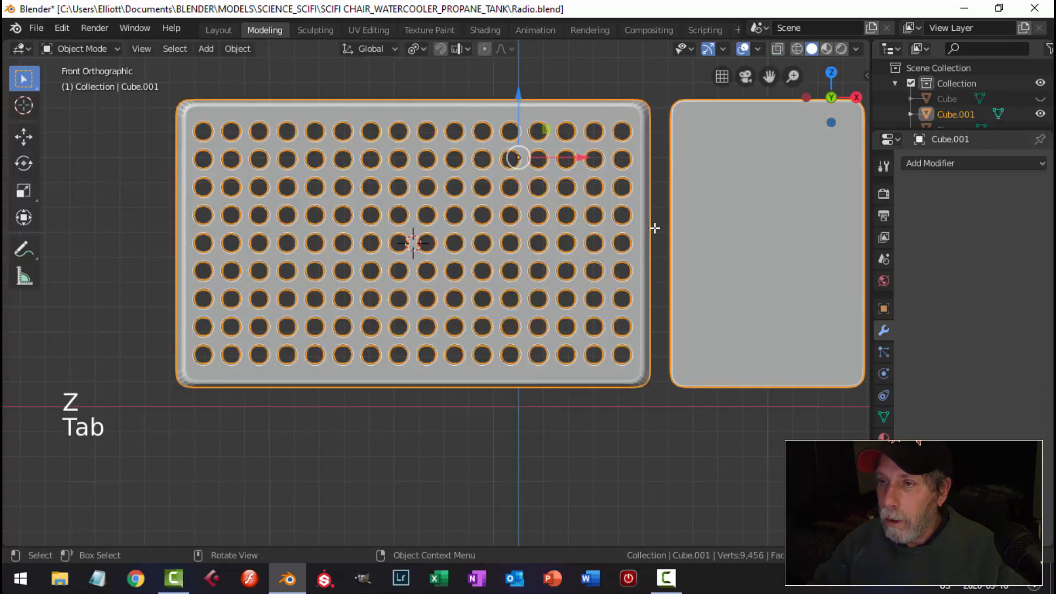
# Unhide the rest of the radio's objects and clear the selection
pyautogui.hotkey('alt', 'a')
pyautogui.scroll(-2, 481, 243)
pyautogui.moveTo(483, 247); pyautogui.dragTo(539, 234, button='middle')
pyautogui.scroll(2, 412, 269)
pyautogui.scroll(-2, 339, 252)
pyautogui.scroll(-2, 339, 248)
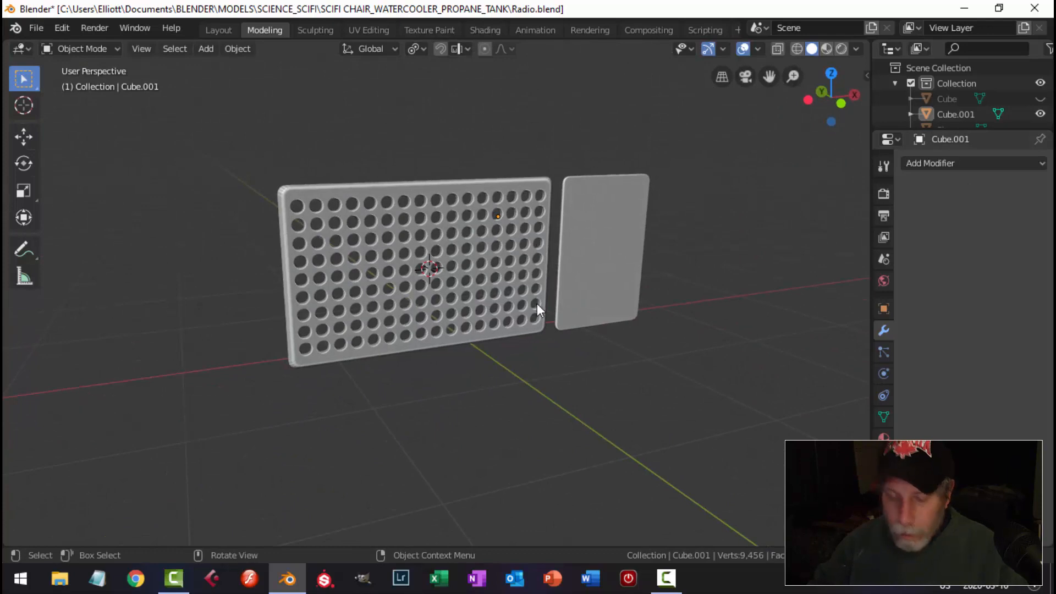
pyautogui.hotkey('alt', 'h')
pyautogui.hotkey('alt', 'a')
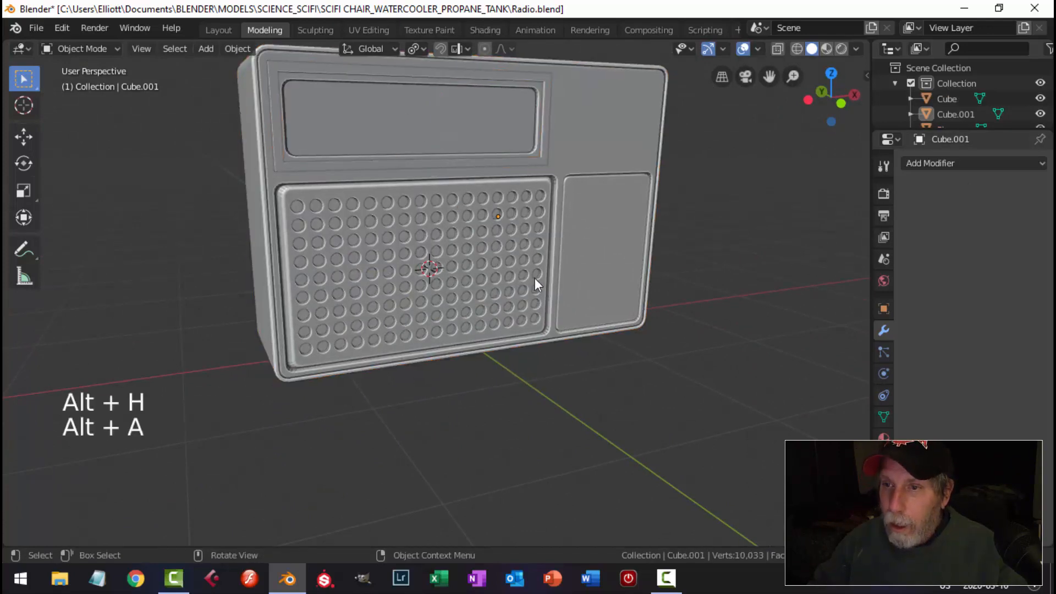
# Select the whole perforated panel as linked geometry in Edit Mode and nudge it slightly back along Y into its recess
pyautogui.scroll(2, 535, 281)
pyautogui.moveTo(505, 282); pyautogui.dragTo(448, 253, button='middle')
pyautogui.scroll(2, 491, 275)
pyautogui.click(366, 221)
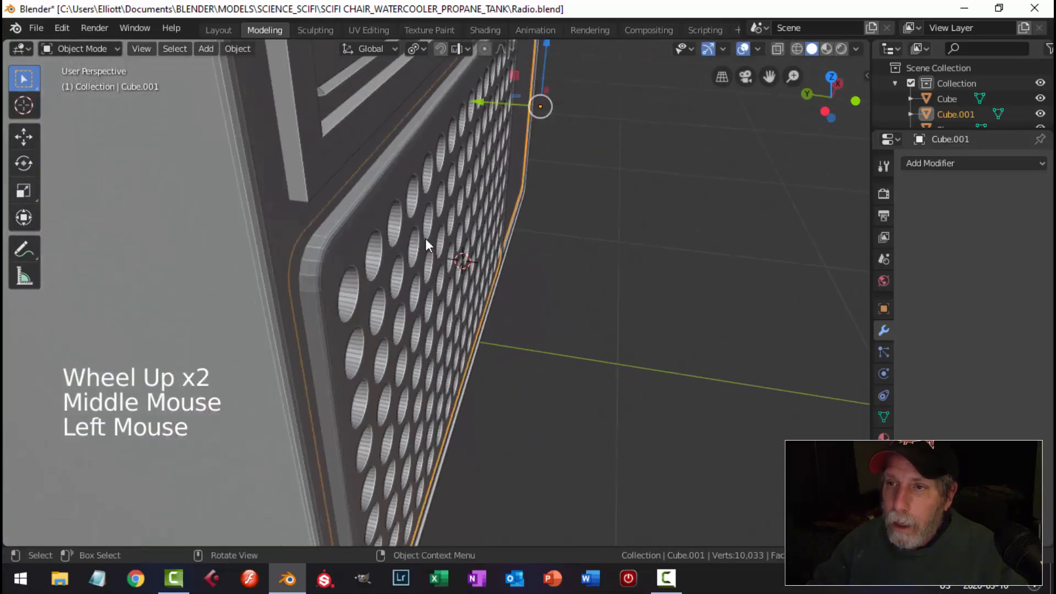
pyautogui.scroll(-1, 425, 239)
pyautogui.moveTo(510, 227); pyautogui.dragTo(421, 219, button='middle')
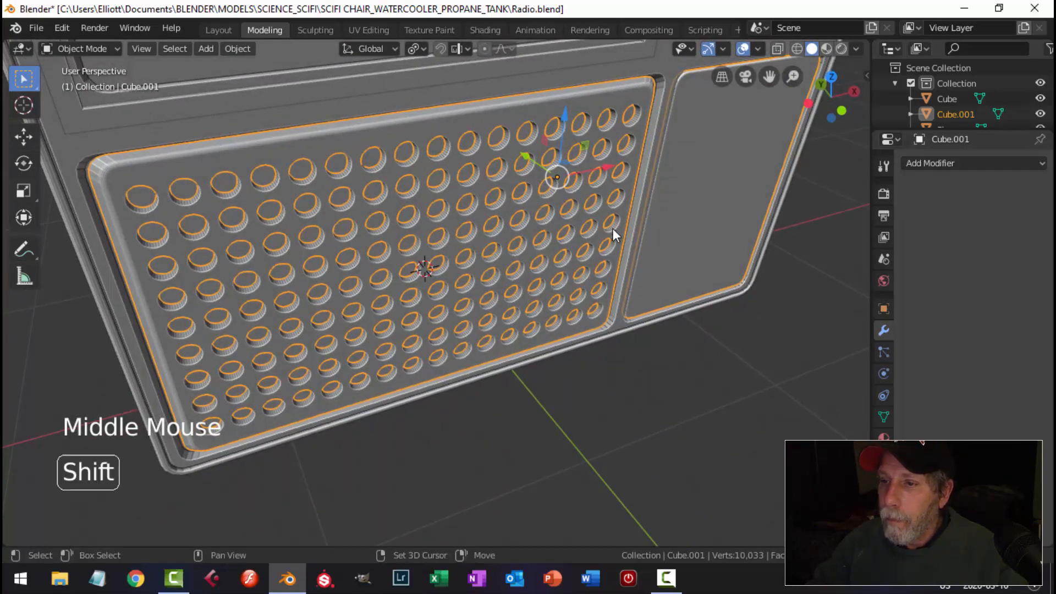
pyautogui.keyDown('shift'); pyautogui.moveTo(613, 229); pyautogui.dragTo(690, 263, button='middle'); pyautogui.keyUp('shift')
pyautogui.press('Tab')
pyautogui.click(470, 143)
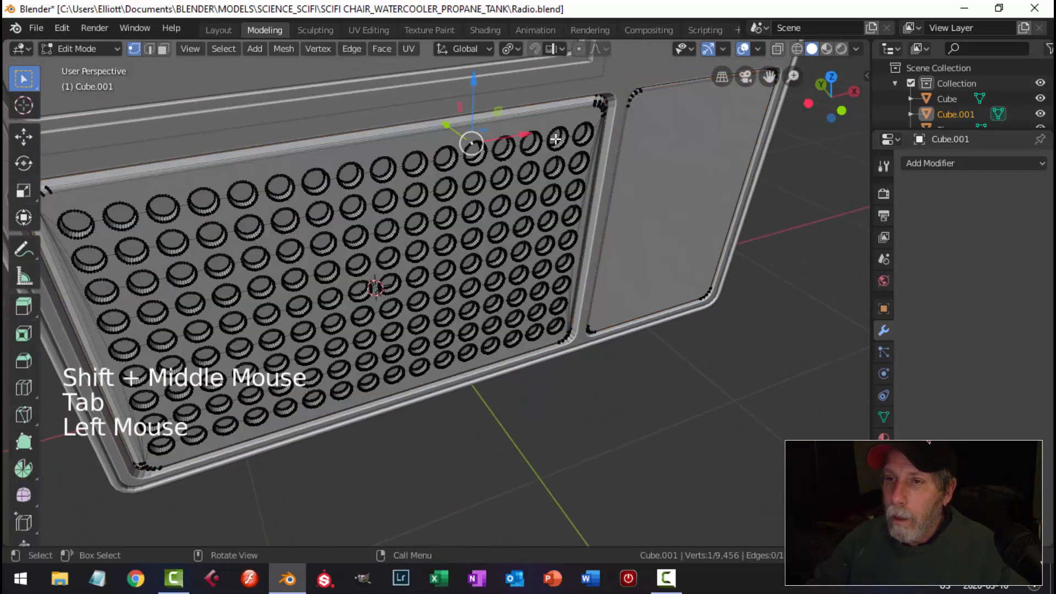
pyautogui.hotkey('ctrl', 'l')
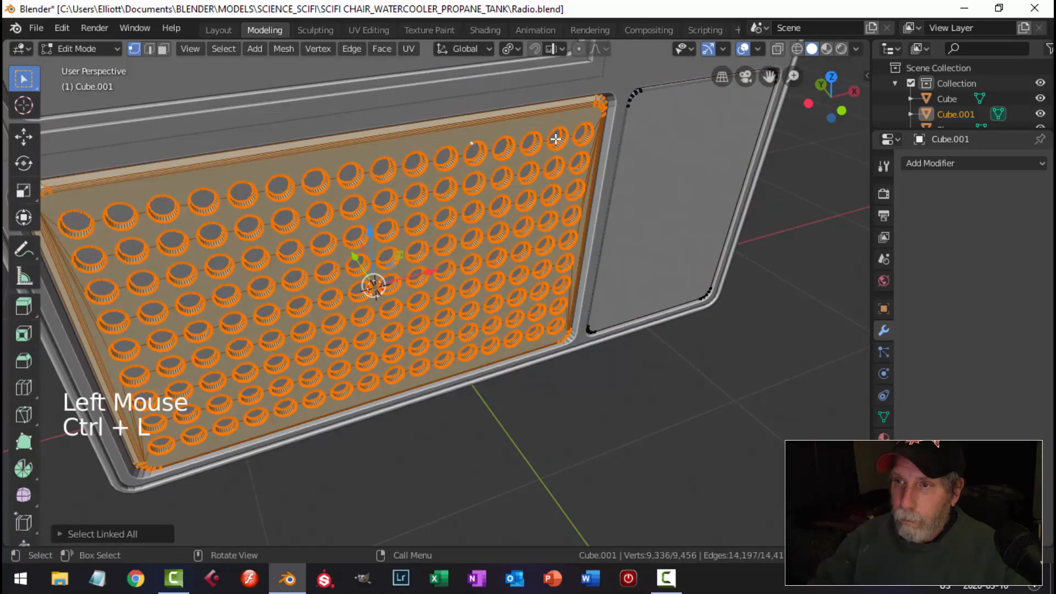
pyautogui.moveTo(525, 156); pyautogui.dragTo(428, 253, button='middle')
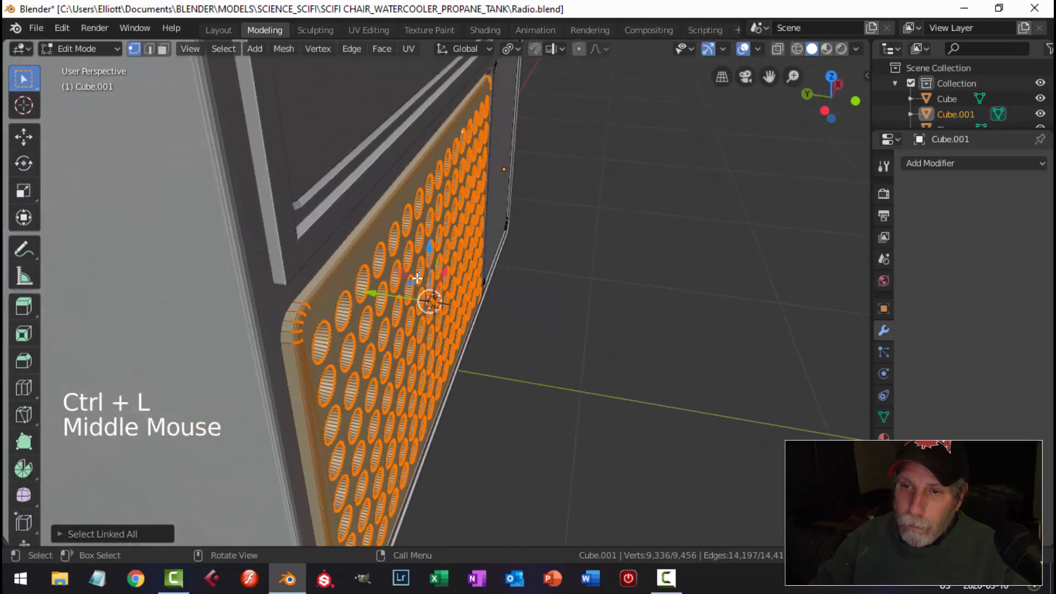
pyautogui.moveTo(376, 293); pyautogui.dragTo(373, 293)
pyautogui.hotkey('alt', 'a')
pyautogui.press('Tab')
pyautogui.hotkey('alt', 'a')
# Save the radio file
pyautogui.scroll(-5, 467, 279)
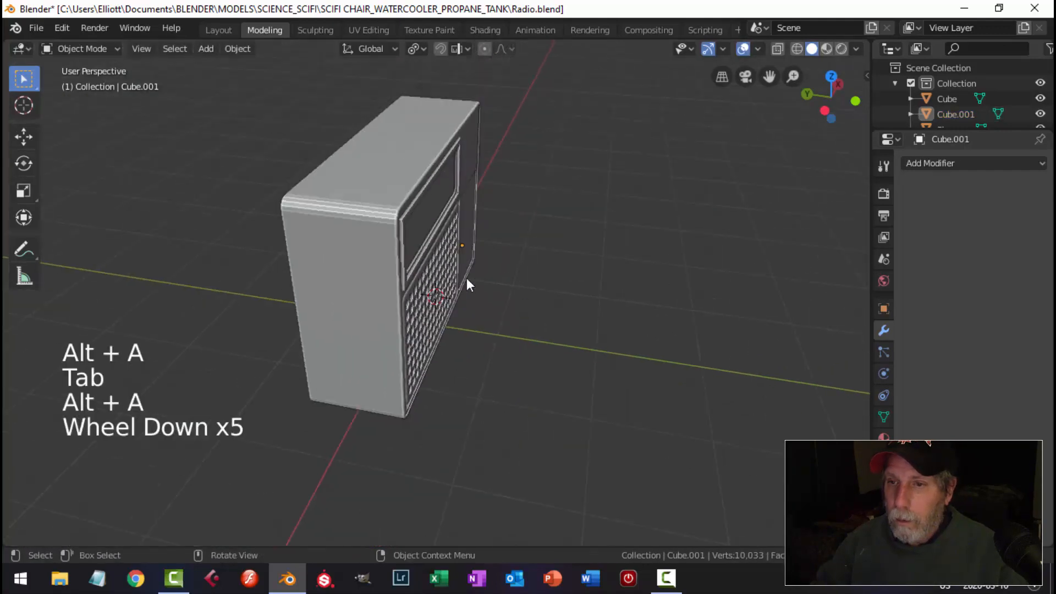
pyautogui.moveTo(466, 278); pyautogui.dragTo(501, 271, button='middle')
pyautogui.scroll(2, 583, 259)
pyautogui.scroll(-1, 585, 257)
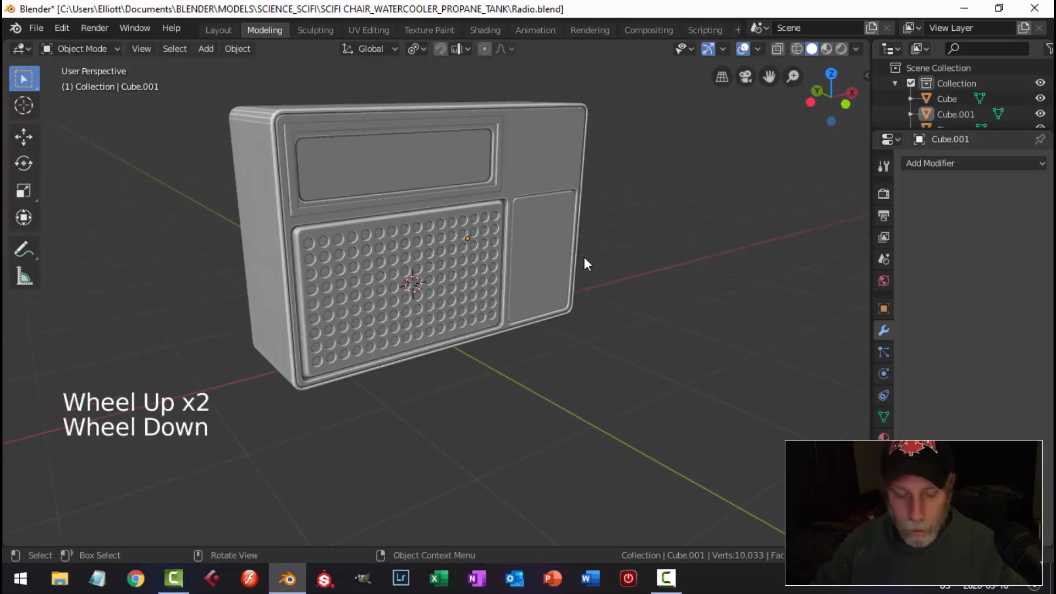
pyautogui.hotkey('ctrl', 's')
# Select the small lower panel's front face in Edit Mode and snap the 3D cursor to it
pyautogui.scroll(-2, 584, 257)
pyautogui.keyDown('shift'); pyautogui.moveTo(584, 256); pyautogui.dragTo(472, 264, button='middle'); pyautogui.keyUp('shift')
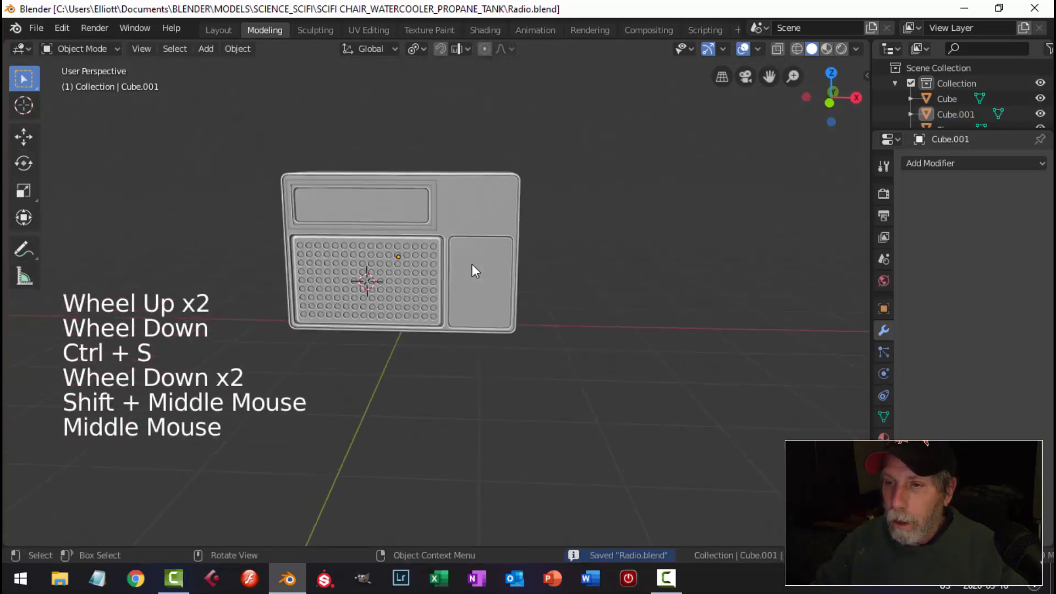
pyautogui.click(472, 264)
pyautogui.press('Tab')
pyautogui.scroll(2, 522, 297)
pyautogui.press('3')
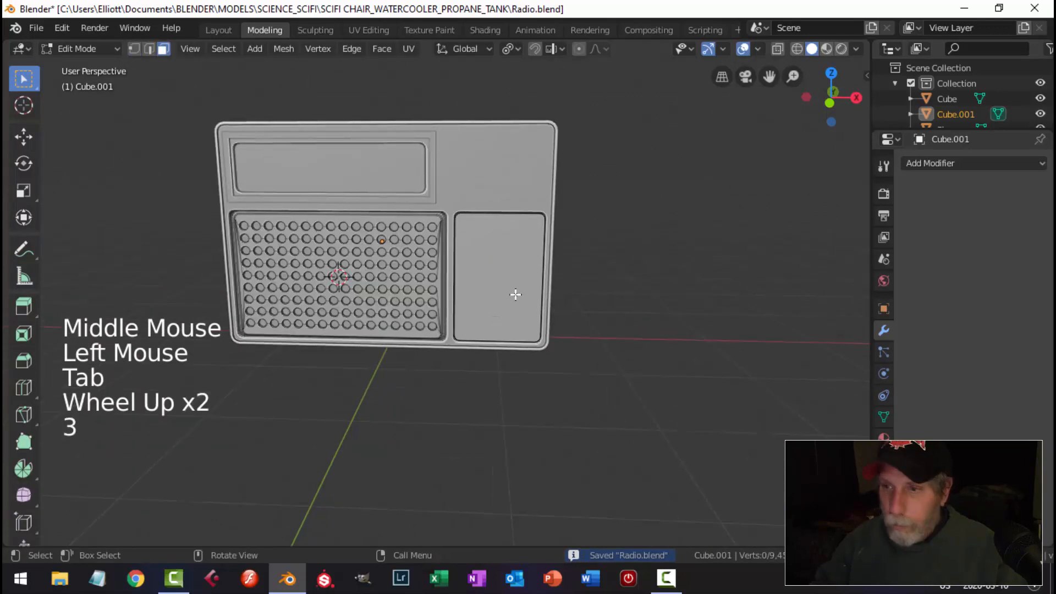
pyautogui.click(515, 293)
pyautogui.hotkey('shift', 's')
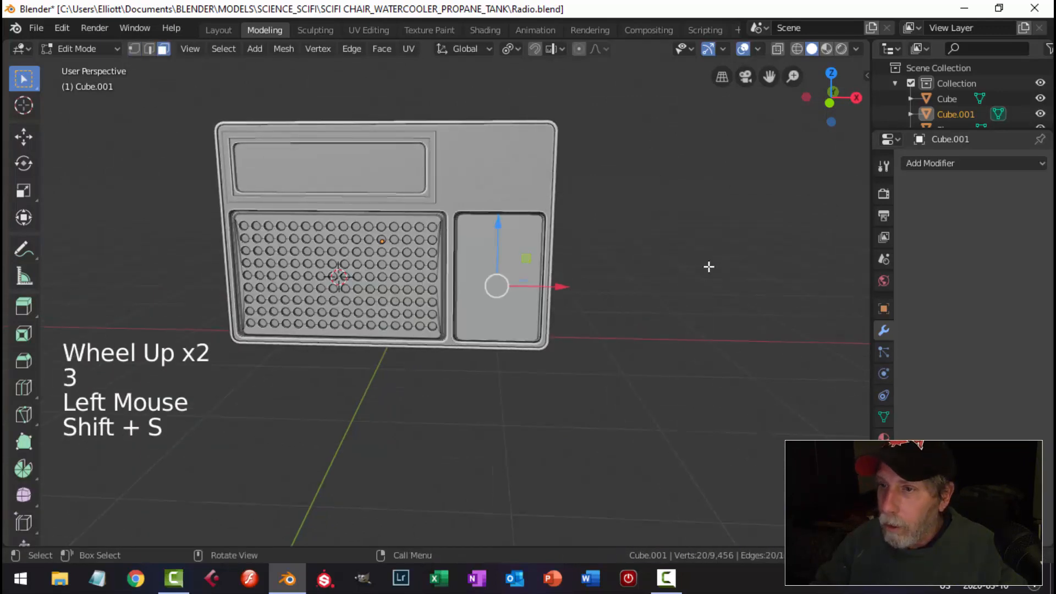
pyautogui.hotkey('shift', 's')
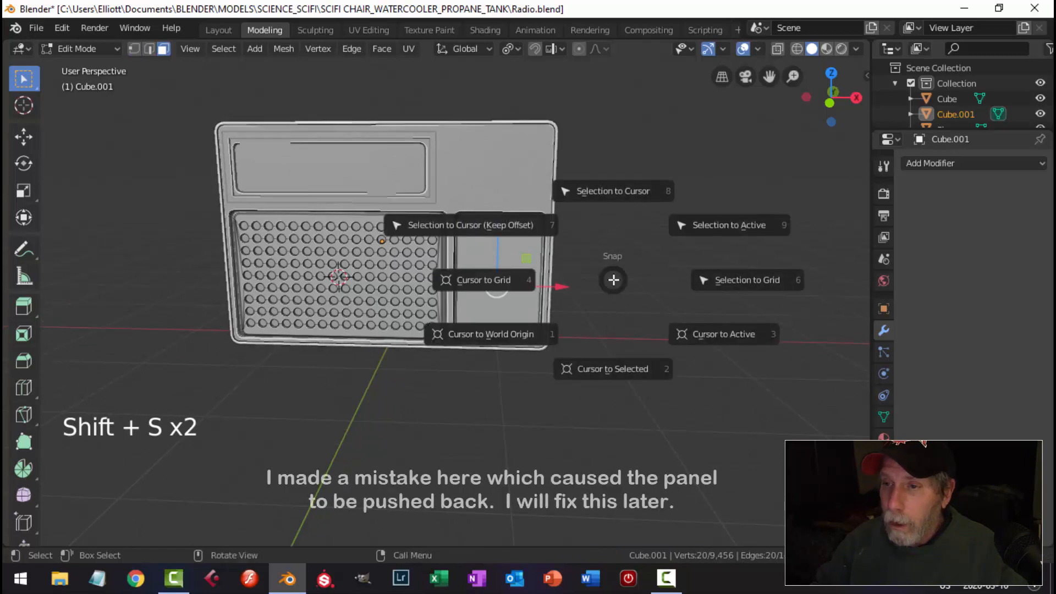
pyautogui.click(605, 371)
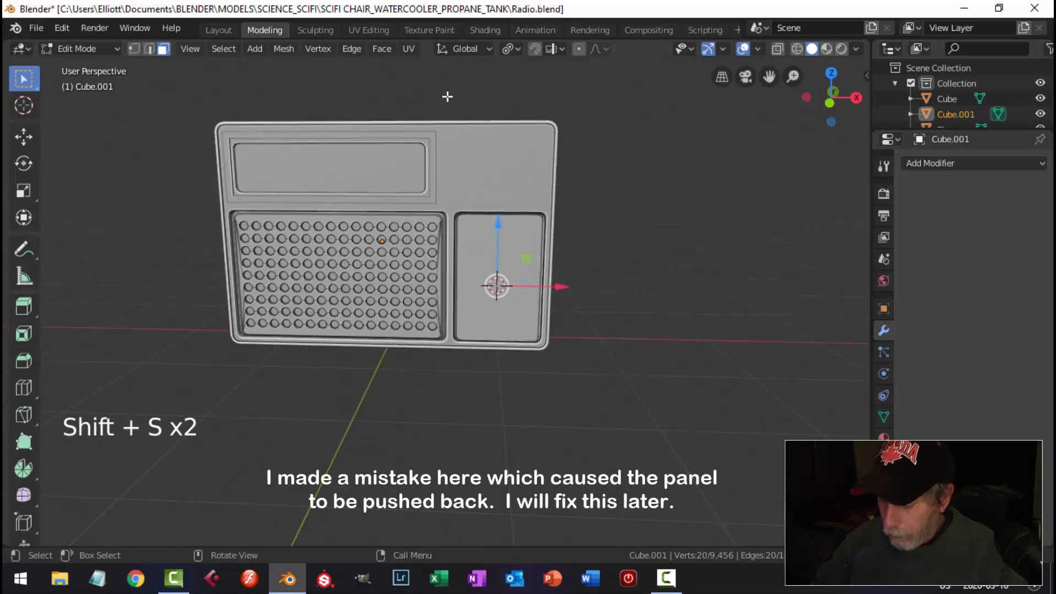
# Reselect the small lower panel's full front face, snap the 3D cursor to its centre, and return to Object Mode
pyautogui.press('KP_1')
pyautogui.click(525, 222)
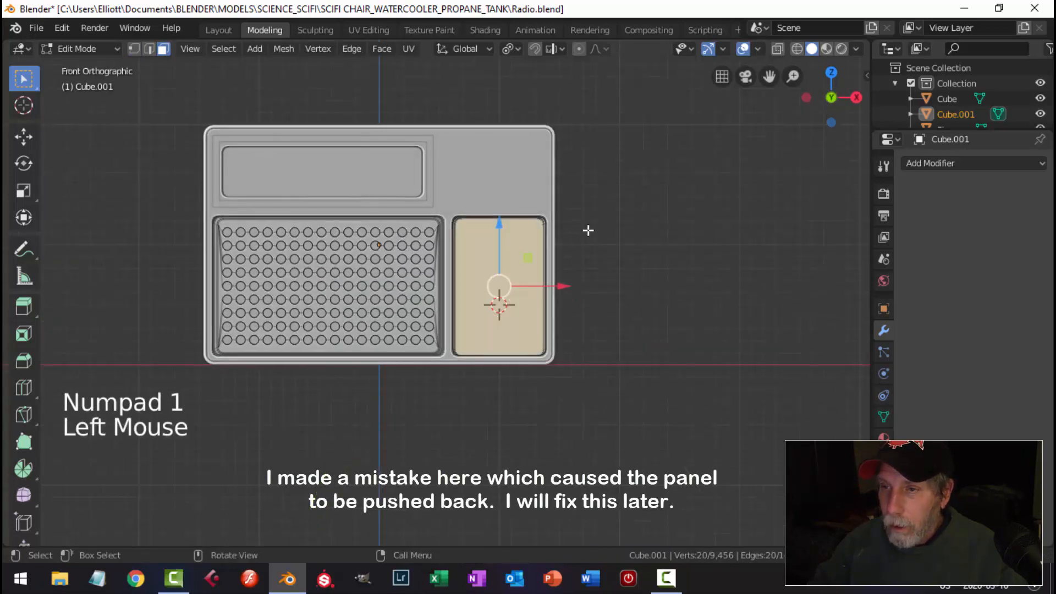
pyautogui.hotkey('shift', 's')
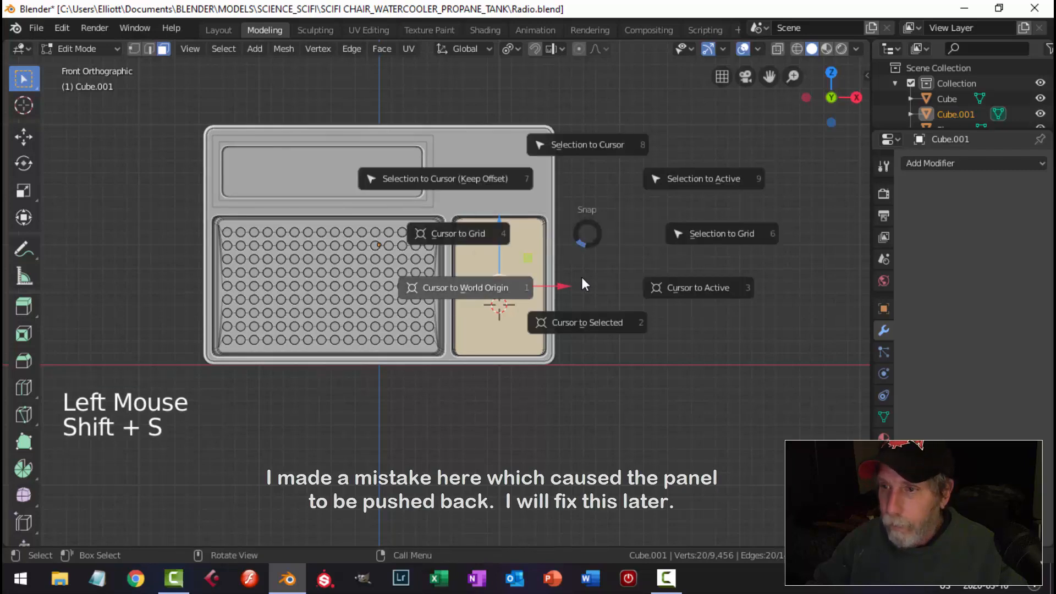
pyautogui.click(590, 323)
pyautogui.hotkey('alt', 'a')
pyautogui.press('Tab')
# Add a mesh circle with 20 vertices at the 3D cursor on the small lower panel
pyautogui.moveTo(585, 283); pyautogui.dragTo(523, 302, button='middle')
pyautogui.scroll(3, 550, 314)
pyautogui.hotkey('alt', 'a')
pyautogui.hotkey('shift', 'a')
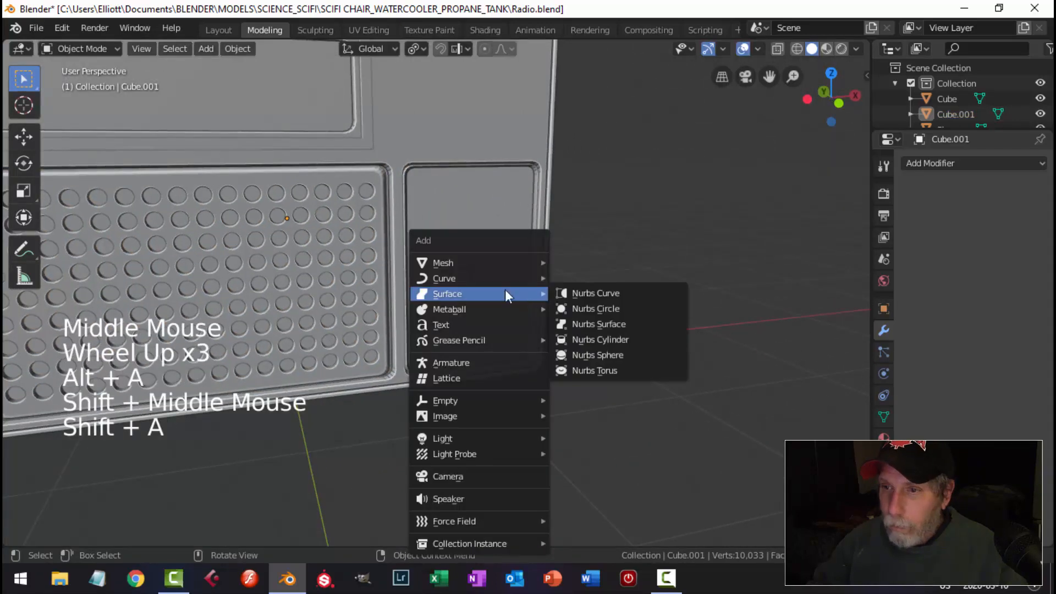
pyautogui.moveTo(489, 266)
pyautogui.click(600, 293)
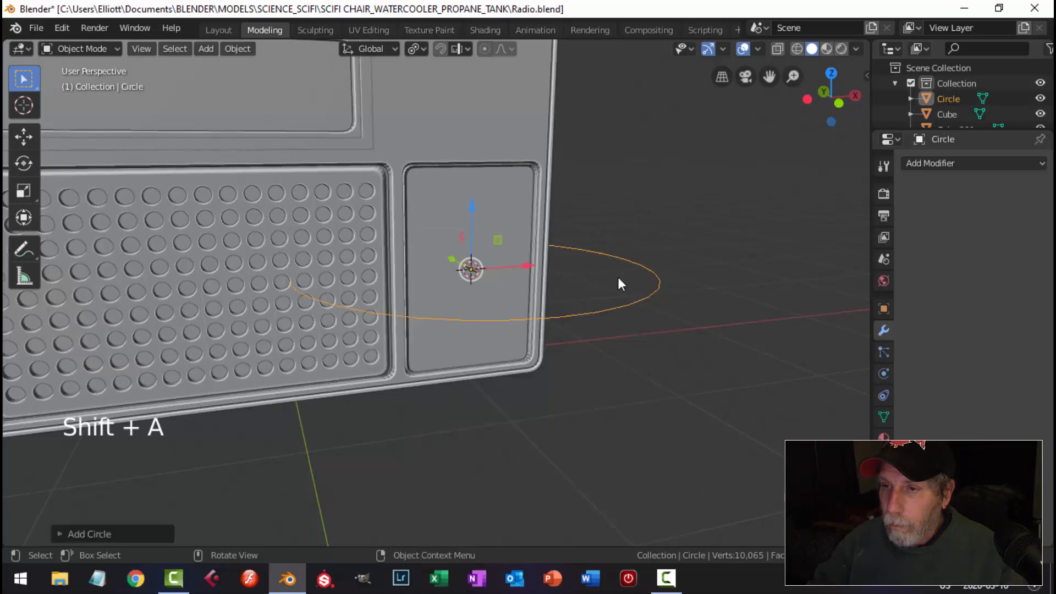
pyautogui.click(107, 537)
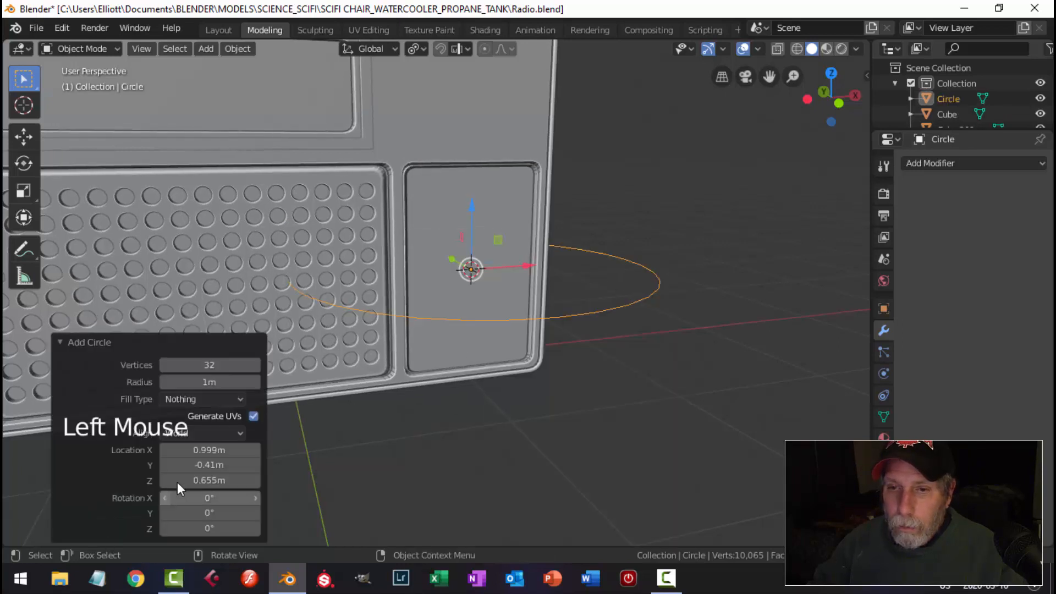
pyautogui.click(209, 365)
pyautogui.click(182, 366)
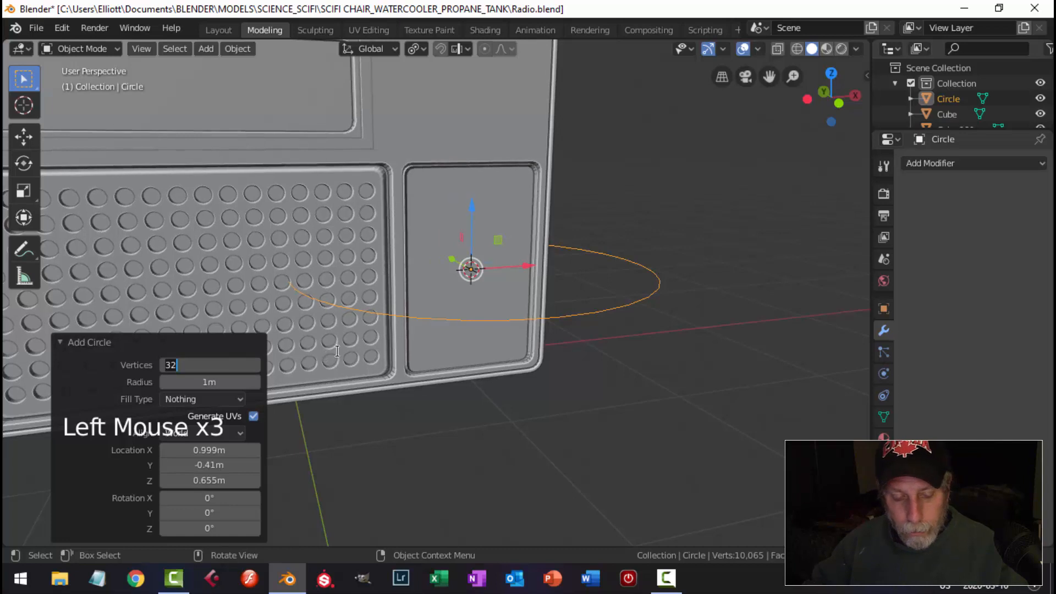
pyautogui.press('BackSpace')
pyautogui.press('BackSpace')
pyautogui.write('20')
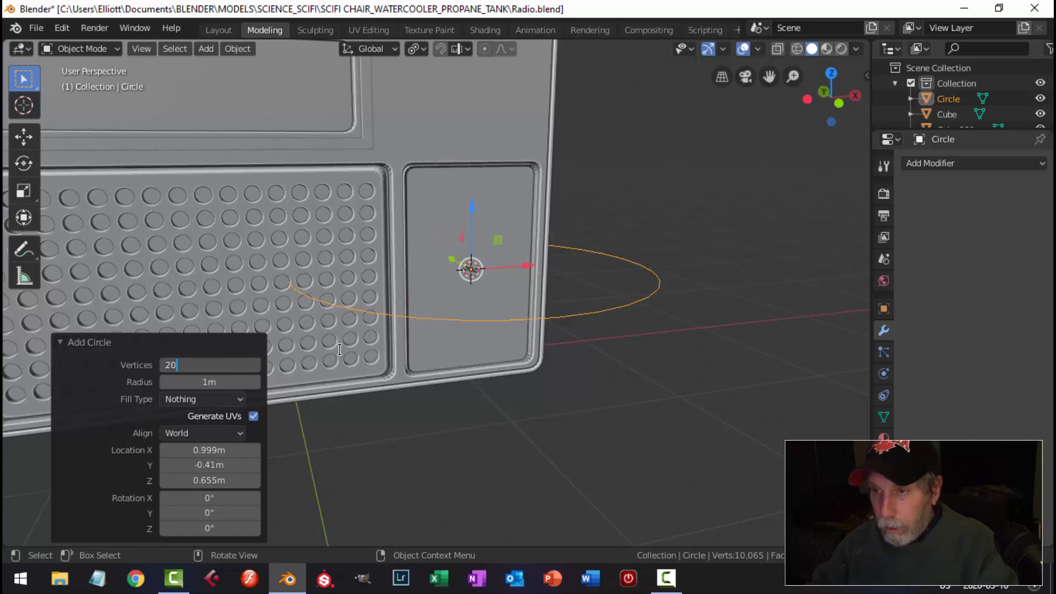
# Rotate the circle 90° about X and move it about 0.233 m forward along Y, clear of the panel
pyautogui.write('r')
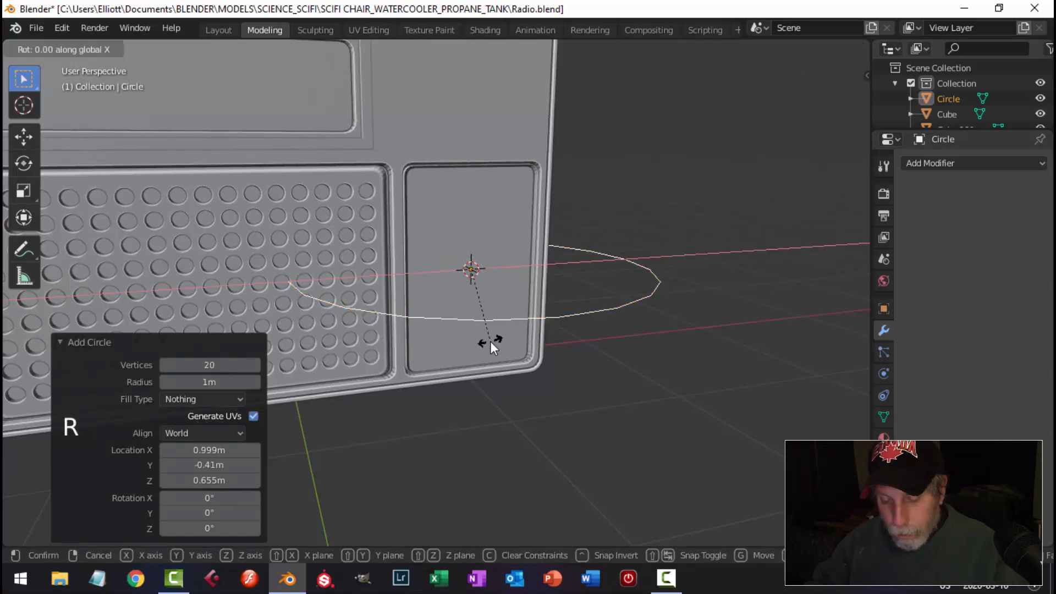
pyautogui.write('x90')
pyautogui.press('Return')
pyautogui.moveTo(498, 316); pyautogui.dragTo(386, 264, button='middle')
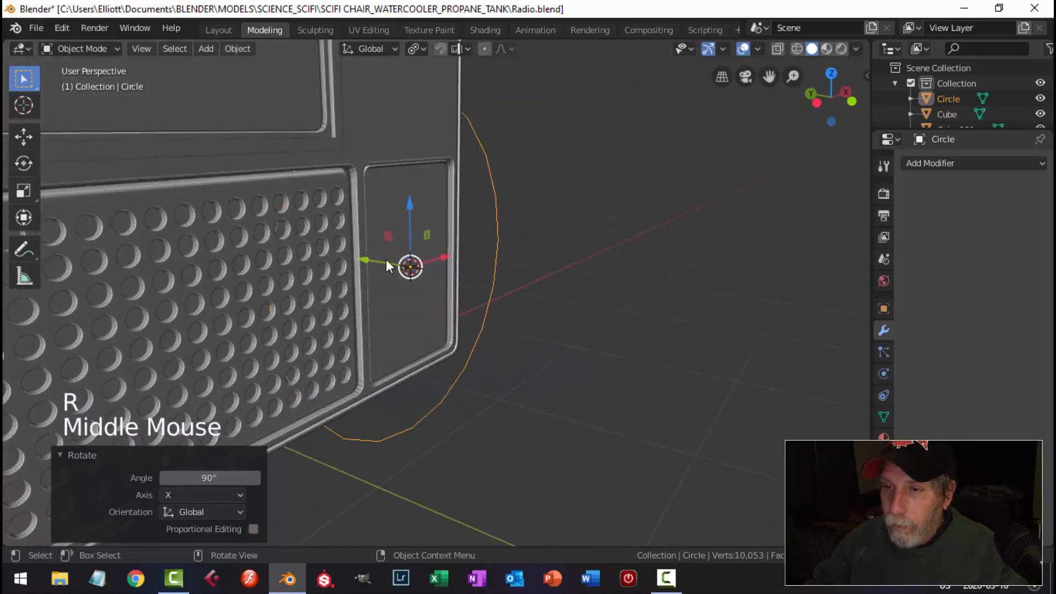
pyautogui.moveTo(366, 261); pyautogui.dragTo(399, 268)
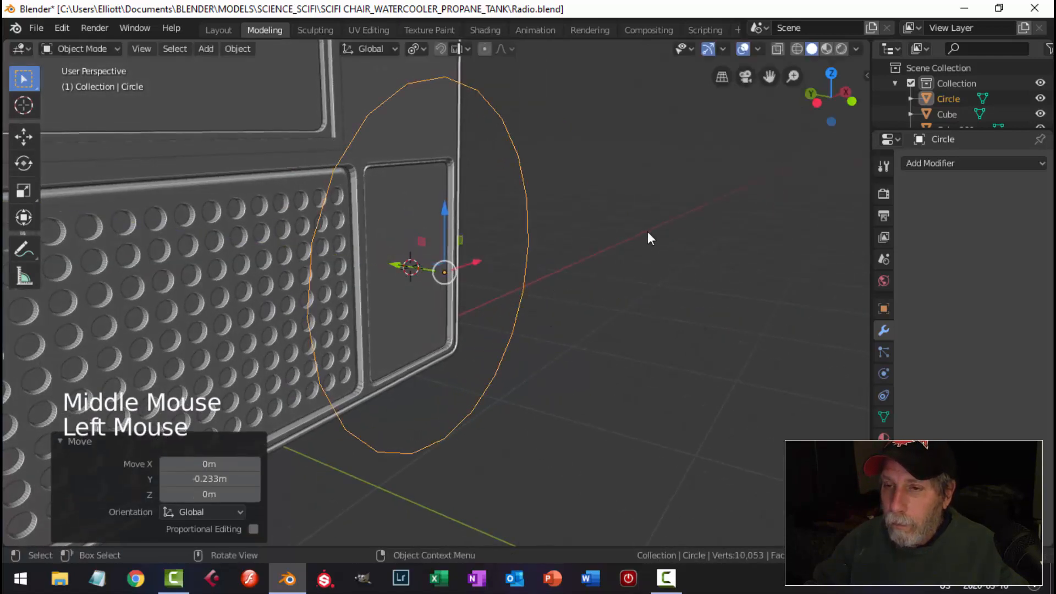
# Scale the circle's vertices down in Edit Mode by about 0.244 and again by about 0.794
pyautogui.press('Tab')
pyautogui.press('1')
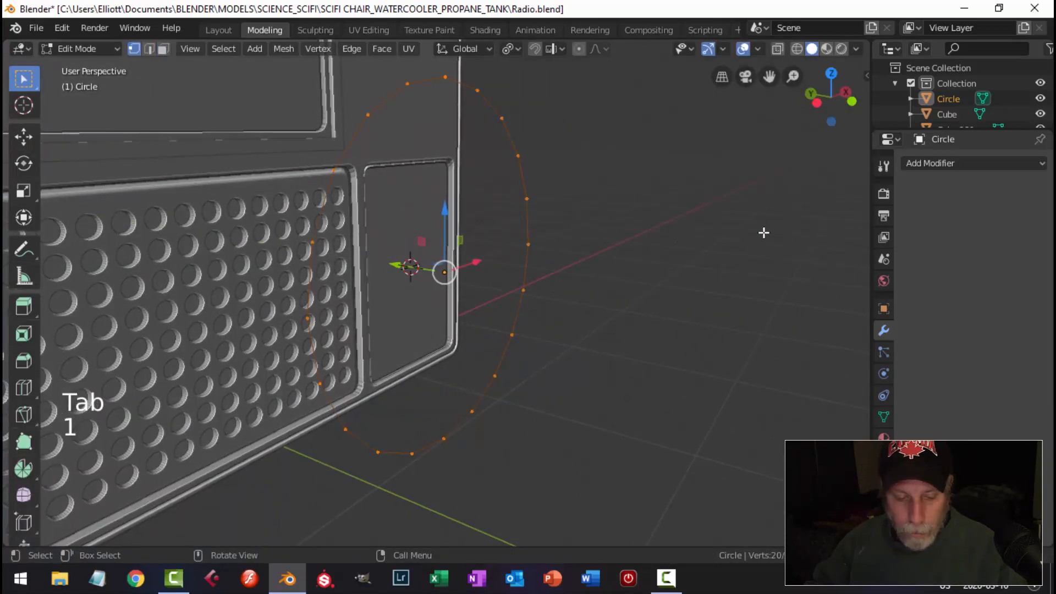
pyautogui.press('s')
pyautogui.click(521, 254)
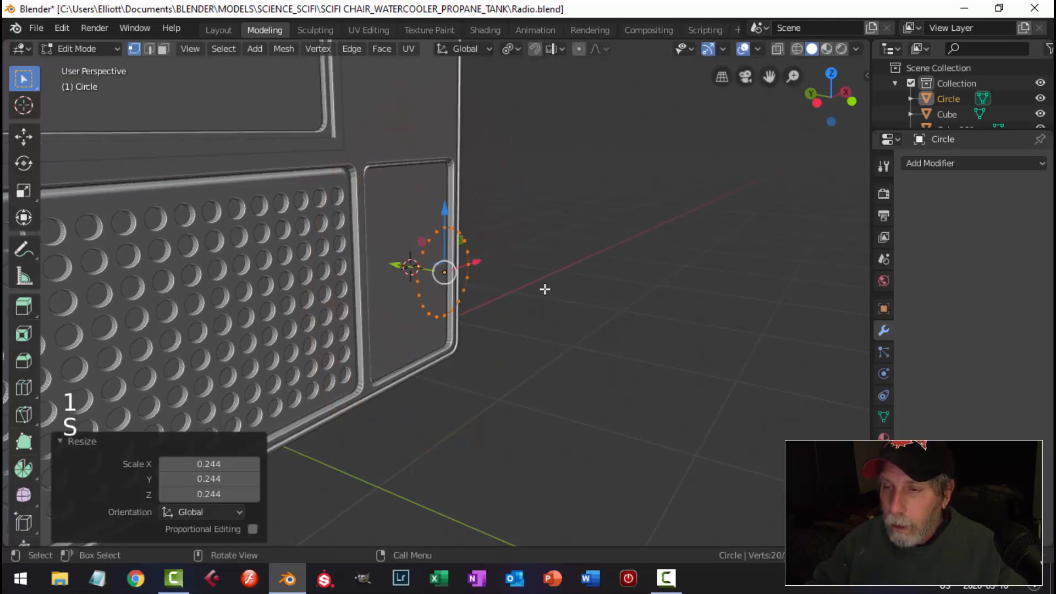
pyautogui.moveTo(544, 288); pyautogui.dragTo(491, 298, button='middle')
pyautogui.press('s')
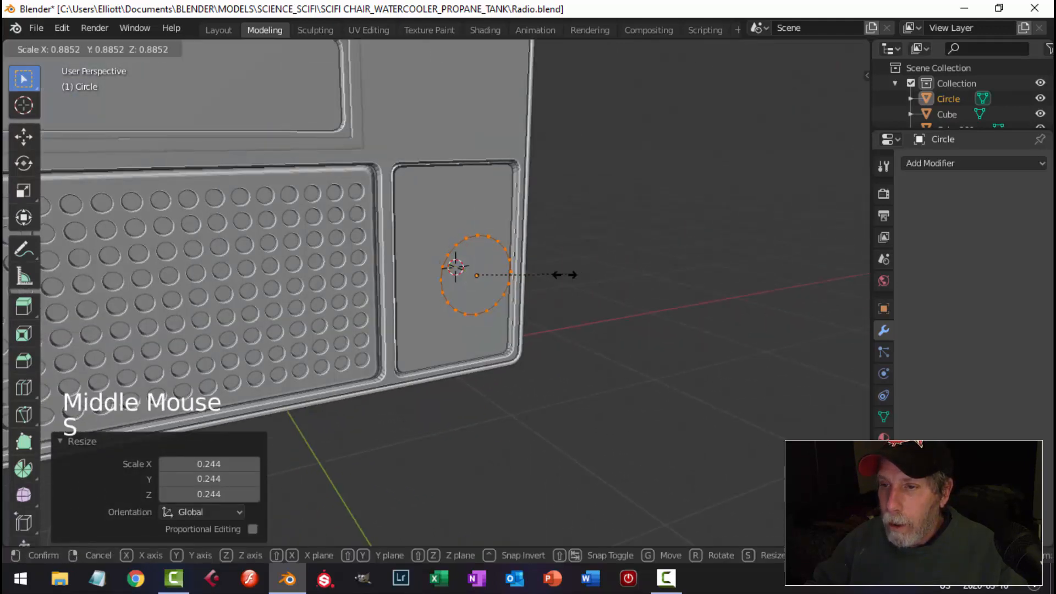
pyautogui.click(559, 279)
# Move the circle about 0.186 m back along Y and 0.257 m up along Z, and scale it by about 0.972
pyautogui.moveTo(559, 278); pyautogui.dragTo(582, 337, button='middle')
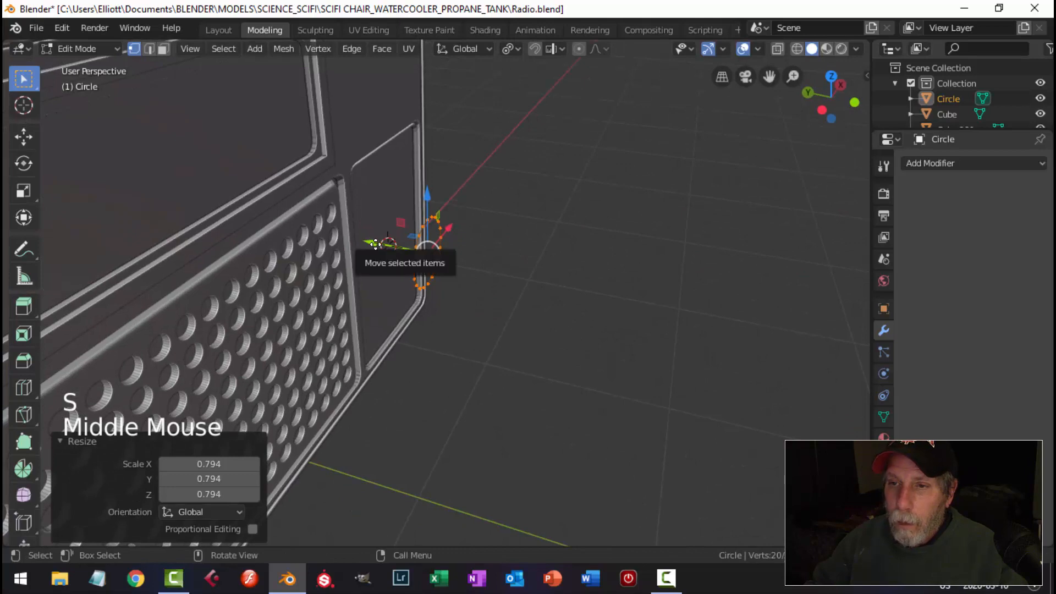
pyautogui.moveTo(377, 242); pyautogui.dragTo(344, 242)
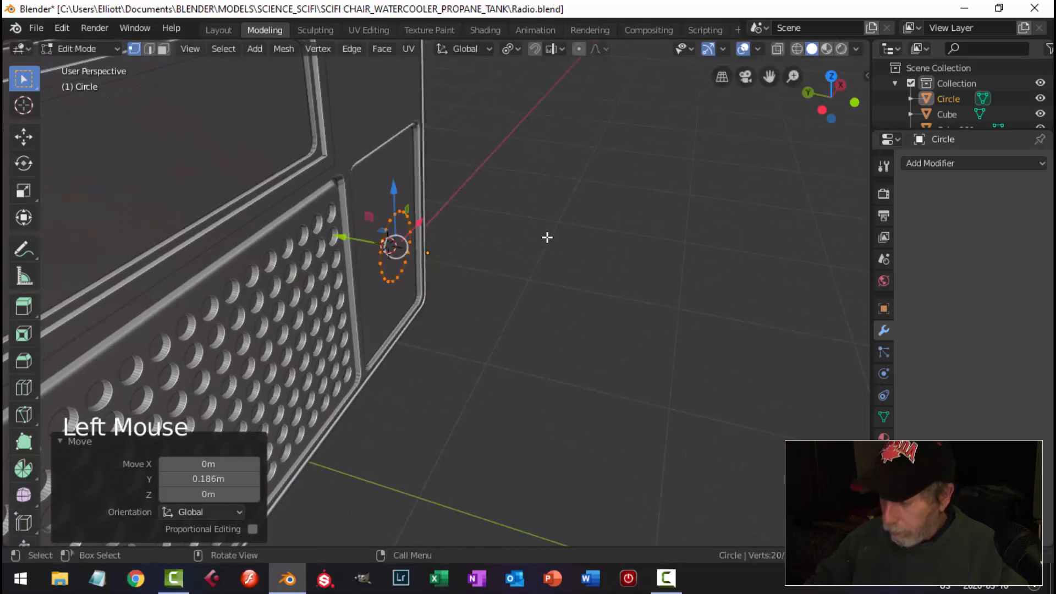
pyautogui.press('KP_1')
pyautogui.moveTo(510, 231); pyautogui.dragTo(520, 177)
pyautogui.press('s')
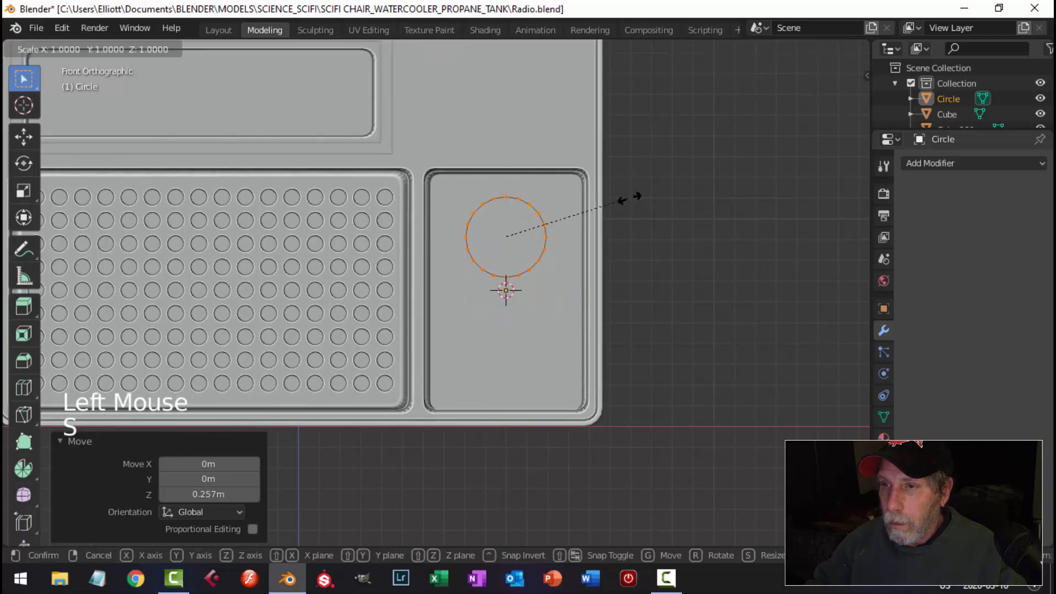
pyautogui.click(626, 199)
# Extrude the circle about 0.122 m forward along Y to form the knob's side wall
pyautogui.moveTo(626, 199); pyautogui.dragTo(559, 387, button='middle')
pyautogui.press('KP_3')
pyautogui.scroll(5, 568, 302)
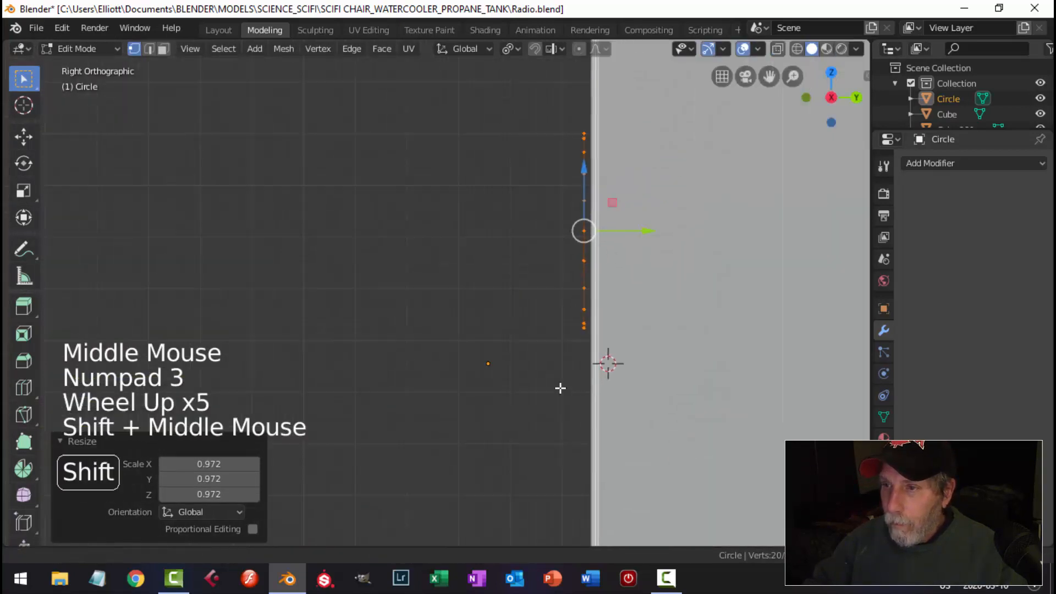
pyautogui.scroll(1, 627, 398)
pyautogui.keyDown('shift'); pyautogui.moveTo(626, 398); pyautogui.dragTo(620, 410, button='middle'); pyautogui.keyUp('shift')
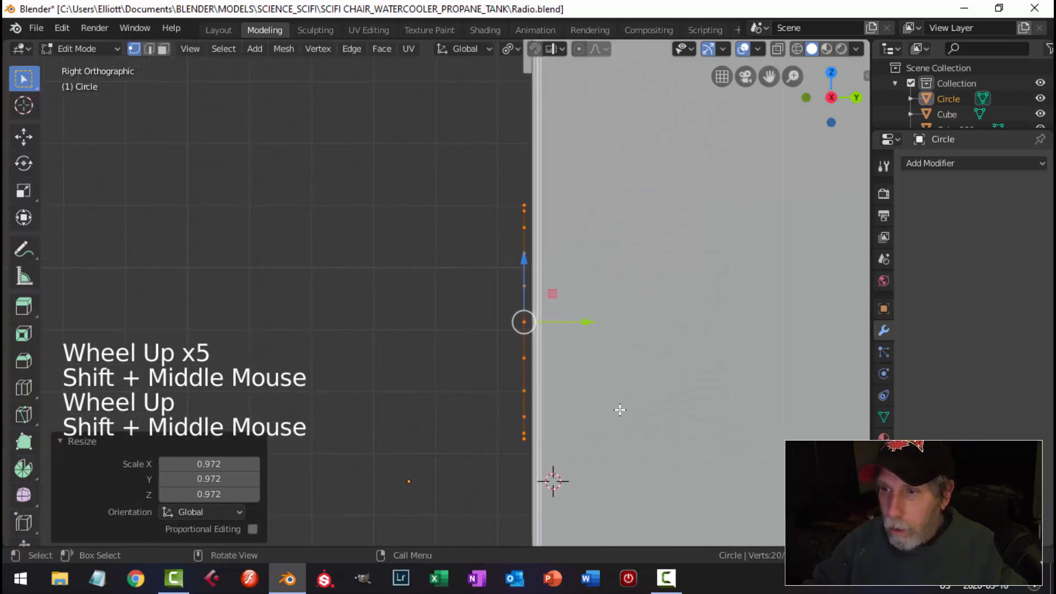
pyautogui.press('e')
pyautogui.moveTo(588, 323); pyautogui.dragTo(511, 330)
pyautogui.moveTo(511, 331); pyautogui.dragTo(590, 357, button='middle')
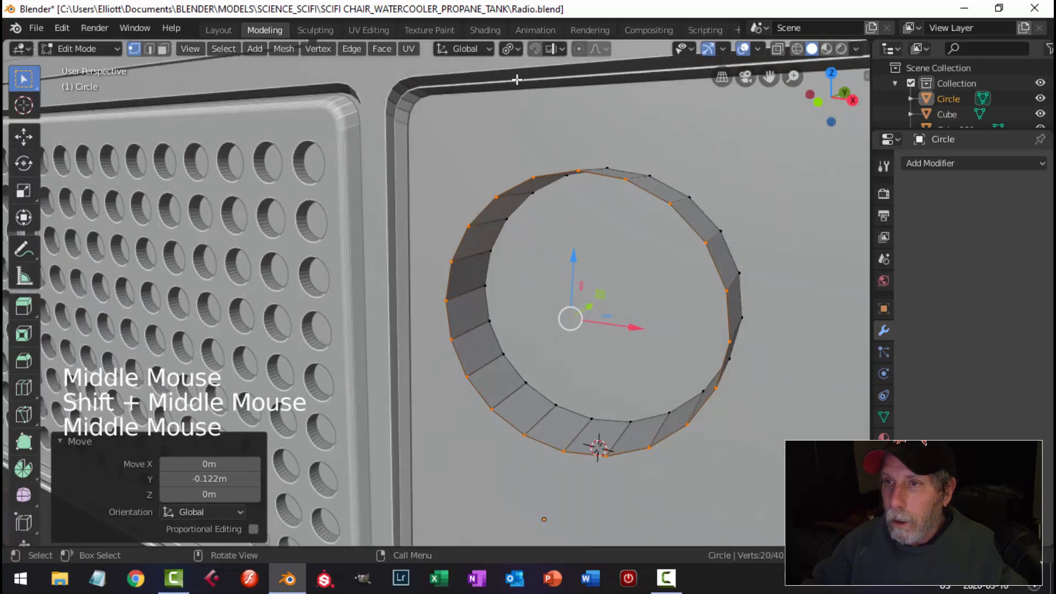
# Extrude the knob's front edge inward into a narrow rim, and extrude its inner edge slightly back along Y
pyautogui.click(510, 49)
pyautogui.keyDown('shift'); pyautogui.moveTo(652, 237); pyautogui.dragTo(609, 262, button='middle'); pyautogui.keyUp('shift')
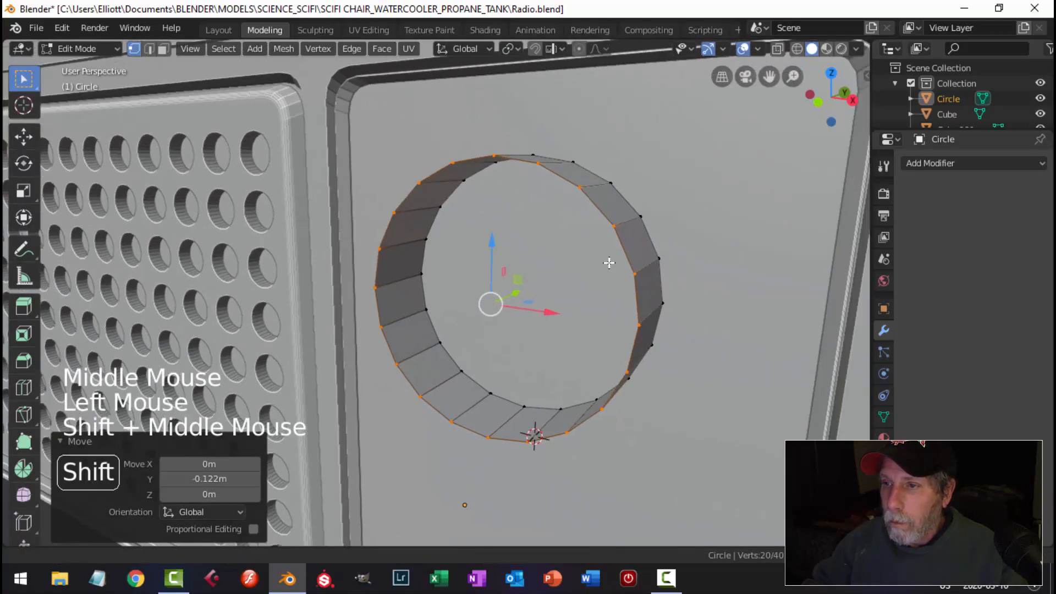
pyautogui.press('e')
pyautogui.press('s')
pyautogui.moveTo(721, 226); pyautogui.dragTo(642, 288, button='middle')
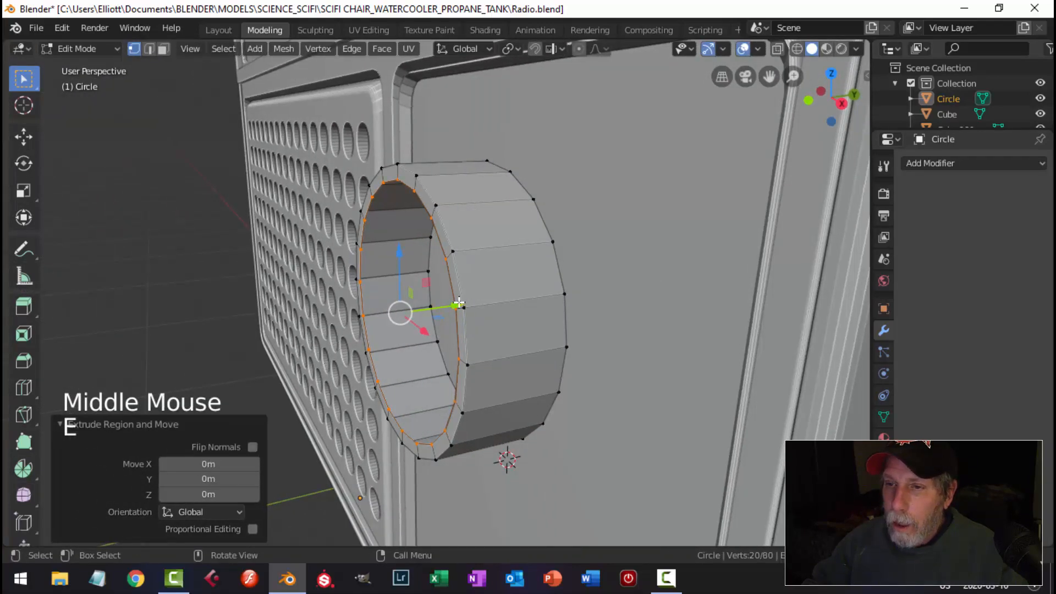
pyautogui.moveTo(459, 304); pyautogui.dragTo(473, 301)
# Extrude the recessed inner edge and scale it inward to a small ring at the knob's centre
pyautogui.moveTo(472, 301); pyautogui.dragTo(727, 315, button='middle')
pyautogui.press('e')
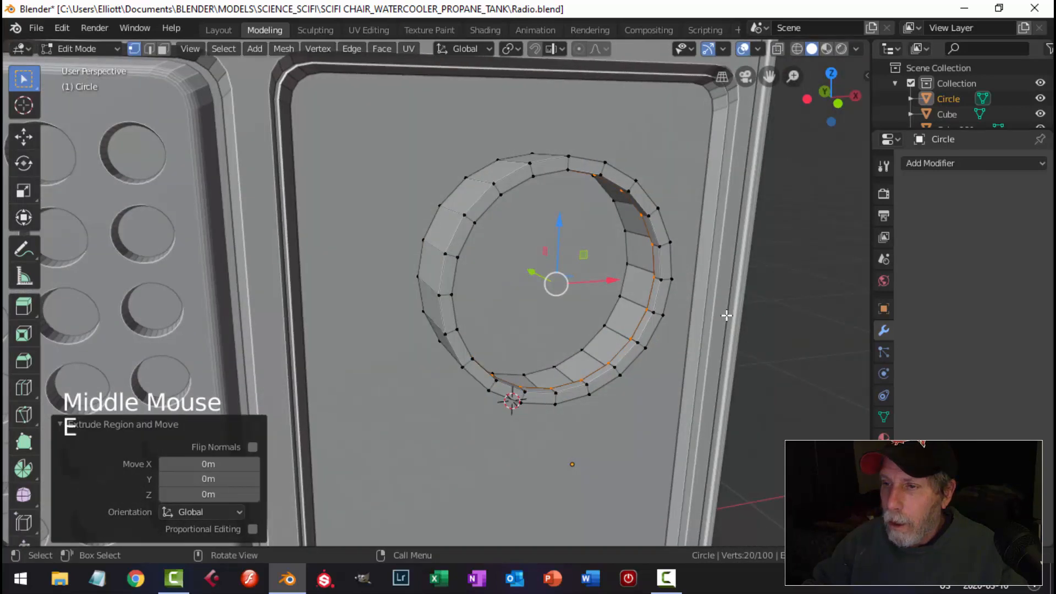
pyautogui.press('s')
pyautogui.click(704, 315)
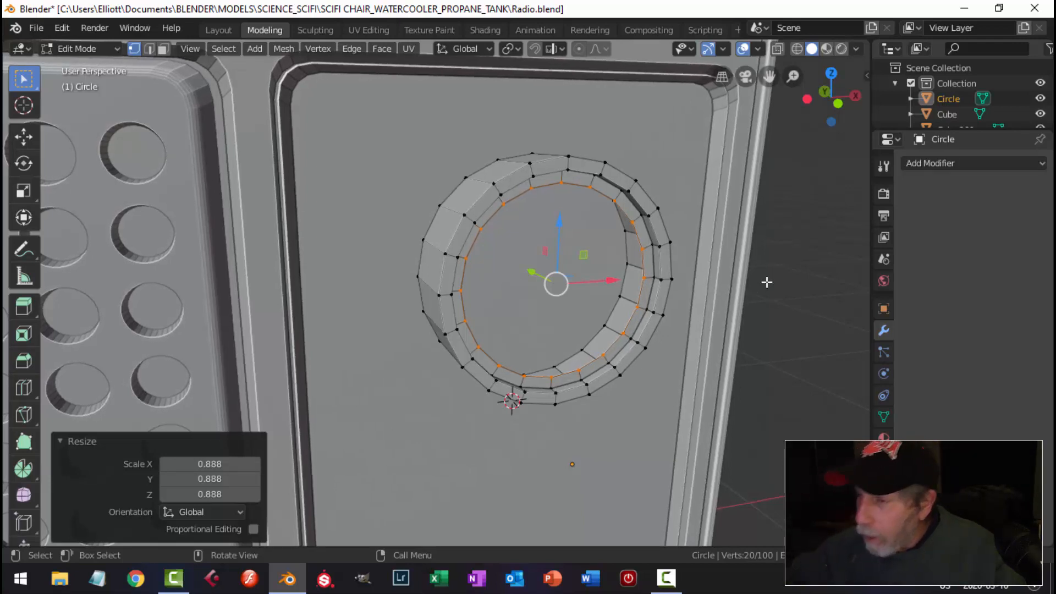
pyautogui.press('s')
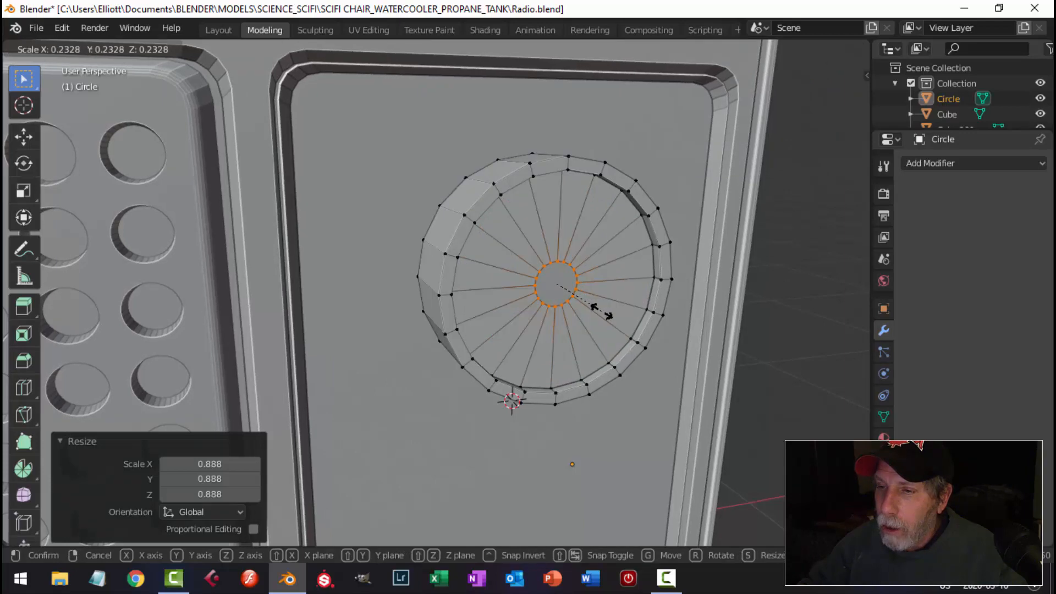
pyautogui.click(603, 311)
# Extrude the small central ring slightly forward along Y to form a raised hub
pyautogui.moveTo(605, 316); pyautogui.dragTo(676, 343, button='middle')
pyautogui.press('e')
pyautogui.rightClick(525, 280)
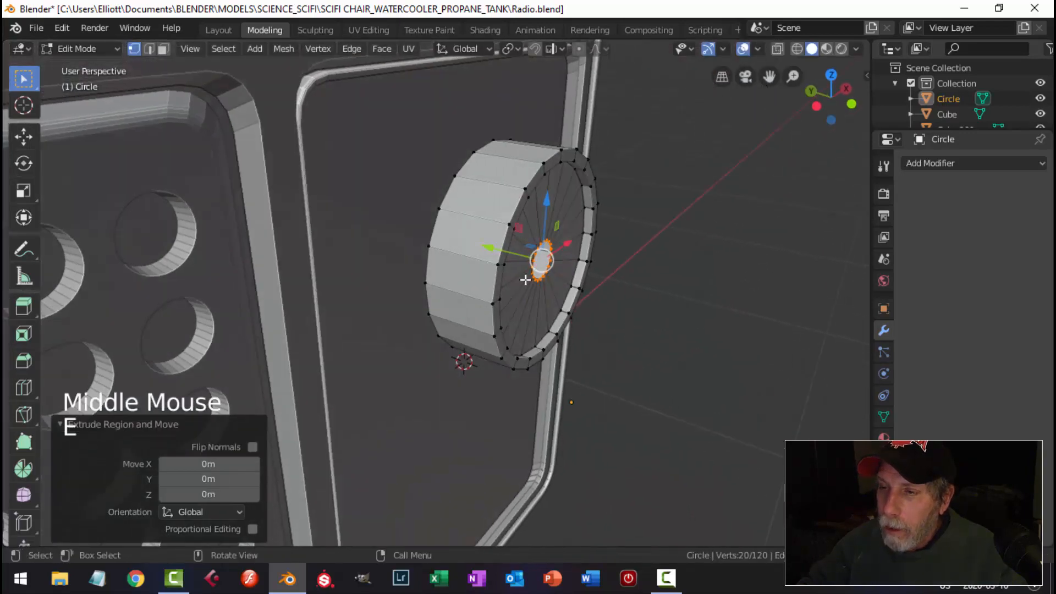
pyautogui.moveTo(490, 249); pyautogui.dragTo(500, 257)
# Extrude the hub's front edge inward at a scale of about 0.844 and close the opening with Grid Fill
pyautogui.moveTo(831, 306); pyautogui.dragTo(745, 299, button='middle')
pyautogui.press('e')
pyautogui.press('s')
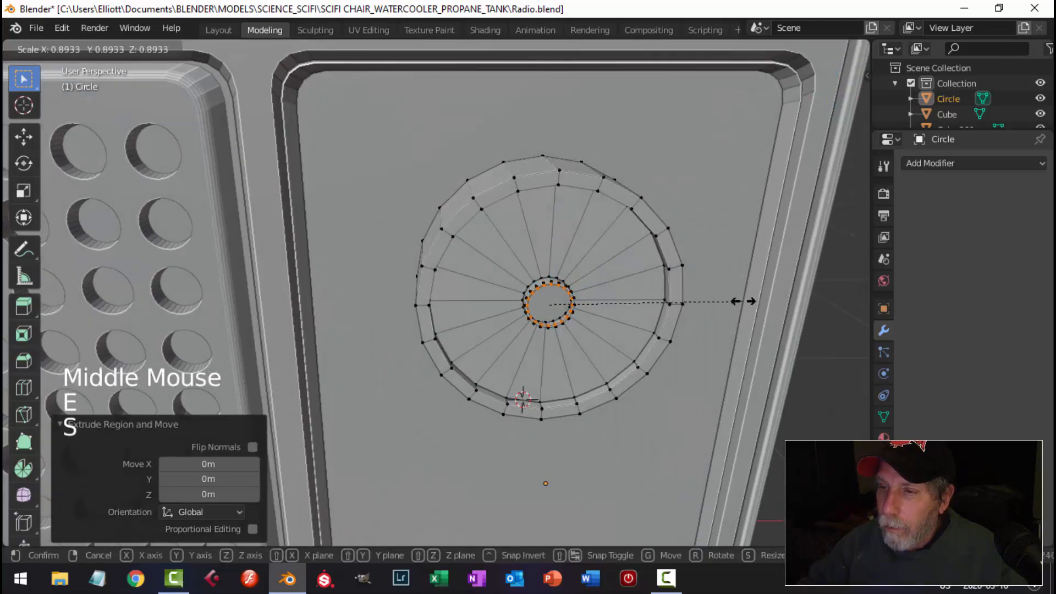
pyautogui.click(734, 301)
pyautogui.click(379, 48)
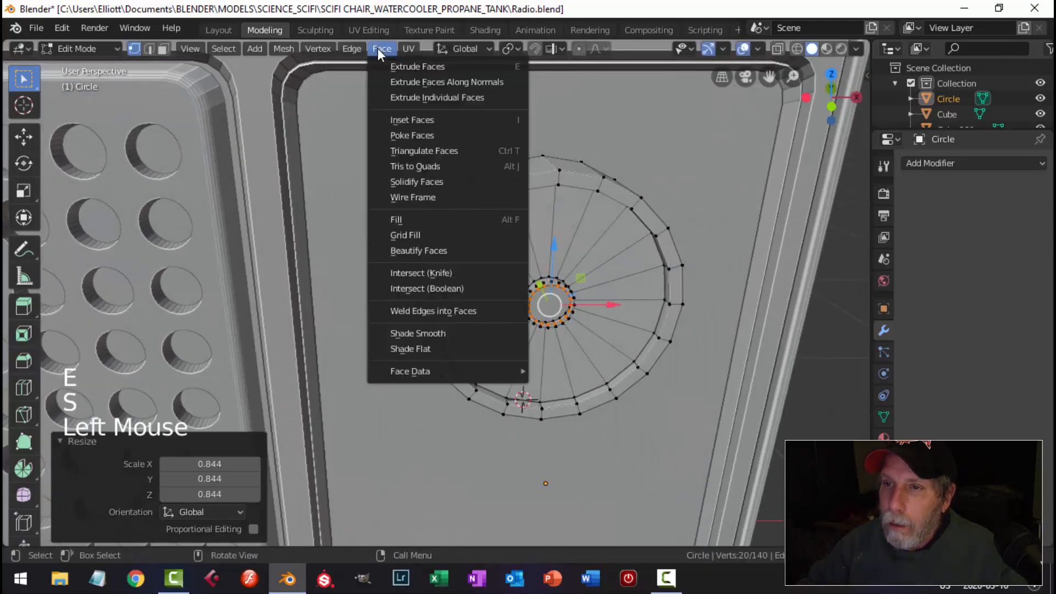
pyautogui.click(411, 231)
# Select the knob's outer and inner rim edge loops plus the hub's front edge loop, and give them a small two-segment bevel
pyautogui.hotkey('alt', 'a')
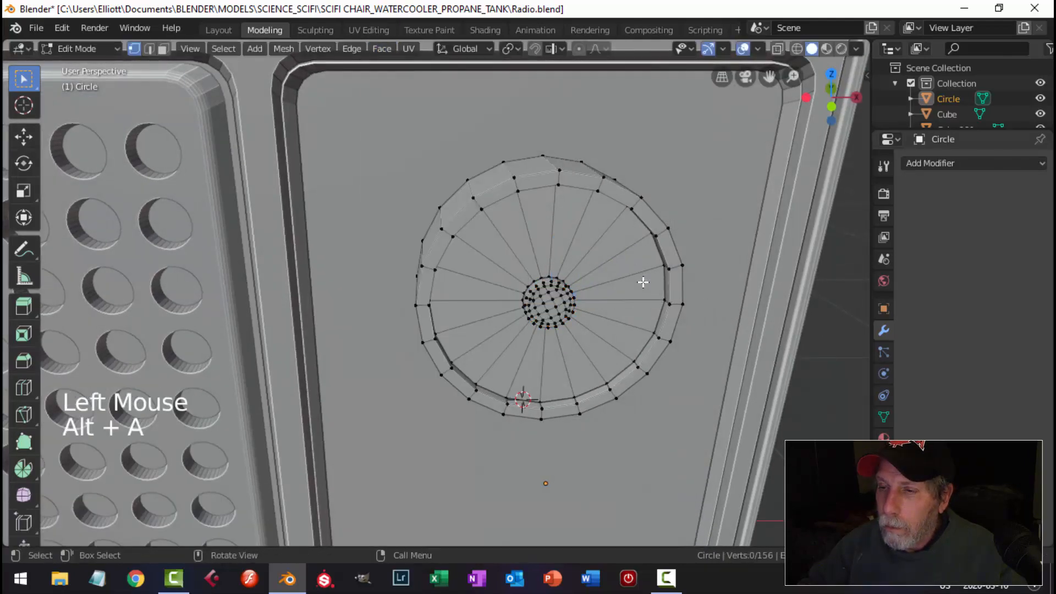
pyautogui.keyDown('shift'); pyautogui.moveTo(641, 281); pyautogui.dragTo(555, 254, button='middle'); pyautogui.keyUp('shift')
pyautogui.press('2')
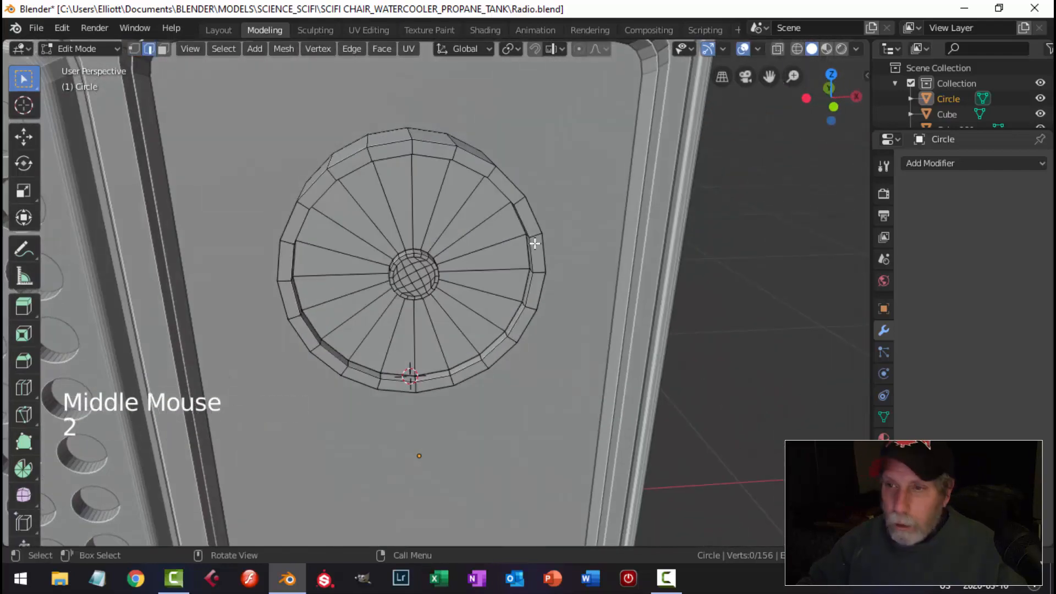
pyautogui.keyDown('alt'); pyautogui.keyDown('shift'); pyautogui.click(478, 163); pyautogui.keyUp('shift'); pyautogui.keyUp('alt')
pyautogui.scroll(2, 466, 121)
pyautogui.keyDown('alt'); pyautogui.keyDown('shift'); pyautogui.click(489, 181); pyautogui.keyUp('shift'); pyautogui.keyUp('alt')
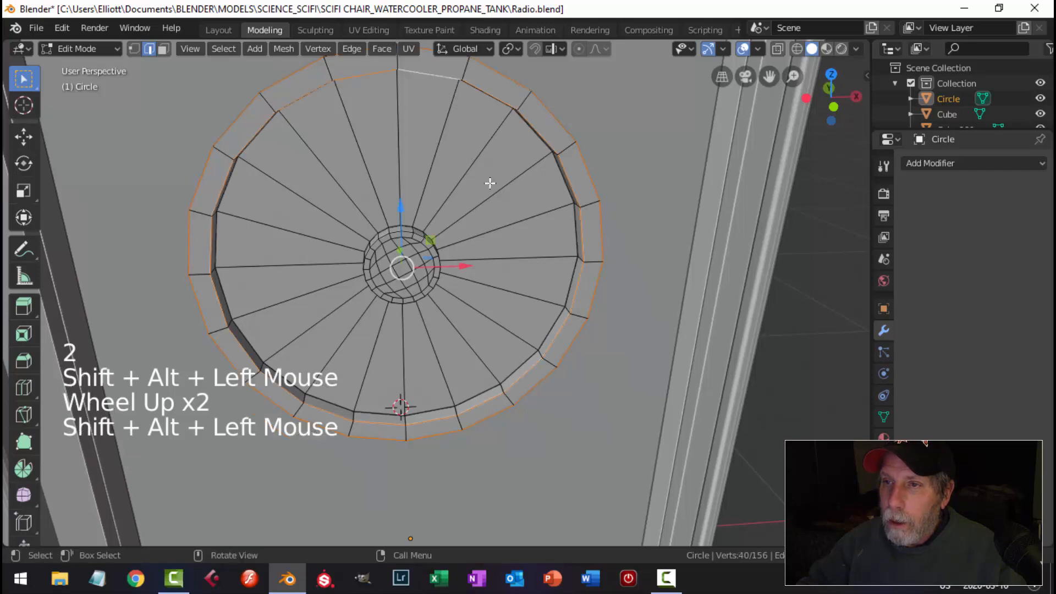
pyautogui.scroll(2, 487, 185)
pyautogui.moveTo(487, 184); pyautogui.dragTo(410, 261, button='middle')
pyautogui.keyDown('alt'); pyautogui.keyDown('shift'); pyautogui.click(378, 250); pyautogui.keyUp('shift'); pyautogui.keyUp('alt')
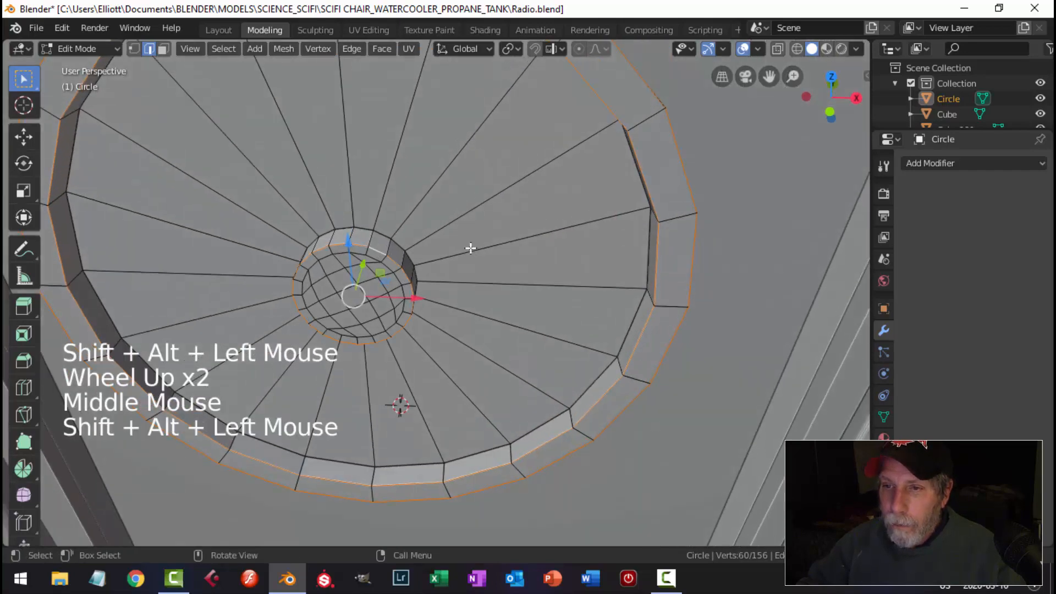
pyautogui.hotkey('ctrl', 'b')
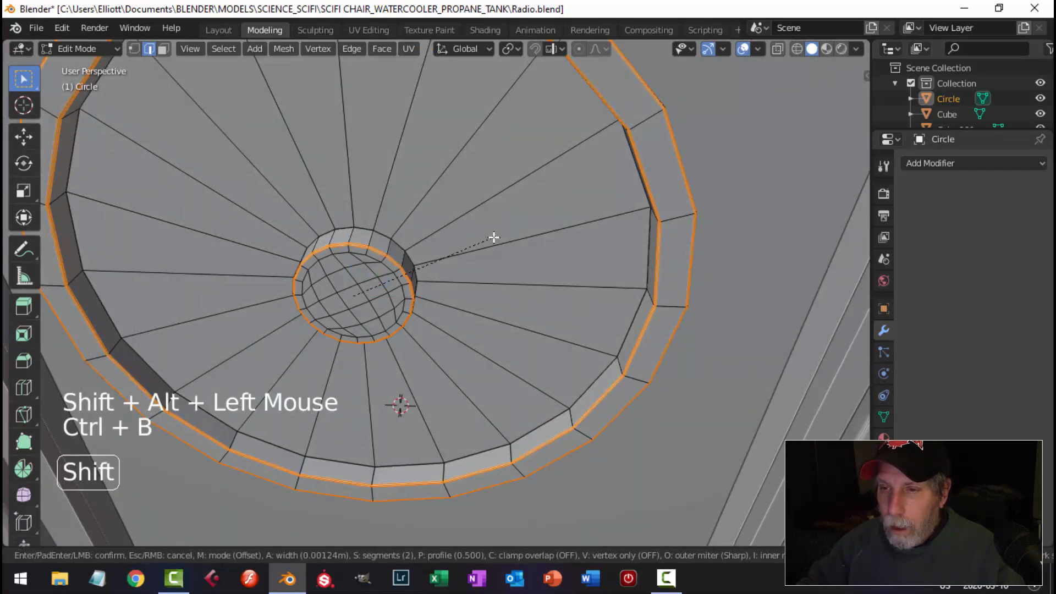
pyautogui.click(494, 237)
# Apply level 2 subdivision to the knob in Object Mode and shade it smooth
pyautogui.press('Tab')
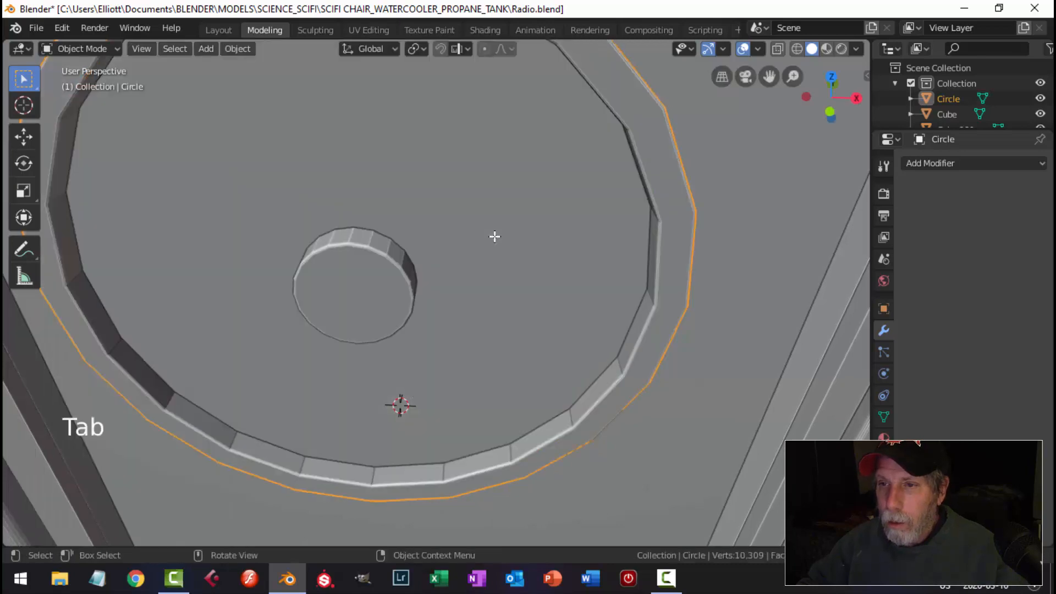
pyautogui.hotkey('ctrl', '2')
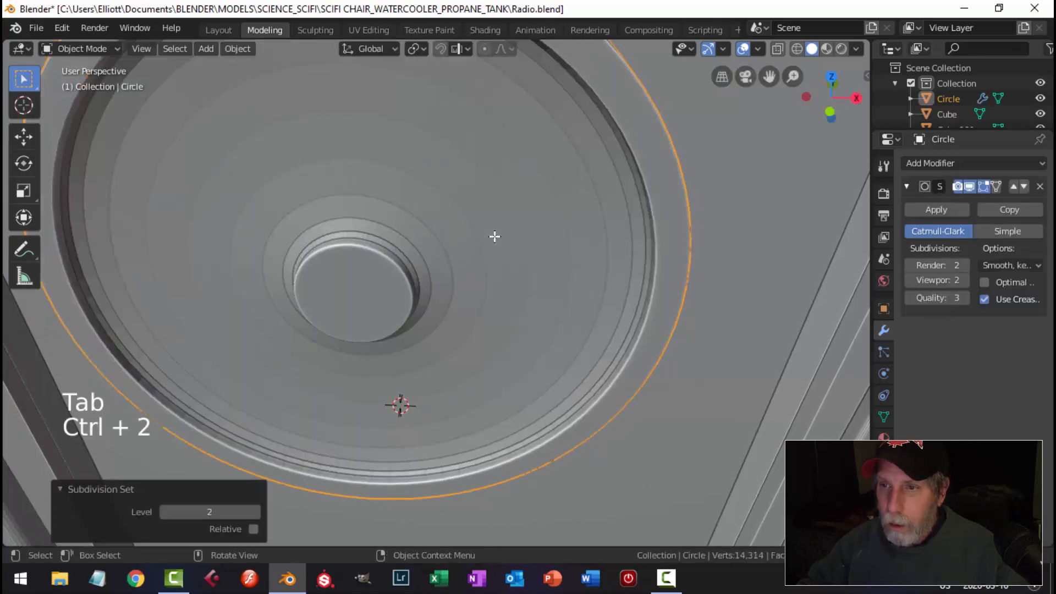
pyautogui.rightClick(432, 217)
pyautogui.click(433, 203)
# Add two supporting loop cuts to the knob's recess, one slid against the recess's outer edge and one close around the hub's base
pyautogui.scroll(-4, 432, 202)
pyautogui.moveTo(501, 234); pyautogui.dragTo(557, 154, button='middle')
pyautogui.scroll(1, 523, 244)
pyautogui.press('Tab')
pyautogui.scroll(1, 537, 222)
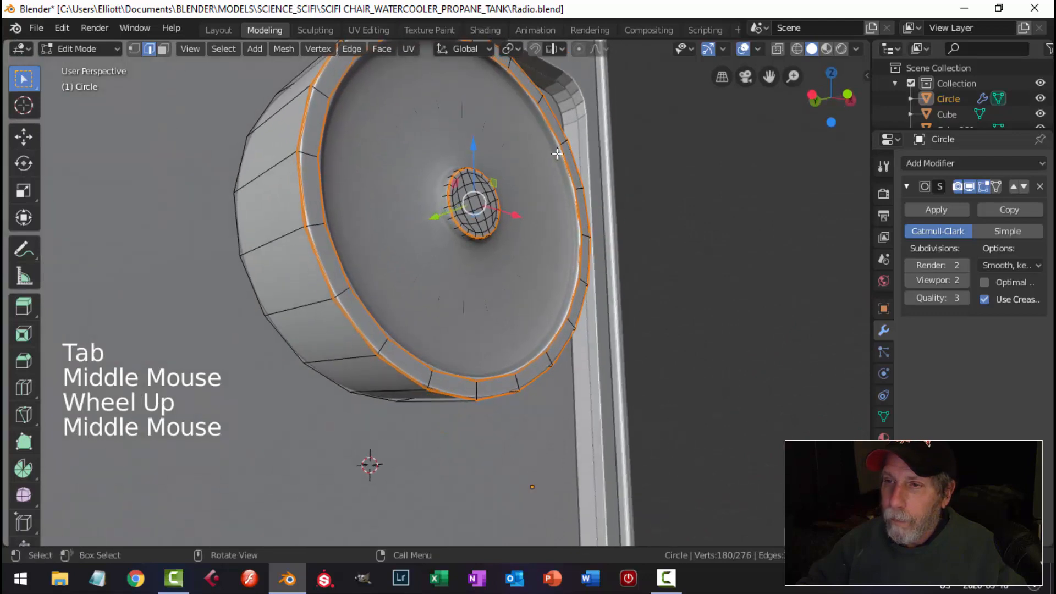
pyautogui.hotkey('ctrl', 'r')
pyautogui.click(552, 150)
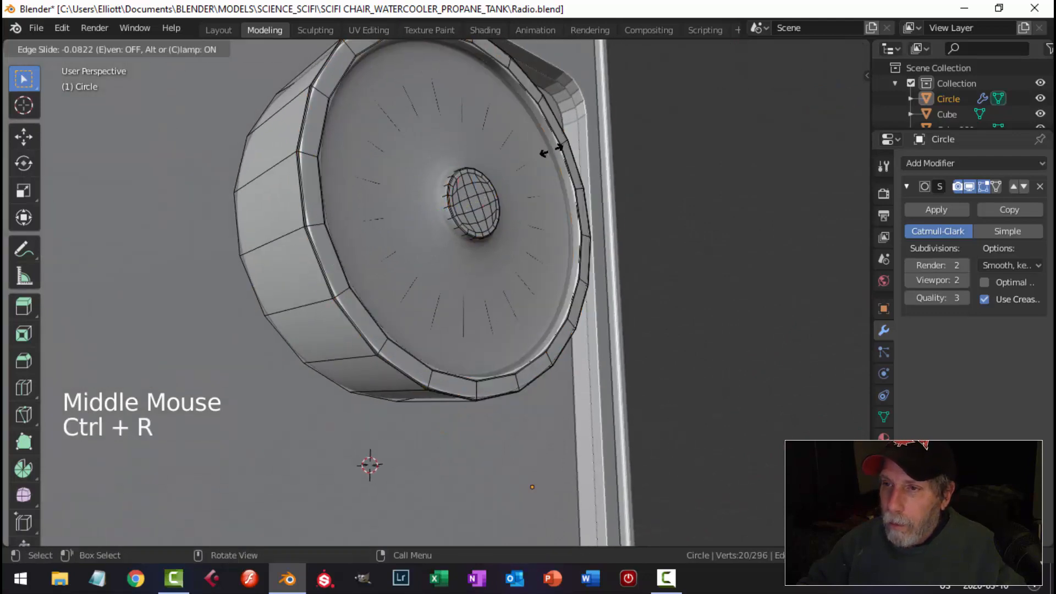
pyautogui.click(532, 179)
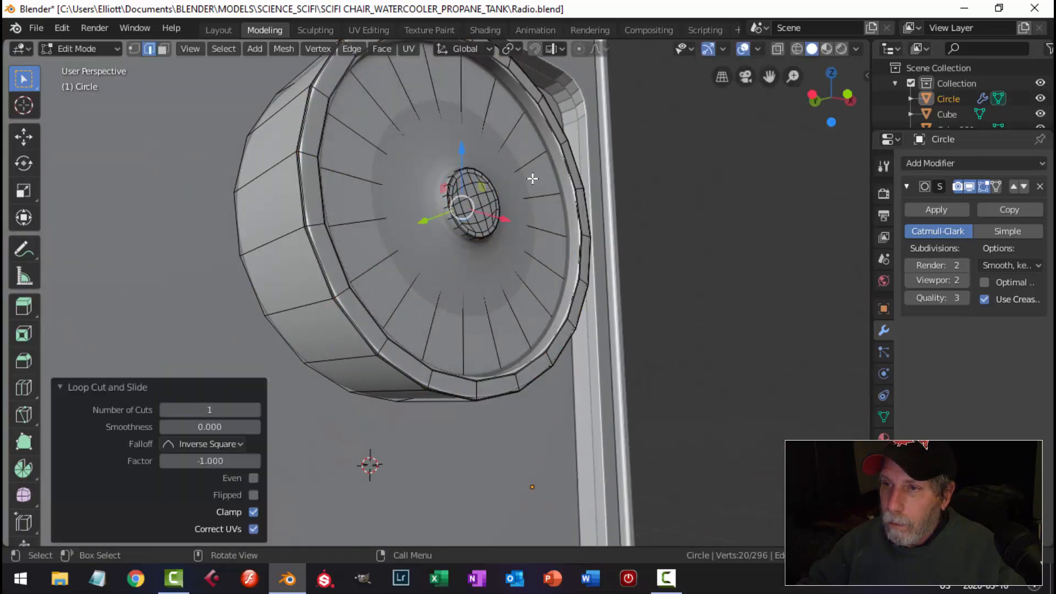
pyautogui.hotkey('ctrl', 'r')
pyautogui.click(524, 175)
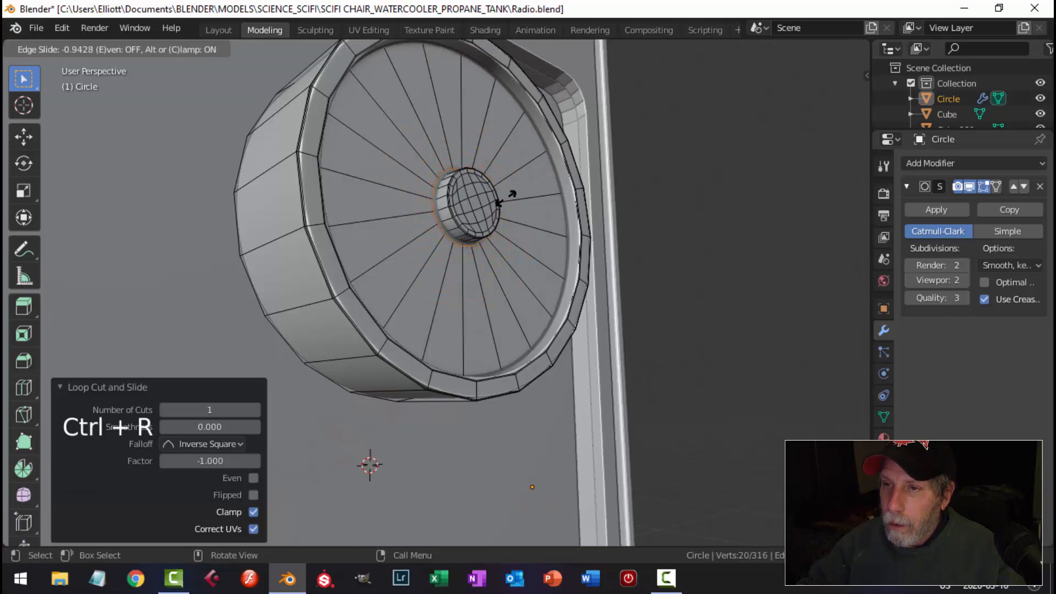
pyautogui.click(505, 198)
pyautogui.press('Tab')
# Select the knob in Object Mode and set its origin to its geometry
pyautogui.scroll(-4, 522, 235)
pyautogui.hotkey('alt', 'a')
pyautogui.moveTo(568, 245); pyautogui.dragTo(495, 380, button='middle')
pyautogui.scroll(1, 541, 279)
pyautogui.scroll(-3, 531, 285)
pyautogui.scroll(2, 478, 323)
pyautogui.click(495, 352)
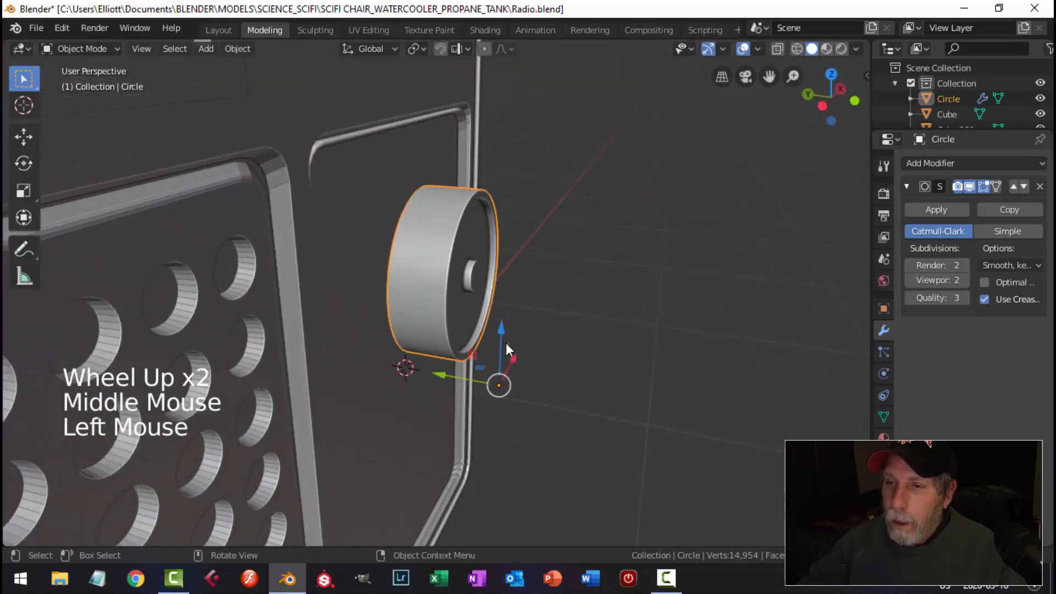
pyautogui.scroll(-3, 506, 348)
pyautogui.click(238, 49)
pyautogui.moveTo(325, 84)
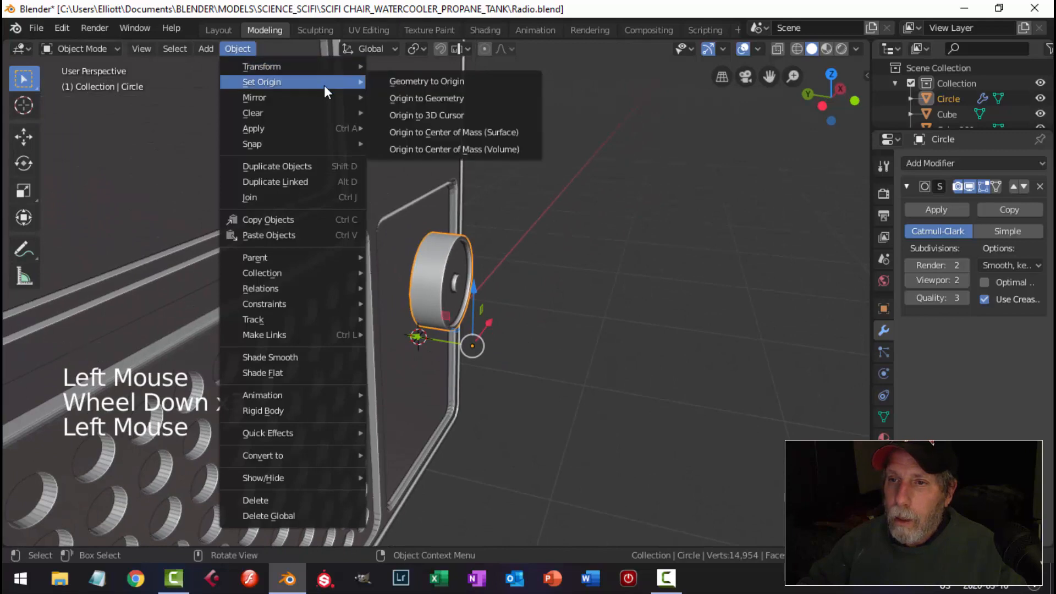
pyautogui.click(418, 97)
# Move the knob about -0.329 m along Y, clear of the radio, and hide all unselected objects
pyautogui.moveTo(399, 103); pyautogui.dragTo(494, 289, button='middle')
pyautogui.moveTo(403, 288); pyautogui.dragTo(498, 285)
pyautogui.moveTo(498, 285)
pyautogui.mouseDown(button='middle')
pyautogui.moveTo(536, 297)
pyautogui.moveTo(495, 295)
pyautogui.mouseUp(button='middle')
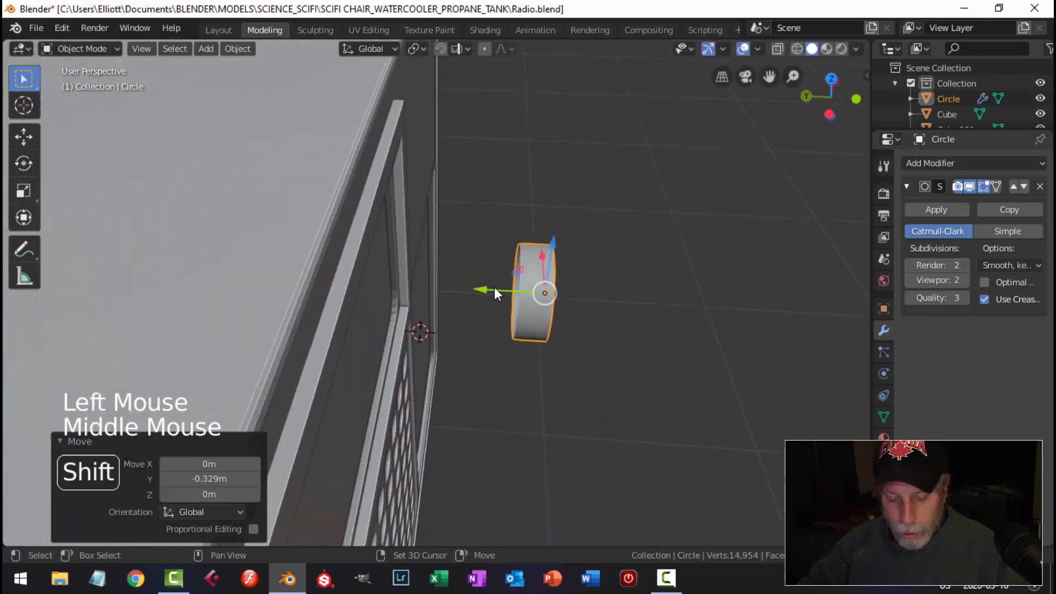
pyautogui.hotkey('shift', 'h')
pyautogui.moveTo(592, 295); pyautogui.dragTo(605, 288, button='middle')
# Select the edge loop of the knob's open back in Edit Mode and extrude it inward at a scale of about 0.411
pyautogui.press('Tab')
pyautogui.scroll(3, 598, 266)
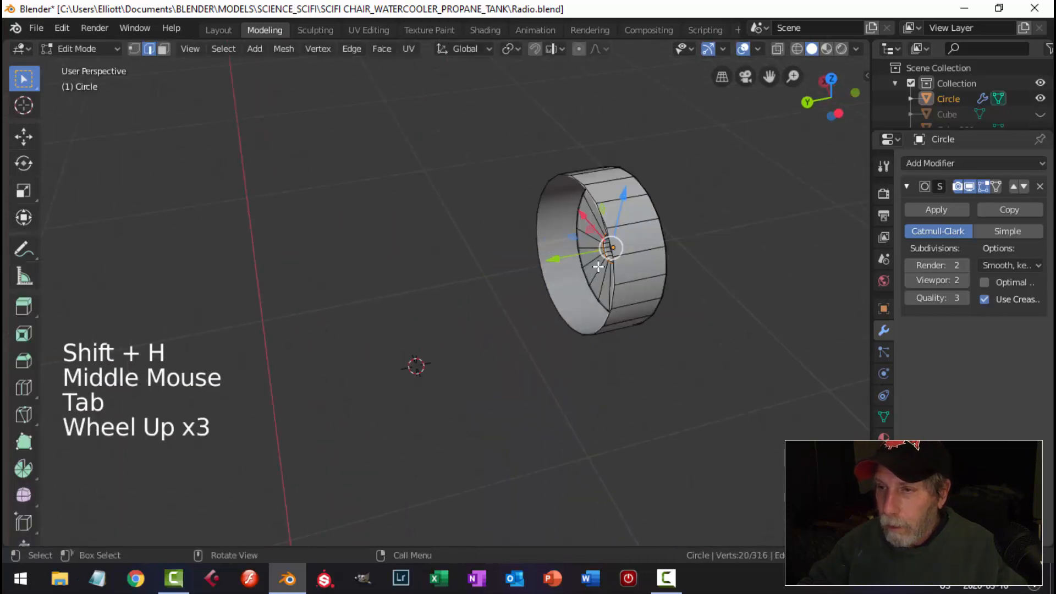
pyautogui.keyDown('alt'); pyautogui.keyDown('shift'); pyautogui.click(599, 202); pyautogui.keyUp('shift'); pyautogui.keyUp('alt')
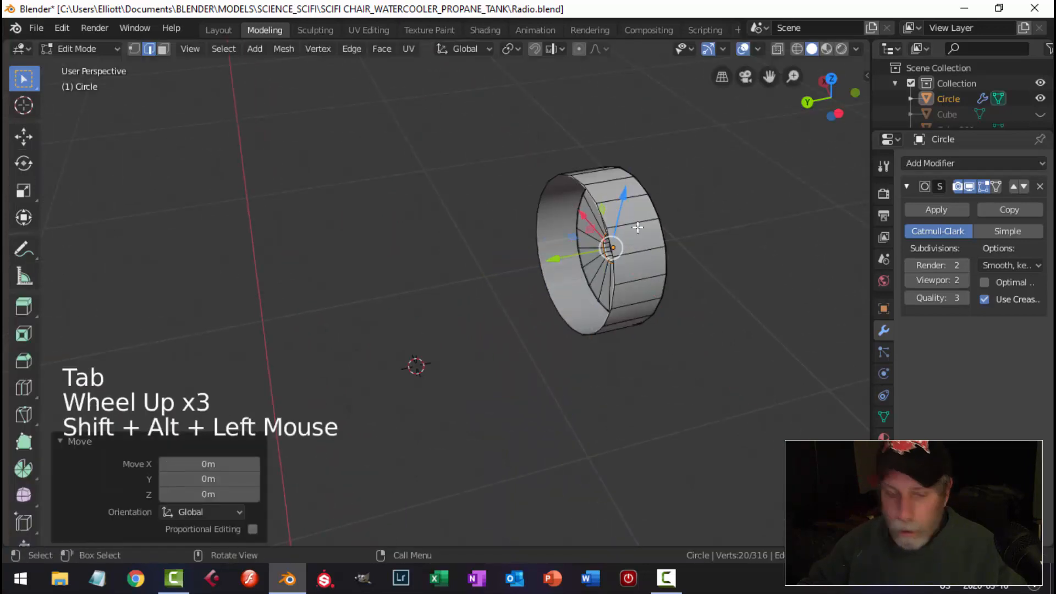
pyautogui.hotkey('alt', 'a')
pyautogui.press('2')
pyautogui.keyDown('alt'); pyautogui.keyDown('shift'); pyautogui.click(545, 253); pyautogui.keyUp('shift'); pyautogui.keyUp('alt')
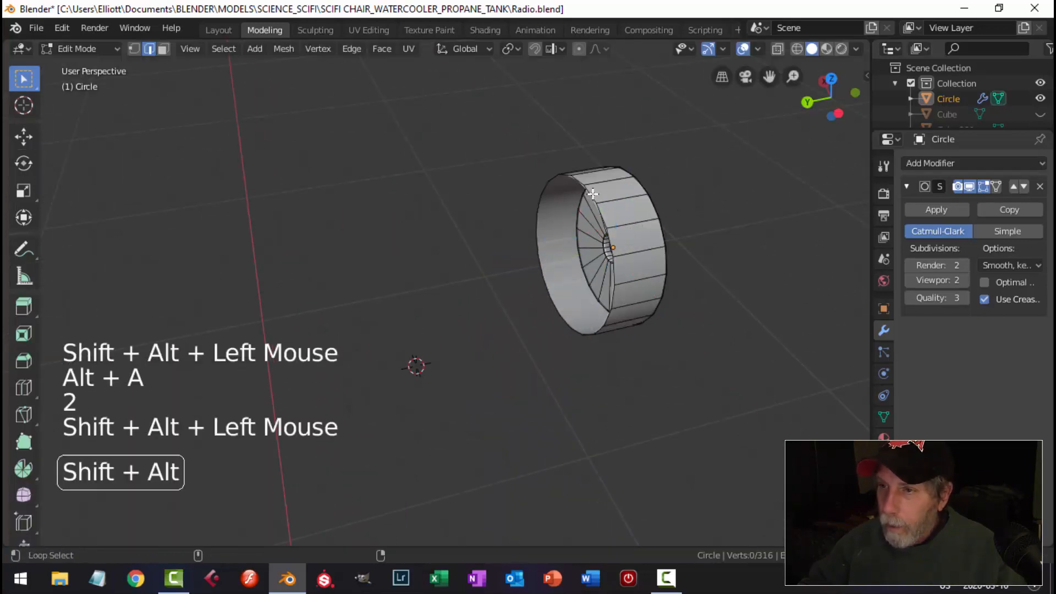
pyautogui.press('e')
pyautogui.press('s')
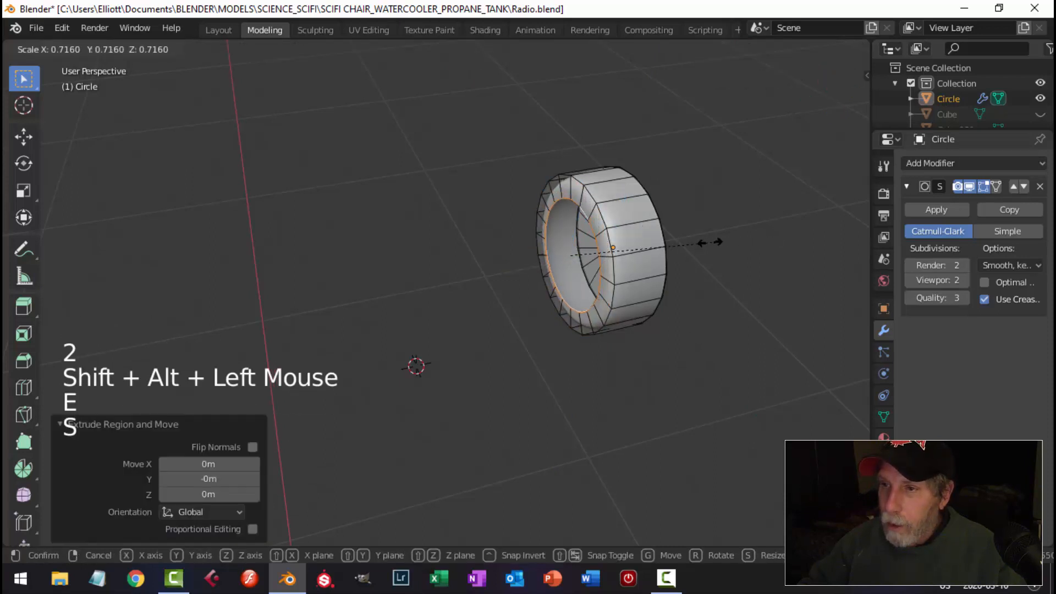
pyautogui.moveTo(651, 238); pyautogui.dragTo(514, 283, button='middle')
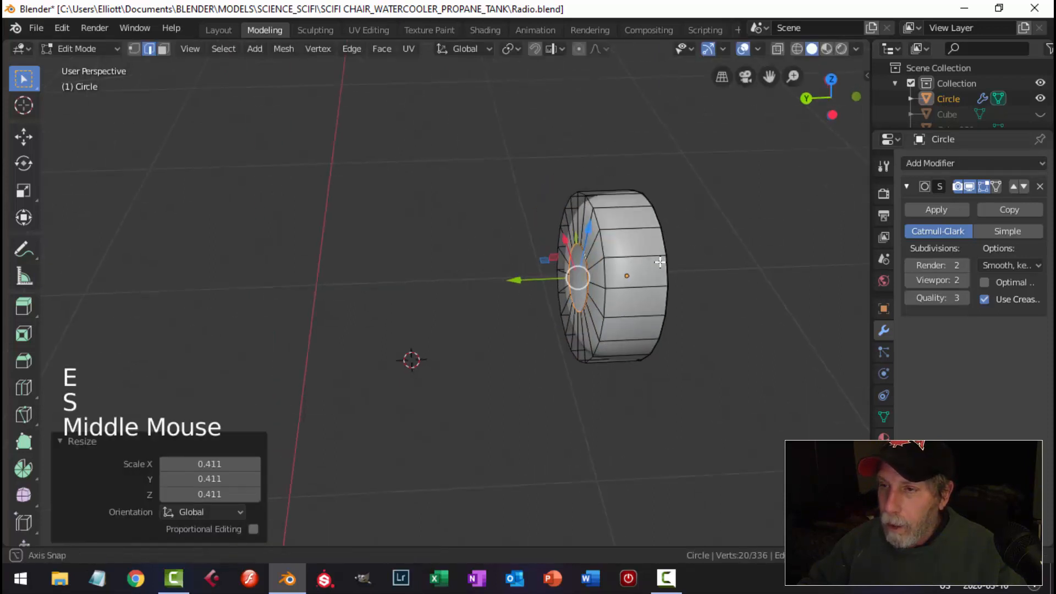
# Extrude the knob's inner back ring about 0.04 m along Y and add a supporting edge loop at the base of this neck
pyautogui.press('e')
pyautogui.click(512, 280)
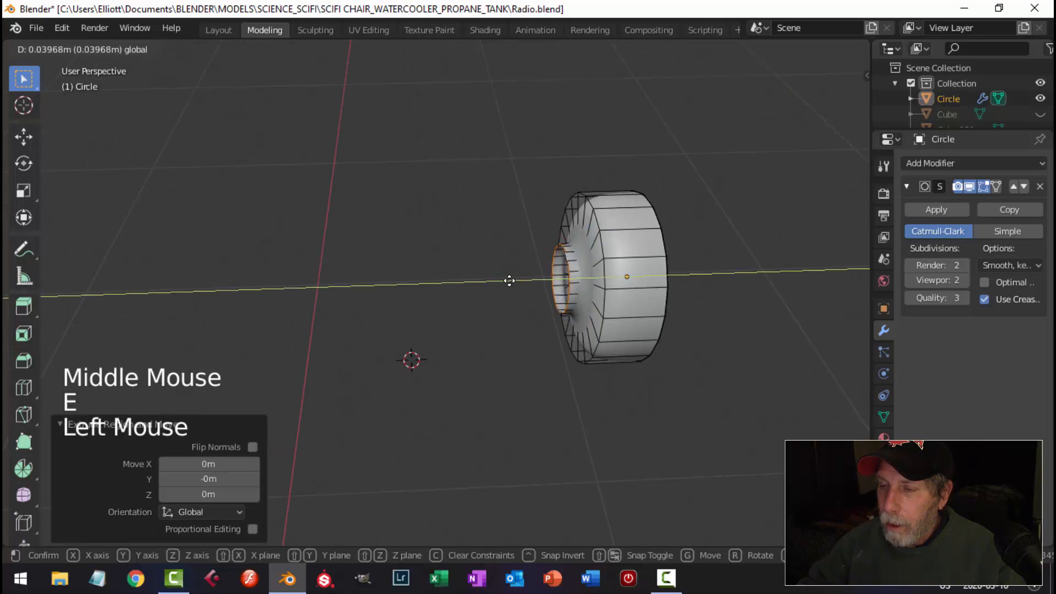
pyautogui.hotkey('ctrl', 'r')
pyautogui.click(586, 252)
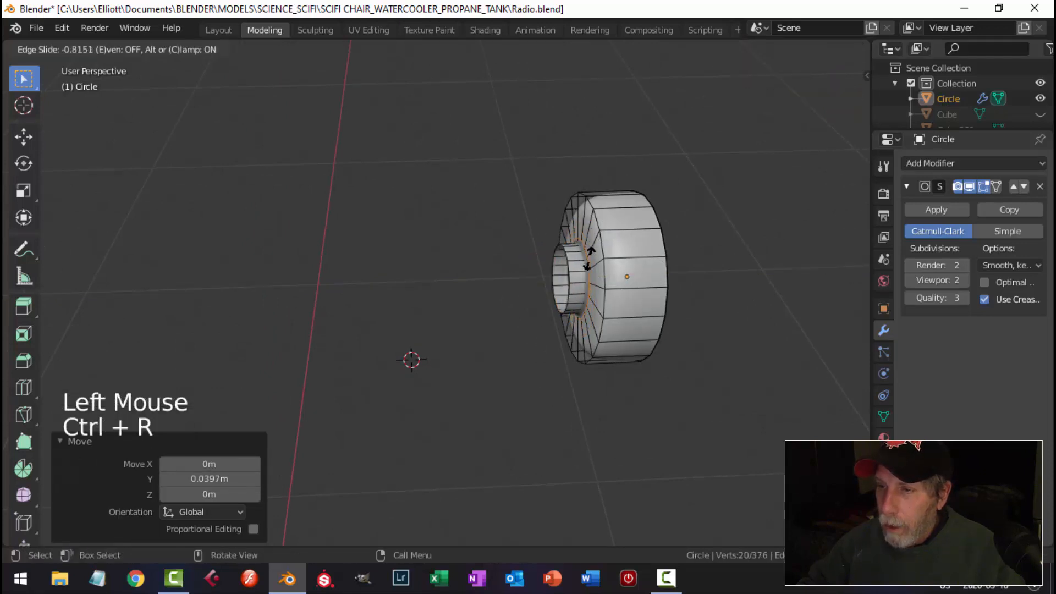
pyautogui.click(588, 257)
pyautogui.press('Tab')
pyautogui.press('Tab')
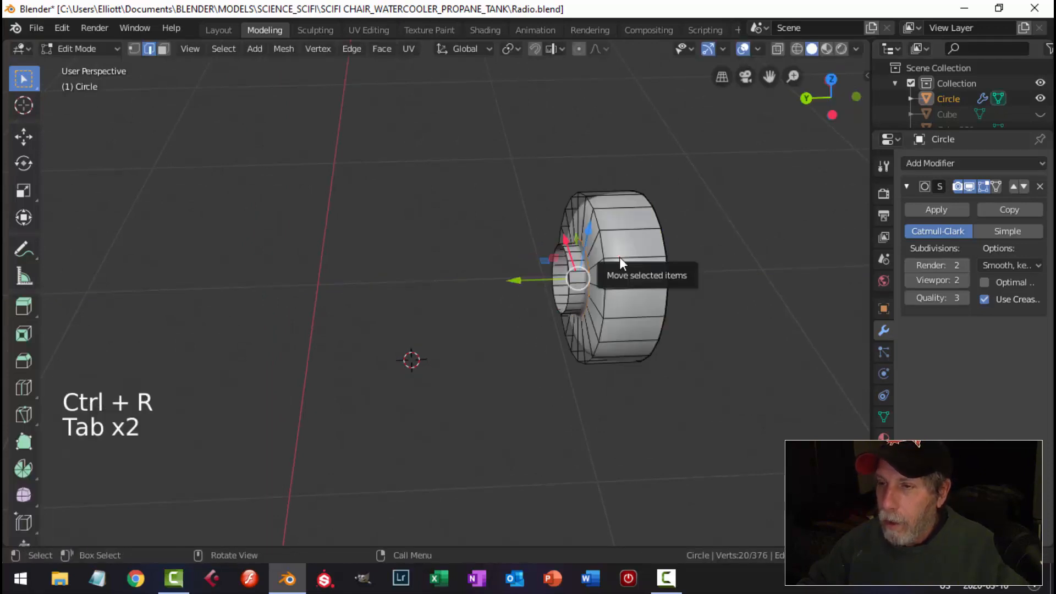
# Add supporting edge loops on both sides of the knob's rear outer edge, one on the back face and one on the side wall
pyautogui.hotkey('ctrl', 'r')
pyautogui.click(595, 236)
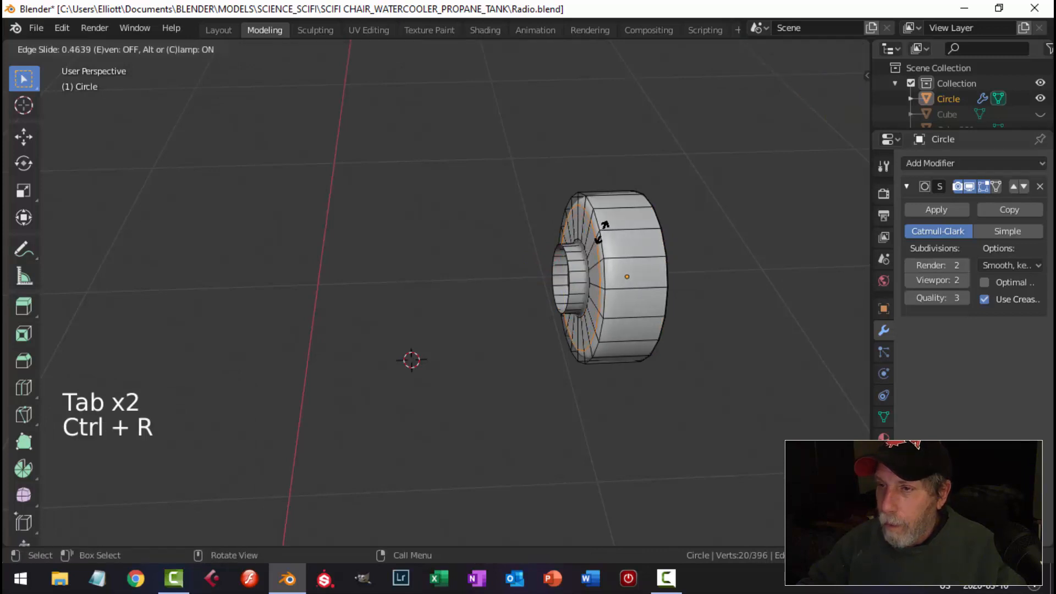
pyautogui.click(605, 228)
pyautogui.press('Tab')
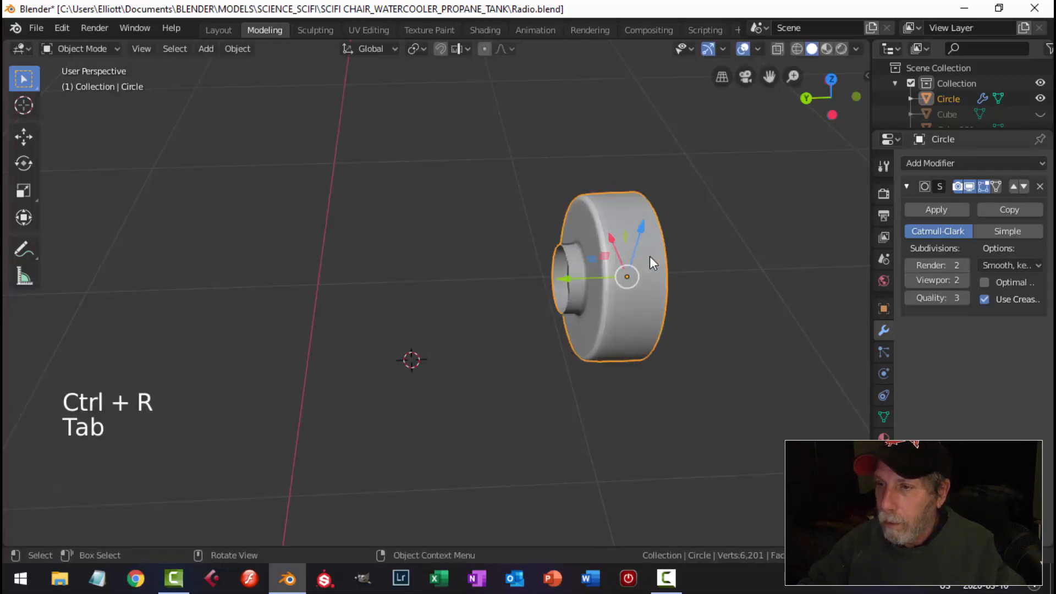
pyautogui.scroll(-1, 647, 255)
pyautogui.press('Tab')
pyautogui.hotkey('ctrl', 'r')
pyautogui.click(594, 242)
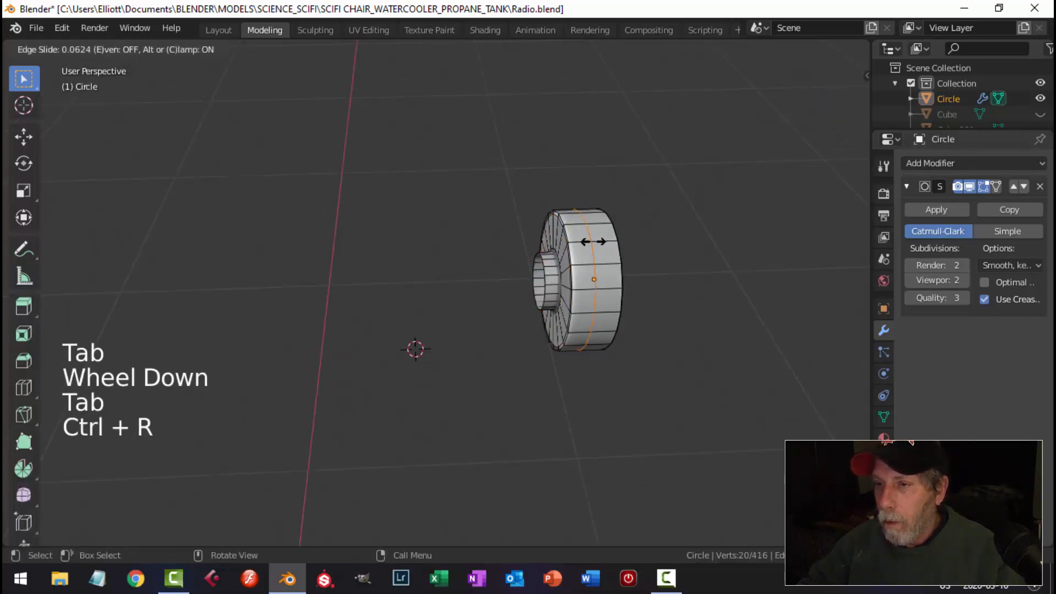
pyautogui.click(579, 252)
pyautogui.press('Tab')
pyautogui.hotkey('alt', 'a')
# Unhide the radio body and move the knob about 0.34 m along Y toward the front panel
pyautogui.scroll(-3, 654, 269)
pyautogui.moveTo(649, 275); pyautogui.dragTo(610, 290, button='middle')
pyautogui.hotkey('alt', 'h')
pyautogui.hotkey('alt', 'a')
pyautogui.scroll(2, 552, 311)
pyautogui.click(523, 292)
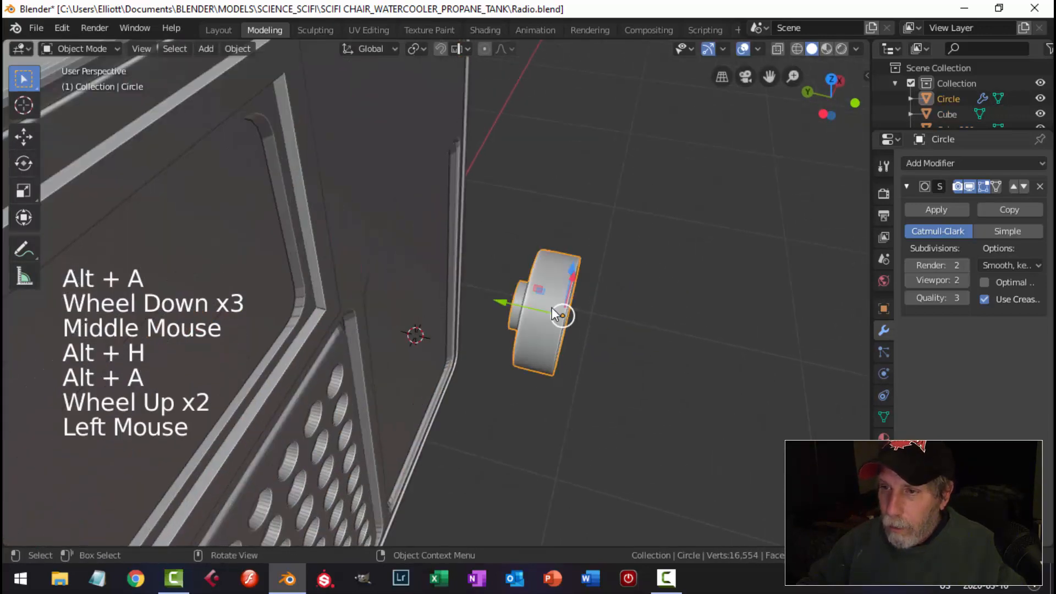
pyautogui.scroll(-2, 451, 293)
pyautogui.moveTo(458, 289); pyautogui.dragTo(383, 285)
# Fine-tune the knob's depth along Y so its rear neck meets the radio's front panel
pyautogui.scroll(3, 432, 298)
pyautogui.moveTo(431, 298); pyautogui.dragTo(446, 300, button='middle')
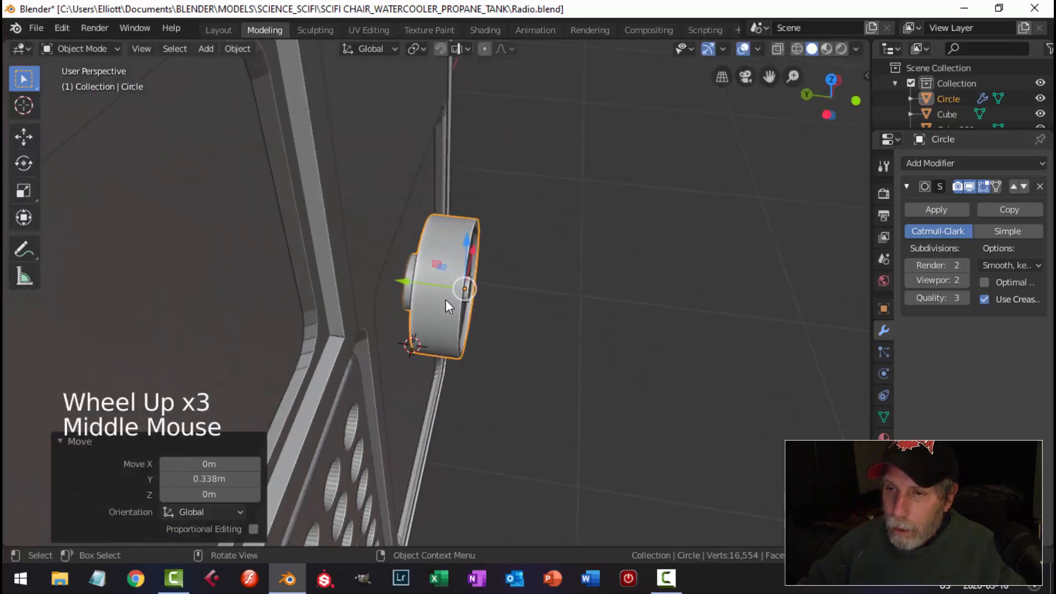
pyautogui.scroll(3, 417, 289)
pyautogui.moveTo(415, 279); pyautogui.dragTo(420, 281)
pyautogui.hotkey('alt', 'a')
pyautogui.scroll(-5, 566, 296)
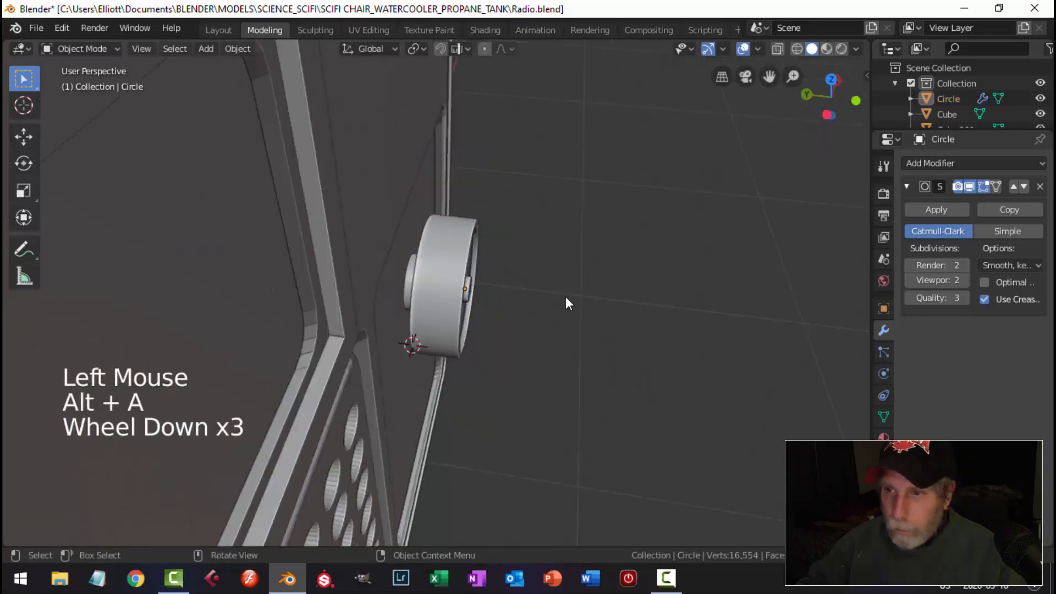
# Select the knob in front view and snap the 3D cursor to its centre
pyautogui.moveTo(565, 296); pyautogui.dragTo(422, 288, button='middle')
pyautogui.scroll(-4, 441, 297)
pyautogui.scroll(6, 465, 311)
pyautogui.scroll(2, 506, 312)
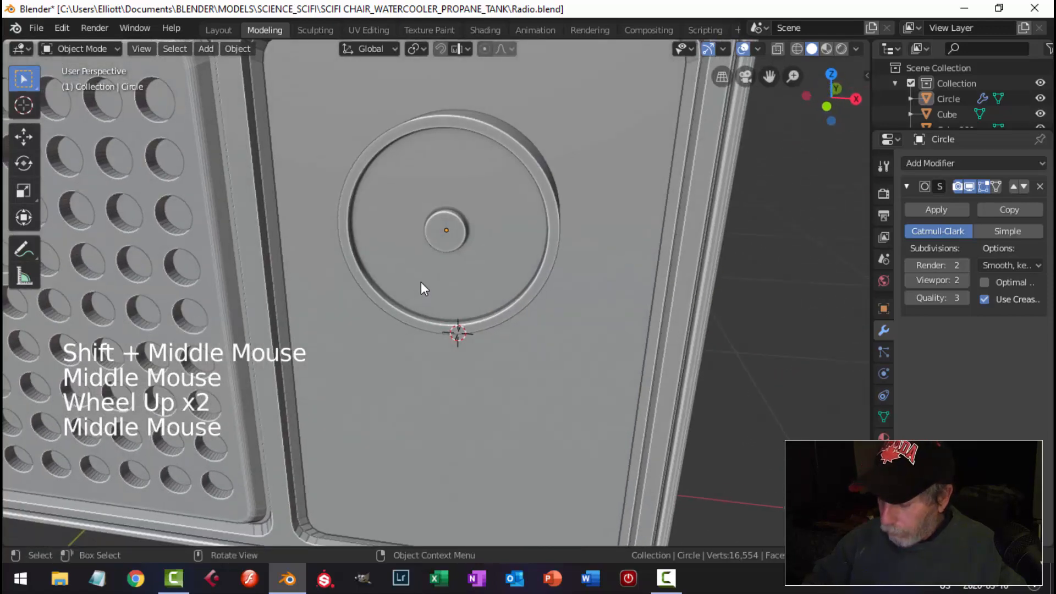
pyautogui.press('KP_1')
pyautogui.click(460, 218)
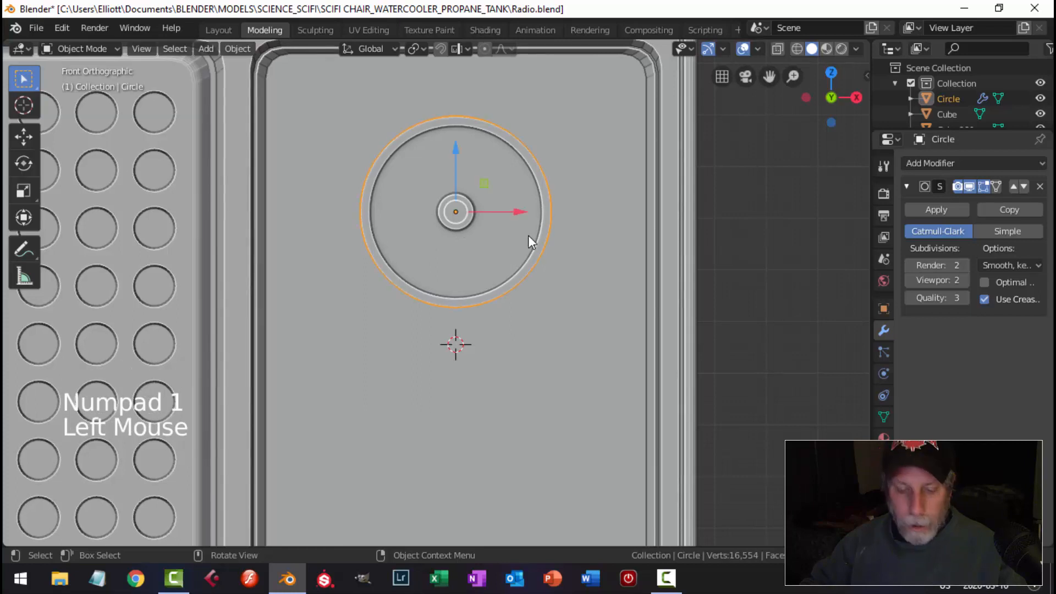
pyautogui.hotkey('shift', 's')
pyautogui.click(538, 325)
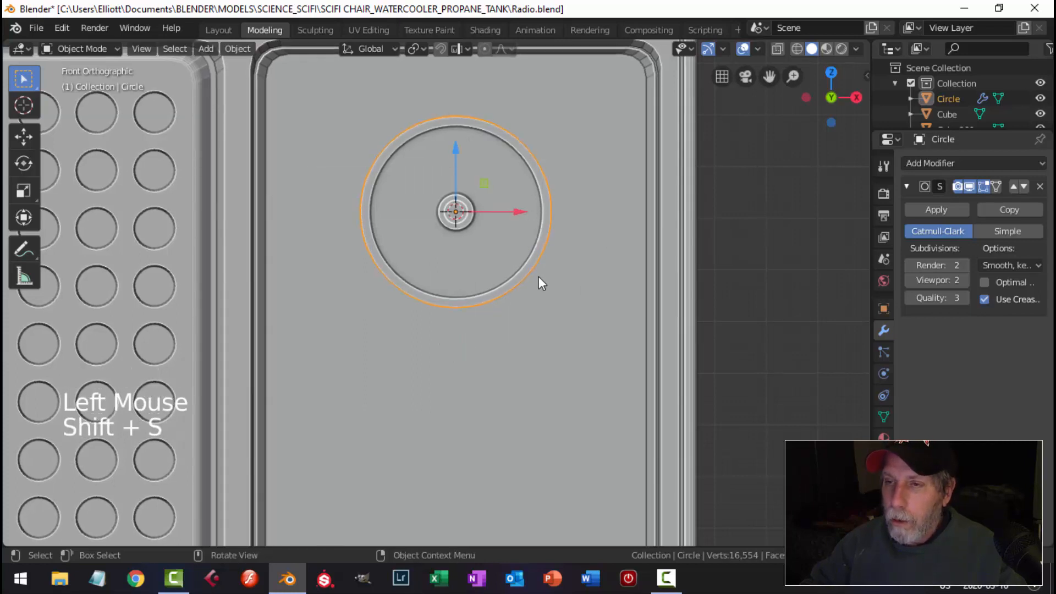
# Add a plane at the 3D cursor and rotate it 90° about the X axis
pyautogui.hotkey('shift', 'a')
pyautogui.moveTo(514, 264)
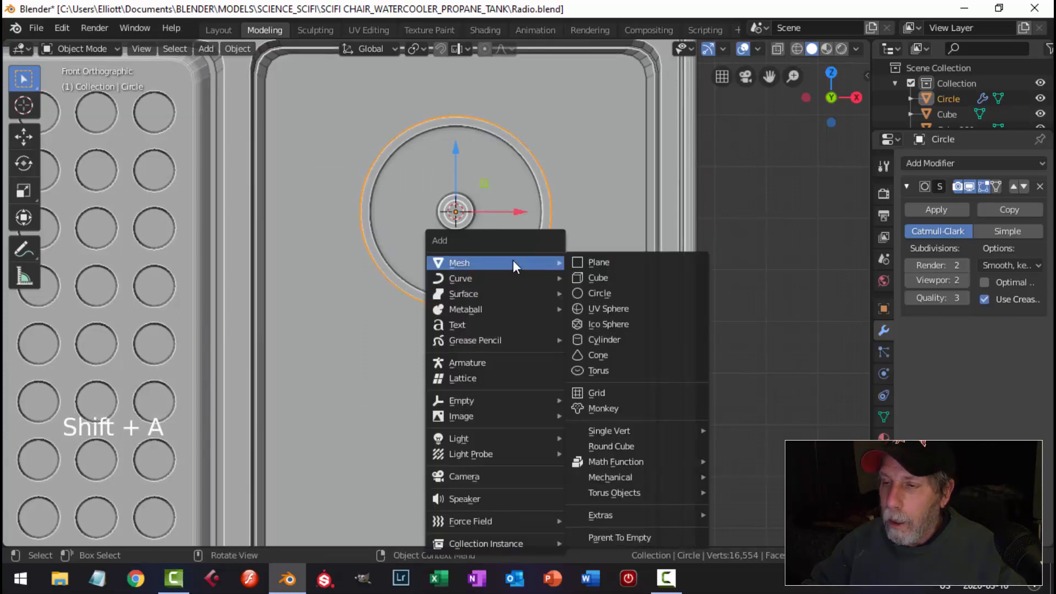
pyautogui.click(610, 262)
pyautogui.scroll(-2, 539, 282)
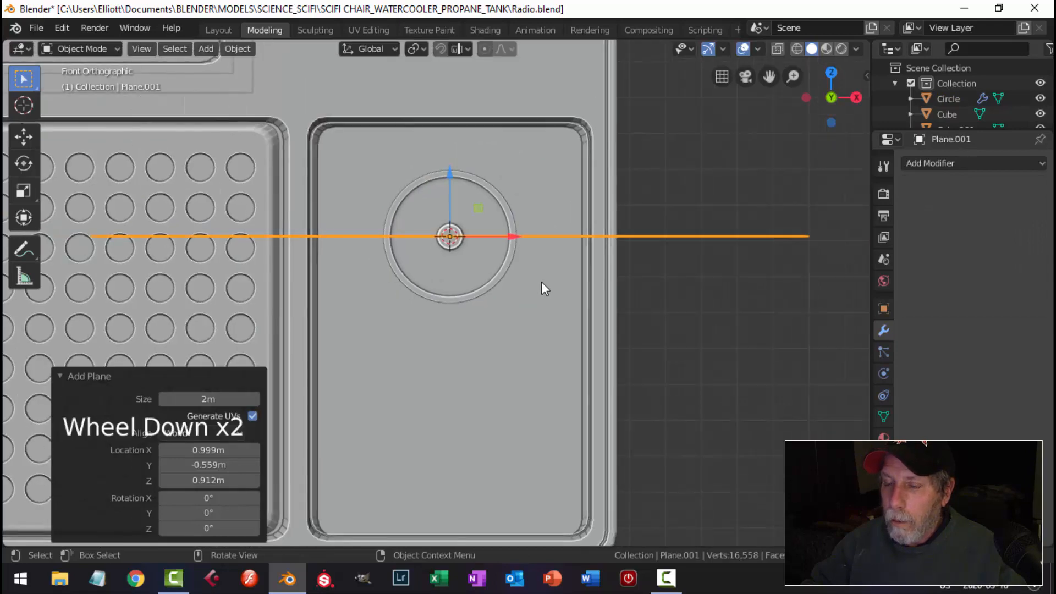
pyautogui.write('rx90')
pyautogui.press('Return')
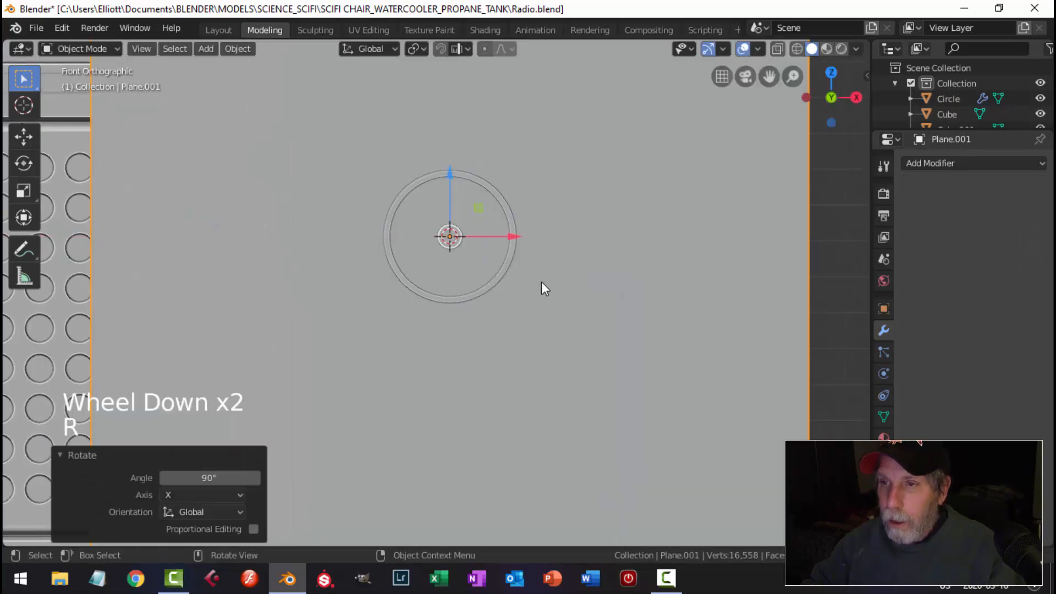
# In Edit Mode, shrink the plane to a small square and move it -0.117 m along X toward the knob's rim
pyautogui.scroll(-1, 541, 282)
pyautogui.moveTo(573, 286); pyautogui.dragTo(589, 324, button='middle')
pyautogui.press('Tab')
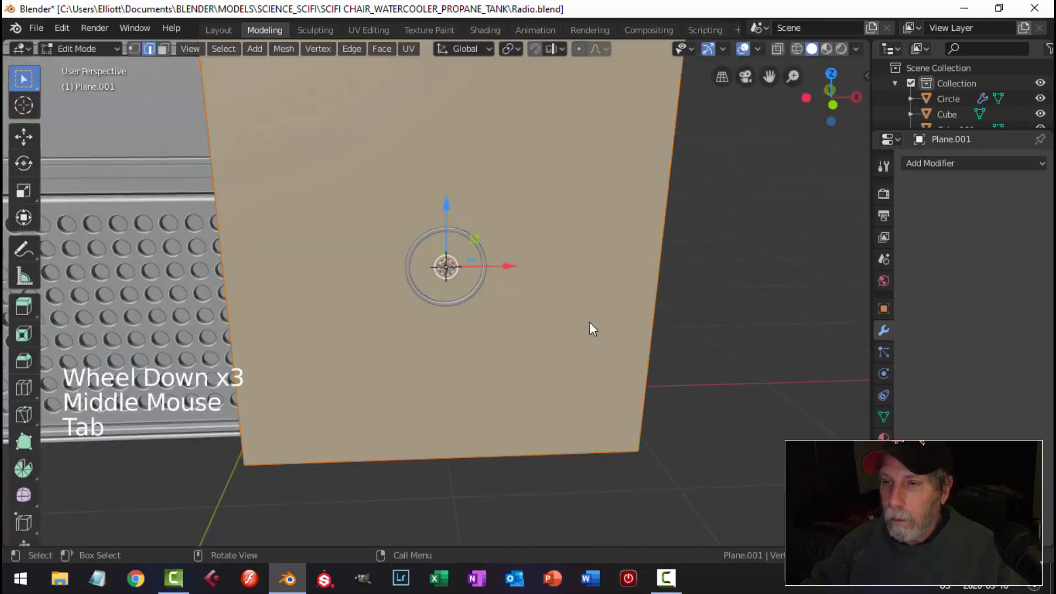
pyautogui.press('s')
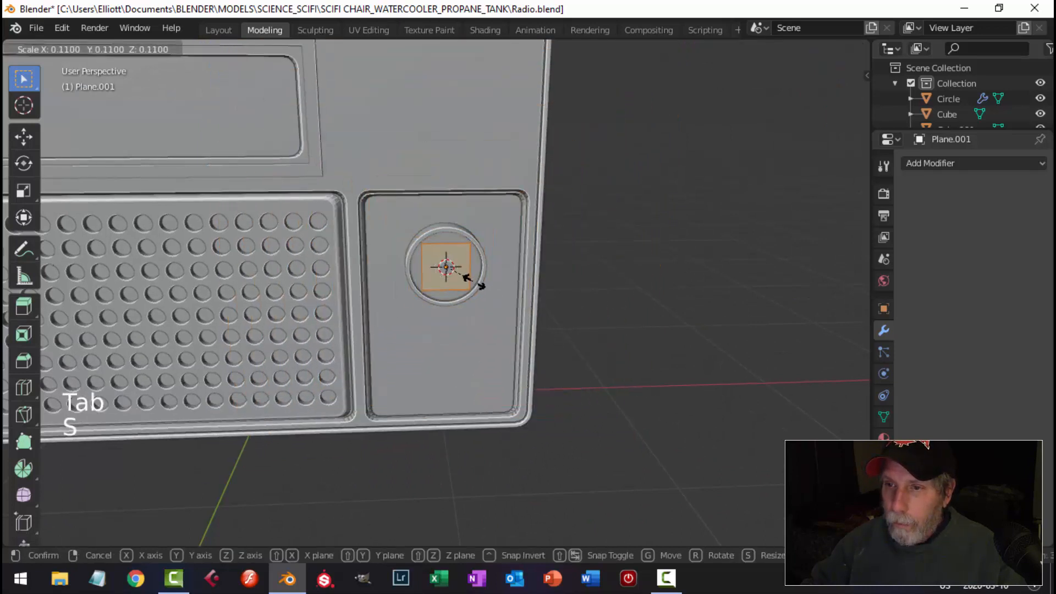
pyautogui.click(450, 266)
pyautogui.moveTo(503, 267); pyautogui.dragTo(479, 268)
# Flatten the small plane into a narrow strip by scaling it along Z by about 0.456 and again by about 0.749
pyautogui.press('s')
pyautogui.press('z')
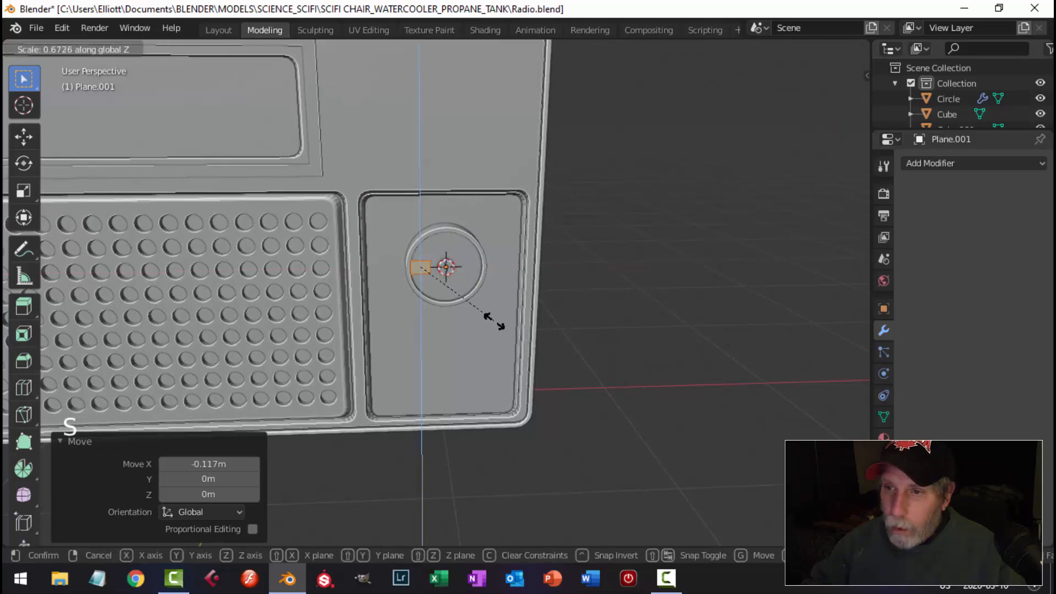
pyautogui.click(472, 302)
pyautogui.press('KP_Decimal')
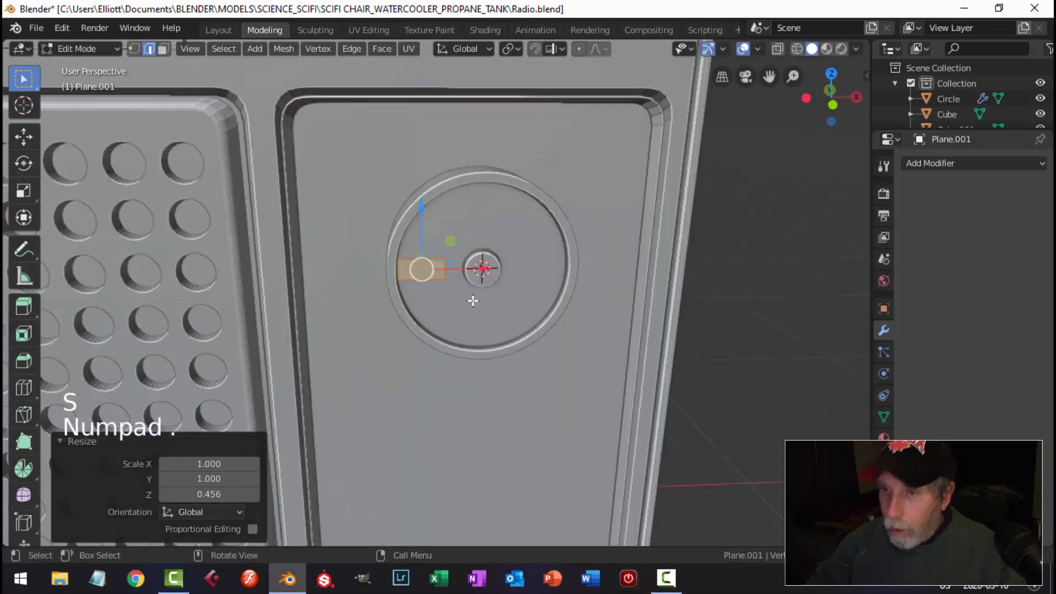
pyautogui.press('s')
pyautogui.press('z')
pyautogui.click(543, 372)
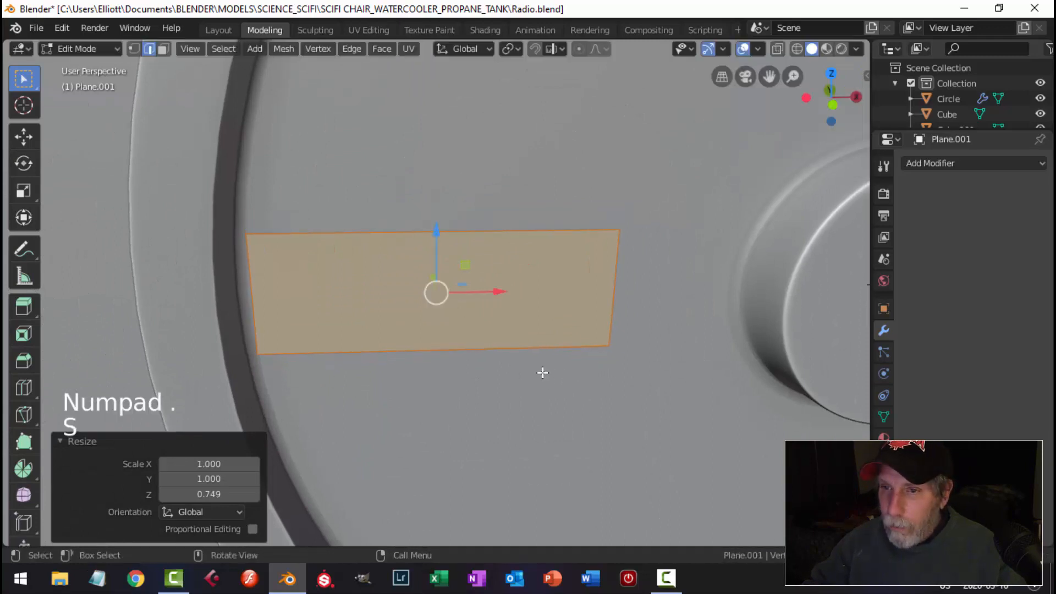
# Lengthen the strip by moving its inner edge about 0.044 m along X to the hub and its outer edge into the knob's rim
pyautogui.click(617, 296)
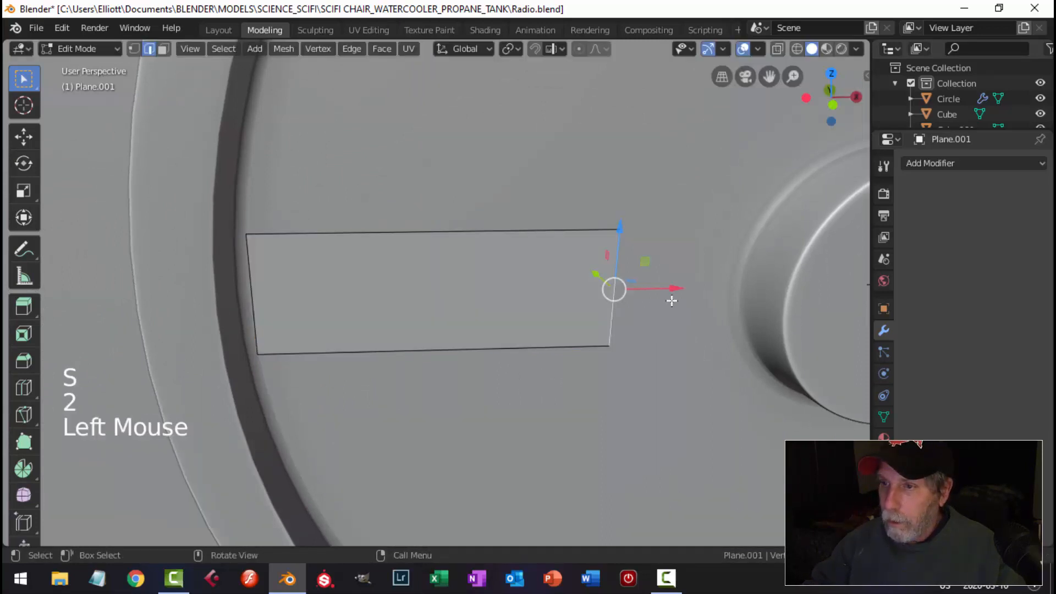
pyautogui.moveTo(673, 287); pyautogui.dragTo(841, 289)
pyautogui.scroll(-2, 740, 328)
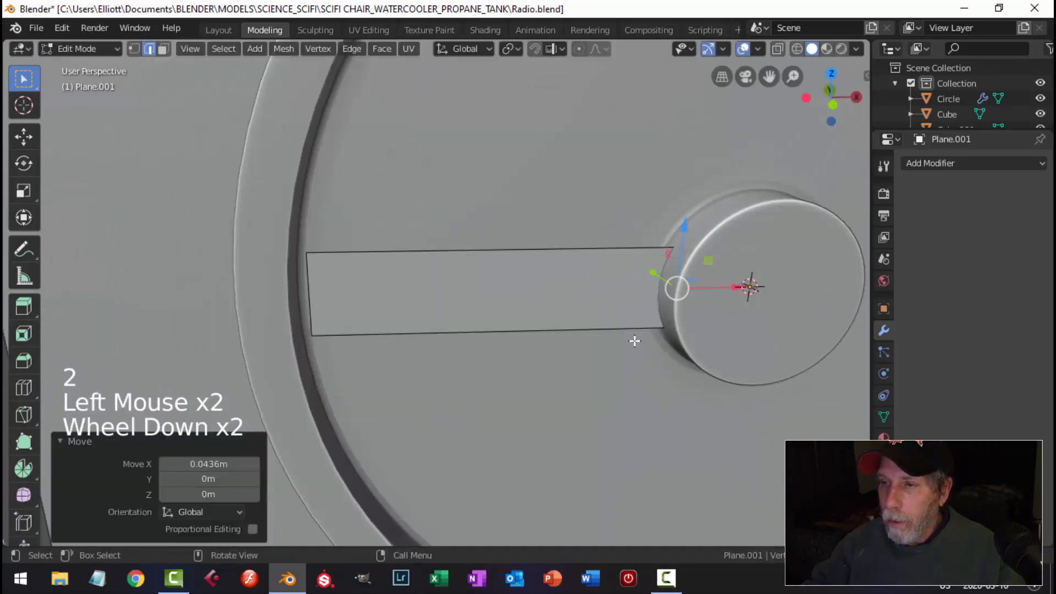
pyautogui.moveTo(632, 342); pyautogui.dragTo(286, 301, button='middle')
pyautogui.click(315, 272)
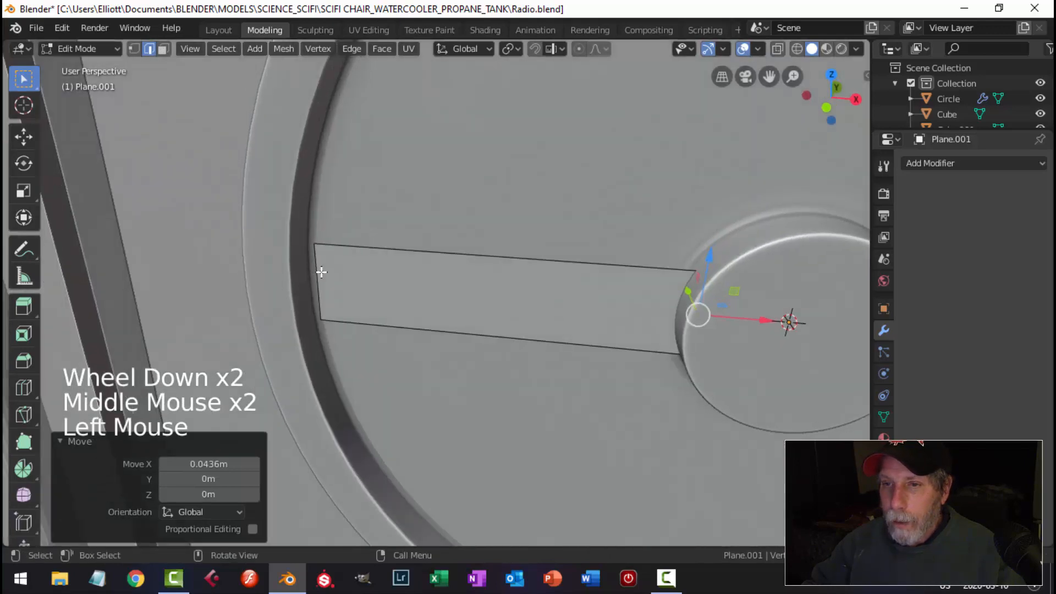
pyautogui.moveTo(359, 285); pyautogui.dragTo(349, 294)
# Select the whole strip and move it about -0.008 m along Y, forward from the knob's face
pyautogui.press('a')
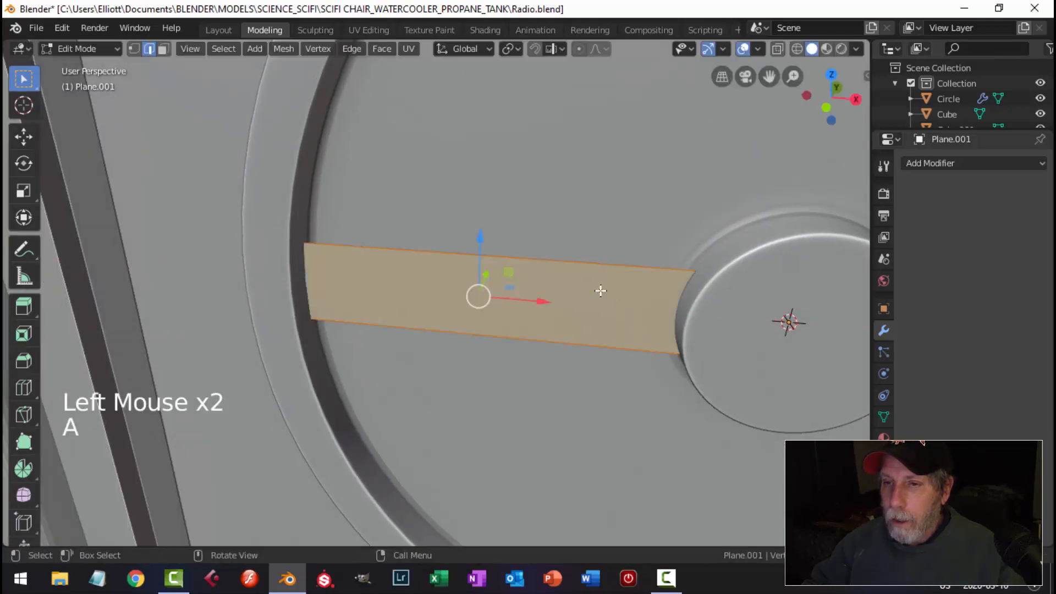
pyautogui.moveTo(599, 290); pyautogui.dragTo(505, 316, button='middle')
pyautogui.moveTo(505, 316); pyautogui.dragTo(481, 322)
pyautogui.moveTo(478, 330); pyautogui.dragTo(456, 354, button='middle')
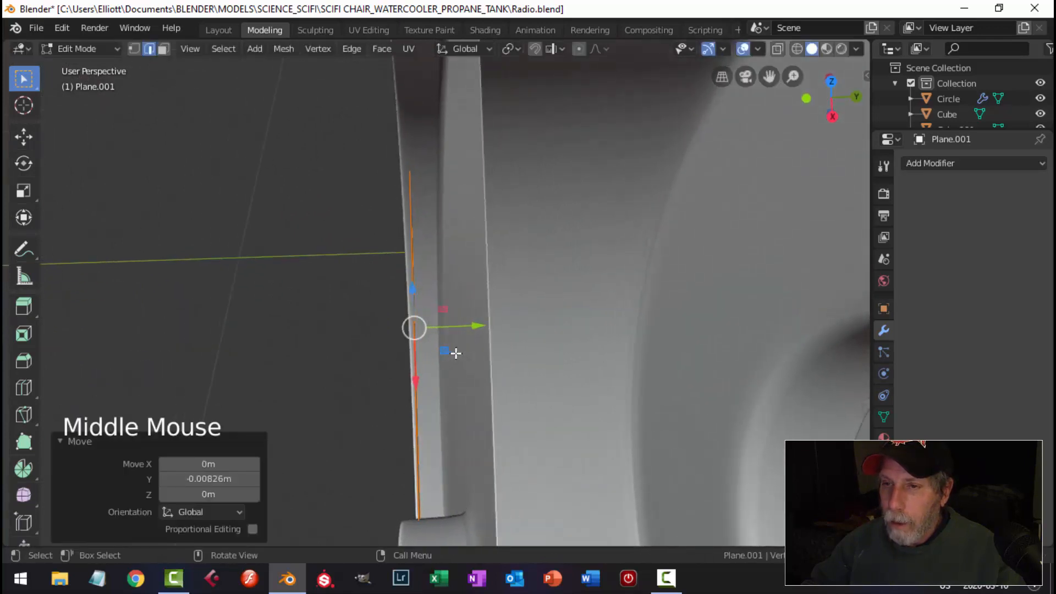
# Extrude the strip about 0.013 m along Y into the knob's face and delete the hidden rear face
pyautogui.press('e')
pyautogui.rightClick(456, 353)
pyautogui.moveTo(476, 328); pyautogui.dragTo(500, 332)
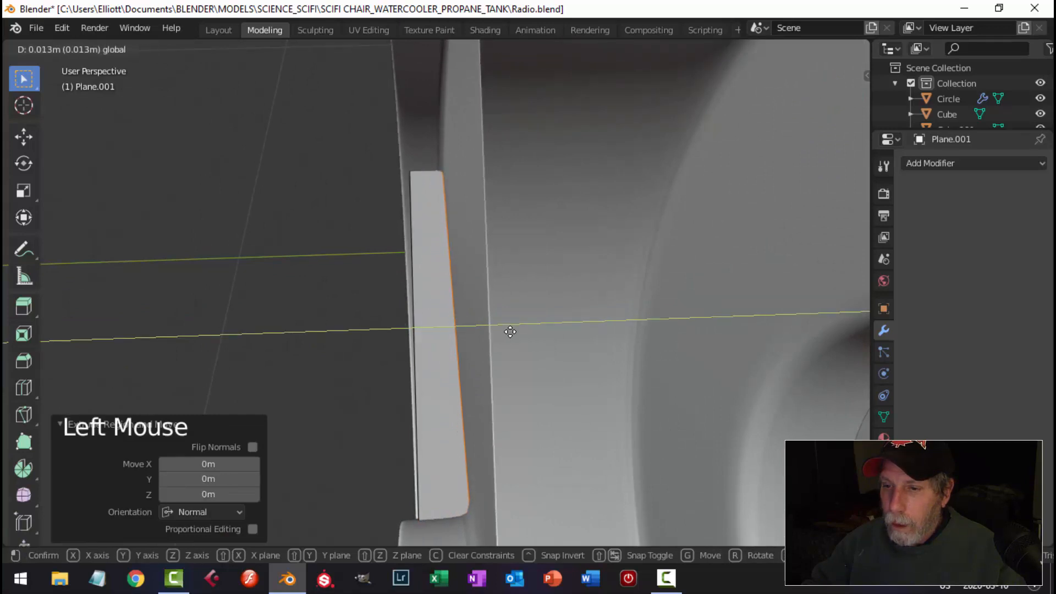
pyautogui.moveTo(515, 332); pyautogui.dragTo(515, 331)
pyautogui.press('x')
pyautogui.click(515, 333)
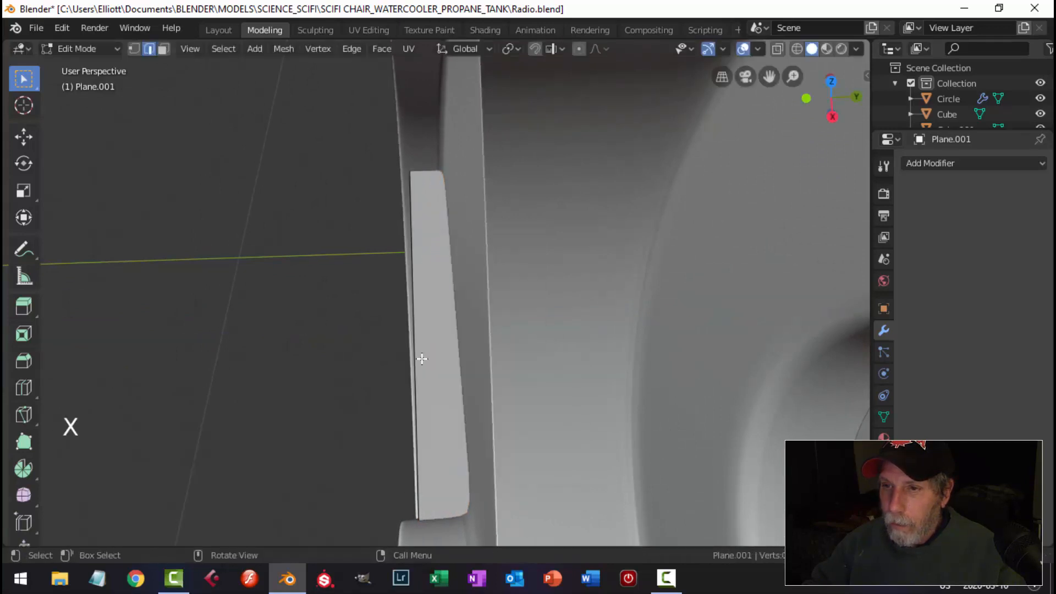
# Bevel the strip's two long front edges with a single segment and return to Object Mode
pyautogui.scroll(-2, 515, 332)
pyautogui.moveTo(515, 332); pyautogui.dragTo(583, 308, button='middle')
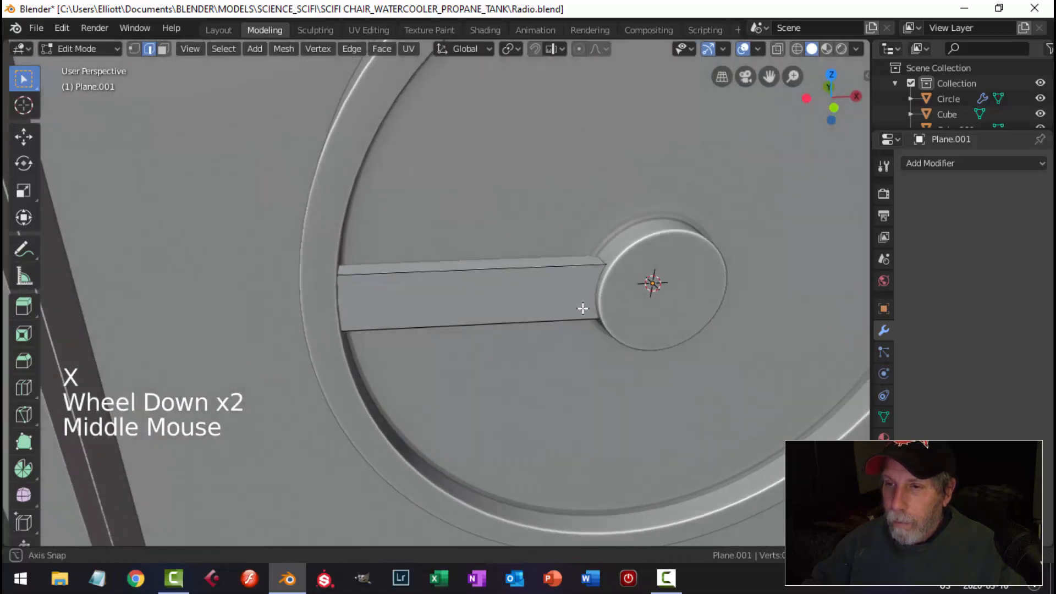
pyautogui.click(496, 267)
pyautogui.keyDown('shift'); pyautogui.click(501, 329); pyautogui.keyUp('shift')
pyautogui.moveTo(497, 378); pyautogui.dragTo(608, 361, button='middle')
pyautogui.hotkey('ctrl', 'b')
pyautogui.press('shift')
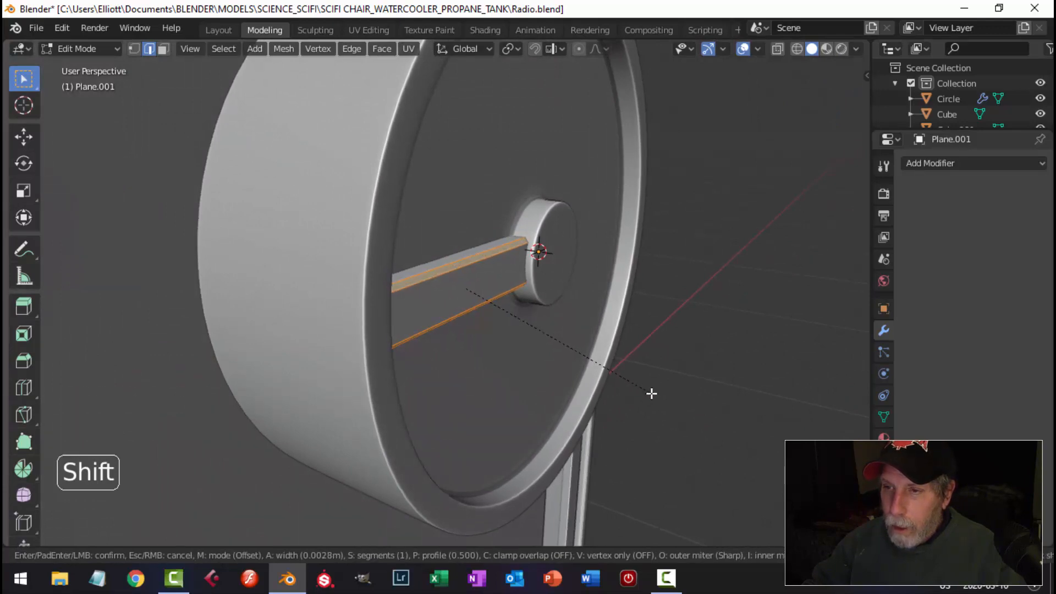
pyautogui.click(616, 355)
pyautogui.hotkey('alt', 'a')
pyautogui.press('Tab')
pyautogui.scroll(-3, 616, 354)
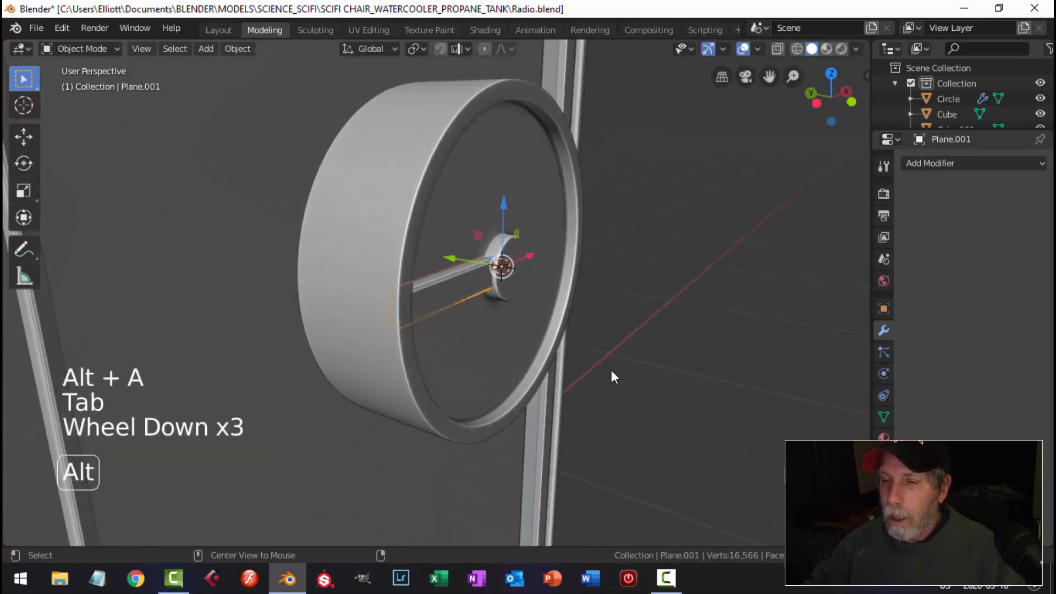
# Select the pointer strip and nudge its depth slightly within the knob's recess
pyautogui.hotkey('alt', 'a')
pyautogui.scroll(-4, 613, 385)
pyautogui.moveTo(613, 388); pyautogui.dragTo(445, 336, button='middle')
pyautogui.scroll(-3, 490, 382)
pyautogui.scroll(-2, 486, 379)
pyautogui.scroll(4, 476, 369)
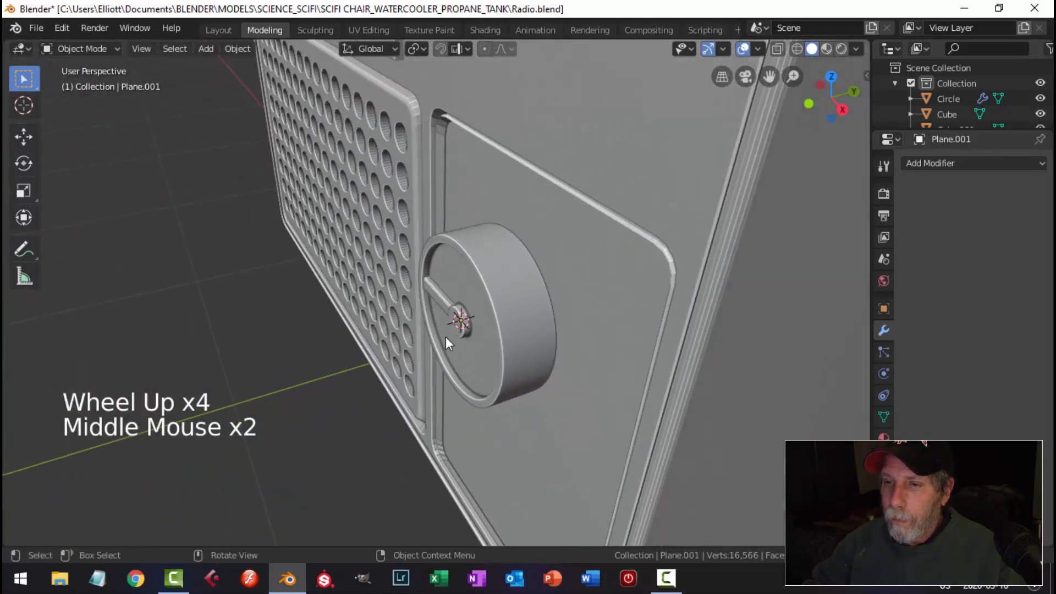
pyautogui.scroll(3, 446, 337)
pyautogui.click(438, 295)
pyautogui.moveTo(438, 295); pyautogui.dragTo(512, 351, button='middle')
pyautogui.moveTo(512, 351); pyautogui.dragTo(514, 348)
pyautogui.hotkey('alt', 'a')
# Examine the knob and its pointer strip against the radio's front panel from several angles and distances
pyautogui.scroll(-4, 437, 382)
pyautogui.moveTo(437, 382); pyautogui.dragTo(622, 319, button='middle')
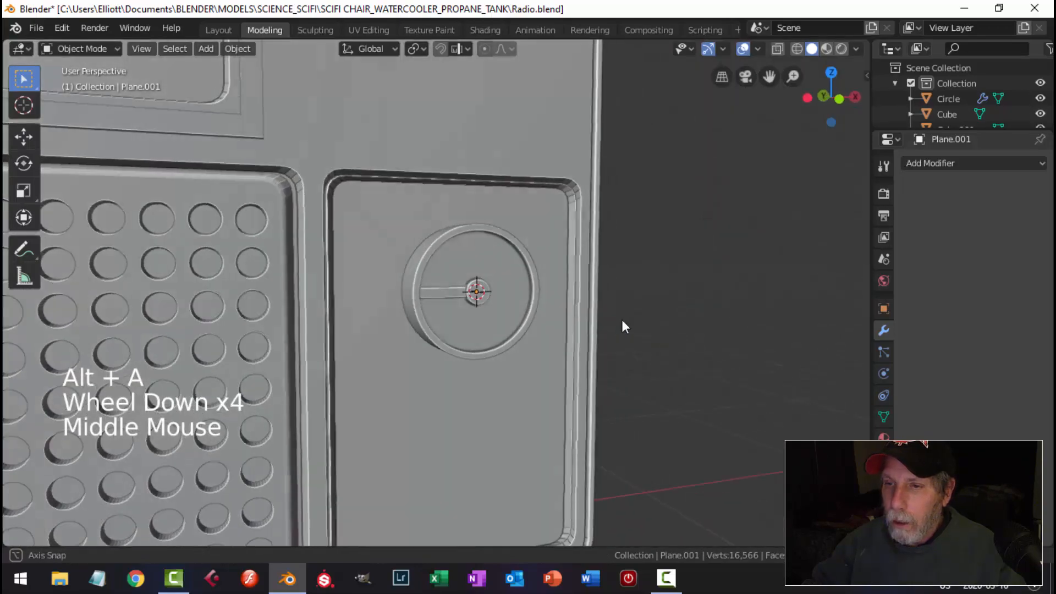
pyautogui.scroll(-4, 510, 370)
pyautogui.scroll(-2, 510, 369)
pyautogui.moveTo(510, 370); pyautogui.dragTo(479, 341, button='middle')
pyautogui.scroll(2, 491, 354)
pyautogui.scroll(1, 479, 342)
pyautogui.moveTo(479, 342); pyautogui.dragTo(405, 368, button='middle')
pyautogui.scroll(3, 448, 345)
pyautogui.scroll(-4, 516, 351)
# Duplicate the knob together with its pointer strip and move the copy about 0.766 m up along Z
pyautogui.click(441, 279)
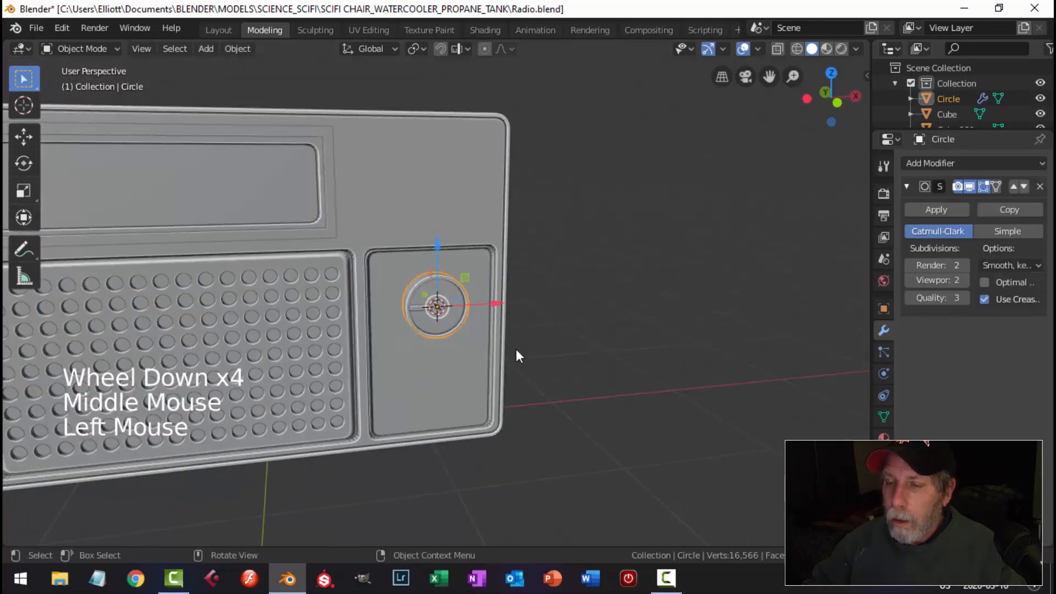
pyautogui.scroll(5, 439, 340)
pyautogui.keyDown('shift'); pyautogui.click(396, 332); pyautogui.keyUp('shift')
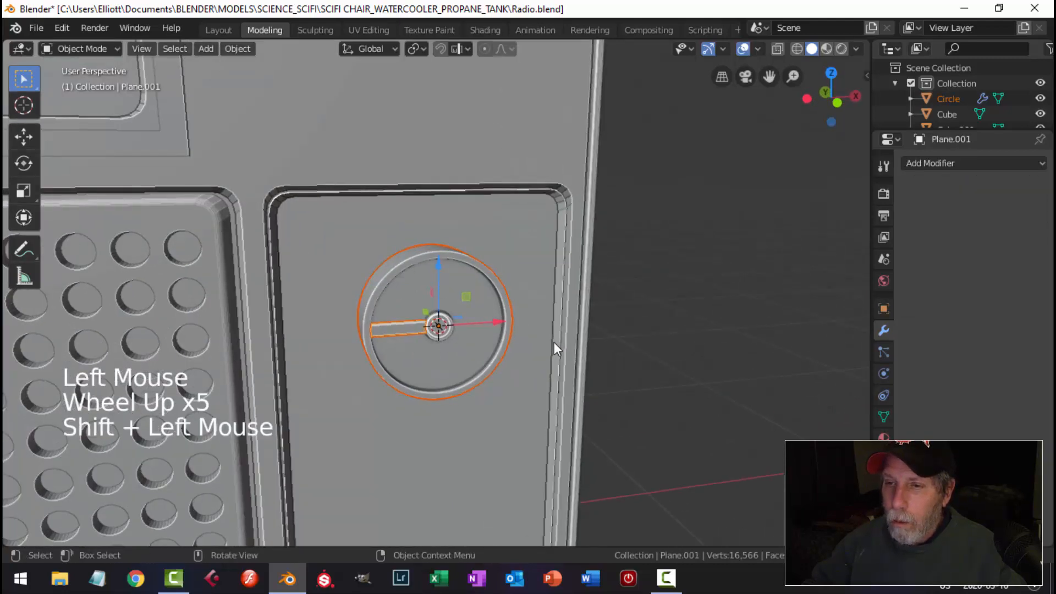
pyautogui.scroll(-3, 553, 342)
pyautogui.hotkey('shift', 'd')
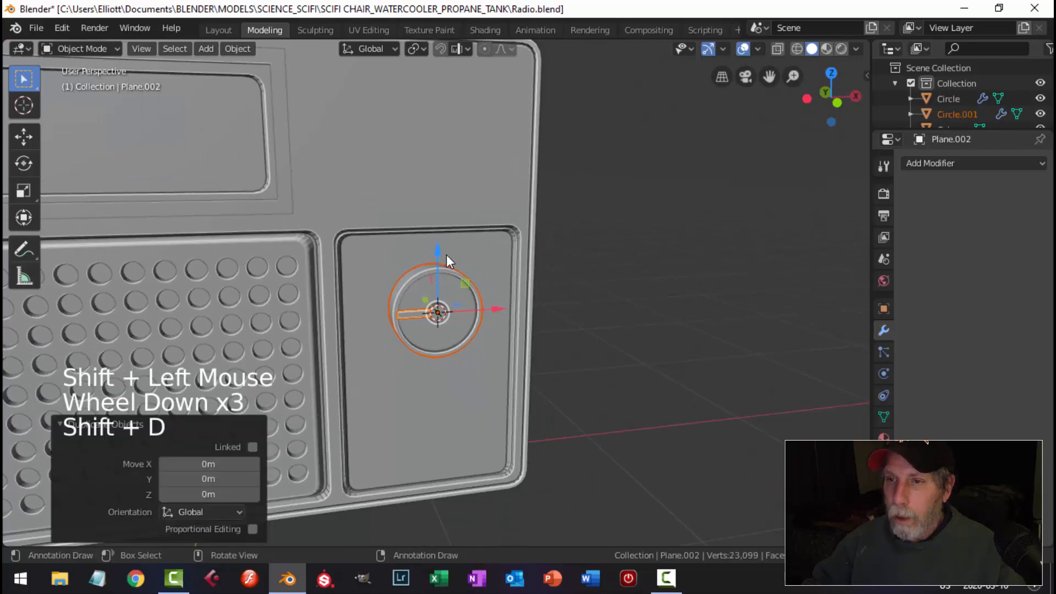
pyautogui.moveTo(437, 256); pyautogui.dragTo(437, 55)
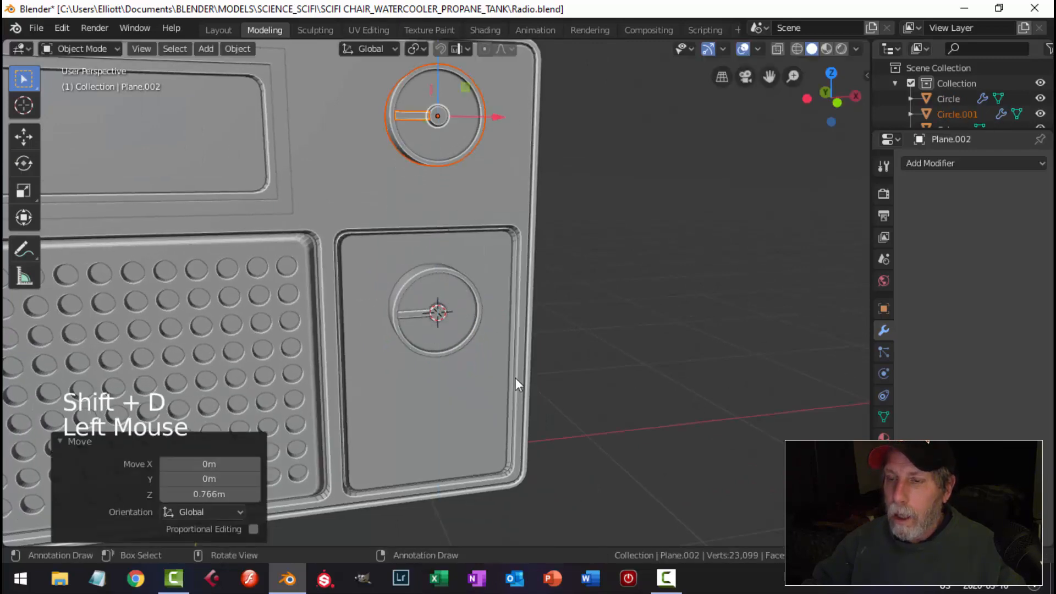
# In Edit Mode on the lower knob, move the edge loop near its rear rim about 0.0131 m along Y
pyautogui.scroll(3, 428, 302)
pyautogui.click(428, 332)
pyautogui.moveTo(428, 332); pyautogui.dragTo(518, 372, button='middle')
pyautogui.press('Tab')
pyautogui.scroll(1, 418, 342)
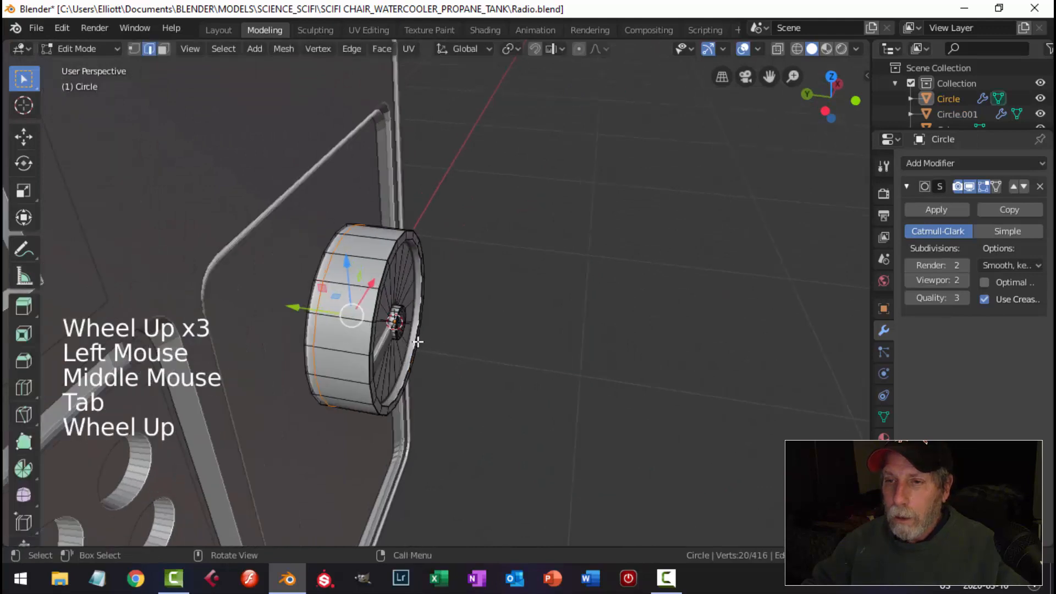
pyautogui.scroll(2, 418, 342)
pyautogui.hotkey('alt', 'a')
pyautogui.moveTo(418, 342); pyautogui.dragTo(352, 329, button='middle')
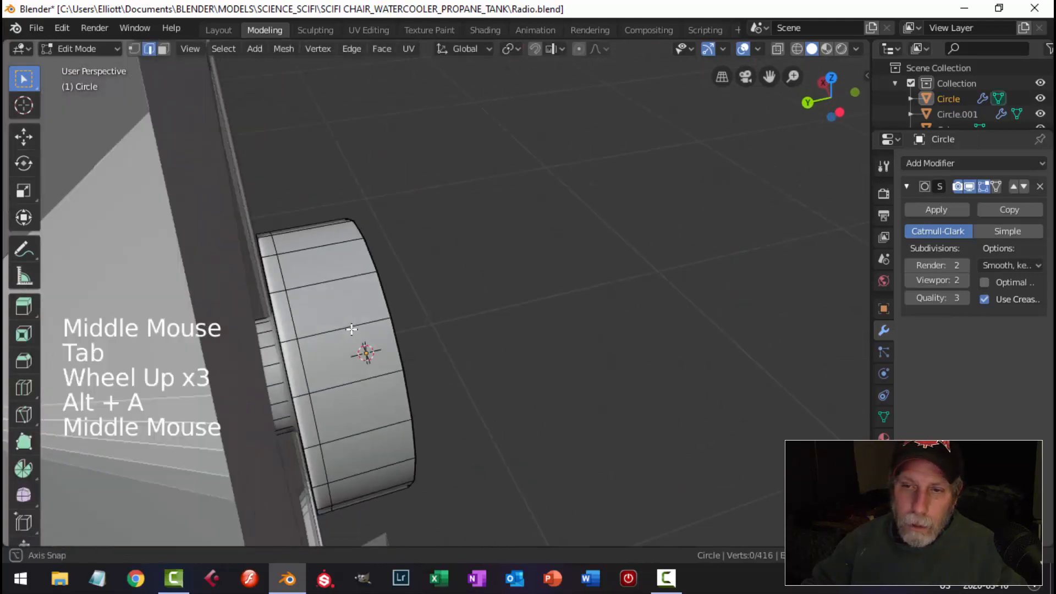
pyautogui.keyDown('alt'); pyautogui.keyDown('shift'); pyautogui.click(296, 366); pyautogui.keyUp('shift'); pyautogui.keyUp('alt')
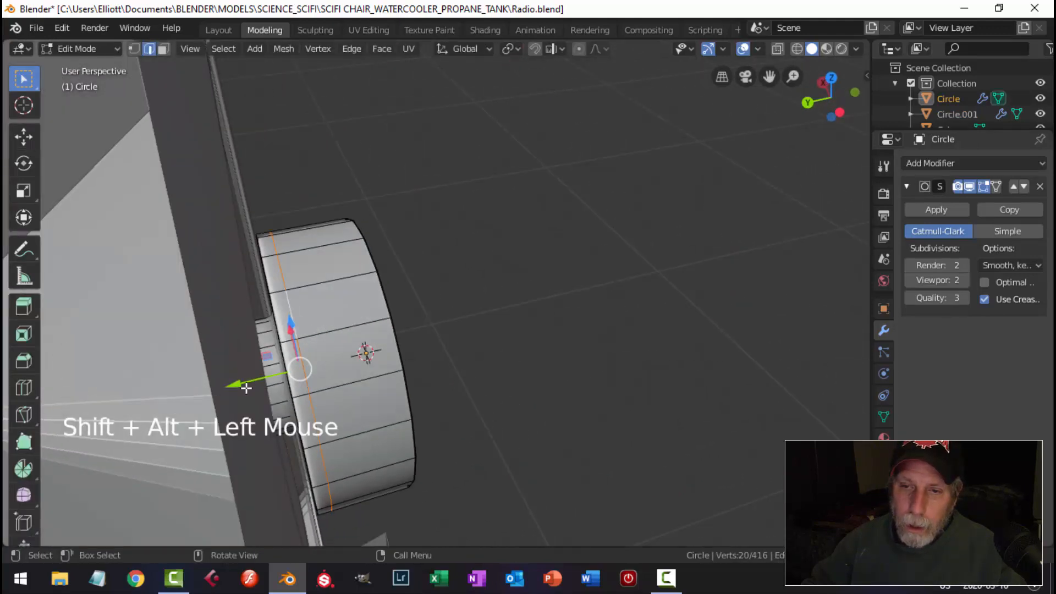
pyautogui.moveTo(246, 388); pyautogui.dragTo(232, 385)
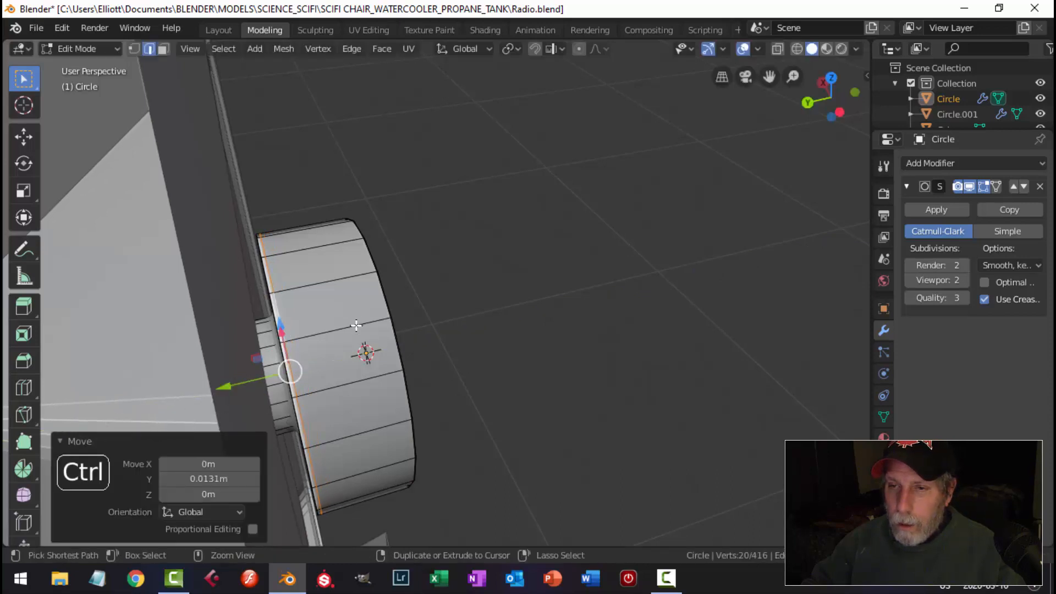
# Add a loop cut around the lower knob's outer side, slide it close to the front rim and clear the selection
pyautogui.hotkey('ctrl', 'r')
pyautogui.click(360, 324)
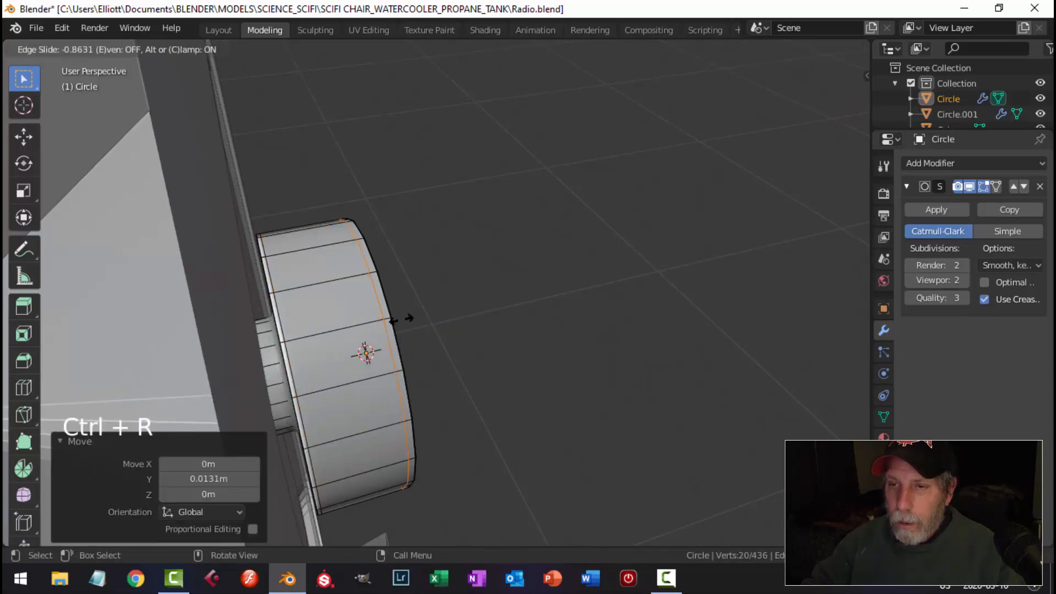
pyautogui.click(401, 320)
pyautogui.hotkey('alt', 'a')
# Try insetting the knob's side faces individually by about 0.017 m and extruding them outward about 0.006 m as grips
pyautogui.scroll(-2, 448, 338)
pyautogui.moveTo(448, 339); pyautogui.dragTo(457, 370, button='middle')
pyautogui.press('3')
pyautogui.keyDown('alt'); pyautogui.keyDown('shift'); pyautogui.click(407, 325); pyautogui.keyUp('shift'); pyautogui.keyUp('alt')
pyautogui.scroll(-3, 455, 337)
pyautogui.scroll(3, 466, 361)
pyautogui.scroll(3, 466, 362)
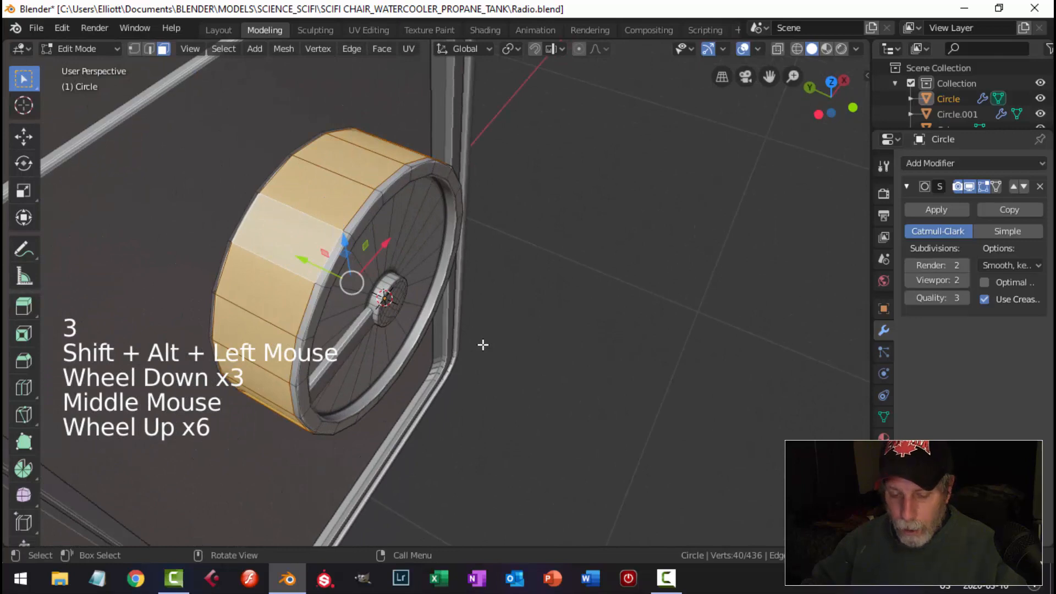
pyautogui.press('i')
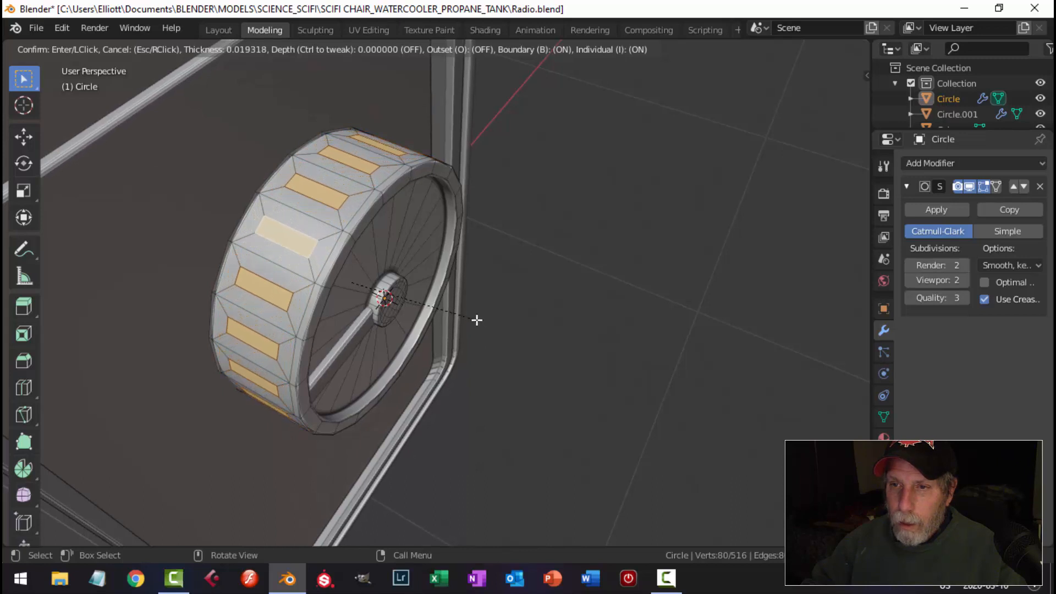
pyautogui.click(479, 321)
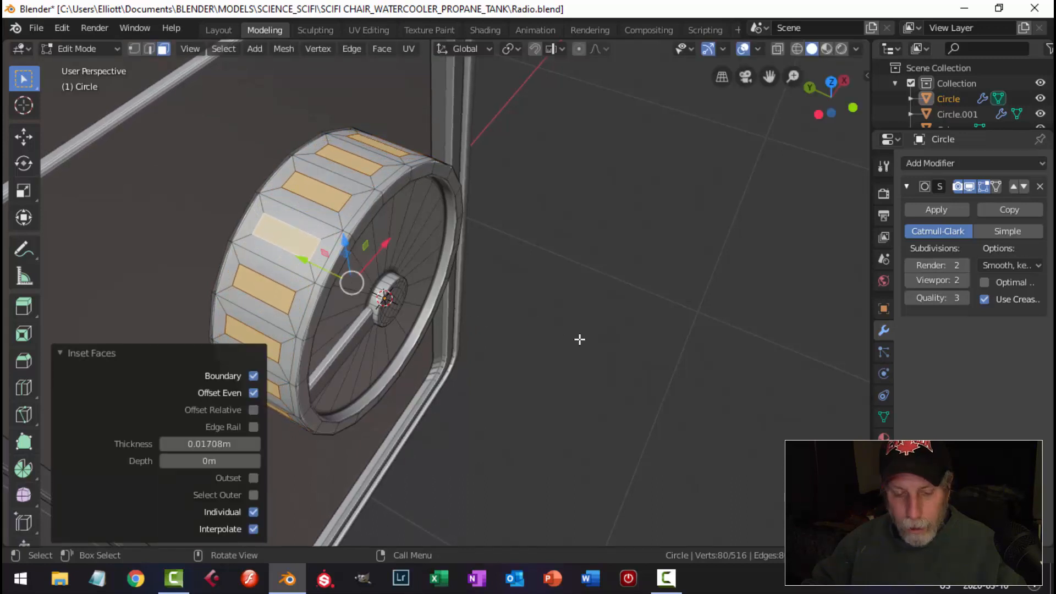
pyautogui.press('e')
pyautogui.hotkey('alt', 's')
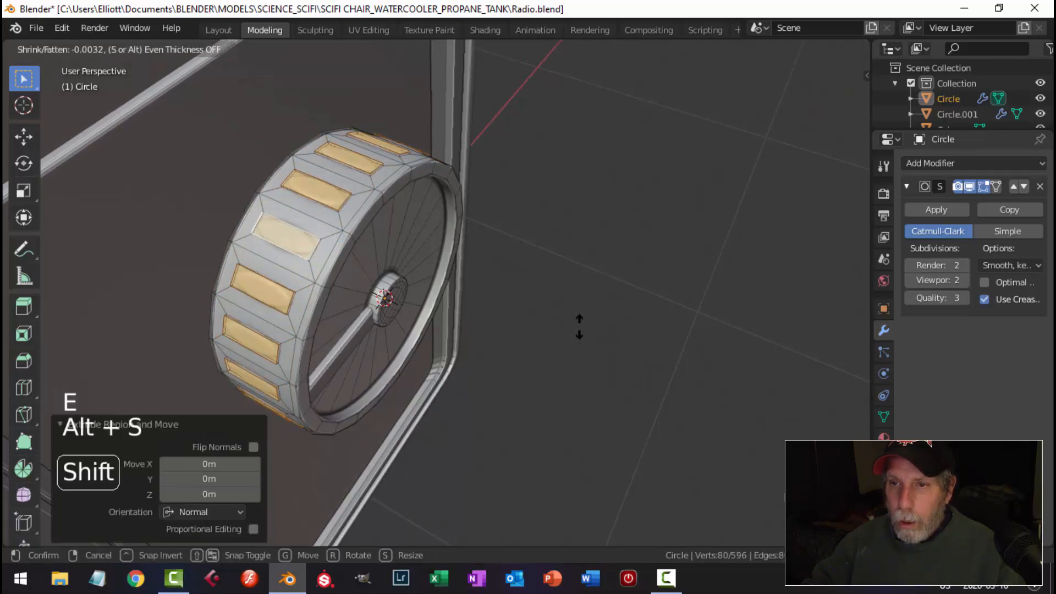
pyautogui.click(580, 315)
pyautogui.moveTo(581, 315); pyautogui.dragTo(539, 353, button='middle')
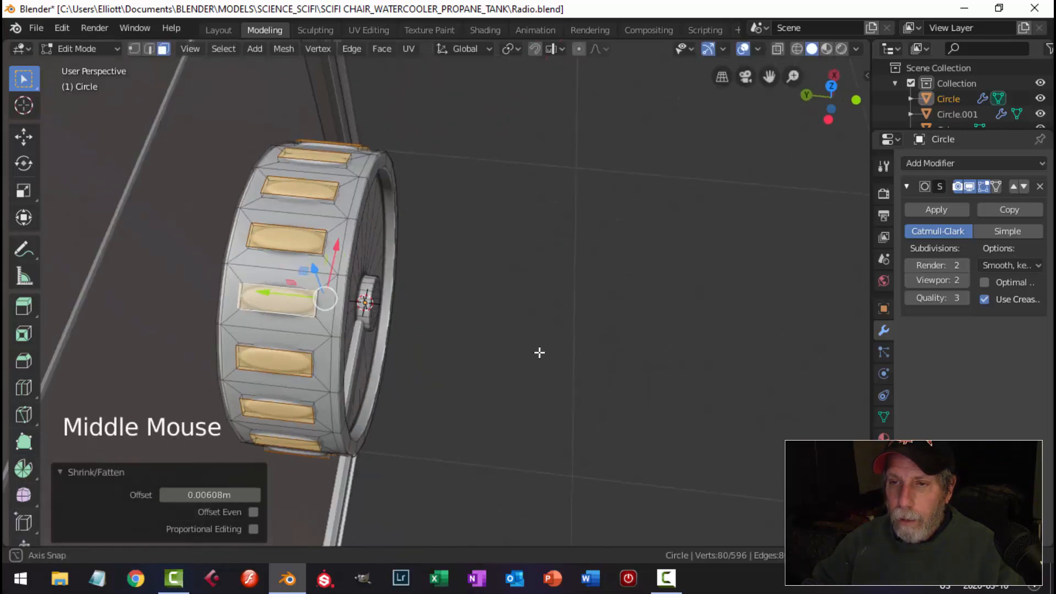
# Try adding supporting loop cuts near the rear and front ends of the raised grips, and check the shape in Object Mode
pyautogui.hotkey('ctrl', 'r')
pyautogui.click(270, 311)
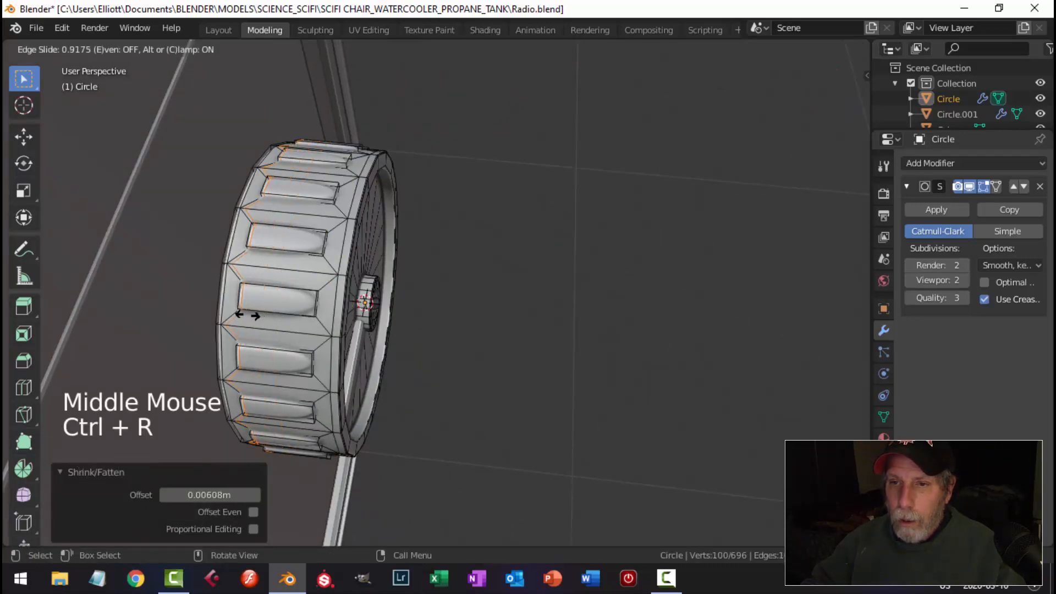
pyautogui.click(247, 315)
pyautogui.hotkey('ctrl', 'r')
pyautogui.click(297, 308)
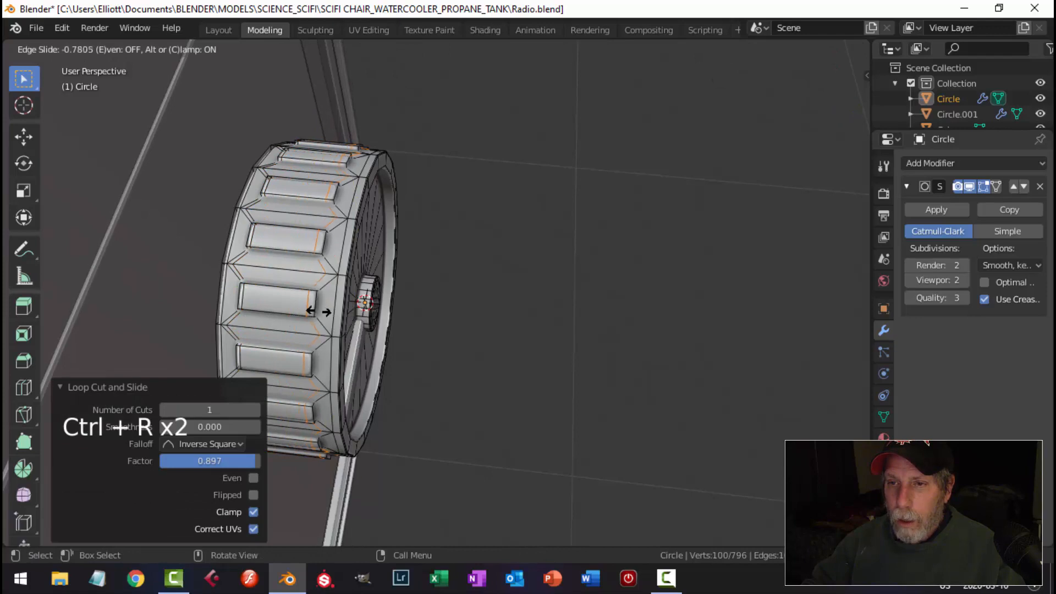
pyautogui.click(321, 313)
pyautogui.press('Tab')
pyautogui.scroll(-4, 599, 388)
pyautogui.moveTo(598, 388); pyautogui.dragTo(529, 380, button='middle')
pyautogui.scroll(3, 473, 370)
# Undo the grip loop cuts, the outward extrusion and the inset of the knob's side faces
pyautogui.hotkey('ctrl', 'z')
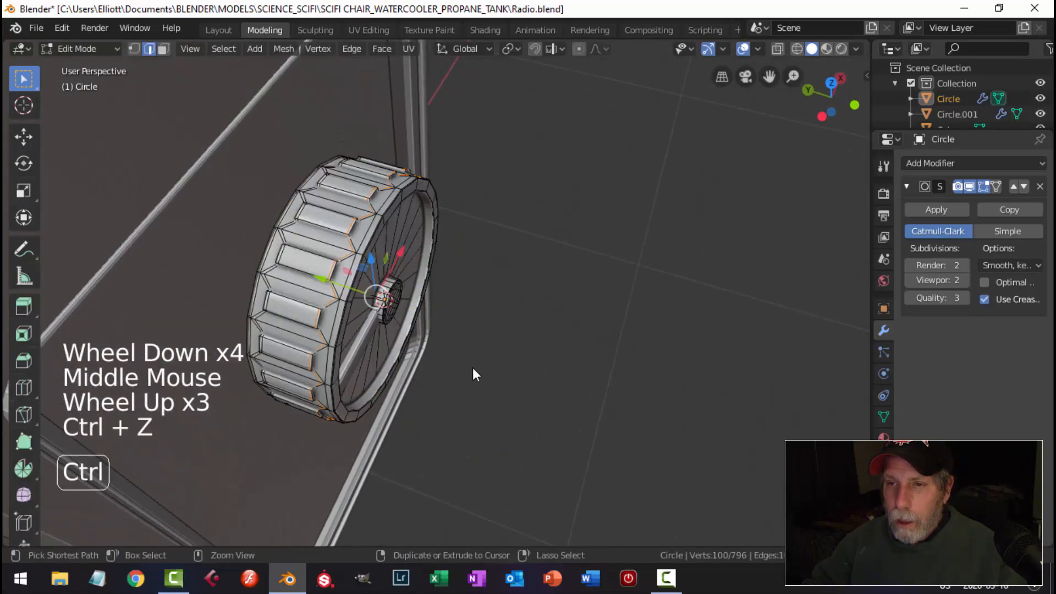
pyautogui.hotkey('ctrl', 'z')
pyautogui.hotkey('ctrl', 'z')
pyautogui.hotkey('ctrl', 'z')
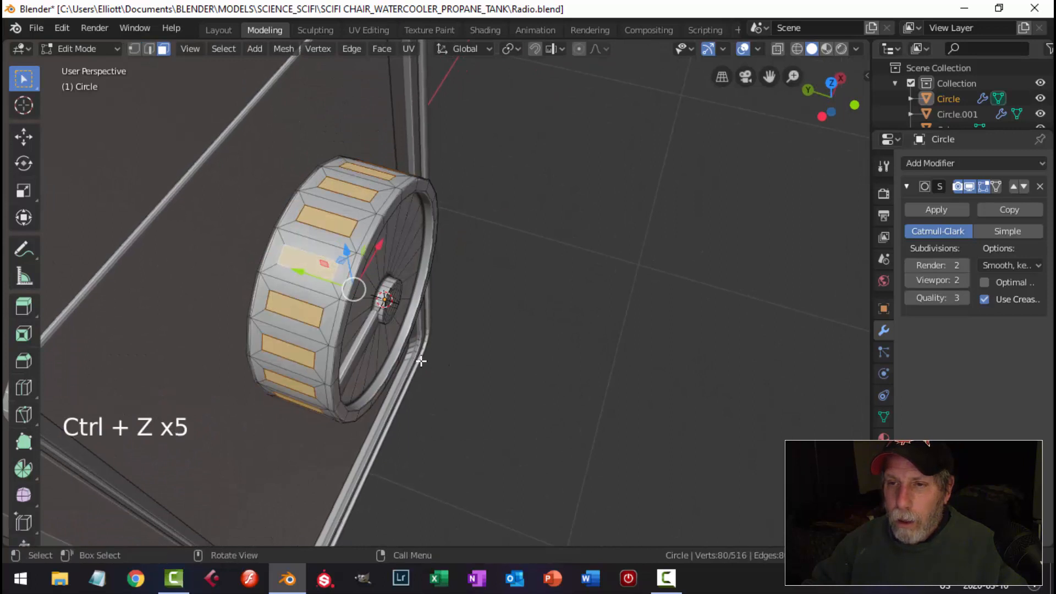
pyautogui.hotkey('ctrl', 'z')
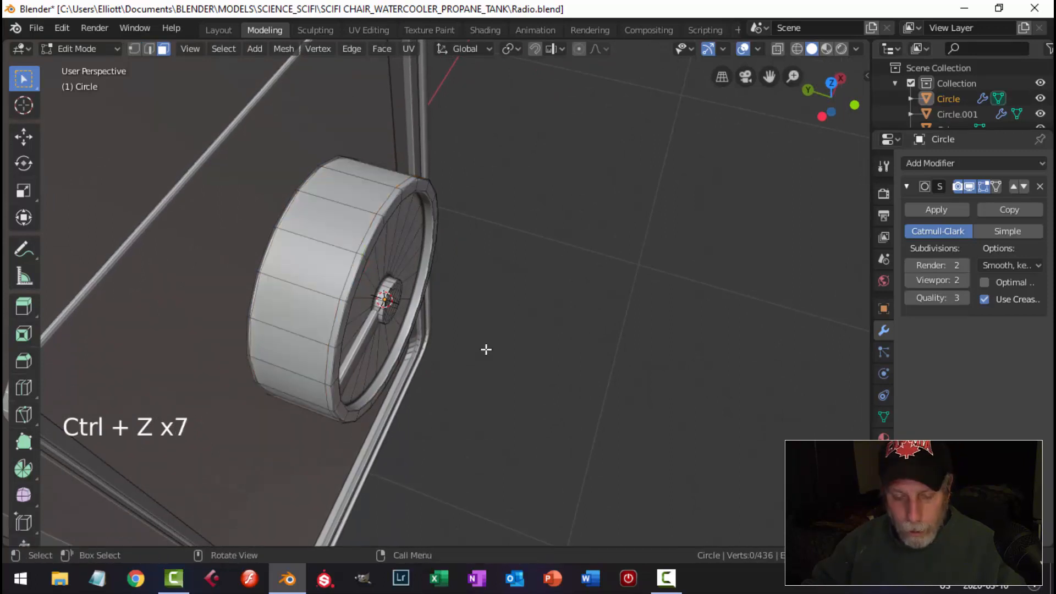
# Inset the knob's ring of side faces individually by about 0.005 m and extrude them outward about 0.005 m along their normals
pyautogui.keyDown('alt'); pyautogui.keyDown('shift'); pyautogui.click(302, 289); pyautogui.keyUp('shift'); pyautogui.keyUp('alt')
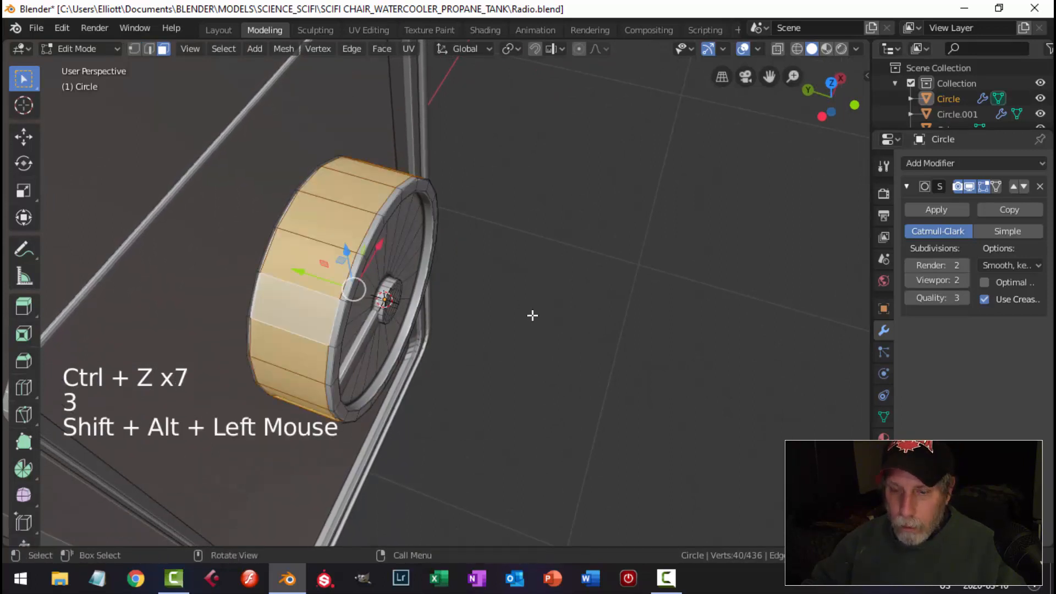
pyautogui.press('i')
pyautogui.press('i')
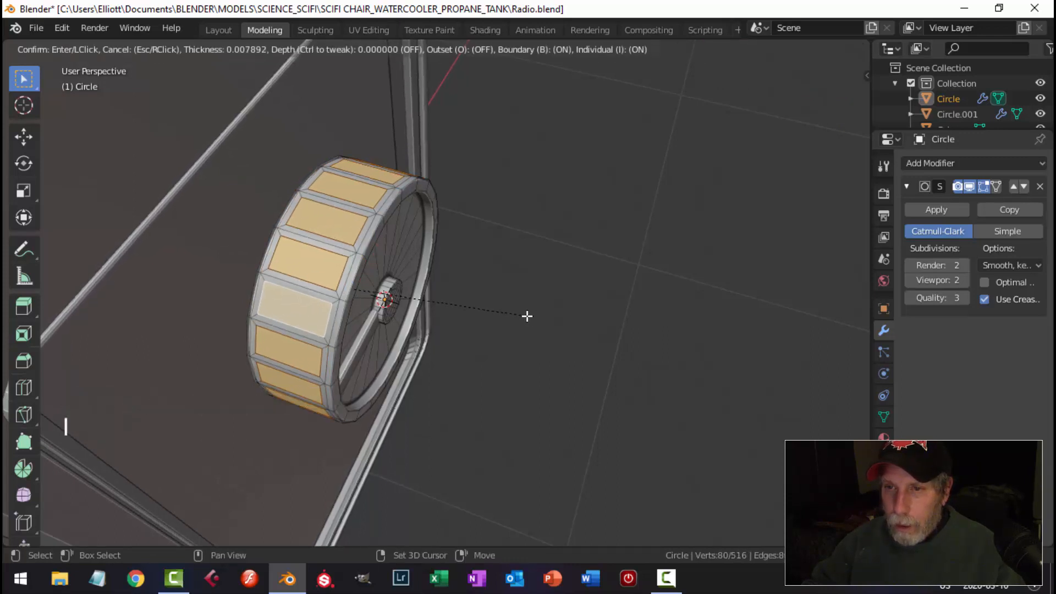
pyautogui.click(540, 331)
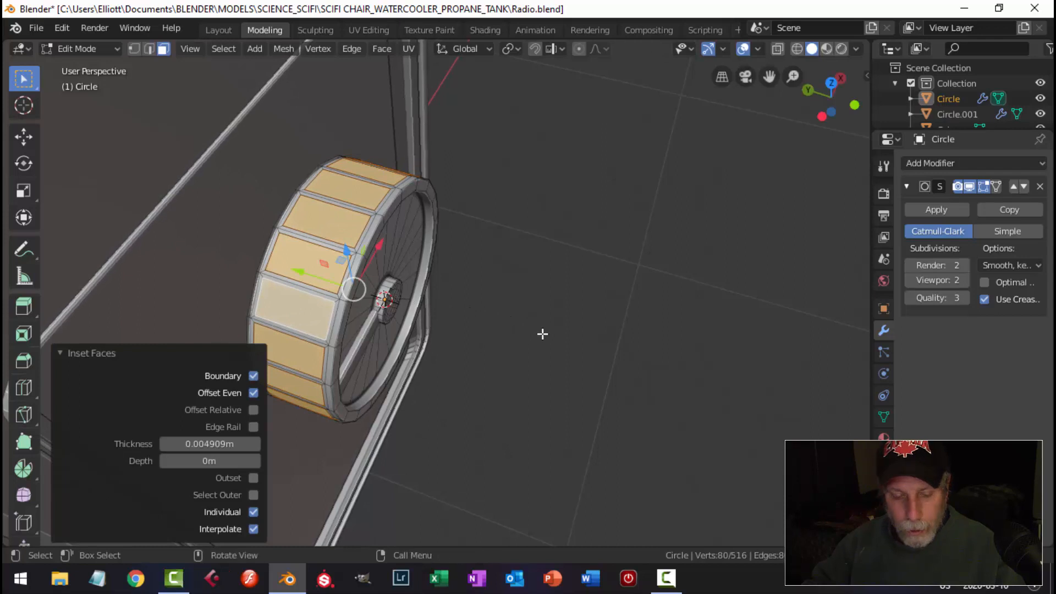
pyautogui.press('e')
pyautogui.hotkey('alt', 's')
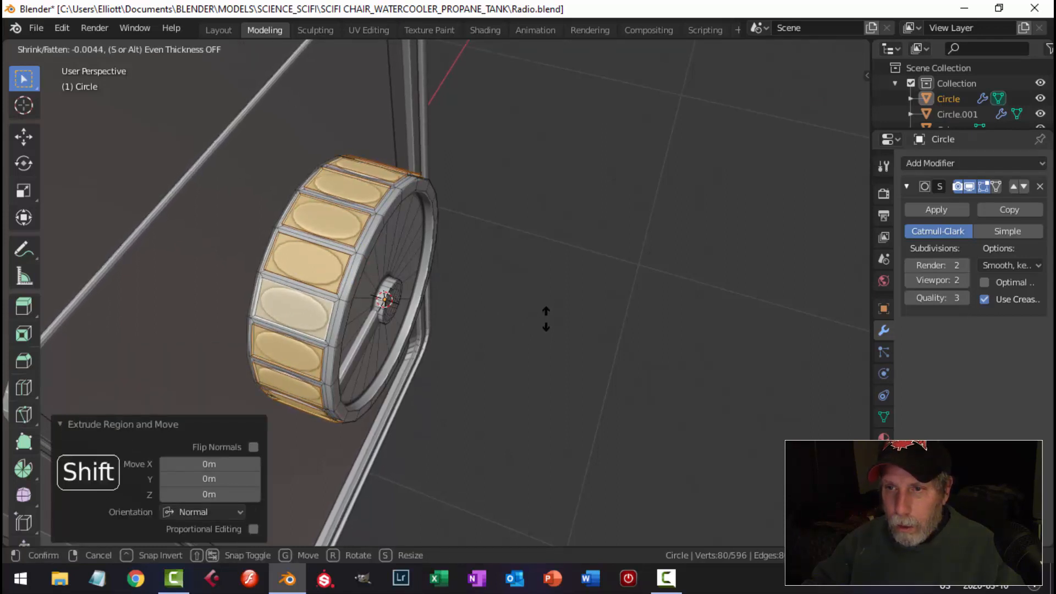
pyautogui.click(547, 316)
# Add one loop cut near the rear and one near the front end of the raised grips and return to Object Mode
pyautogui.hotkey('ctrl', 'r')
pyautogui.click(330, 237)
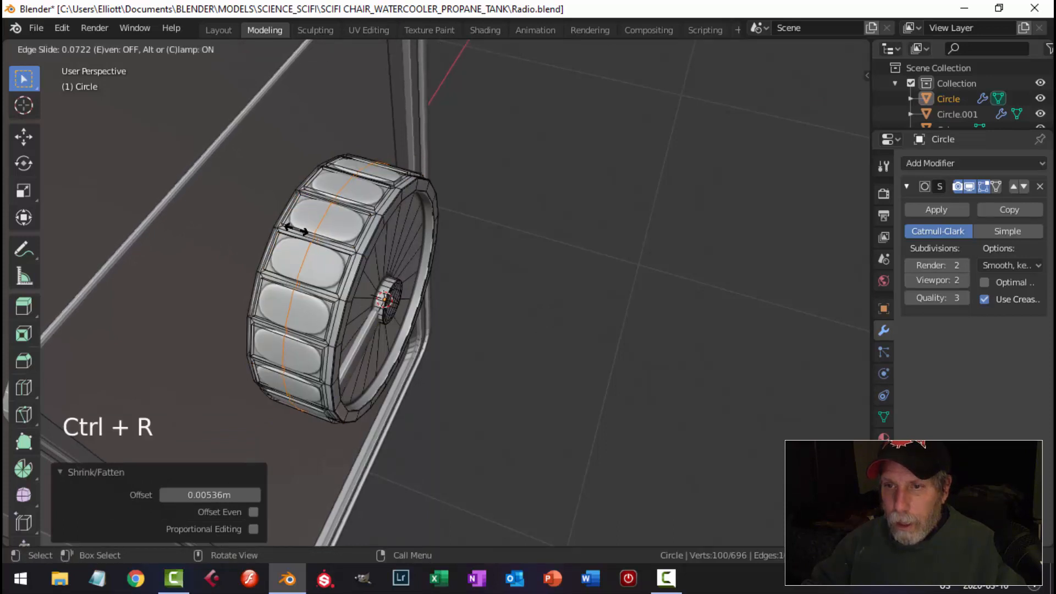
pyautogui.click(269, 214)
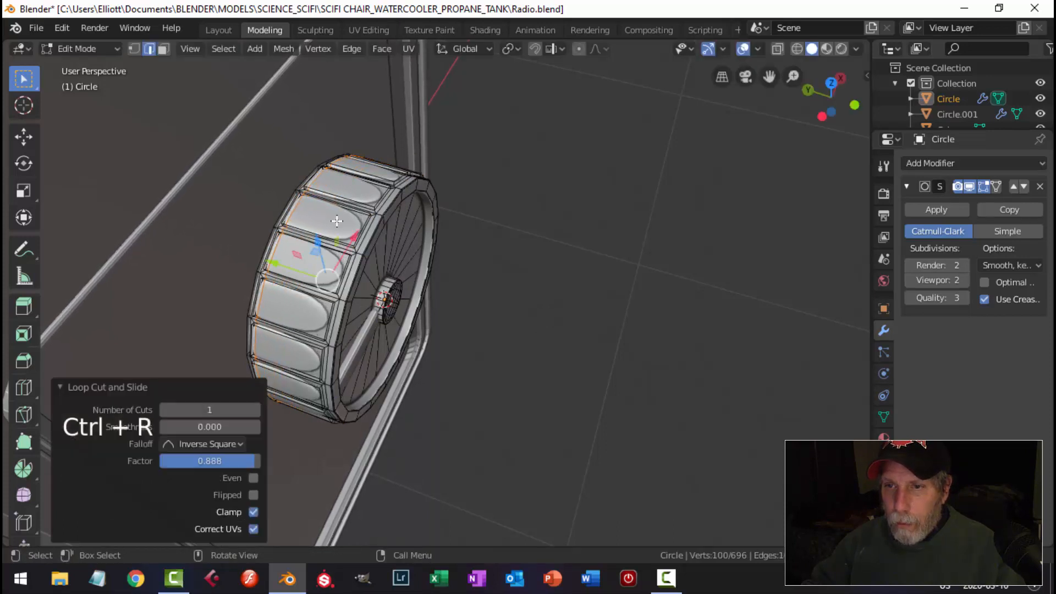
pyautogui.hotkey('ctrl', 'r')
pyautogui.click(329, 238)
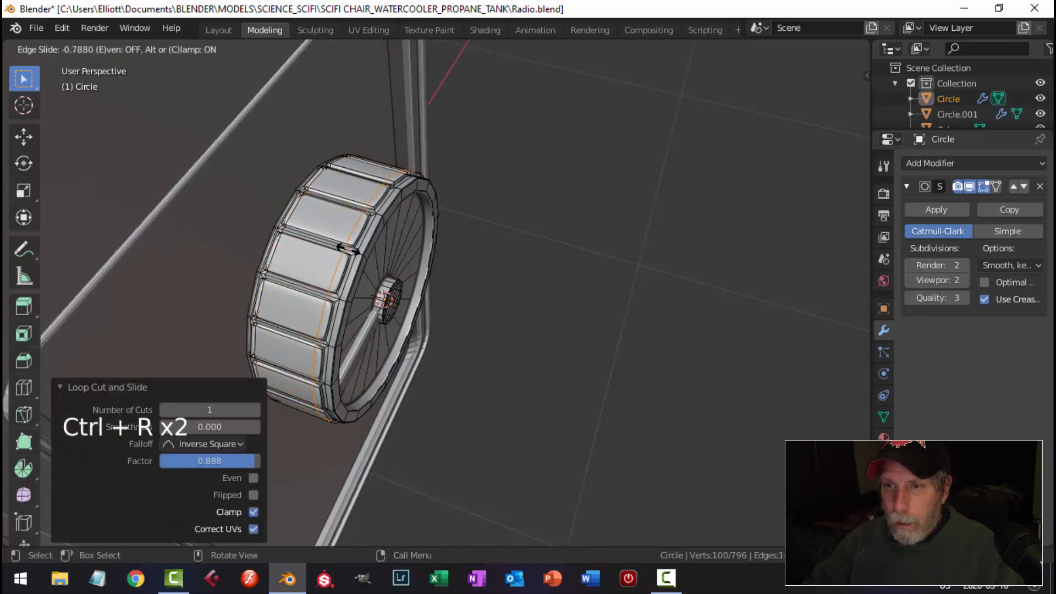
pyautogui.click(342, 249)
pyautogui.press('Tab')
# Examine the lower knob's grips, rim and pointer strip against the radio's front panel from several angles and distances
pyautogui.scroll(-3, 511, 366)
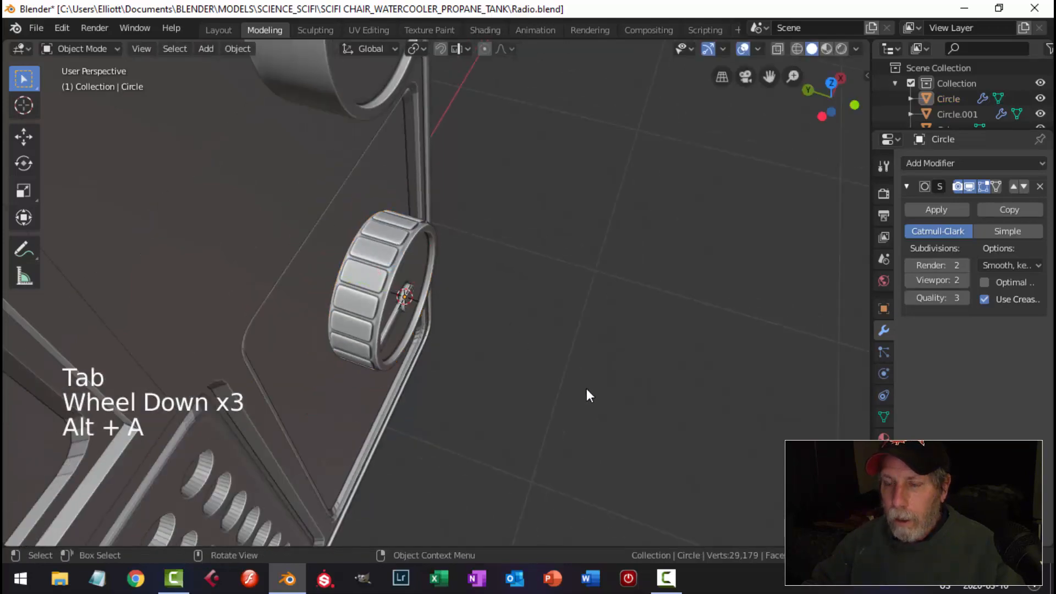
pyautogui.scroll(-5, 586, 395)
pyautogui.moveTo(550, 385); pyautogui.dragTo(542, 313, button='middle')
pyautogui.scroll(3, 482, 368)
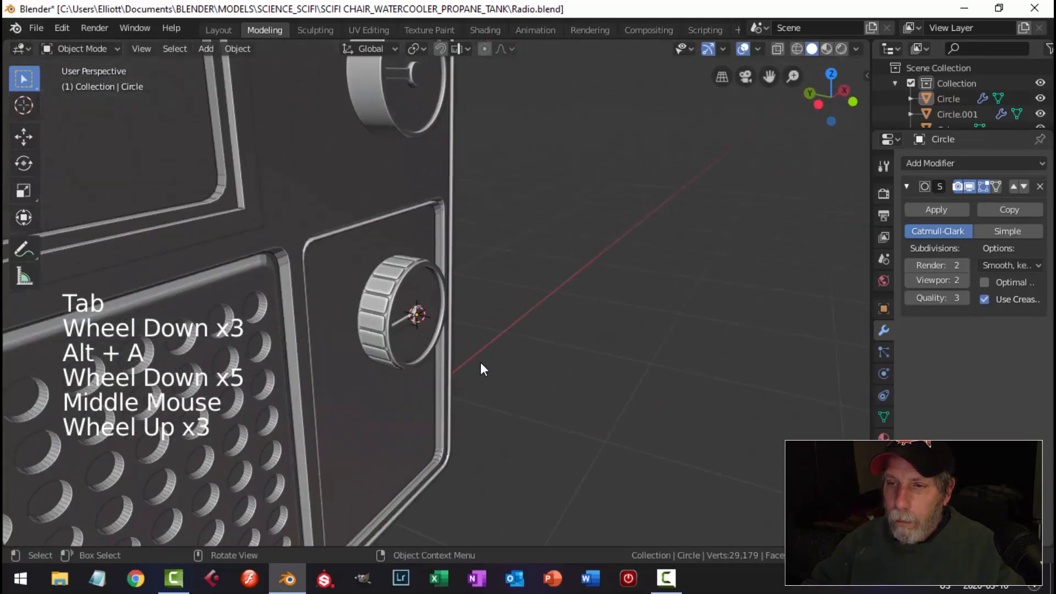
pyautogui.moveTo(481, 368); pyautogui.dragTo(394, 346, button='middle')
pyautogui.scroll(3, 394, 345)
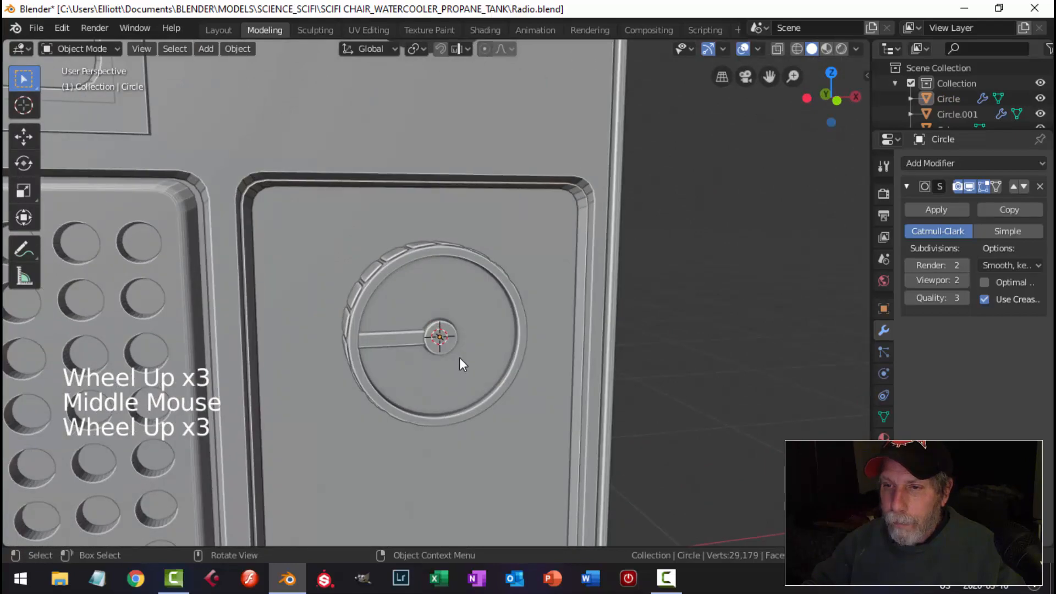
pyautogui.scroll(-4, 484, 368)
pyautogui.moveTo(507, 375); pyautogui.dragTo(483, 366, button='middle')
pyautogui.scroll(2, 494, 385)
pyautogui.scroll(-4, 468, 373)
pyautogui.scroll(4, 509, 401)
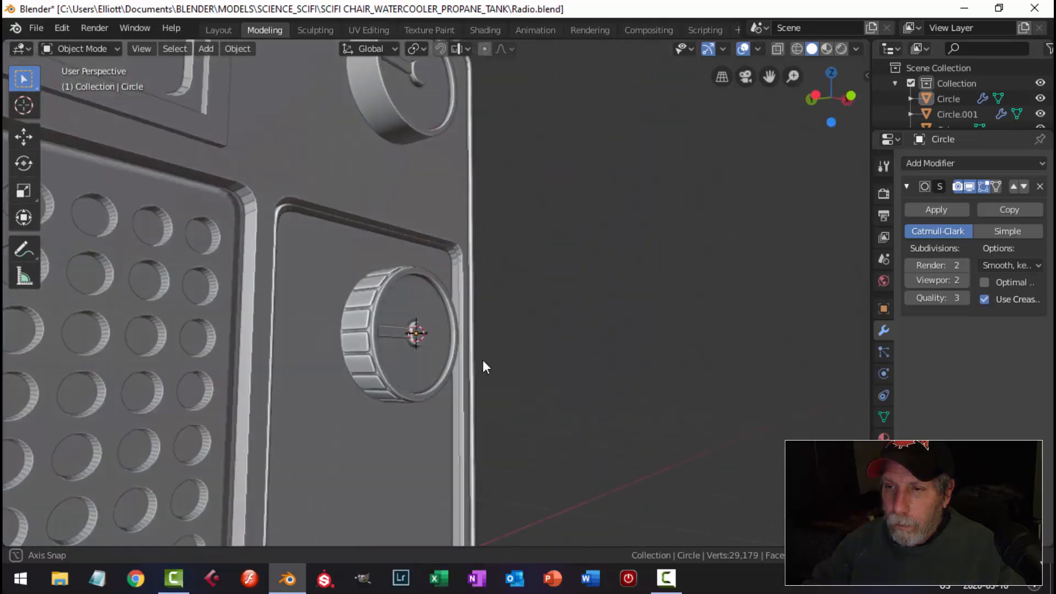
pyautogui.scroll(3, 469, 333)
pyautogui.scroll(5, 467, 288)
pyautogui.moveTo(467, 328); pyautogui.dragTo(405, 229, button='middle')
pyautogui.click(451, 238)
pyautogui.scroll(-2, 377, 229)
pyautogui.hotkey('alt', 'a')
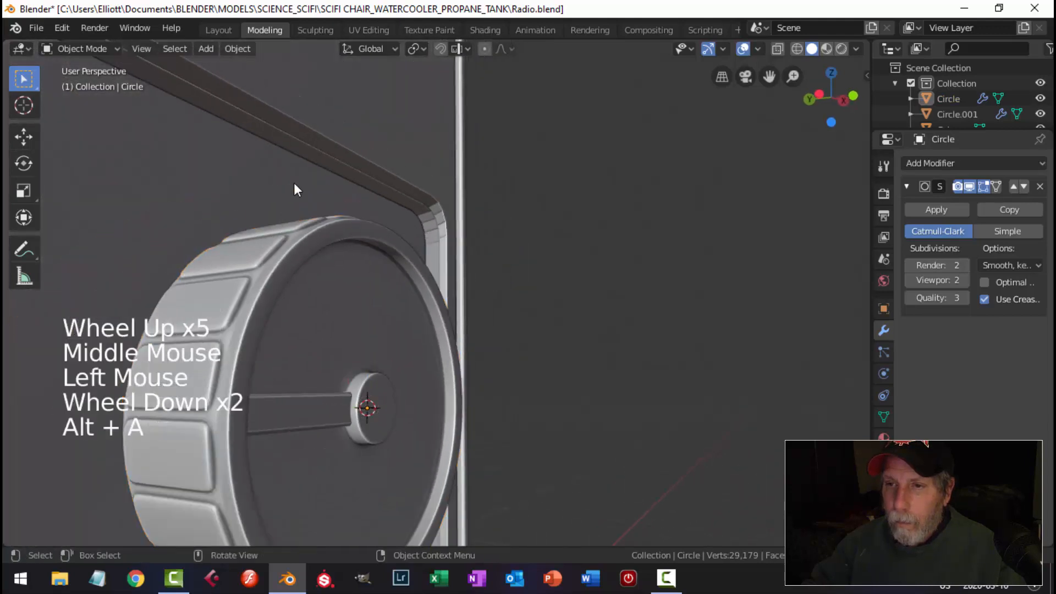
pyautogui.hotkey('alt', 'h')
pyautogui.hotkey('alt', 'a')
pyautogui.moveTo(444, 209); pyautogui.dragTo(507, 297, button='middle')
pyautogui.scroll(-3, 318, 281)
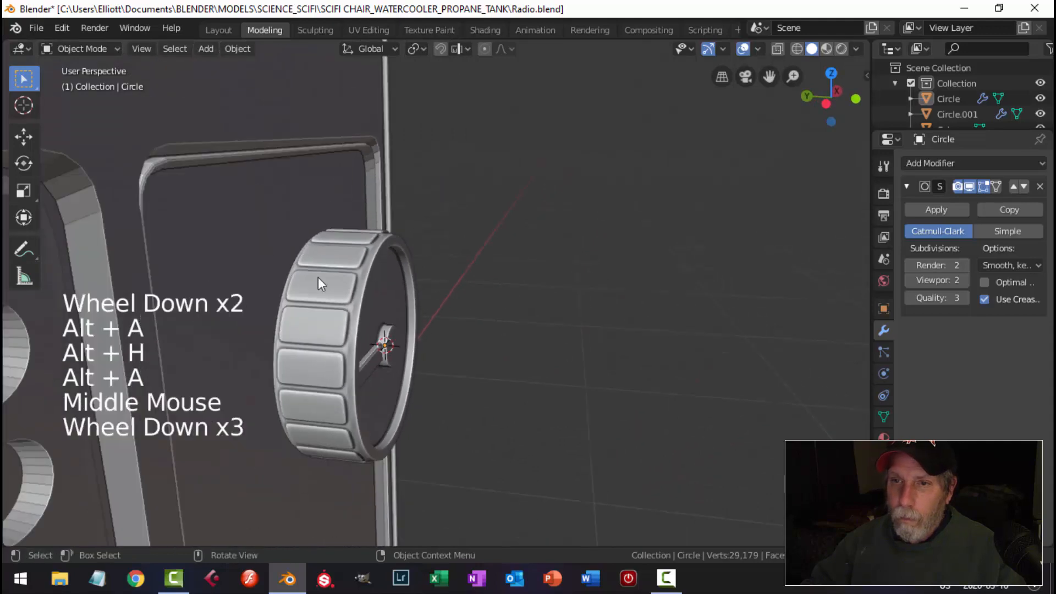
# In Edit Mode on the radio body, select the recessed panel face behind the lower knob and move it -0.0294 m along Y
pyautogui.click(254, 225)
pyautogui.scroll(-4, 331, 258)
pyautogui.moveTo(332, 259); pyautogui.dragTo(482, 279, button='middle')
pyautogui.press('Tab')
pyautogui.press('3')
pyautogui.click(342, 271)
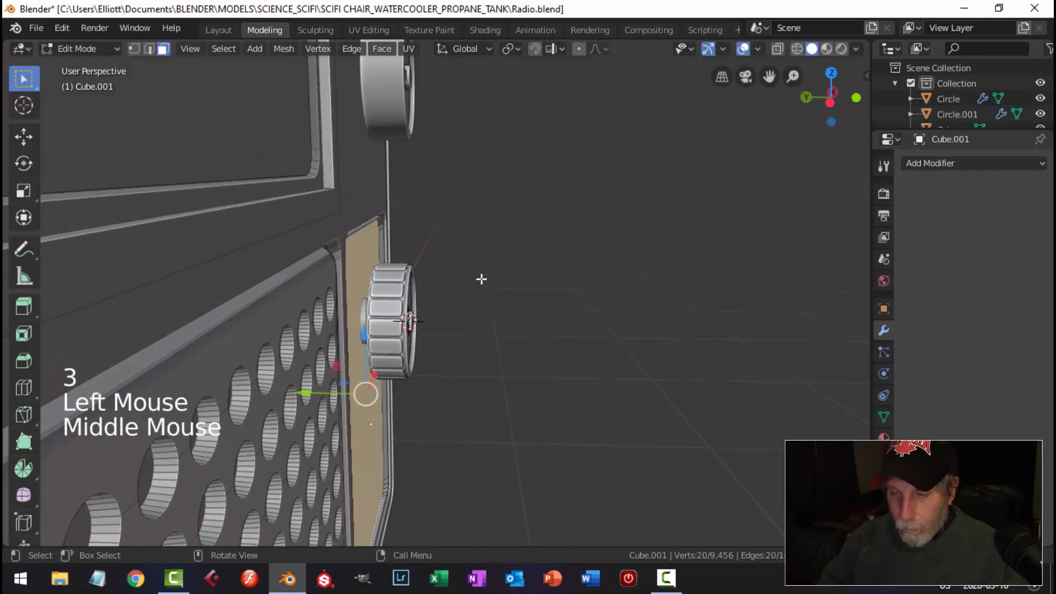
pyautogui.hotkey('ctrl', 'l')
pyautogui.scroll(2, 456, 256)
pyautogui.moveTo(456, 256); pyautogui.dragTo(402, 321, button='middle')
pyautogui.hotkey('alt', 'a')
pyautogui.click(314, 233)
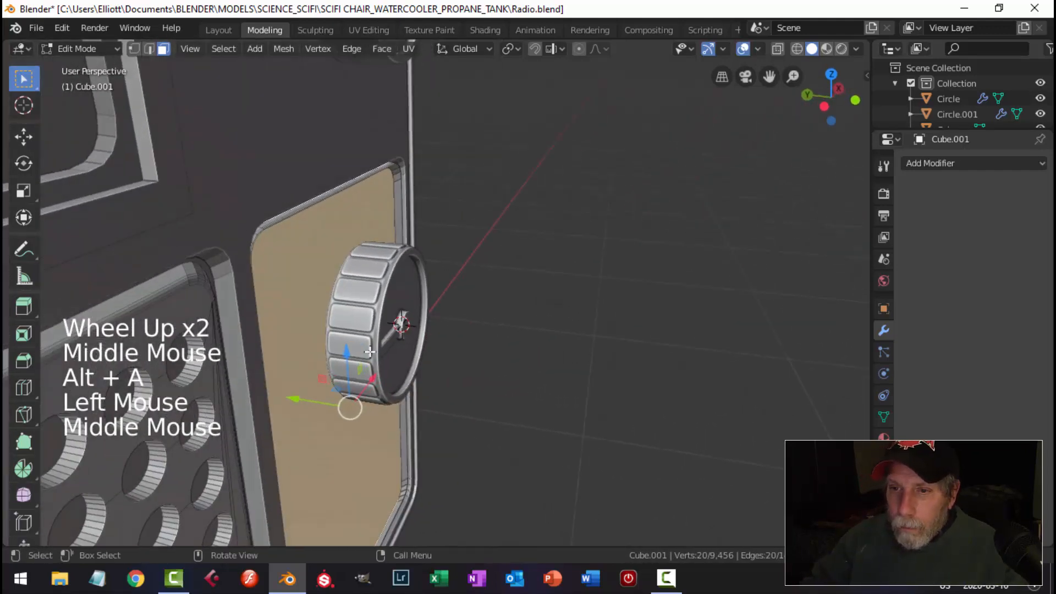
pyautogui.moveTo(293, 399); pyautogui.dragTo(303, 399)
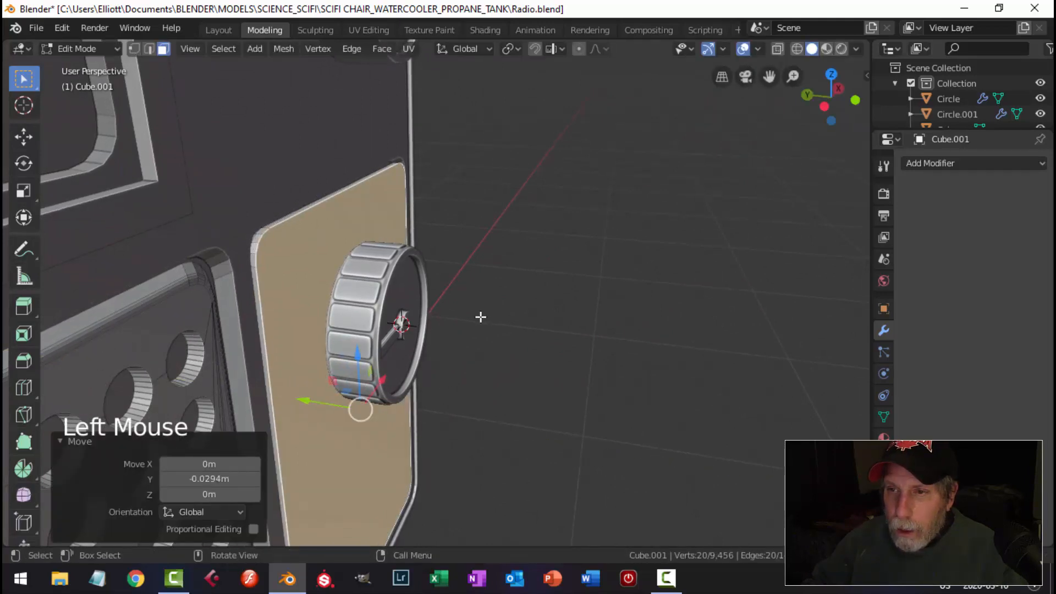
# Bevel the recessed lower-right panel's border edges with 3 segments and a width of about 0.0046 m, and return to Object Mode
pyautogui.moveTo(479, 316); pyautogui.dragTo(259, 304, button='middle')
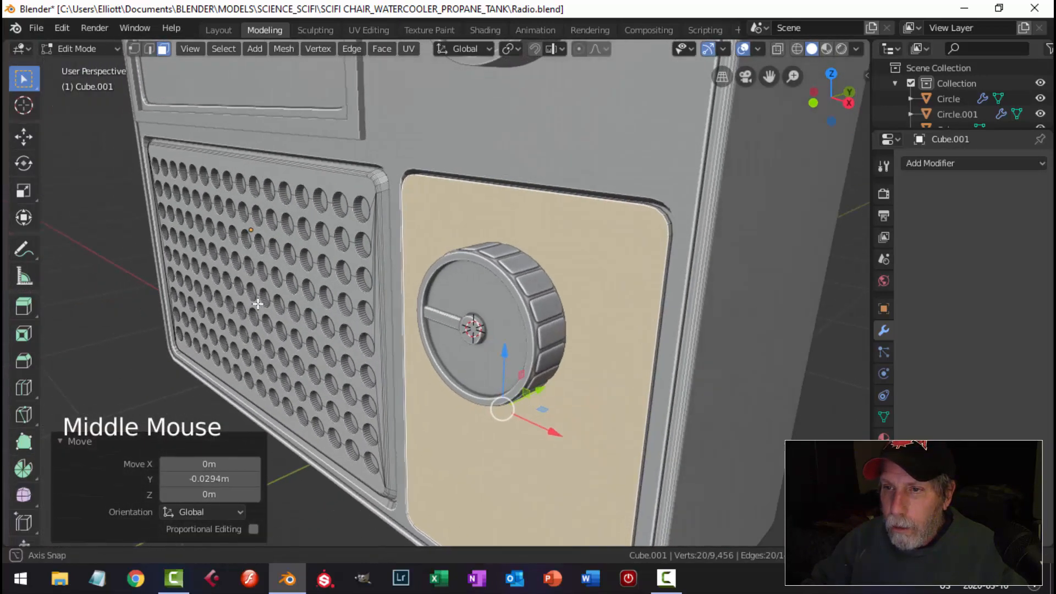
pyautogui.hotkey('alt', 'a')
pyautogui.click(633, 274)
pyautogui.moveTo(632, 273)
pyautogui.keyDown('shift'); pyautogui.mouseDown(button='middle')
pyautogui.moveTo(573, 287)
pyautogui.moveTo(621, 287)
pyautogui.mouseUp(button='middle'); pyautogui.keyUp('shift')
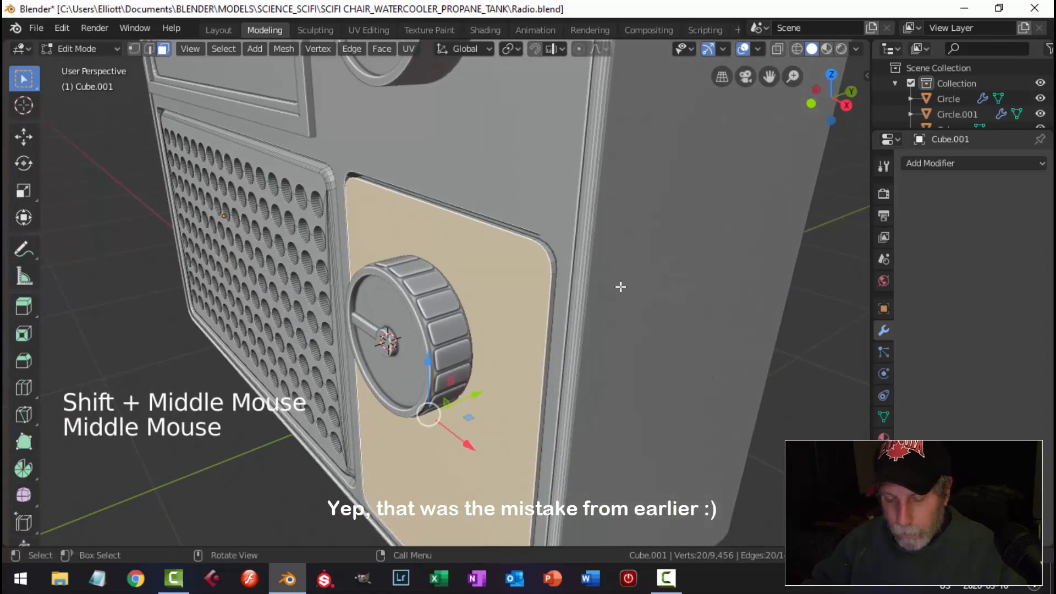
pyautogui.hotkey('ctrl', 'b')
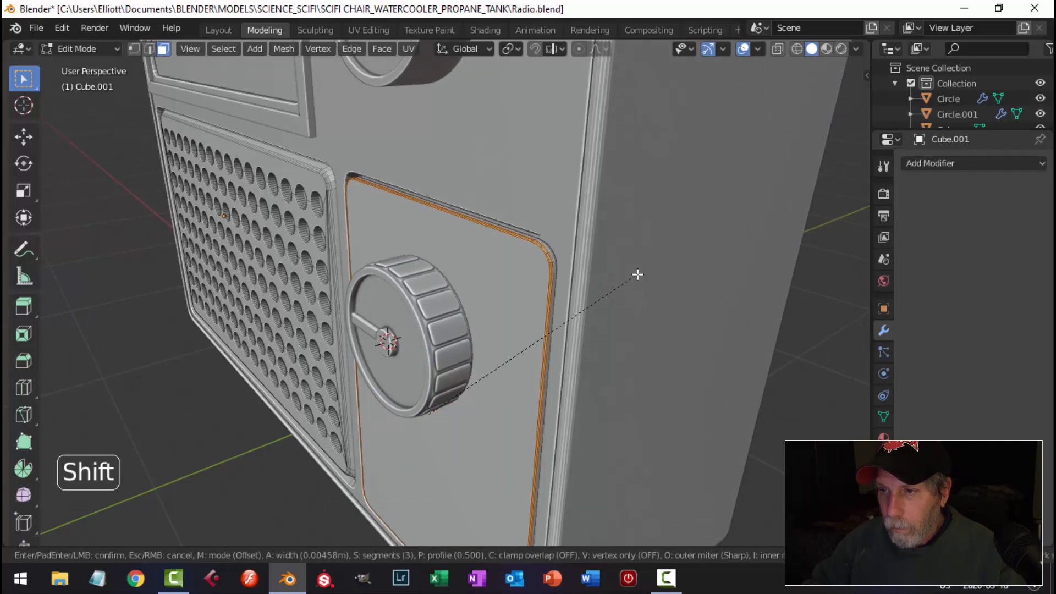
pyautogui.click(638, 275)
pyautogui.hotkey('alt', 'a')
pyautogui.press('Tab')
pyautogui.scroll(-4, 465, 341)
pyautogui.hotkey('alt', 'a')
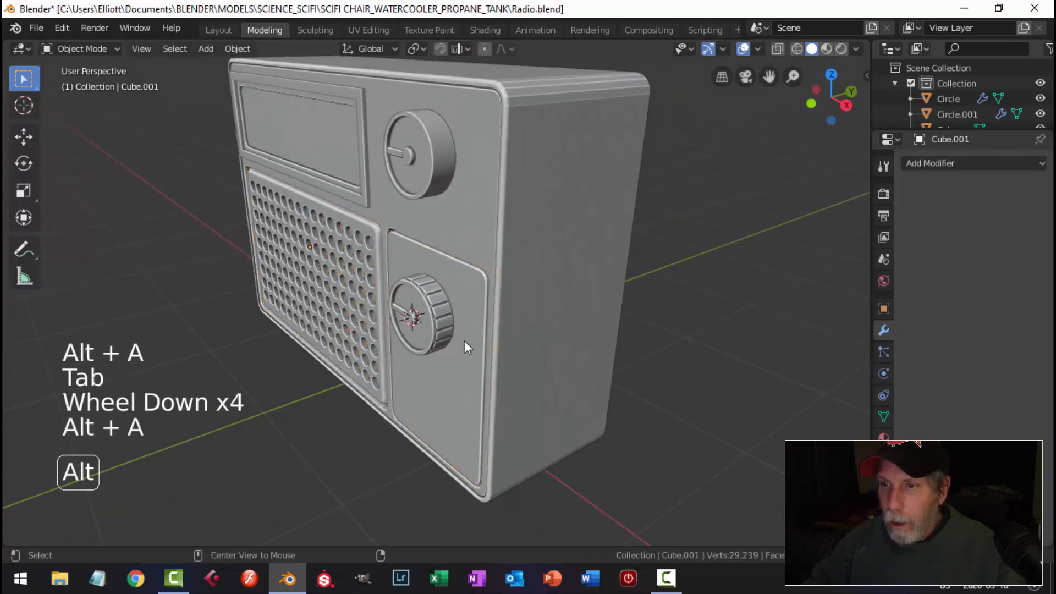
# Scale the gripped knob and its pointer strip together to 0.898 and move them 0.0439 m along Z
pyautogui.moveTo(465, 341); pyautogui.dragTo(633, 317, button='middle')
pyautogui.scroll(-2, 583, 329)
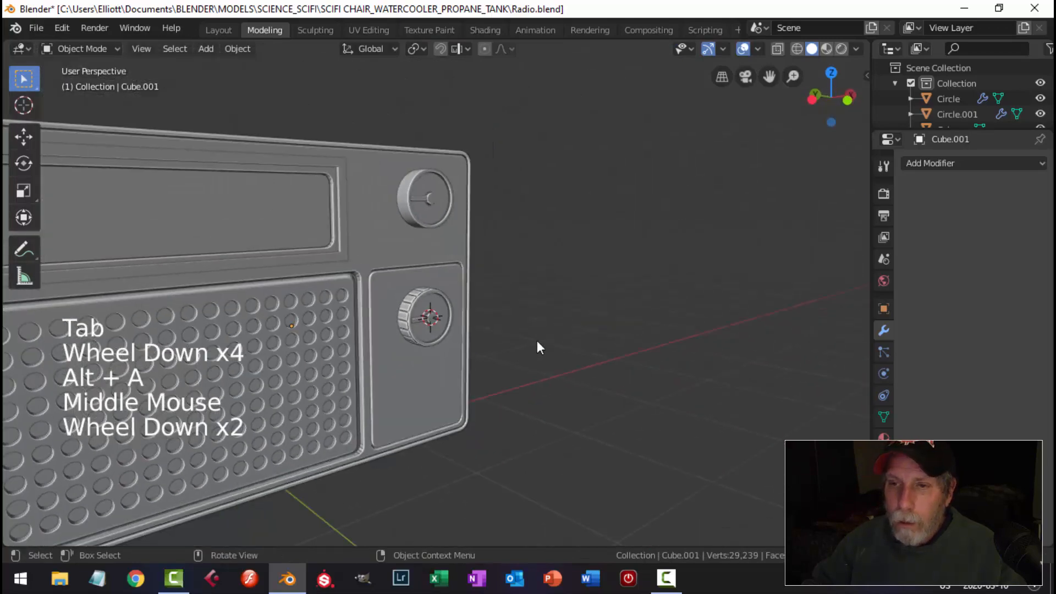
pyautogui.keyDown('shift'); pyautogui.moveTo(537, 342); pyautogui.dragTo(407, 358, button='middle'); pyautogui.keyUp('shift')
pyautogui.scroll(1, 515, 374)
pyautogui.scroll(3, 395, 364)
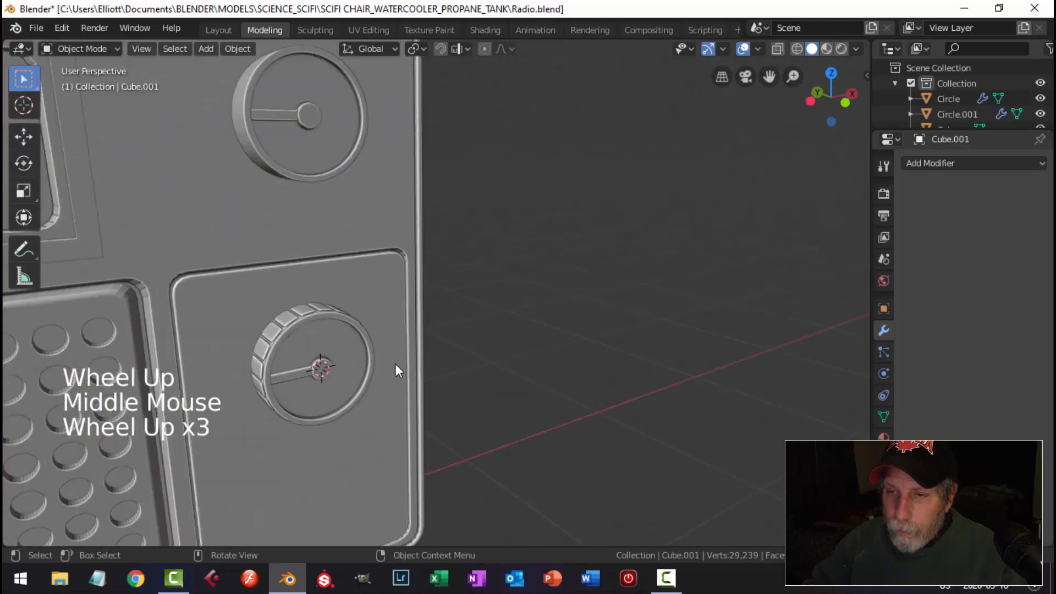
pyautogui.click(301, 373)
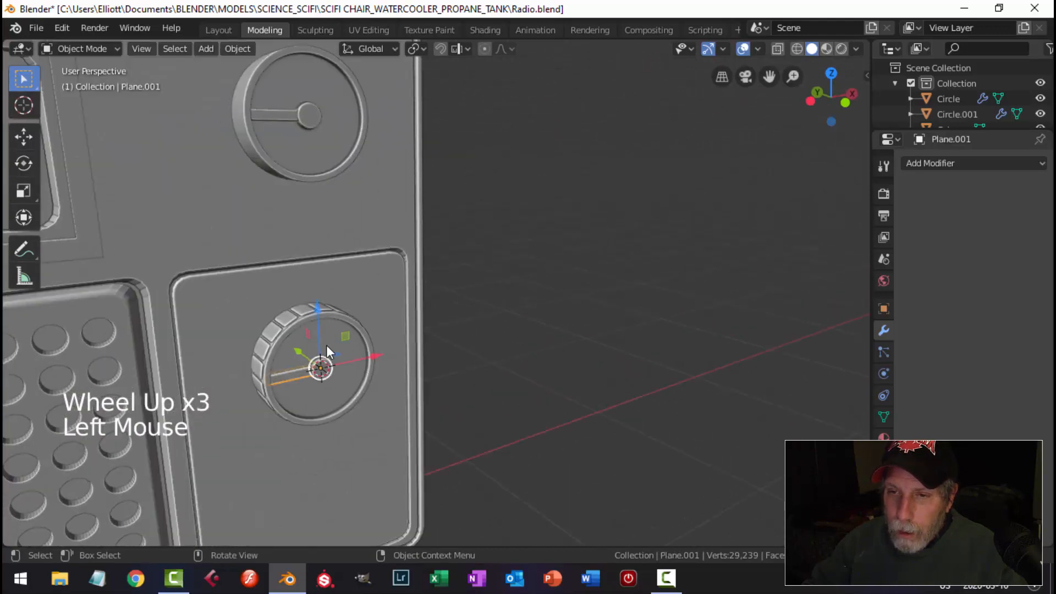
pyautogui.keyDown('shift'); pyautogui.click(345, 319); pyautogui.keyUp('shift')
pyautogui.scroll(-3, 394, 362)
pyautogui.moveTo(394, 362)
pyautogui.mouseDown(button='middle')
pyautogui.moveTo(411, 378)
pyautogui.moveTo(386, 370)
pyautogui.mouseUp(button='middle')
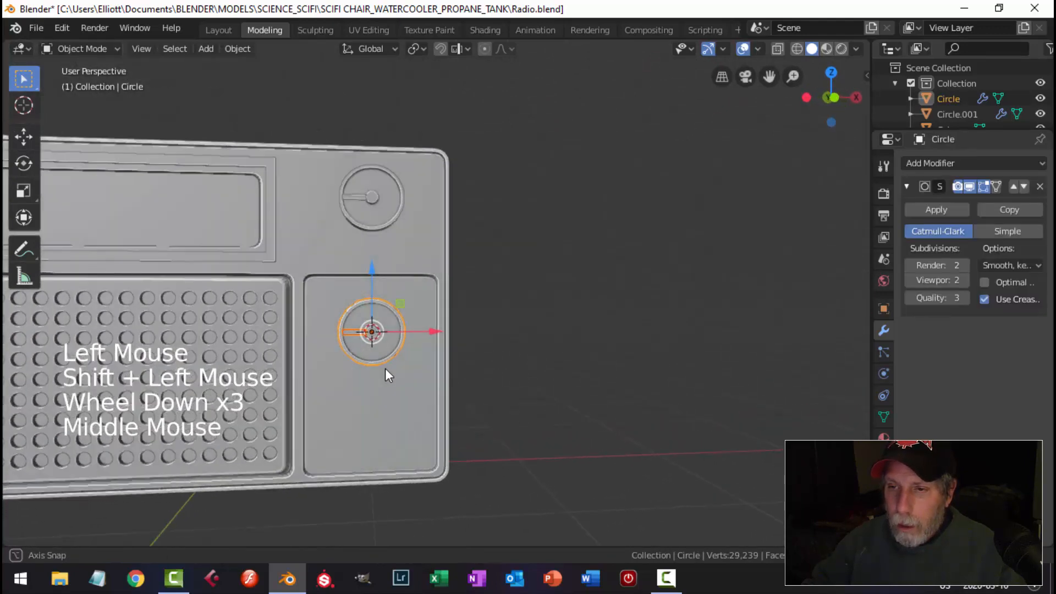
pyautogui.press('s')
pyautogui.click(472, 338)
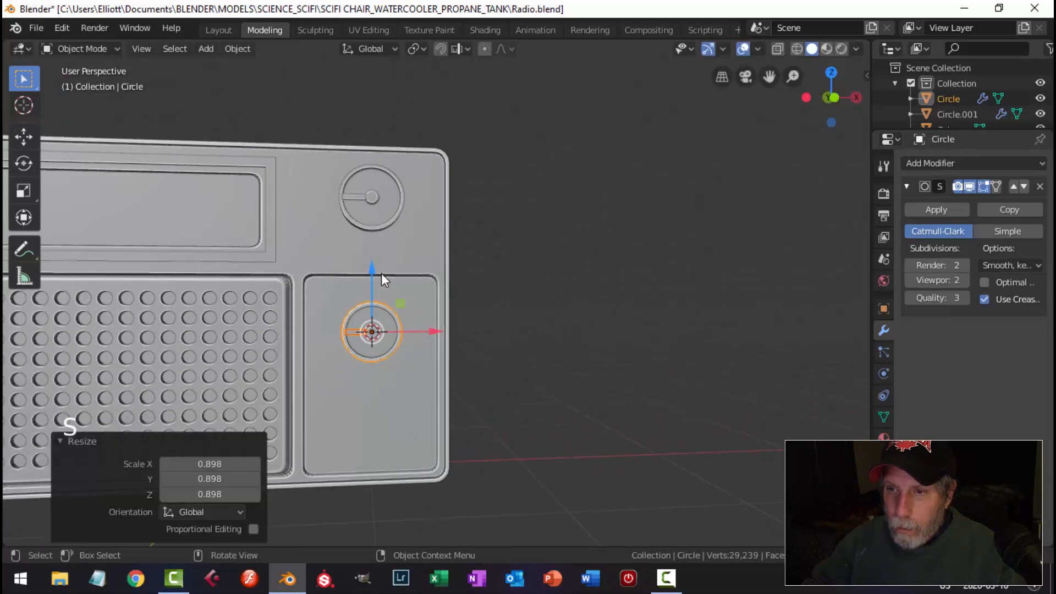
pyautogui.moveTo(372, 271); pyautogui.dragTo(451, 282)
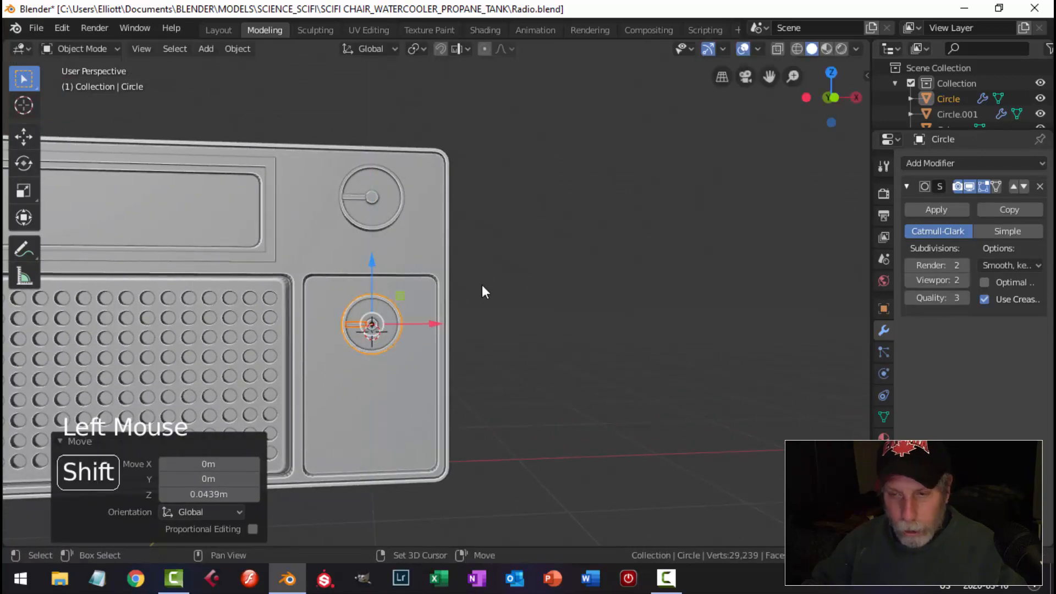
# Duplicate the gripped knob with its pointer strip and move the copy -0.489 m along Z
pyautogui.hotkey('shift', 'd')
pyautogui.moveTo(368, 268); pyautogui.dragTo(380, 349)
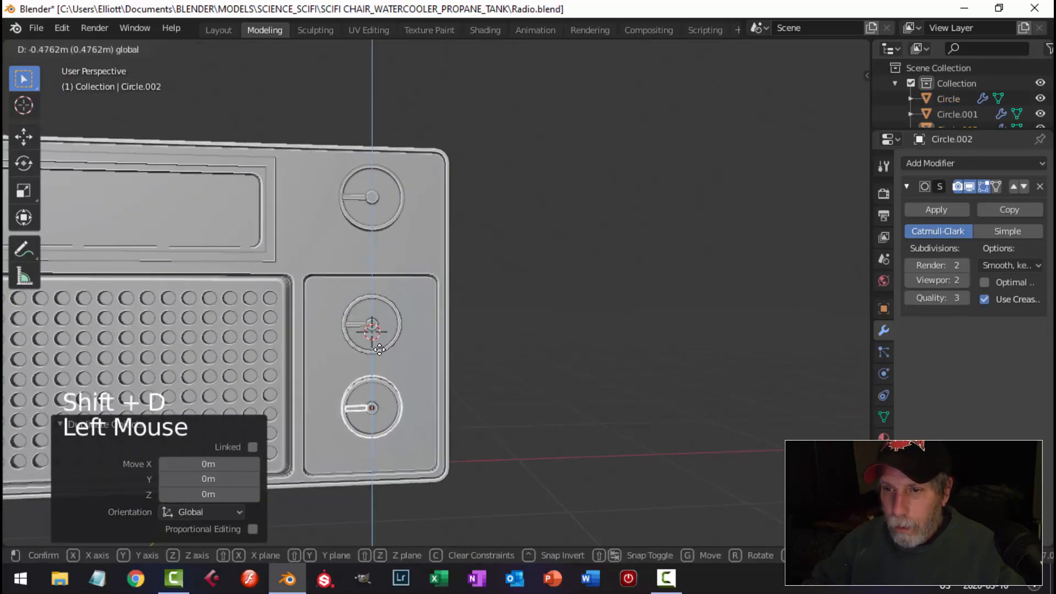
pyautogui.click(380, 350)
pyautogui.moveTo(440, 377)
pyautogui.mouseDown(button='middle')
pyautogui.moveTo(575, 408)
pyautogui.moveTo(497, 420)
pyautogui.moveTo(404, 377)
pyautogui.moveTo(334, 389)
pyautogui.moveTo(460, 378)
pyautogui.mouseUp(button='middle')
pyautogui.scroll(2, 518, 414)
pyautogui.scroll(-1, 392, 389)
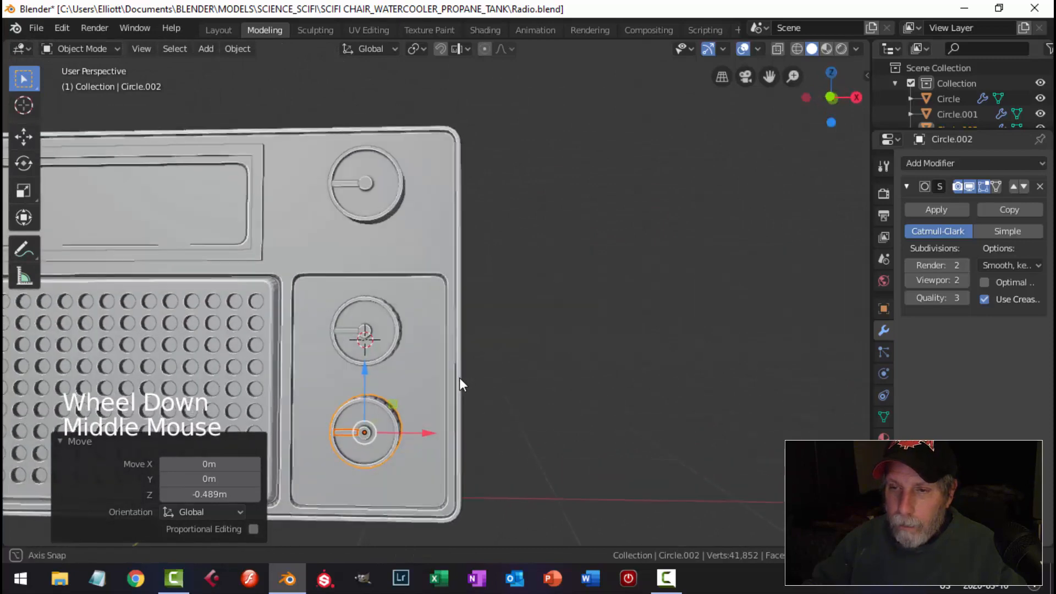
# Snap the 3D cursor to the duplicated knob and rotate knob and strip in front view until the pointer aims diagonally up and right
pyautogui.hotkey('shift', 's')
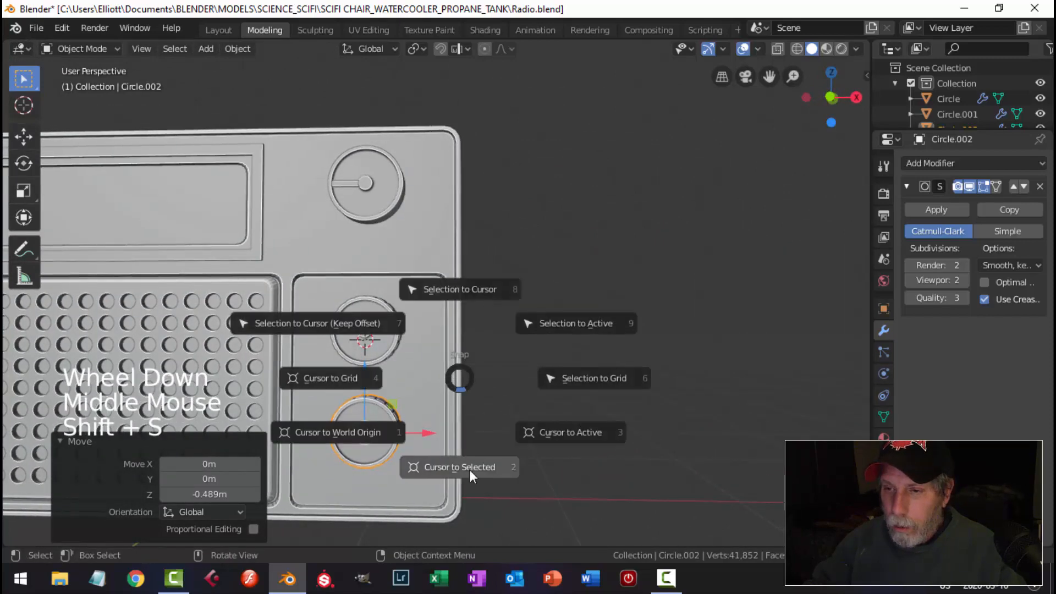
pyautogui.click(465, 468)
pyautogui.moveTo(454, 444); pyautogui.dragTo(454, 279, button='middle')
pyautogui.press('KP_1')
pyautogui.scroll(2, 437, 422)
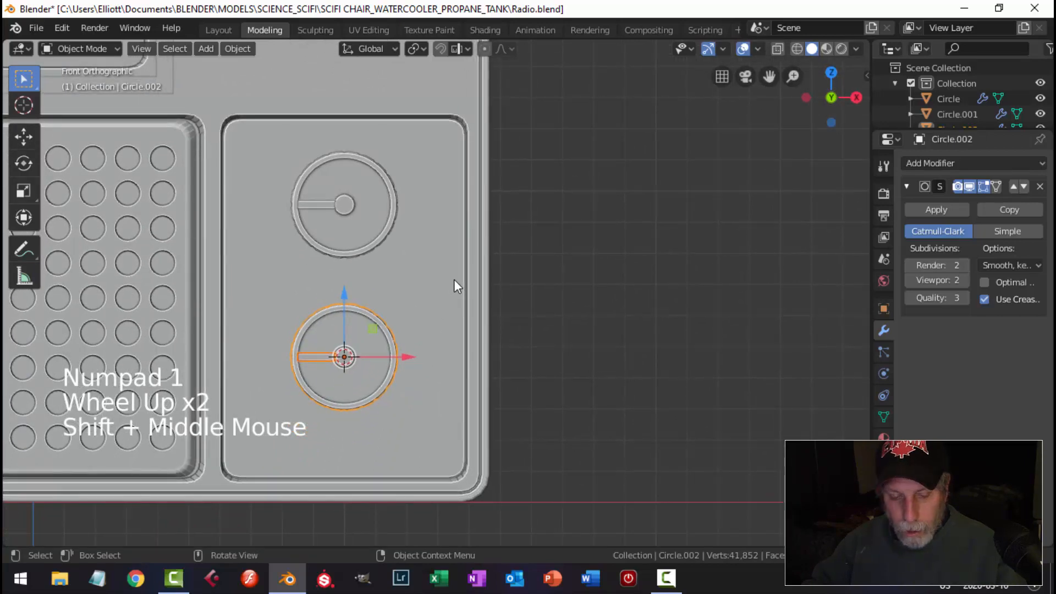
pyautogui.press('r')
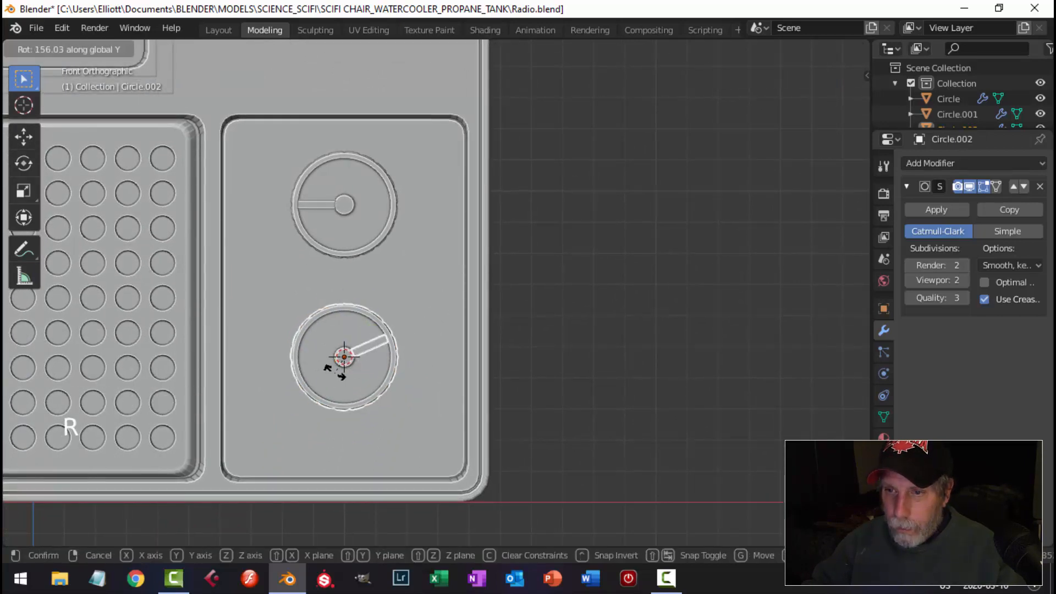
pyautogui.click(341, 374)
pyautogui.hotkey('alt', 'a')
# Delete the pointer strip of the large upper knob beside the display
pyautogui.scroll(-5, 435, 349)
pyautogui.moveTo(434, 348); pyautogui.dragTo(417, 368, button='middle')
pyautogui.scroll(2, 407, 352)
pyautogui.scroll(2, 392, 332)
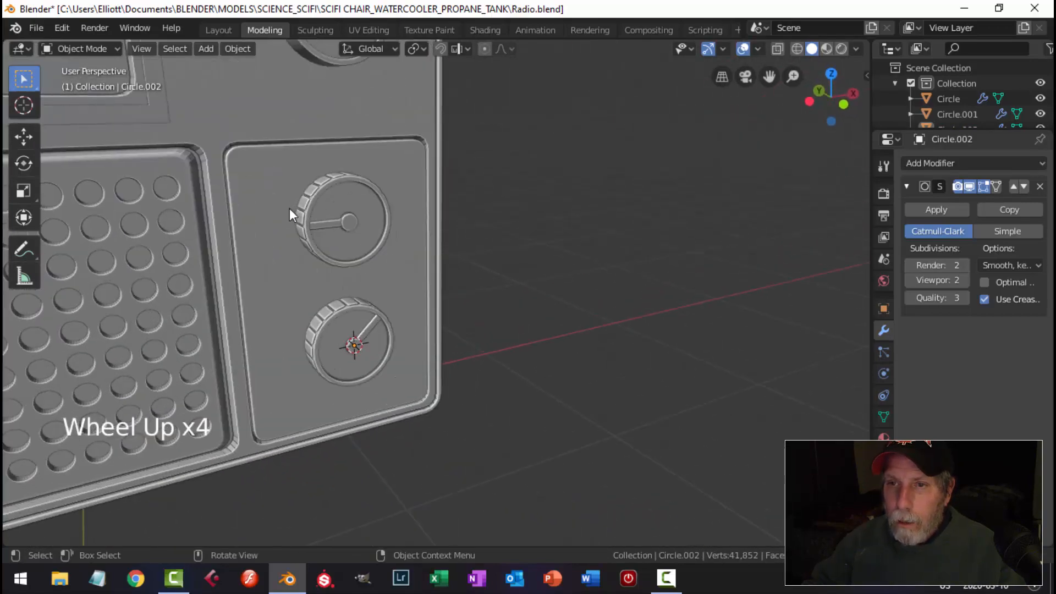
pyautogui.scroll(-2, 290, 214)
pyautogui.scroll(-2, 236, 269)
pyautogui.keyDown('shift'); pyautogui.moveTo(235, 270); pyautogui.dragTo(308, 289, button='middle'); pyautogui.keyUp('shift')
pyautogui.scroll(2, 284, 284)
pyautogui.click(550, 104)
pyautogui.press('x')
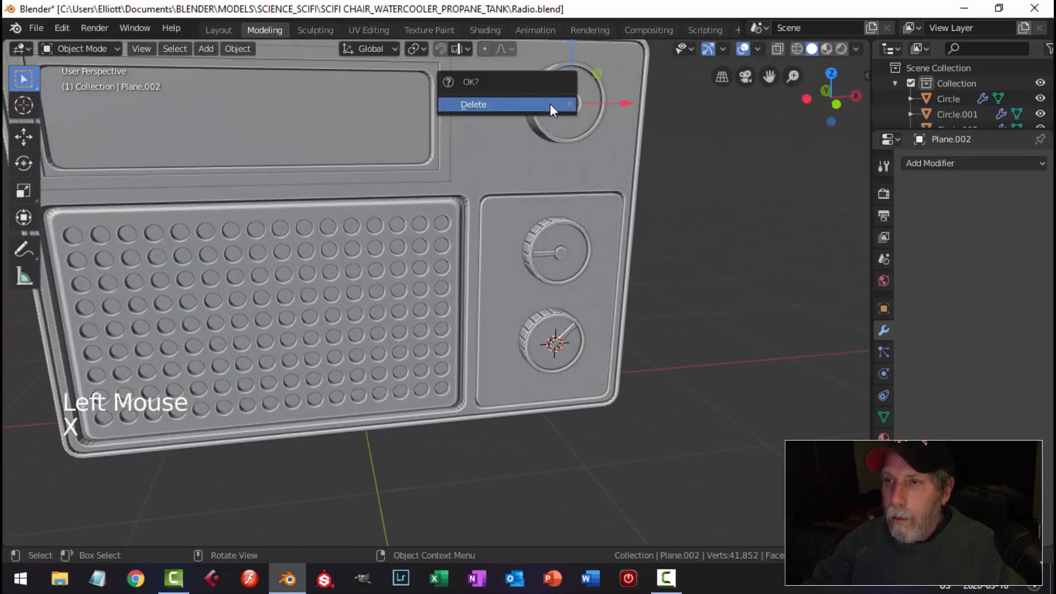
pyautogui.click(550, 104)
# Enter Edit Mode on the large upper knob and show it in front view
pyautogui.scroll(-1, 599, 156)
pyautogui.keyDown('shift'); pyautogui.moveTo(599, 156); pyautogui.dragTo(451, 231, button='middle'); pyautogui.keyUp('shift')
pyautogui.scroll(2, 497, 215)
pyautogui.scroll(2, 449, 226)
pyautogui.scroll(-1, 429, 207)
pyautogui.moveTo(452, 231); pyautogui.dragTo(498, 153, button='middle')
pyautogui.click(498, 154)
pyautogui.press('Tab')
pyautogui.moveTo(589, 199); pyautogui.dragTo(510, 286, button='middle')
pyautogui.scroll(2, 510, 285)
pyautogui.press('KP_1')
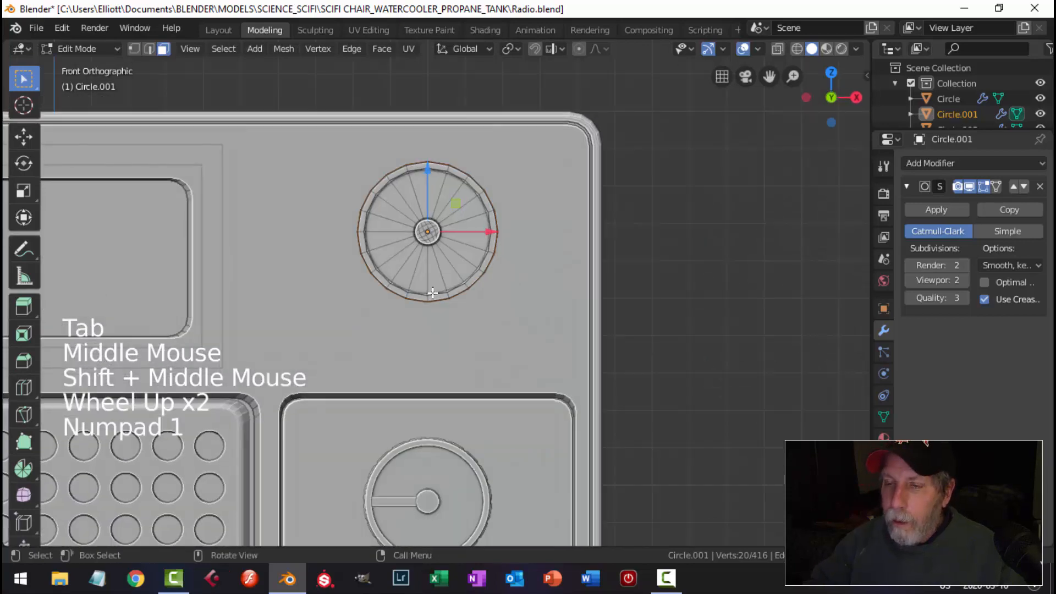
# Circle-select the upper knob's recessed dial and central hub faces, add the hub's side faces, and delete them all
pyautogui.scroll(4, 506, 283)
pyautogui.press('3')
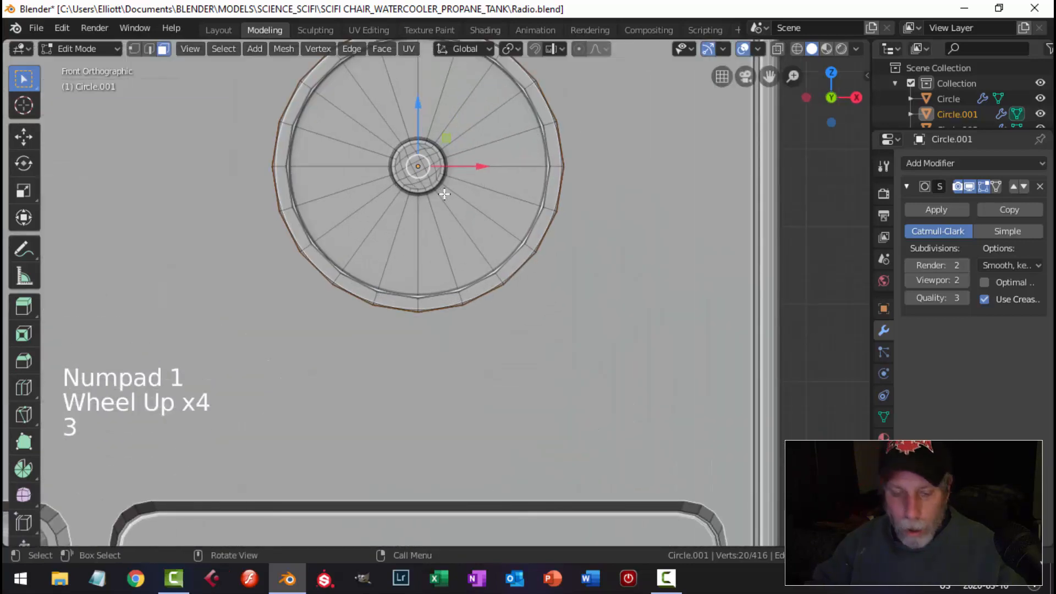
pyautogui.press('c')
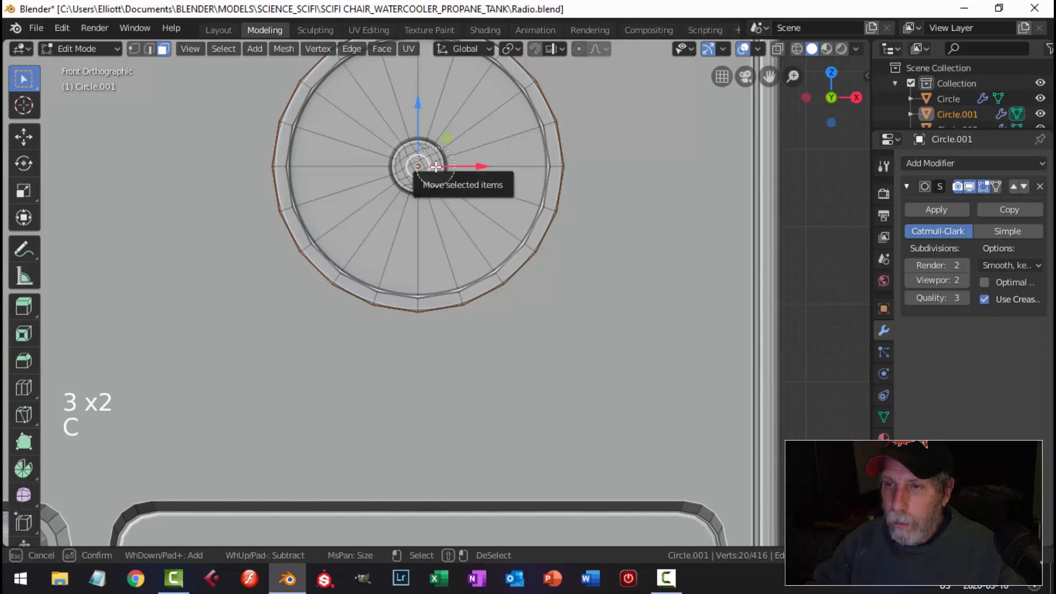
pyautogui.click(422, 163)
pyautogui.moveTo(418, 173); pyautogui.dragTo(420, 141)
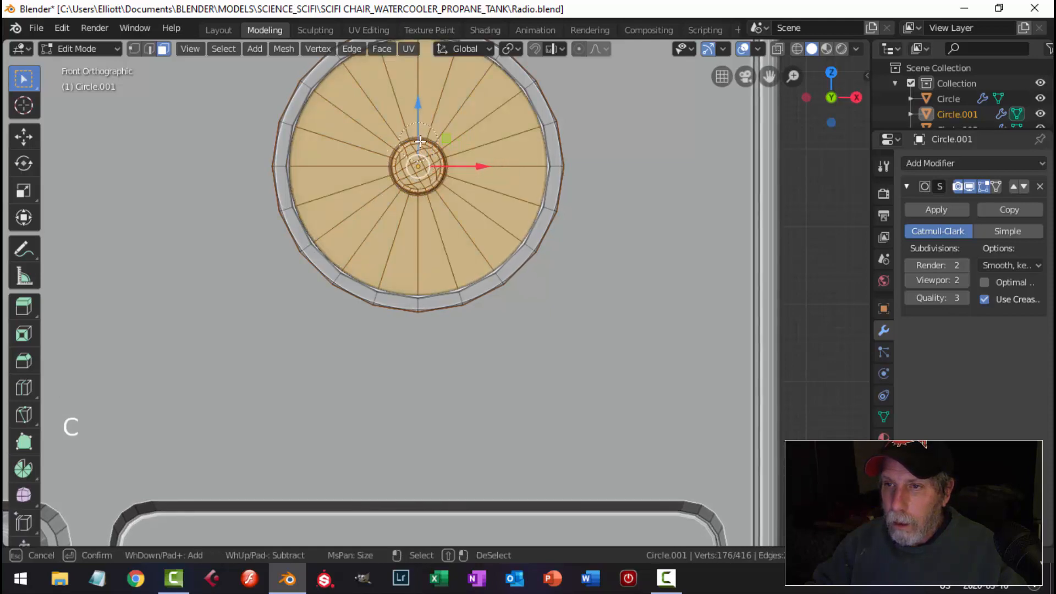
pyautogui.scroll(-2, 461, 140)
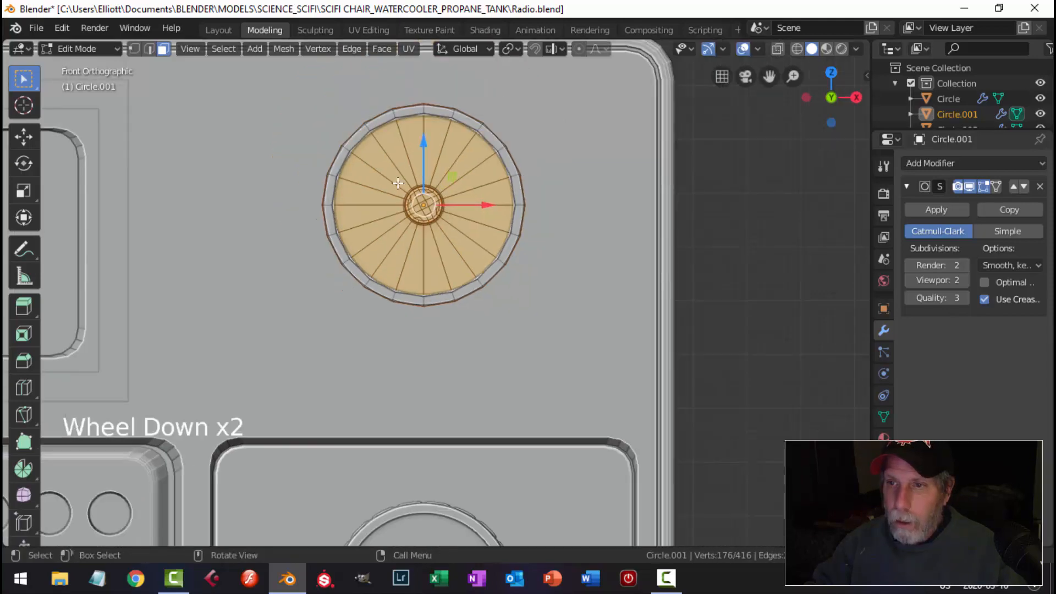
pyautogui.moveTo(461, 140); pyautogui.dragTo(519, 217, button='middle')
pyautogui.press('KP_Decimal')
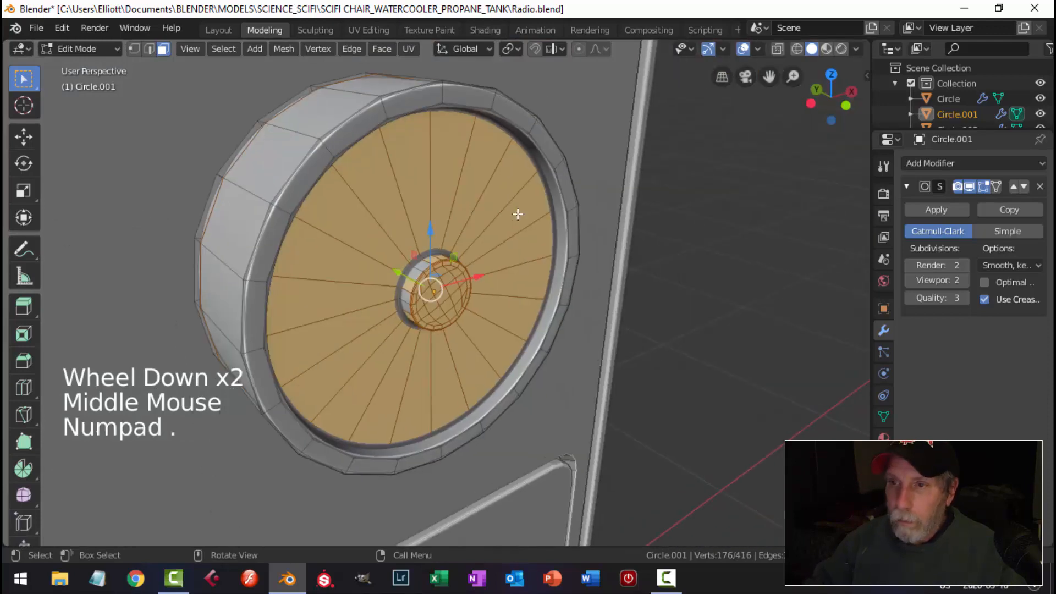
pyautogui.scroll(3, 440, 283)
pyautogui.keyDown('alt'); pyautogui.keyDown('shift'); pyautogui.click(420, 240); pyautogui.keyUp('shift'); pyautogui.keyUp('alt')
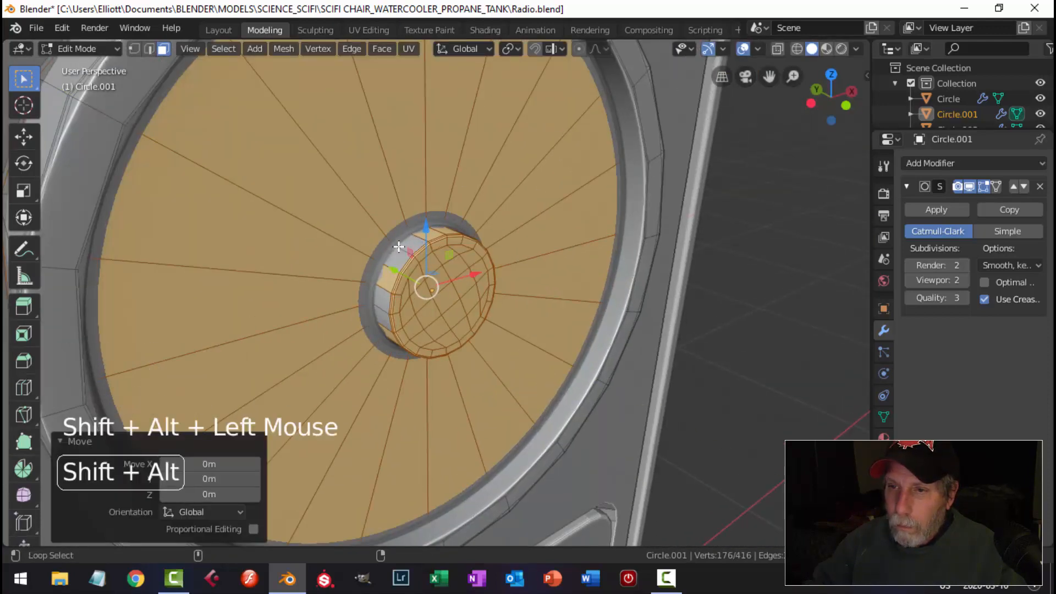
pyautogui.keyDown('alt'); pyautogui.keyDown('shift'); pyautogui.click(398, 243); pyautogui.keyUp('shift'); pyautogui.keyUp('alt')
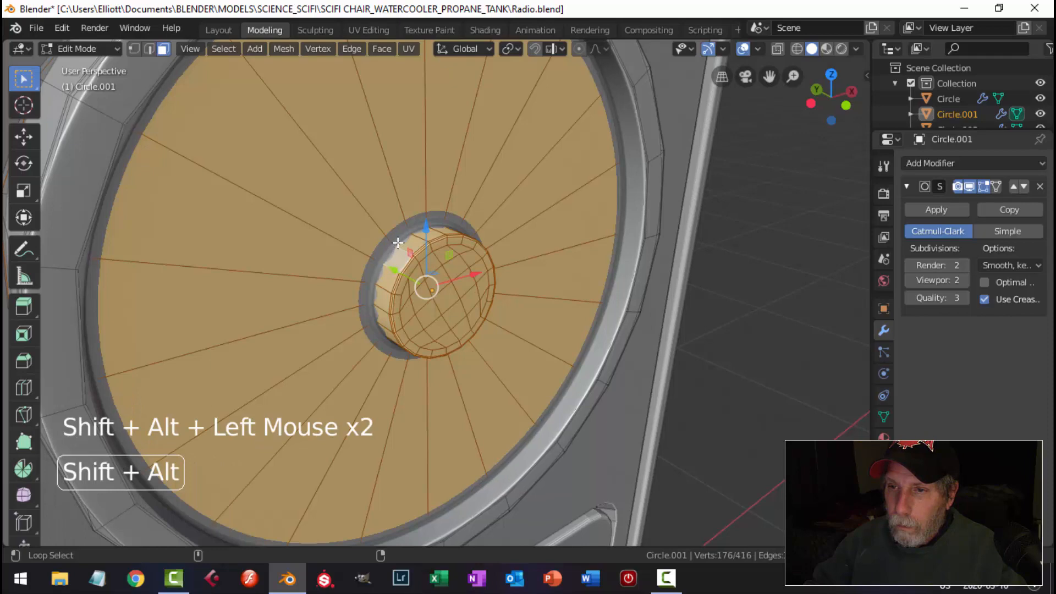
pyautogui.press('x')
pyautogui.click(477, 244)
# Delete the small leftover face floating inside the hollowed upper knob
pyautogui.scroll(-4, 448, 245)
pyautogui.moveTo(460, 236); pyautogui.dragTo(404, 295, button='middle')
pyautogui.scroll(3, 441, 328)
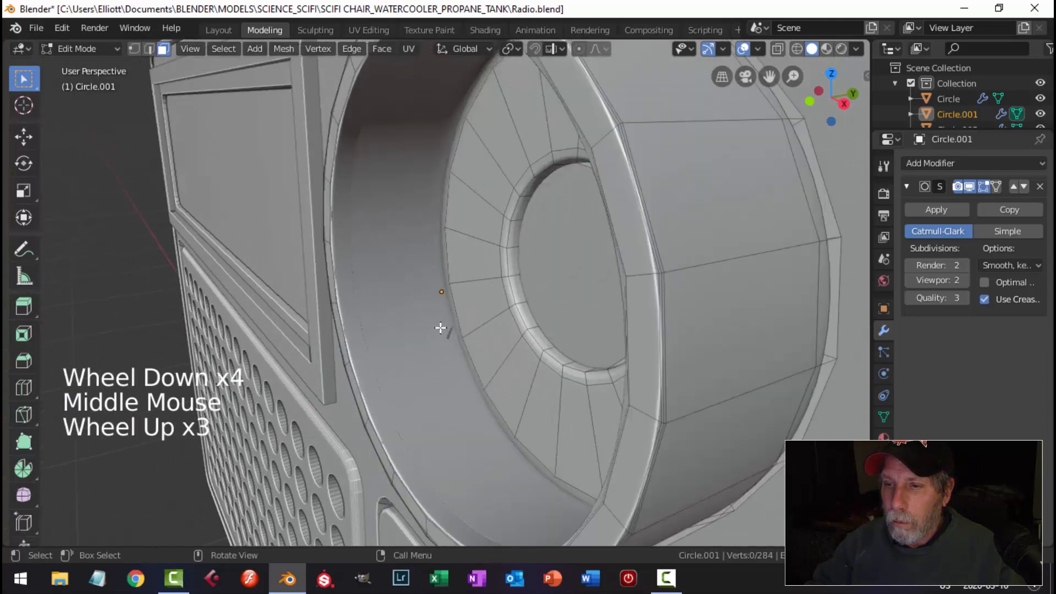
pyautogui.click(448, 332)
pyautogui.press('x')
pyautogui.click(453, 332)
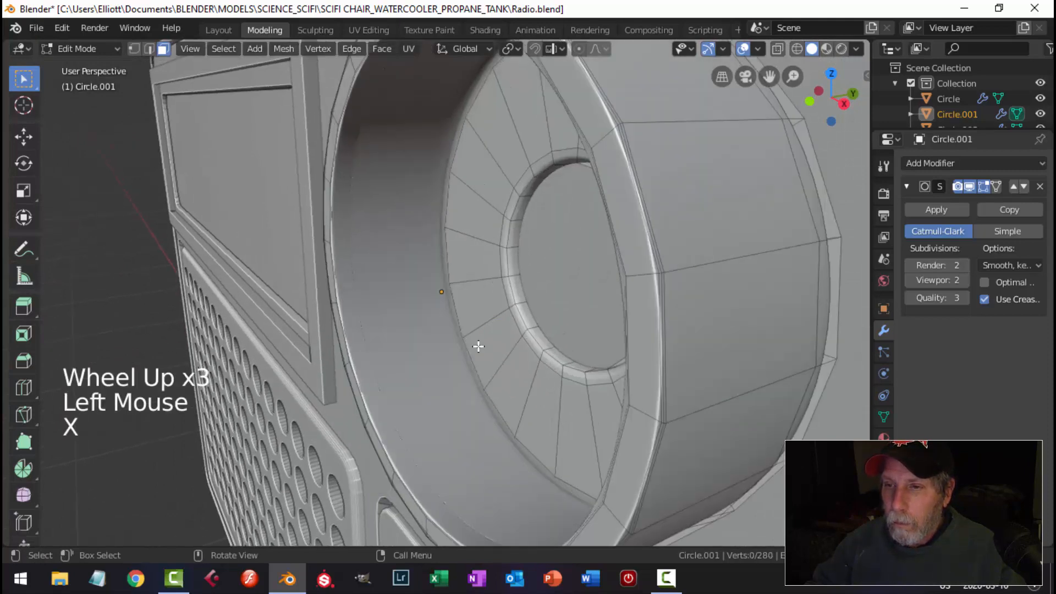
# Dissolve the upper knob's outer edge loop near the rear and two inner edge loops near the front rim
pyautogui.scroll(-3, 465, 329)
pyautogui.press('2')
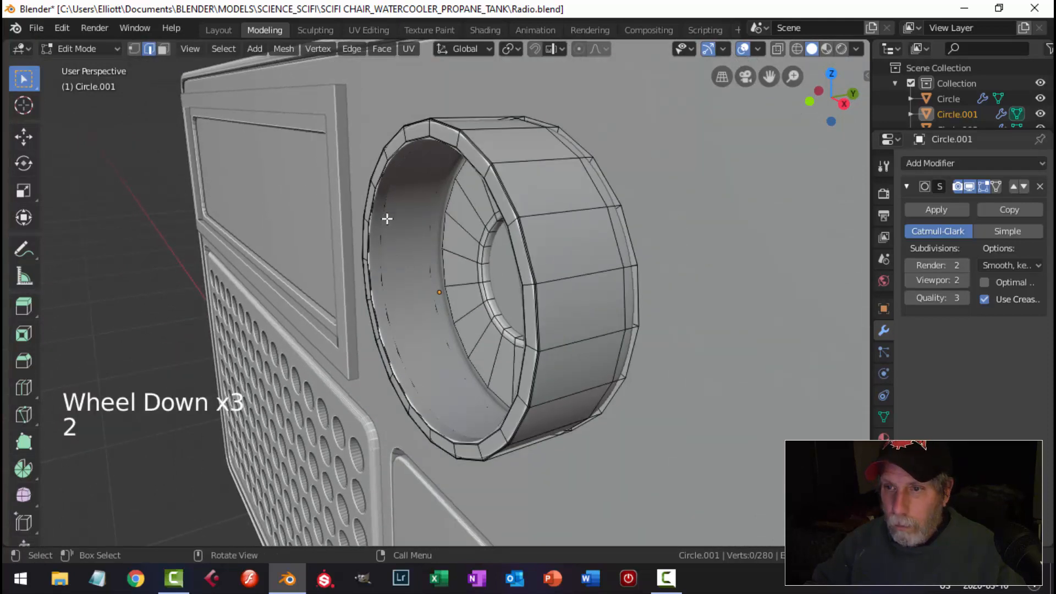
pyautogui.moveTo(386, 222); pyautogui.dragTo(420, 266, button='middle')
pyautogui.keyDown('alt'); pyautogui.keyDown('shift'); pyautogui.click(541, 280); pyautogui.keyUp('shift'); pyautogui.keyUp('alt')
pyautogui.scroll(-3, 562, 289)
pyautogui.moveTo(483, 291); pyautogui.dragTo(493, 281)
pyautogui.scroll(3, 441, 349)
pyautogui.keyDown('alt'); pyautogui.keyDown('shift'); pyautogui.click(440, 345); pyautogui.keyUp('shift'); pyautogui.keyUp('alt')
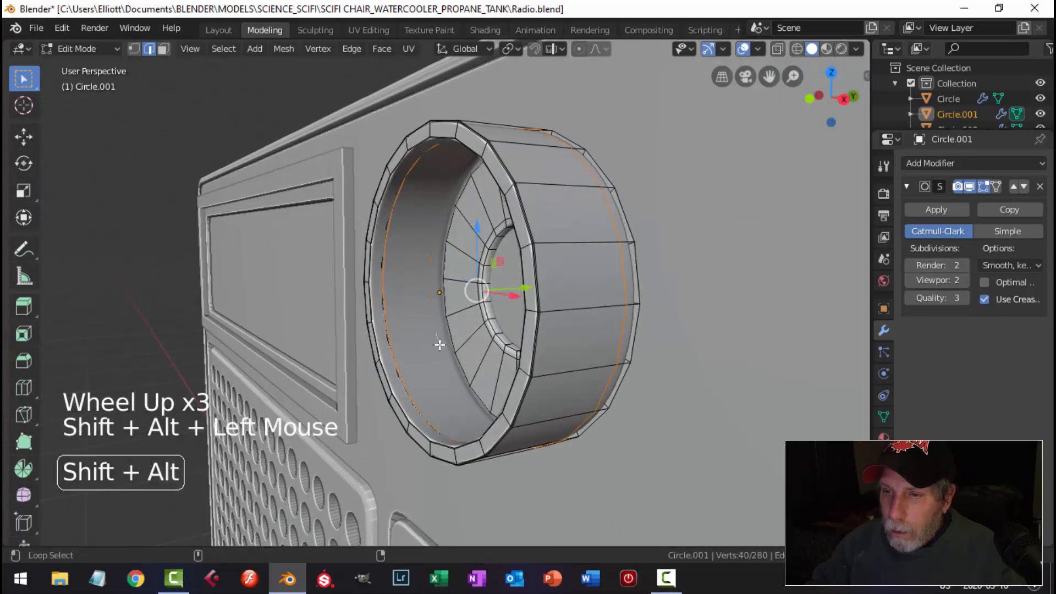
pyautogui.press('x')
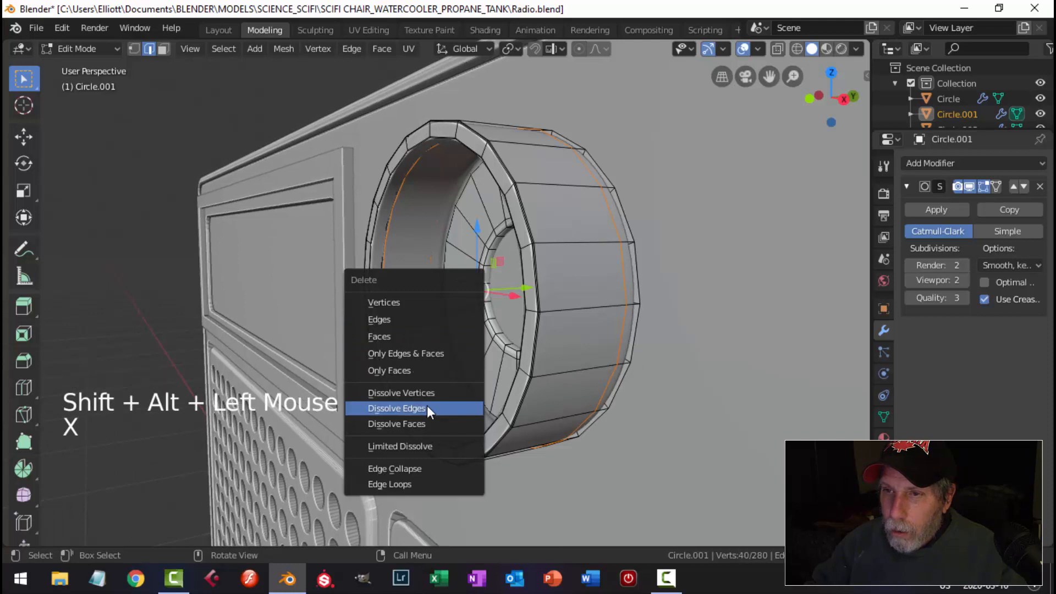
pyautogui.click(427, 405)
pyautogui.keyDown('alt'); pyautogui.keyDown('shift'); pyautogui.click(388, 287); pyautogui.keyUp('shift'); pyautogui.keyUp('alt')
pyautogui.press('x')
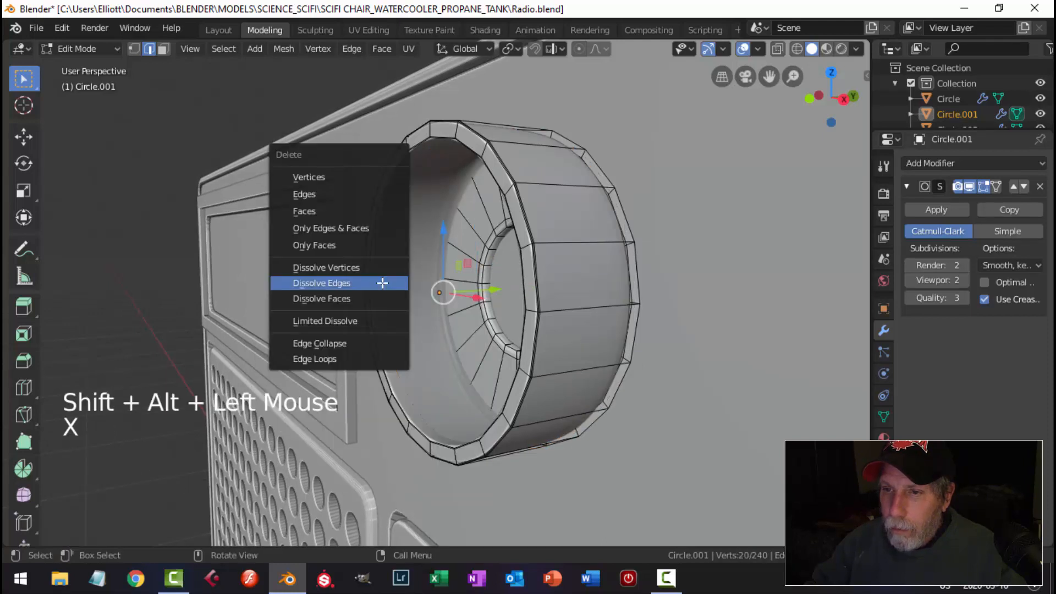
pyautogui.click(382, 283)
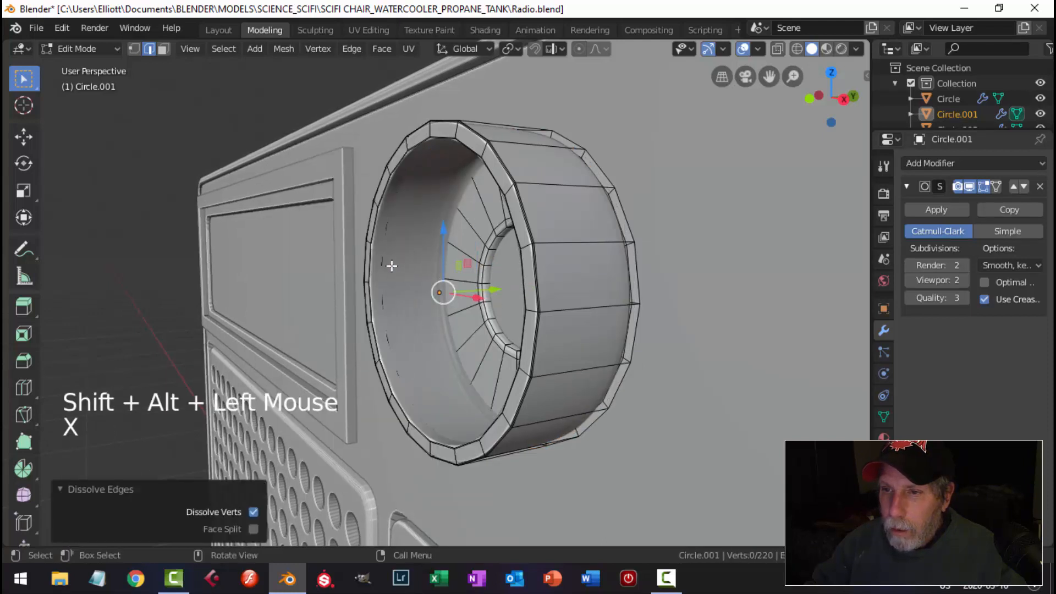
# Try to delete the edges of the upper ring's inner edge loop and undo the deletion
pyautogui.keyDown('alt'); pyautogui.keyDown('shift'); pyautogui.click(385, 264); pyautogui.keyUp('shift'); pyautogui.keyUp('alt')
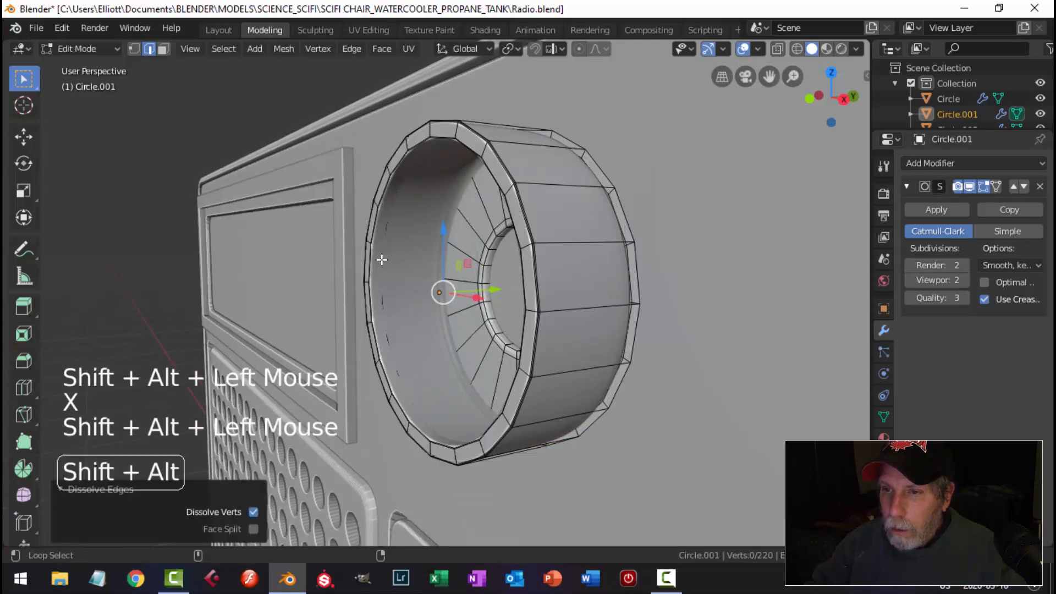
pyautogui.press('x')
pyautogui.click(380, 262)
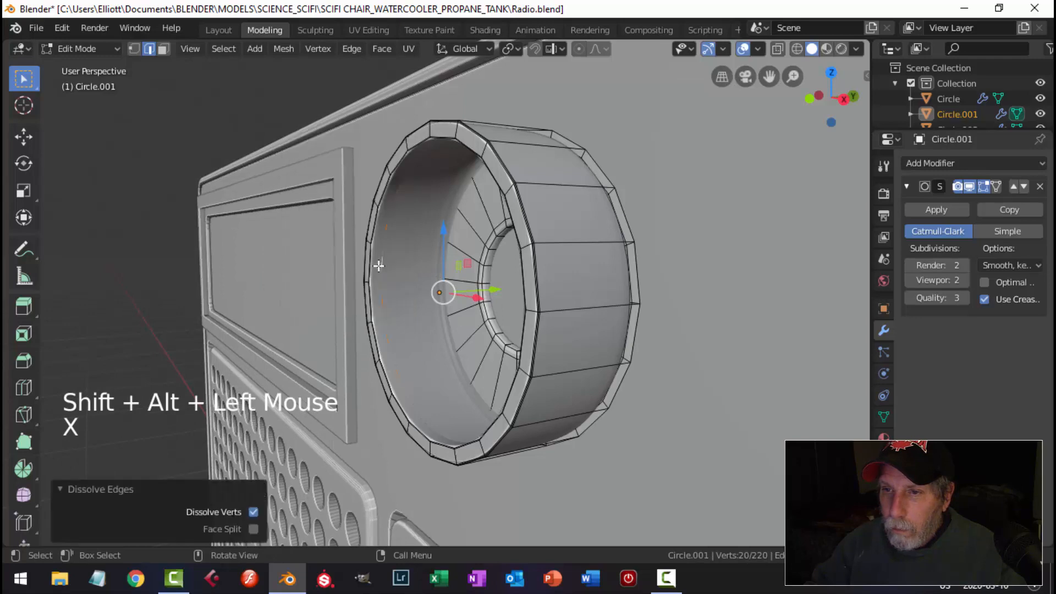
pyautogui.moveTo(378, 265); pyautogui.dragTo(406, 285, button='middle')
pyautogui.press('x')
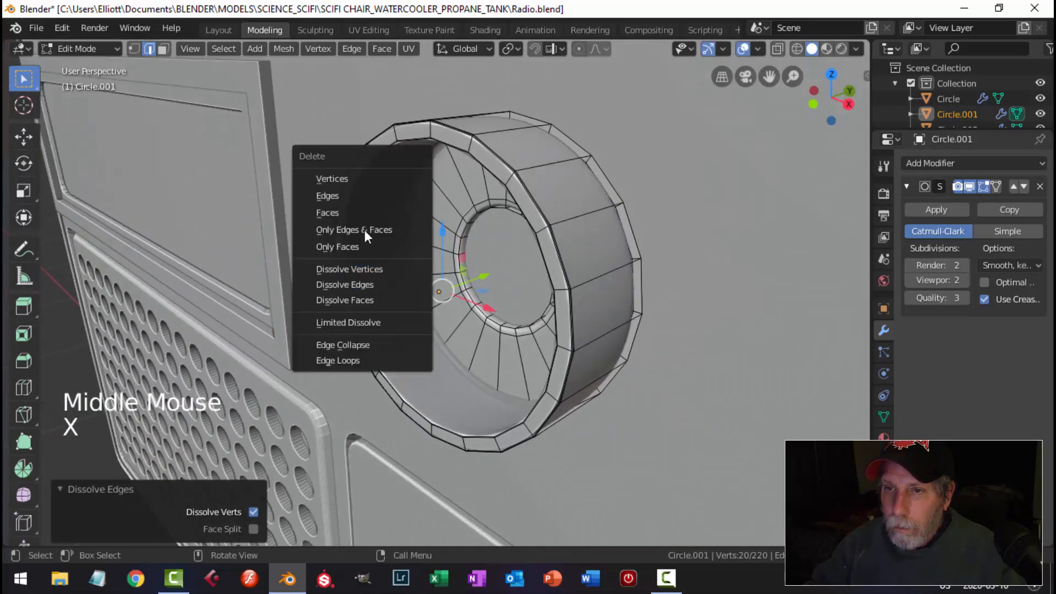
pyautogui.click(351, 198)
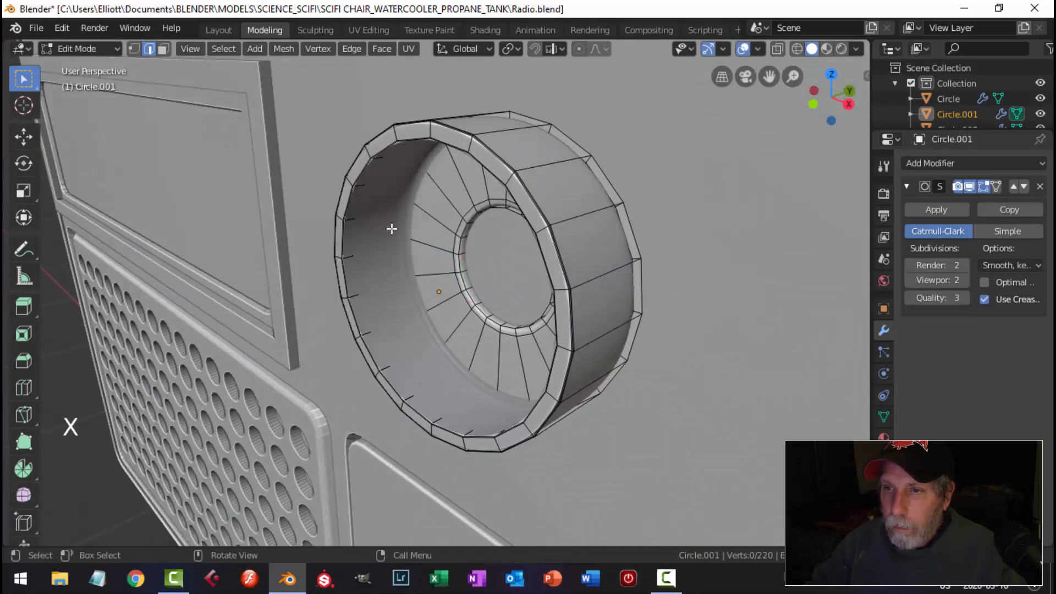
pyautogui.moveTo(391, 229); pyautogui.dragTo(409, 284, button='middle')
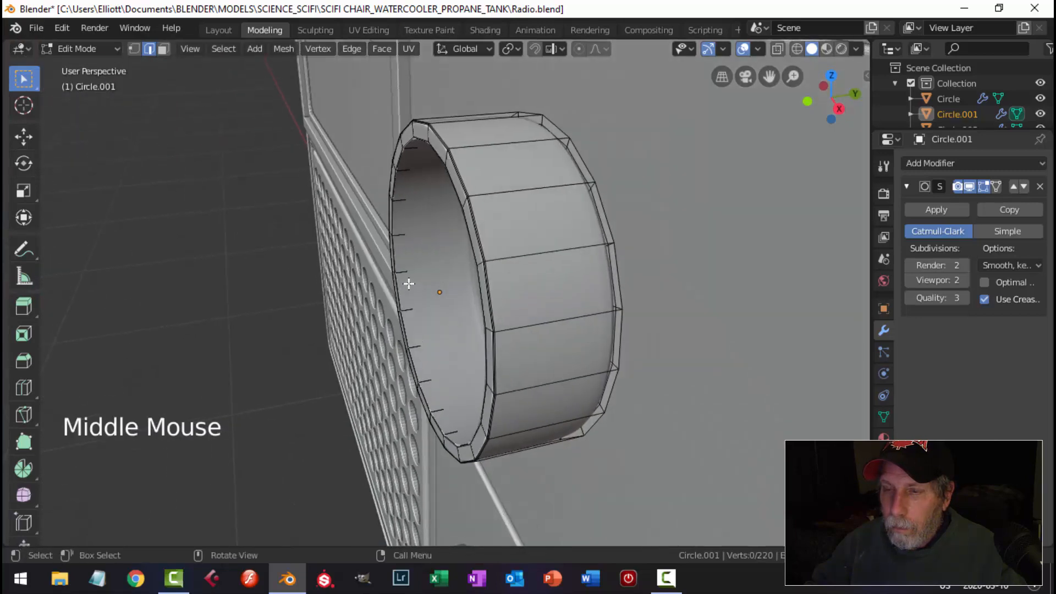
pyautogui.hotkey('ctrl', 'z')
# Extrude the upper ring's inner boundary loop inward and scale it to 0.876
pyautogui.moveTo(405, 245); pyautogui.dragTo(429, 265, button='middle')
pyautogui.hotkey('alt', 'a')
pyautogui.keyDown('alt'); pyautogui.keyDown('shift'); pyautogui.click(400, 247); pyautogui.keyUp('shift'); pyautogui.keyUp('alt')
pyautogui.press('e')
pyautogui.press('s')
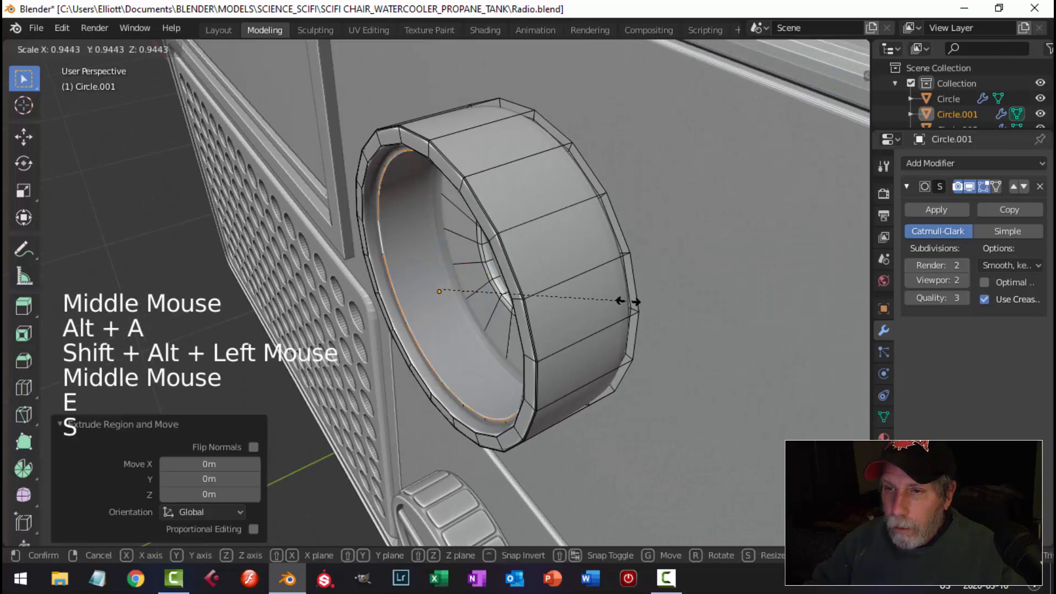
pyautogui.click(615, 295)
pyautogui.moveTo(615, 295); pyautogui.dragTo(661, 288, button='middle')
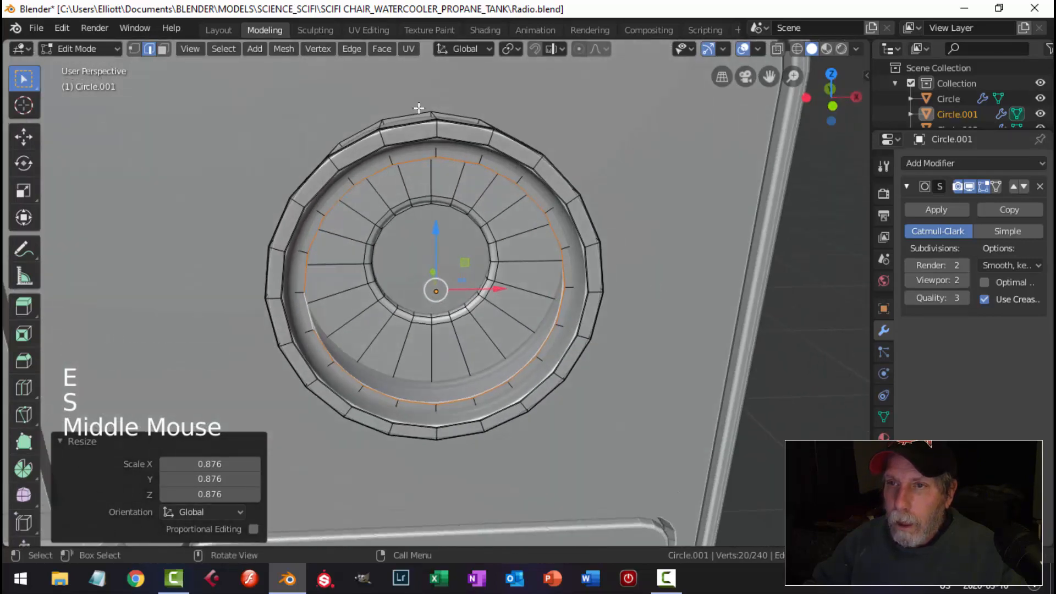
# Close the upper ring's scaled inner loop with Grid Fill and return to Object Mode
pyautogui.click(387, 52)
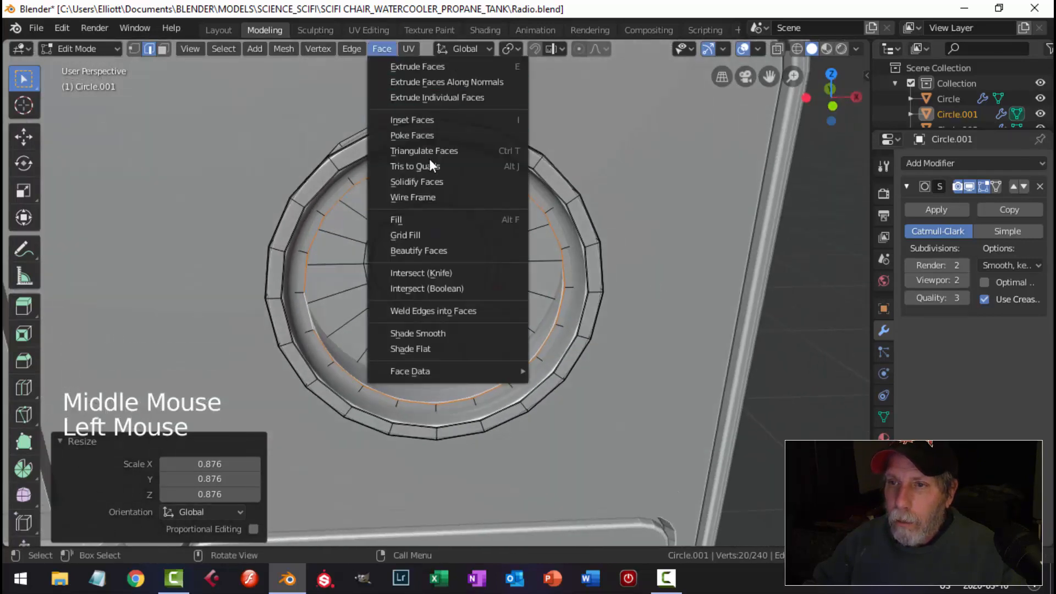
pyautogui.click(442, 228)
pyautogui.hotkey('alt', 'a')
pyautogui.press('Tab')
pyautogui.scroll(-2, 599, 245)
pyautogui.hotkey('alt', 'a')
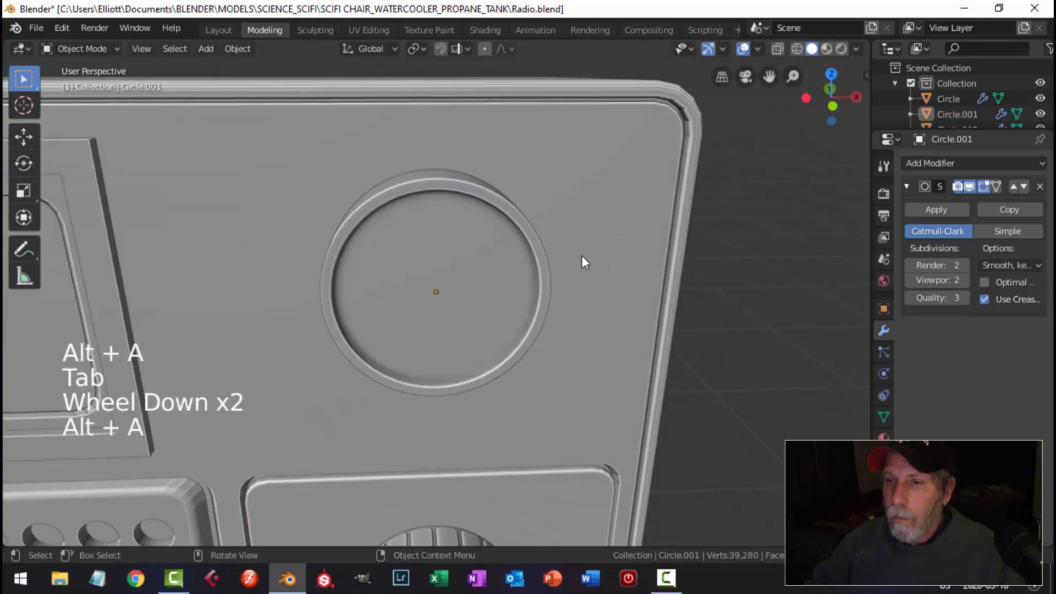
# Enlarge the upper knob's entire mesh slightly in X and Z, keeping its Y depth unscaled
pyautogui.moveTo(585, 259); pyautogui.dragTo(579, 230, button='middle')
pyautogui.scroll(-4, 579, 231)
pyautogui.moveTo(471, 259); pyautogui.dragTo(458, 356, button='middle')
pyautogui.scroll(2, 482, 314)
pyautogui.click(447, 304)
pyautogui.press('Tab')
pyautogui.press('a')
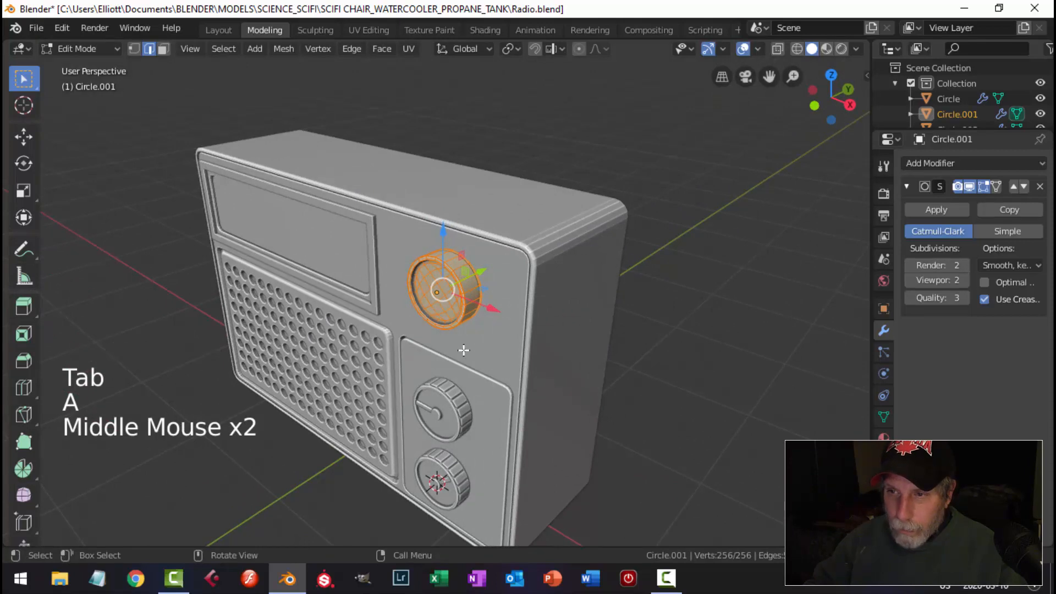
pyautogui.press('s')
pyautogui.hotkey('shift', 'y')
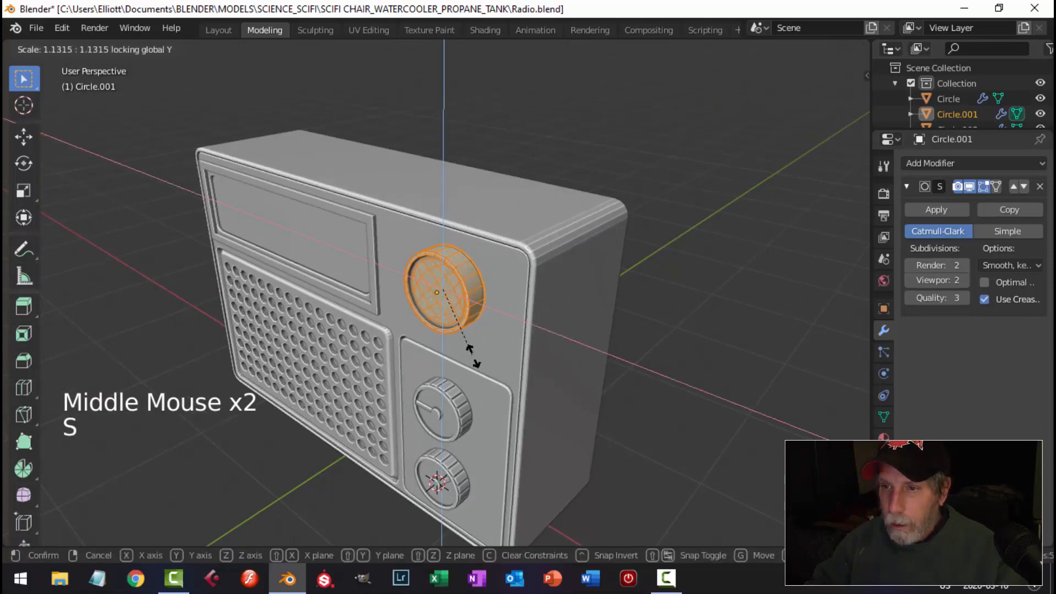
pyautogui.click(477, 359)
pyautogui.hotkey('alt', 'a')
pyautogui.moveTo(477, 359); pyautogui.dragTo(507, 323, button='middle')
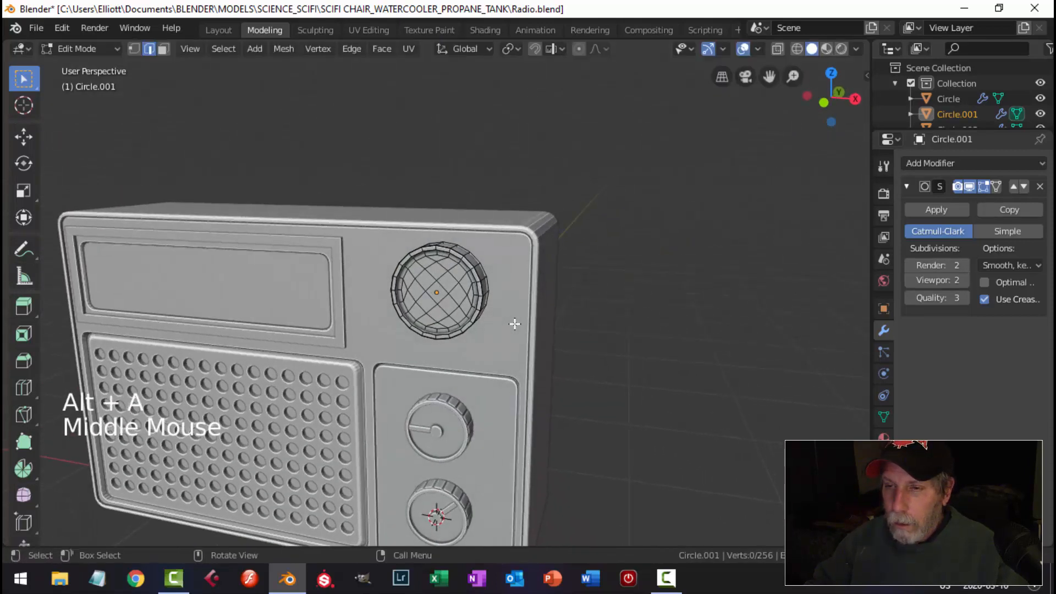
# Return to Object Mode, nudge the upper knob slightly down the front panel, and save the file
pyautogui.press('Tab')
pyautogui.click(432, 232)
pyautogui.hotkey('alt', 'a')
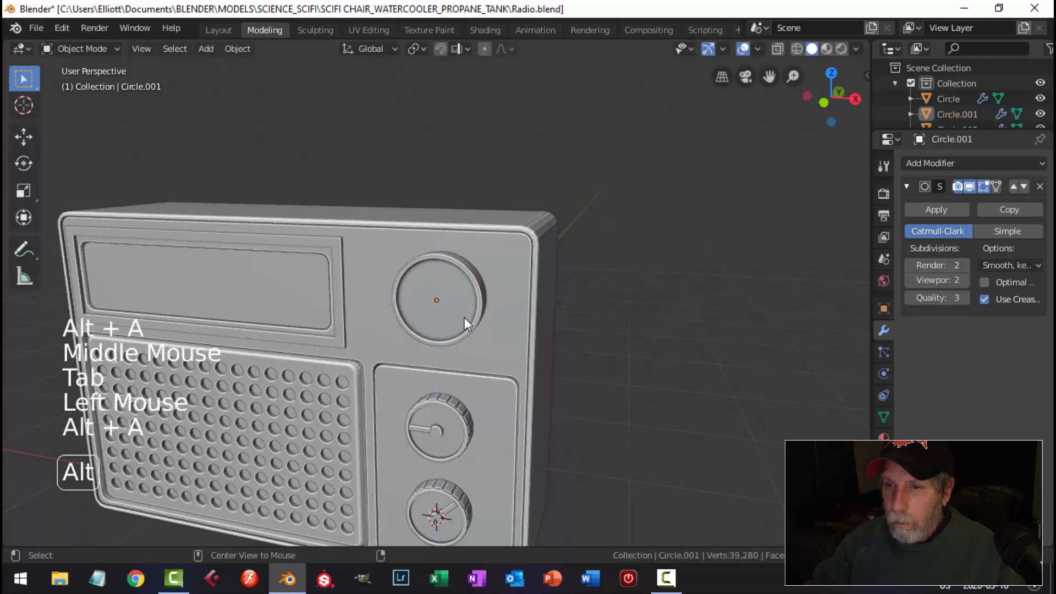
pyautogui.scroll(-4, 375, 355)
pyautogui.keyDown('shift'); pyautogui.moveTo(375, 354); pyautogui.dragTo(440, 308, button='middle'); pyautogui.keyUp('shift')
pyautogui.moveTo(440, 308); pyautogui.dragTo(548, 341, button='middle')
pyautogui.hotkey('ctrl', 's')
# Enter Edit Mode on the radio body, select its large back face, and inset it by a narrow border
pyautogui.scroll(2, 523, 339)
pyautogui.scroll(-3, 547, 339)
pyautogui.keyDown('shift'); pyautogui.moveTo(348, 345); pyautogui.dragTo(441, 333, button='middle'); pyautogui.keyUp('shift')
pyautogui.moveTo(622, 302); pyautogui.dragTo(446, 291, button='middle')
pyautogui.click(446, 291)
pyautogui.press('Tab')
pyautogui.moveTo(554, 288); pyautogui.dragTo(495, 310, button='middle')
pyautogui.press('3')
pyautogui.click(528, 300)
pyautogui.scroll(2, 618, 303)
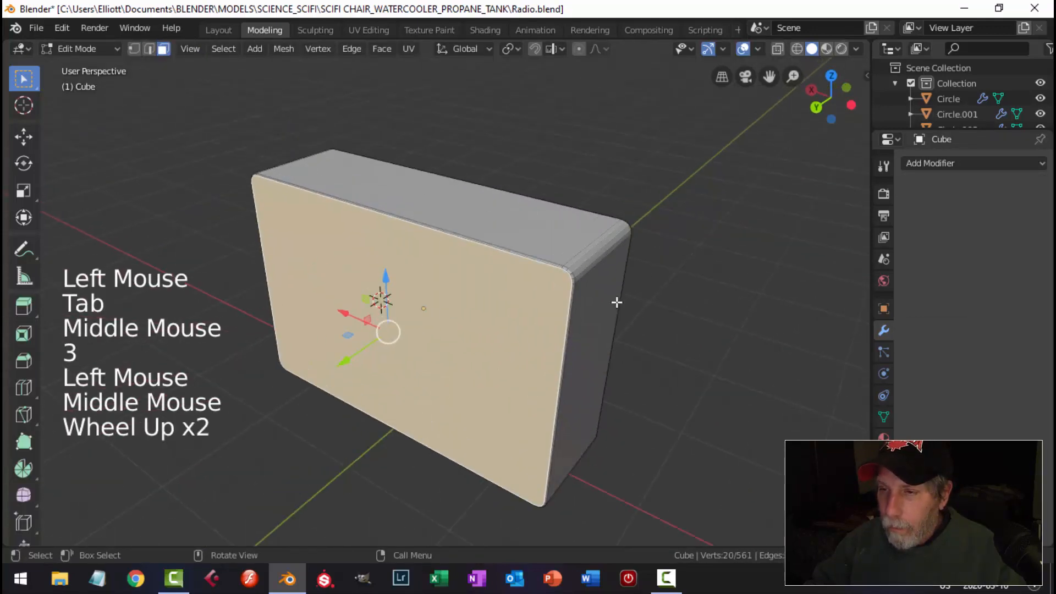
pyautogui.keyDown('shift'); pyautogui.moveTo(618, 302); pyautogui.dragTo(594, 300, button='middle'); pyautogui.keyUp('shift')
pyautogui.moveTo(594, 300); pyautogui.dragTo(583, 295, button='middle')
pyautogui.press('i')
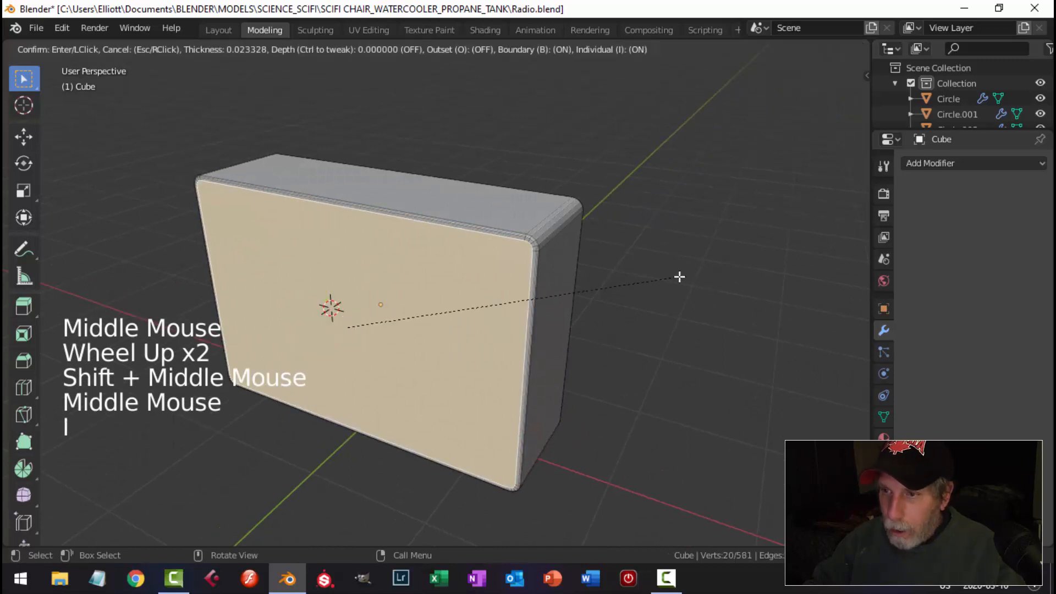
pyautogui.moveTo(679, 276); pyautogui.dragTo(566, 300, button='middle')
# Extrude the inset back face and move the new face 0.019 m along Y
pyautogui.press('e')
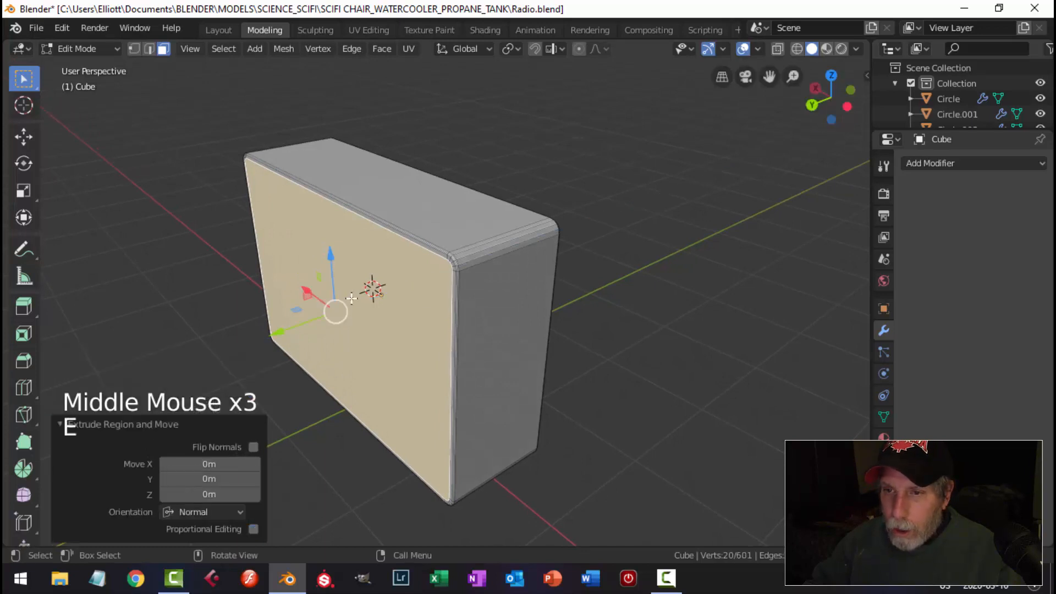
pyautogui.moveTo(277, 330); pyautogui.dragTo(413, 330)
pyautogui.moveTo(413, 330); pyautogui.dragTo(424, 330, button='middle')
pyautogui.scroll(1, 551, 330)
pyautogui.keyDown('shift'); pyautogui.moveTo(551, 331); pyautogui.dragTo(477, 337, button='middle'); pyautogui.keyUp('shift')
pyautogui.scroll(2, 446, 309)
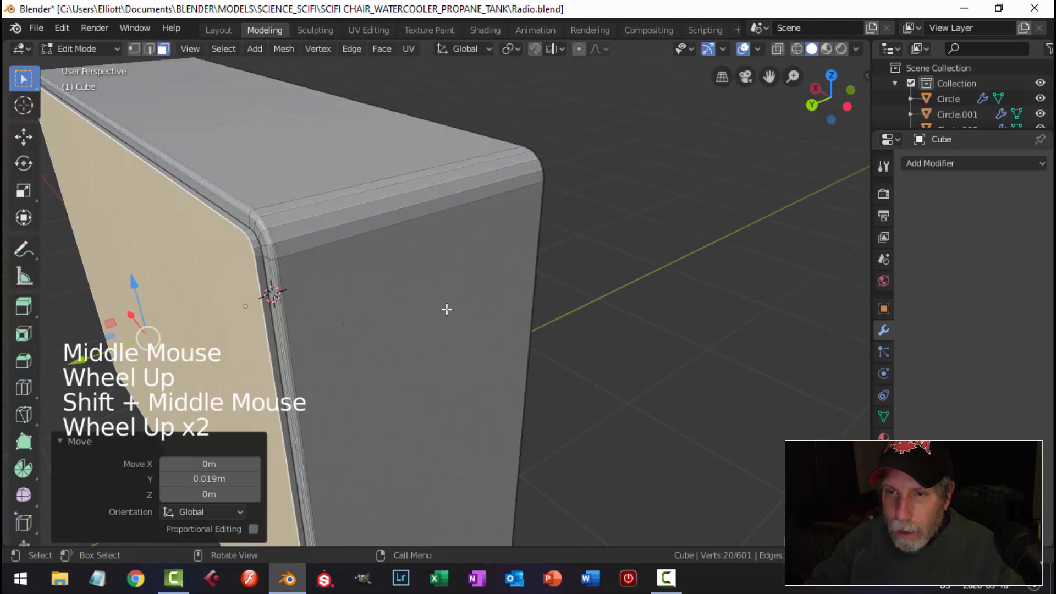
# Bevel the back panel's outline about 0.006 m with three segments and return to Object Mode
pyautogui.hotkey('ctrl', 'b')
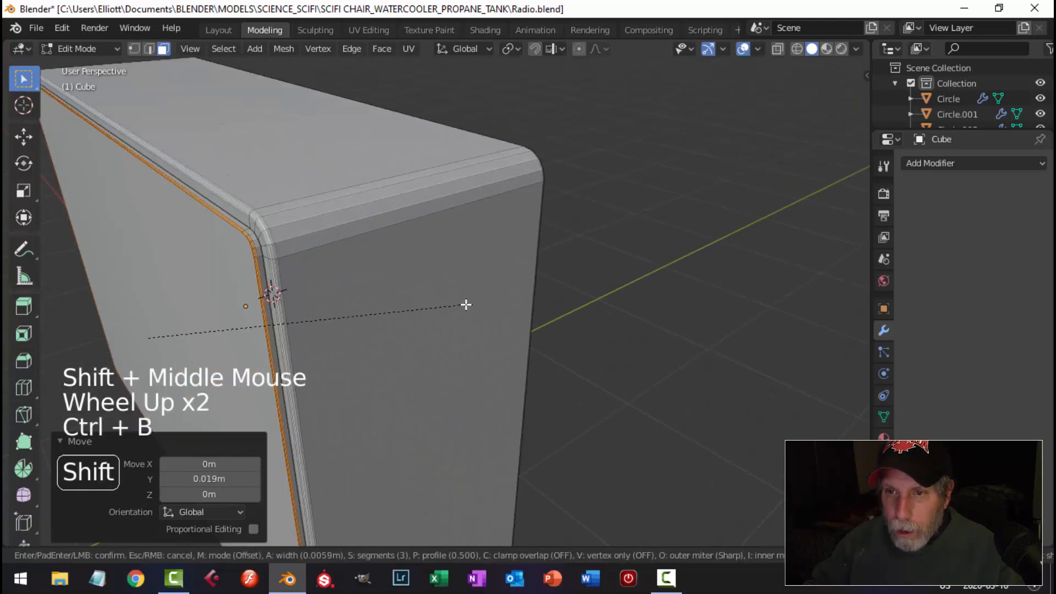
pyautogui.click(467, 304)
pyautogui.hotkey('alt', 'a')
pyautogui.press('Tab')
pyautogui.scroll(-3, 342, 347)
pyautogui.hotkey('alt', 'a')
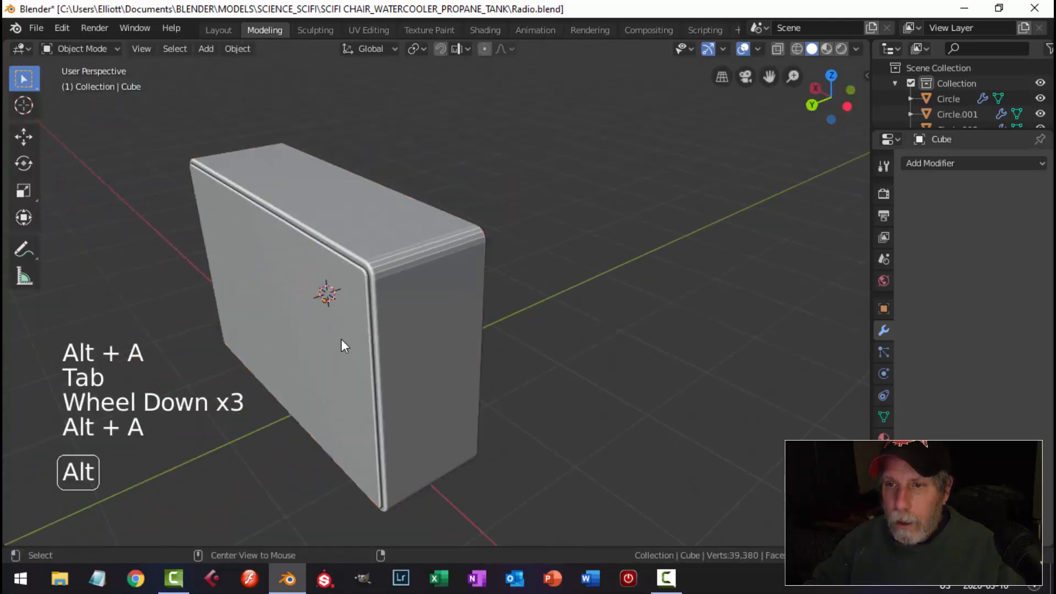
# In back view, select the radio's back panel face and snap the 3D cursor to it
pyautogui.moveTo(342, 346); pyautogui.dragTo(464, 310, button='middle')
pyautogui.scroll(-3, 497, 327)
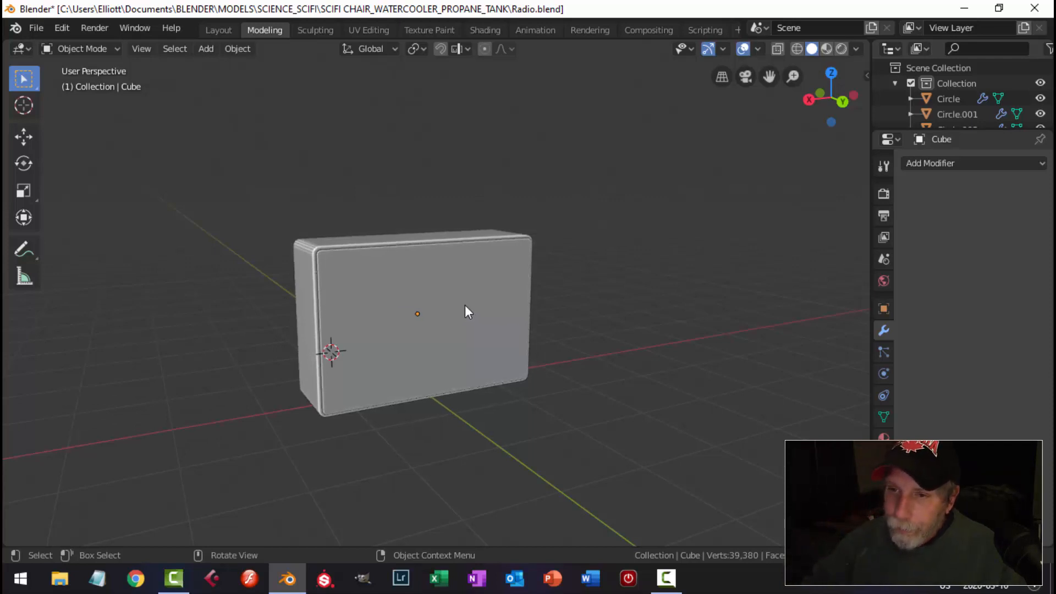
pyautogui.scroll(2, 428, 306)
pyautogui.moveTo(428, 306); pyautogui.dragTo(372, 317, button='middle')
pyautogui.click(467, 349)
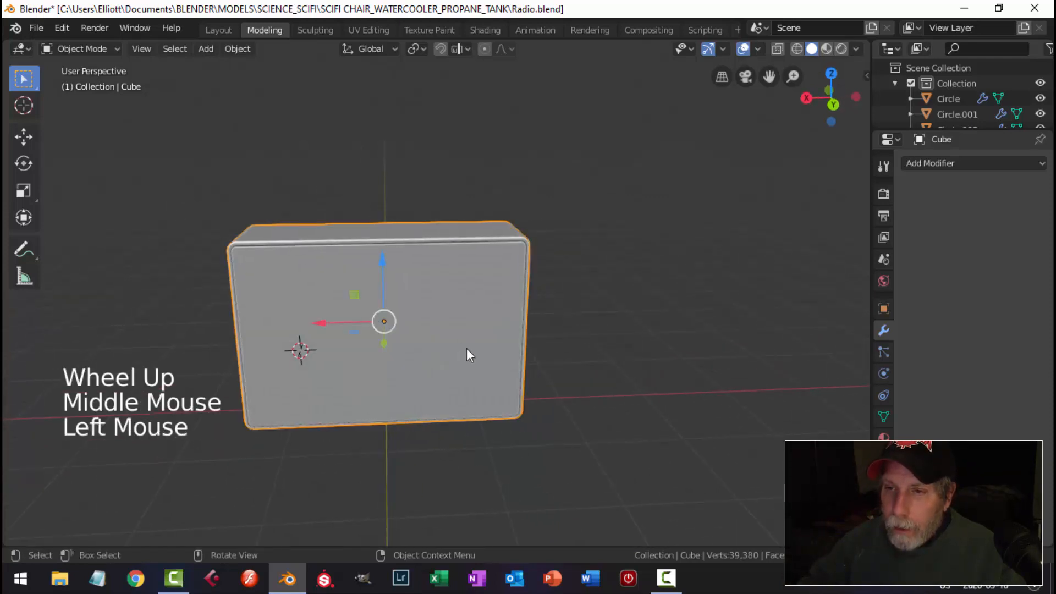
pyautogui.press('ctrl+KP_1')
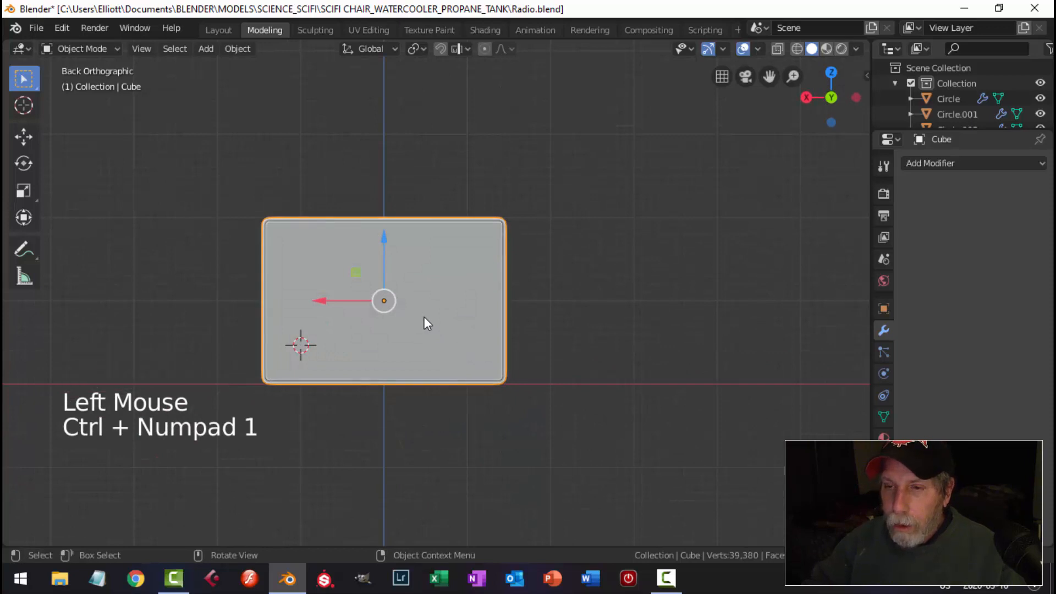
pyautogui.keyDown('shift'); pyautogui.moveTo(427, 323); pyautogui.dragTo(431, 332, button='middle'); pyautogui.keyUp('shift')
pyautogui.press('Tab')
pyautogui.click(487, 311)
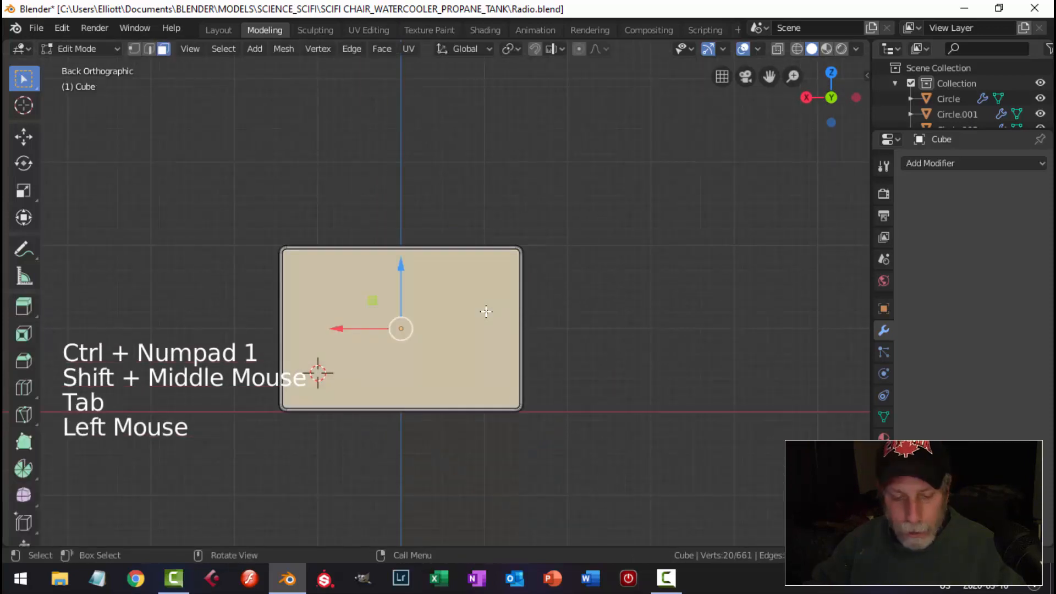
pyautogui.hotkey('shift', 's')
pyautogui.click(510, 404)
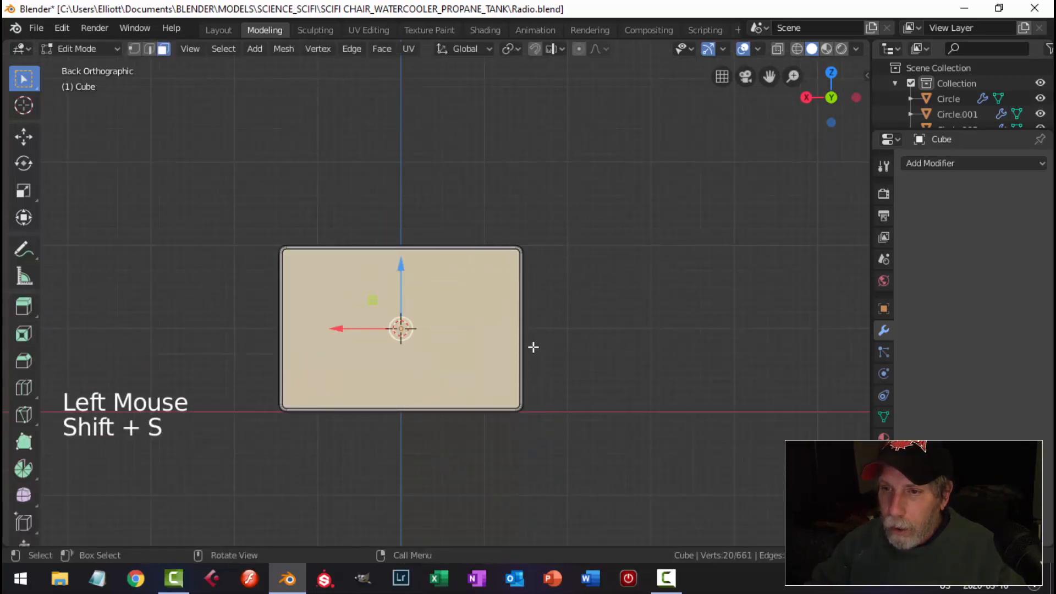
# Add a mesh circle at the 3D cursor in Object Mode and rotate it 90 degrees about X
pyautogui.hotkey('alt', 'a')
pyautogui.press('Tab')
pyautogui.keyDown('shift'); pyautogui.moveTo(407, 299); pyautogui.dragTo(455, 314, button='middle'); pyautogui.keyUp('shift')
pyautogui.hotkey('shift', 'a')
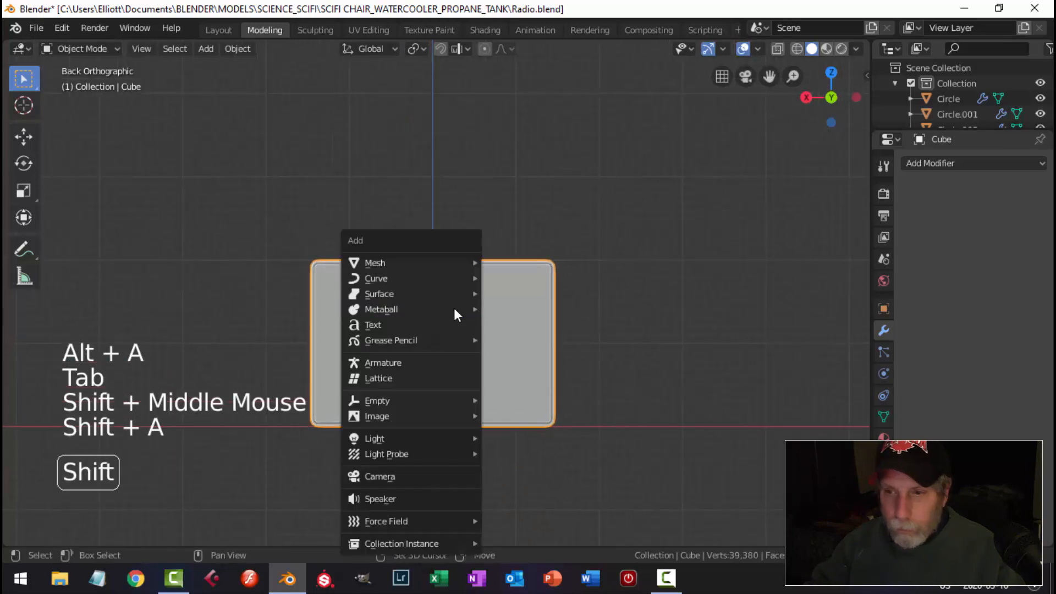
pyautogui.moveTo(409, 263)
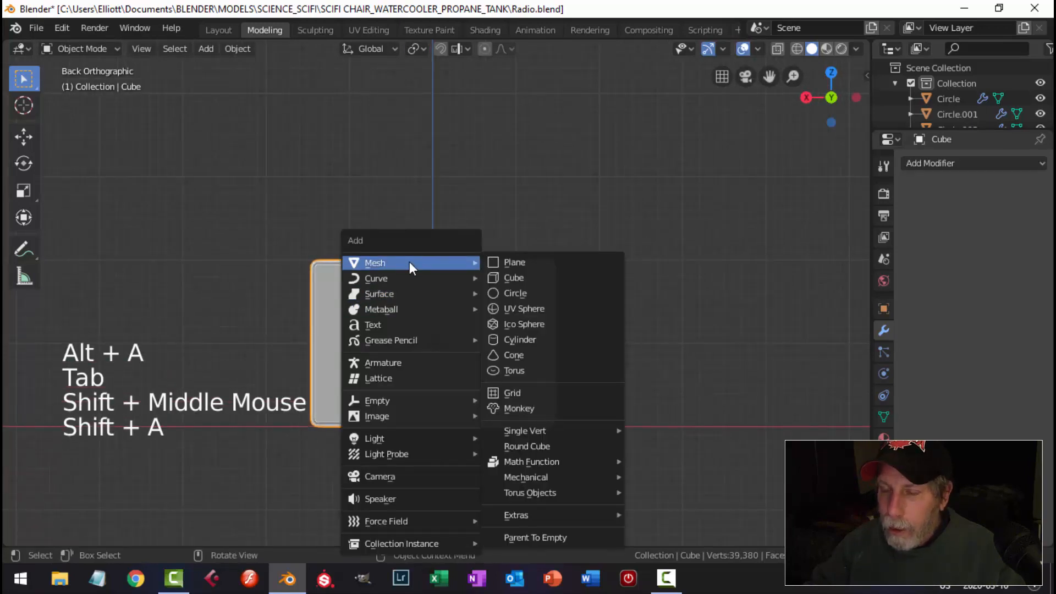
pyautogui.click(508, 293)
pyautogui.press('r')
pyautogui.press('x')
pyautogui.press('9')
pyautogui.press('0')
pyautogui.press('Return')
# Scale the new circle's mesh down to 0.123 in Edit Mode
pyautogui.press('Tab')
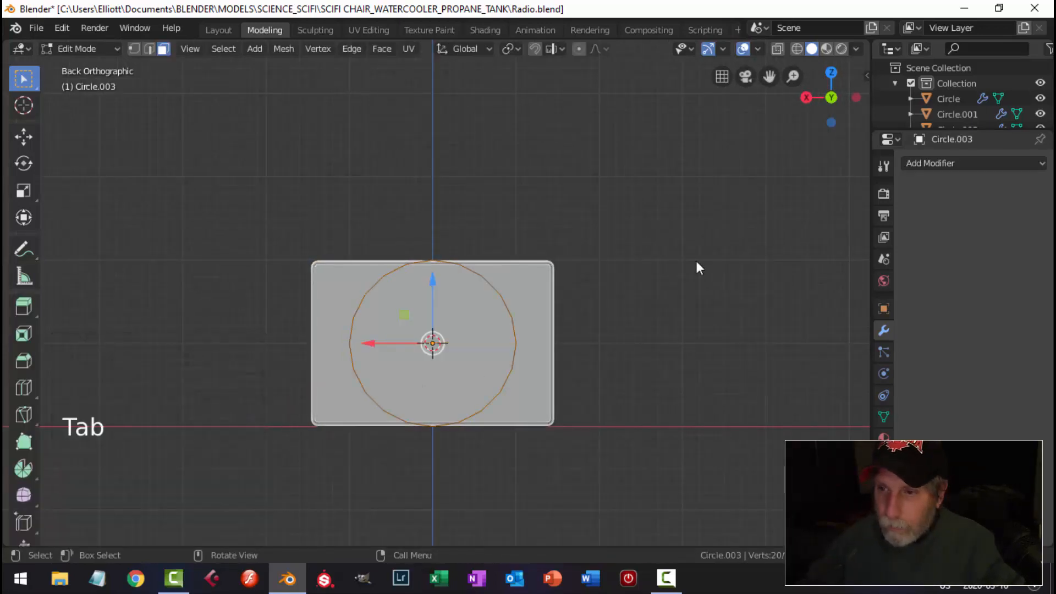
pyautogui.press('s')
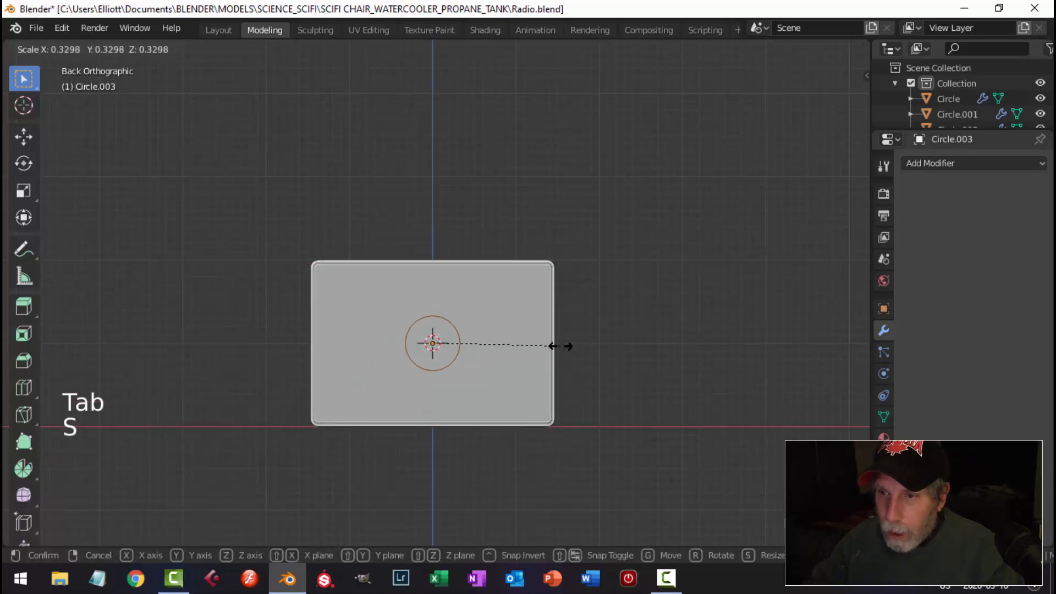
pyautogui.click(481, 352)
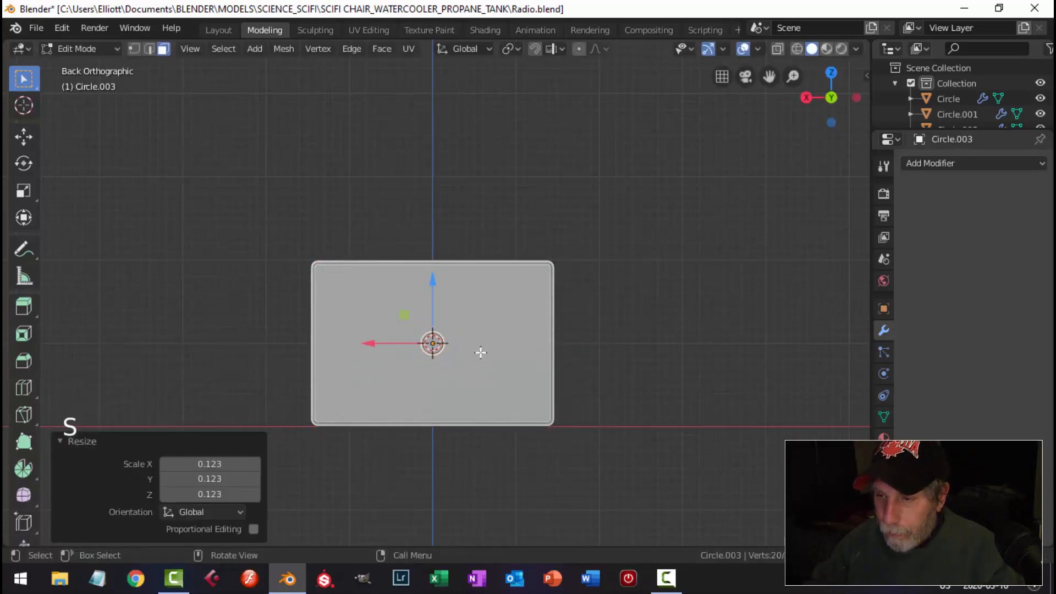
# Switch to edge selection and move the circle 1.18 m in X and 0.725 m in Z, near the back panel's upper corner
pyautogui.press('KP_Decimal')
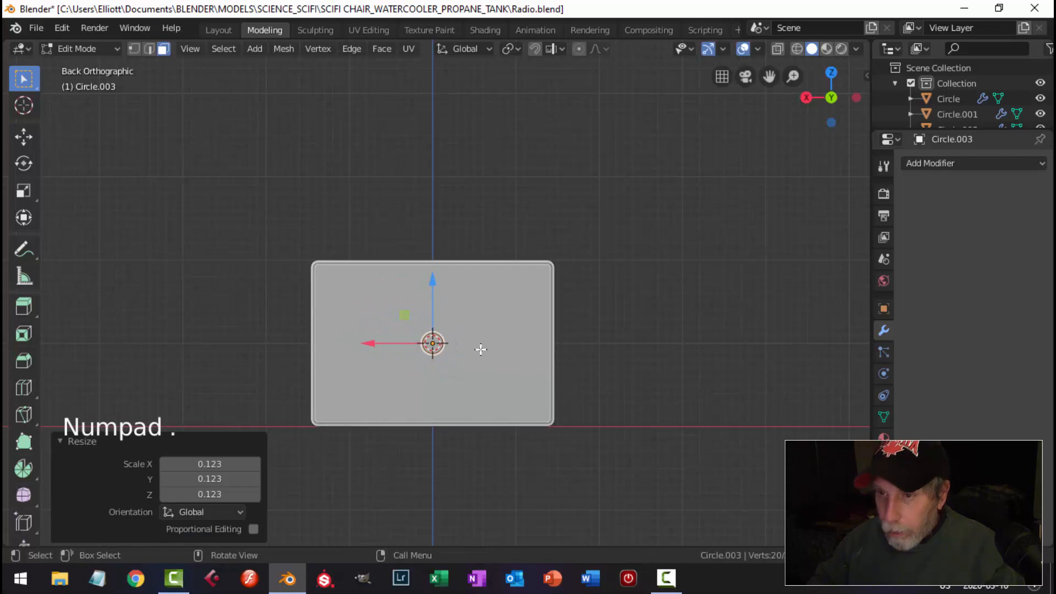
pyautogui.scroll(3, 472, 306)
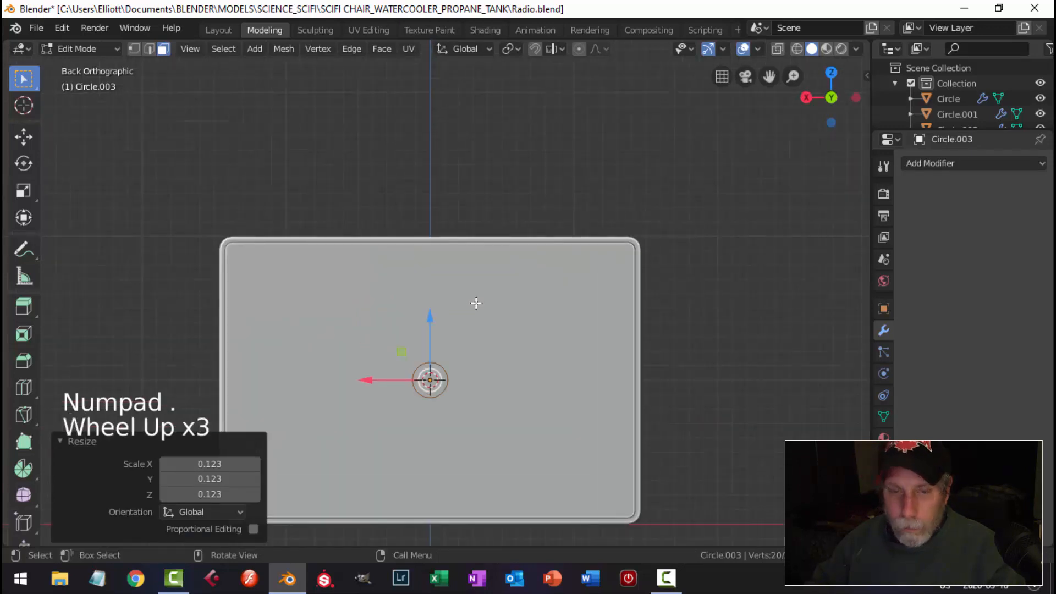
pyautogui.press('2')
pyautogui.press('KP_Decimal')
pyautogui.scroll(-8, 443, 369)
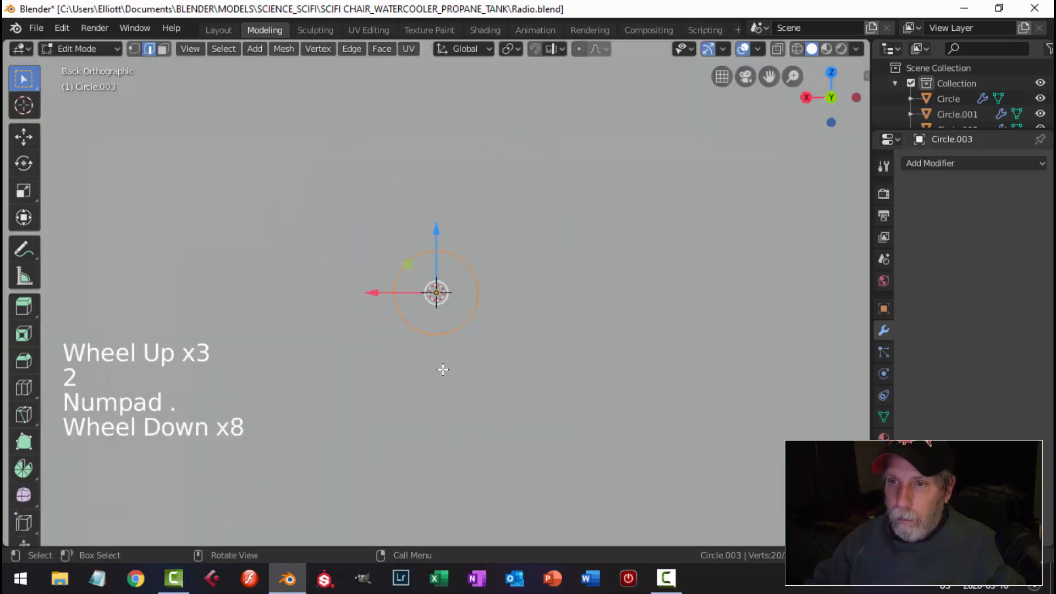
pyautogui.scroll(-3, 447, 370)
pyautogui.press('g')
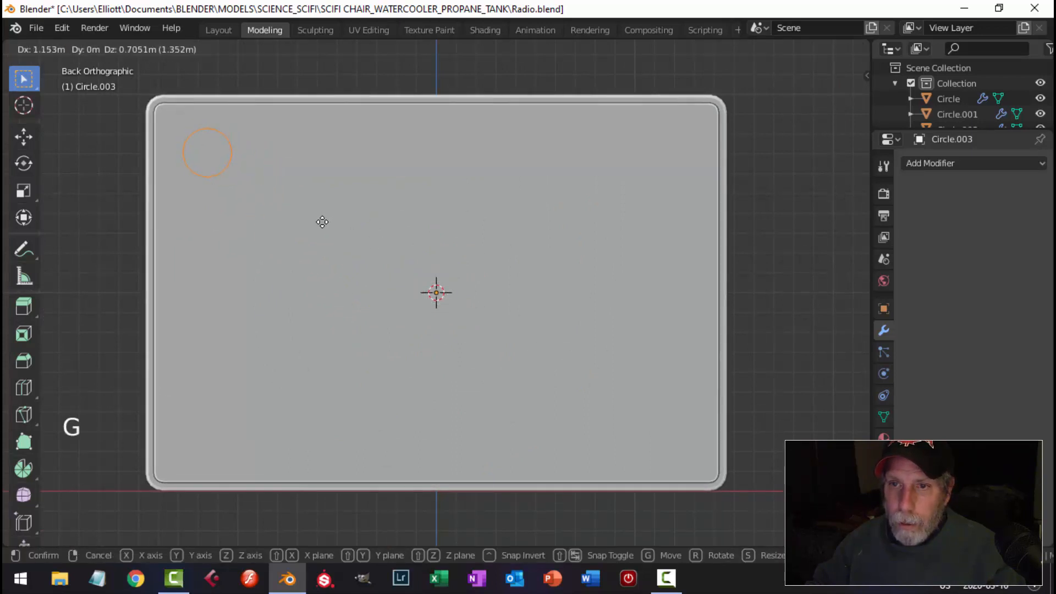
pyautogui.click(320, 220)
# Extrude the circle 0.0338 m along Y to form a short tube on the back panel
pyautogui.moveTo(319, 219); pyautogui.dragTo(481, 314, button='middle')
pyautogui.scroll(1, 484, 308)
pyautogui.press('e')
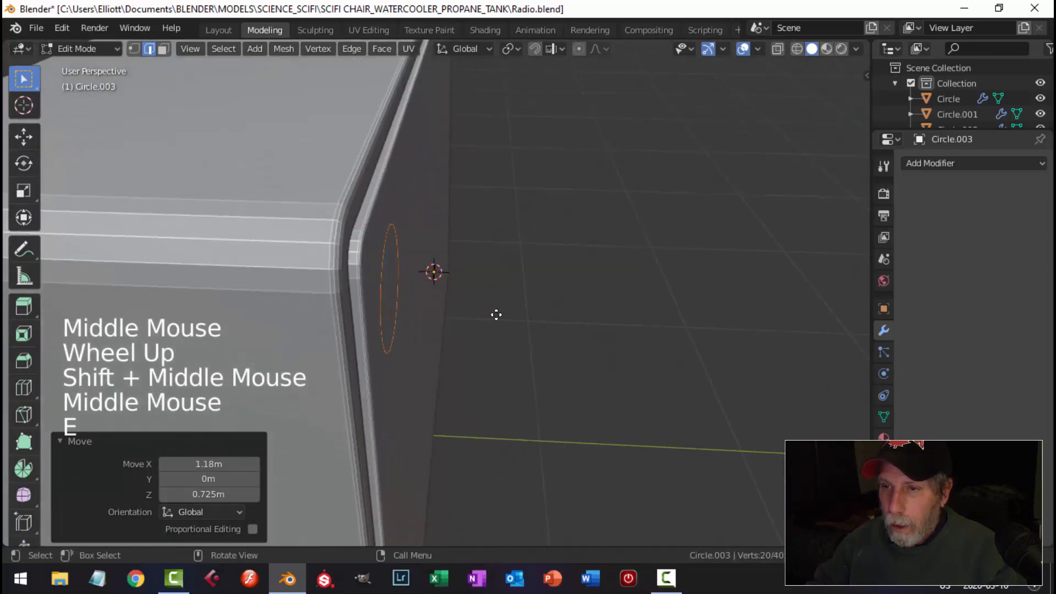
pyautogui.moveTo(467, 295); pyautogui.dragTo(479, 293)
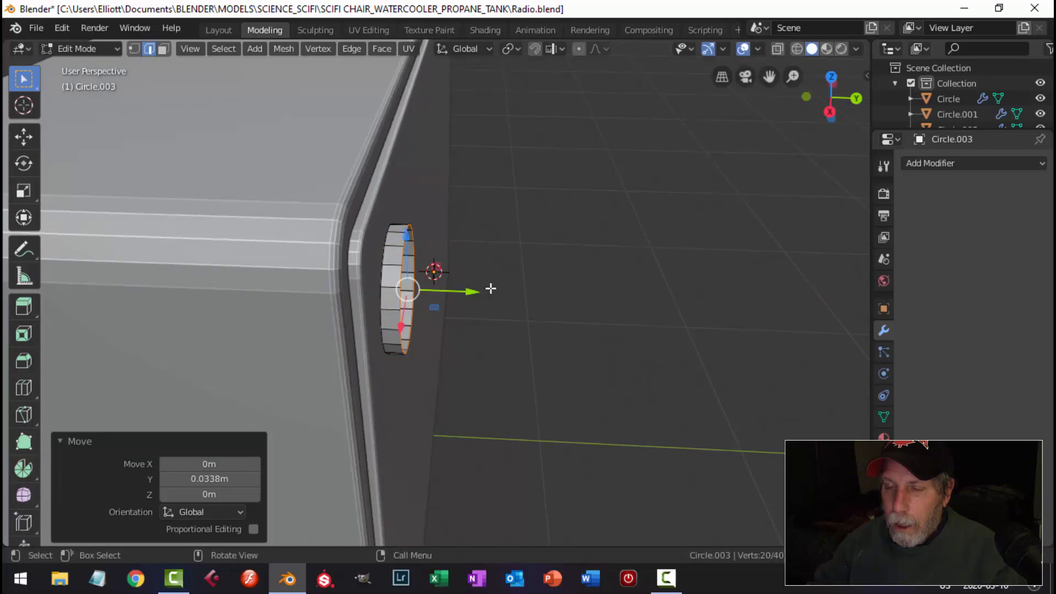
# Extrude the tube's outer rim in place and scale it inward to 0.753 to form a flat lip
pyautogui.moveTo(491, 287); pyautogui.dragTo(529, 276, button='middle')
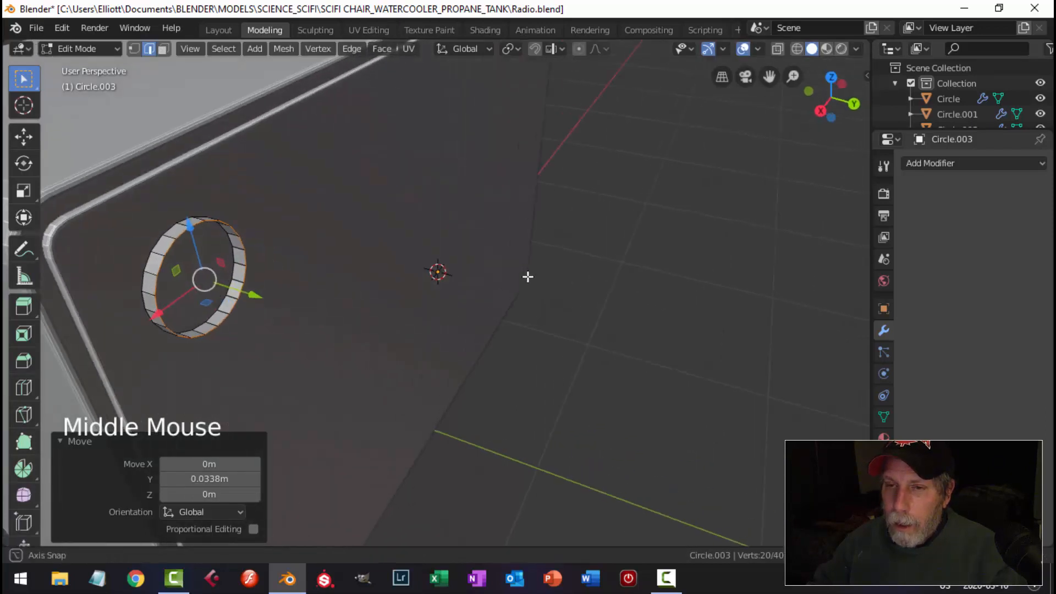
pyautogui.press('e')
pyautogui.rightClick(429, 242)
pyautogui.press('s')
pyautogui.click(336, 260)
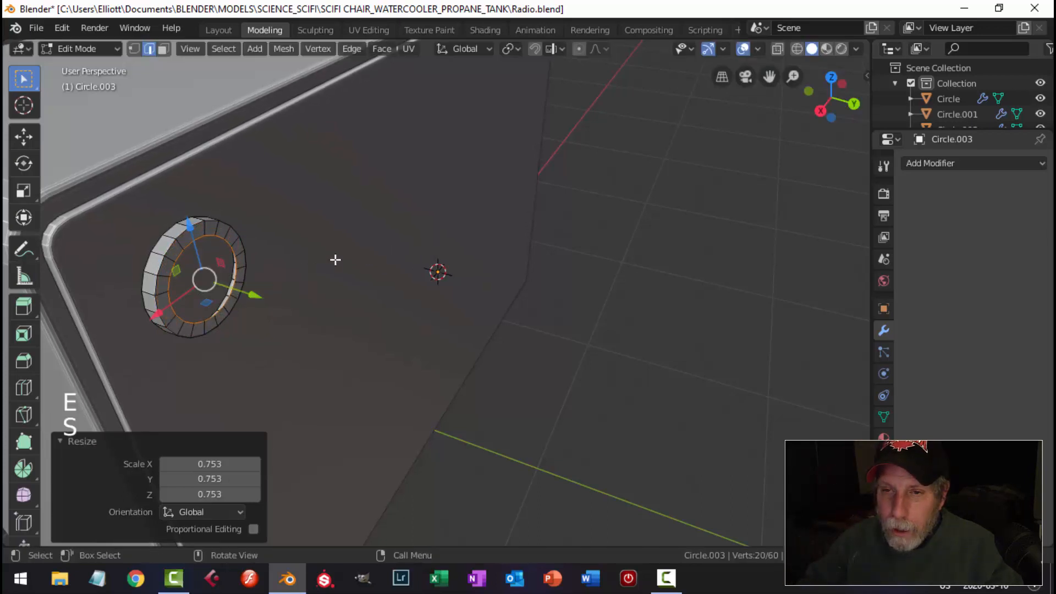
# Bevel the tube's outer edge loop about 0.0057 m with three segments, return to Object Mode and deselect everything
pyautogui.hotkey('alt', 'a')
pyautogui.keyDown('alt'); pyautogui.keyDown('shift'); pyautogui.click(196, 231); pyautogui.keyUp('shift'); pyautogui.keyUp('alt')
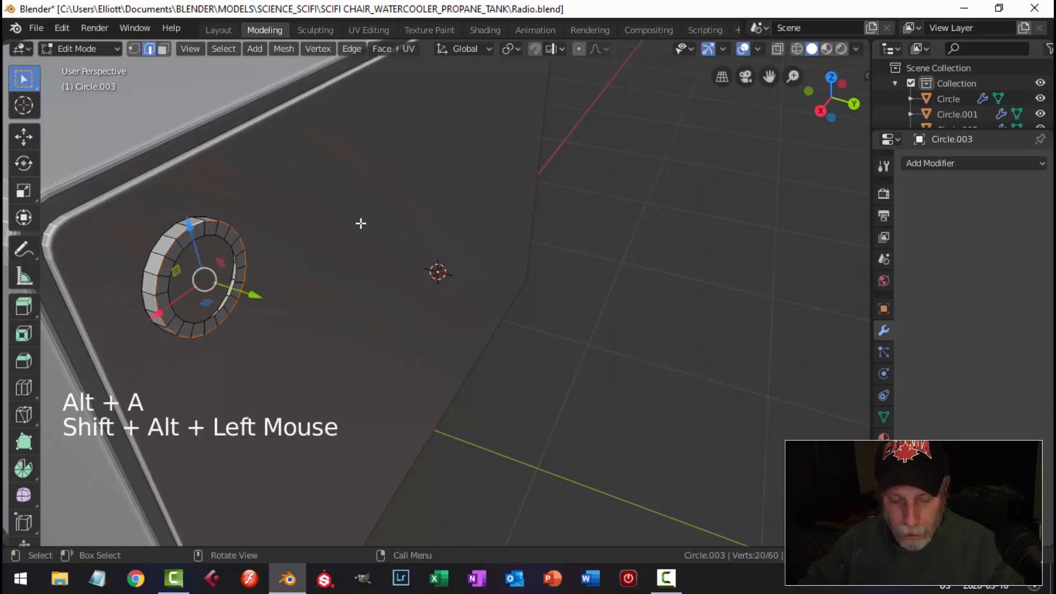
pyautogui.hotkey('ctrl', 'b')
pyautogui.press('shift')
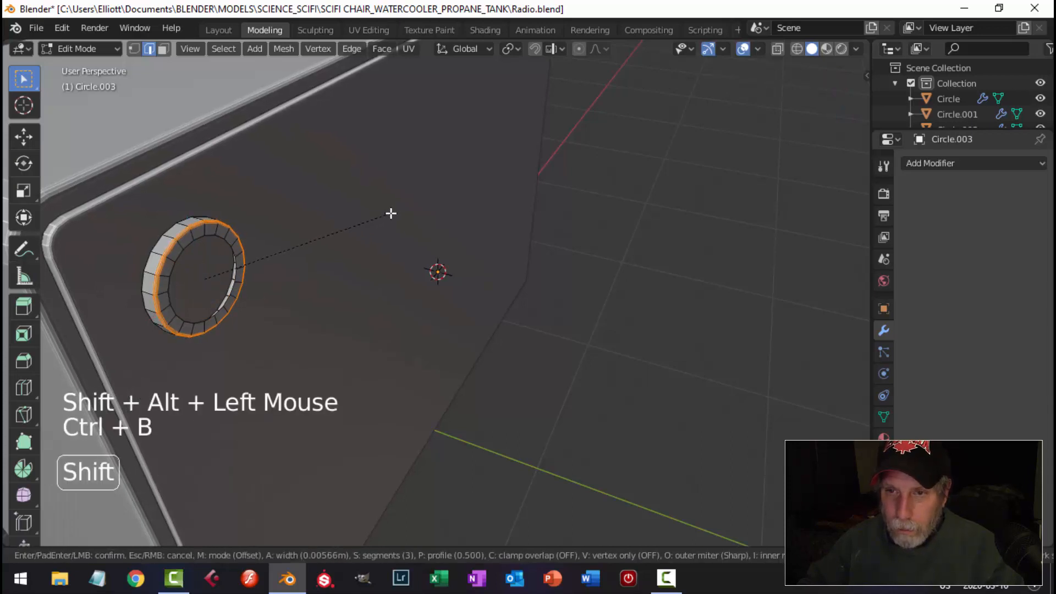
pyautogui.click(391, 213)
pyautogui.hotkey('alt', 'a')
pyautogui.press('Tab')
pyautogui.scroll(-1, 337, 255)
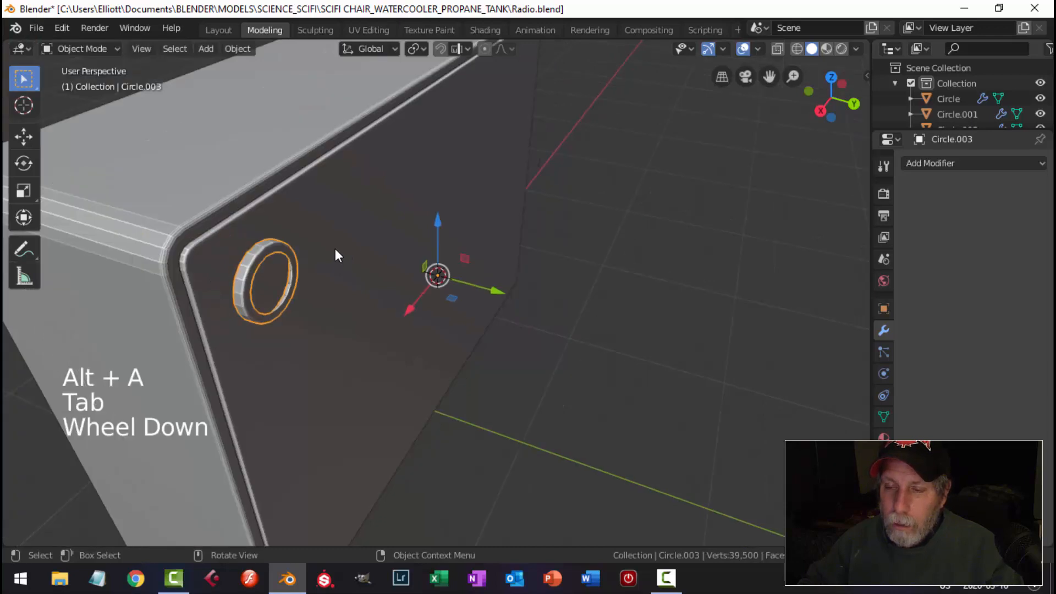
pyautogui.hotkey('alt', 'a')
# Set the ring's origin to its geometry and snap the 3D cursor to the ring
pyautogui.scroll(-3, 337, 256)
pyautogui.moveTo(337, 256); pyautogui.dragTo(368, 251, button='middle')
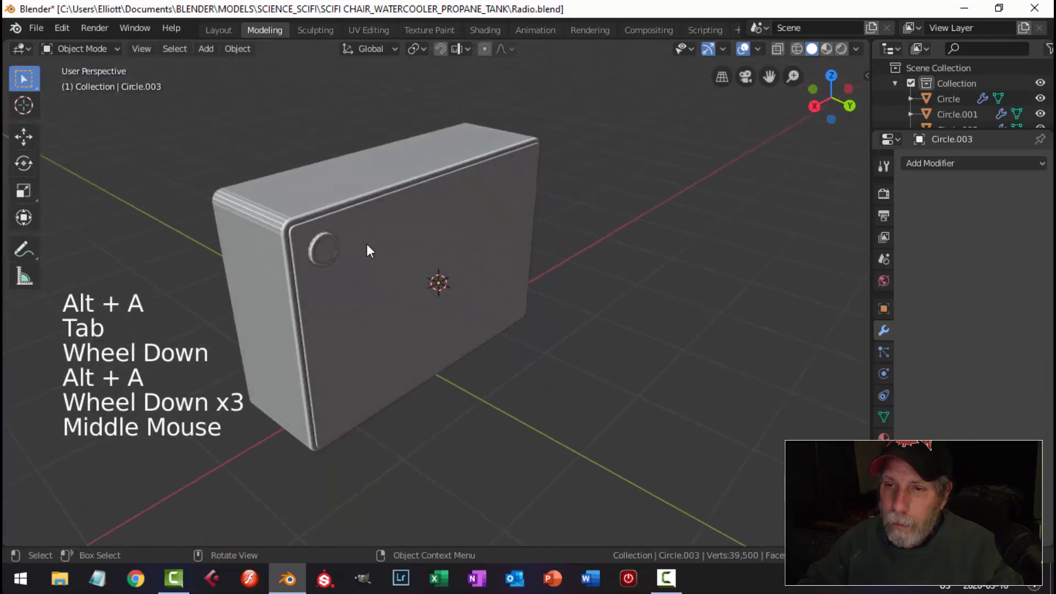
pyautogui.click(334, 238)
pyautogui.hotkey('shift', 's')
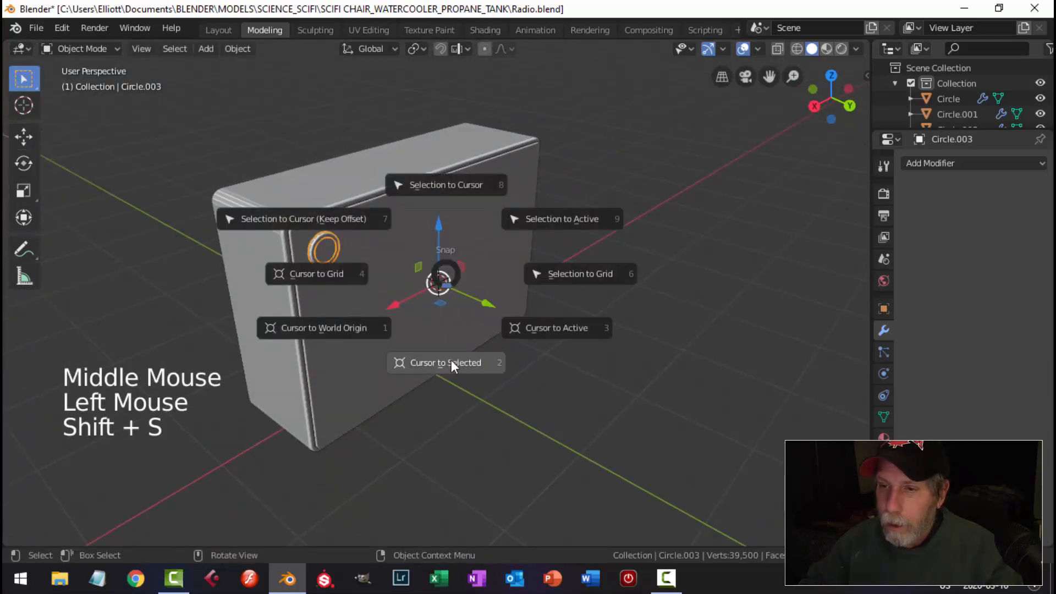
pyautogui.click(452, 363)
pyautogui.scroll(3, 381, 268)
pyautogui.moveTo(398, 272); pyautogui.dragTo(352, 273, button='middle')
pyautogui.click(237, 48)
pyautogui.moveTo(255, 81)
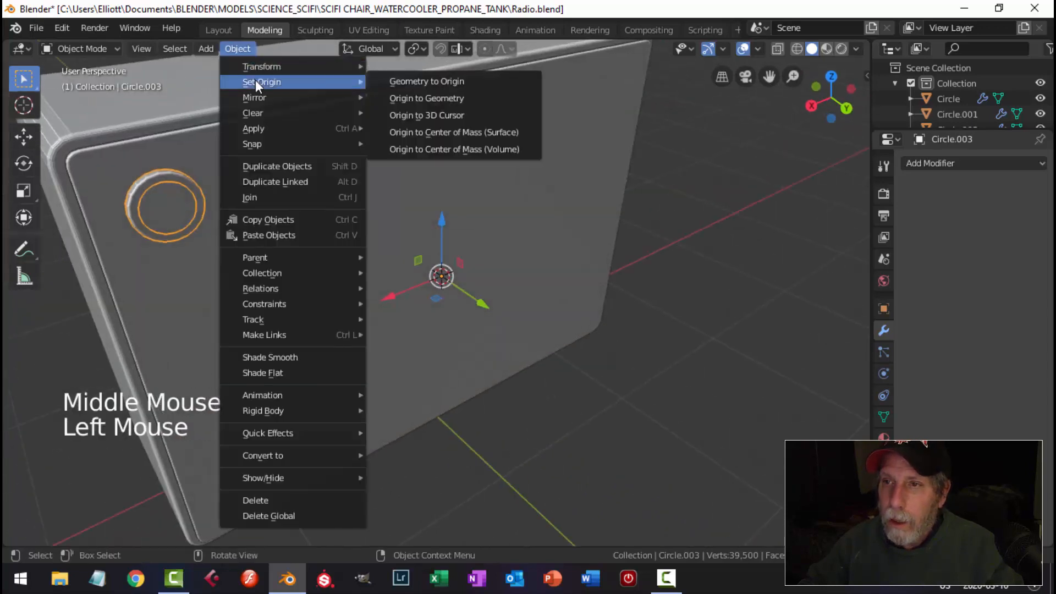
pyautogui.click(404, 98)
pyautogui.hotkey('shift', 's')
pyautogui.click(360, 215)
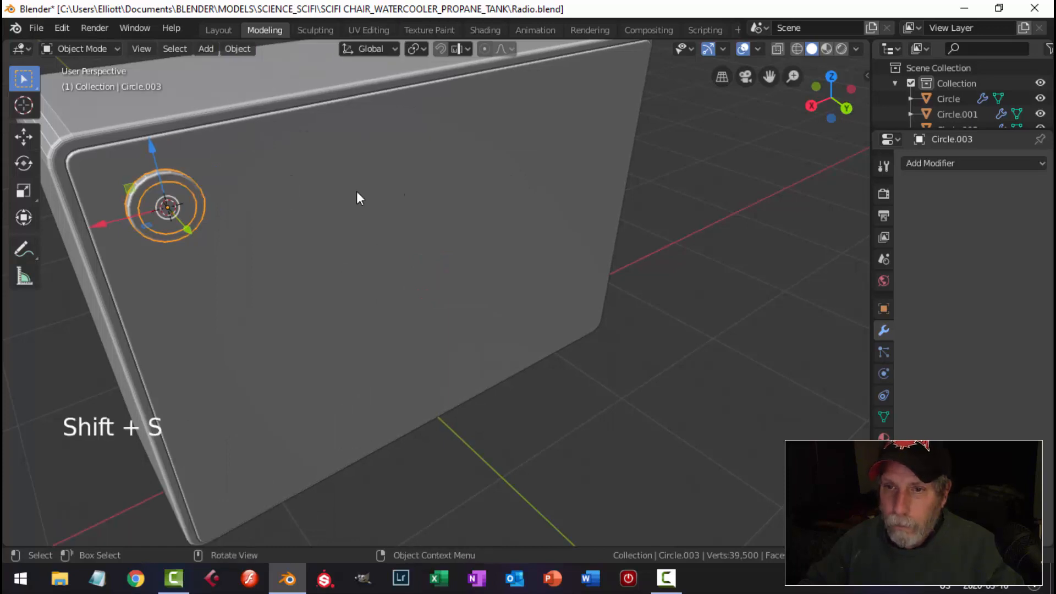
# Scale the entire ring mesh down slightly in Edit Mode and return to Object Mode
pyautogui.scroll(-3, 358, 193)
pyautogui.hotkey('alt', 'a')
pyautogui.moveTo(482, 181); pyautogui.dragTo(335, 183, button='middle')
pyautogui.click(334, 185)
pyautogui.press('Tab')
pyautogui.press('a')
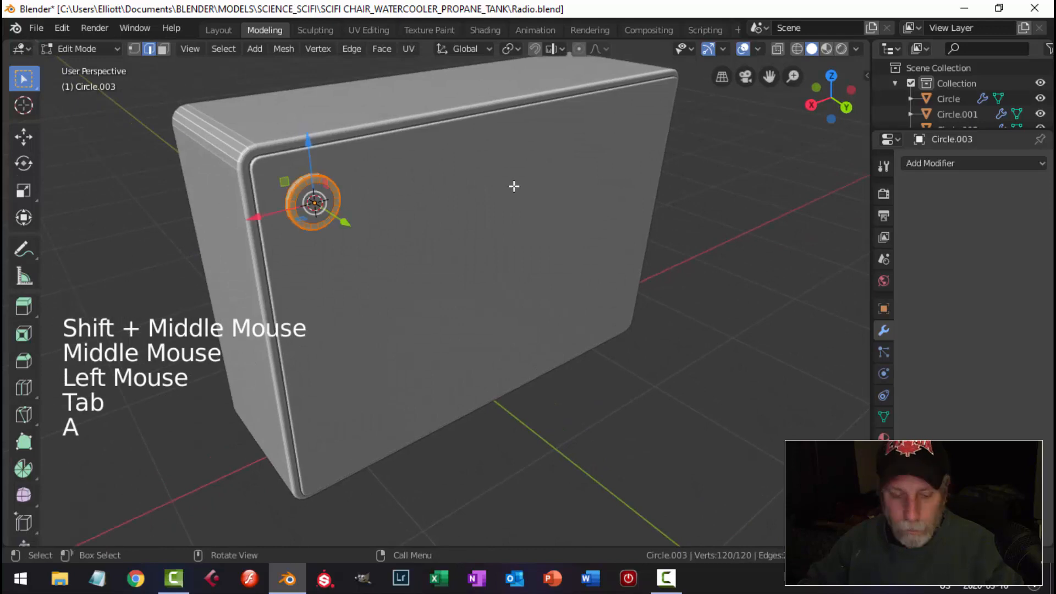
pyautogui.scroll(2, 498, 183)
pyautogui.press('s')
pyautogui.click(451, 189)
pyautogui.hotkey('alt', 'a')
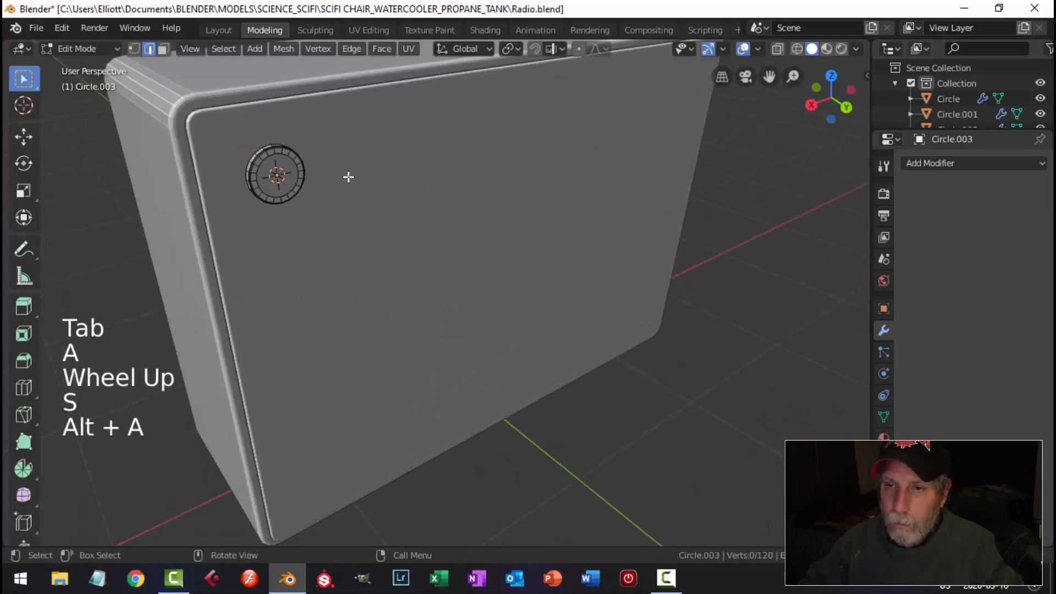
pyautogui.press('Tab')
# Snap the 3D cursor to the selected ring and add a UV sphere there
pyautogui.moveTo(354, 176); pyautogui.dragTo(323, 160, button='middle')
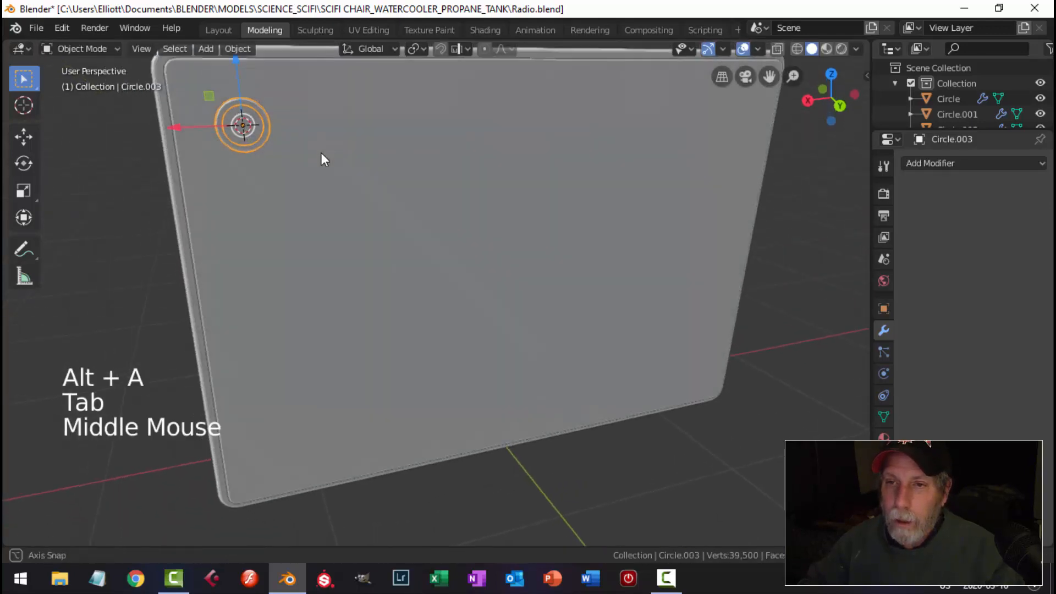
pyautogui.hotkey('shift', 's')
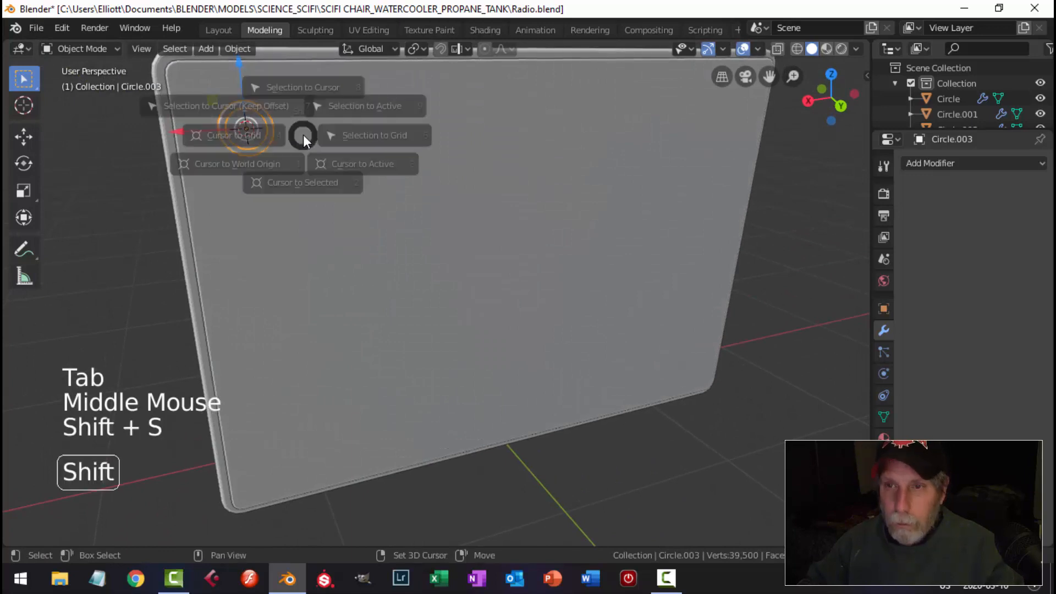
pyautogui.click(308, 188)
pyautogui.hotkey('shift', 'a')
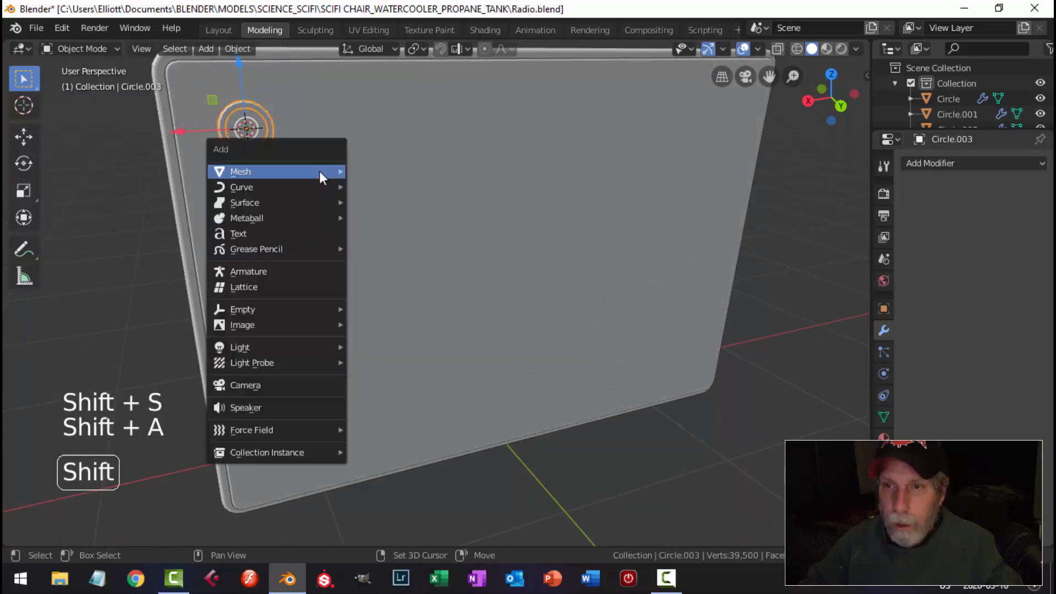
pyautogui.moveTo(330, 171)
pyautogui.click(397, 220)
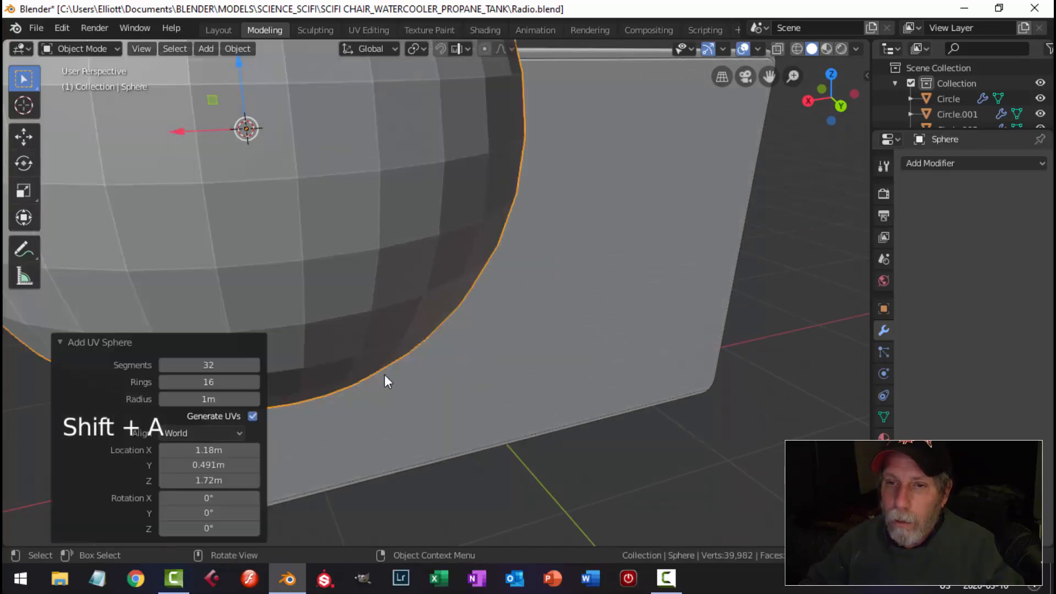
# Set the new UV sphere to 18 segments and 9 rings
pyautogui.click(209, 365)
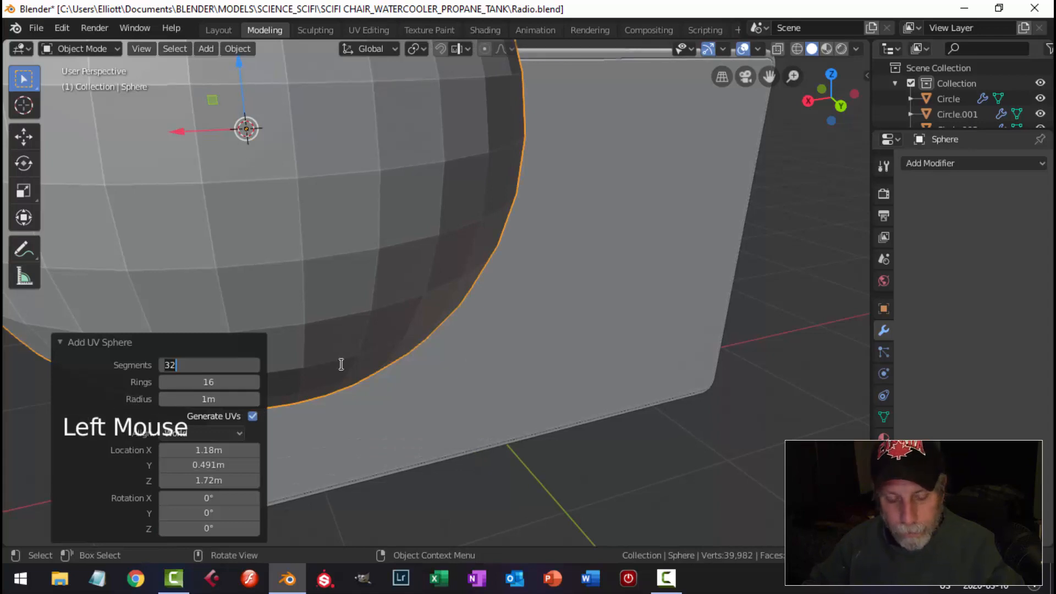
pyautogui.press('Tab')
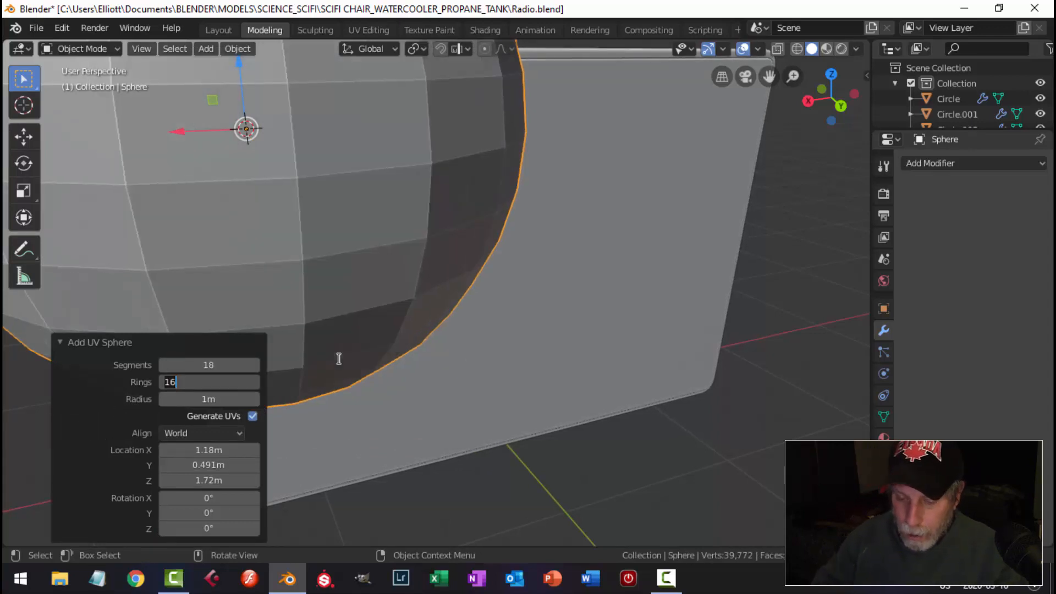
pyautogui.write('0')
pyautogui.press('Return')
pyautogui.scroll(-4, 339, 359)
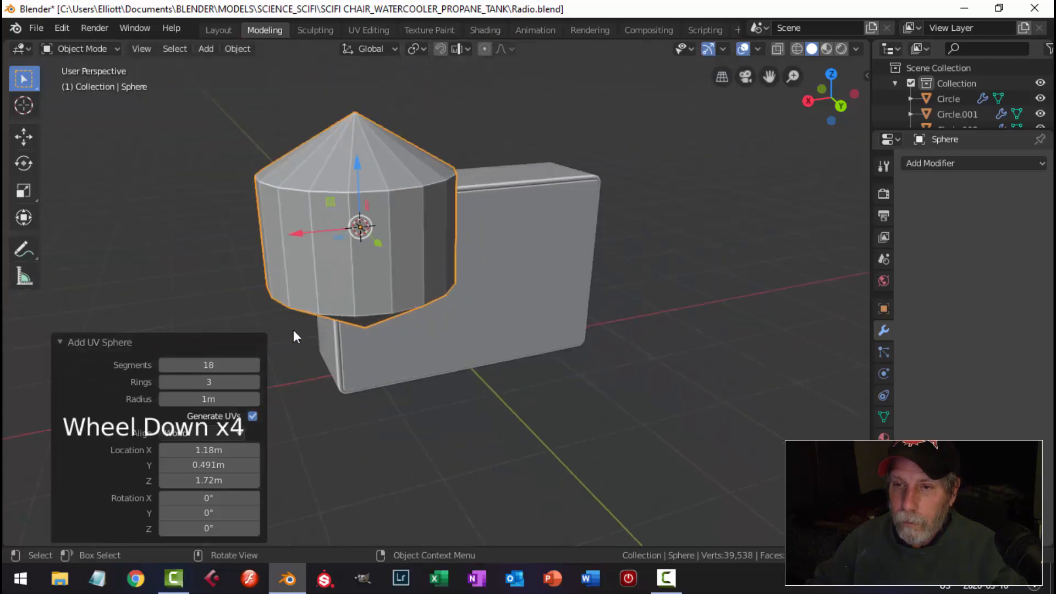
pyautogui.click(222, 382)
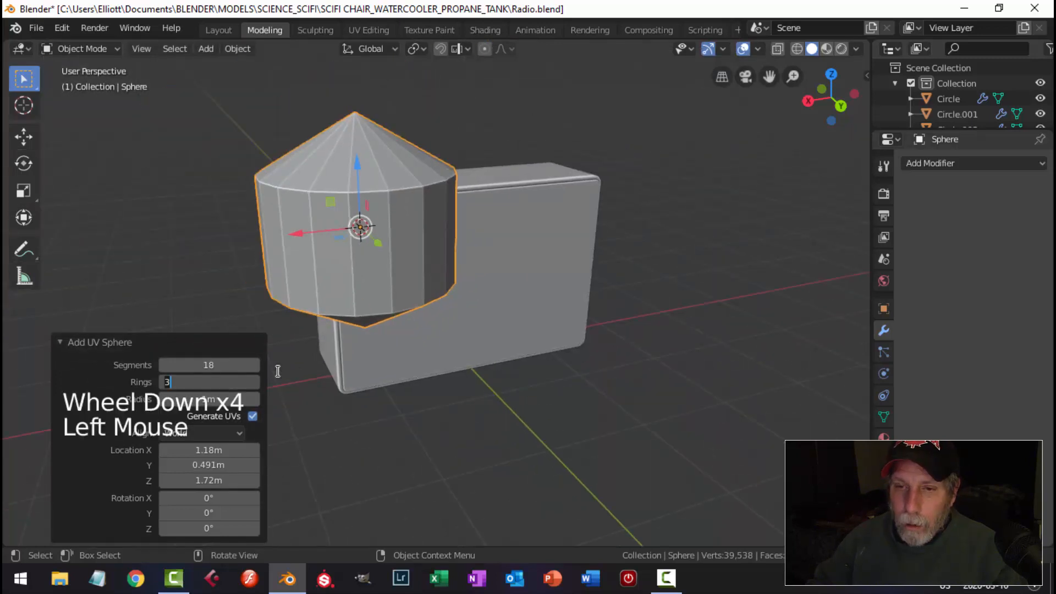
pyautogui.write('9')
pyautogui.press('Return')
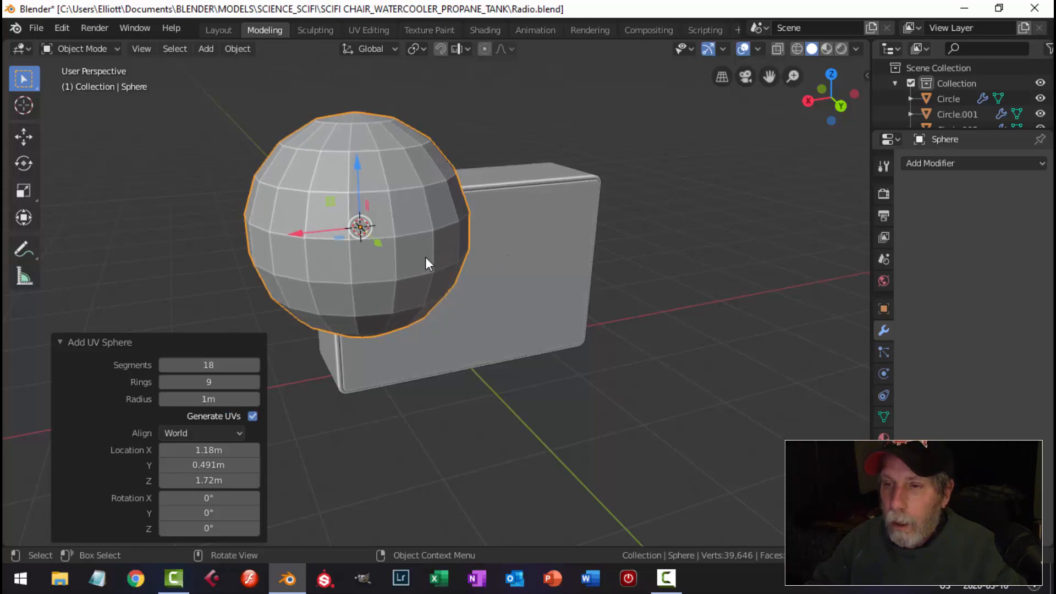
# Scale the sphere's mesh in Edit Mode by 0.117 and again by 0.727 to fit inside the ring
pyautogui.press('KP_3')
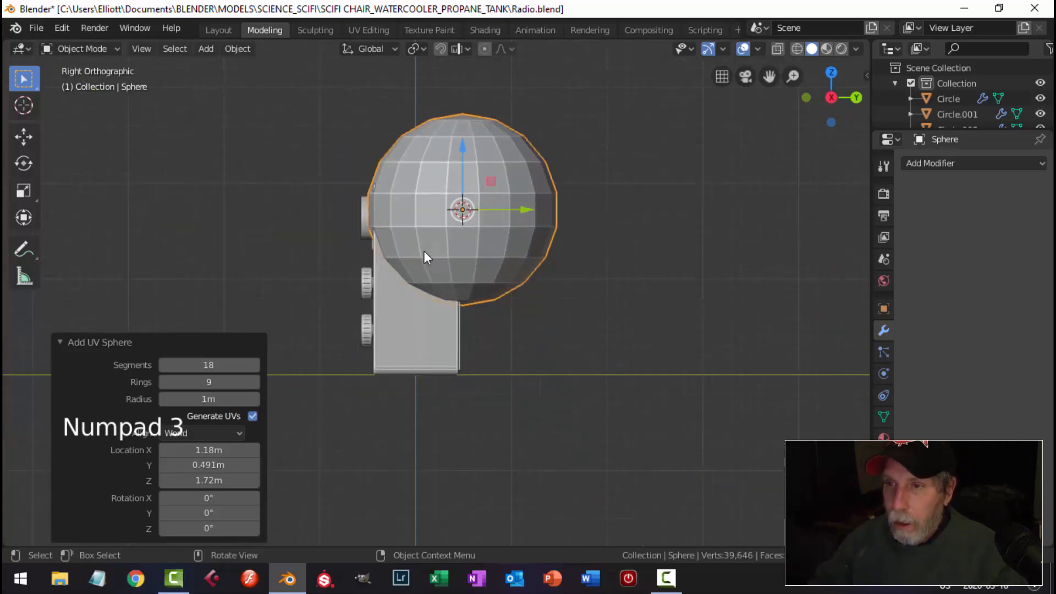
pyautogui.keyDown('shift'); pyautogui.moveTo(596, 228); pyautogui.dragTo(569, 259, button='middle'); pyautogui.keyUp('shift')
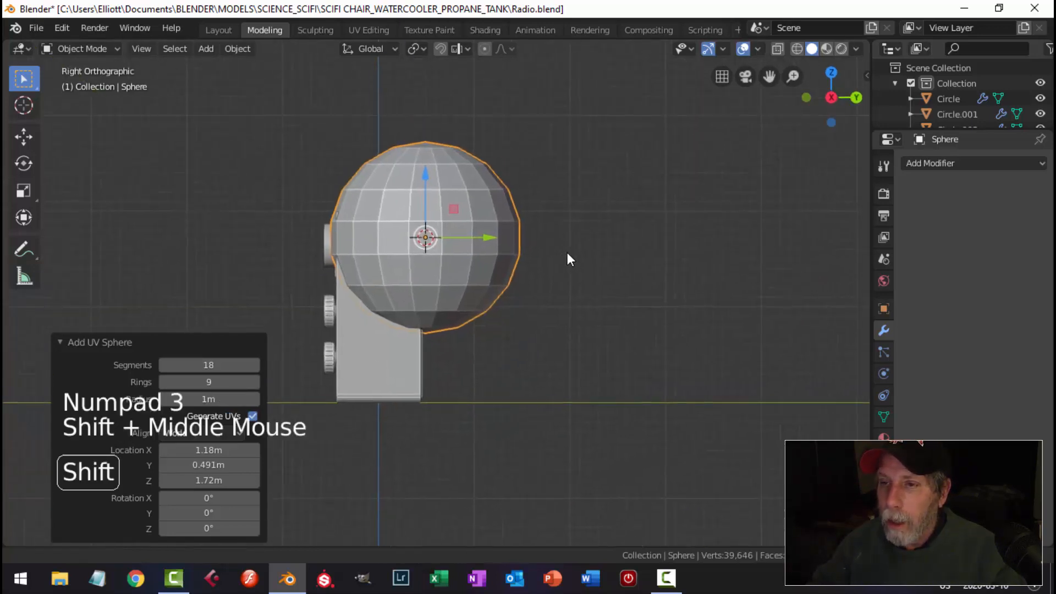
pyautogui.press('Tab')
pyautogui.press('s')
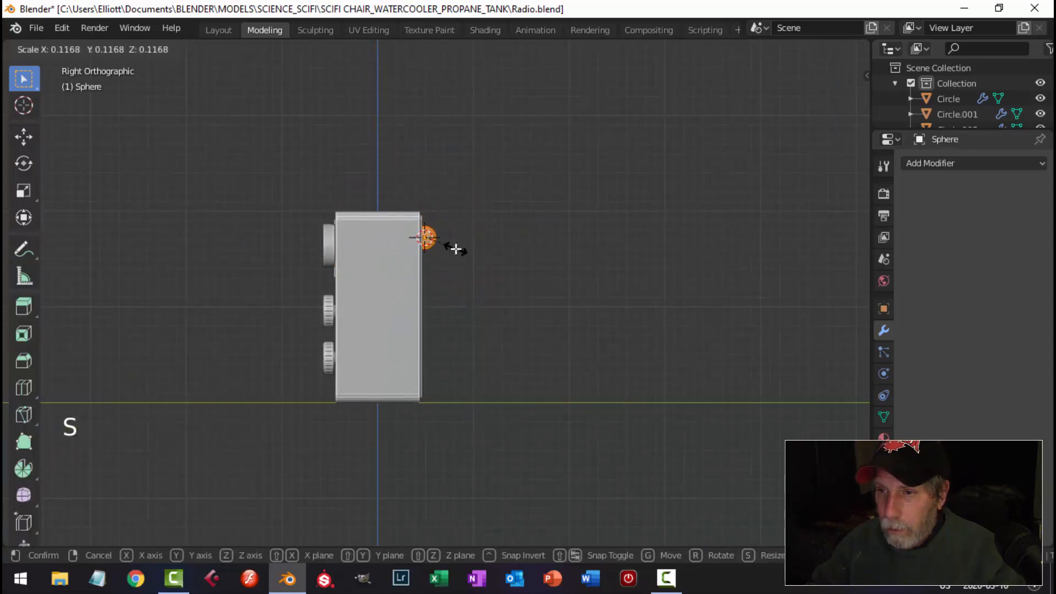
pyautogui.click(456, 249)
pyautogui.press('KP_Decimal')
pyautogui.scroll(-4, 665, 259)
pyautogui.moveTo(665, 259); pyautogui.dragTo(638, 292, button='middle')
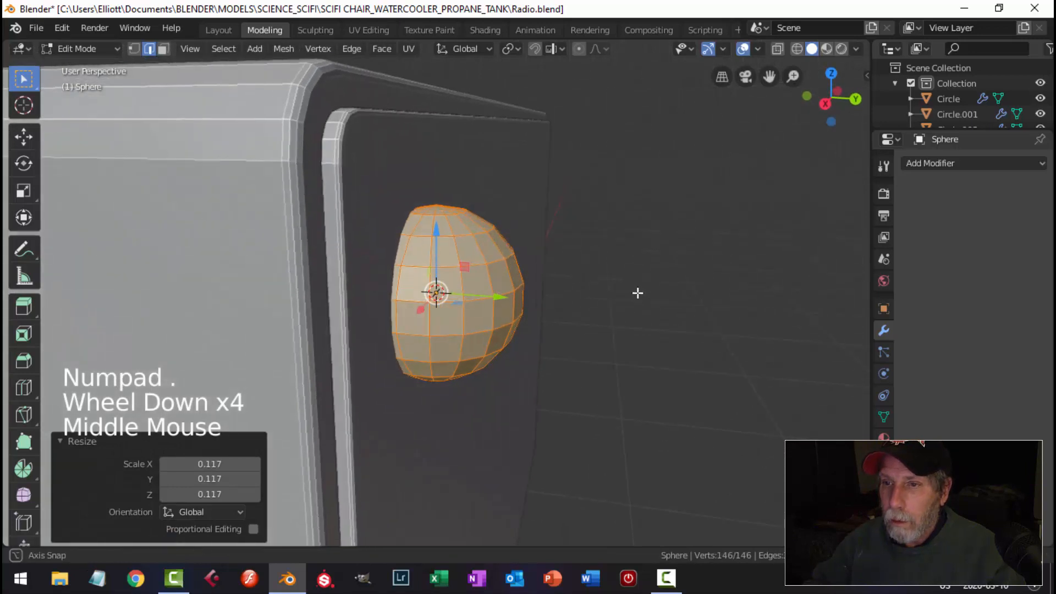
pyautogui.press('s')
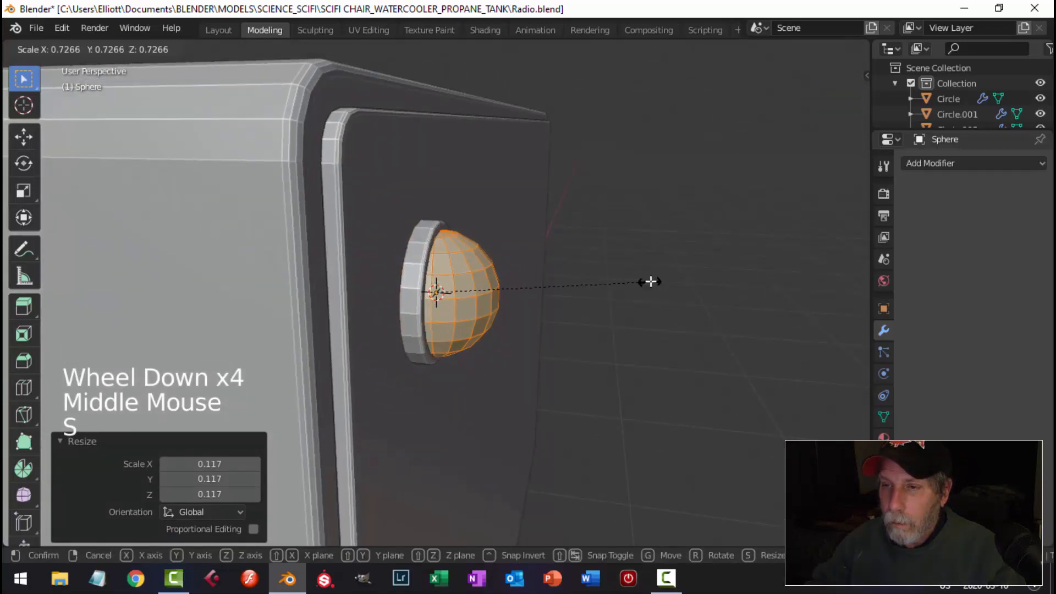
pyautogui.click(650, 282)
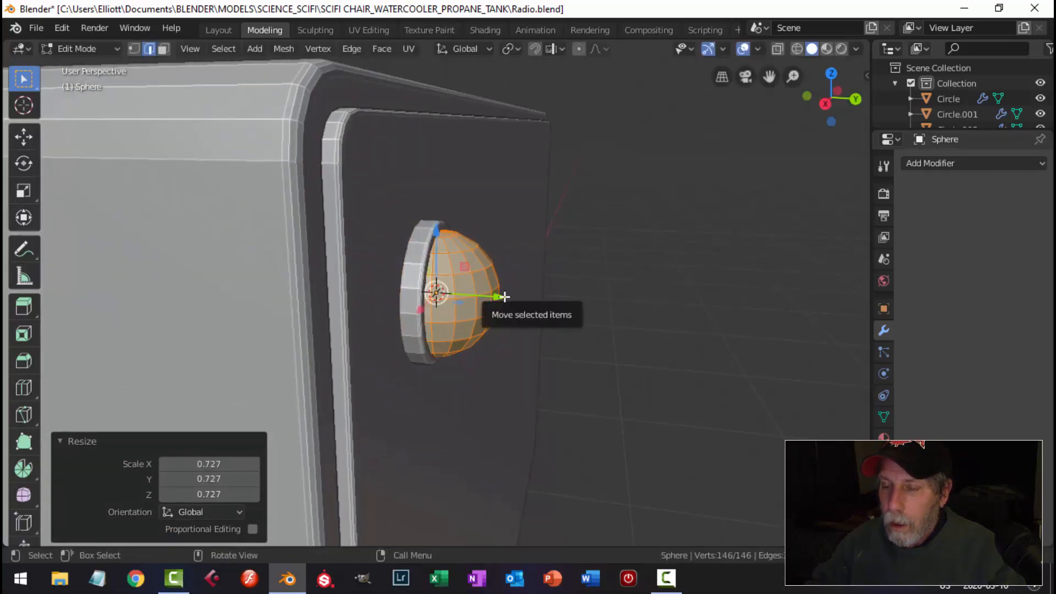
# Rotate the sphere's mesh 90 degrees about X and move it 0.0866 m along Y, away from the back panel
pyautogui.write('rx')
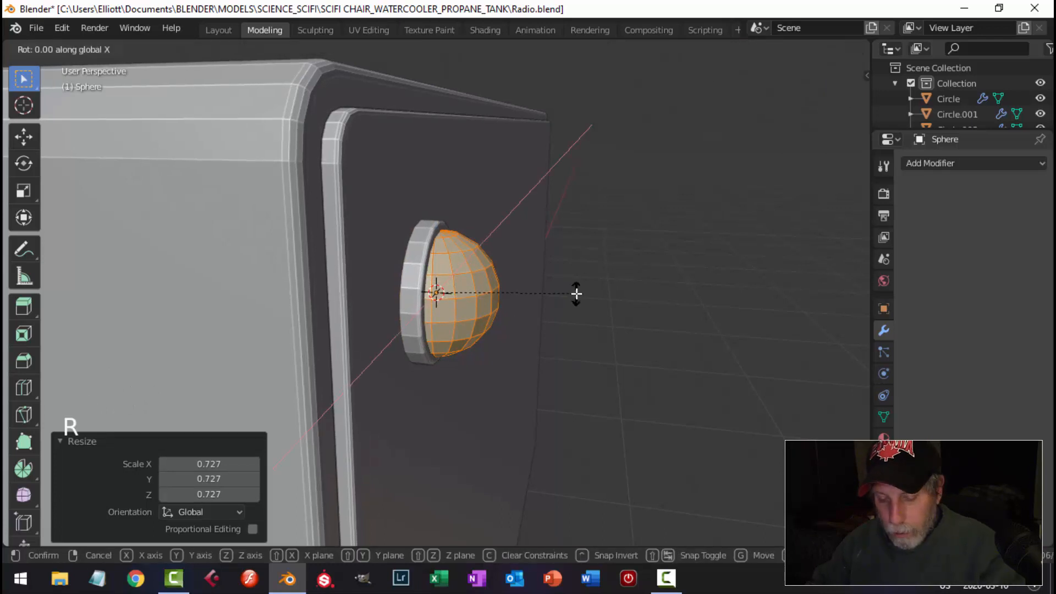
pyautogui.write('90')
pyautogui.press('Return')
pyautogui.moveTo(506, 296); pyautogui.dragTo(567, 301)
pyautogui.moveTo(567, 301)
pyautogui.mouseDown(button='middle')
pyautogui.moveTo(547, 317)
pyautogui.moveTo(559, 309)
pyautogui.mouseUp(button='middle')
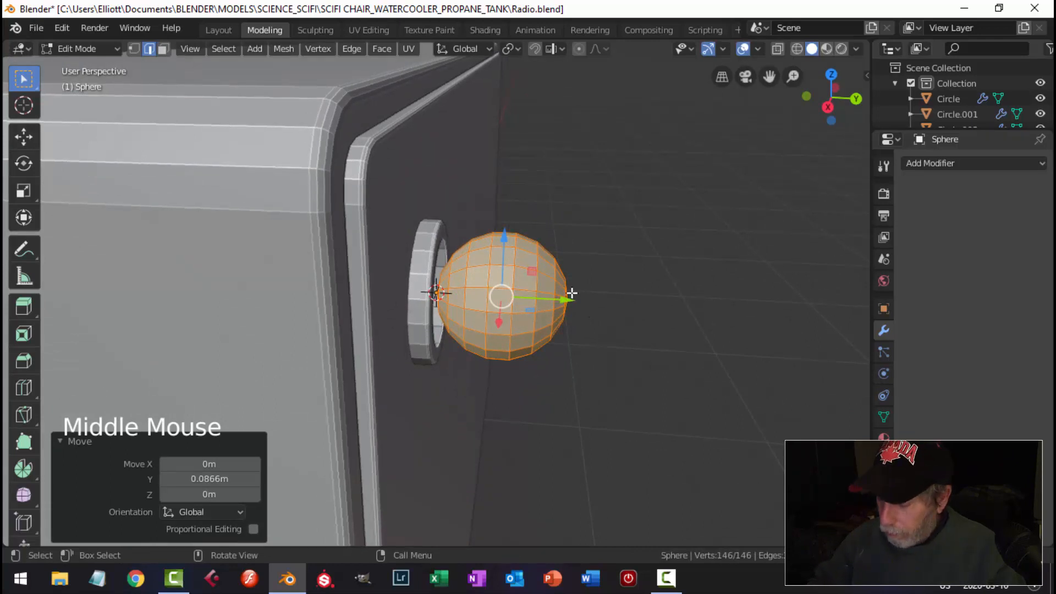
# Delete the sphere's vertices on the side facing the panel in wireframe side view, leaving an open dome
pyautogui.press('KP_3')
pyautogui.press('z')
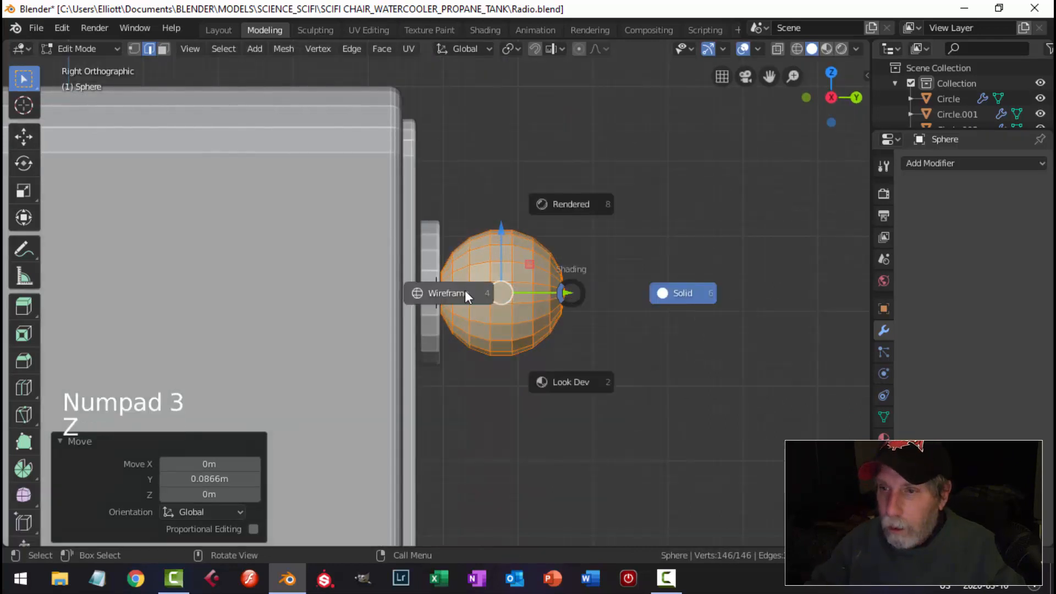
pyautogui.click(465, 290)
pyautogui.hotkey('alt', 'a')
pyautogui.press('1')
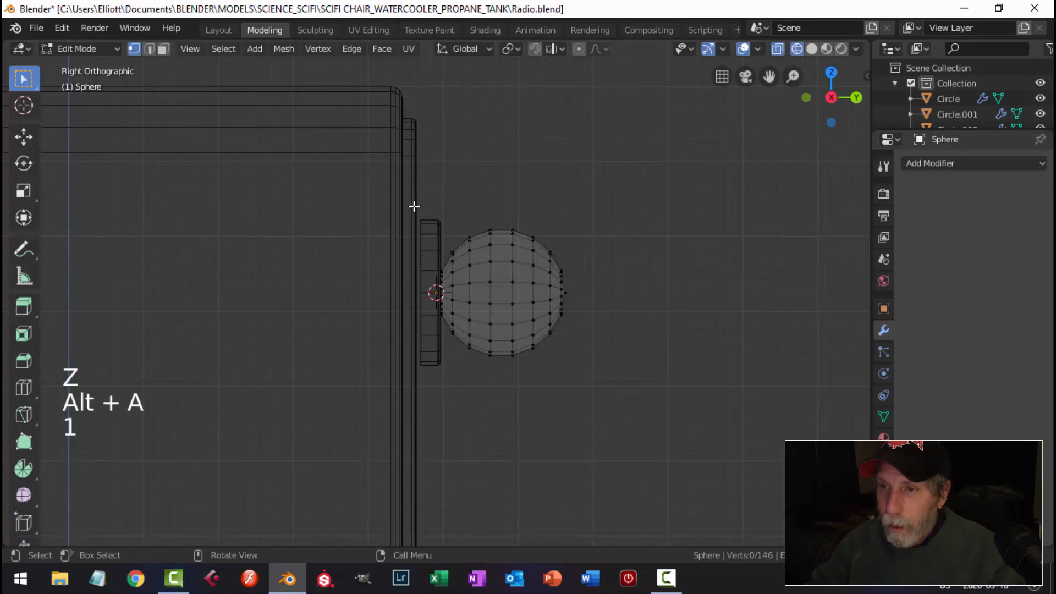
pyautogui.press('b')
pyautogui.moveTo(394, 185); pyautogui.dragTo(476, 383)
pyautogui.press('x')
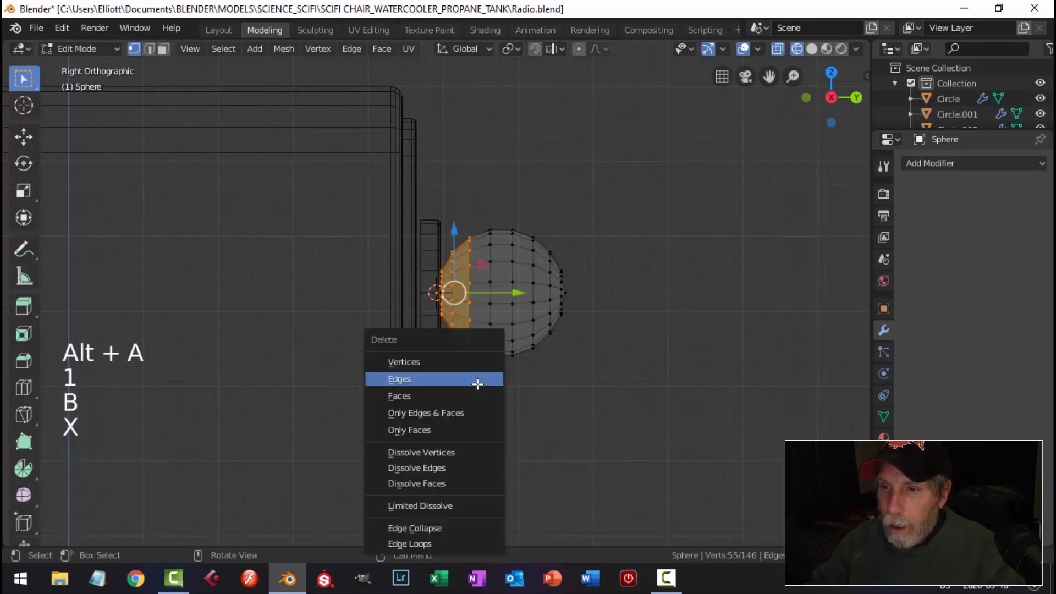
pyautogui.click(448, 362)
# Extrude the dome's open edge loop -0.0733 m along Y into the ring and restore solid shading
pyautogui.keyDown('alt'); pyautogui.keyDown('shift'); pyautogui.click(490, 254); pyautogui.keyUp('shift'); pyautogui.keyUp('alt')
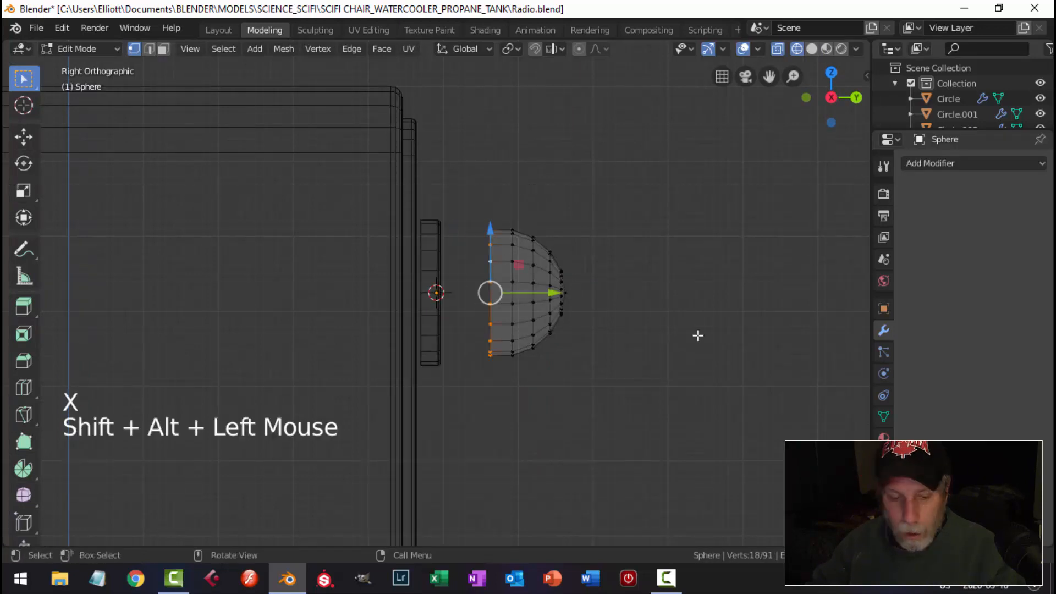
pyautogui.press('e')
pyautogui.click(495, 295)
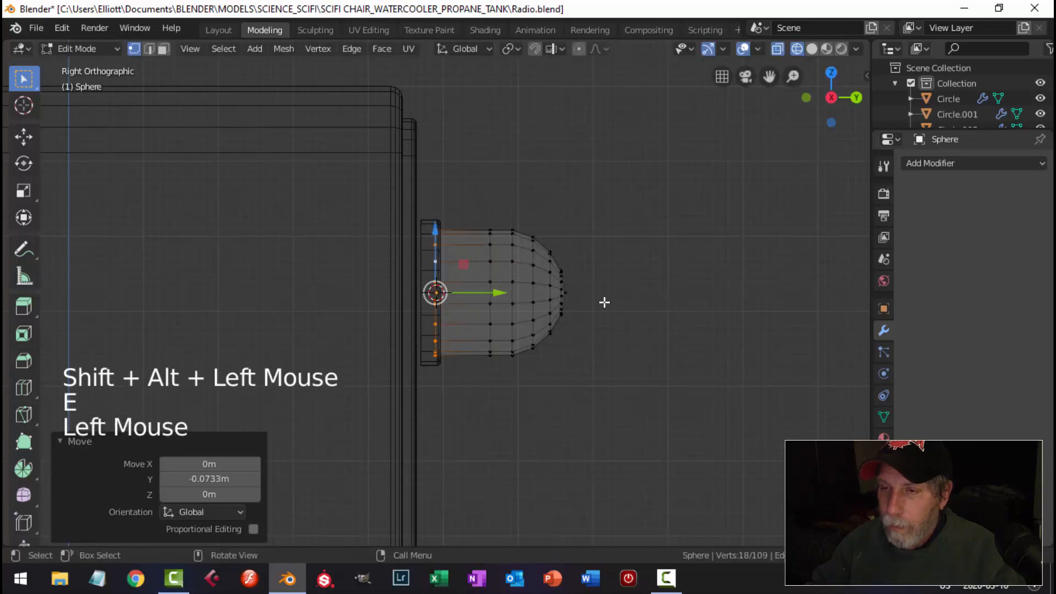
pyautogui.hotkey('alt', 'a')
pyautogui.press('z')
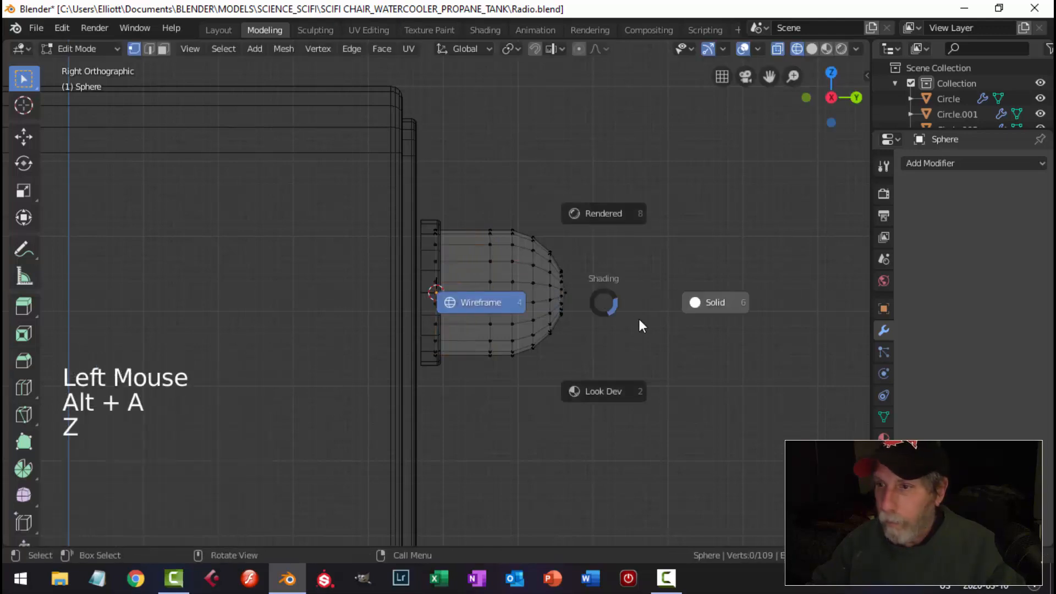
pyautogui.click(699, 302)
# Move the whole dome mesh along Y toward the back panel and return to Object Mode
pyautogui.moveTo(669, 311)
pyautogui.mouseDown(button='middle')
pyautogui.moveTo(688, 325)
pyautogui.moveTo(658, 339)
pyautogui.moveTo(660, 364)
pyautogui.moveTo(681, 366)
pyautogui.moveTo(599, 306)
pyautogui.mouseUp(button='middle')
pyautogui.press('a')
pyautogui.moveTo(599, 306); pyautogui.dragTo(496, 293)
pyautogui.hotkey('alt', 'a')
pyautogui.press('Tab')
pyautogui.click(425, 250)
pyautogui.hotkey('alt', 'a')
pyautogui.moveTo(589, 289); pyautogui.dragTo(530, 322, button='middle')
pyautogui.press('Tab')
pyautogui.scroll(-3, 545, 319)
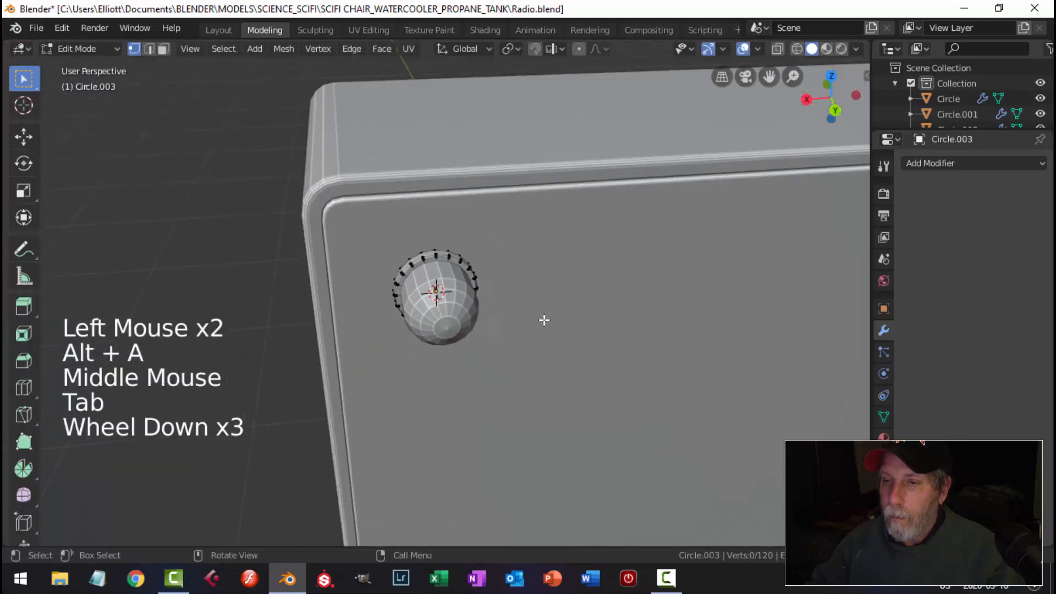
pyautogui.press('Tab')
# Add a level 2 subdivision to the dome on the back panel and shade it smooth
pyautogui.scroll(-2, 505, 356)
pyautogui.moveTo(505, 356); pyautogui.dragTo(678, 321, button='middle')
pyautogui.scroll(2, 493, 304)
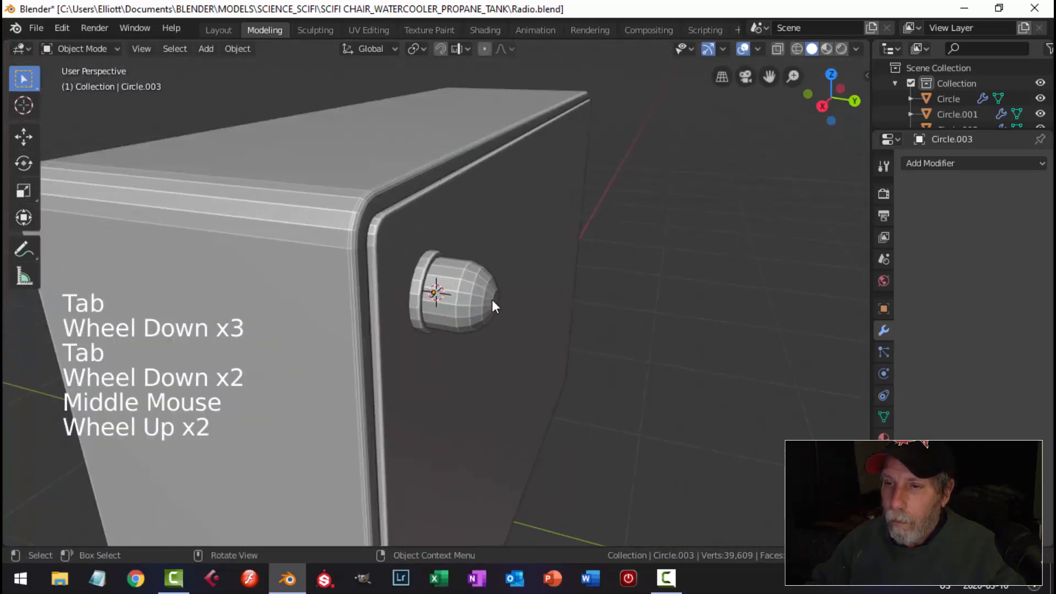
pyautogui.click(471, 287)
pyautogui.hotkey('ctrl', '2')
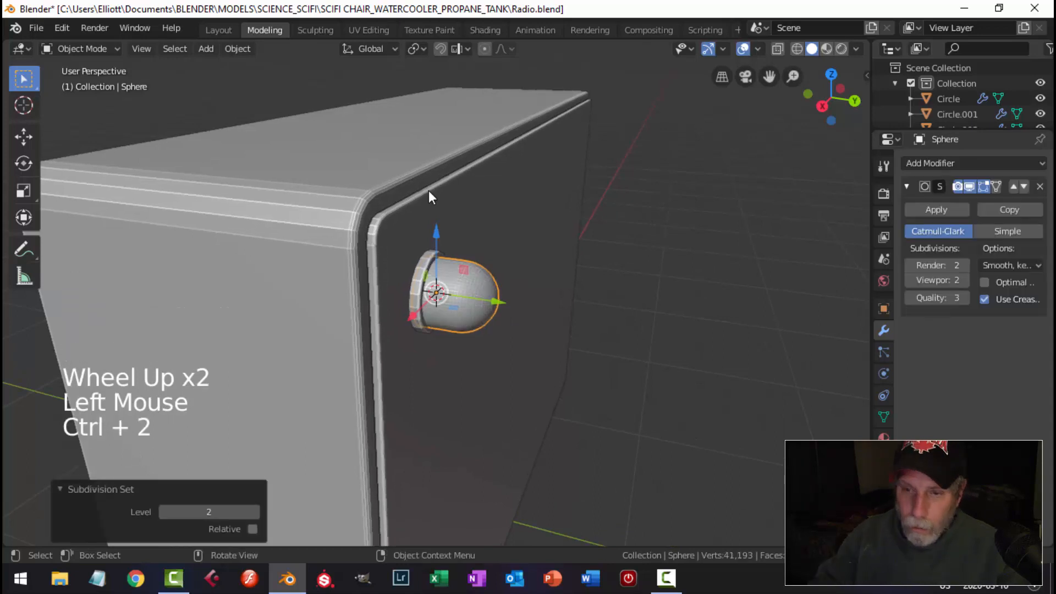
pyautogui.rightClick(477, 282)
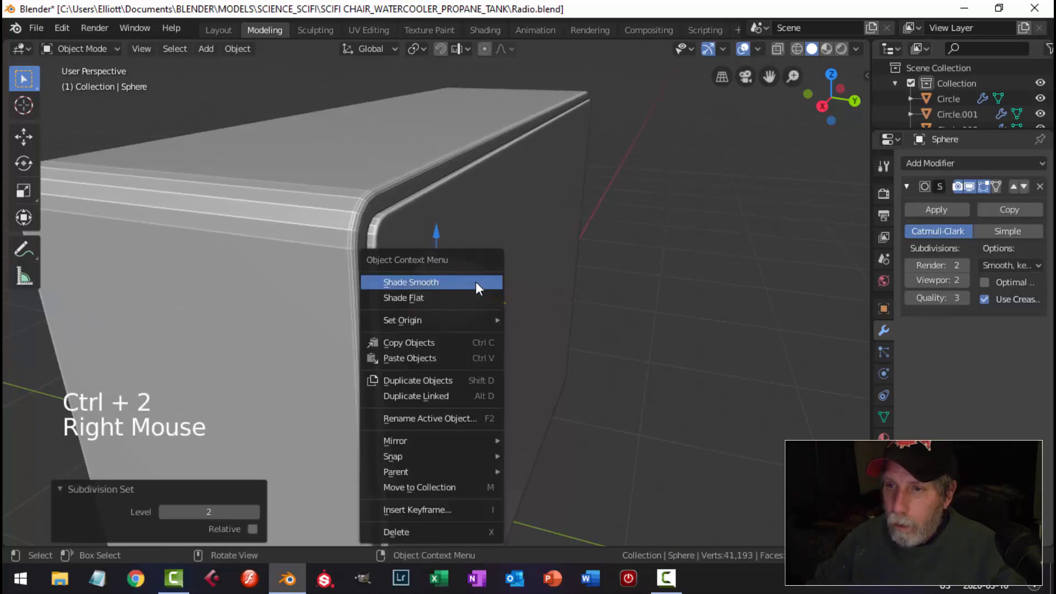
pyautogui.click(477, 282)
pyautogui.hotkey('alt', 'a')
pyautogui.scroll(3, 428, 250)
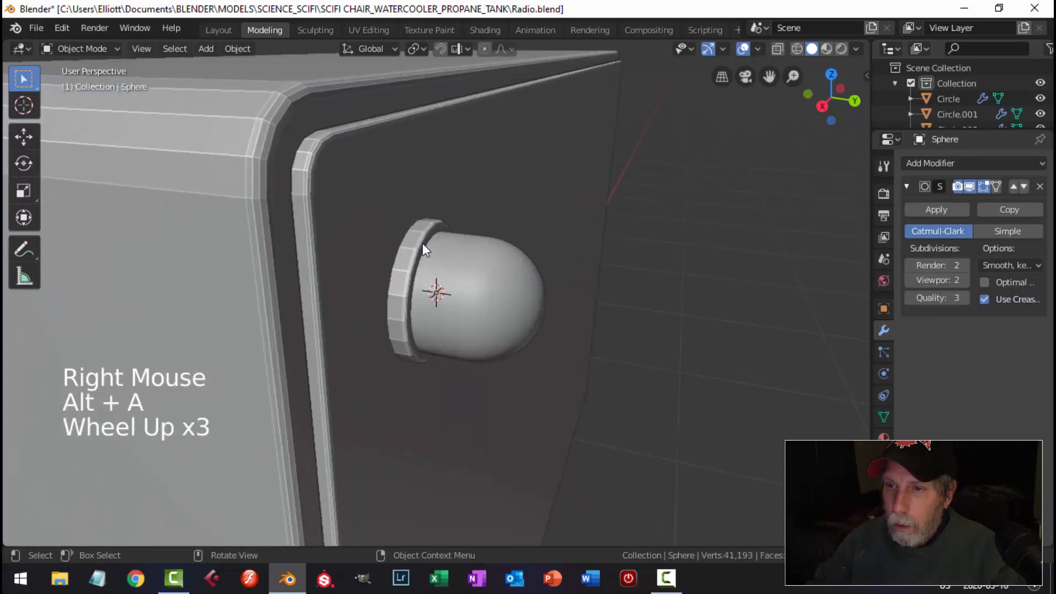
# Add a level 1 subdivision to the ring around the dome's base and shade it smooth
pyautogui.click(422, 244)
pyautogui.hotkey('ctrl', '1')
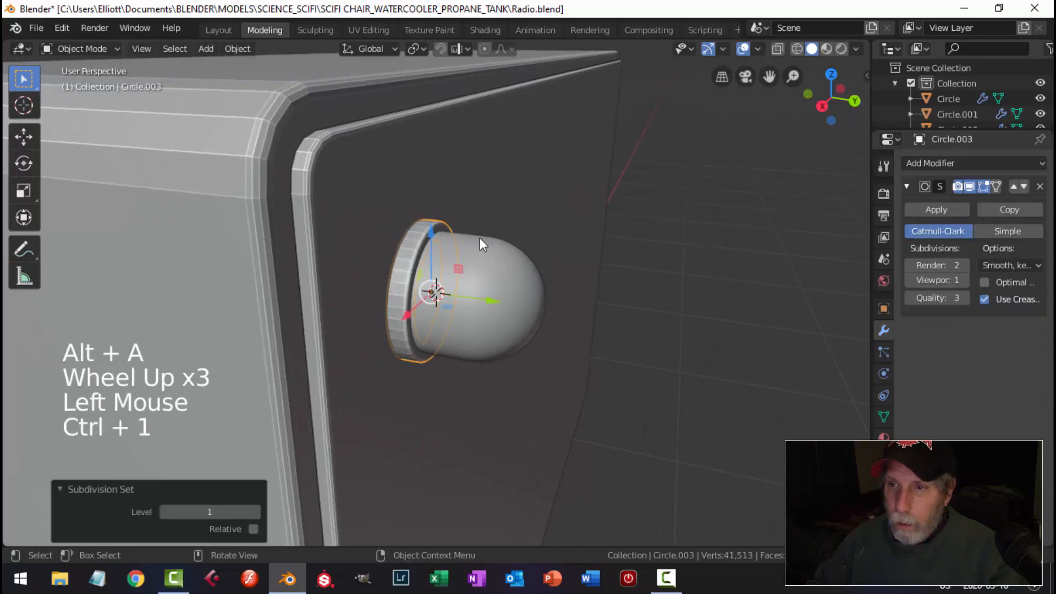
pyautogui.rightClick(406, 252)
pyautogui.click(406, 252)
pyautogui.hotkey('alt', 'a')
# Lower the dome's viewport subdivision level to 1
pyautogui.click(490, 270)
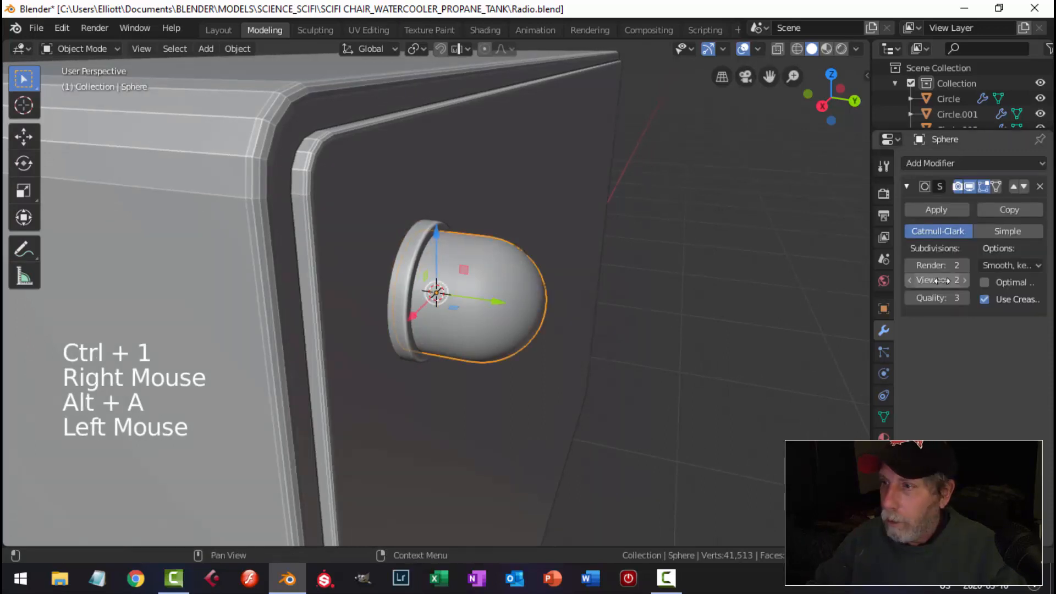
pyautogui.click(909, 280)
pyautogui.scroll(-3, 673, 322)
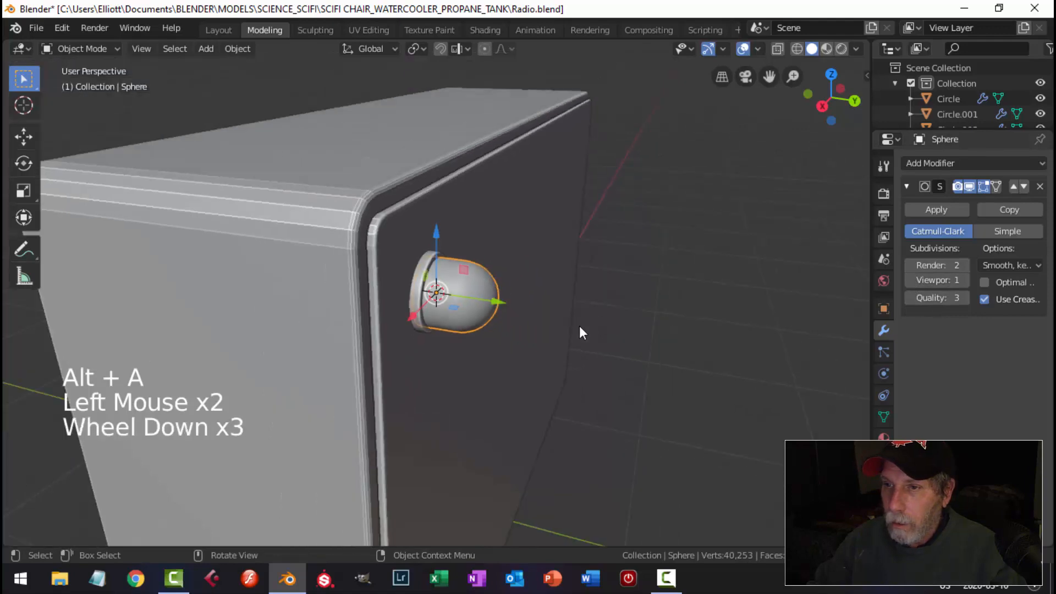
pyautogui.hotkey('alt', 'a')
pyautogui.moveTo(579, 326); pyautogui.dragTo(568, 360, button='middle')
pyautogui.scroll(-4, 532, 343)
pyautogui.scroll(2, 632, 356)
pyautogui.scroll(2, 627, 366)
pyautogui.scroll(-4, 626, 365)
# Add a mesh cylinder at the 3D cursor with 18 vertices and its cap fill type set to Nothing
pyautogui.hotkey('shift', 'a')
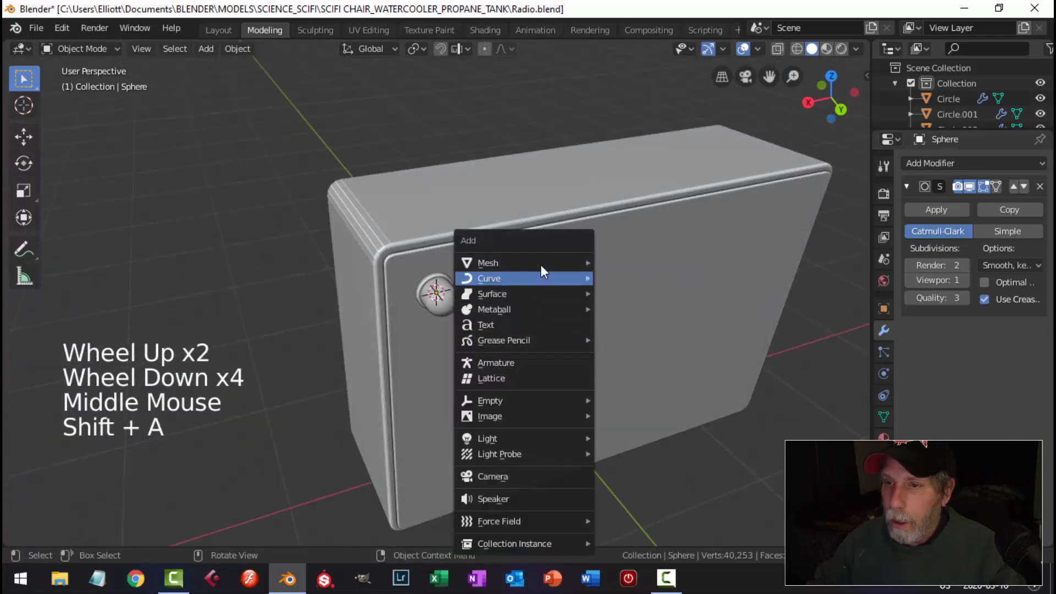
pyautogui.moveTo(582, 263)
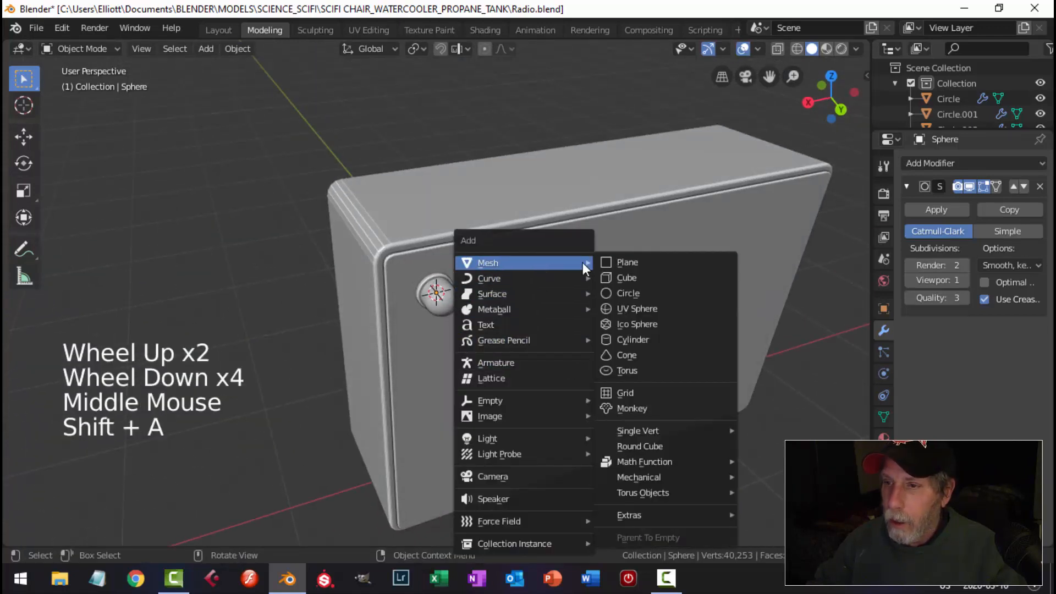
pyautogui.click(639, 341)
pyautogui.click(209, 348)
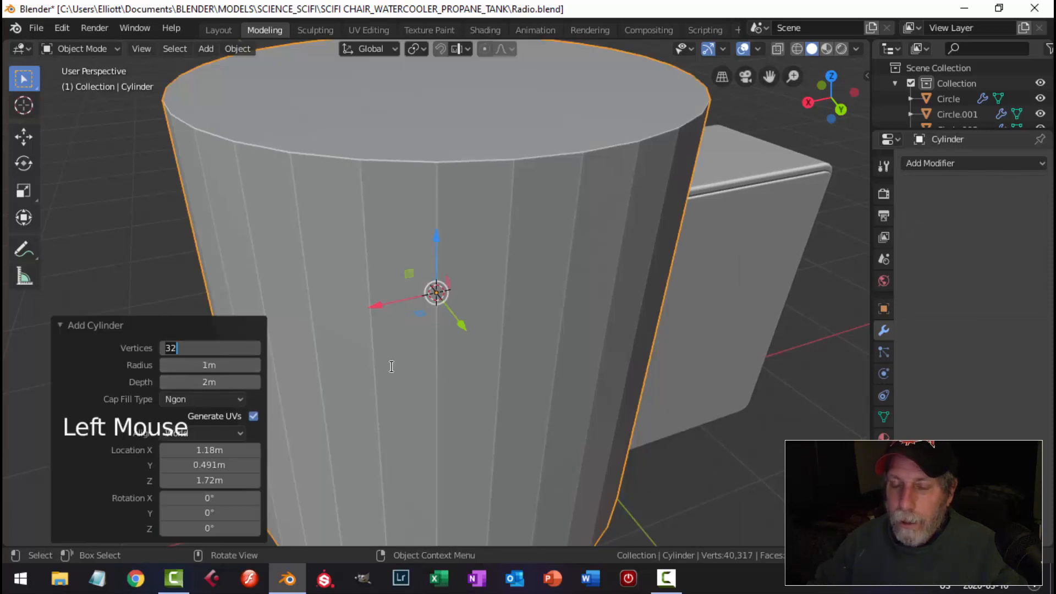
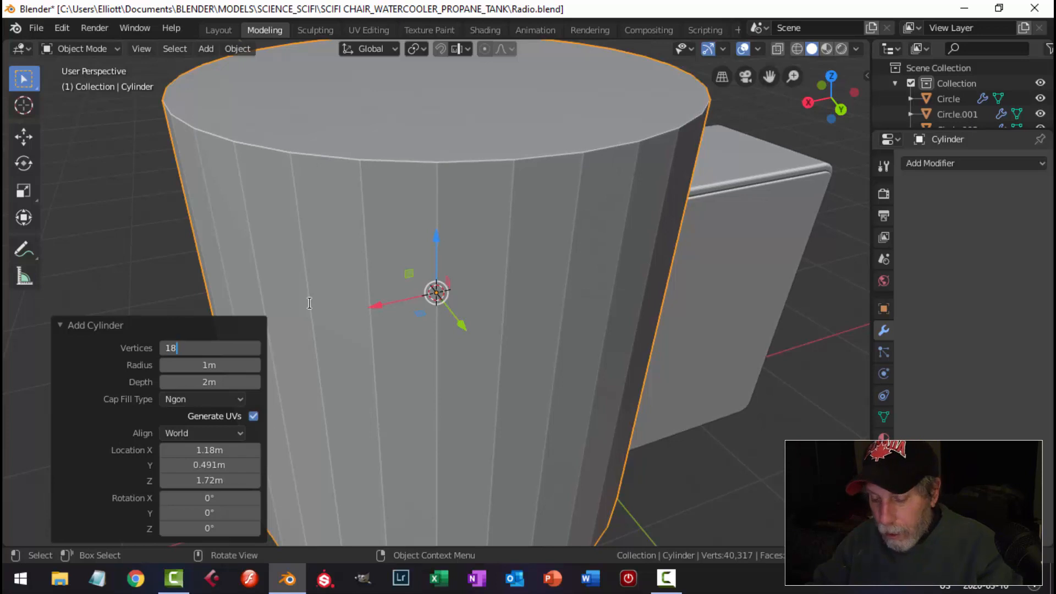
pyautogui.write('18')
pyautogui.press('Return')
pyautogui.click(203, 398)
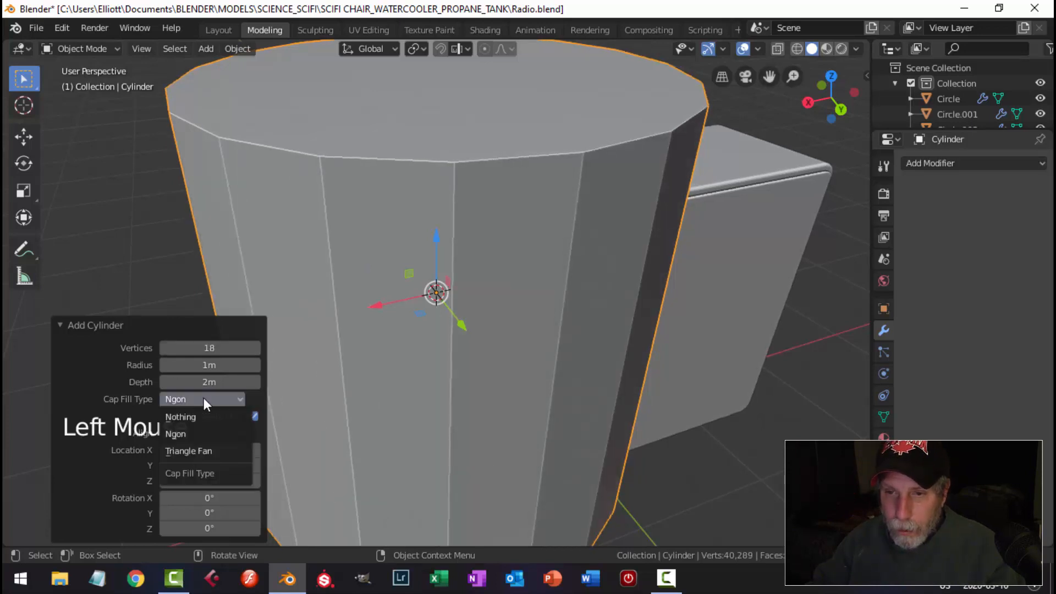
pyautogui.click(202, 415)
# Scale the cylinder's mesh to about 0.07, move it up and outward along Y onto the dome, and resize it by 0.890
pyautogui.press('Tab')
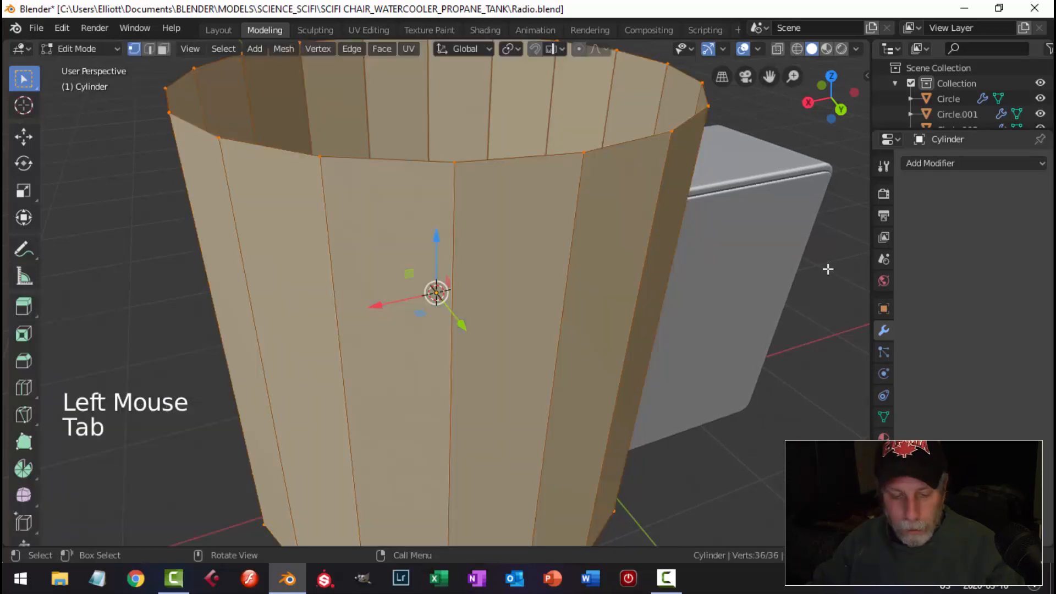
pyautogui.press('s')
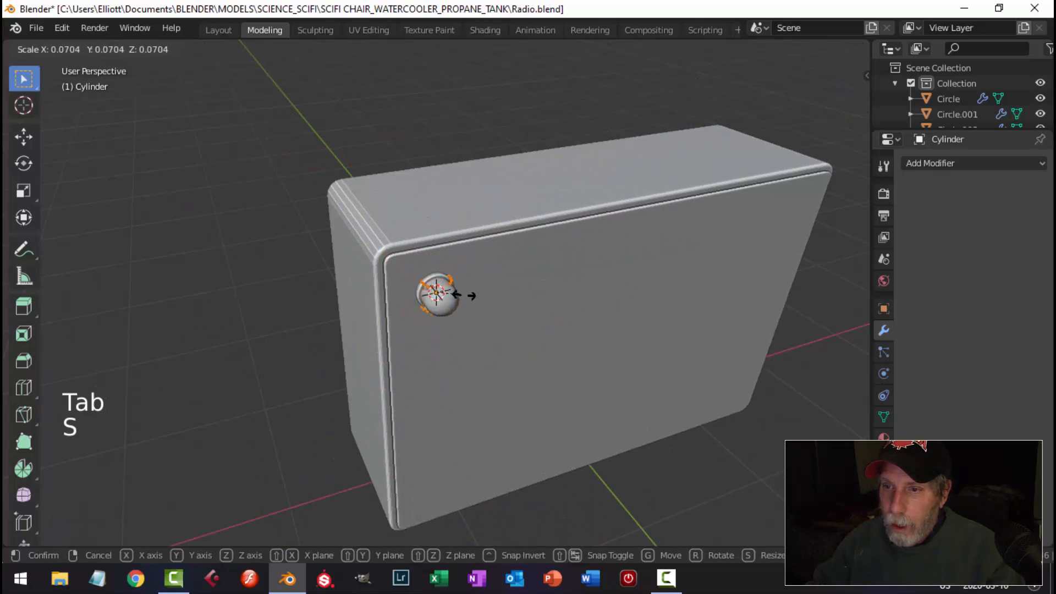
pyautogui.click(461, 296)
pyautogui.moveTo(437, 239); pyautogui.dragTo(437, 227)
pyautogui.moveTo(465, 302); pyautogui.dragTo(491, 300, button='middle')
pyautogui.moveTo(491, 300); pyautogui.dragTo(547, 295)
pyautogui.press('s')
pyautogui.click(536, 296)
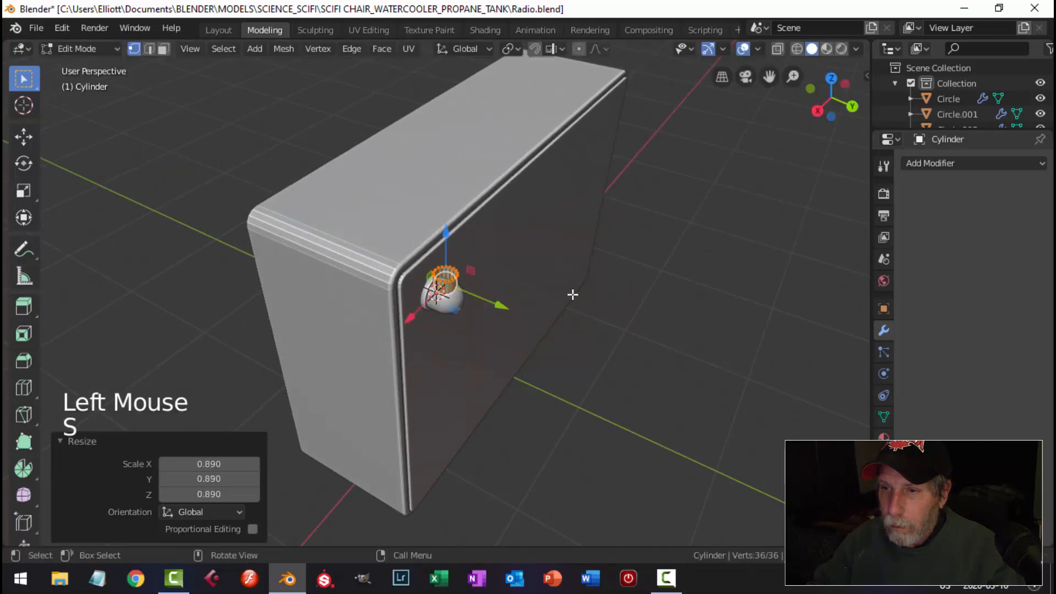
# Scale the cylinder's mesh by 1.046 in back orthographic view to fit it to the dome
pyautogui.moveTo(573, 295); pyautogui.dragTo(502, 310, button='middle')
pyautogui.scroll(6, 502, 297)
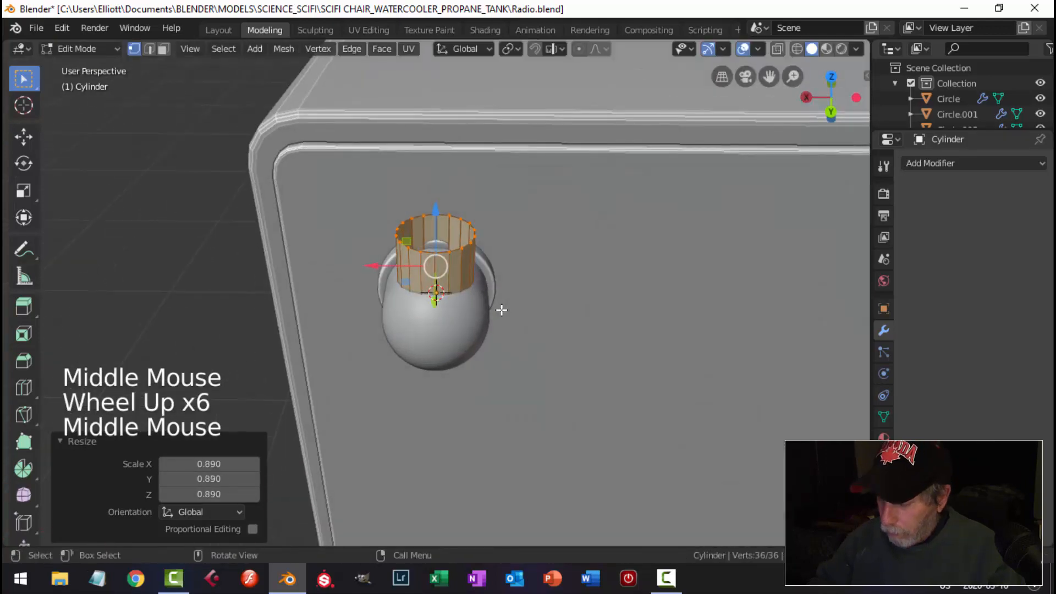
pyautogui.press('KP_1')
pyautogui.press('ctrl+KP_1')
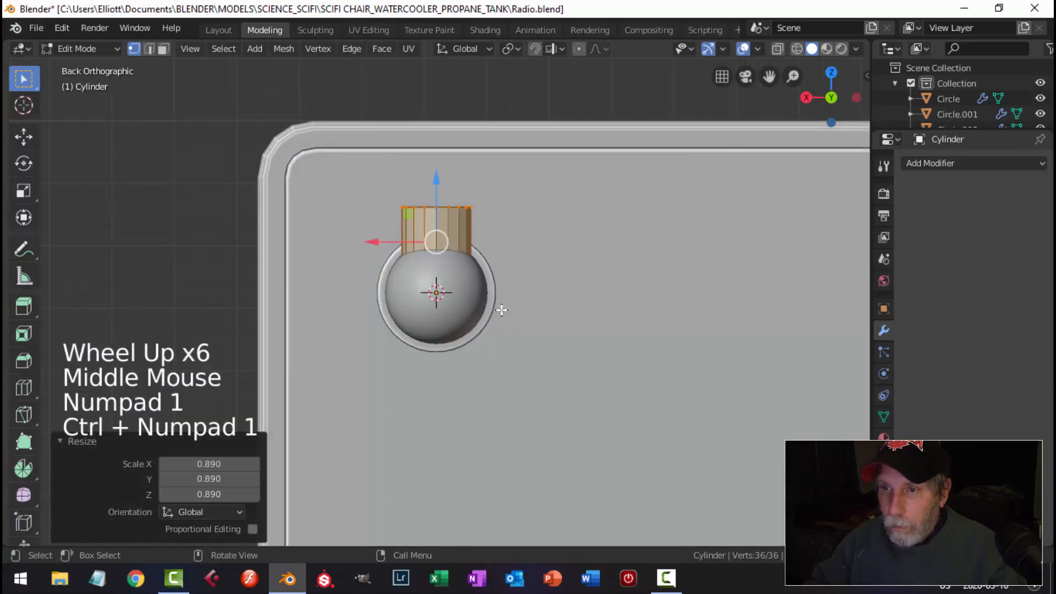
pyautogui.scroll(4, 501, 307)
pyautogui.press('s')
pyautogui.click(511, 275)
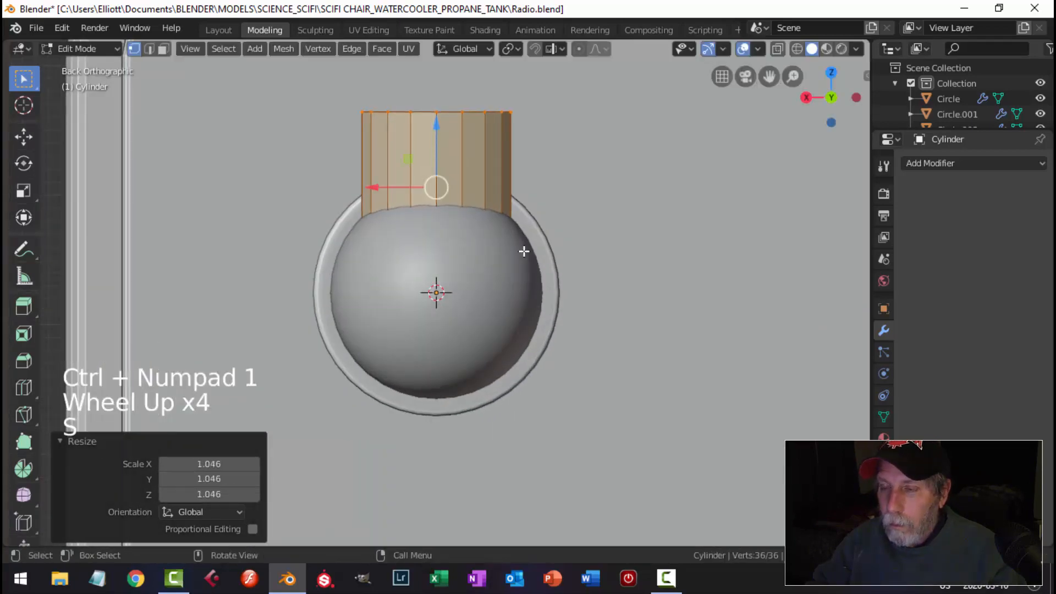
# Select the cylinder's top edge loop and raise it along Z well above the radio, forming a long antenna
pyautogui.scroll(-3, 523, 249)
pyautogui.hotkey('alt', 'a')
pyautogui.moveTo(523, 250); pyautogui.dragTo(484, 275, button='middle')
pyautogui.press('2')
pyautogui.keyDown('alt'); pyautogui.keyDown('shift'); pyautogui.click(487, 205); pyautogui.keyUp('shift'); pyautogui.keyUp('alt')
pyautogui.scroll(-5, 551, 275)
pyautogui.scroll(-4, 484, 275)
pyautogui.moveTo(439, 211); pyautogui.dragTo(468, 86)
# Scale the whole antenna mesh to about 0.93 with Z locked, making it slimmer
pyautogui.scroll(1, 525, 277)
pyautogui.press('a')
pyautogui.moveTo(524, 276); pyautogui.dragTo(525, 277, button='middle')
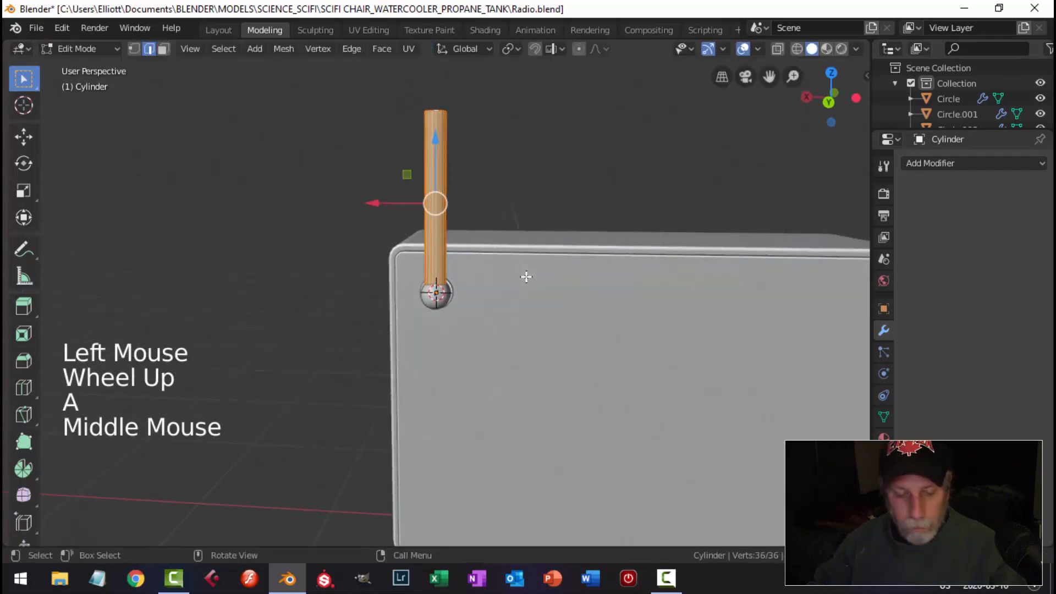
pyautogui.press('s')
pyautogui.hotkey('shift', 'z')
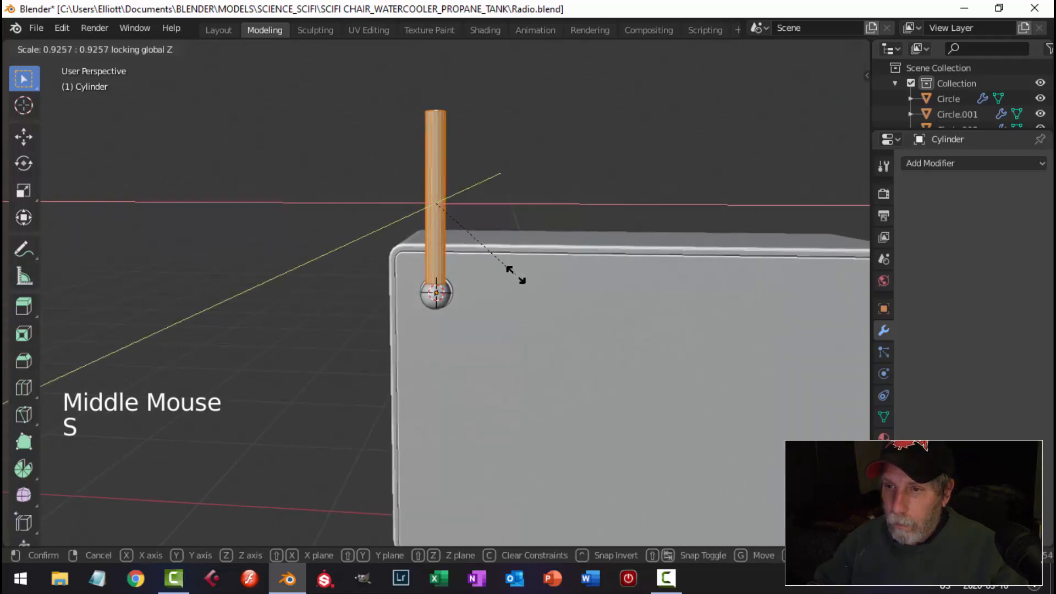
pyautogui.click(514, 274)
pyautogui.hotkey('alt', 'a')
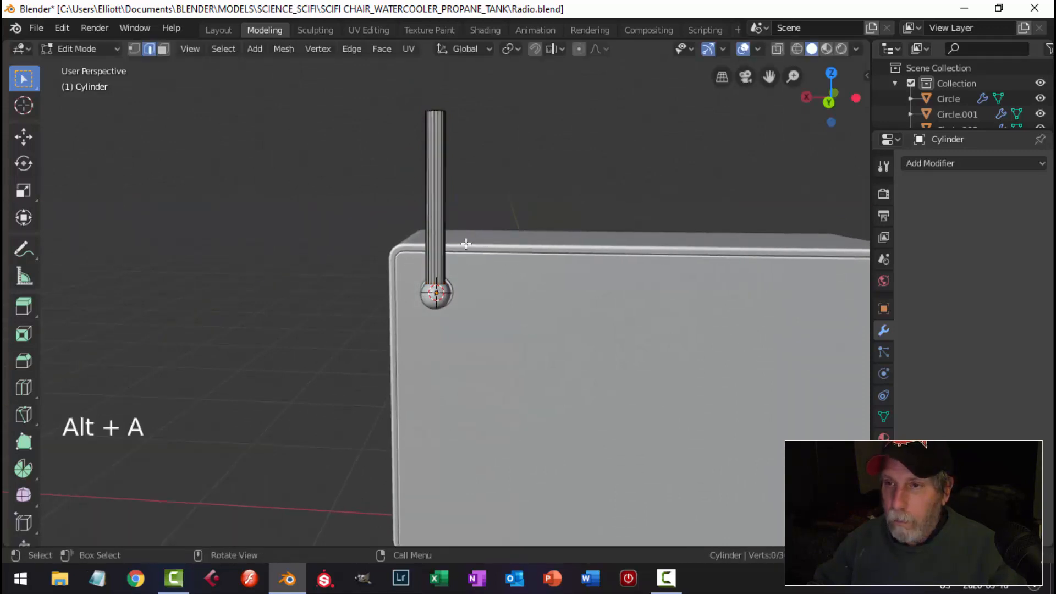
# Insert one loop cut in the antenna's lower part, near the radio's top edge, with a slide factor of 0.5
pyautogui.scroll(2, 466, 244)
pyautogui.scroll(-3, 464, 235)
pyautogui.keyDown('shift'); pyautogui.moveTo(465, 235); pyautogui.dragTo(448, 254, button='middle'); pyautogui.keyUp('shift')
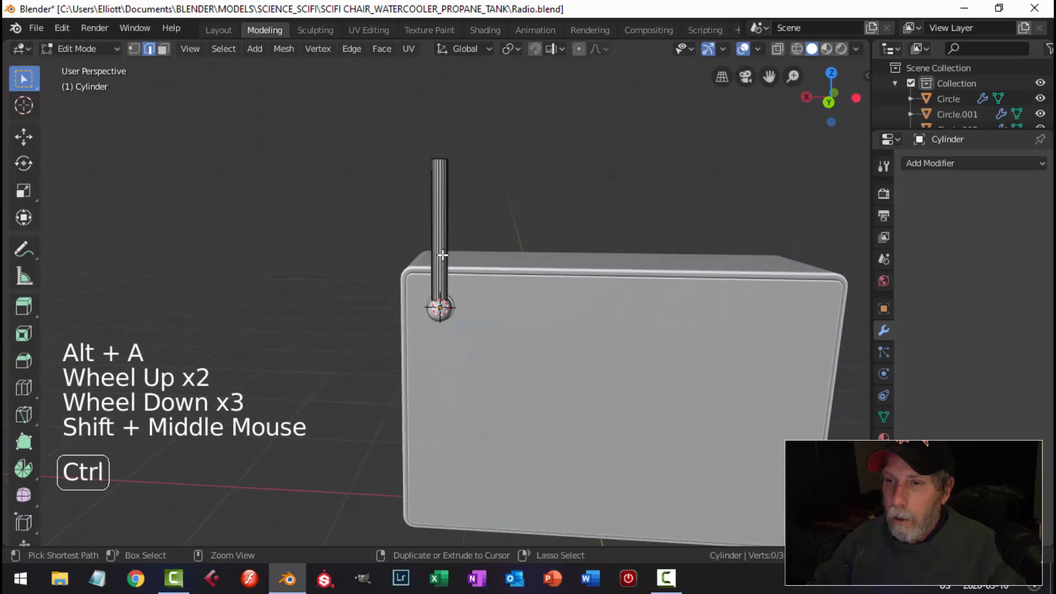
pyautogui.hotkey('ctrl', 'r')
pyautogui.click(442, 258)
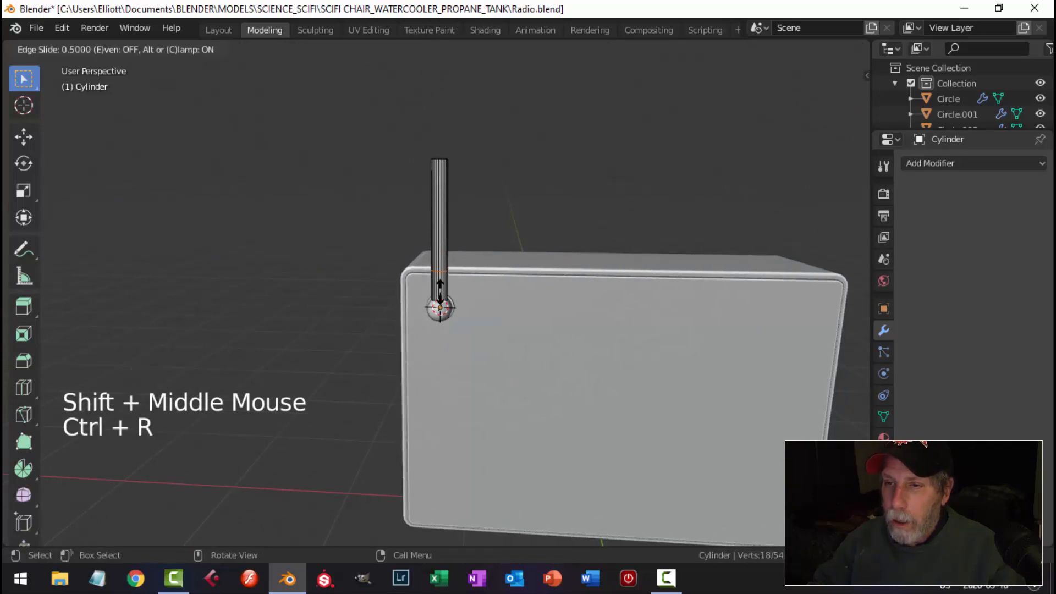
pyautogui.click(440, 288)
# Bevel the new edge loop by 0.0572 m with one segment, splitting it into two loops
pyautogui.scroll(6, 496, 278)
pyautogui.hotkey('ctrl', 'b')
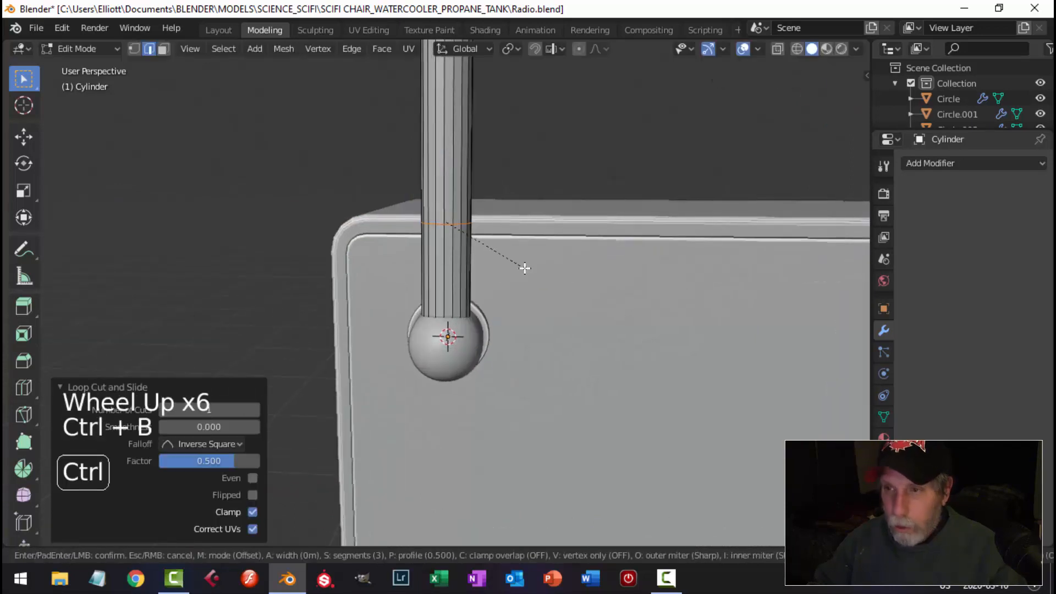
pyautogui.click(553, 280)
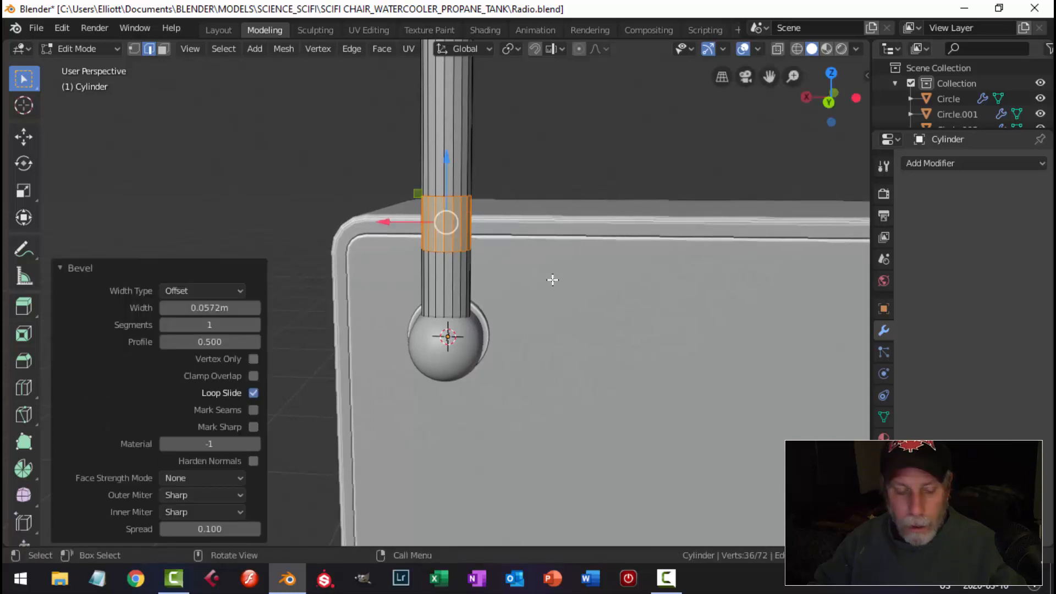
pyautogui.hotkey('alt', 'a')
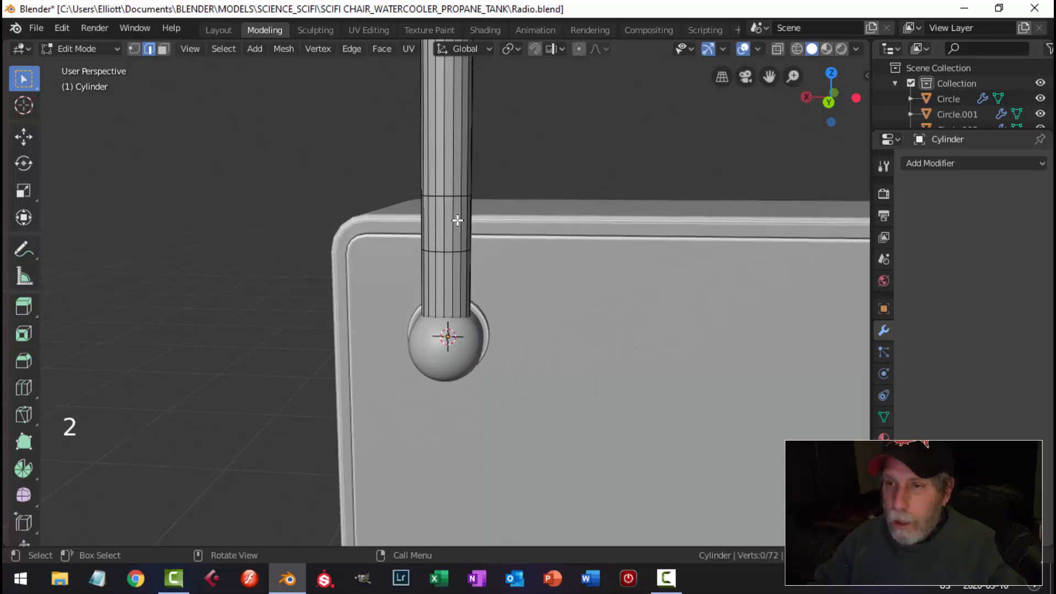
# Select the antenna's two lower edge loops and bevel them by 0.00197 m with one segment into narrow bands
pyautogui.keyDown('alt'); pyautogui.keyDown('shift'); pyautogui.click(448, 197); pyautogui.keyUp('shift'); pyautogui.keyUp('alt')
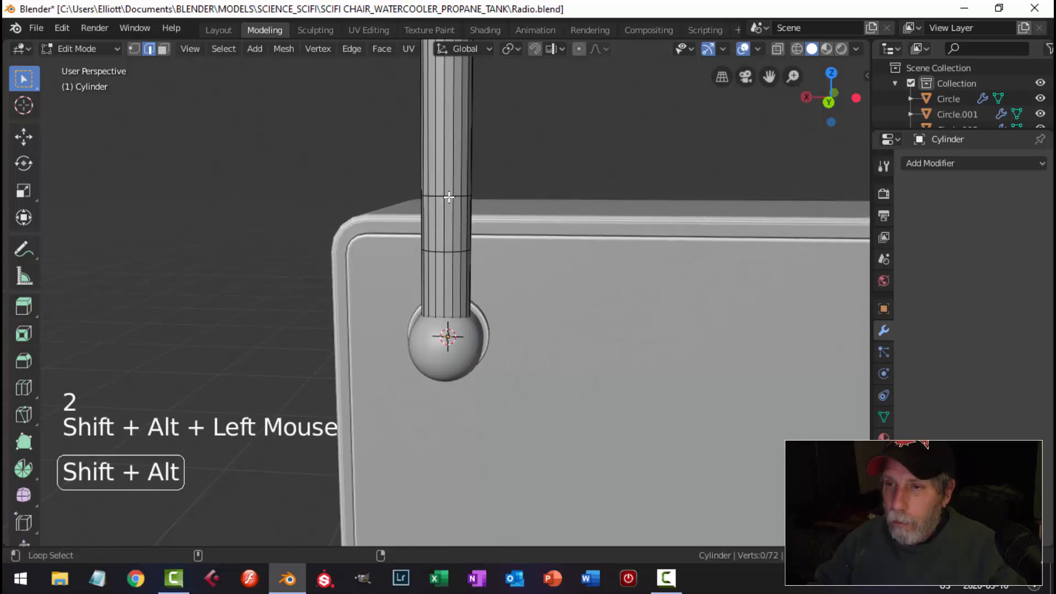
pyautogui.keyDown('alt'); pyautogui.keyDown('shift'); pyautogui.click(453, 250); pyautogui.keyUp('shift'); pyautogui.keyUp('alt')
pyautogui.hotkey('ctrl', 'z')
pyautogui.keyDown('alt'); pyautogui.keyDown('shift'); pyautogui.click(467, 252); pyautogui.keyUp('shift'); pyautogui.keyUp('alt')
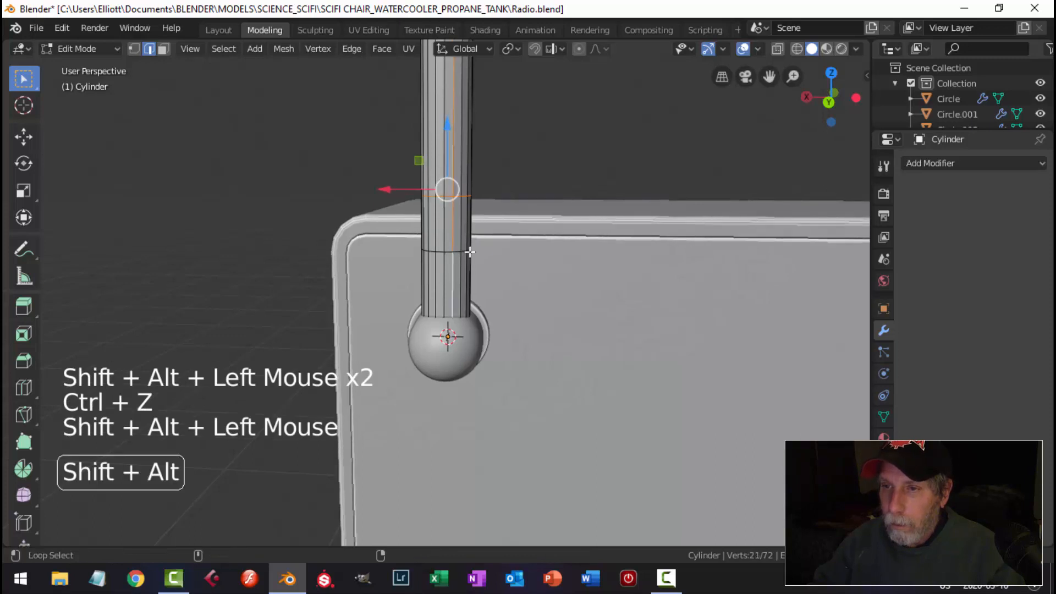
pyautogui.middleClick(470, 252)
pyautogui.scroll(2, 470, 252)
pyautogui.hotkey('ctrl', 'z')
pyautogui.keyDown('alt'); pyautogui.keyDown('shift'); pyautogui.click(492, 248); pyautogui.keyUp('shift'); pyautogui.keyUp('alt')
pyautogui.moveTo(531, 261)
pyautogui.keyDown('shift'); pyautogui.mouseDown(button='middle')
pyautogui.moveTo(534, 249)
pyautogui.moveTo(544, 266)
pyautogui.mouseUp(button='middle'); pyautogui.keyUp('shift')
pyautogui.scroll(1, 535, 251)
pyautogui.hotkey('ctrl', 'b')
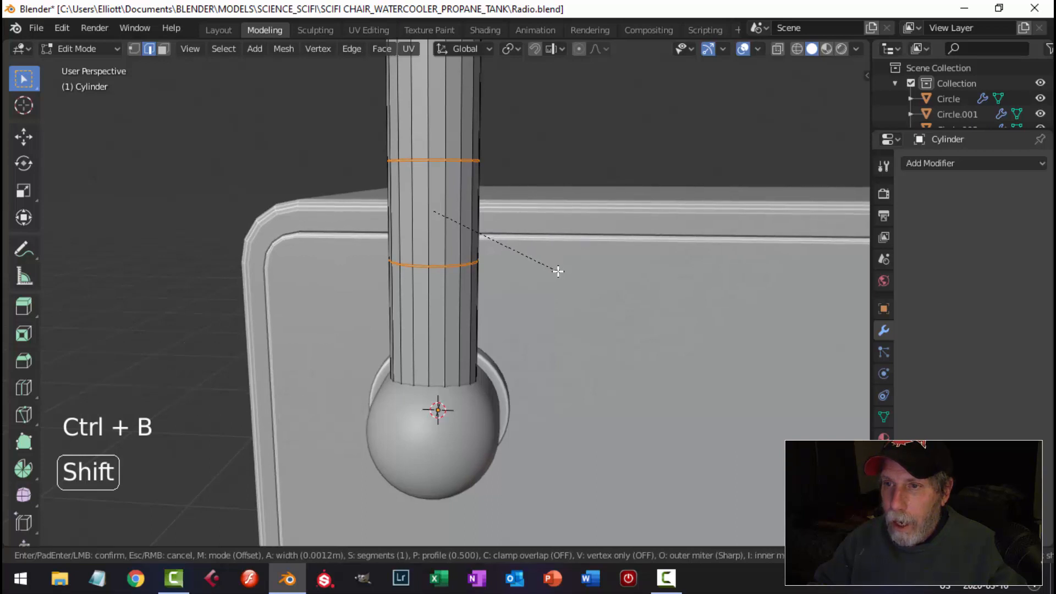
pyautogui.click(562, 277)
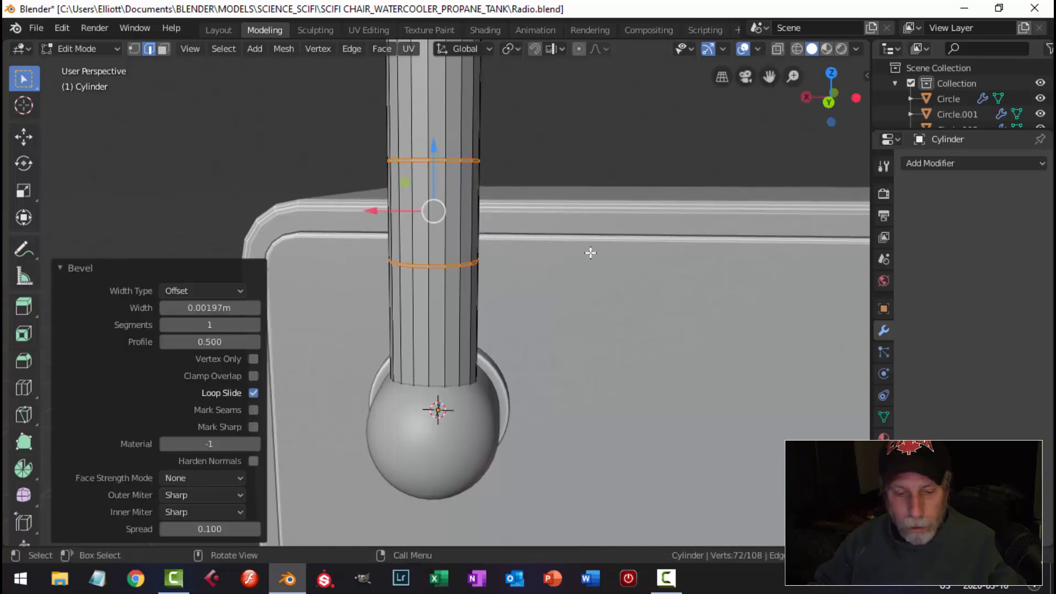
# Extrude the two narrow bands in place, shrink them inward about 0.004 m as grooves, and return to Object Mode
pyautogui.press('e')
pyautogui.hotkey('alt', 's')
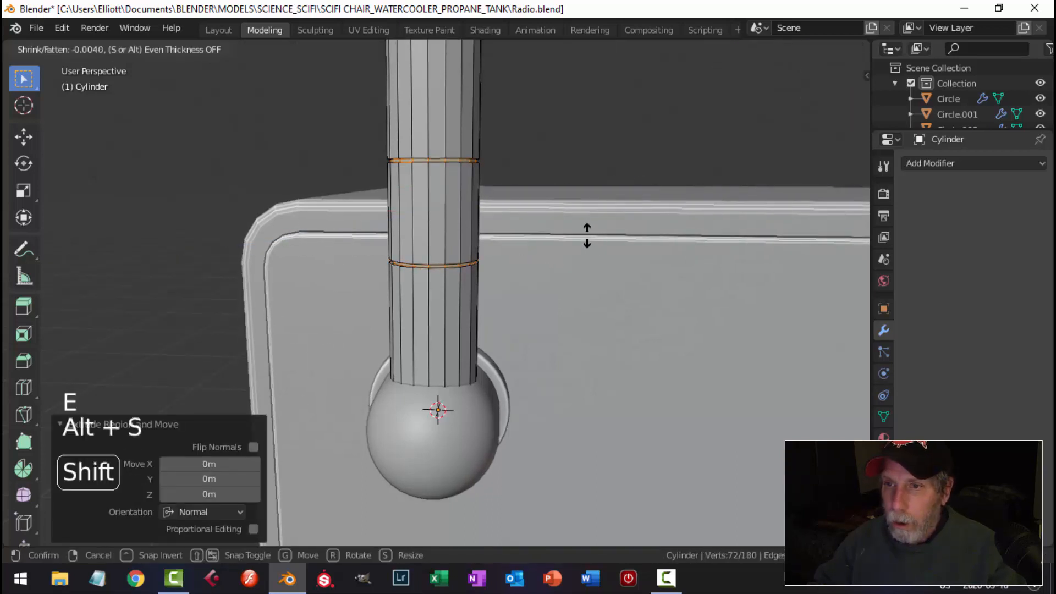
pyautogui.click(585, 231)
pyautogui.press('Tab')
# Add a level 2 subdivision to the antenna
pyautogui.scroll(-4, 558, 240)
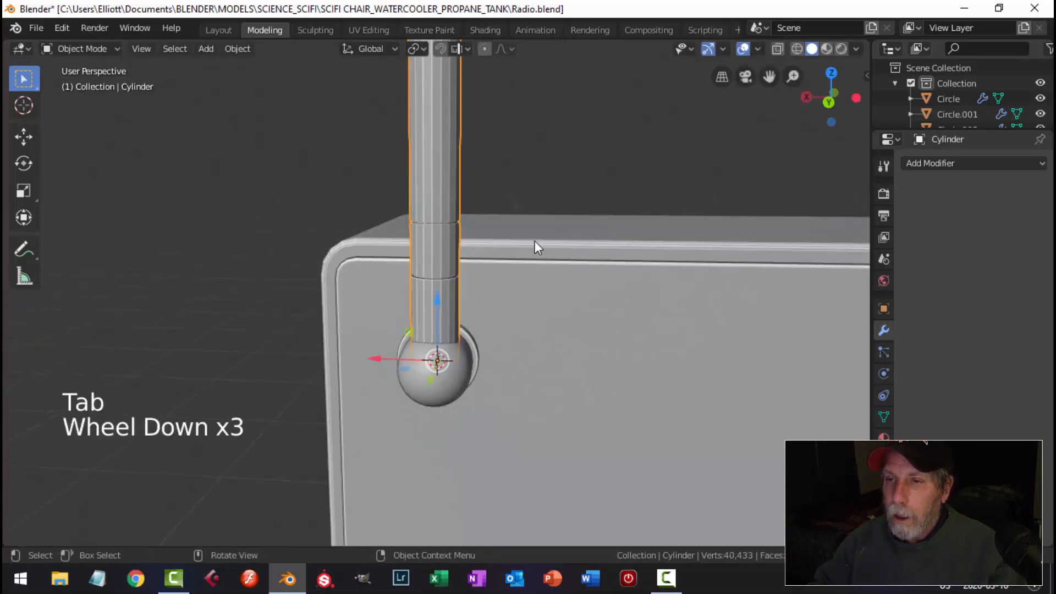
pyautogui.scroll(-2, 527, 240)
pyautogui.moveTo(527, 239); pyautogui.dragTo(514, 265, button='middle')
pyautogui.scroll(-3, 510, 249)
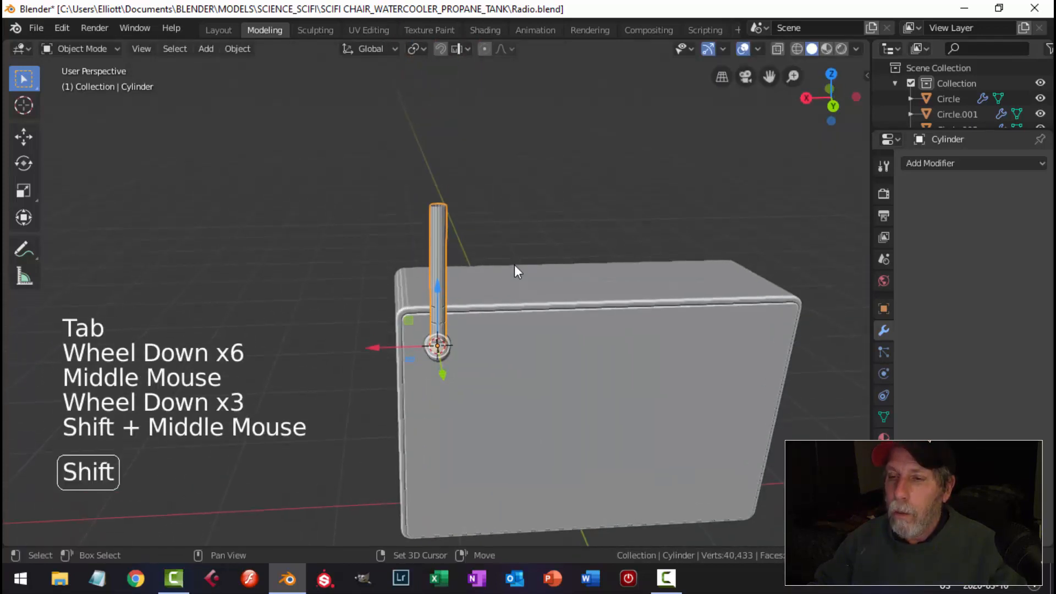
pyautogui.scroll(2, 496, 246)
pyautogui.hotkey('ctrl', '2')
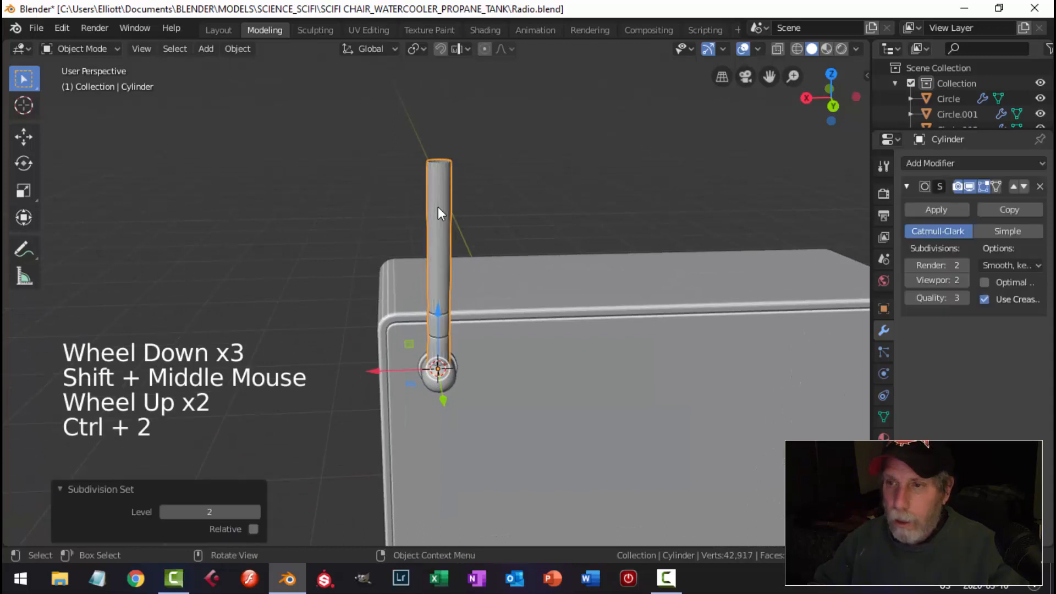
# Apply smooth shading to the antenna and deselect it
pyautogui.rightClick(438, 212)
pyautogui.click(438, 206)
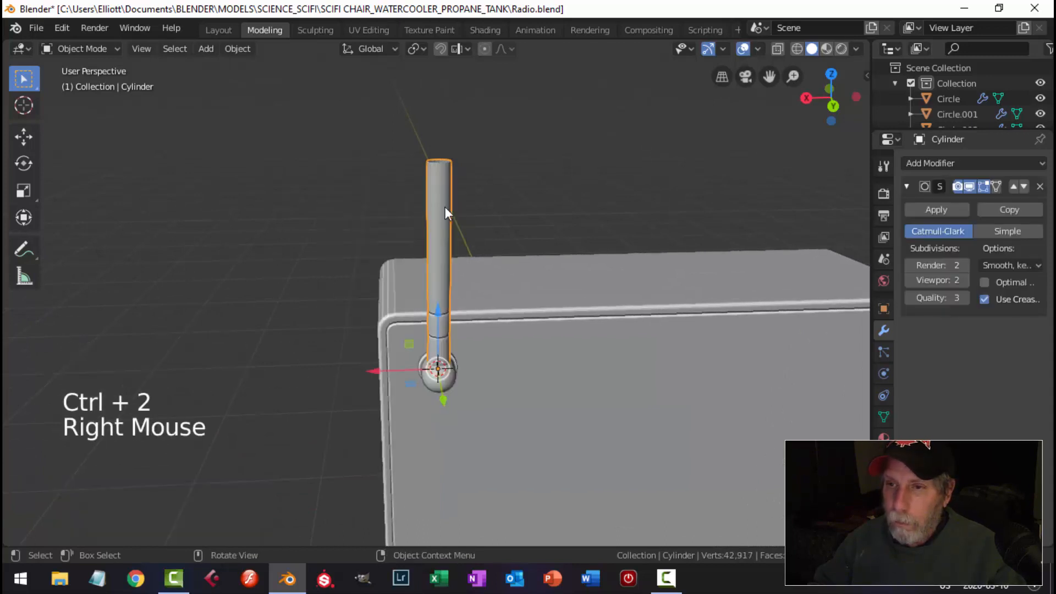
pyautogui.scroll(3, 480, 243)
pyautogui.hotkey('alt', 'a')
pyautogui.scroll(-3, 515, 274)
pyautogui.keyDown('shift'); pyautogui.moveTo(515, 274); pyautogui.dragTo(481, 278, button='middle'); pyautogui.keyUp('shift')
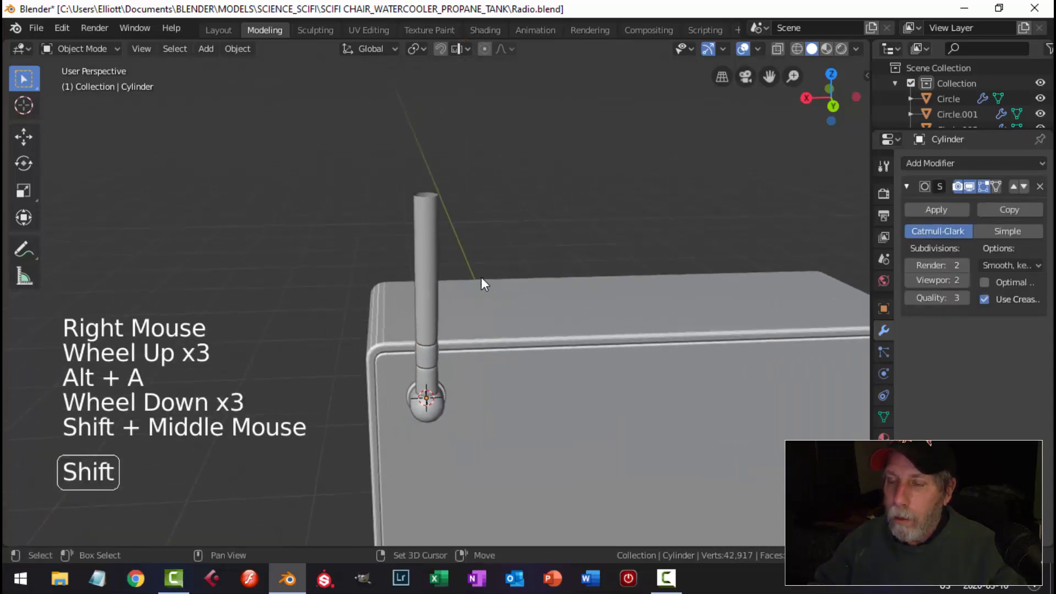
pyautogui.scroll(1, 480, 271)
pyautogui.scroll(-3, 450, 246)
# Edit the antenna mesh, extrude its open top edge loop in place and scale it inward to 0.783
pyautogui.click(432, 251)
pyautogui.press('Tab')
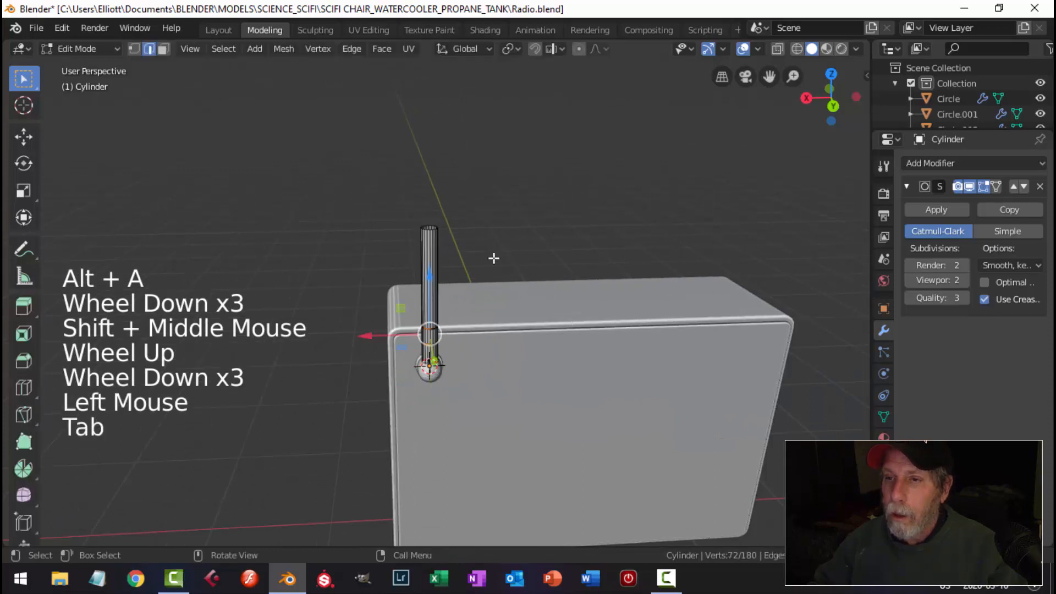
pyautogui.scroll(4, 493, 257)
pyautogui.hotkey('alt', 'a')
pyautogui.keyDown('shift'); pyautogui.moveTo(463, 209); pyautogui.dragTo(495, 302, button='middle'); pyautogui.keyUp('shift')
pyautogui.scroll(1, 483, 290)
pyautogui.scroll(3, 486, 239)
pyautogui.keyDown('alt'); pyautogui.keyDown('shift'); pyautogui.click(462, 215); pyautogui.keyUp('shift'); pyautogui.keyUp('alt')
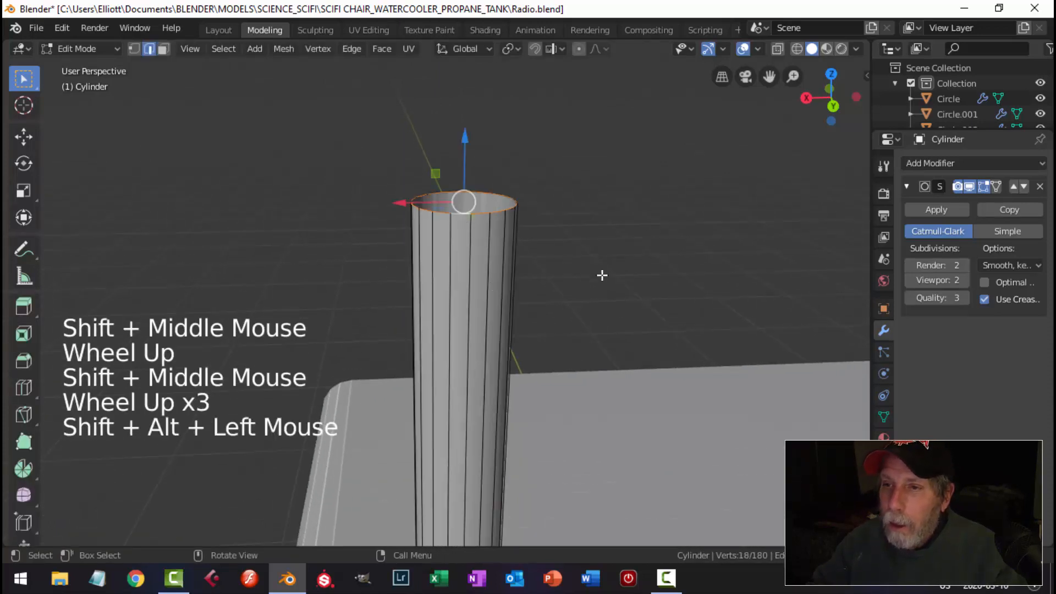
pyautogui.press('e')
pyautogui.press('s')
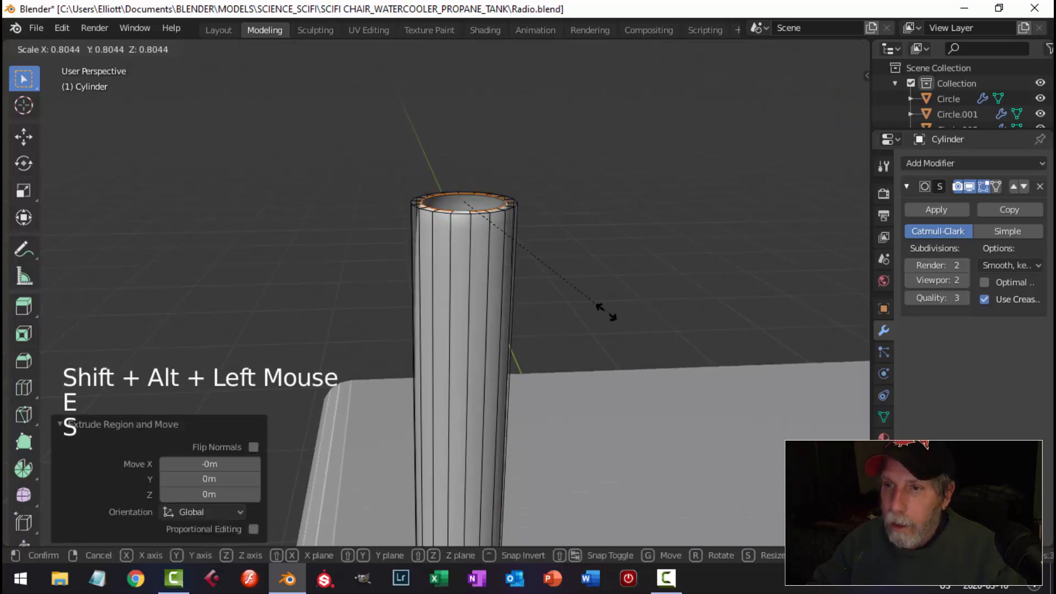
pyautogui.click(600, 311)
# Extrude the inner top loop and raise it by 0.694 m plus 0.088 m along Z as a second antenna section
pyautogui.scroll(-4, 605, 316)
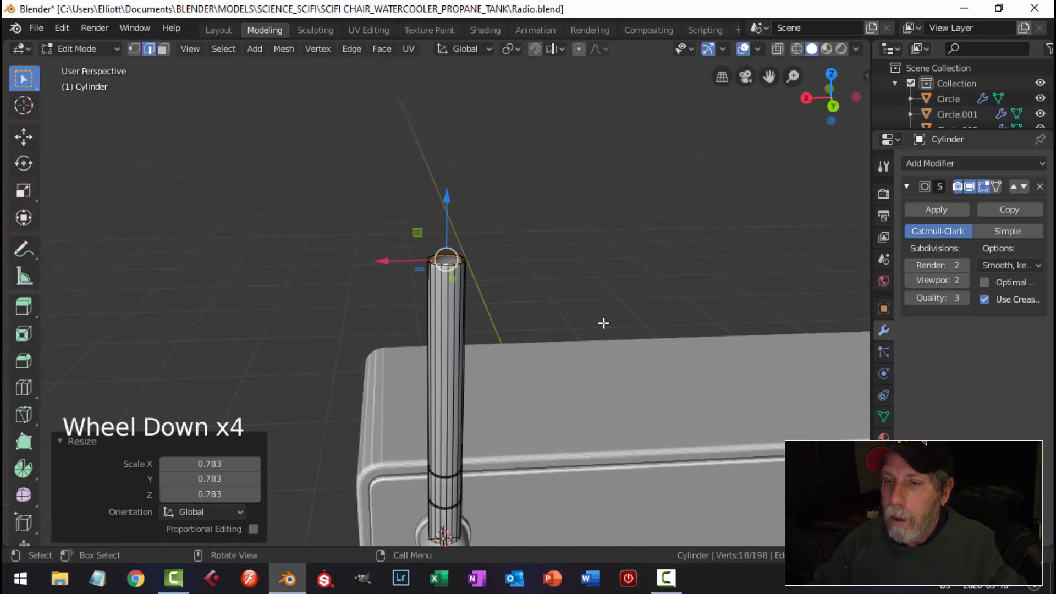
pyautogui.press('e')
pyautogui.scroll(-3, 592, 309)
pyautogui.moveTo(443, 230); pyautogui.dragTo(438, 76)
pyautogui.scroll(-4, 568, 285)
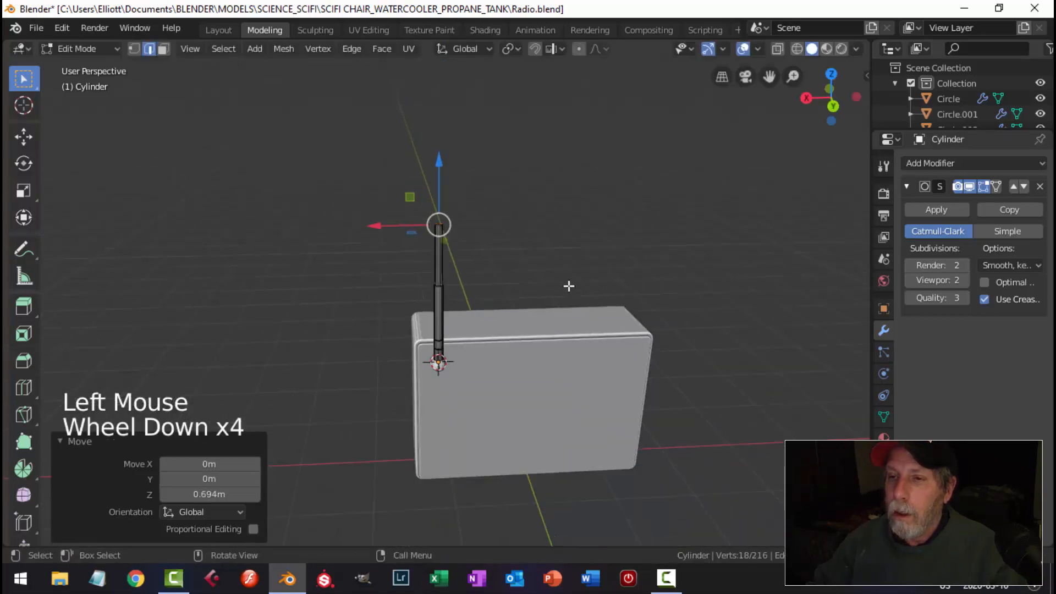
pyautogui.moveTo(568, 286); pyautogui.dragTo(462, 267, button='middle')
pyautogui.moveTo(417, 154); pyautogui.dragTo(418, 144)
# Extrude the second section's top edge loop in place and scale it inward to 0.841
pyautogui.keyDown('shift'); pyautogui.moveTo(469, 198); pyautogui.dragTo(478, 297, button='middle'); pyautogui.keyUp('shift')
pyautogui.moveTo(478, 297); pyautogui.dragTo(556, 324, button='middle')
pyautogui.scroll(6, 497, 330)
pyautogui.scroll(2, 523, 285)
pyautogui.scroll(2, 556, 324)
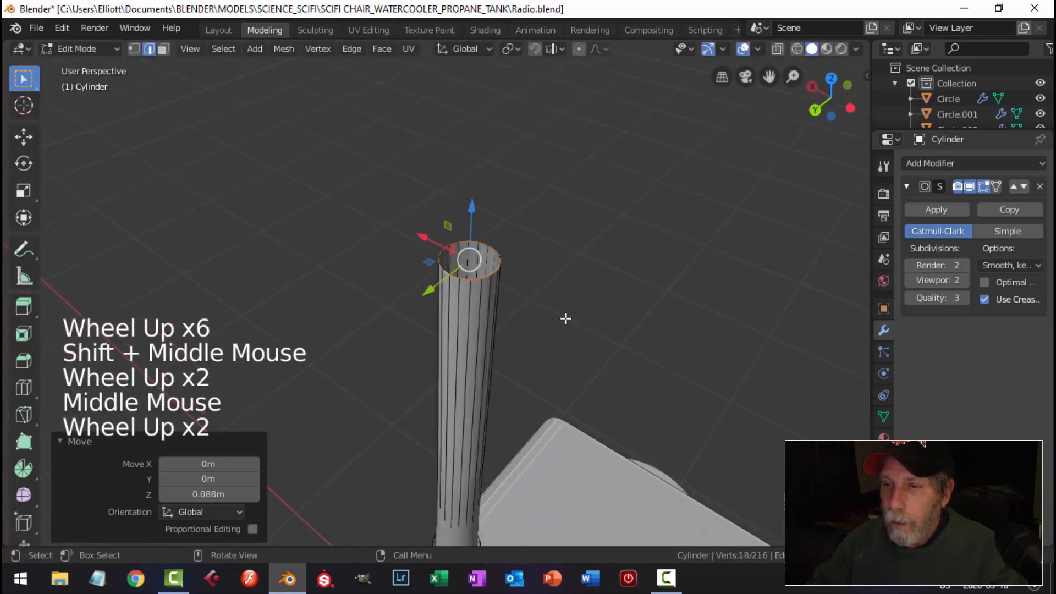
pyautogui.press('e')
pyautogui.press('s')
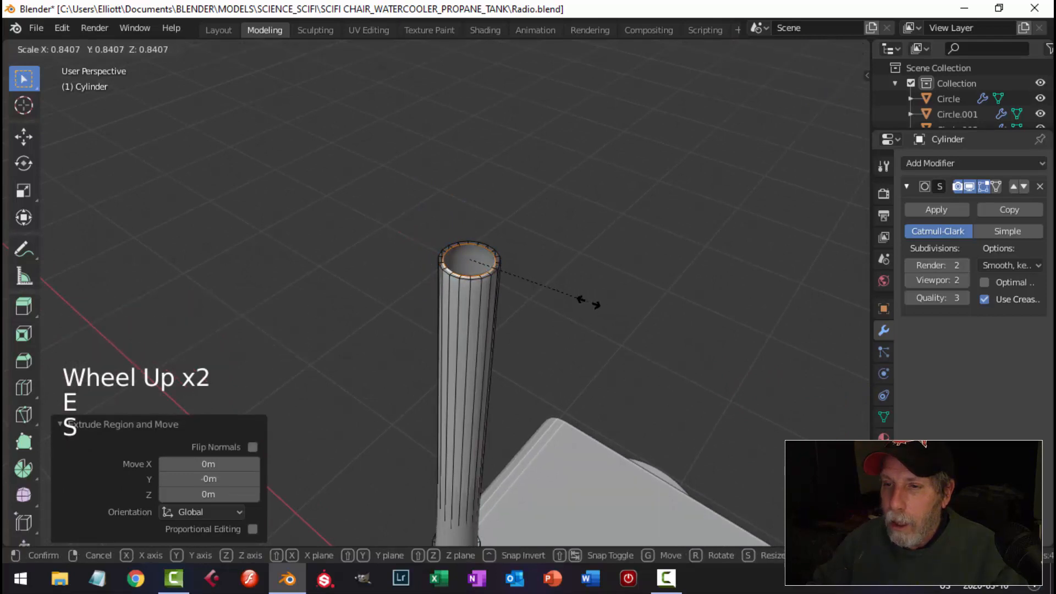
pyautogui.click(589, 301)
# Extrude the narrowed loop straight up along Z to form the antenna's third section
pyautogui.scroll(-4, 577, 378)
pyautogui.moveTo(594, 378); pyautogui.dragTo(577, 358, button='middle')
pyautogui.scroll(-3, 569, 361)
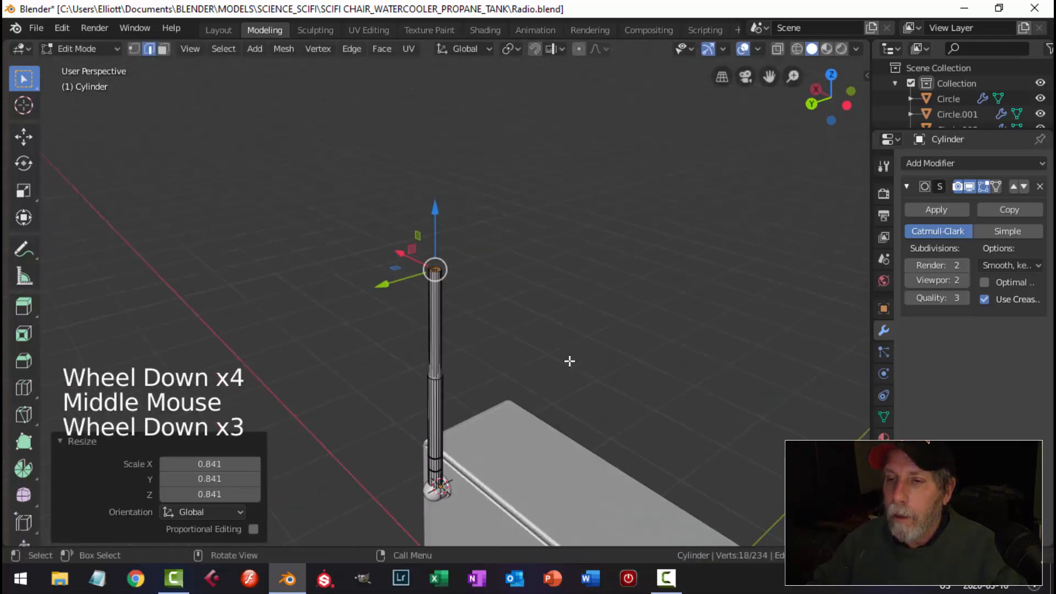
pyautogui.press('e')
pyautogui.moveTo(436, 214); pyautogui.dragTo(435, 153)
# Extrude the third section's top edge loop in place and scale it inward to 0.831
pyautogui.scroll(4, 512, 176)
pyautogui.keyDown('shift'); pyautogui.moveTo(512, 176); pyautogui.dragTo(576, 346, button='middle'); pyautogui.keyUp('shift')
pyautogui.scroll(3, 560, 365)
pyautogui.press('e')
pyautogui.press('s')
pyautogui.click(566, 355)
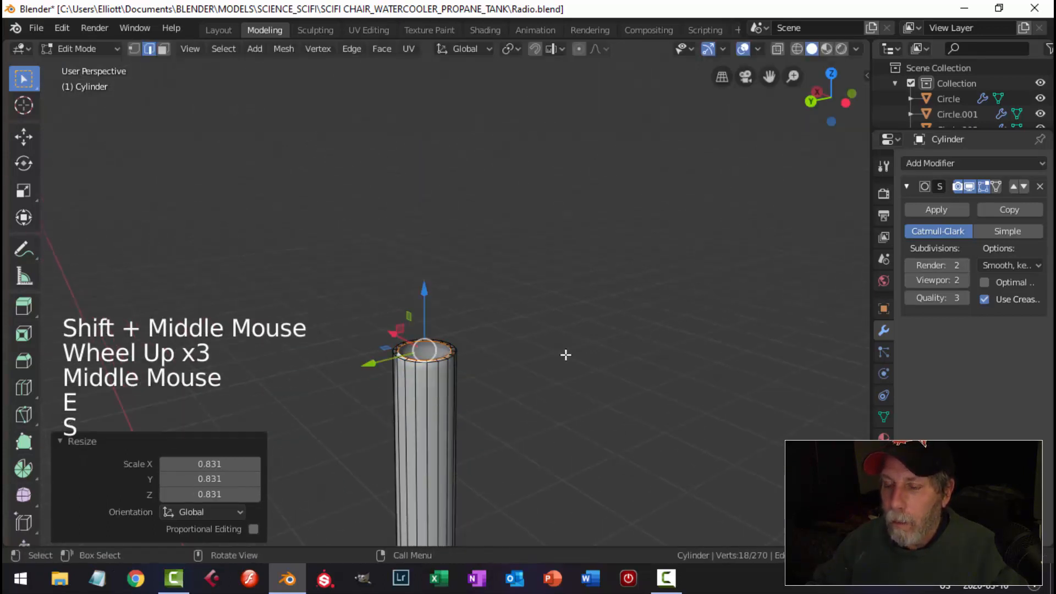
# Extrude the inner loop and raise it 0.321 m along Z as the antenna's thin top section
pyautogui.scroll(-4, 566, 355)
pyautogui.press('e')
pyautogui.moveTo(434, 248); pyautogui.dragTo(443, 153)
pyautogui.scroll(-3, 502, 346)
pyautogui.keyDown('shift'); pyautogui.moveTo(503, 347); pyautogui.dragTo(490, 372, button='middle'); pyautogui.keyUp('shift')
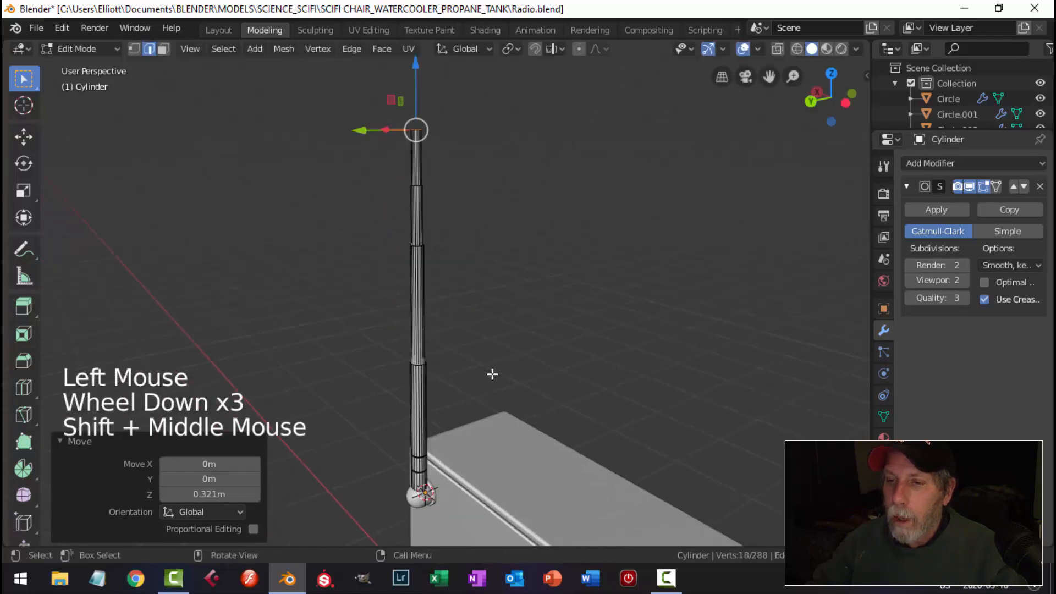
# Add an edge loop just below the antenna's lower groove with a slide factor of -0.927
pyautogui.scroll(2, 492, 434)
pyautogui.keyDown('shift'); pyautogui.moveTo(492, 435); pyautogui.dragTo(533, 316, button='middle'); pyautogui.keyUp('shift')
pyautogui.scroll(6, 526, 383)
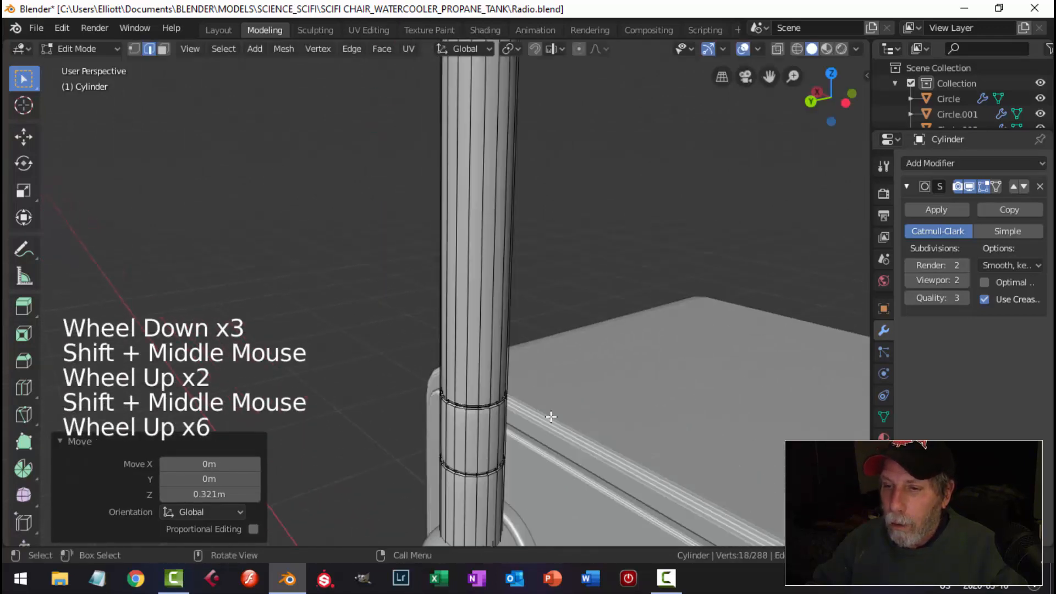
pyautogui.keyDown('shift'); pyautogui.moveTo(526, 384); pyautogui.dragTo(519, 318, button='middle'); pyautogui.keyUp('shift')
pyautogui.hotkey('ctrl', 'r')
pyautogui.click(465, 377)
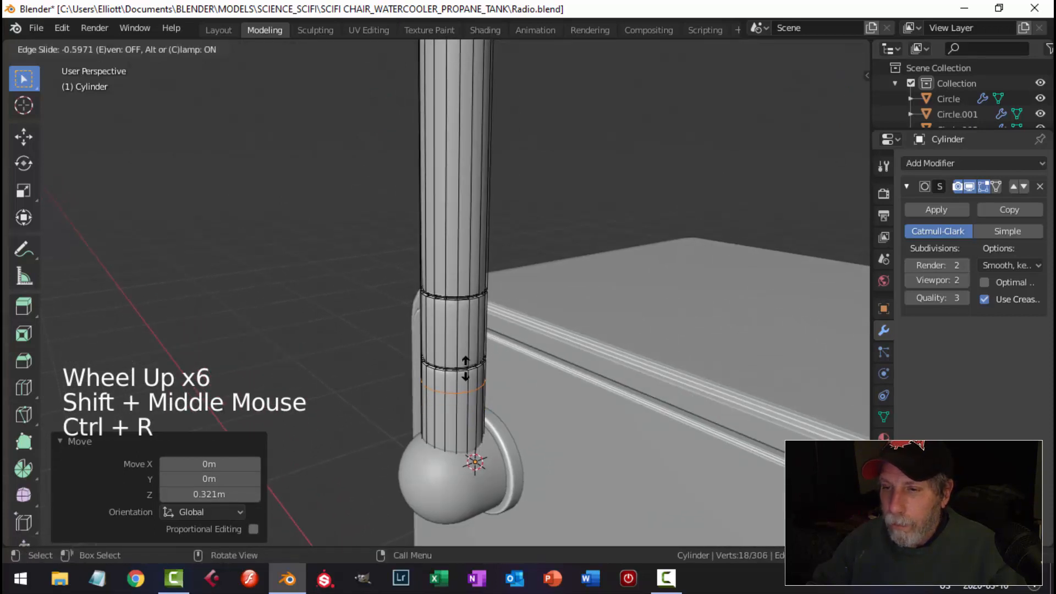
pyautogui.click(472, 352)
# Add two edge loops between the grooves, one near each groove, with slide factors -0.911 and 0.859
pyautogui.hotkey('ctrl', 'r')
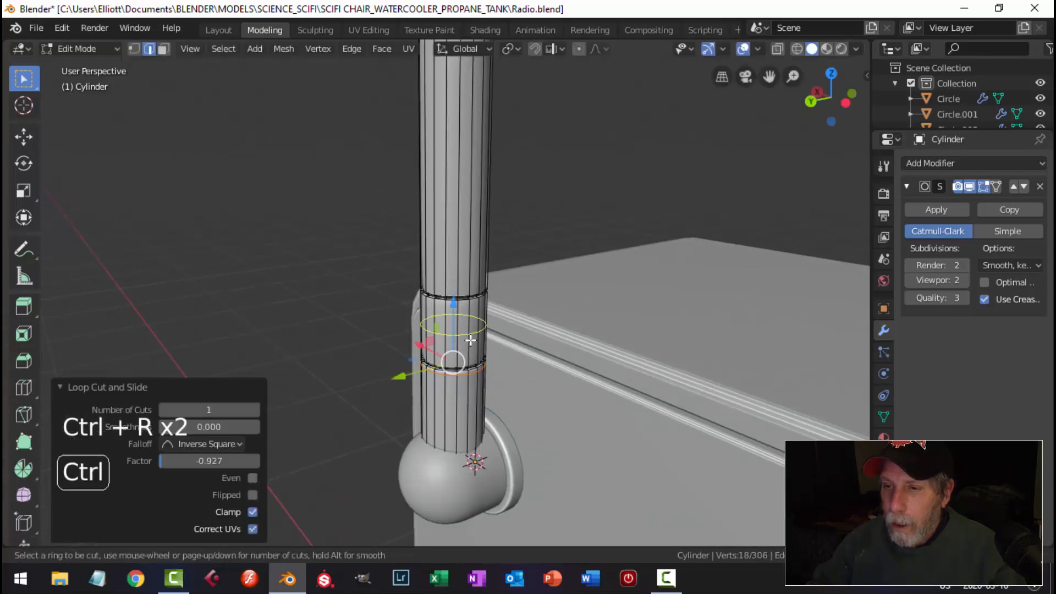
pyautogui.click(472, 358)
pyautogui.click(470, 366)
pyautogui.hotkey('ctrl', 'r')
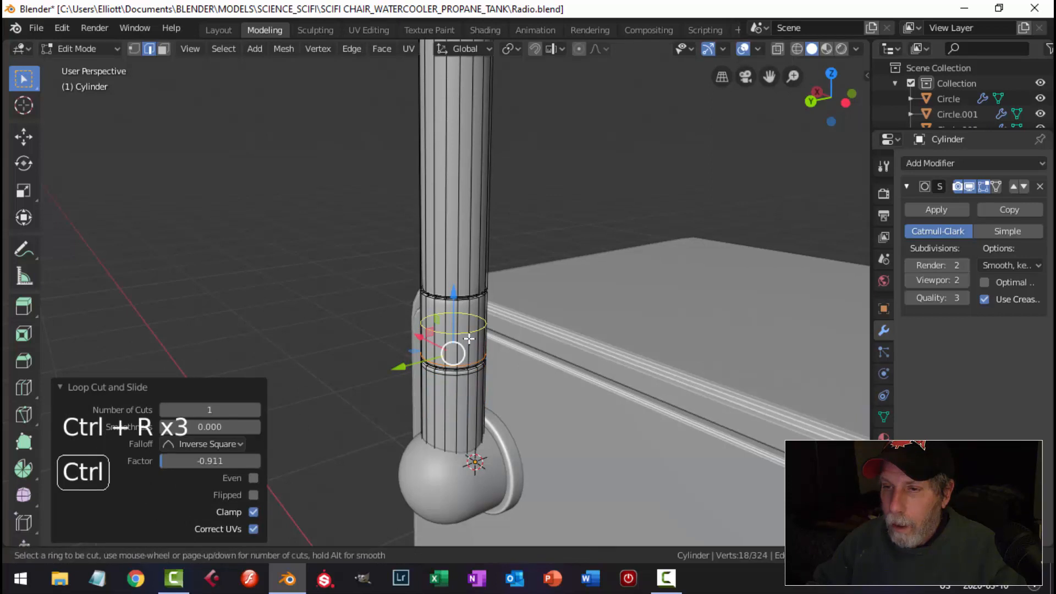
pyautogui.click(467, 316)
pyautogui.click(467, 311)
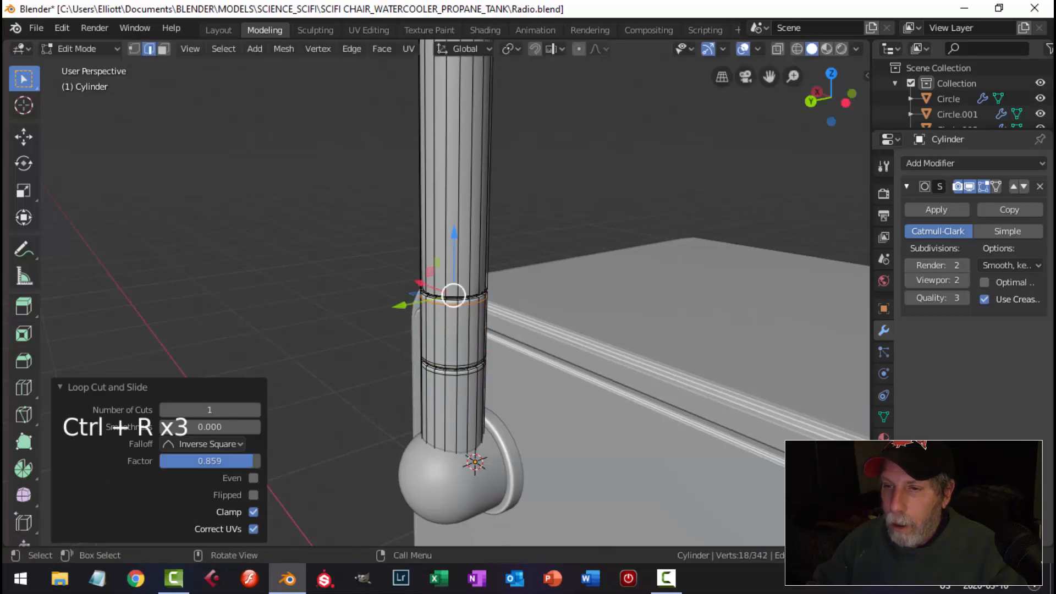
# Save the radio file and deselect the antenna's geometry
pyautogui.hotkey('ctrl', 's')
pyautogui.scroll(-3, 525, 301)
pyautogui.hotkey('alt', 'a')
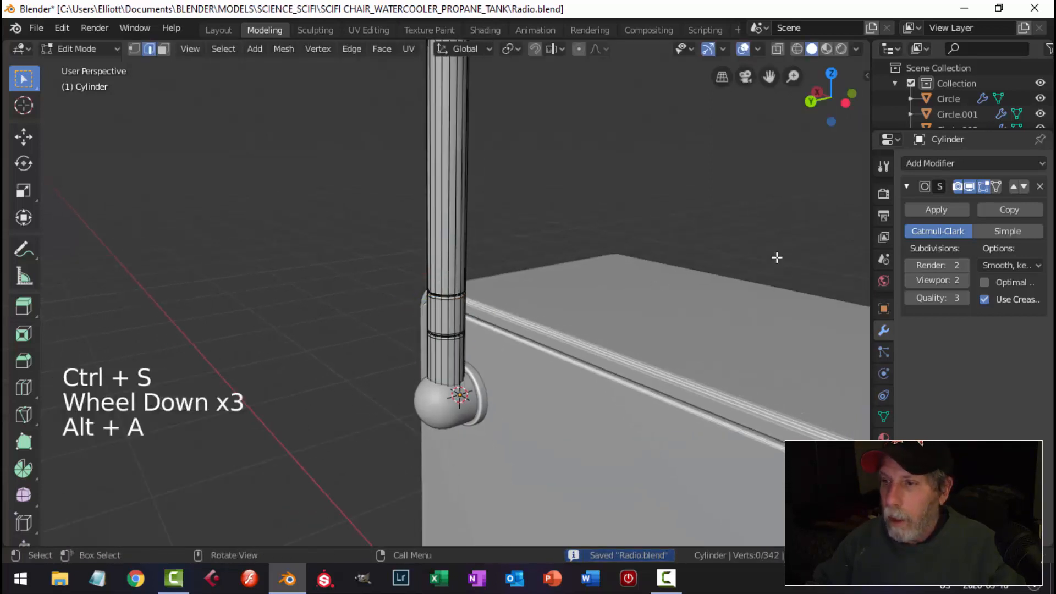
# Set the render engine to Cycles with GPU Compute as the device
pyautogui.click(884, 195)
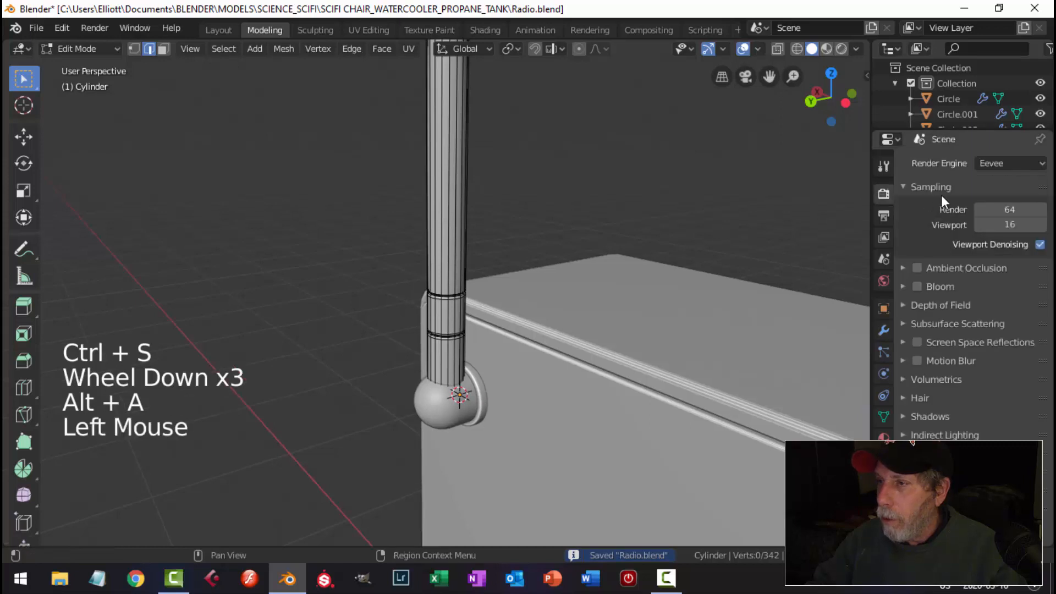
pyautogui.click(1017, 167)
pyautogui.click(976, 213)
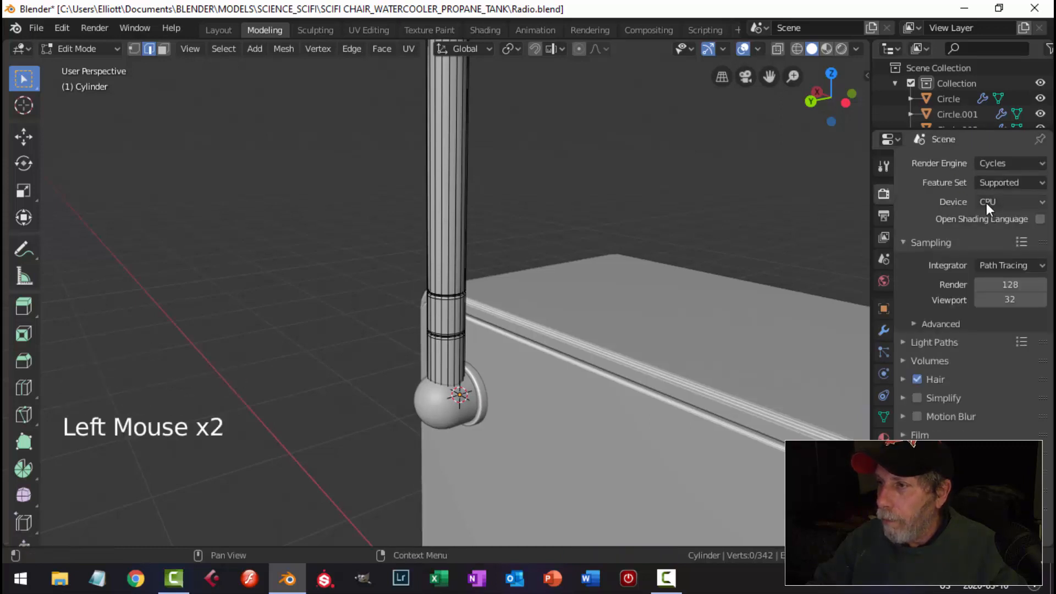
pyautogui.moveTo(986, 203)
pyautogui.mouseDown()
pyautogui.moveTo(972, 226)
pyautogui.moveTo(985, 235)
pyautogui.mouseUp()
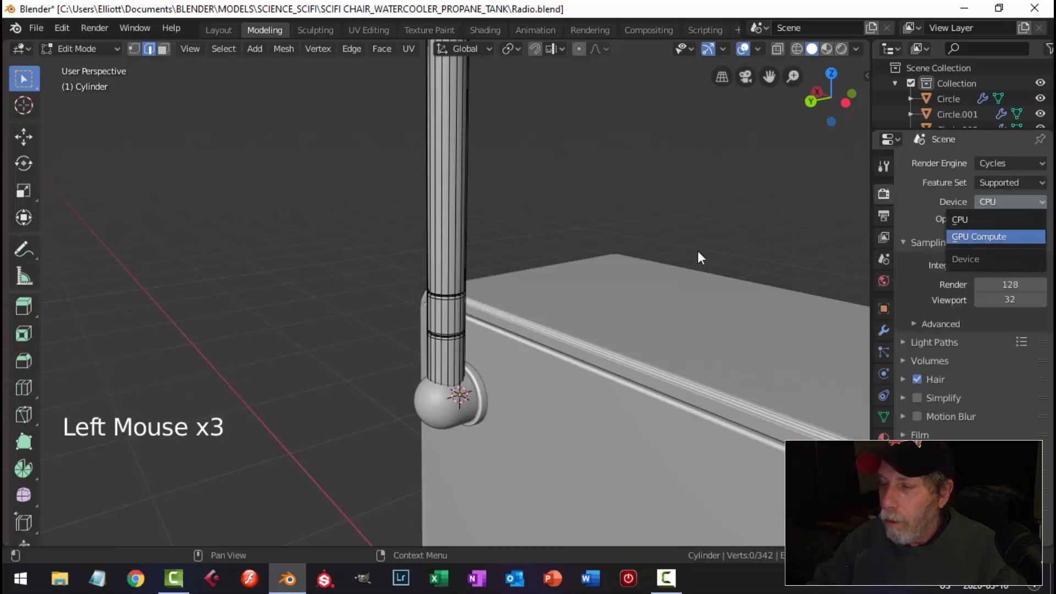
# Add edge loops just above the upper groove and just below the first section's top rim, with slide factors 0.991 and -0.984
pyautogui.hotkey('ctrl', 'r')
pyautogui.click(466, 220)
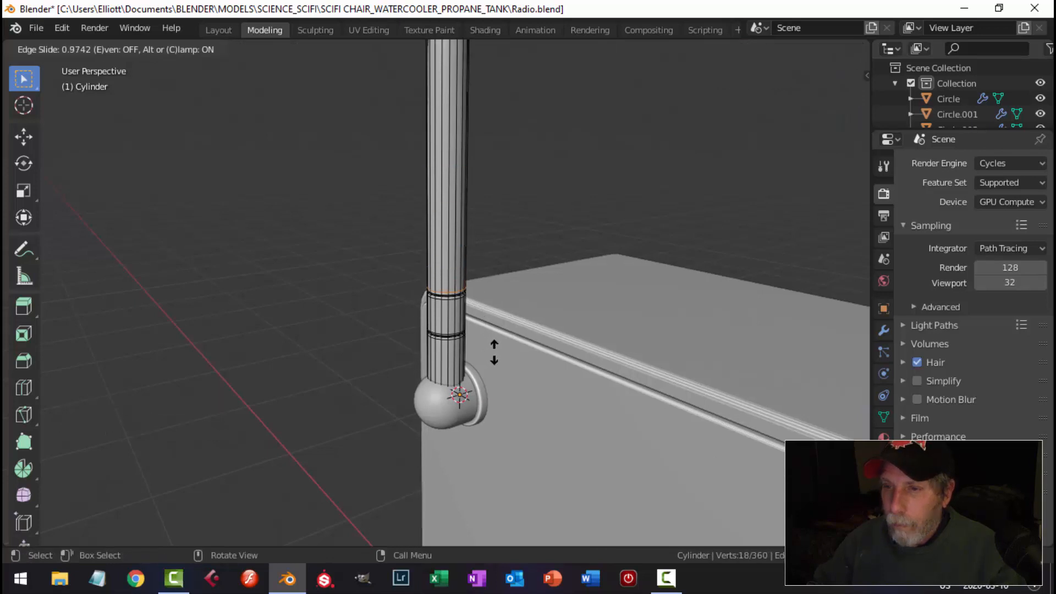
pyautogui.click(494, 352)
pyautogui.scroll(2, 533, 240)
pyautogui.scroll(-5, 538, 231)
pyautogui.keyDown('shift'); pyautogui.moveTo(538, 231); pyautogui.dragTo(496, 306, button='middle'); pyautogui.keyUp('shift')
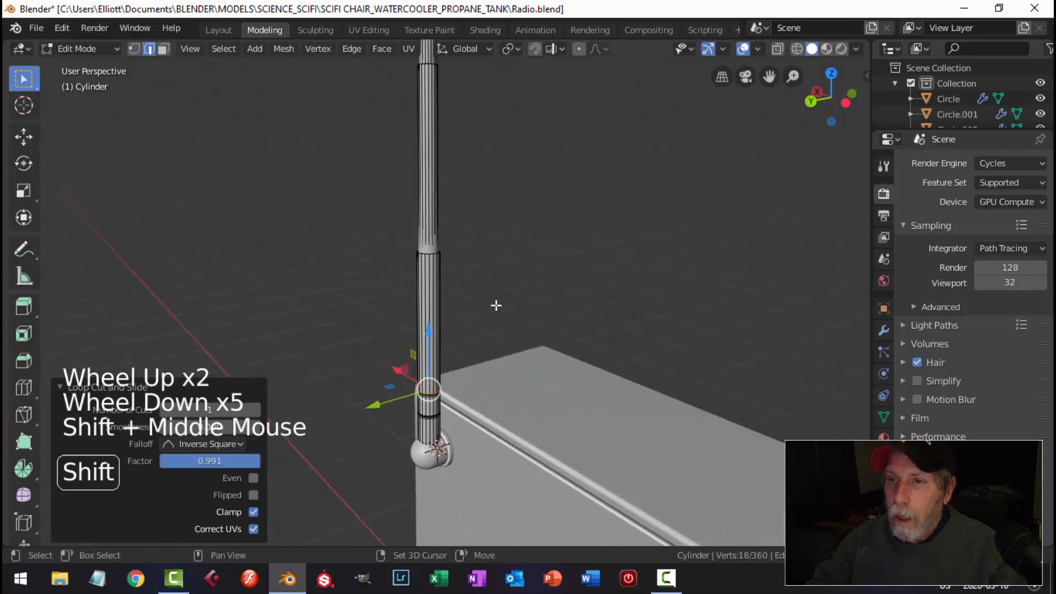
pyautogui.scroll(4, 448, 280)
pyautogui.hotkey('ctrl', 'r')
pyautogui.click(448, 275)
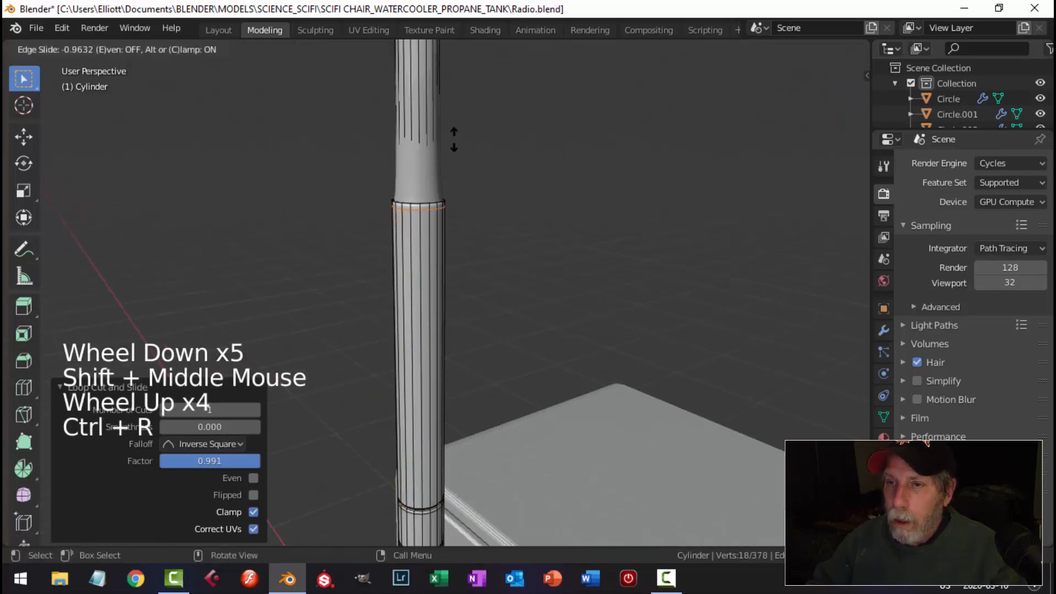
pyautogui.click(454, 137)
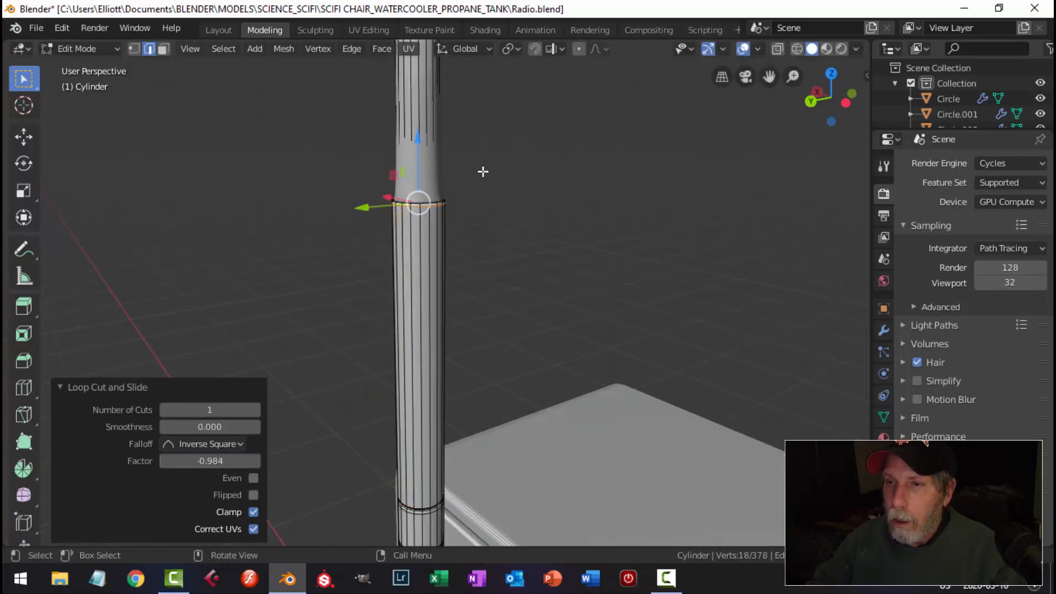
# Add edge loops at the lower and upper ends of the second antenna section, with slide factors 0.975 and -0.982
pyautogui.scroll(-4, 445, 177)
pyautogui.hotkey('ctrl', 'r')
pyautogui.click(437, 165)
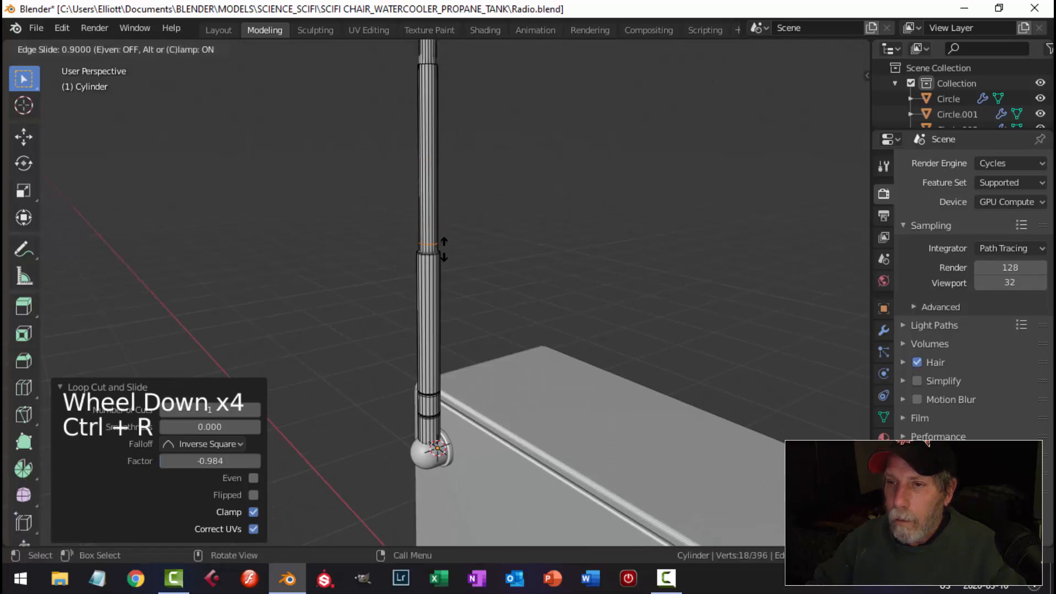
pyautogui.click(446, 256)
pyautogui.keyDown('shift'); pyautogui.moveTo(468, 210); pyautogui.dragTo(476, 299, button='middle'); pyautogui.keyUp('shift')
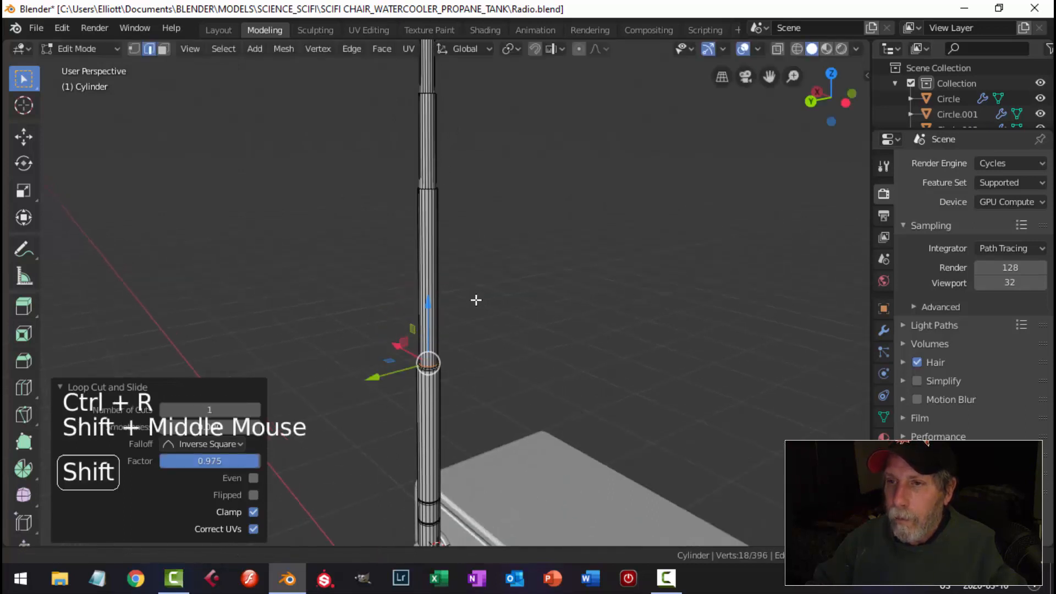
pyautogui.scroll(2, 431, 226)
pyautogui.hotkey('ctrl', 'r')
pyautogui.click(430, 224)
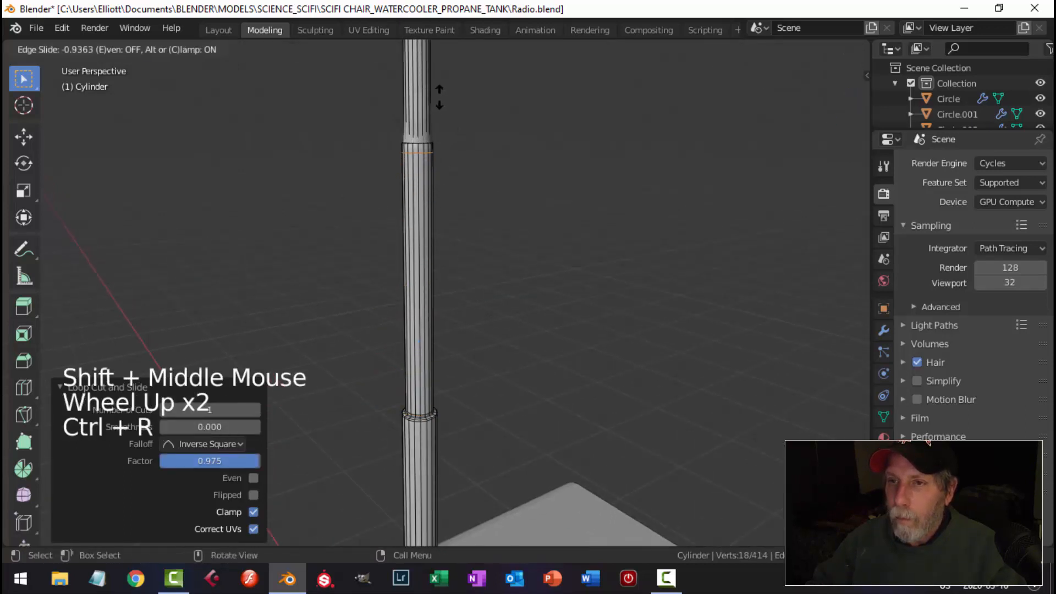
pyautogui.click(437, 96)
# Add edge loops at the lower and upper ends of the third antenna section, with slide factors 0.978 and -0.957
pyautogui.keyDown('shift'); pyautogui.moveTo(440, 100); pyautogui.dragTo(498, 337, button='middle'); pyautogui.keyUp('shift')
pyautogui.hotkey('ctrl', 'r')
pyautogui.click(431, 175)
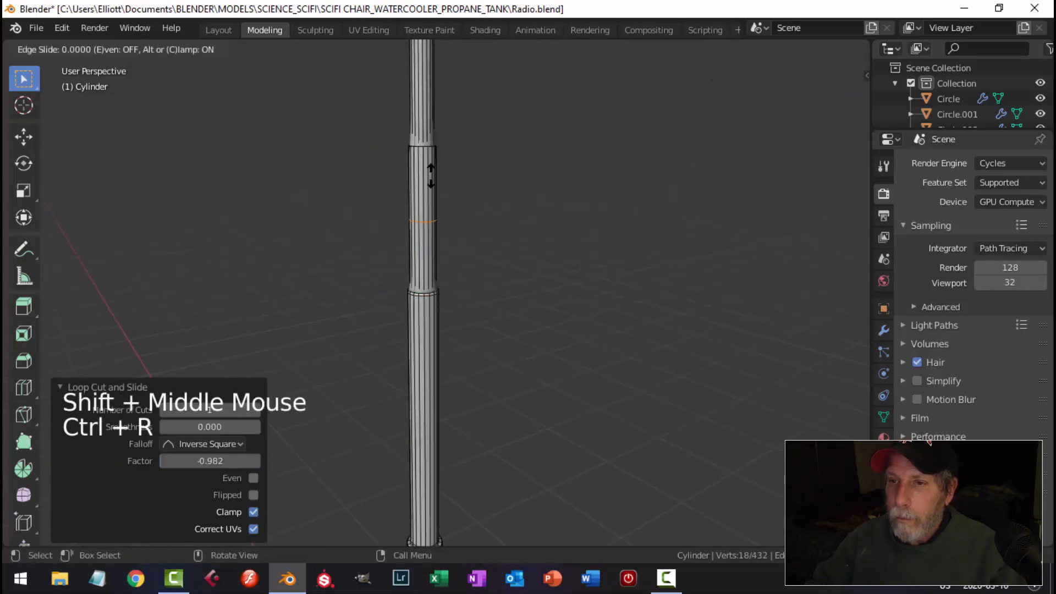
pyautogui.click(424, 247)
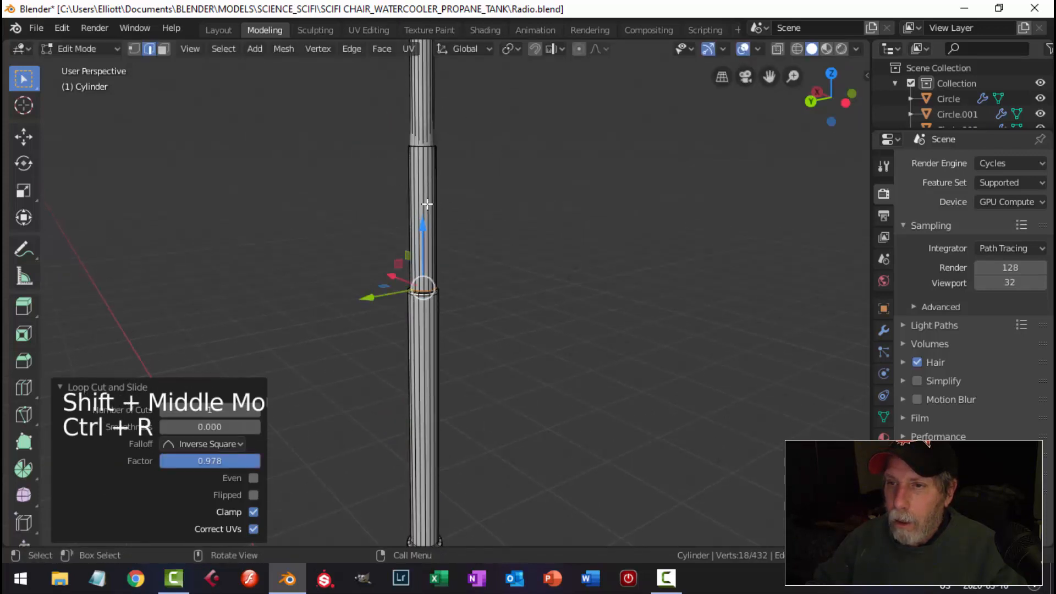
pyautogui.hotkey('ctrl', 'r')
pyautogui.click(427, 217)
pyautogui.click(425, 134)
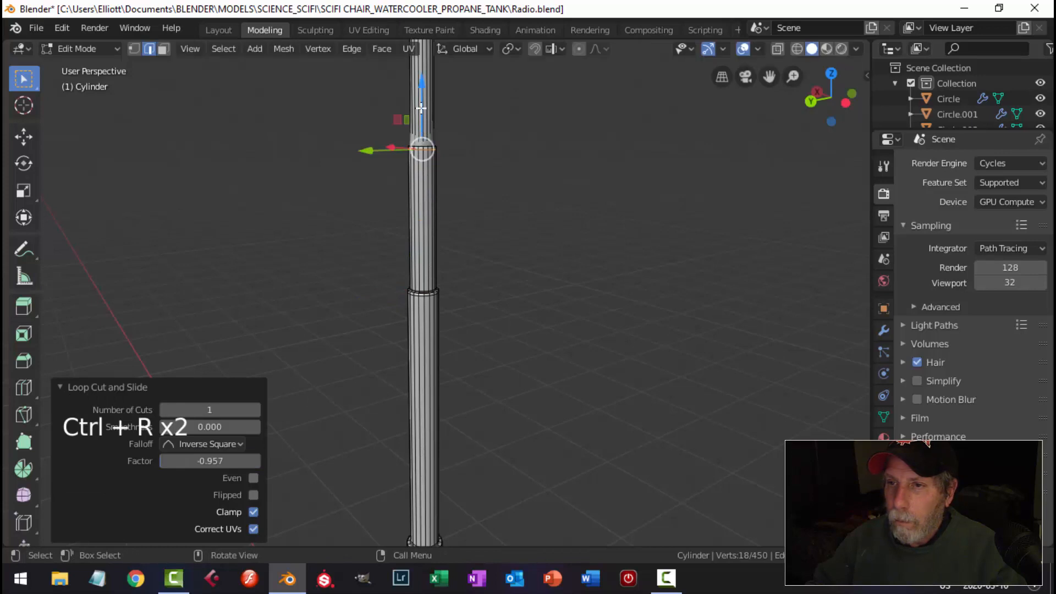
# Add an edge loop near the lower end of the thin top section and return to Object Mode
pyautogui.hotkey('ctrl', 'r')
pyautogui.click(424, 138)
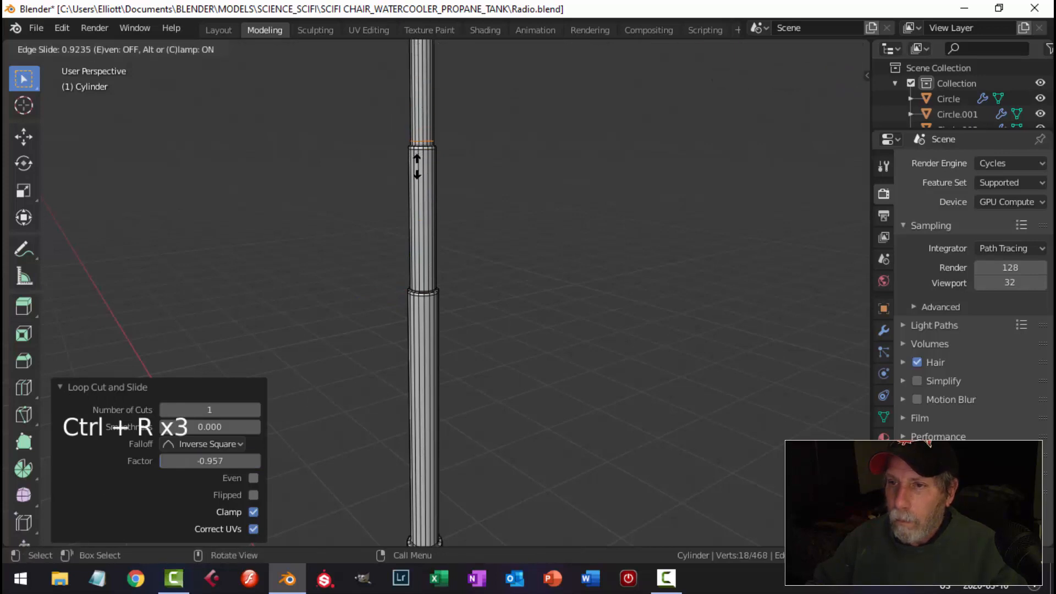
pyautogui.click(417, 172)
pyautogui.press('Tab')
pyautogui.scroll(-4, 501, 240)
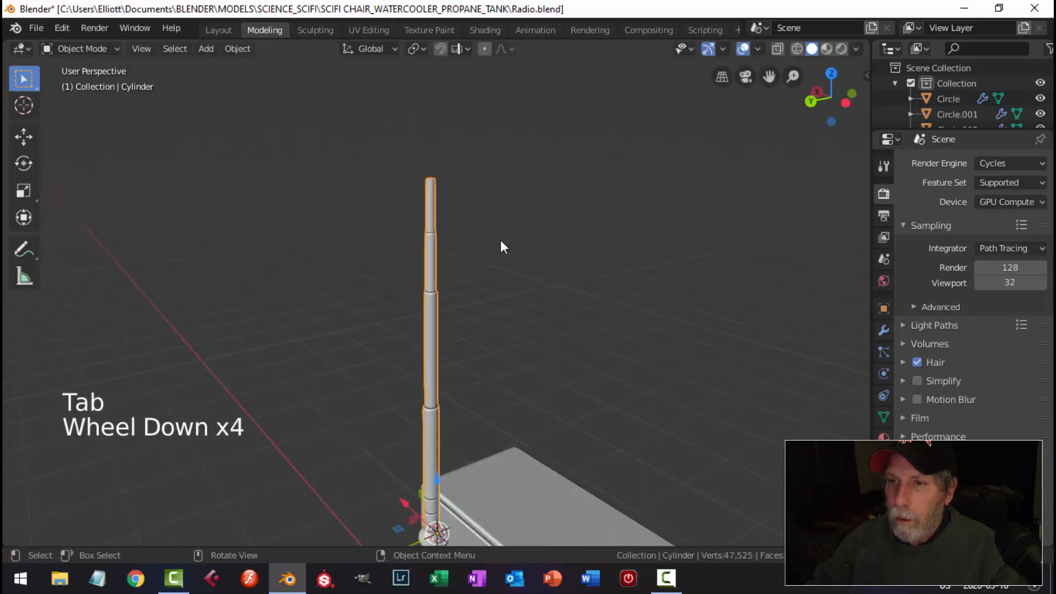
# Deselect the antenna and examine its stepped joints and open tip from several angles
pyautogui.hotkey('alt', 'a')
pyautogui.moveTo(517, 311); pyautogui.dragTo(479, 347, button='middle')
pyautogui.scroll(-1, 522, 357)
pyautogui.scroll(1, 519, 367)
pyautogui.scroll(-3, 518, 380)
pyautogui.scroll(6, 479, 349)
pyautogui.moveTo(462, 418); pyautogui.dragTo(476, 371, button='middle')
pyautogui.scroll(-3, 415, 408)
pyautogui.keyDown('shift'); pyautogui.moveTo(468, 252); pyautogui.dragTo(495, 337, button='middle'); pyautogui.keyUp('shift')
pyautogui.scroll(5, 405, 378)
pyautogui.scroll(3, 543, 354)
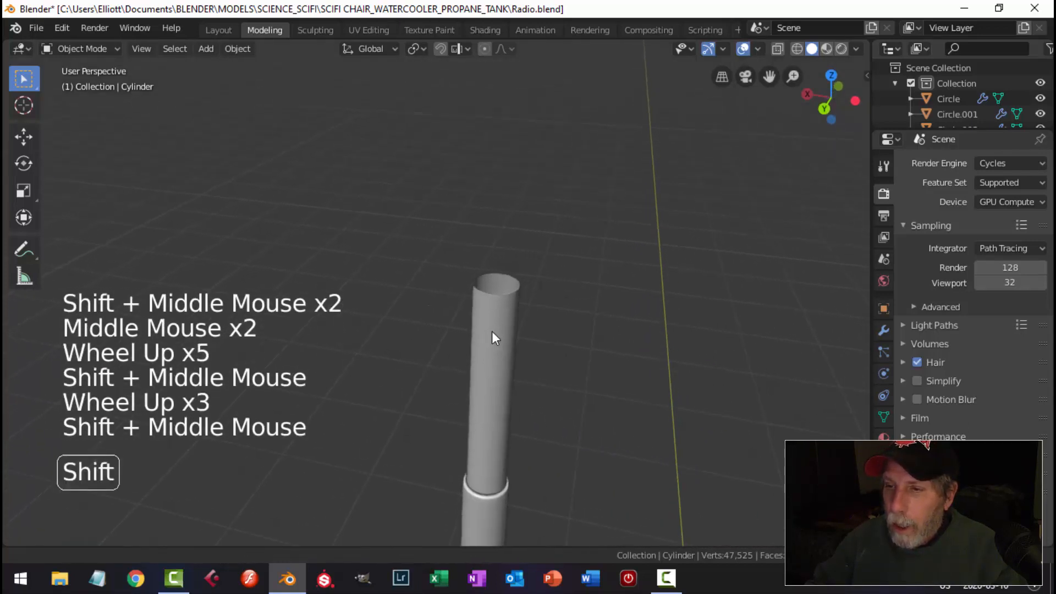
# Lower the open top rim of the antenna's thin upper section by 0.109 m and scale it to 0.802
pyautogui.click(515, 340)
pyautogui.scroll(-4, 525, 352)
pyautogui.press('Tab')
pyautogui.scroll(2, 512, 346)
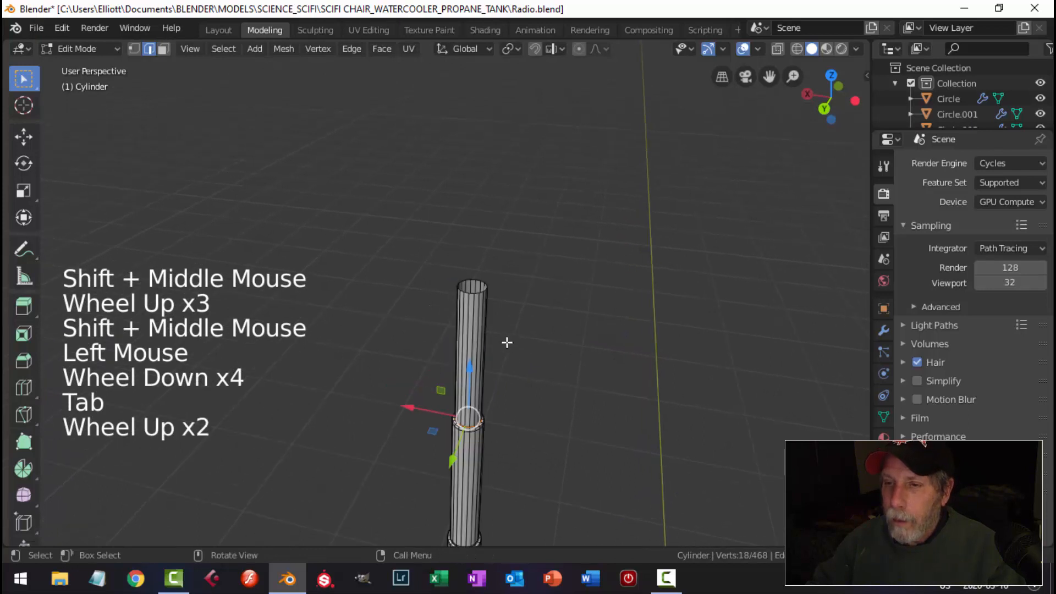
pyautogui.hotkey('alt', 'a')
pyautogui.keyDown('alt'); pyautogui.keyDown('shift'); pyautogui.click(478, 293); pyautogui.keyUp('shift'); pyautogui.keyUp('alt')
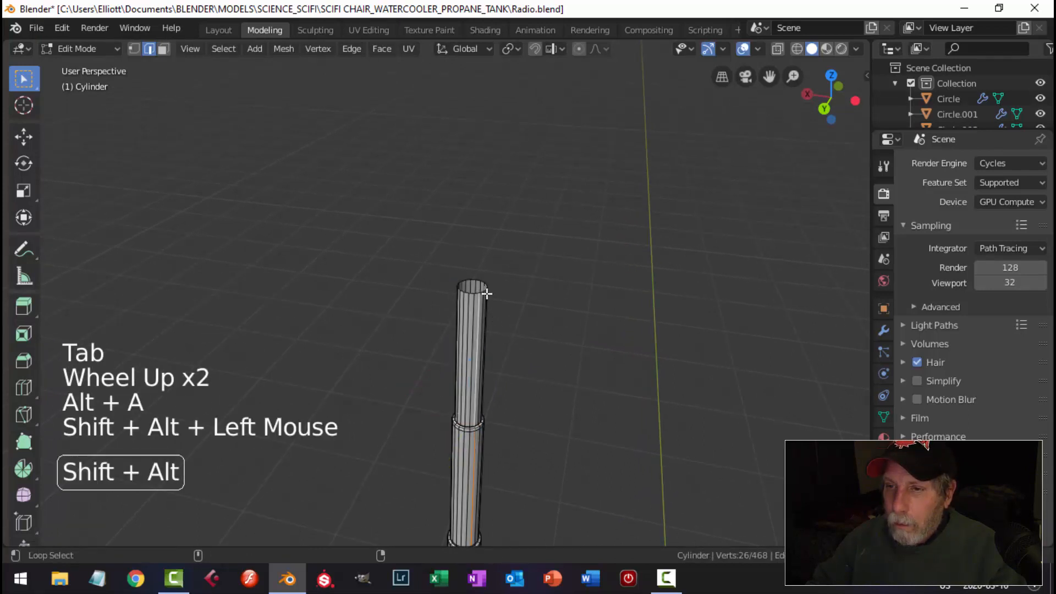
pyautogui.hotkey('alt', 'a')
pyautogui.keyDown('alt'); pyautogui.keyDown('shift'); pyautogui.click(476, 290); pyautogui.keyUp('shift'); pyautogui.keyUp('alt')
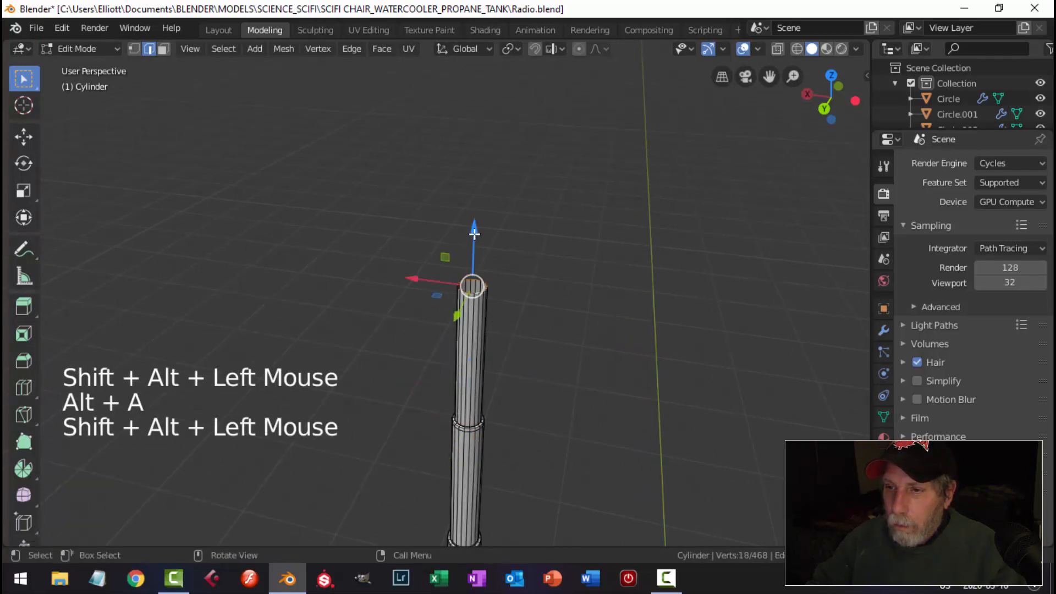
pyautogui.moveTo(474, 233); pyautogui.dragTo(478, 282)
pyautogui.moveTo(510, 302); pyautogui.dragTo(539, 312, button='middle')
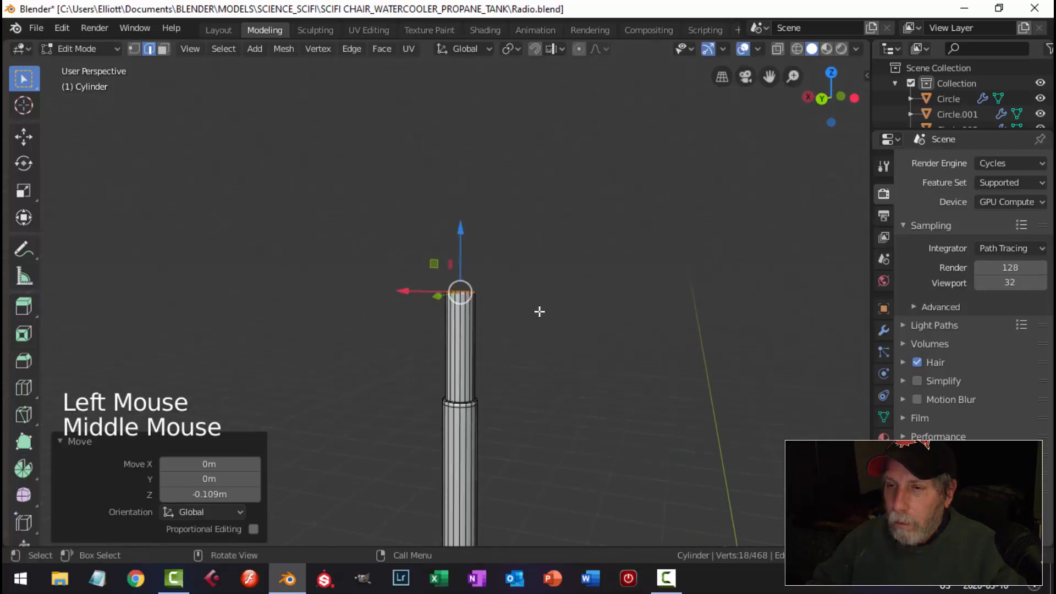
pyautogui.press('s')
pyautogui.click(540, 310)
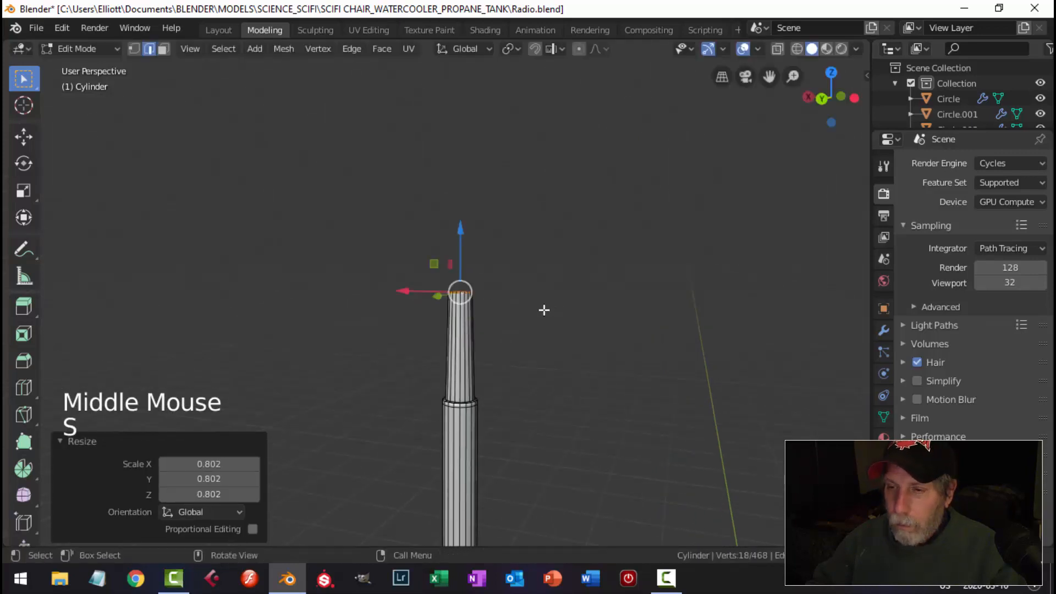
# Extrude the tip rim outward into a flange, then extrude it upward 0.0436 m to form a wider cap
pyautogui.scroll(3, 544, 311)
pyautogui.keyDown('shift'); pyautogui.moveTo(545, 309); pyautogui.dragTo(476, 330, button='middle'); pyautogui.keyUp('shift')
pyautogui.scroll(2, 476, 330)
pyautogui.press('e')
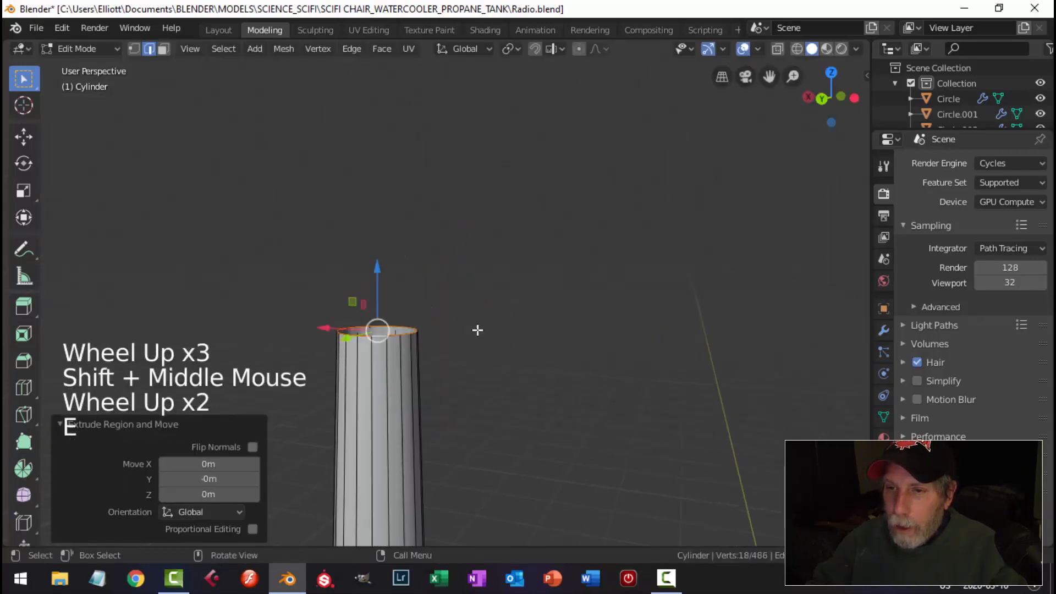
pyautogui.press('s')
pyautogui.click(532, 325)
pyautogui.press('e')
pyautogui.click(498, 301)
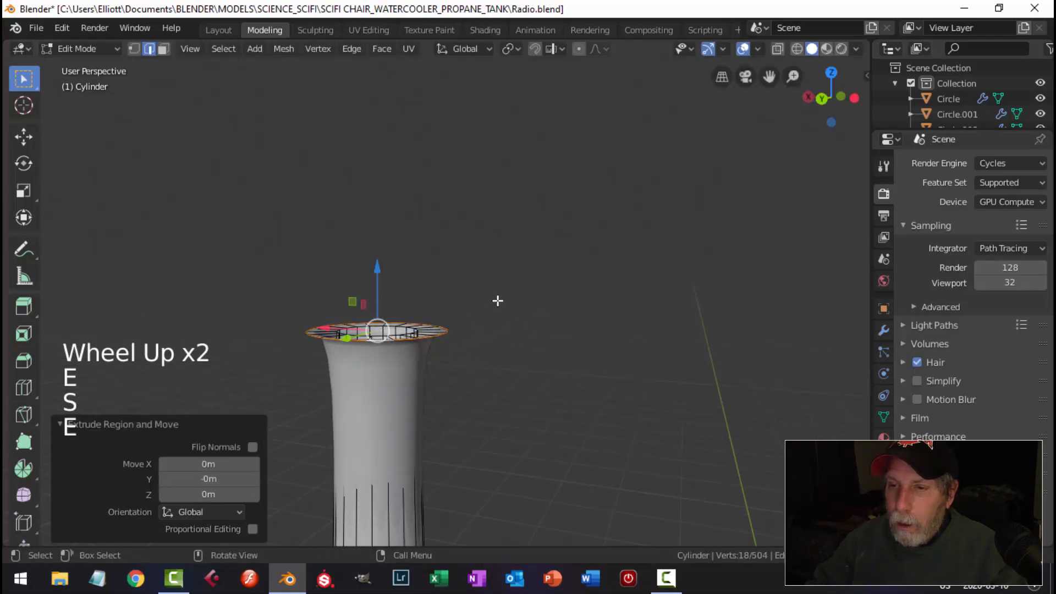
pyautogui.moveTo(377, 270); pyautogui.dragTo(389, 194)
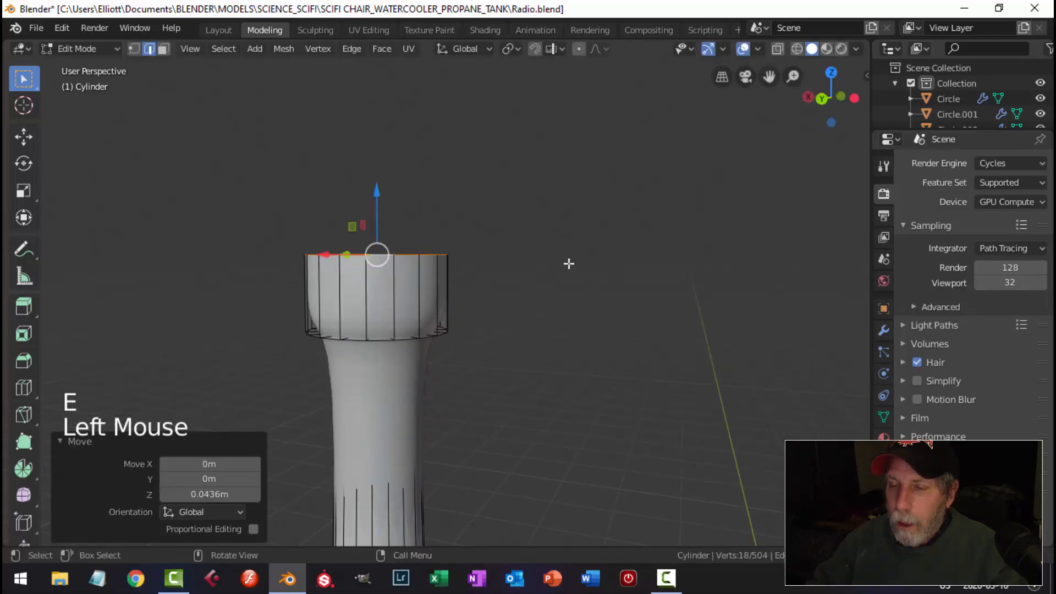
# Extrude the cap's top rim inward at a scale of 0.799 and close the opening with Grid Fill
pyautogui.press('e')
pyautogui.click(568, 263)
pyautogui.press('s')
pyautogui.click(529, 266)
pyautogui.moveTo(529, 264); pyautogui.dragTo(417, 60, button='middle')
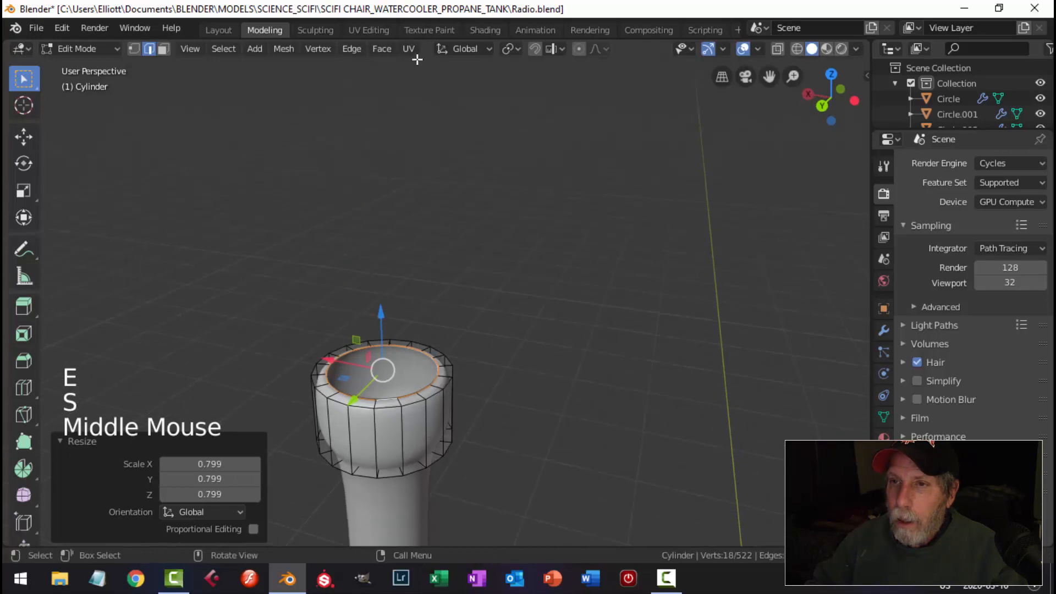
pyautogui.click(387, 48)
pyautogui.click(422, 233)
# Bevel the cap's upper and lower outer edge loops with a width of about 0.0024 m and 2 segments
pyautogui.hotkey('alt', 'a')
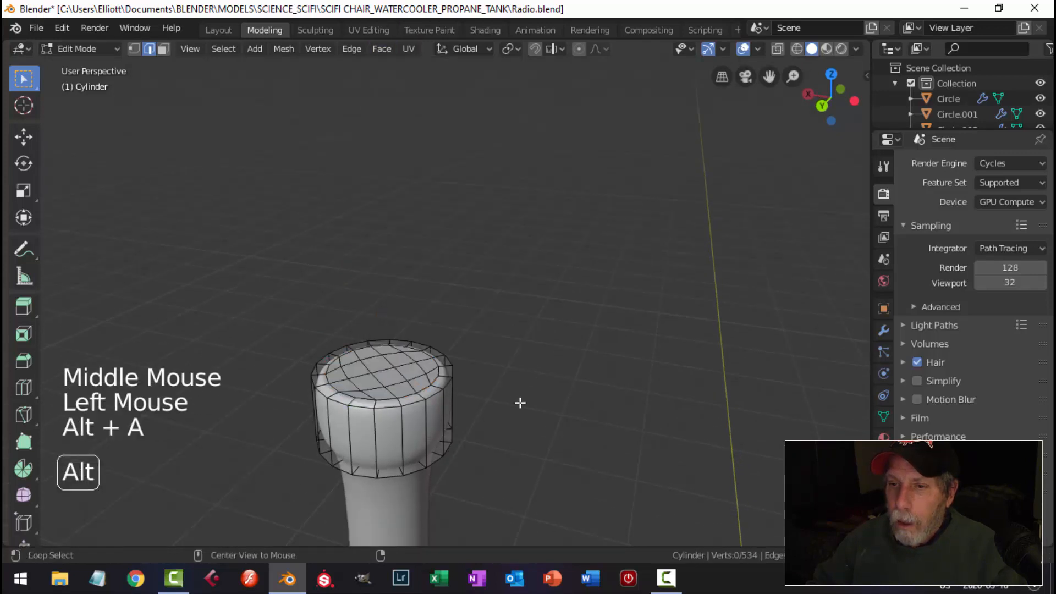
pyautogui.moveTo(519, 401); pyautogui.dragTo(487, 367, button='middle')
pyautogui.keyDown('alt'); pyautogui.keyDown('shift'); pyautogui.click(354, 342); pyautogui.keyUp('shift'); pyautogui.keyUp('alt')
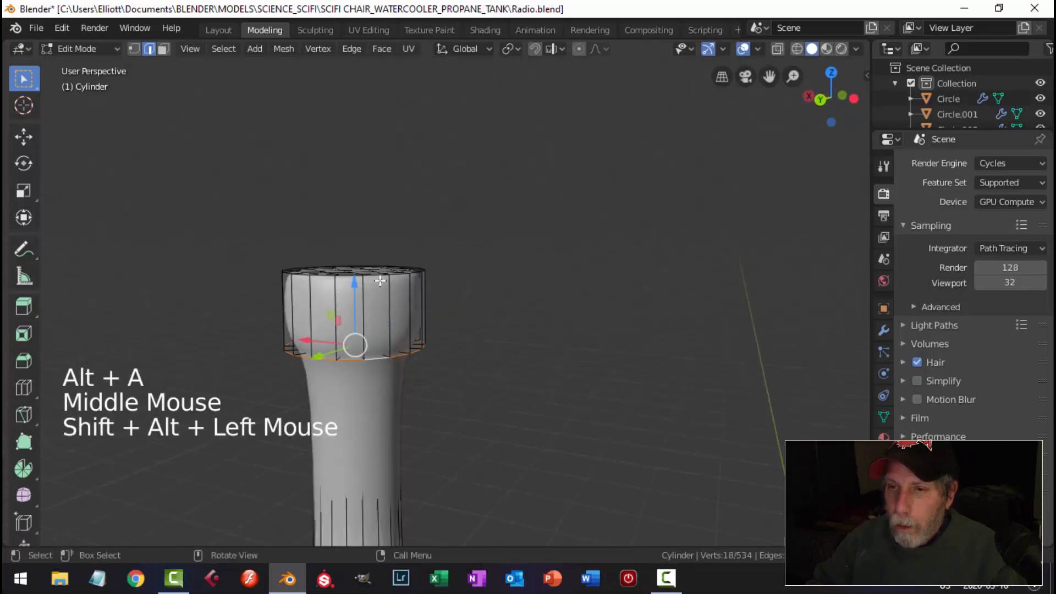
pyautogui.keyDown('alt'); pyautogui.keyDown('shift'); pyautogui.click(351, 306); pyautogui.keyUp('shift'); pyautogui.keyUp('alt')
pyautogui.moveTo(351, 307); pyautogui.dragTo(485, 321, button='middle')
pyautogui.hotkey('ctrl', 'b')
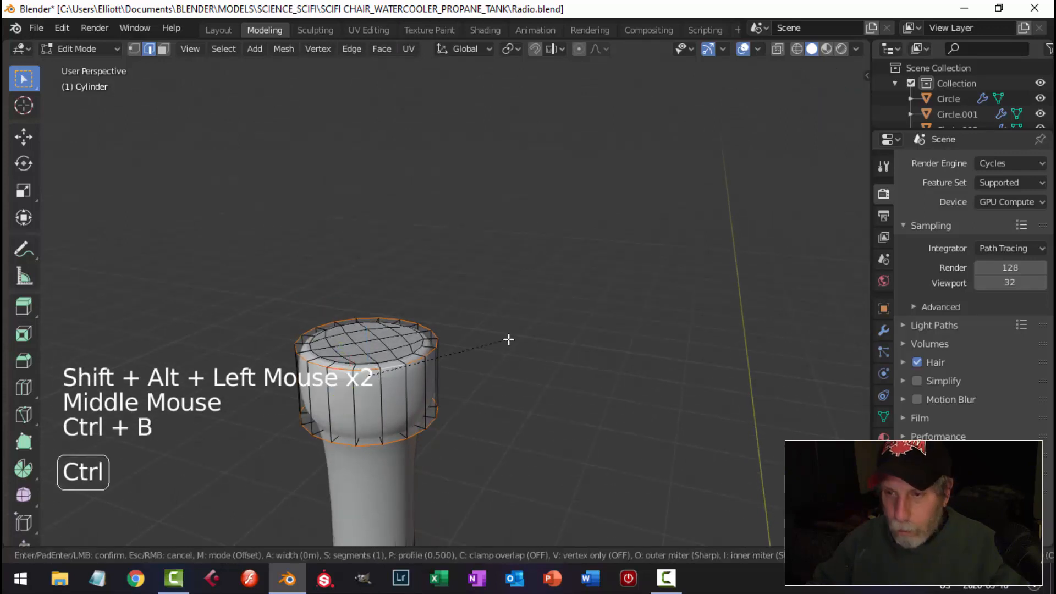
pyautogui.click(555, 337)
# Add an edge loop on the thin section just beneath the cap with slide factor -0.979, and return to Object Mode
pyautogui.scroll(-3, 556, 337)
pyautogui.moveTo(517, 402); pyautogui.dragTo(445, 336, button='middle')
pyautogui.hotkey('ctrl', 'r')
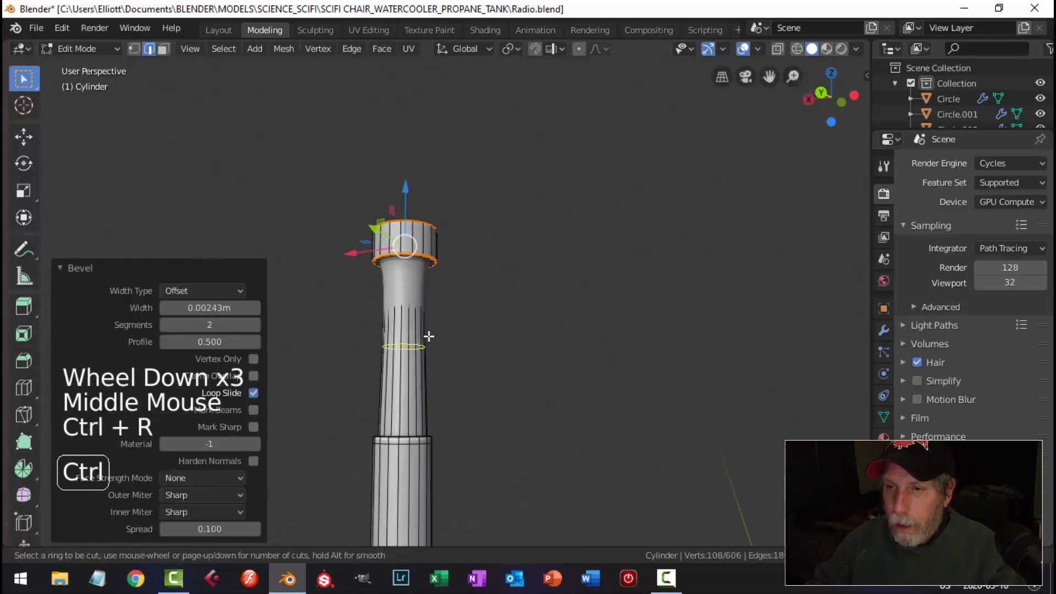
pyautogui.click(428, 334)
pyautogui.click(525, 346)
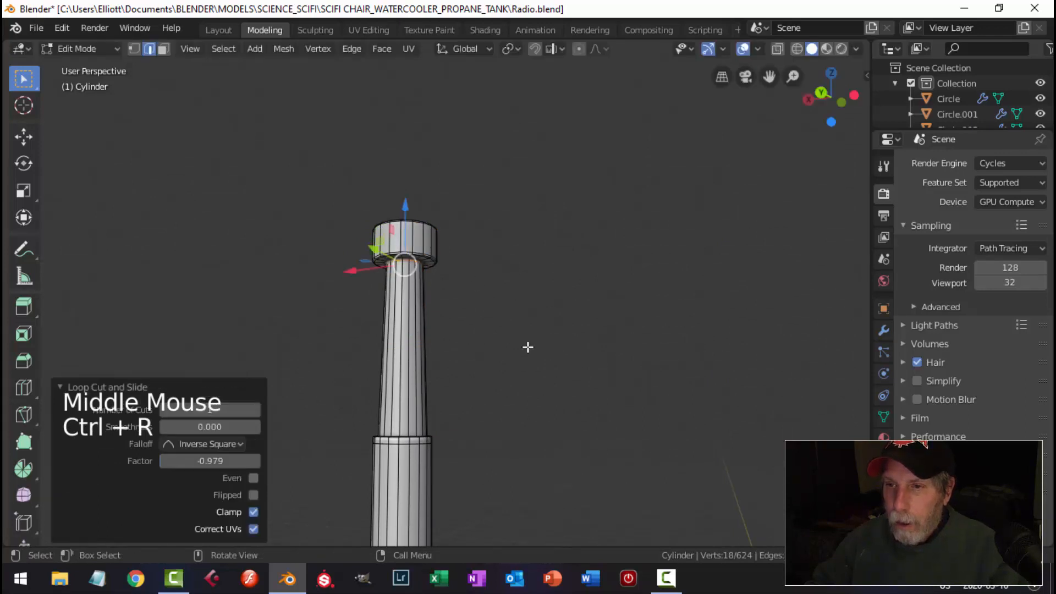
pyautogui.press('Tab')
pyautogui.scroll(-4, 526, 345)
pyautogui.hotkey('alt', 'a')
# Select the whole antenna and shift it slightly outward along Y, away from the radio's back
pyautogui.scroll(-5, 515, 328)
pyautogui.moveTo(515, 328); pyautogui.dragTo(495, 440, button='middle')
pyautogui.scroll(-6, 532, 383)
pyautogui.scroll(7, 486, 417)
pyautogui.moveTo(496, 440); pyautogui.dragTo(491, 344, button='middle')
pyautogui.scroll(3, 596, 419)
pyautogui.scroll(2, 550, 374)
pyautogui.click(492, 343)
pyautogui.scroll(-1, 526, 363)
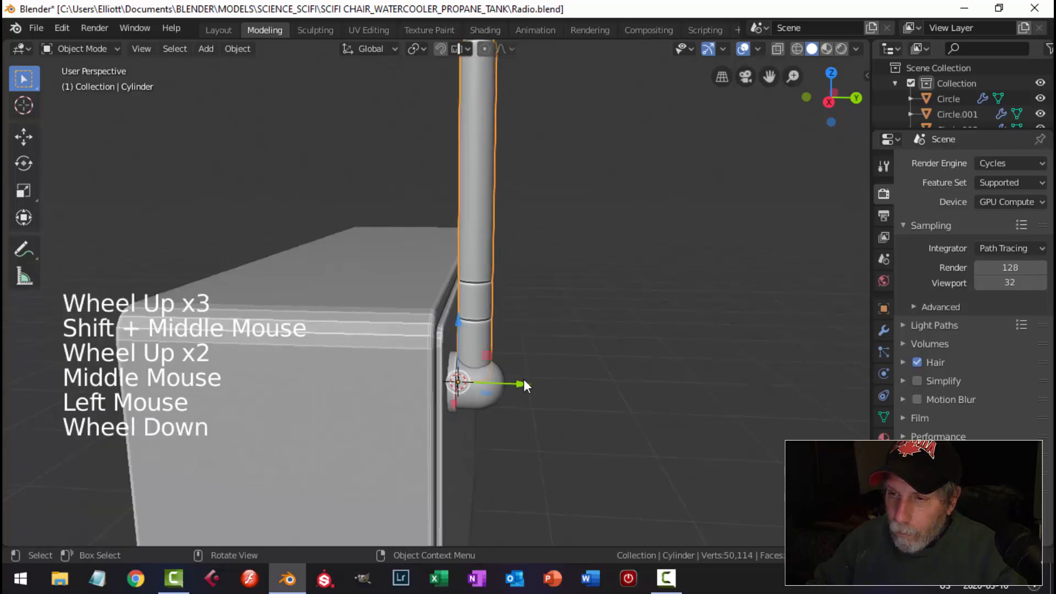
pyautogui.moveTo(524, 382); pyautogui.dragTo(527, 378)
# Deselect the antenna and save the radio file
pyautogui.hotkey('alt', 'a')
pyautogui.scroll(-5, 554, 374)
pyautogui.moveTo(553, 374); pyautogui.dragTo(511, 342, button='middle')
pyautogui.hotkey('ctrl', 's')
# Add a plane mesh at the antenna's base and rotate it 90° about X to stand parallel to the radio's back
pyautogui.scroll(-4, 484, 378)
pyautogui.scroll(1, 478, 338)
pyautogui.scroll(2, 474, 340)
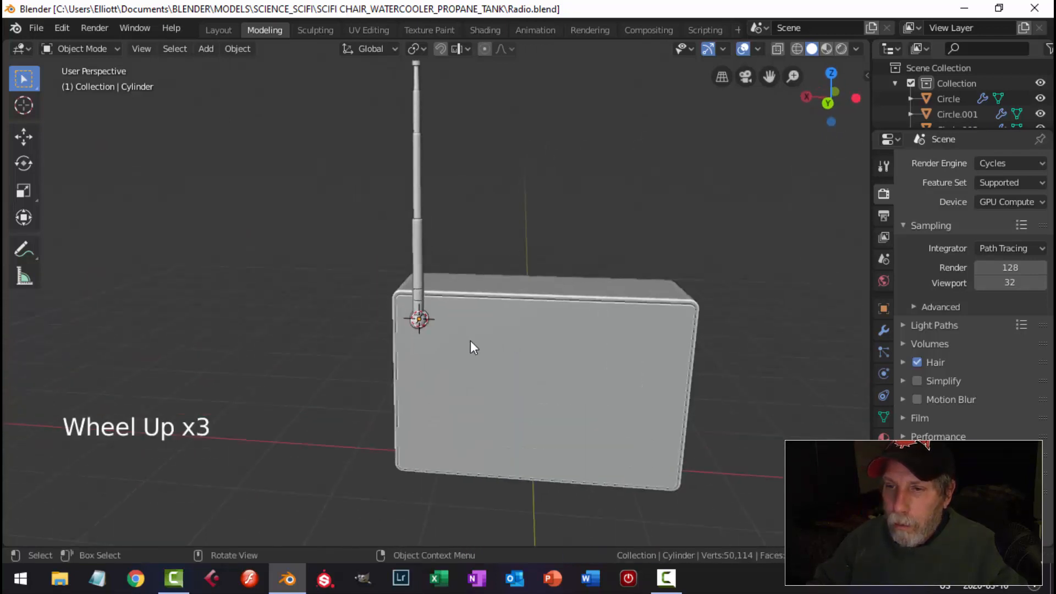
pyautogui.scroll(-1, 467, 341)
pyautogui.moveTo(461, 341)
pyautogui.mouseDown(button='middle')
pyautogui.moveTo(473, 377)
pyautogui.moveTo(352, 384)
pyautogui.moveTo(487, 364)
pyautogui.moveTo(473, 331)
pyautogui.moveTo(461, 352)
pyautogui.moveTo(474, 352)
pyautogui.moveTo(460, 340)
pyautogui.mouseUp(button='middle')
pyautogui.scroll(3, 470, 376)
pyautogui.scroll(2, 472, 364)
pyautogui.scroll(-1, 472, 366)
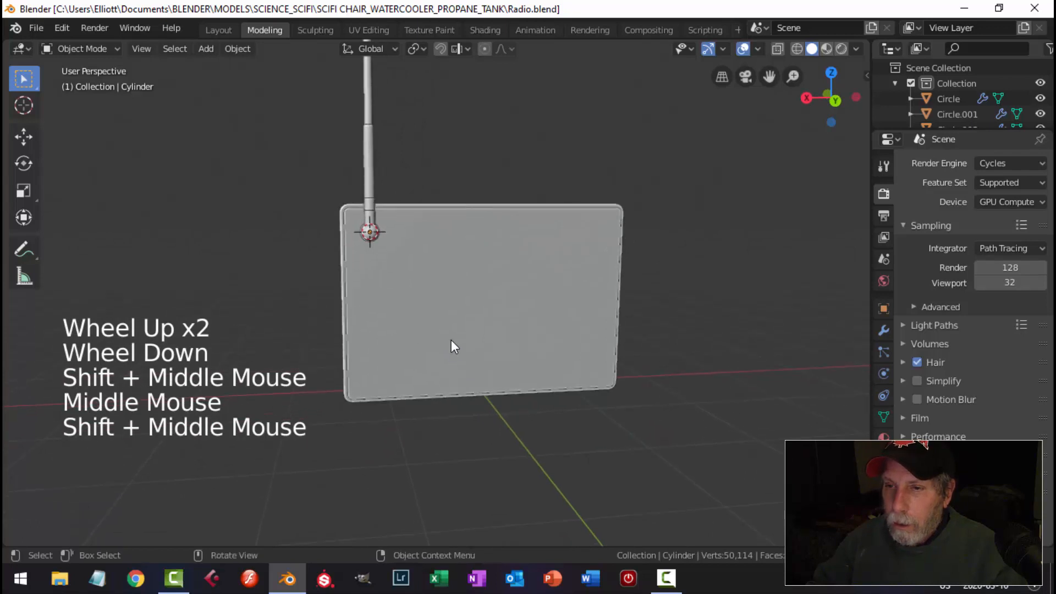
pyautogui.hotkey('shift', 'a')
pyautogui.moveTo(429, 262)
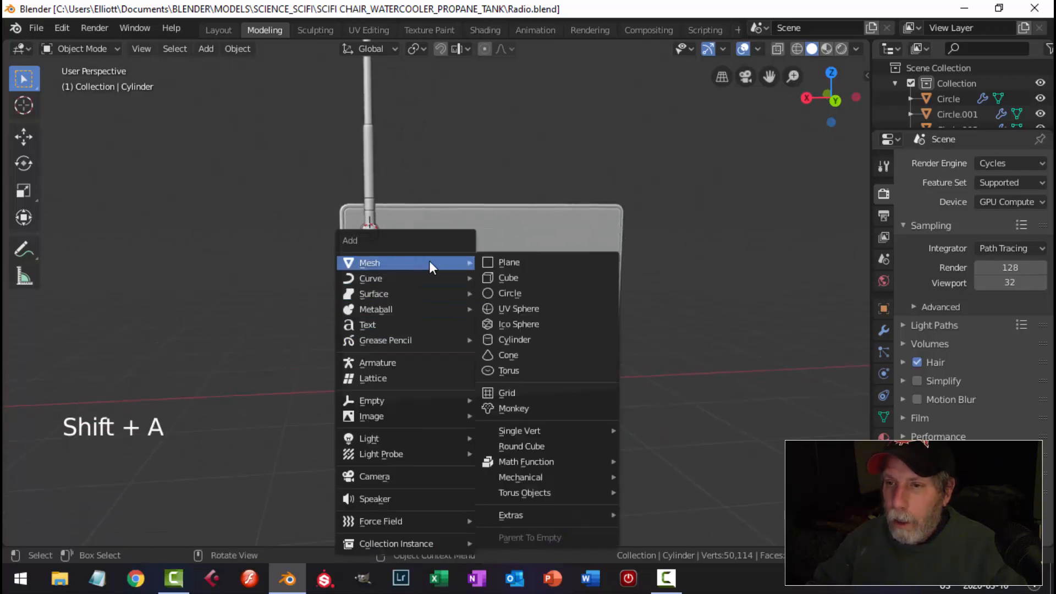
pyautogui.click(501, 261)
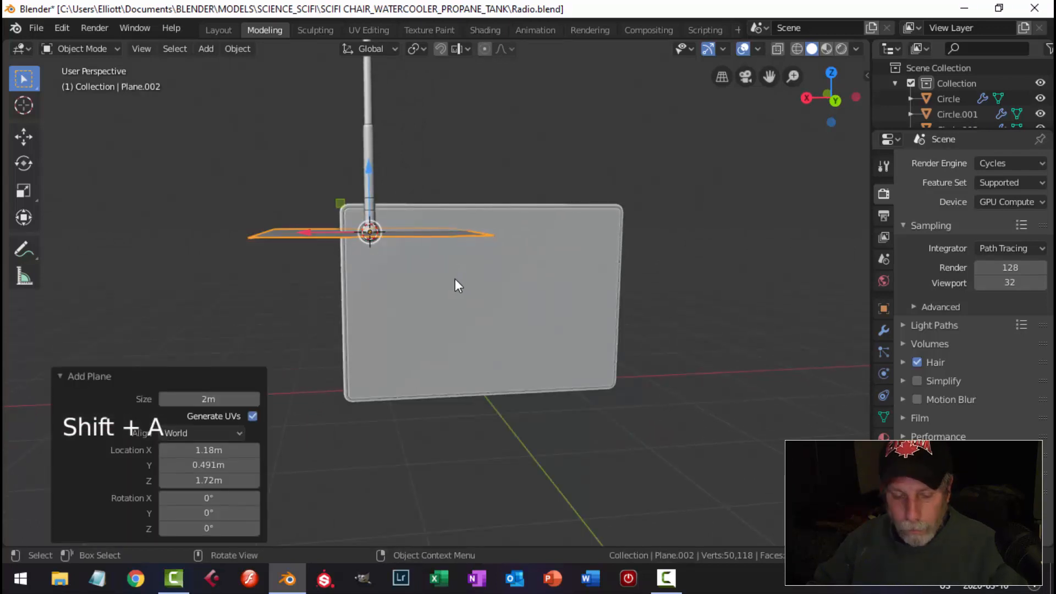
pyautogui.press('r')
pyautogui.press('x')
pyautogui.press('9')
pyautogui.press('0')
pyautogui.press('Return')
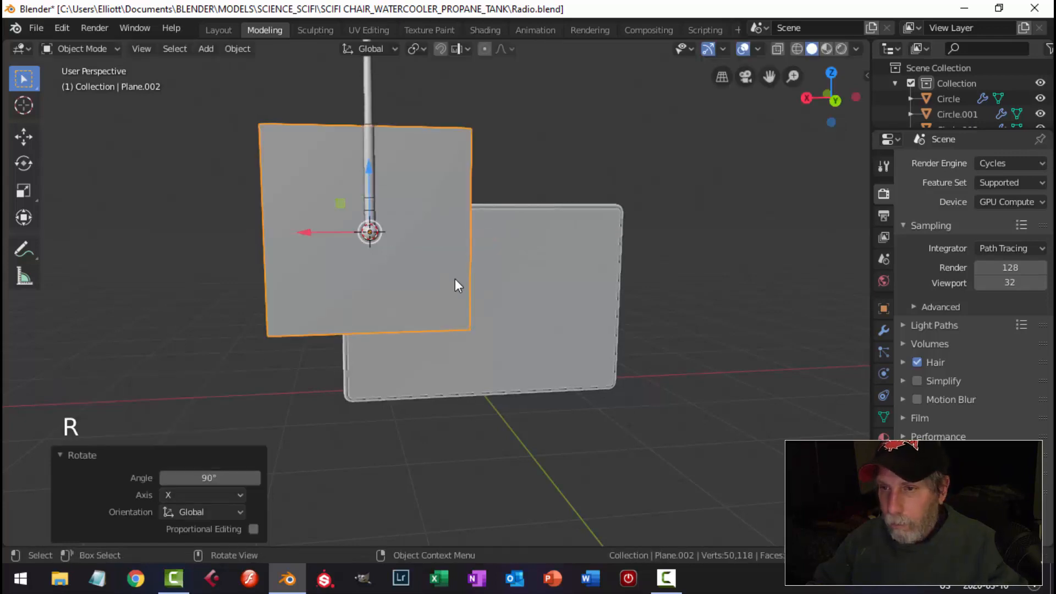
# In Edit Mode from the back view, scale the plane to 0.188 and move it -0.184 m in X and -0.759 m in Z
pyautogui.press('ctrl+KP_1')
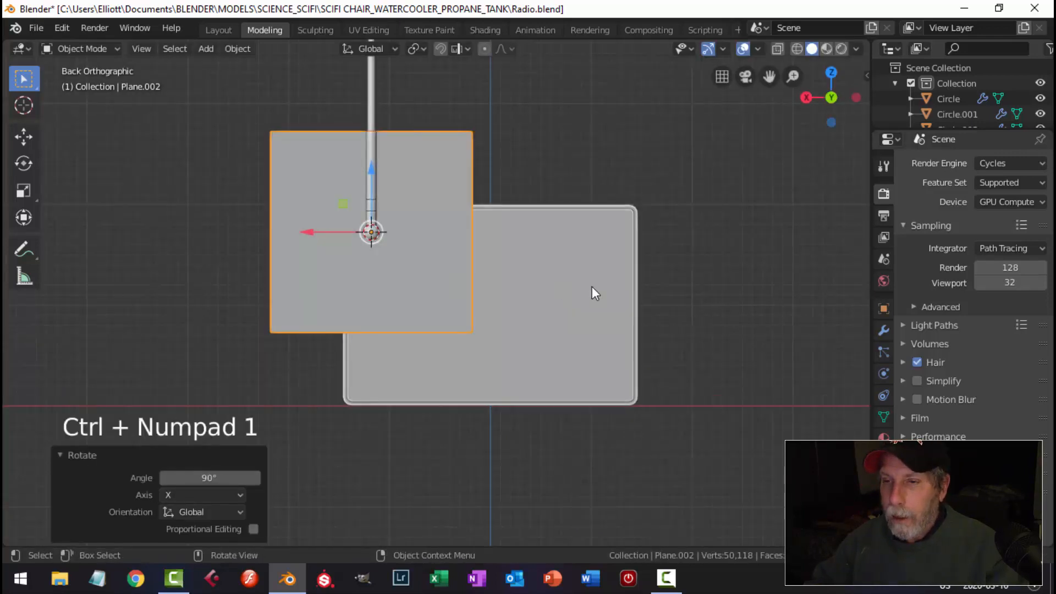
pyautogui.press('Tab')
pyautogui.press('s')
pyautogui.click(439, 272)
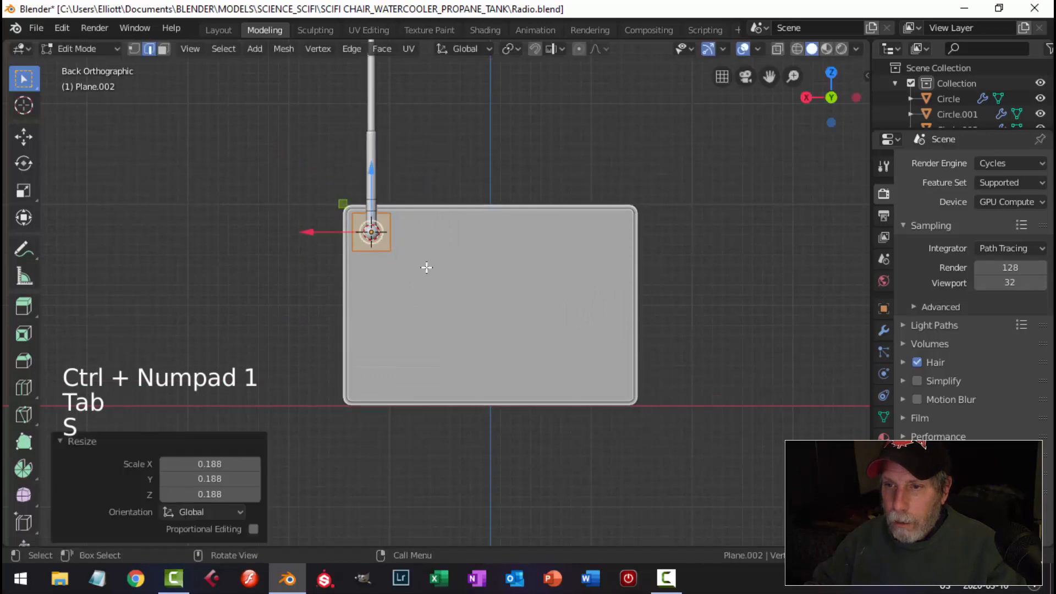
pyautogui.press('g')
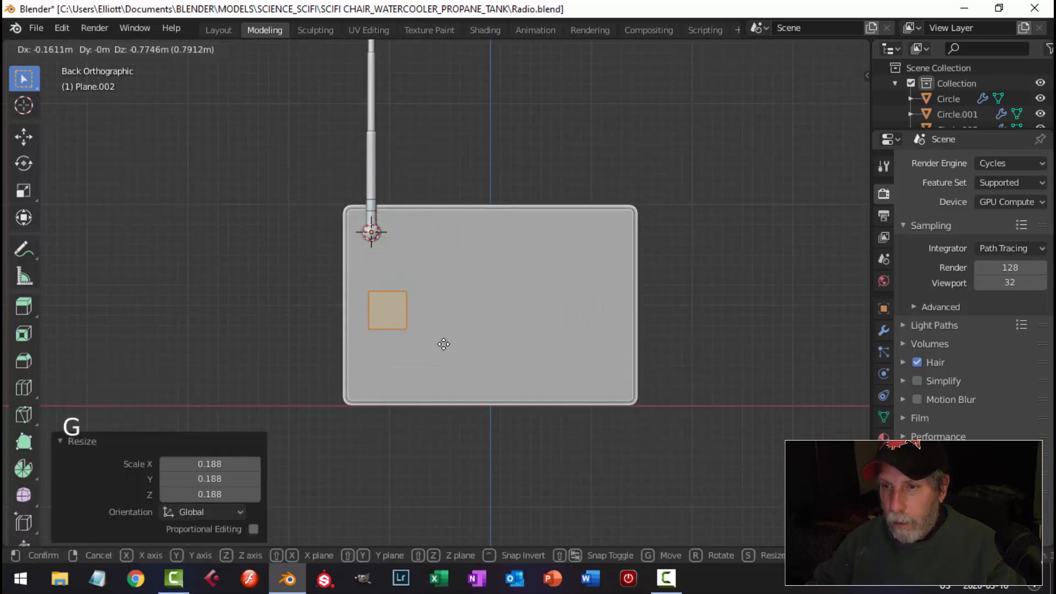
pyautogui.click(444, 343)
# Reshape the small plane into an upright rectangle, scaling it 0.610 in X, 1.088 in Z and 0.909 overall
pyautogui.press('s')
pyautogui.press('x')
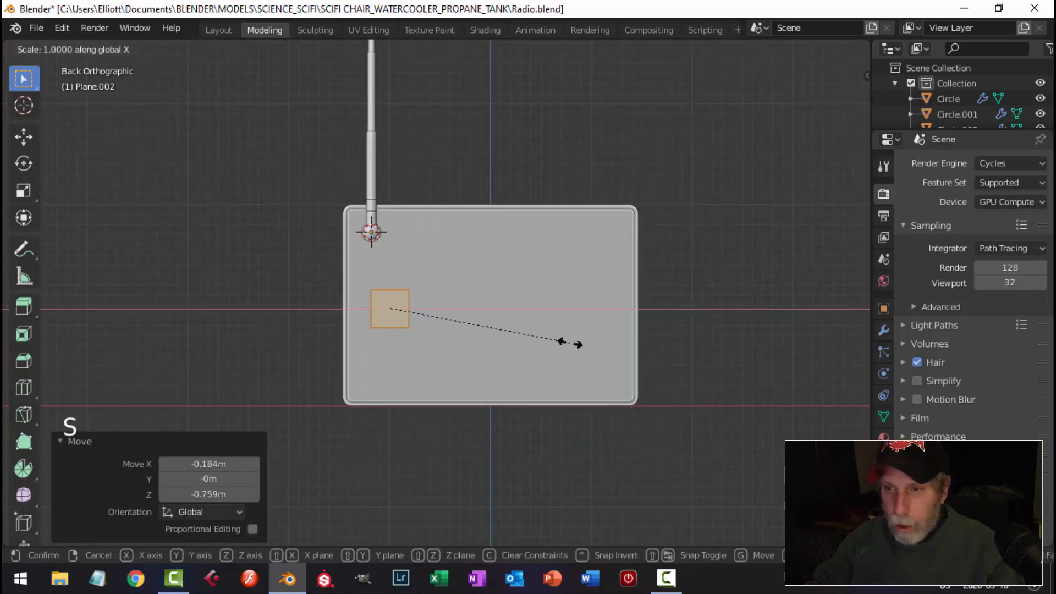
pyautogui.click(499, 335)
pyautogui.moveTo(498, 335); pyautogui.dragTo(461, 328, button='middle')
pyautogui.scroll(3, 474, 337)
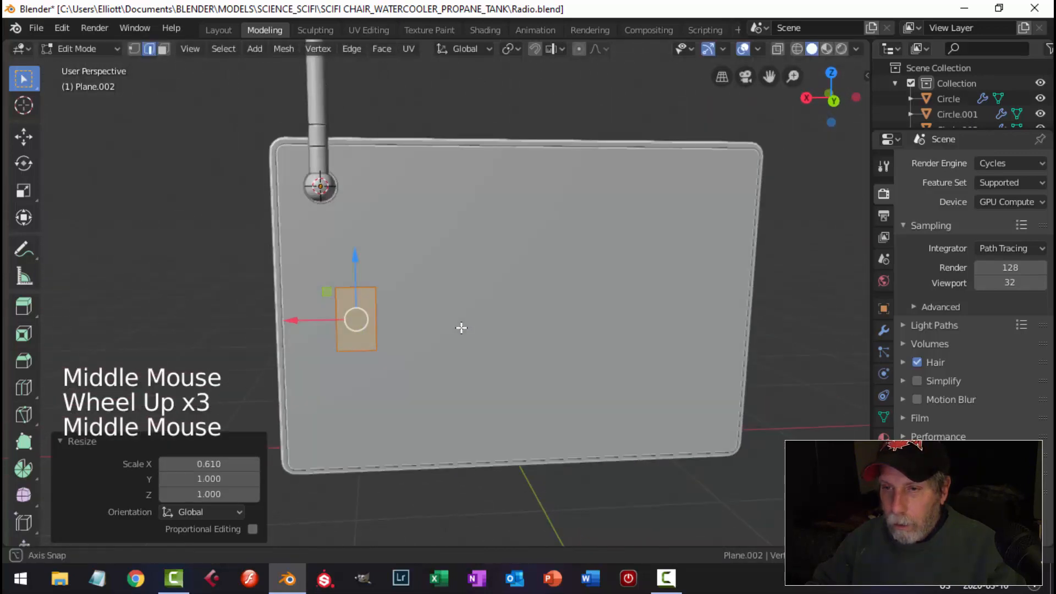
pyautogui.press('s')
pyautogui.press('z')
pyautogui.click(470, 334)
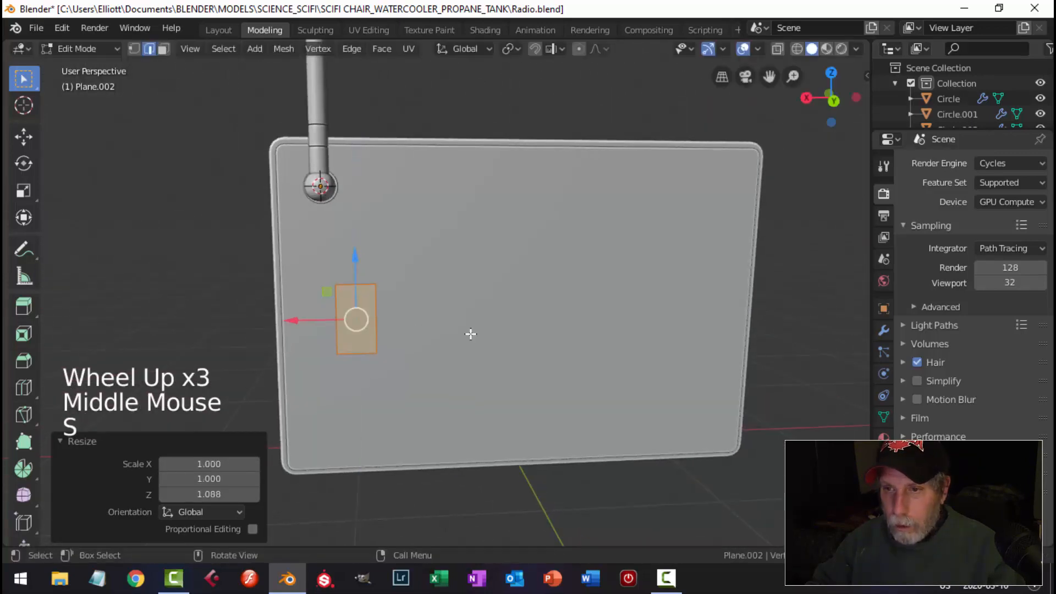
pyautogui.press('s')
pyautogui.click(518, 315)
# Extrude the rectangle 0.0236 m toward the radio's back and delete the extruded face on the hidden side
pyautogui.moveTo(446, 314); pyautogui.dragTo(515, 274, button='middle')
pyautogui.scroll(2, 508, 322)
pyautogui.scroll(2, 457, 302)
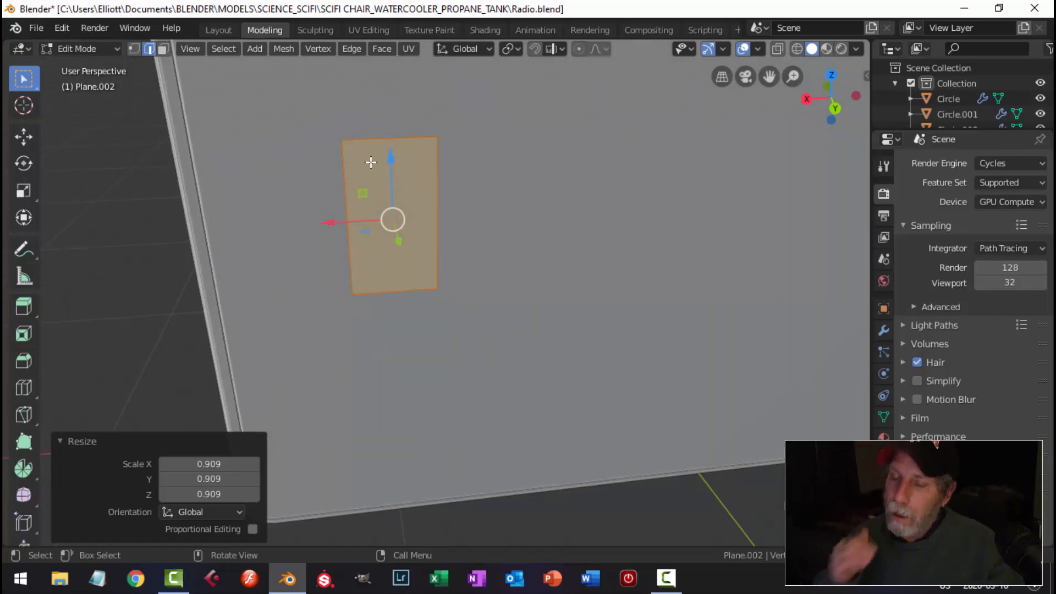
pyautogui.moveTo(430, 196); pyautogui.dragTo(686, 258, button='middle')
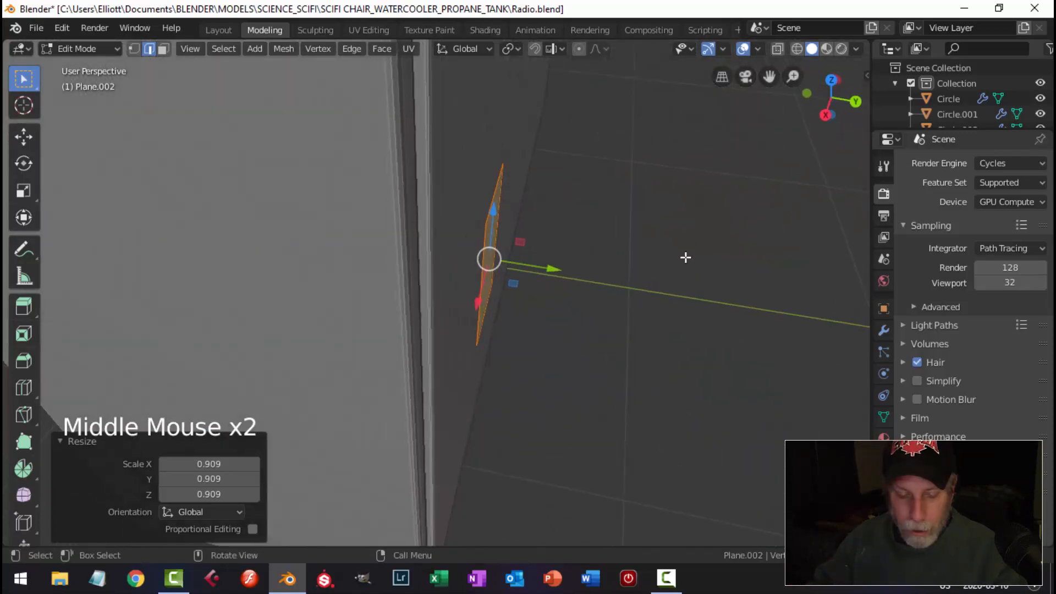
pyautogui.press('e')
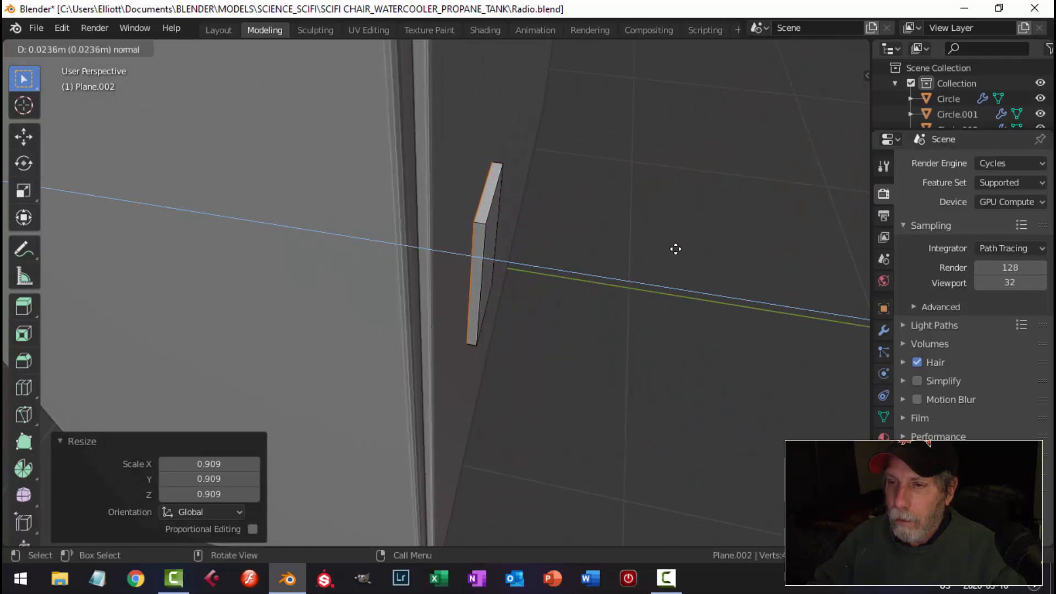
pyautogui.click(676, 248)
pyautogui.press('x')
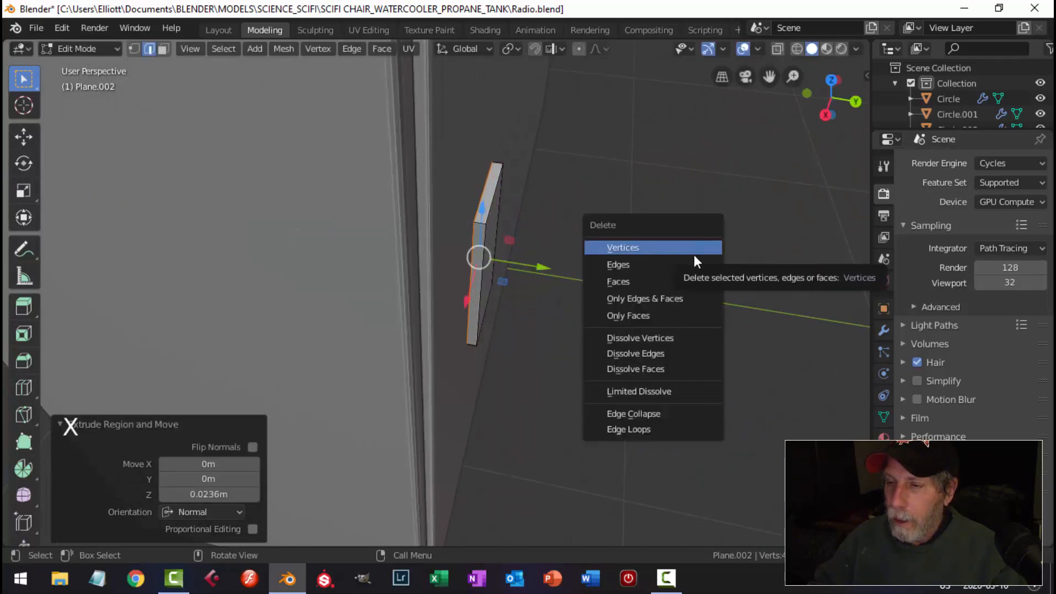
pyautogui.click(676, 281)
# Return to Object Mode and add a Bevel modifier to the plate with 0.01 m width and 2 segments
pyautogui.press('Tab')
pyautogui.moveTo(705, 274); pyautogui.dragTo(641, 272, button='middle')
pyautogui.click(883, 331)
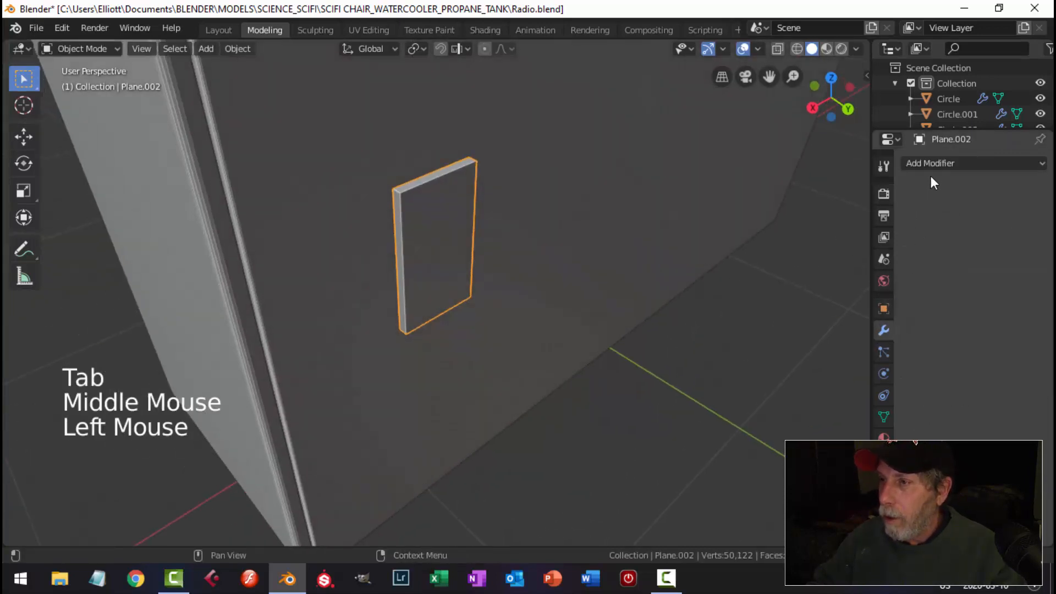
pyautogui.click(925, 163)
pyautogui.click(772, 215)
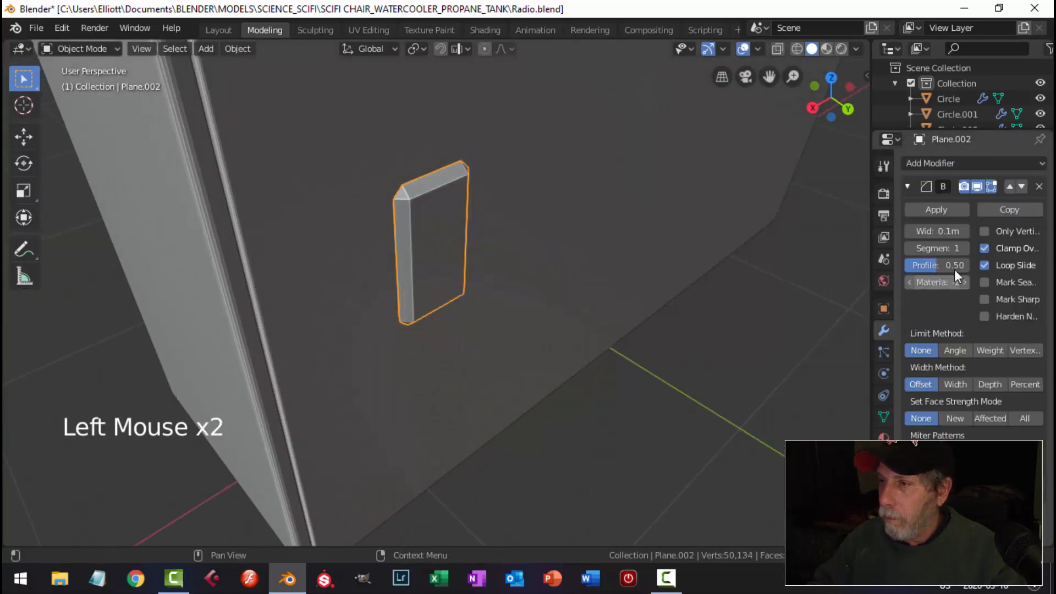
pyautogui.click(966, 249)
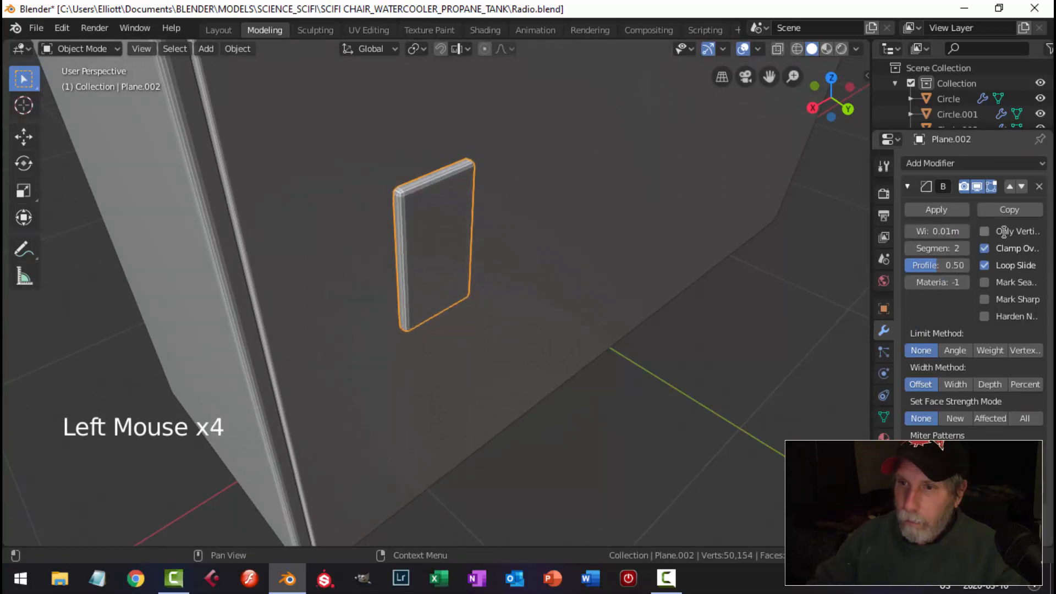
# Examine the beveled plate against the radio's back and save the file
pyautogui.hotkey('alt', 'a')
pyautogui.keyDown('alt'); pyautogui.scroll(-2, 495, 227); pyautogui.keyUp('alt')
pyautogui.scroll(-1, 495, 227)
pyautogui.moveTo(495, 228); pyautogui.dragTo(460, 250, button='middle')
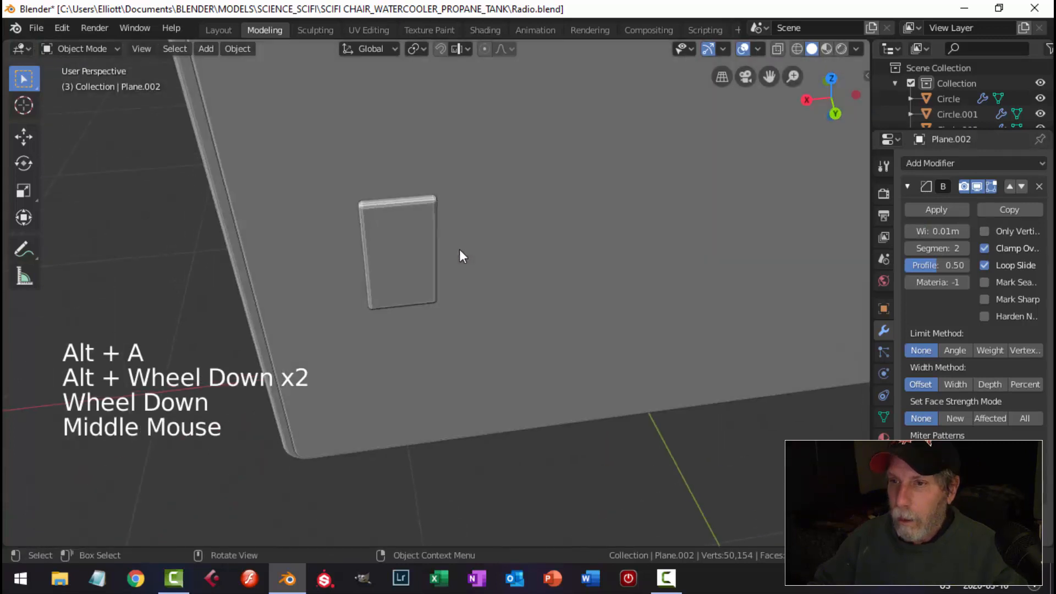
pyautogui.click(546, 221)
pyautogui.click(857, 50)
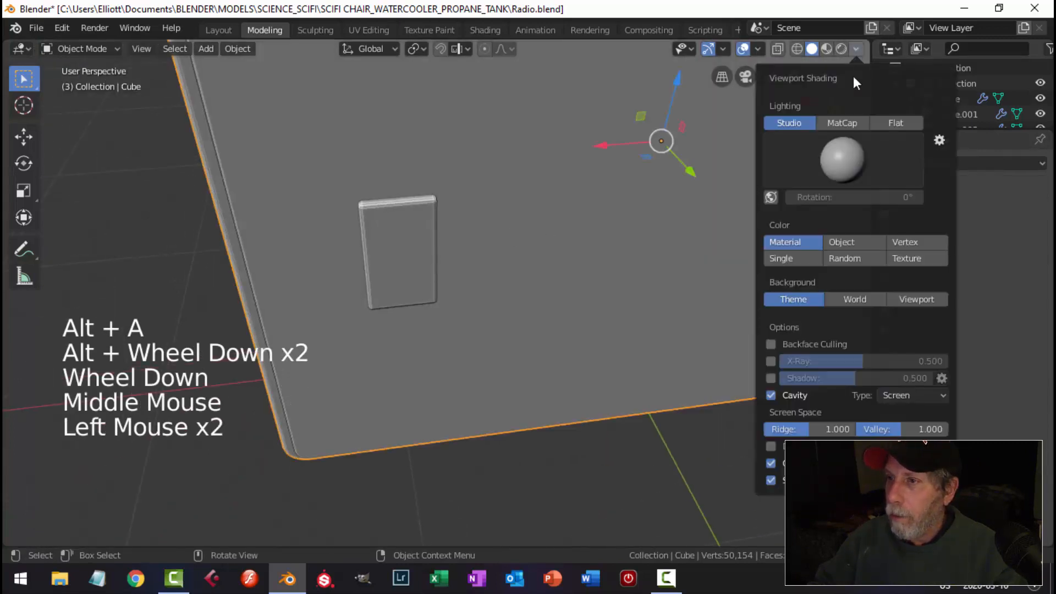
pyautogui.scroll(-3, 474, 245)
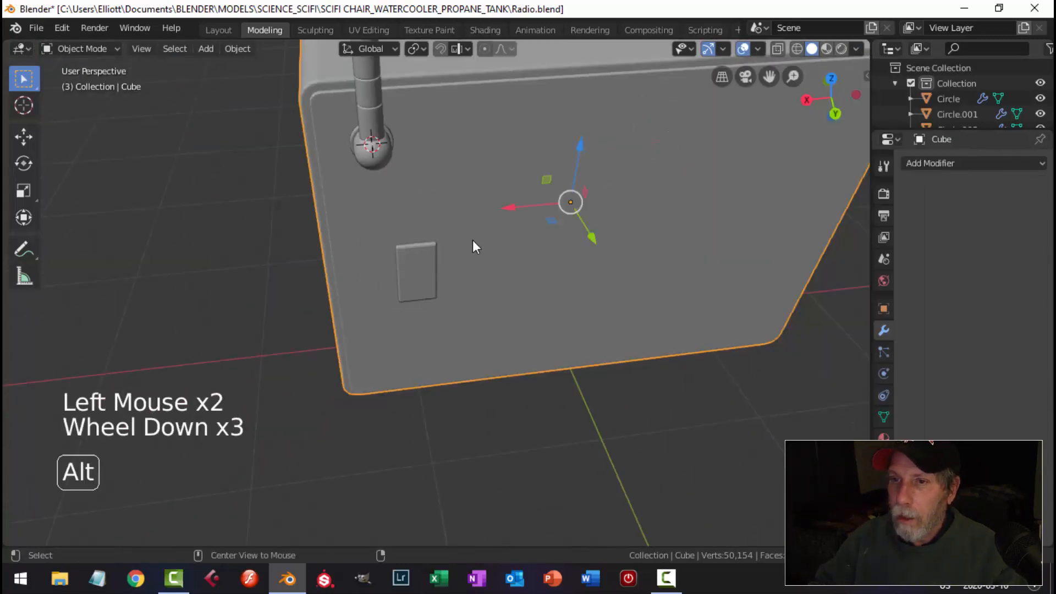
pyautogui.hotkey('alt', 'a')
pyautogui.moveTo(473, 246)
pyautogui.mouseDown(button='middle')
pyautogui.moveTo(719, 174)
pyautogui.moveTo(710, 195)
pyautogui.moveTo(491, 207)
pyautogui.moveTo(469, 222)
pyautogui.moveTo(527, 263)
pyautogui.moveTo(424, 264)
pyautogui.moveTo(379, 281)
pyautogui.moveTo(490, 297)
pyautogui.mouseUp(button='middle')
pyautogui.scroll(2, 469, 223)
pyautogui.hotkey('ctrl', 's')
# Set the plate's origin to its geometry and move the plate slightly in Y toward the radio's back
pyautogui.scroll(2, 526, 263)
pyautogui.click(380, 281)
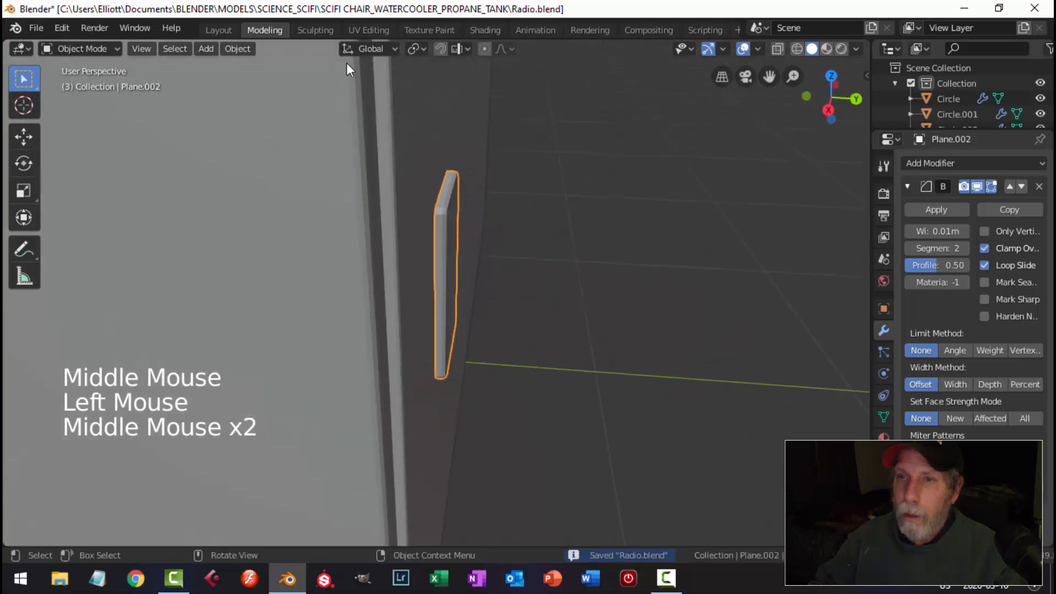
pyautogui.click(237, 49)
pyautogui.moveTo(276, 78)
pyautogui.click(424, 98)
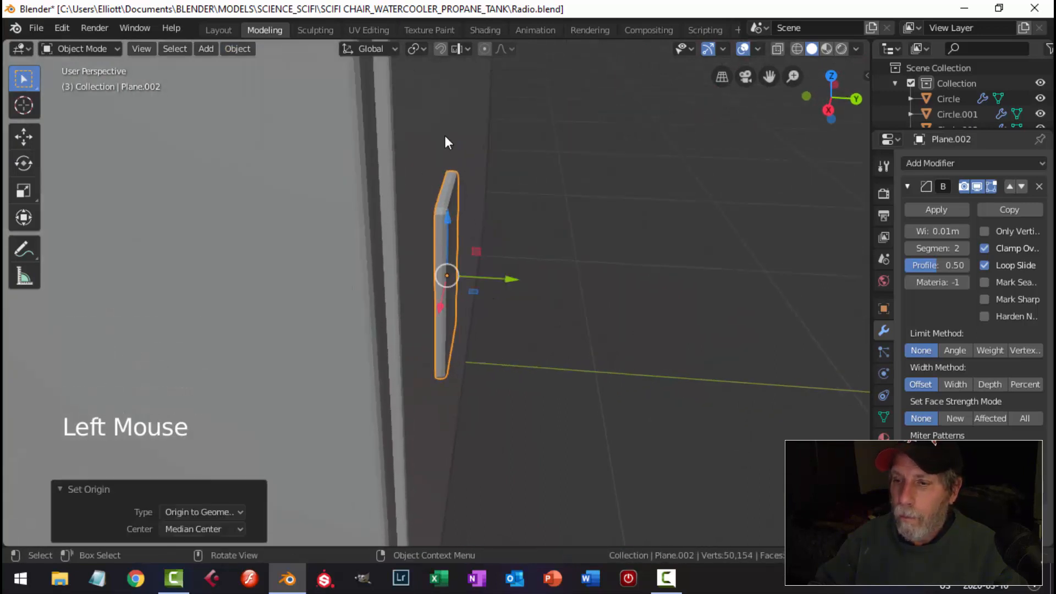
pyautogui.moveTo(510, 280); pyautogui.dragTo(505, 277)
pyautogui.moveTo(505, 277); pyautogui.dragTo(345, 209, button='middle')
# In Edit Mode, inset the plate's outer face 0.01418 m and extrude the inner face about 0.015 m inward to form a recess
pyautogui.press('Tab')
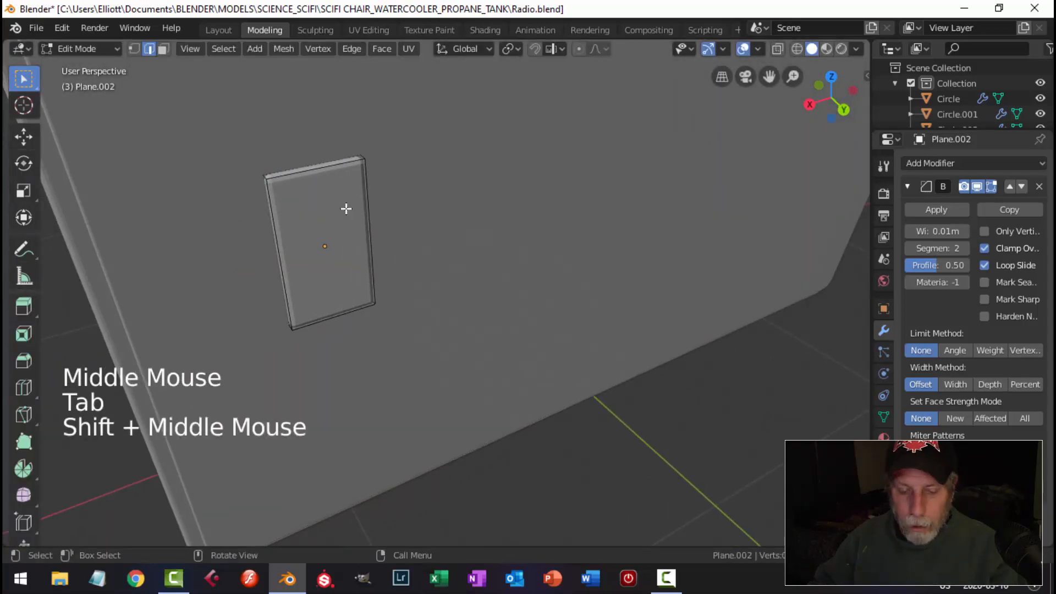
pyautogui.press('3')
pyautogui.click(344, 209)
pyautogui.press('i')
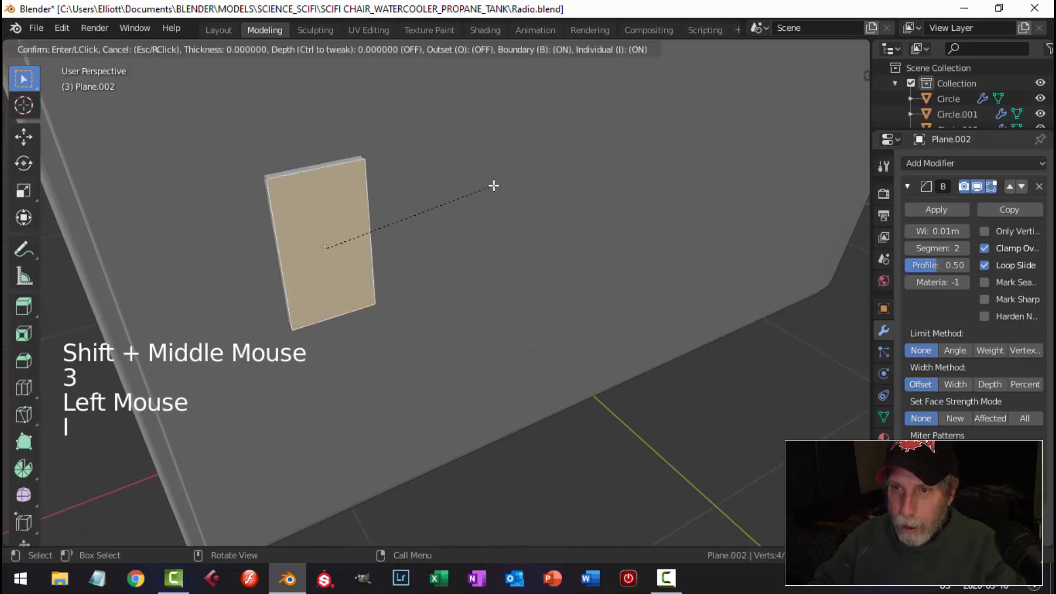
pyautogui.click(488, 186)
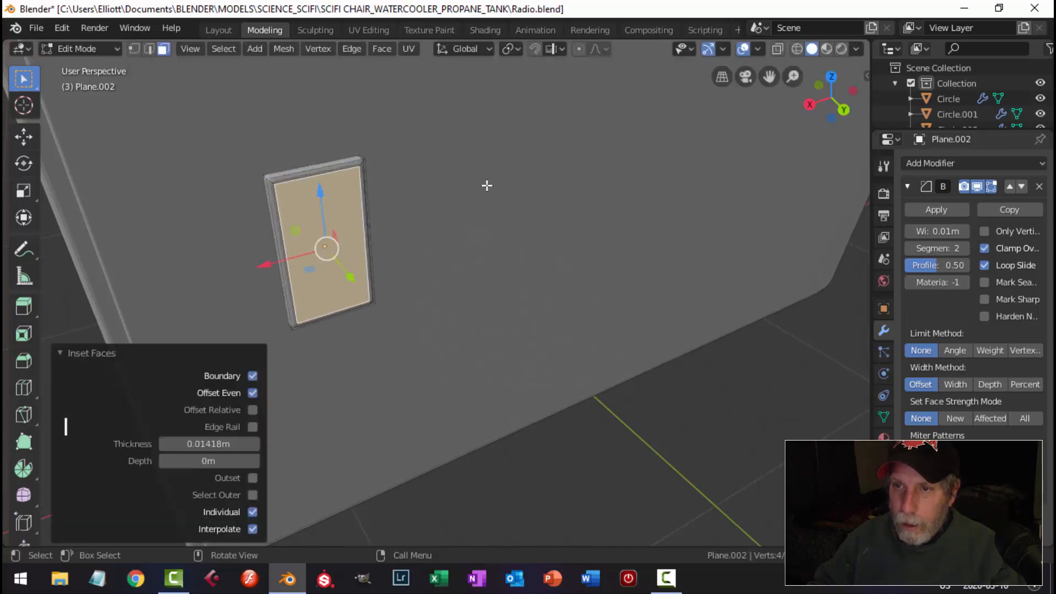
pyautogui.moveTo(486, 183); pyautogui.dragTo(512, 215, button='middle')
pyautogui.press('e')
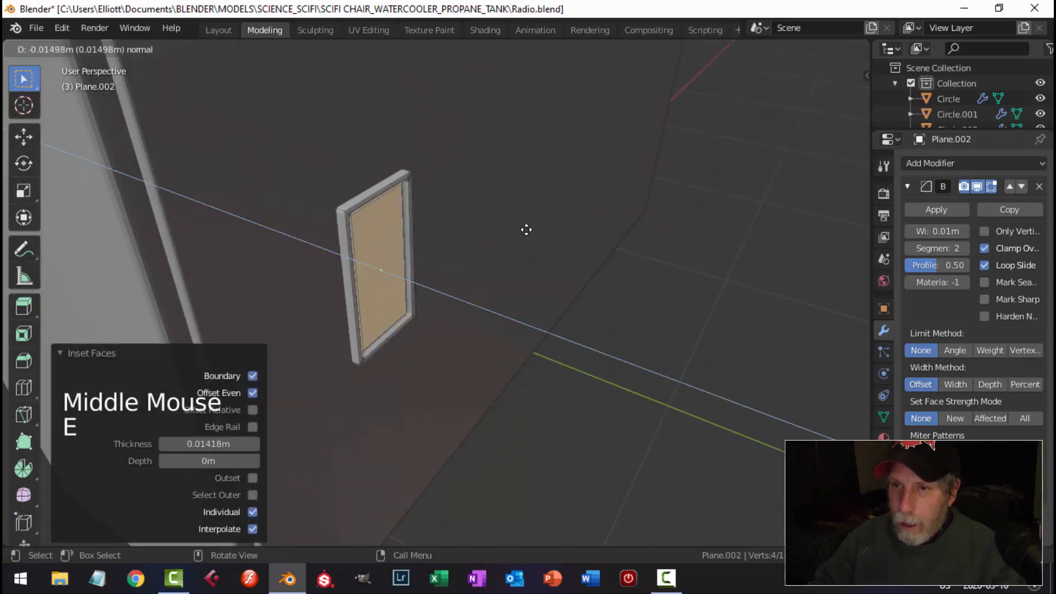
pyautogui.click(526, 230)
pyautogui.press('Tab')
# Add an edge loop around the rim of the recessed plate's frame and return to Object Mode
pyautogui.moveTo(507, 226); pyautogui.dragTo(296, 184, button='middle')
pyautogui.hotkey('alt', 'a')
pyautogui.scroll(3, 318, 184)
pyautogui.click(330, 184)
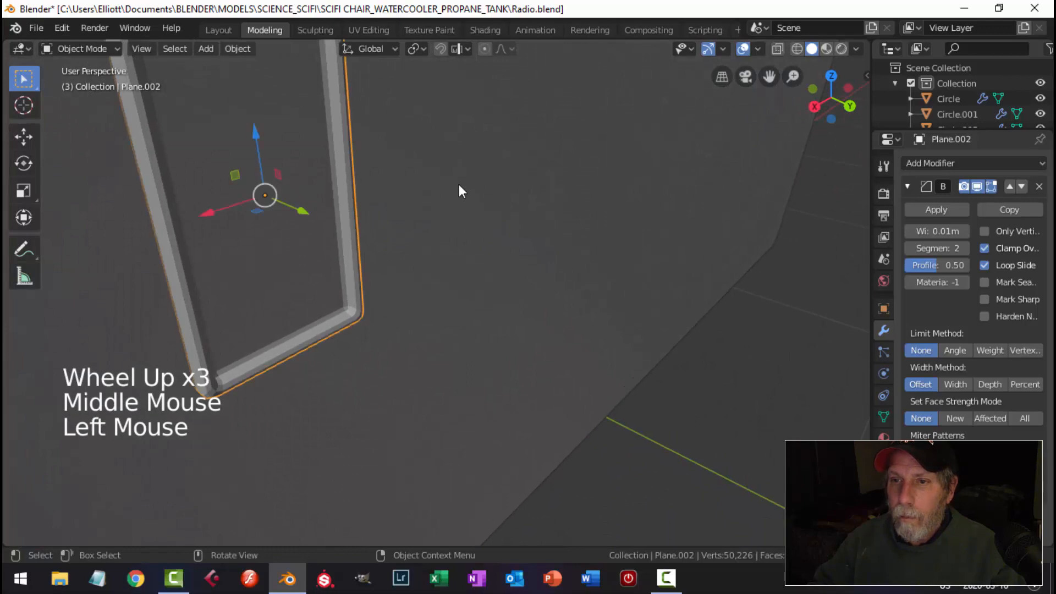
pyautogui.scroll(-3, 459, 183)
pyautogui.keyDown('shift'); pyautogui.moveTo(459, 184); pyautogui.dragTo(385, 203, button='middle'); pyautogui.keyUp('shift')
pyautogui.press('Tab')
pyautogui.scroll(3, 443, 194)
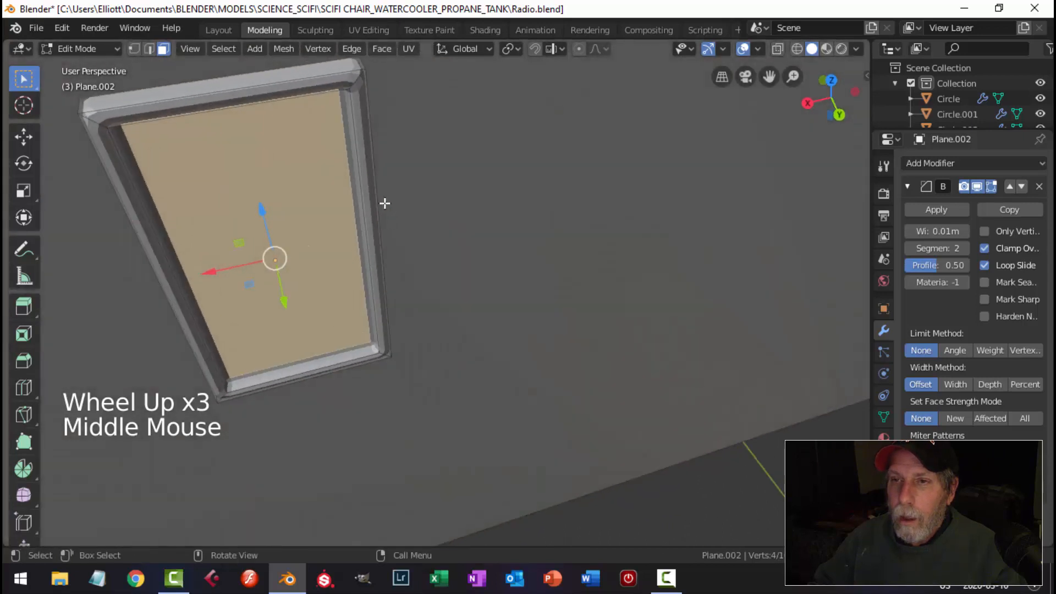
pyautogui.hotkey('ctrl', 'r')
pyautogui.click(354, 82)
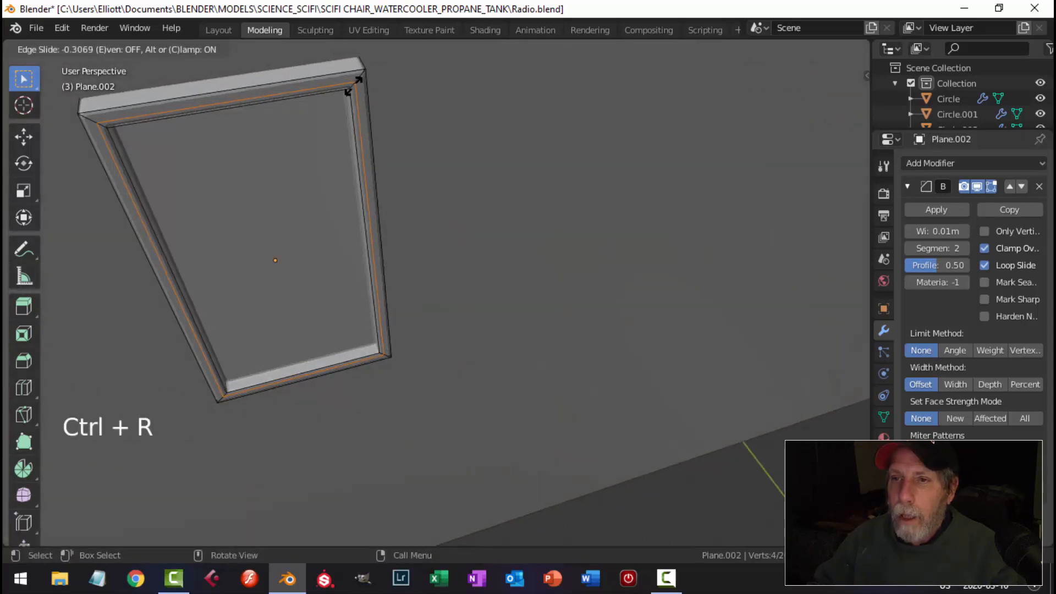
pyautogui.click(354, 83)
pyautogui.hotkey('alt', 'a')
pyautogui.press('Tab')
# In Edit Mode, duplicate the plate's recessed inner face and move the copy out in front of the frame
pyautogui.scroll(-3, 419, 135)
pyautogui.hotkey('alt', 'a')
pyautogui.moveTo(418, 135); pyautogui.dragTo(407, 193, button='middle')
pyautogui.scroll(2, 431, 177)
pyautogui.scroll(-1, 431, 169)
pyautogui.click(407, 193)
pyautogui.press('Tab')
pyautogui.click(419, 203)
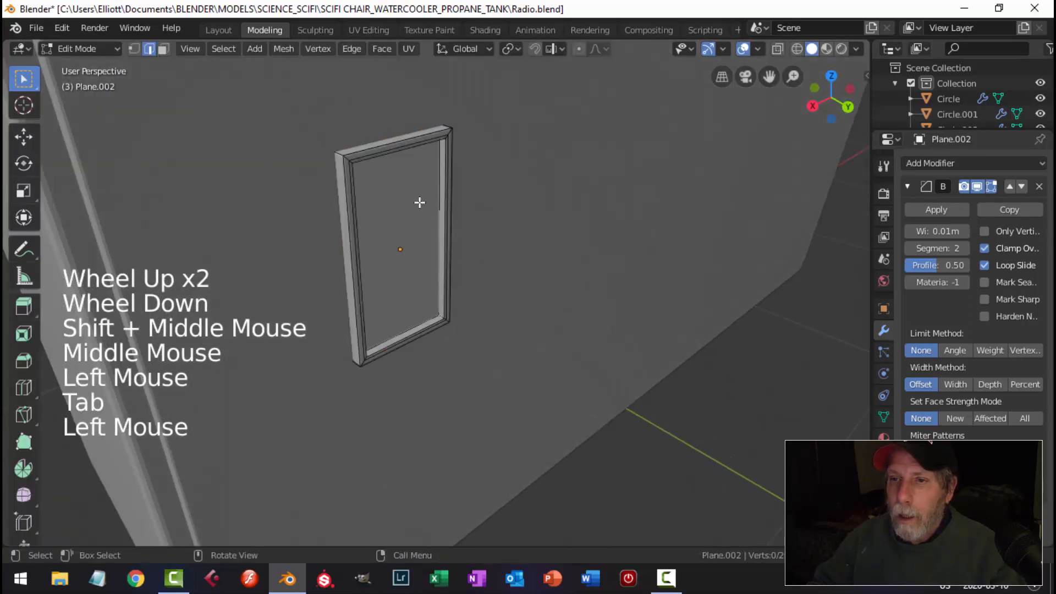
pyautogui.hotkey('alt', 'a')
pyautogui.press('3')
pyautogui.click(401, 229)
pyautogui.scroll(-3, 469, 252)
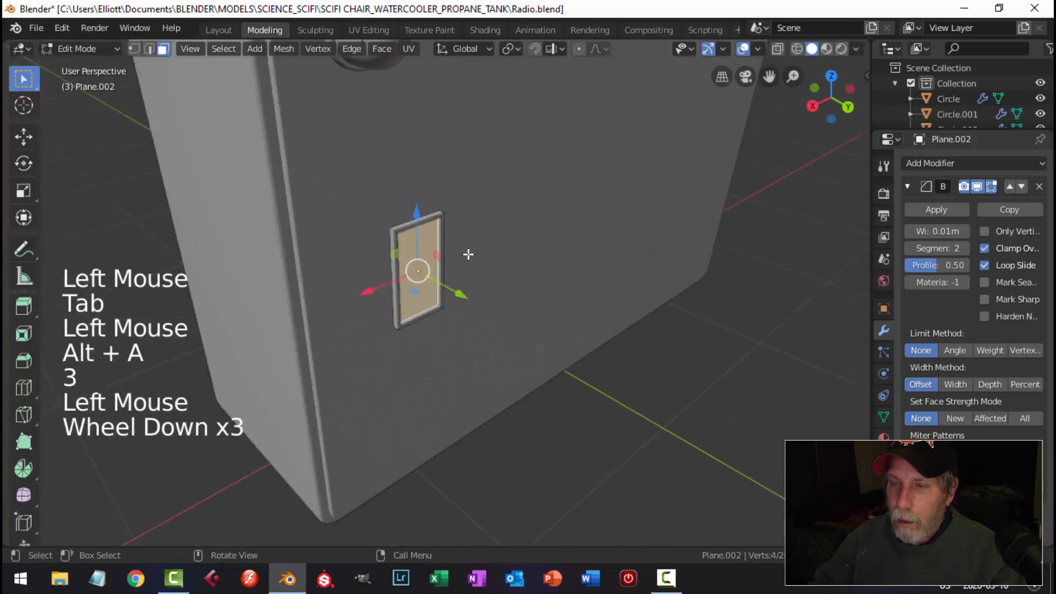
pyautogui.moveTo(470, 252); pyautogui.dragTo(509, 245, button='middle')
pyautogui.hotkey('shift', 'd')
pyautogui.click(439, 264)
pyautogui.scroll(2, 535, 244)
# Extrude the duplicated face about 0.05 m in Y back toward the frame and delete the selected end face
pyautogui.press('e')
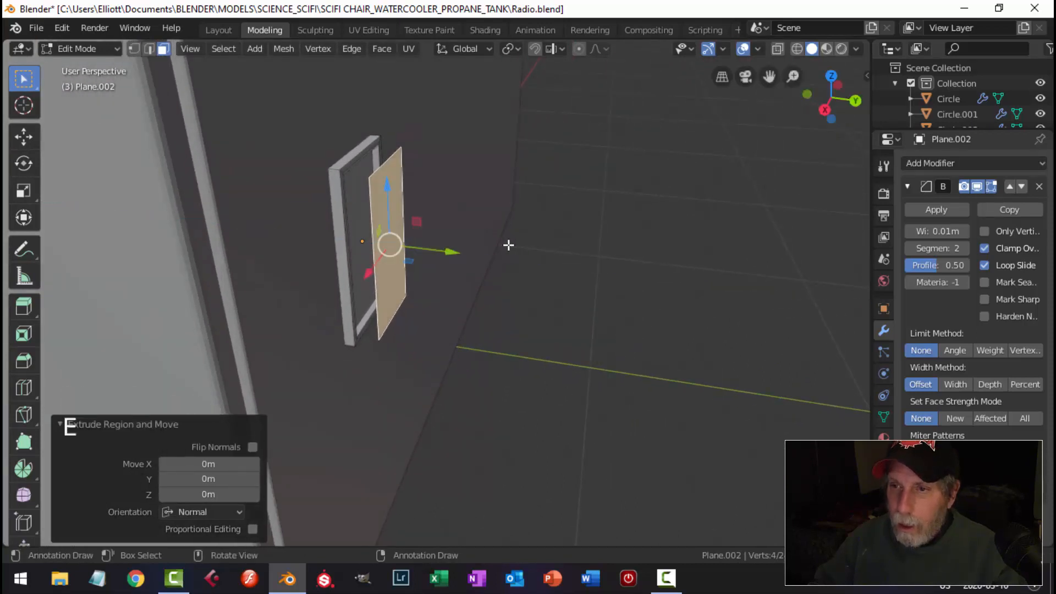
pyautogui.moveTo(454, 251); pyautogui.dragTo(443, 251)
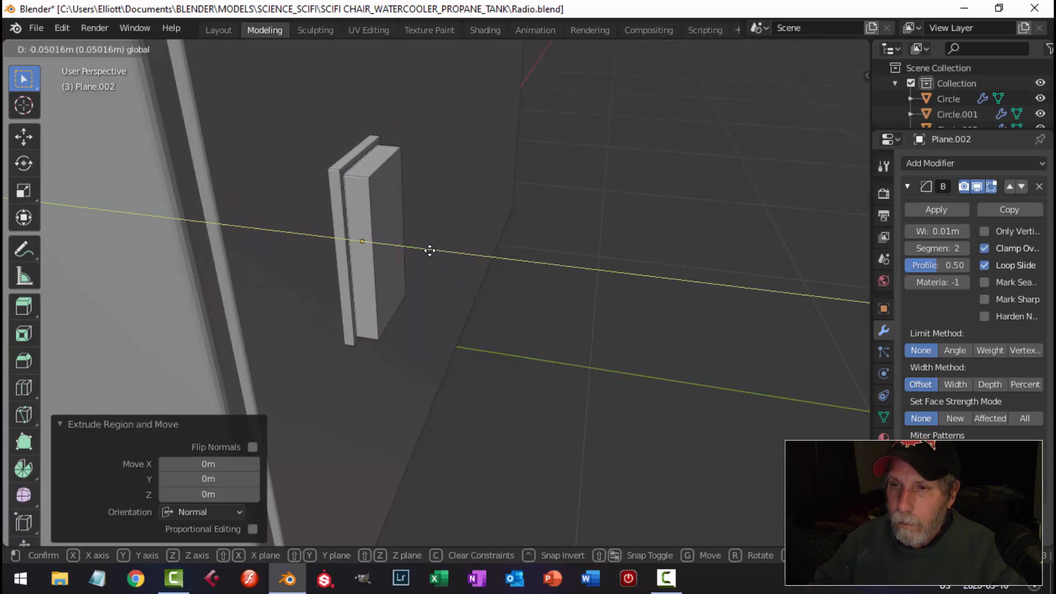
pyautogui.moveTo(430, 251); pyautogui.dragTo(430, 250)
pyautogui.press('x')
pyautogui.click(479, 243)
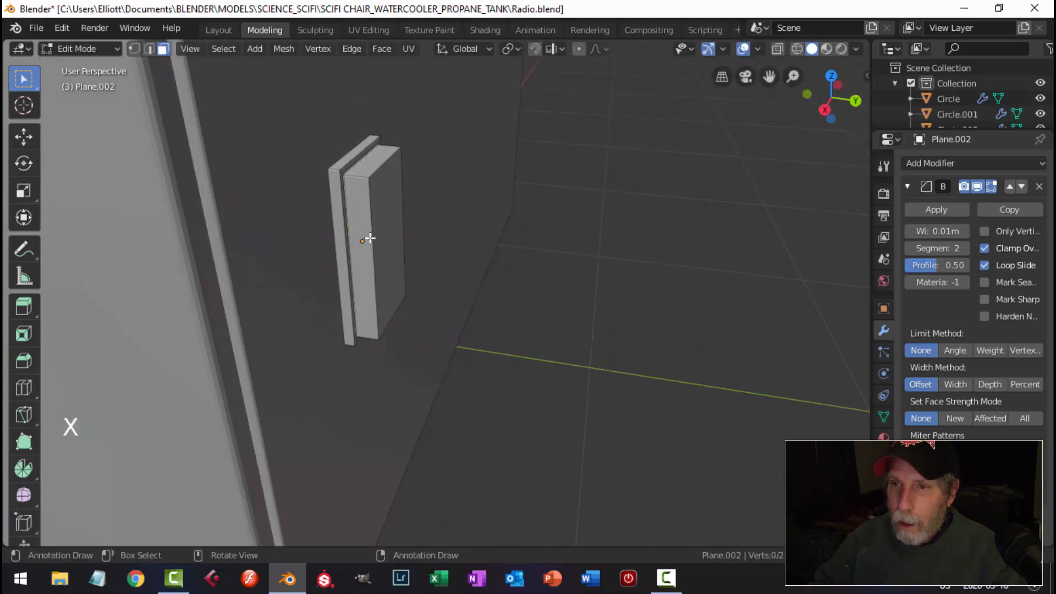
# Cut an edge loop across the middle of the new block and pull its lower outer edge 0.0462 m outward in Y
pyautogui.hotkey('ctrl', 'r')
pyautogui.click(375, 238)
pyautogui.hotkey('alt', 'a')
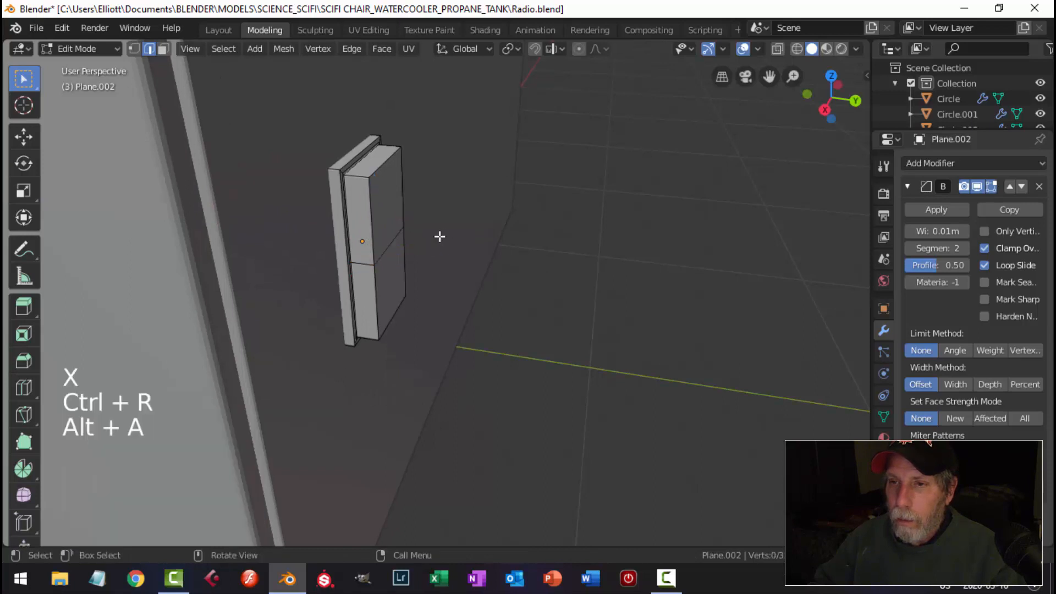
pyautogui.moveTo(438, 236); pyautogui.dragTo(437, 224, button='middle')
pyautogui.click(337, 268)
pyautogui.moveTo(337, 268); pyautogui.dragTo(459, 288, button='middle')
pyautogui.moveTo(459, 289); pyautogui.dragTo(475, 295)
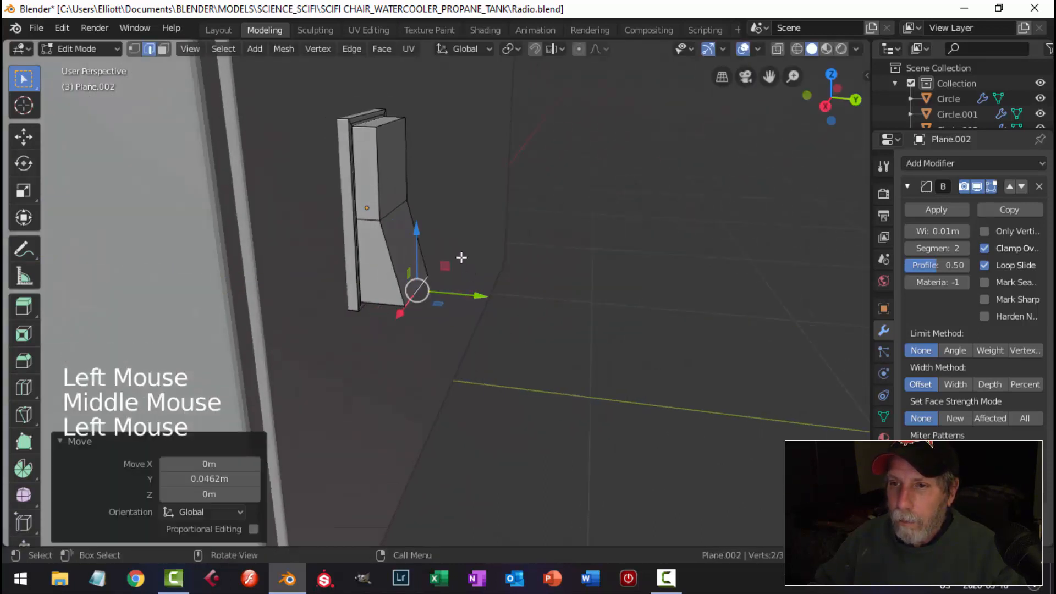
# Move the block's upper outer edge slightly in Y toward the frame and return to Object Mode
pyautogui.hotkey('alt', 'a')
pyautogui.click(389, 125)
pyautogui.moveTo(454, 122); pyautogui.dragTo(445, 123)
pyautogui.hotkey('alt', 'a')
pyautogui.press('Tab')
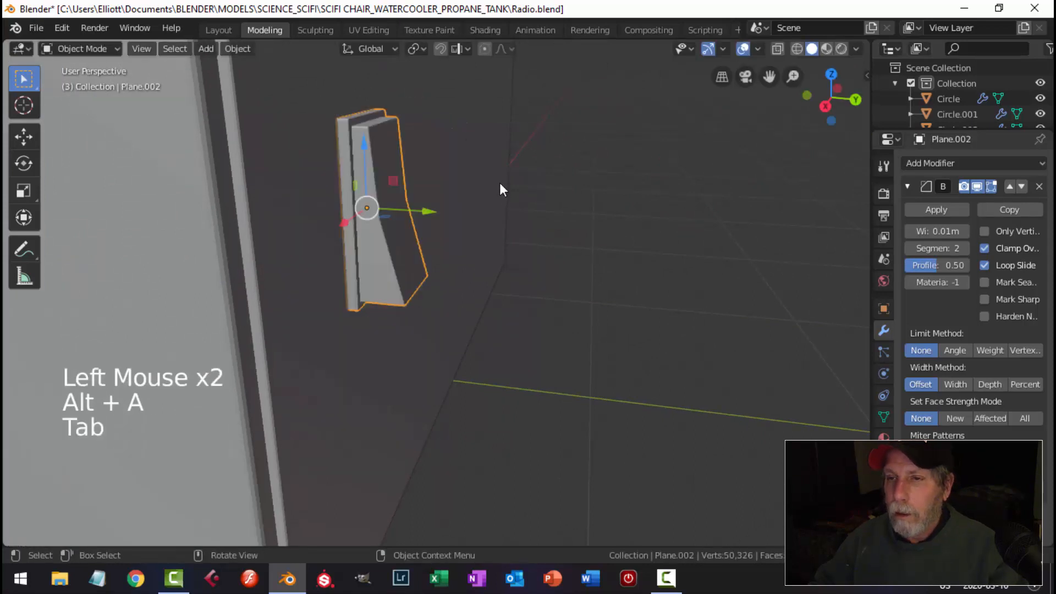
pyautogui.moveTo(503, 187); pyautogui.dragTo(366, 196, button='middle')
pyautogui.hotkey('alt', 'a')
pyautogui.scroll(-3, 417, 224)
pyautogui.scroll(4, 394, 261)
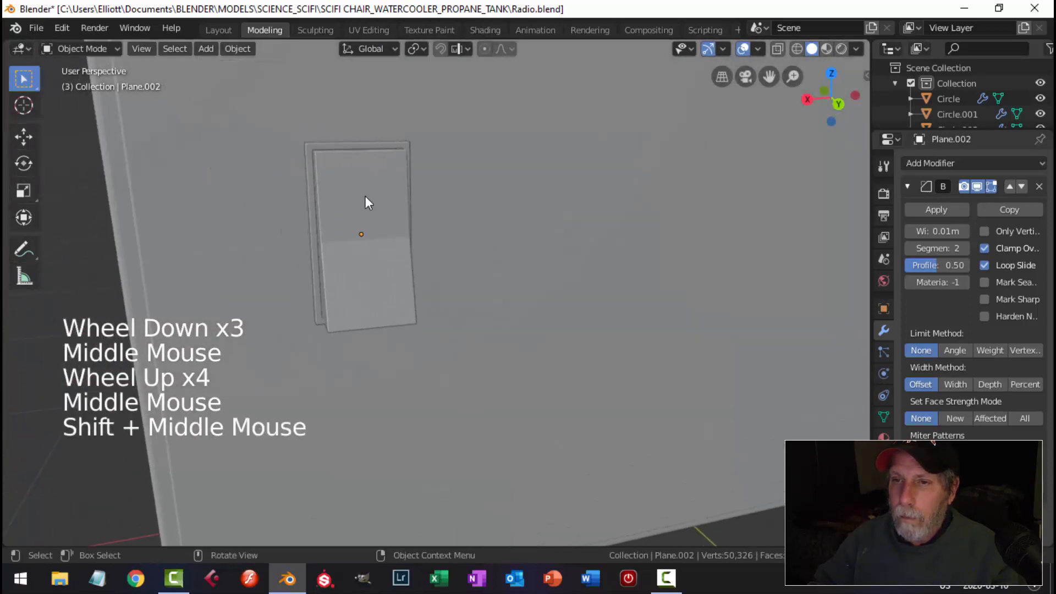
# Select all linked faces of the block in Edit Mode and scale it slightly smaller from the back view, leaving a gap inside the frame
pyautogui.click(378, 194)
pyautogui.press('Tab')
pyautogui.click(433, 189)
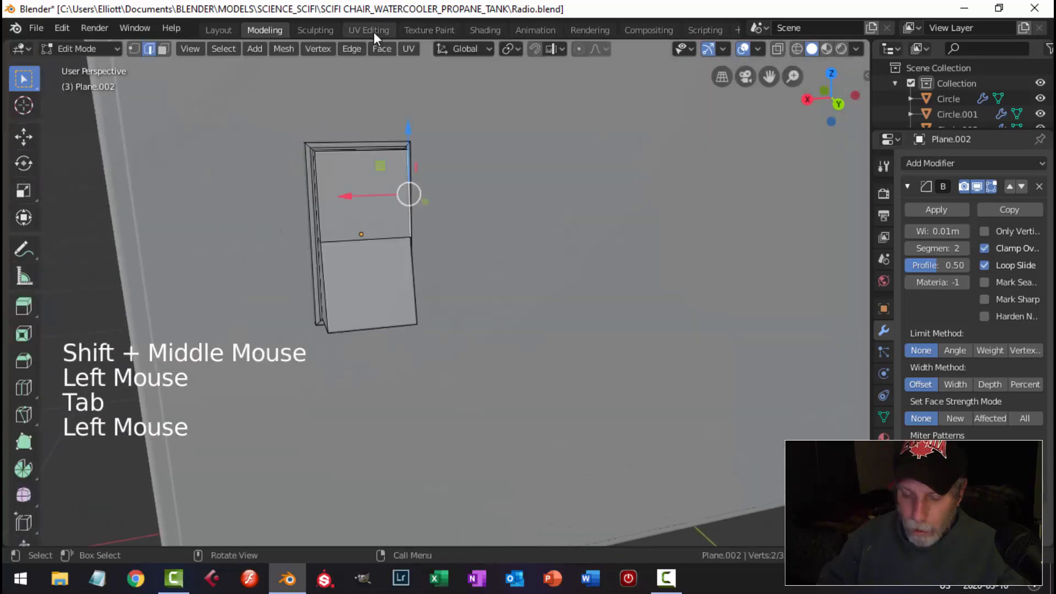
pyautogui.hotkey('ctrl', 'l')
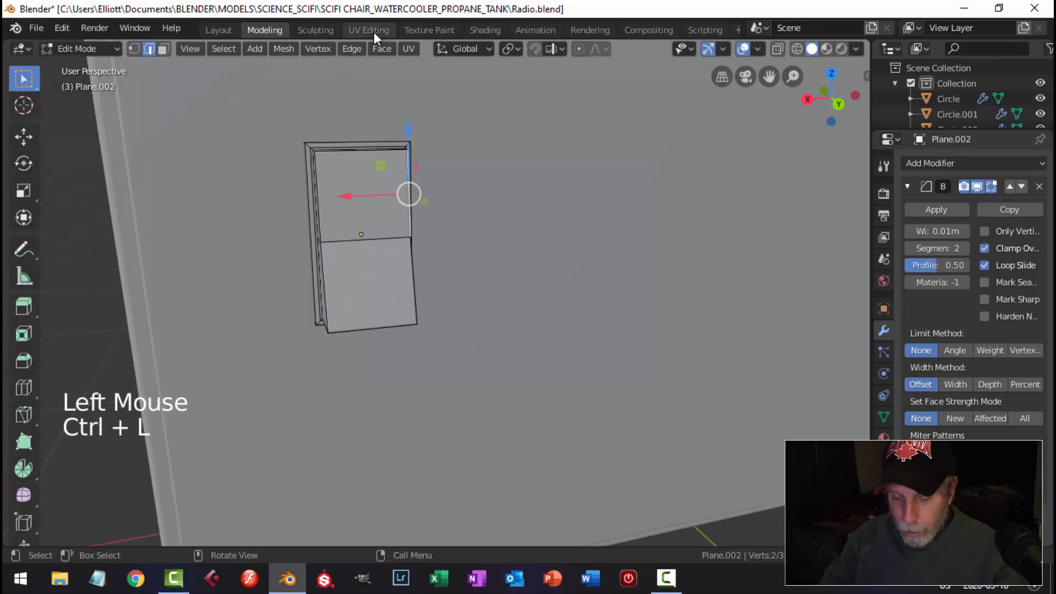
pyautogui.hotkey('alt', 'a')
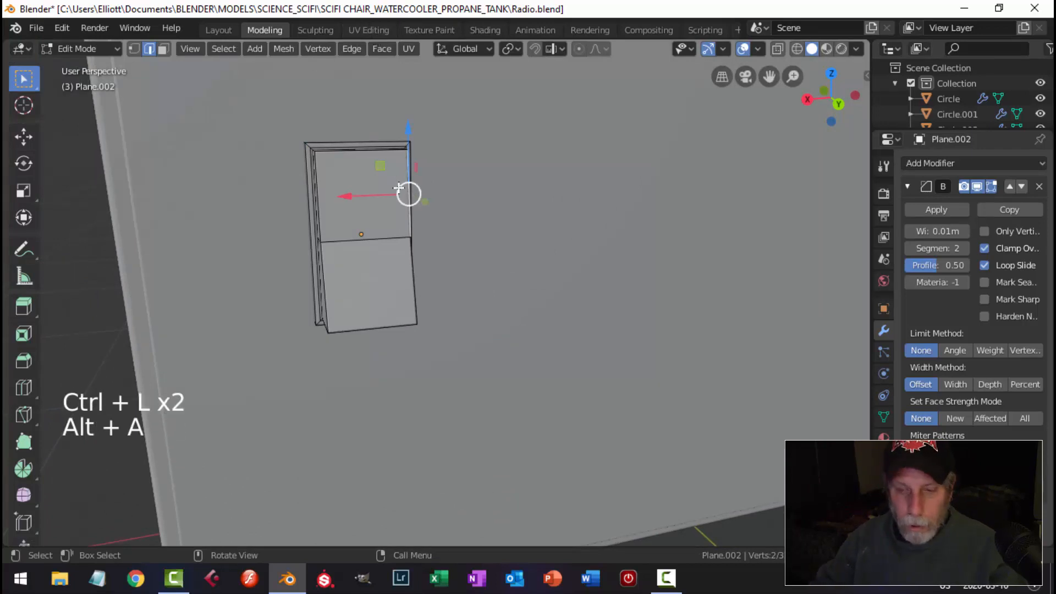
pyautogui.press('3')
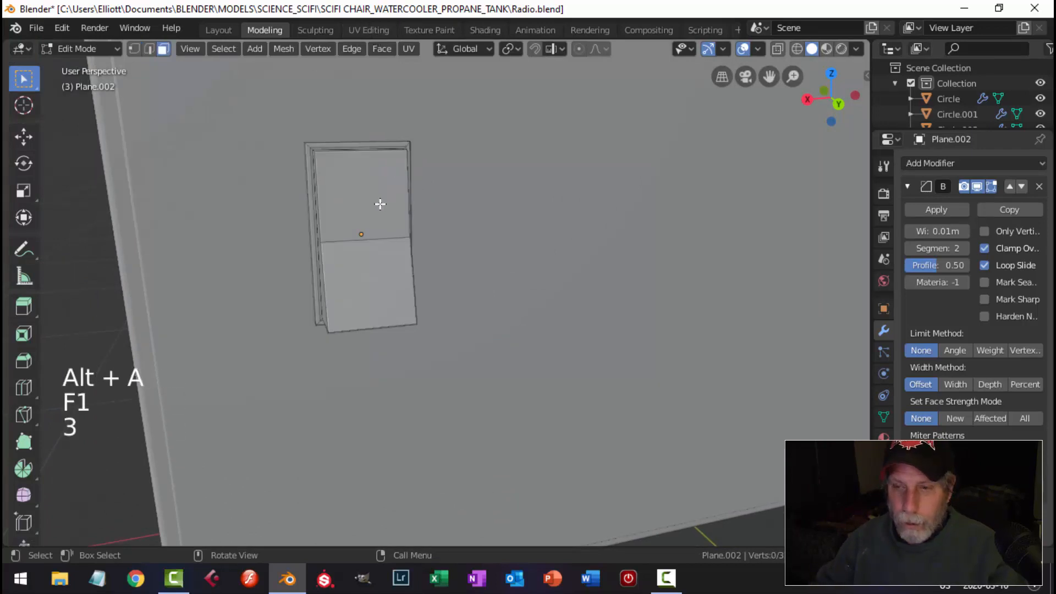
pyautogui.click(373, 208)
pyautogui.hotkey('ctrl', 'l')
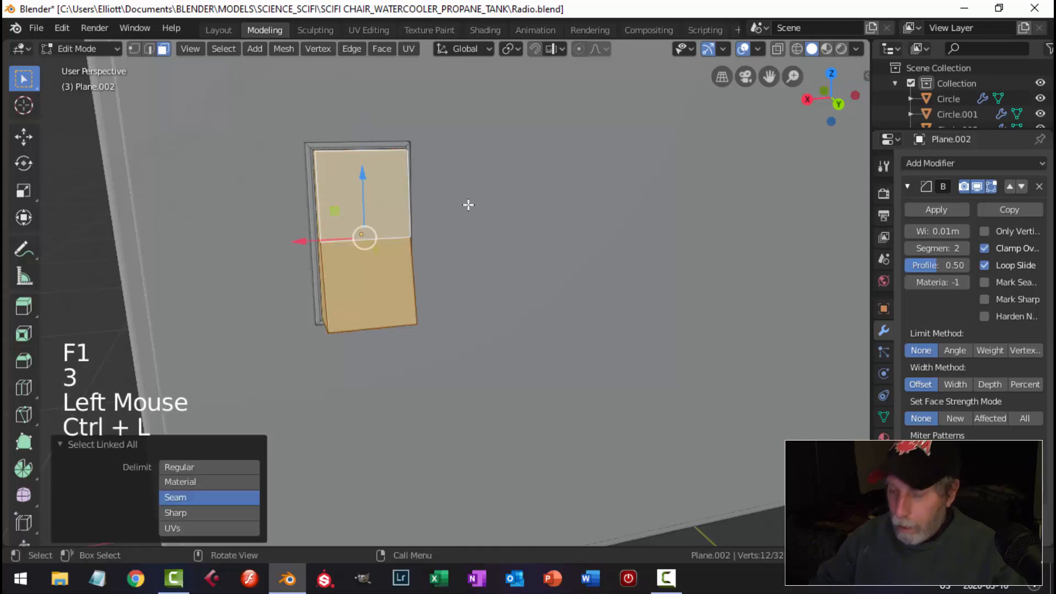
pyautogui.press('KP_1')
pyautogui.press('ctrl+KP_1')
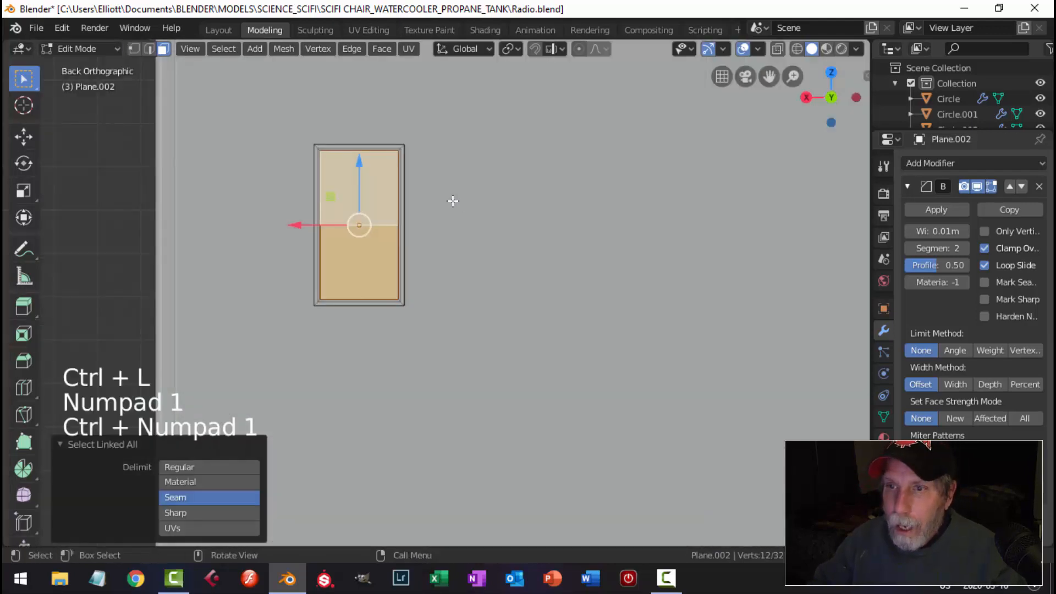
pyautogui.scroll(3, 456, 201)
pyautogui.keyDown('shift'); pyautogui.moveTo(457, 200); pyautogui.dragTo(497, 259, button='middle'); pyautogui.keyUp('shift')
pyautogui.press('s')
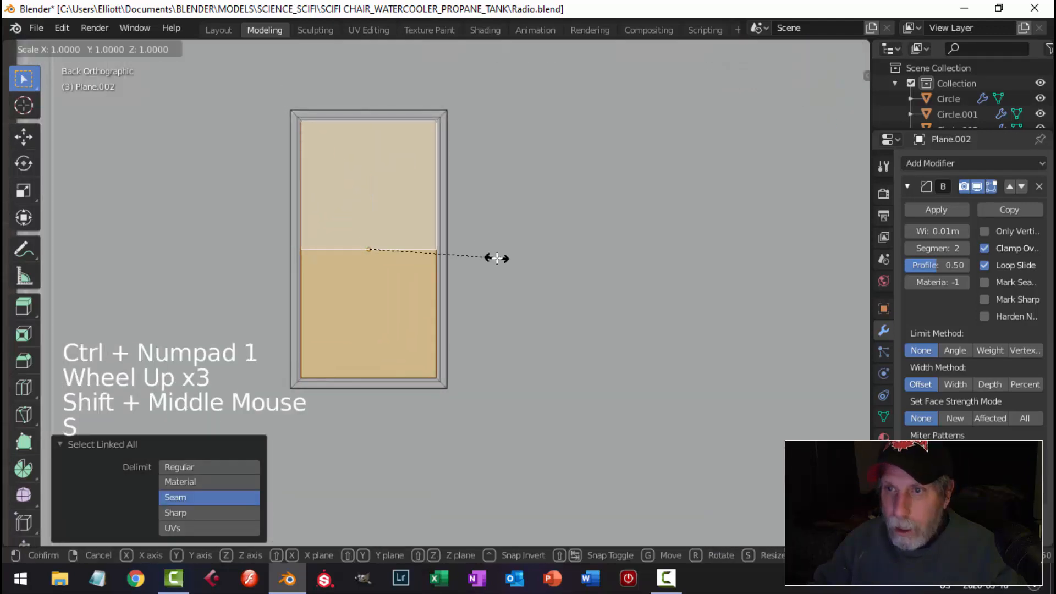
pyautogui.click(462, 253)
pyautogui.hotkey('alt', 'a')
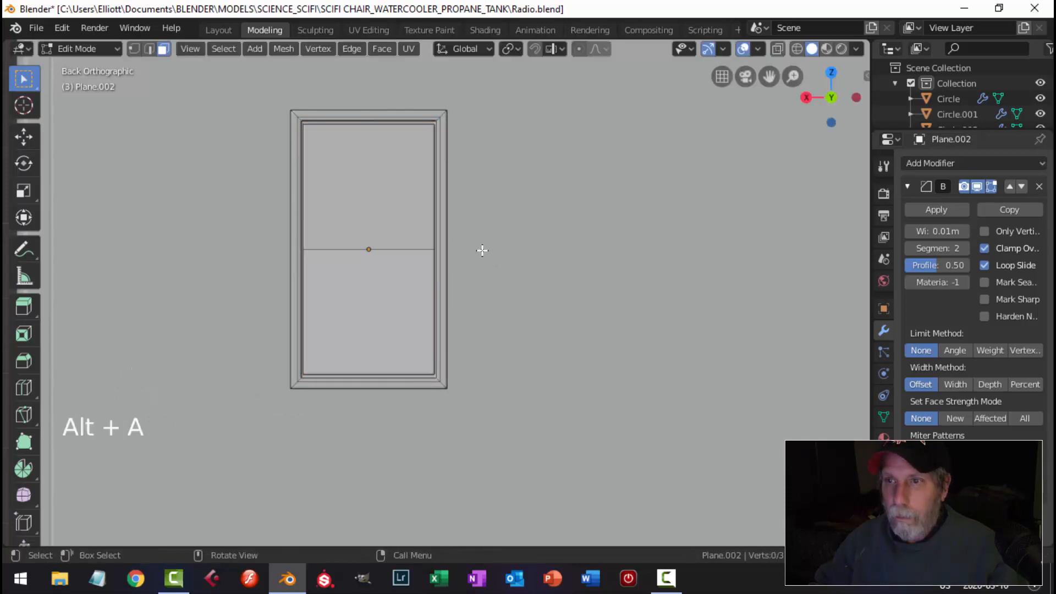
pyautogui.press('Tab')
pyautogui.hotkey('alt', 'a')
# Select the block's linked faces again, move them slightly in Y toward the frame, and return to Object Mode
pyautogui.scroll(-4, 482, 250)
pyautogui.moveTo(482, 250); pyautogui.dragTo(500, 318, button='middle')
pyautogui.scroll(2, 500, 318)
pyautogui.click(450, 263)
pyautogui.press('Tab')
pyautogui.scroll(4, 435, 273)
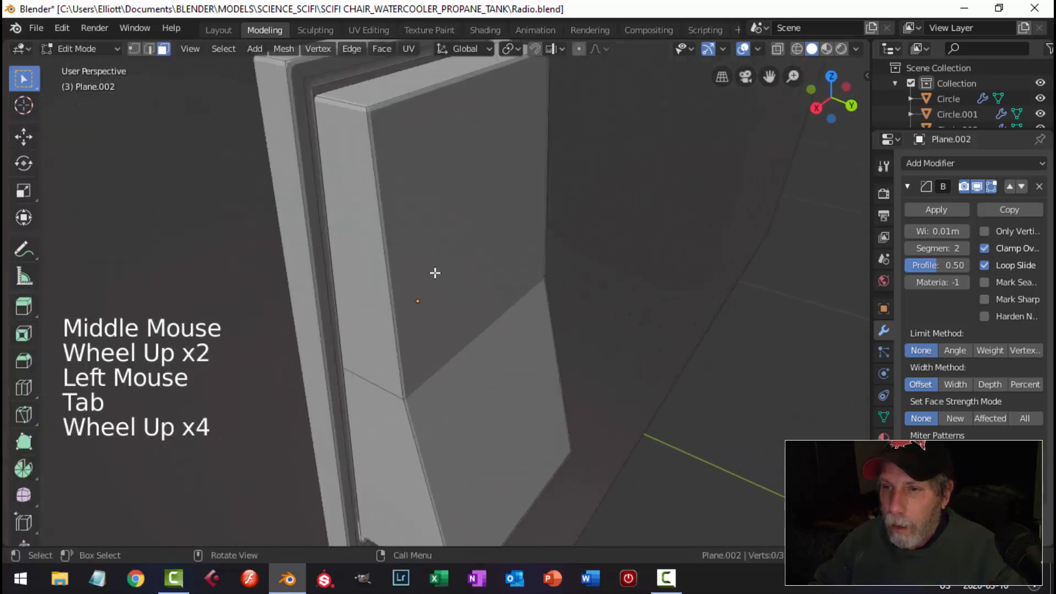
pyautogui.click(499, 202)
pyautogui.hotkey('ctrl', 'l')
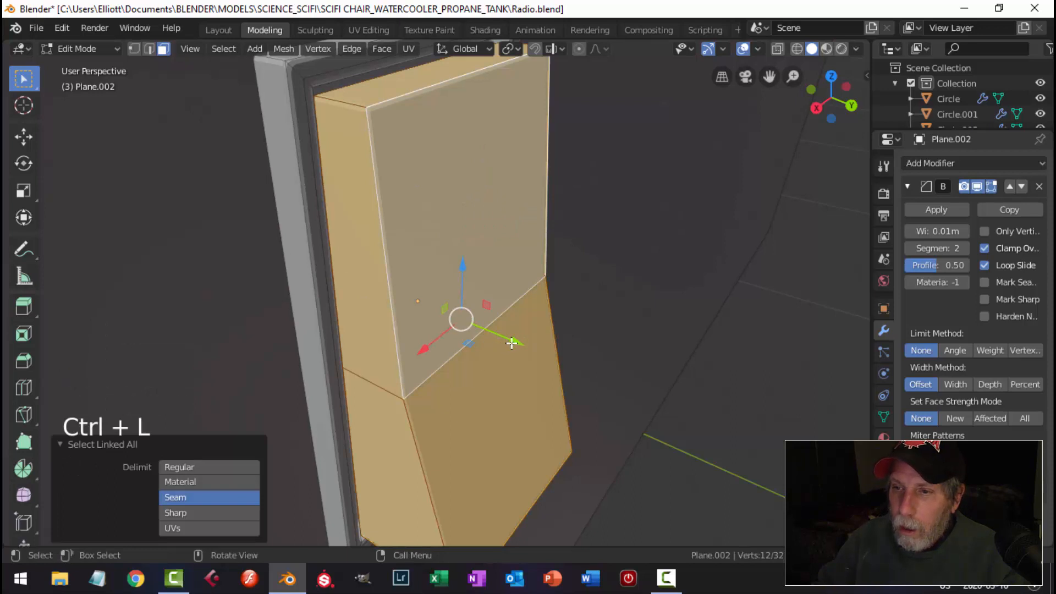
pyautogui.moveTo(512, 343); pyautogui.dragTo(508, 341)
pyautogui.hotkey('alt', 'a')
pyautogui.press('Tab')
pyautogui.scroll(-2, 536, 306)
pyautogui.hotkey('alt', 'a')
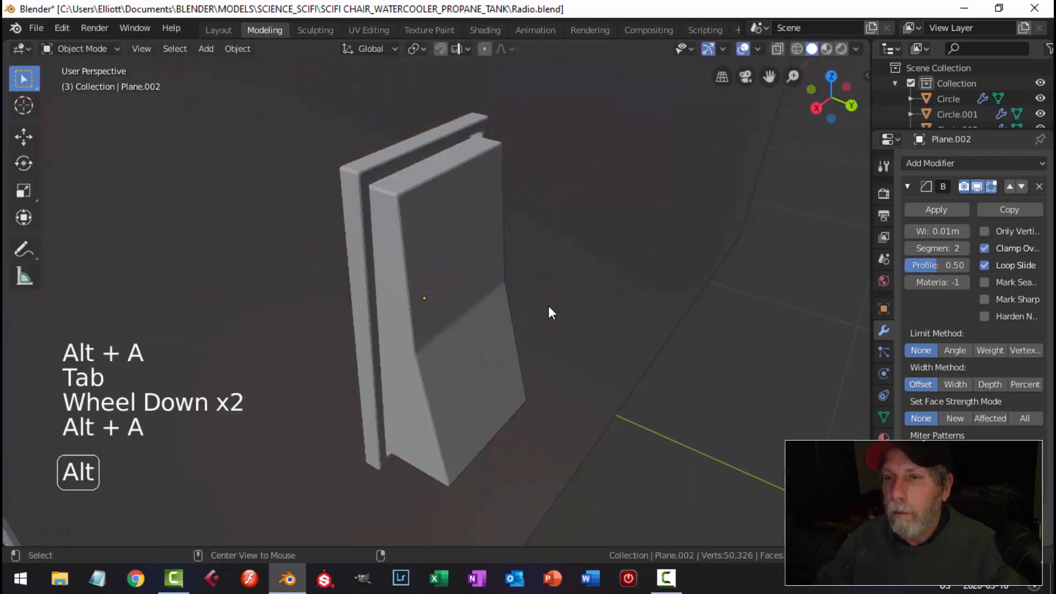
# Examine the finished wedge detail and the whole radio from several sides, and save the file
pyautogui.scroll(-3, 548, 306)
pyautogui.moveTo(548, 306); pyautogui.dragTo(545, 407, button='middle')
pyautogui.scroll(-3, 451, 255)
pyautogui.scroll(3, 468, 282)
pyautogui.click(522, 302)
pyautogui.scroll(2, 523, 305)
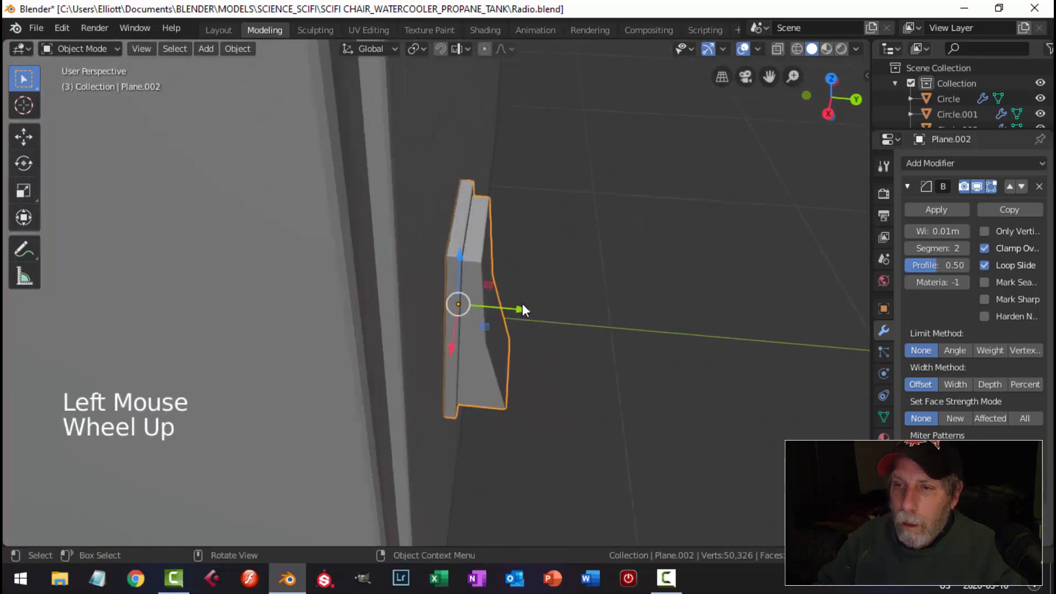
pyautogui.scroll(-3, 523, 305)
pyautogui.hotkey('alt', 'a')
pyautogui.scroll(-4, 592, 339)
pyautogui.moveTo(592, 338); pyautogui.dragTo(132, 283, button='middle')
pyautogui.click(433, 287)
pyautogui.click(358, 286)
pyautogui.hotkey('alt', 'a')
pyautogui.scroll(-3, 482, 293)
pyautogui.hotkey('ctrl', 's')
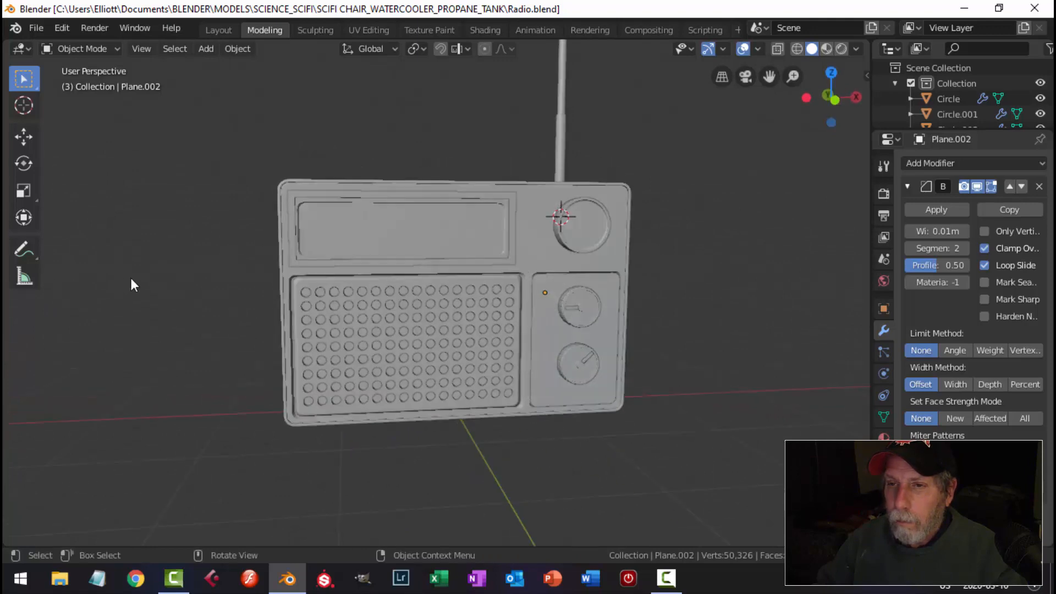
# Duplicate the radio body's front display face in Edit Mode and move the copy 1.18 m along Y, out behind the back
pyautogui.click(351, 226)
pyautogui.moveTo(385, 266); pyautogui.dragTo(506, 270, button='middle')
pyautogui.press('Tab')
pyautogui.press('3')
pyautogui.click(391, 223)
pyautogui.hotkey('shift', 'd')
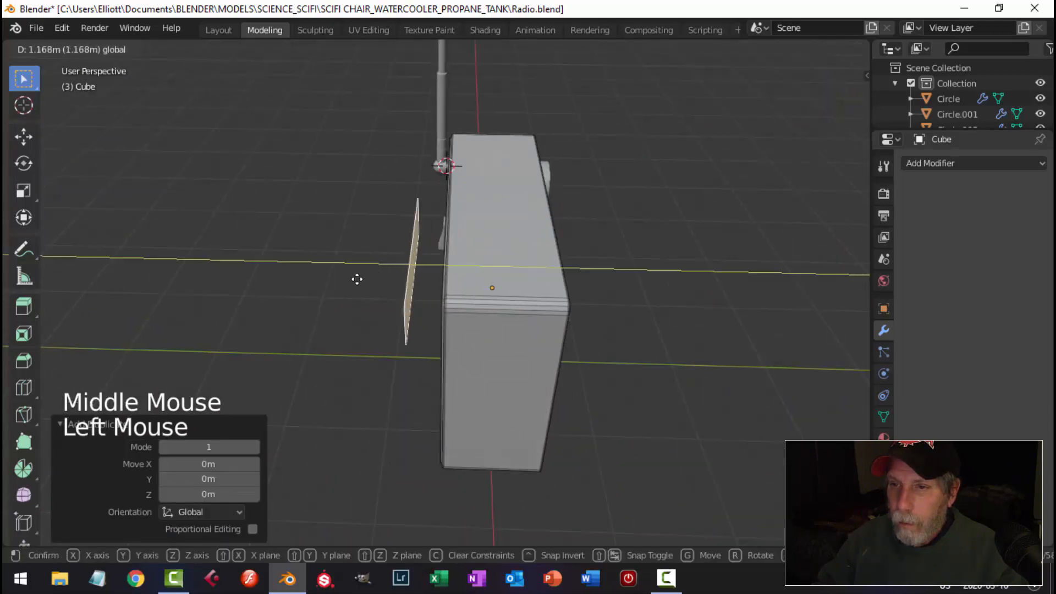
pyautogui.click(361, 313)
pyautogui.moveTo(360, 313); pyautogui.dragTo(466, 314, button='middle')
# Separate the duplicated face into its own object and, back in Object Mode, set its origin to its geometry
pyautogui.press('p')
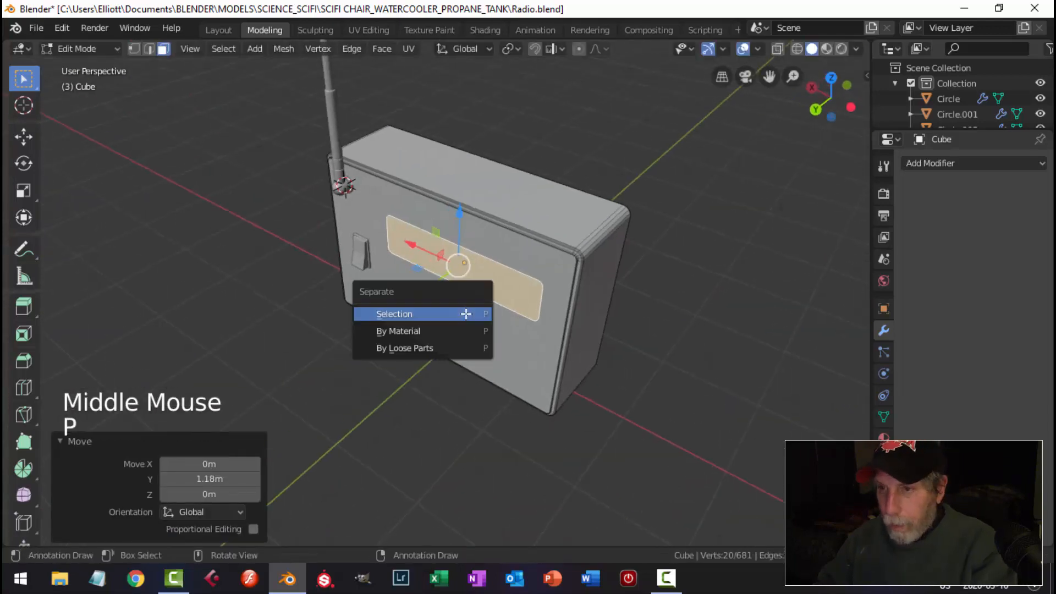
pyautogui.press('Return')
pyautogui.press('Tab')
pyautogui.click(524, 282)
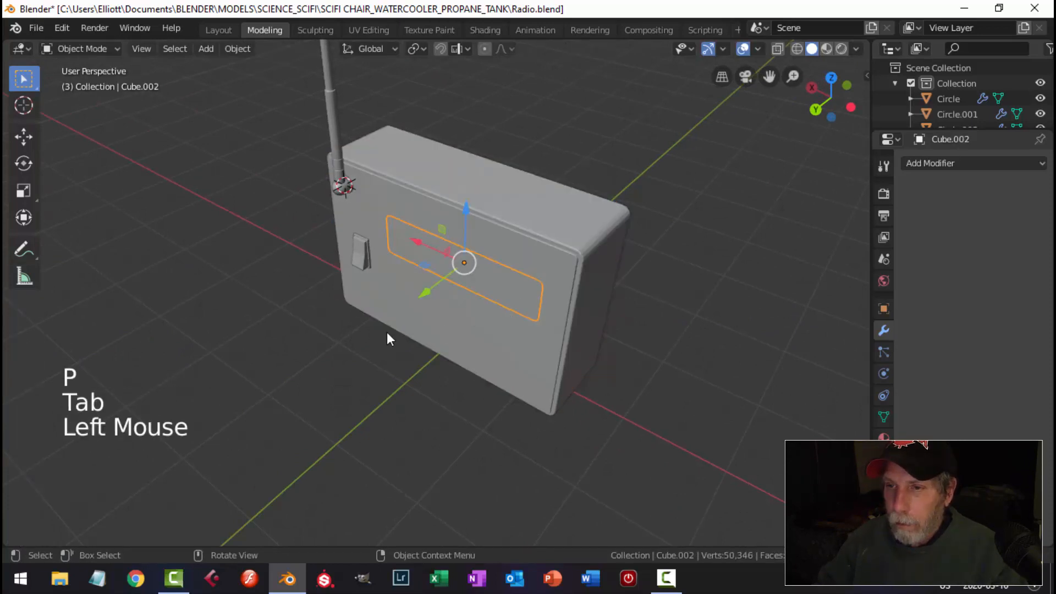
pyautogui.click(236, 48)
pyautogui.moveTo(349, 82)
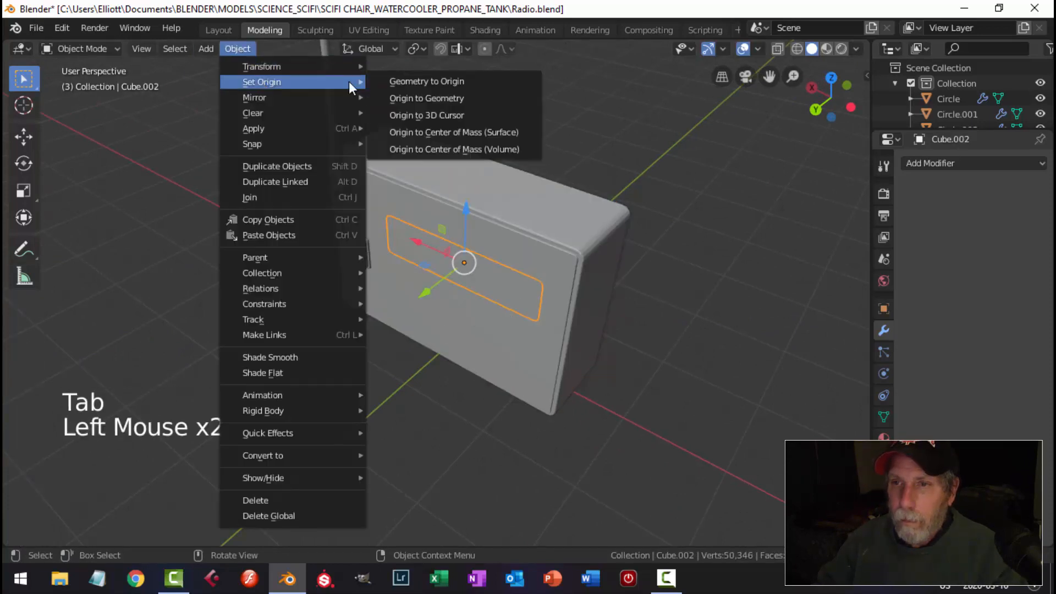
pyautogui.click(436, 98)
# From the back view, move the separated plate about 0.23 m in X and -0.506 m in Z
pyautogui.press('ctrl')
pyautogui.press('ctrl+KP_1')
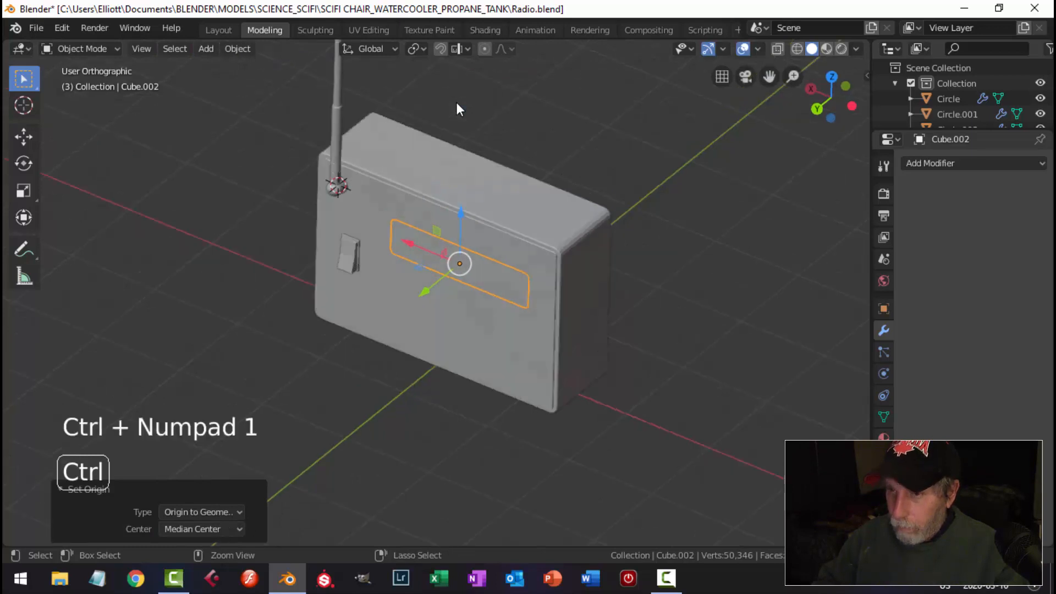
pyautogui.press('g')
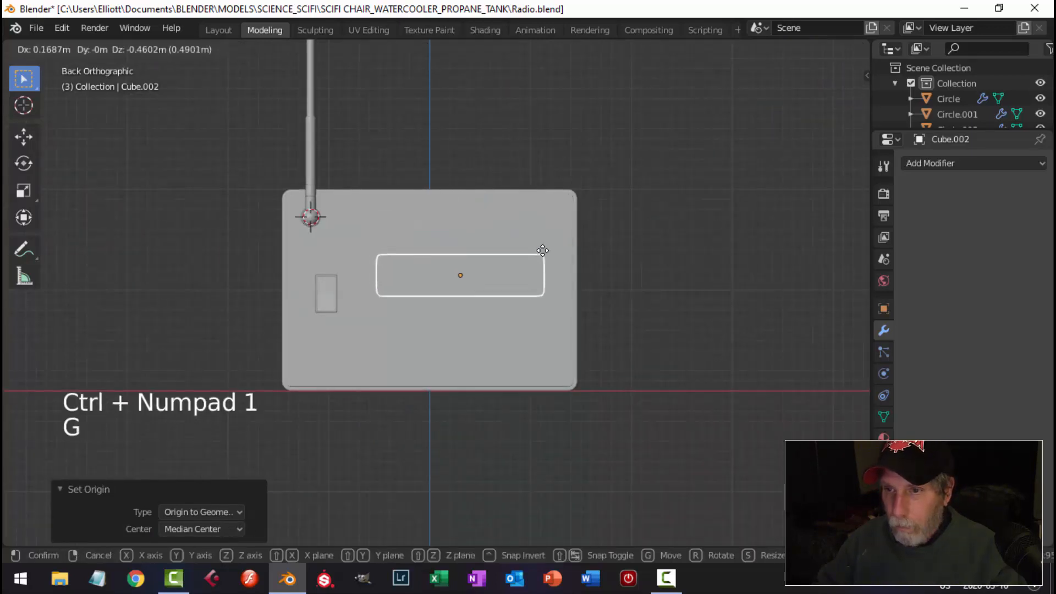
pyautogui.click(539, 285)
pyautogui.middleClick(541, 283)
pyautogui.scroll(2, 553, 281)
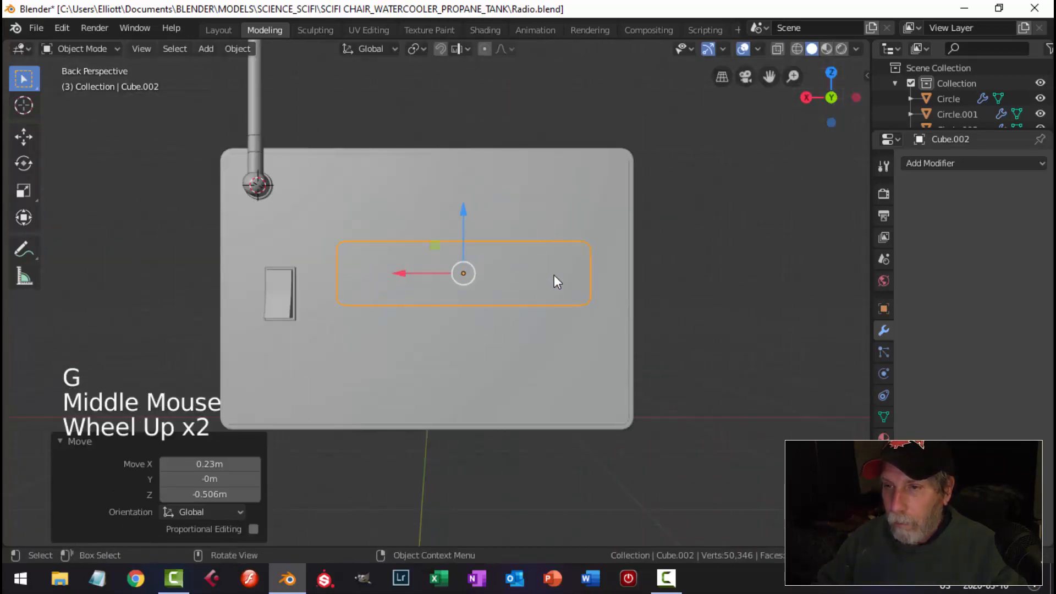
# Select the plate's lower corner vertices in Edit Mode from the back view and move them down in Z to make the plate taller
pyautogui.keyDown('shift'); pyautogui.moveTo(555, 281); pyautogui.dragTo(556, 297, button='middle'); pyautogui.keyUp('shift')
pyautogui.moveTo(556, 297); pyautogui.dragTo(458, 302, button='middle')
pyautogui.press('Tab')
pyautogui.press('a')
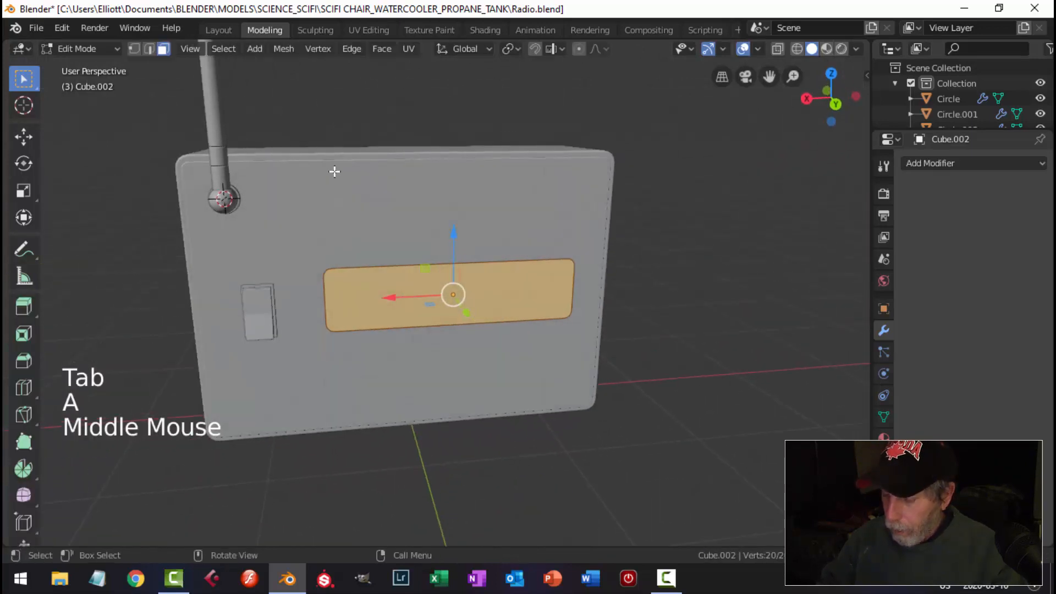
pyautogui.press('KP_1')
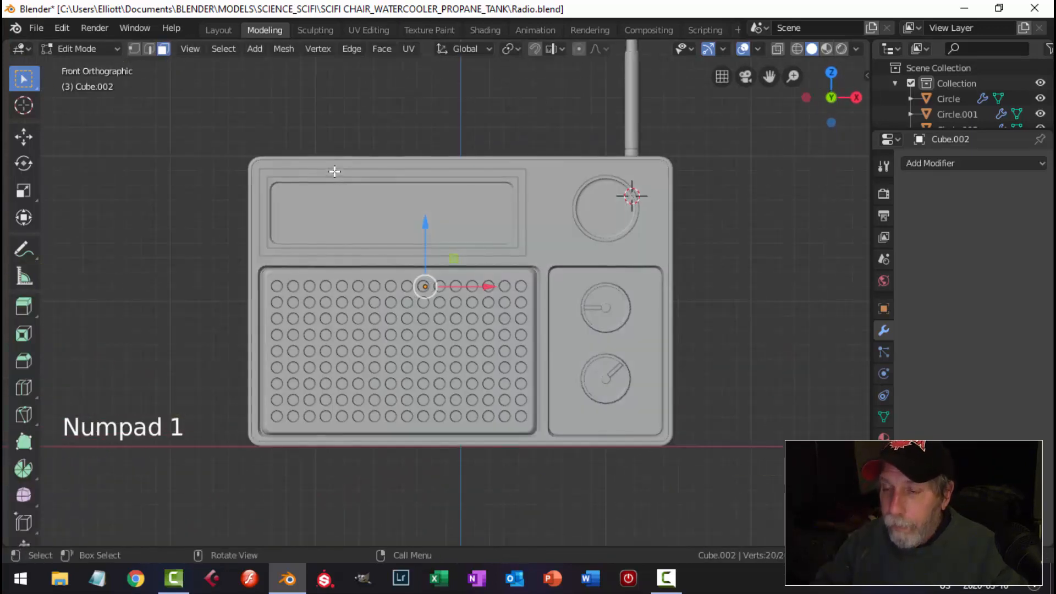
pyautogui.press('ctrl+KP_1')
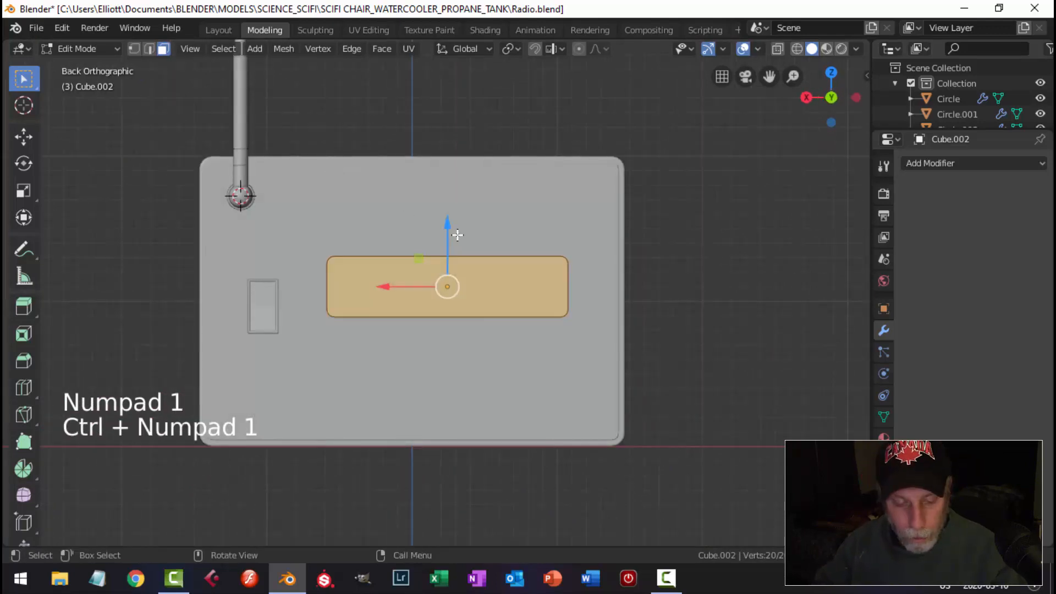
pyautogui.press('1')
pyautogui.hotkey('alt', 'a')
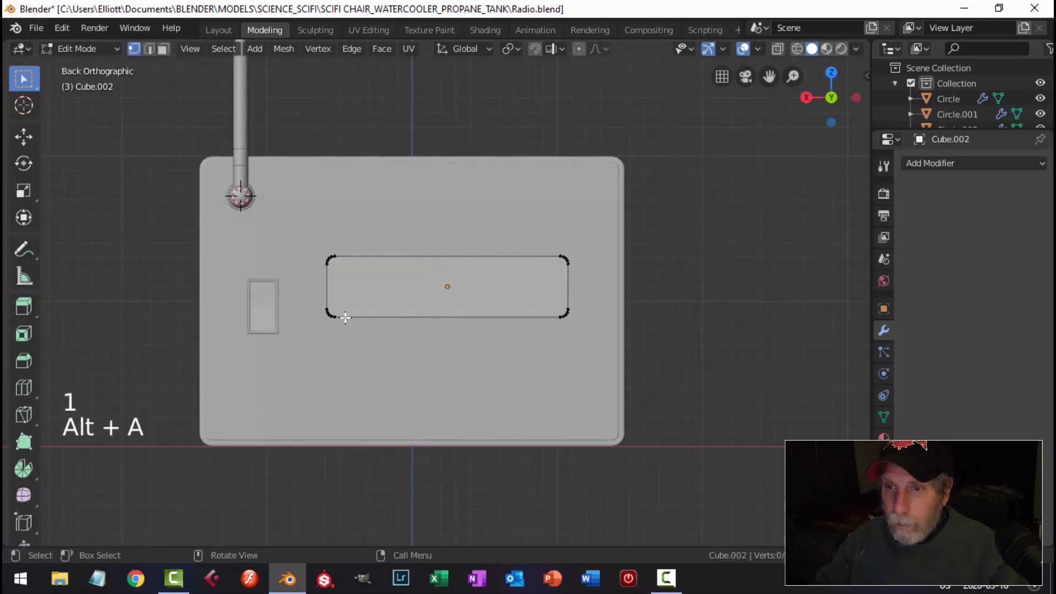
pyautogui.press('b')
pyautogui.moveTo(307, 285); pyautogui.dragTo(644, 389)
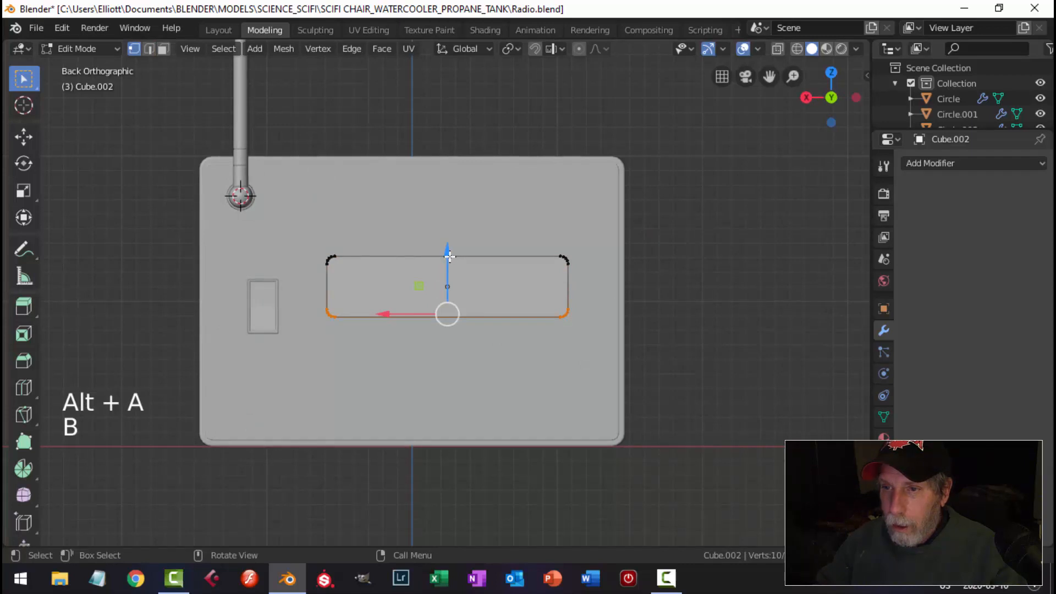
pyautogui.moveTo(450, 257); pyautogui.dragTo(457, 293)
# Shift the whole plate 0.0639 m in X and extrude it about 0.055 m to give it thickness
pyautogui.hotkey('alt', 'a')
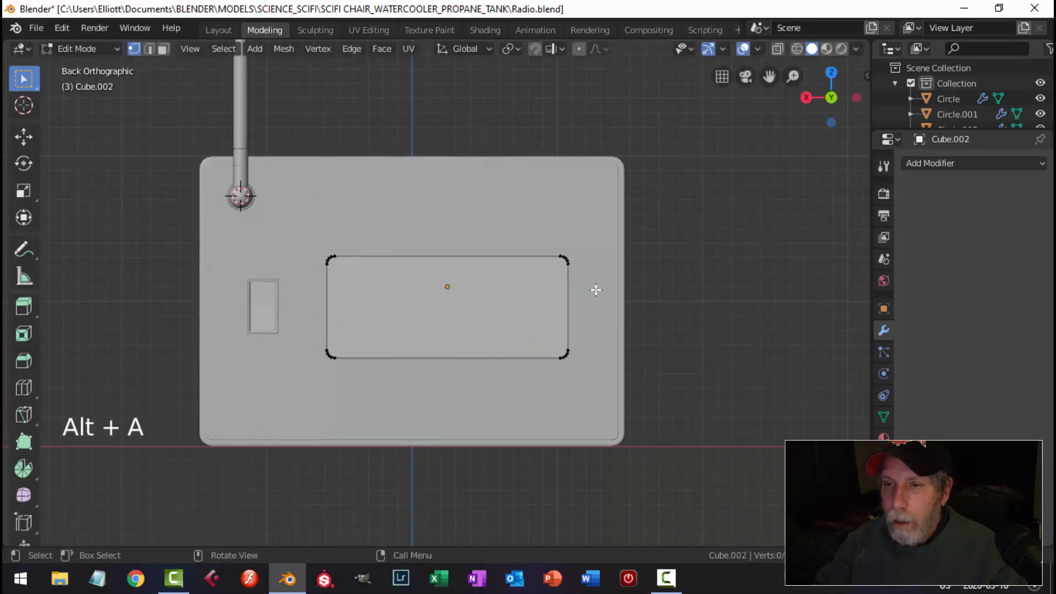
pyautogui.press('a')
pyautogui.moveTo(392, 307); pyautogui.dragTo(382, 305)
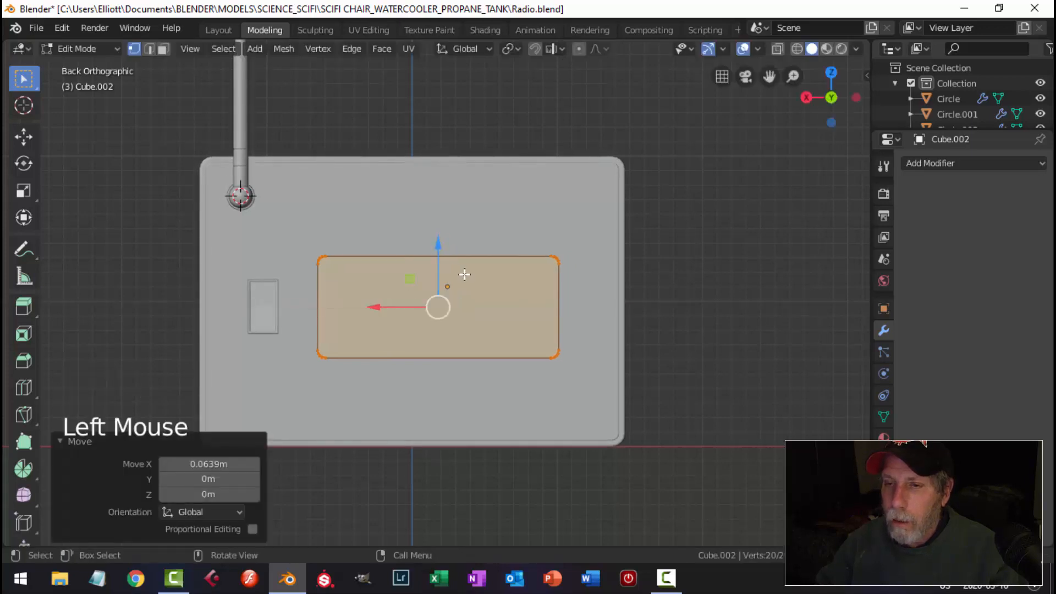
pyautogui.moveTo(387, 283); pyautogui.dragTo(544, 345, button='middle')
pyautogui.press('e')
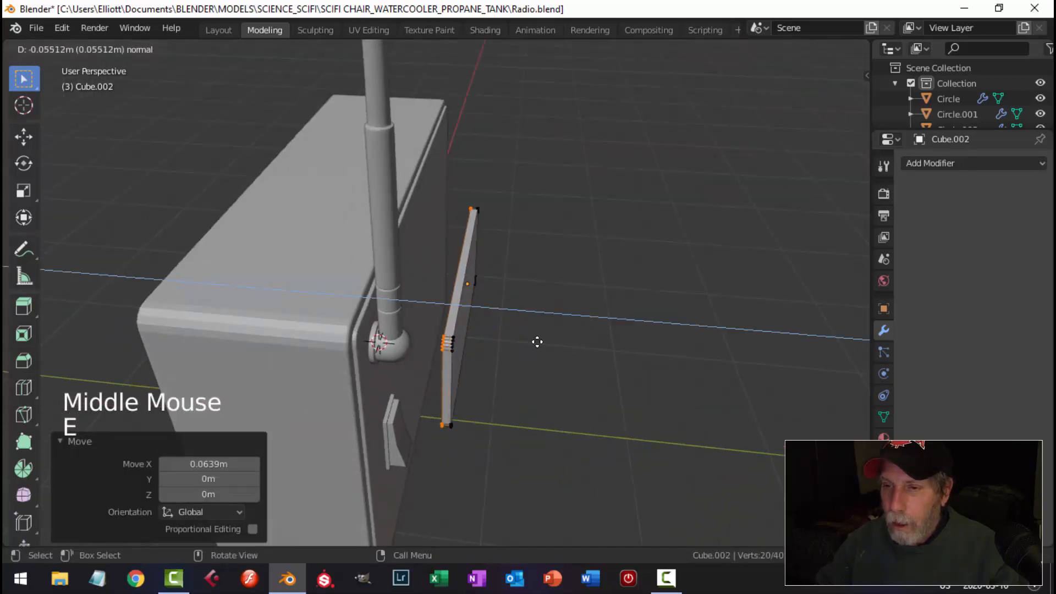
pyautogui.click(535, 341)
# Move the whole plate -0.266 m in Y into the radio's back and return to Object Mode
pyautogui.press('a')
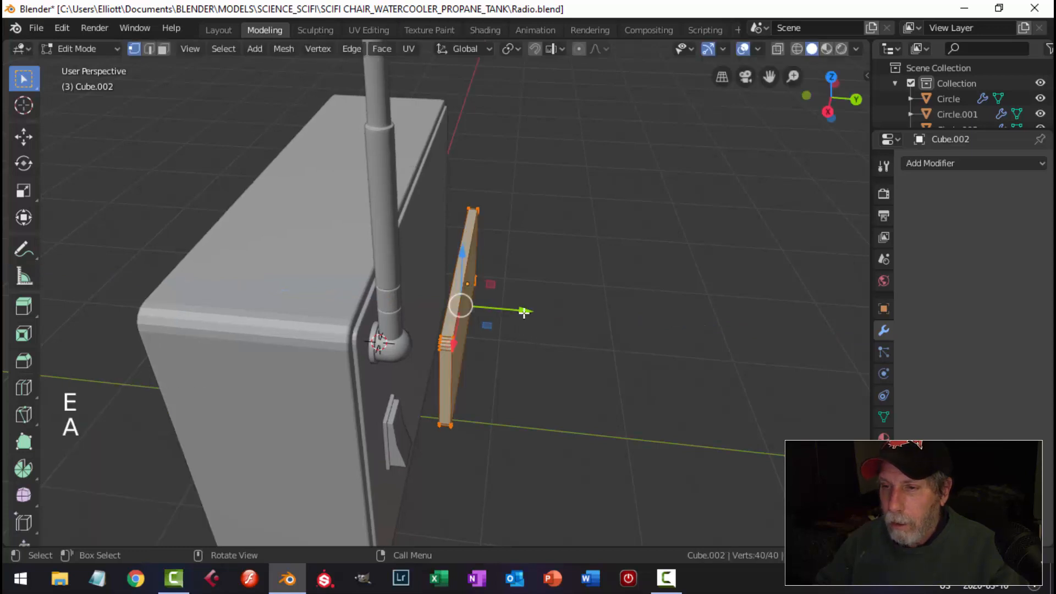
pyautogui.moveTo(524, 309); pyautogui.dragTo(486, 311)
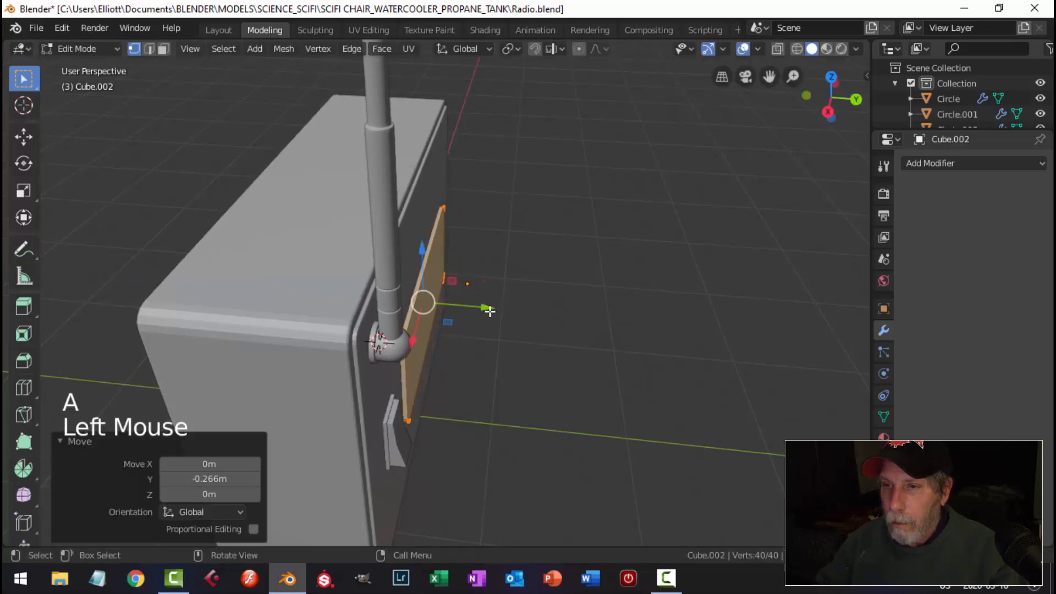
pyautogui.moveTo(486, 312); pyautogui.dragTo(586, 331, button='middle')
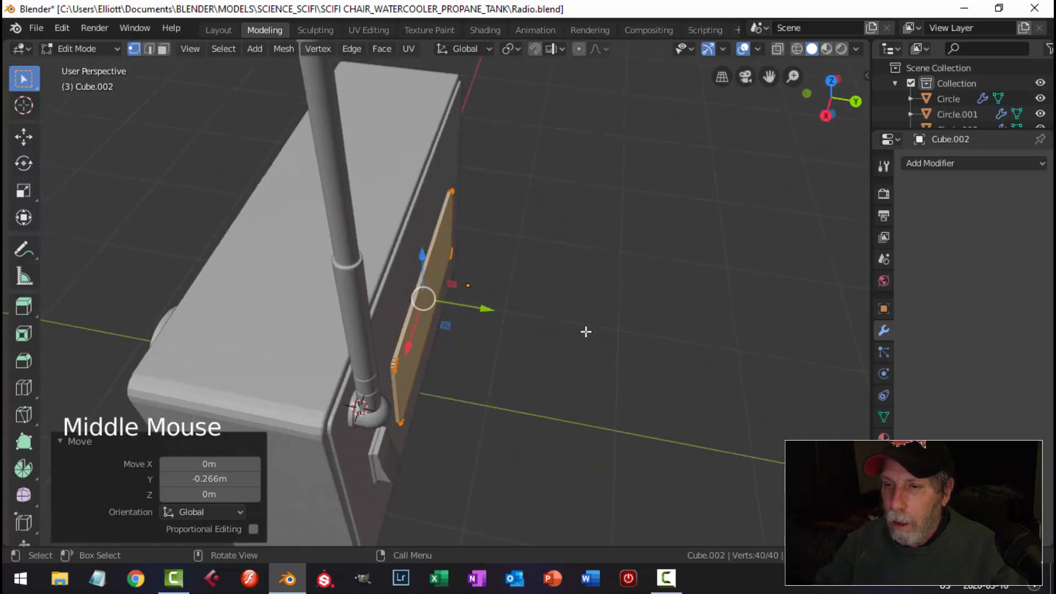
pyautogui.hotkey('alt', 'a')
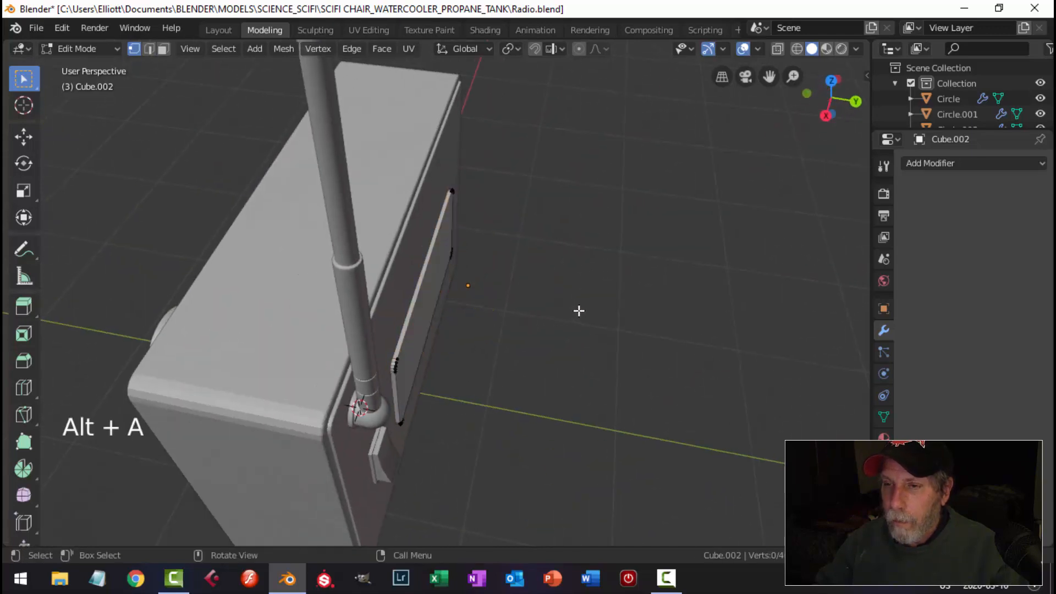
pyautogui.press('Tab')
pyautogui.hotkey('alt', 'a')
# Cut the plate's shape out of the radio body with an applied Boolean Difference modifier and hide the plate
pyautogui.moveTo(609, 316); pyautogui.dragTo(535, 220, button='middle')
pyautogui.click(536, 220)
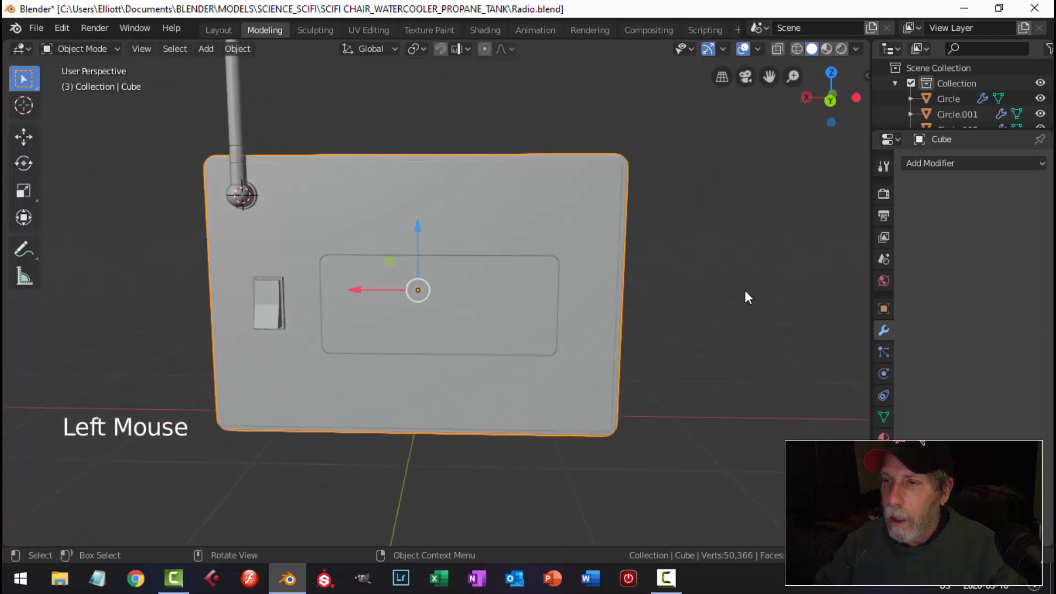
pyautogui.click(945, 163)
pyautogui.click(760, 232)
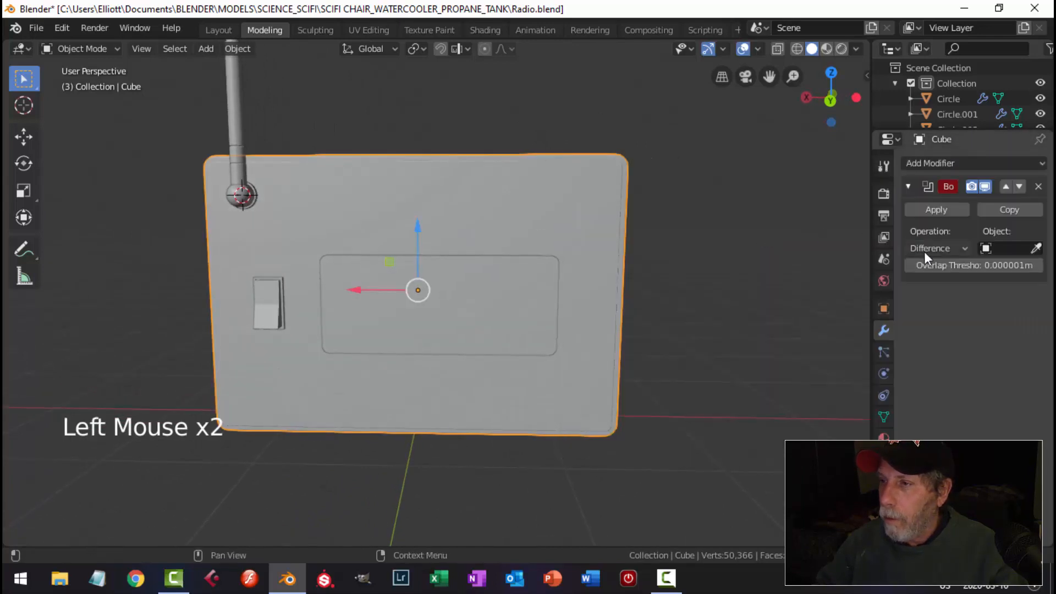
pyautogui.click(1038, 250)
pyautogui.click(537, 302)
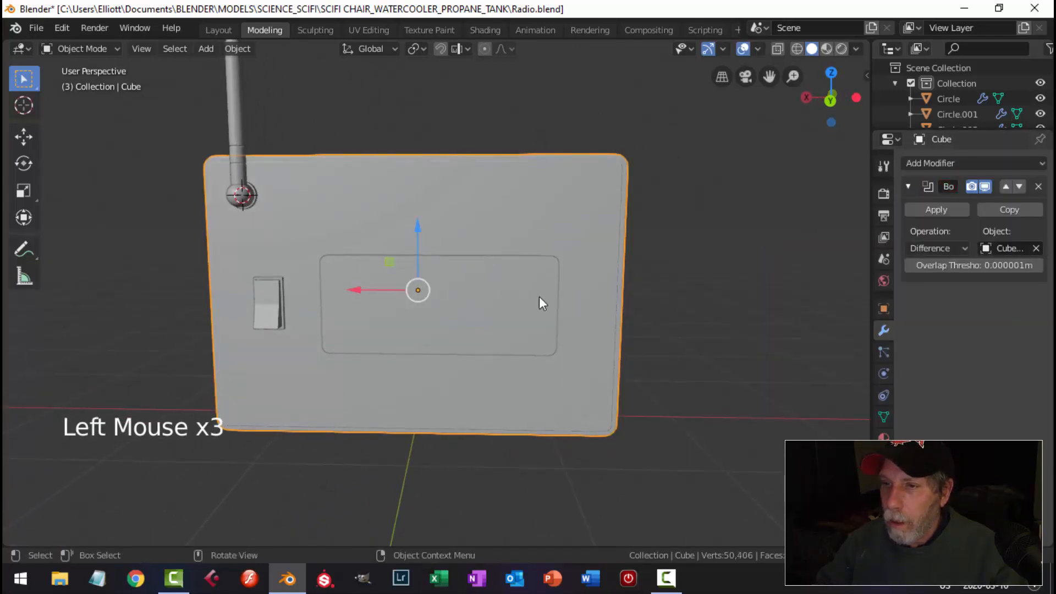
pyautogui.click(937, 210)
pyautogui.click(489, 302)
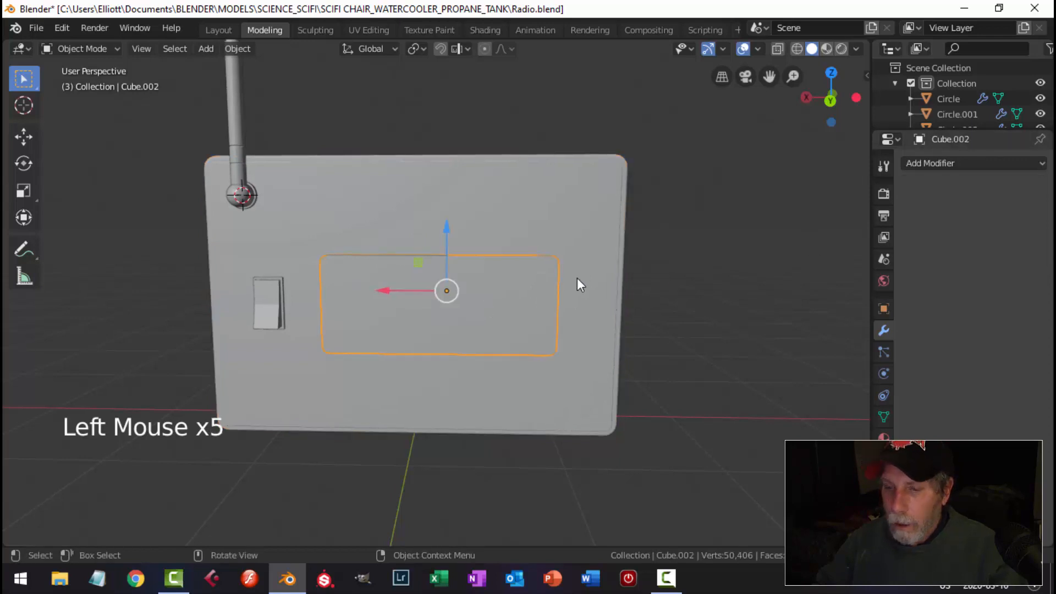
pyautogui.press('h')
# Try to bevel the edge loops around the back recess on the radio body with two segments
pyautogui.moveTo(579, 275); pyautogui.dragTo(459, 243, button='middle')
pyautogui.click(483, 264)
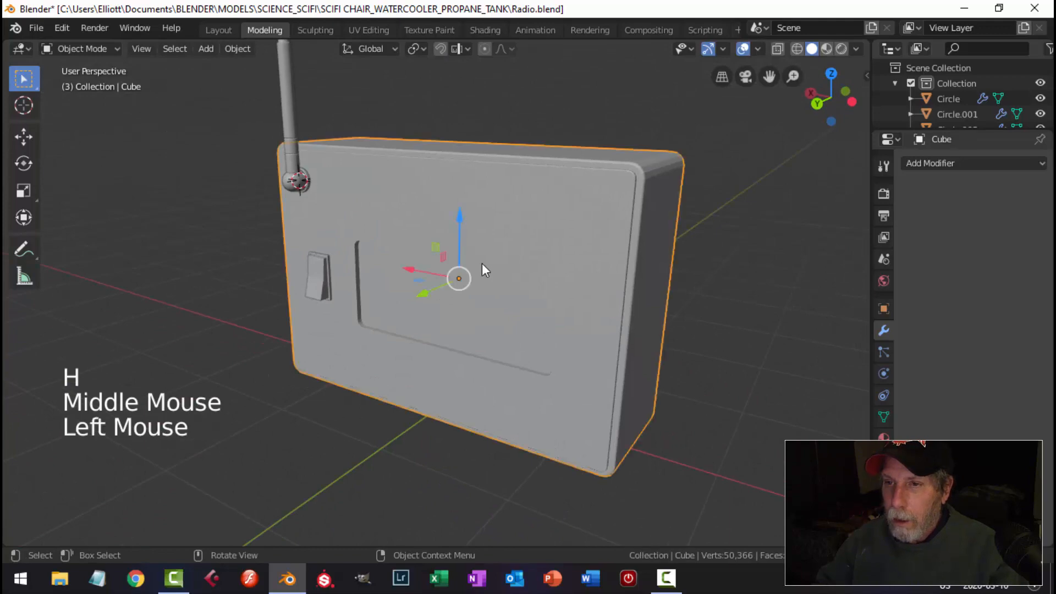
pyautogui.press('Tab')
pyautogui.scroll(2, 400, 287)
pyautogui.press('2')
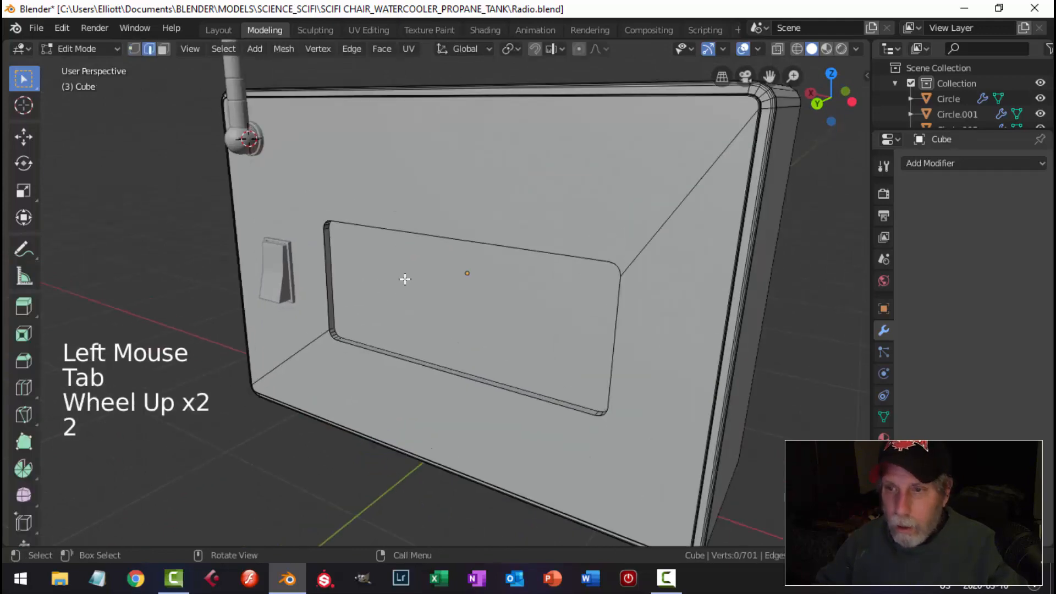
pyautogui.keyDown('alt'); pyautogui.keyDown('shift'); pyautogui.click(397, 223); pyautogui.keyUp('shift'); pyautogui.keyUp('alt')
pyautogui.keyDown('alt'); pyautogui.keyDown('shift'); pyautogui.click(374, 355); pyautogui.keyUp('shift'); pyautogui.keyUp('alt')
pyautogui.moveTo(574, 350)
pyautogui.keyDown('shift'); pyautogui.mouseDown(button='middle')
pyautogui.moveTo(533, 373)
pyautogui.moveTo(580, 366)
pyautogui.mouseUp(button='middle'); pyautogui.keyUp('shift')
pyautogui.hotkey('ctrl', 'b')
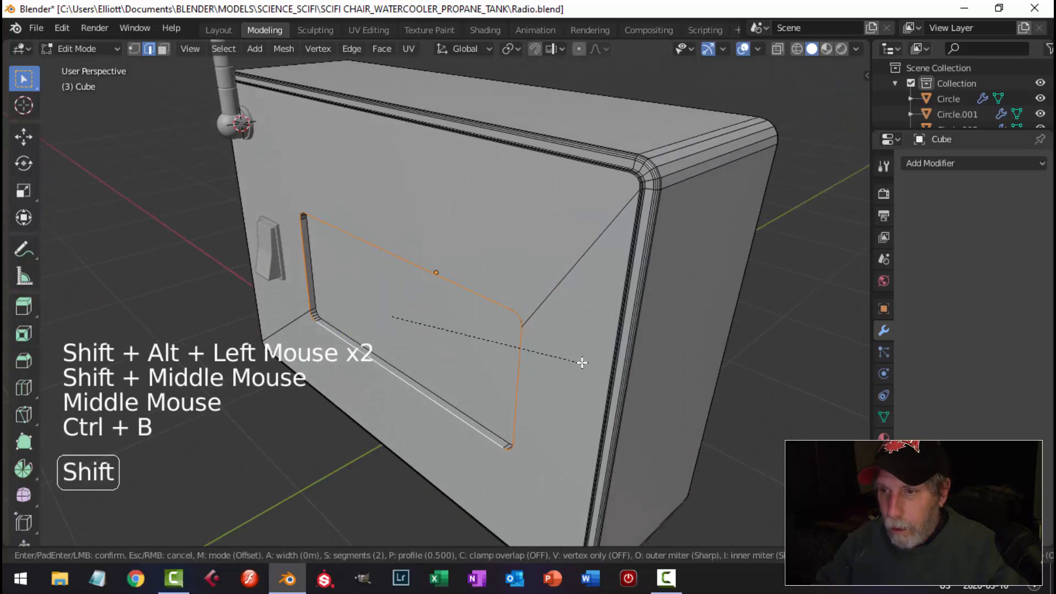
pyautogui.click(609, 359)
pyautogui.hotkey('alt', 'a')
pyautogui.moveTo(408, 337); pyautogui.dragTo(561, 309, button='middle')
pyautogui.scroll(-2, 553, 329)
pyautogui.moveTo(476, 334); pyautogui.dragTo(524, 329, button='middle')
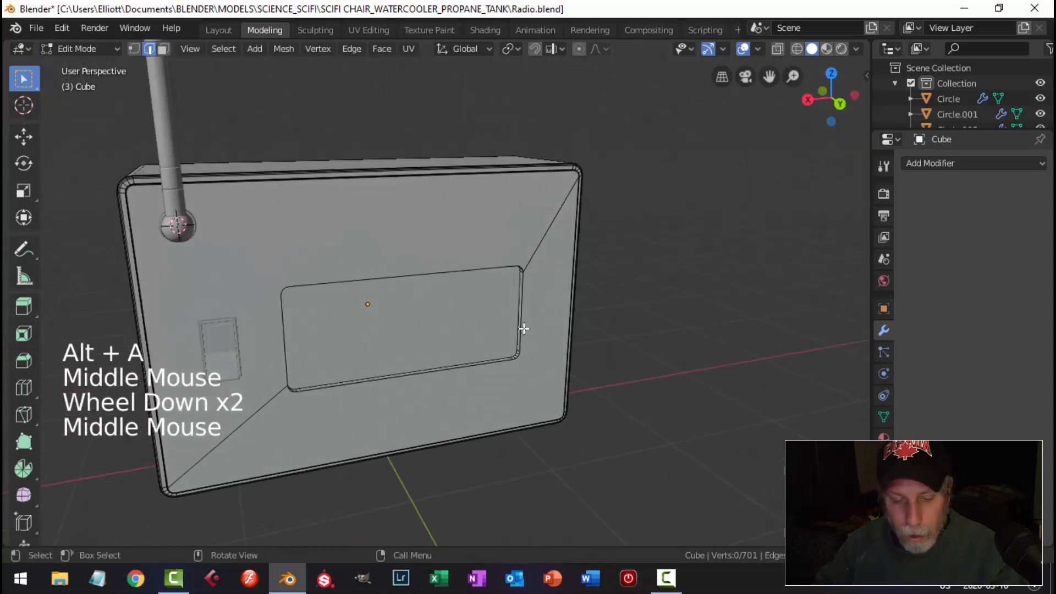
# Scale the back recess's floor face to 0.975 in X and about 0.946 in Z, and return to Object Mode
pyautogui.press('3')
pyautogui.click(467, 313)
pyautogui.moveTo(468, 313); pyautogui.dragTo(588, 312, button='middle')
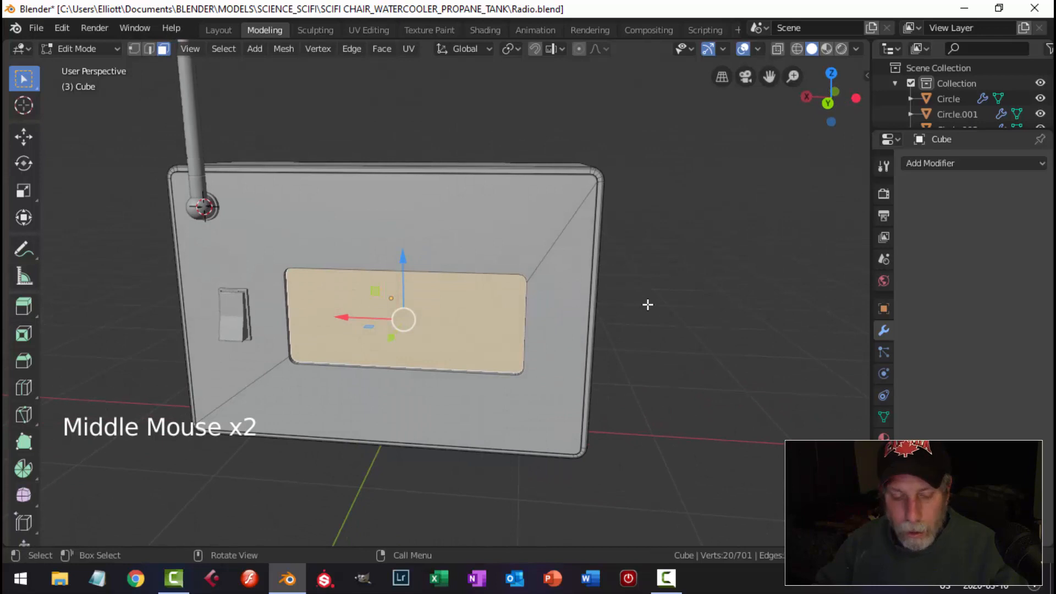
pyautogui.press('s')
pyautogui.press('x')
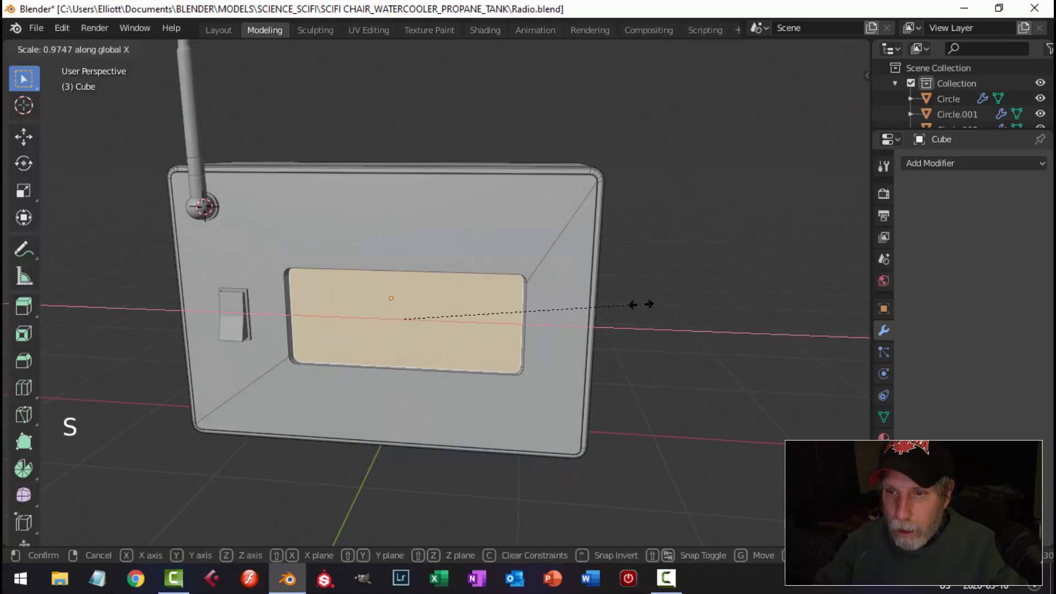
pyautogui.click(641, 304)
pyautogui.press('s')
pyautogui.press('z')
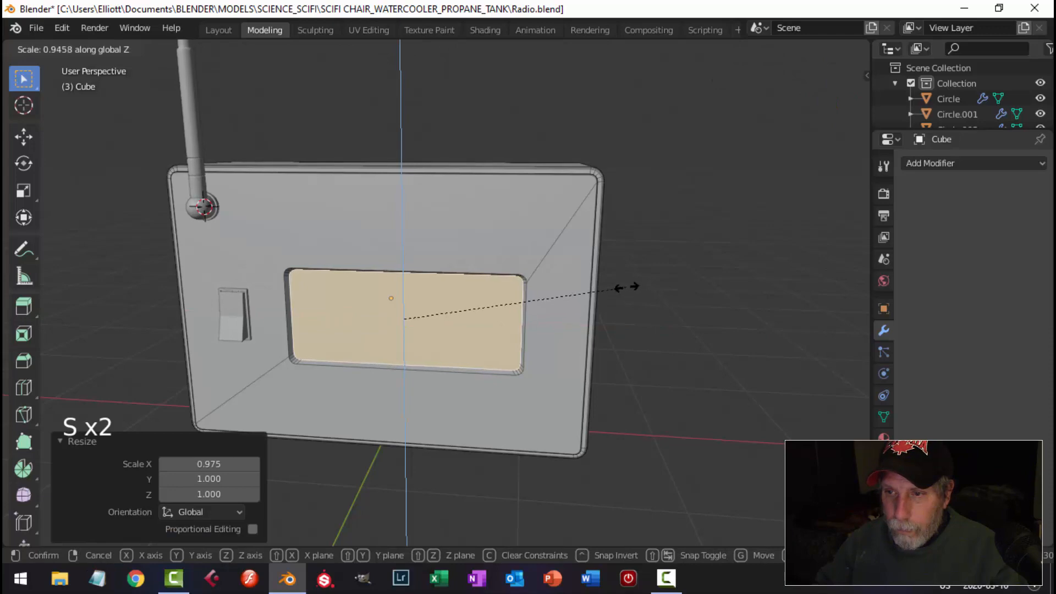
pyautogui.click(628, 287)
pyautogui.hotkey('alt', 'a')
pyautogui.press('Tab')
pyautogui.hotkey('alt', 'a')
# Select the floor face of the back recess in Edit Mode and snap the 3D cursor to it
pyautogui.scroll(-4, 572, 302)
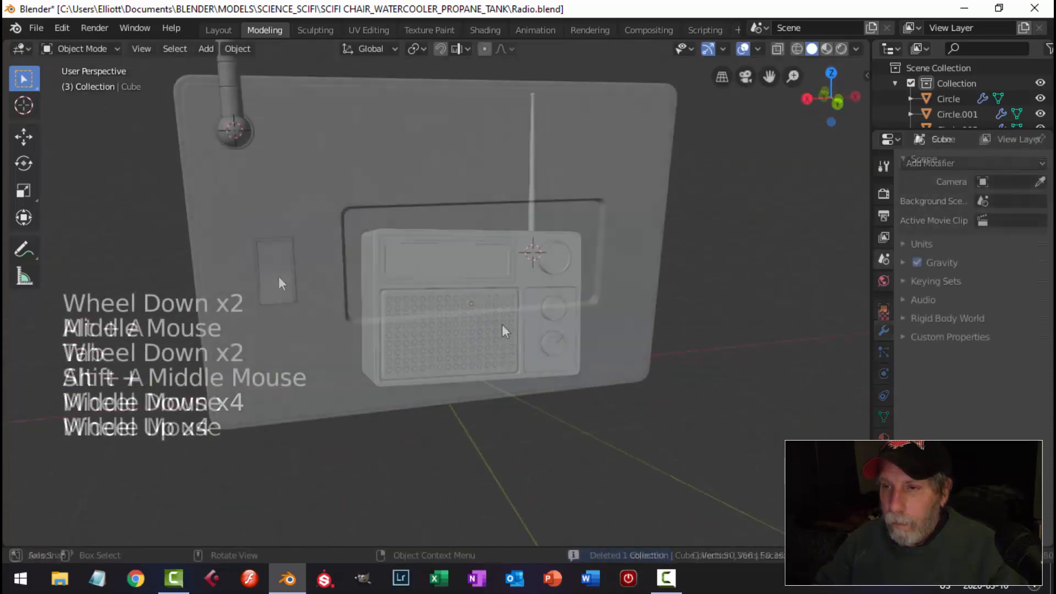
pyautogui.keyDown('shift'); pyautogui.moveTo(501, 325); pyautogui.dragTo(479, 333, button='middle'); pyautogui.keyUp('shift')
pyautogui.scroll(1, 503, 314)
pyautogui.scroll(-2, 468, 321)
pyautogui.moveTo(479, 332)
pyautogui.mouseDown(button='middle')
pyautogui.moveTo(498, 339)
pyautogui.moveTo(515, 322)
pyautogui.moveTo(468, 328)
pyautogui.mouseUp(button='middle')
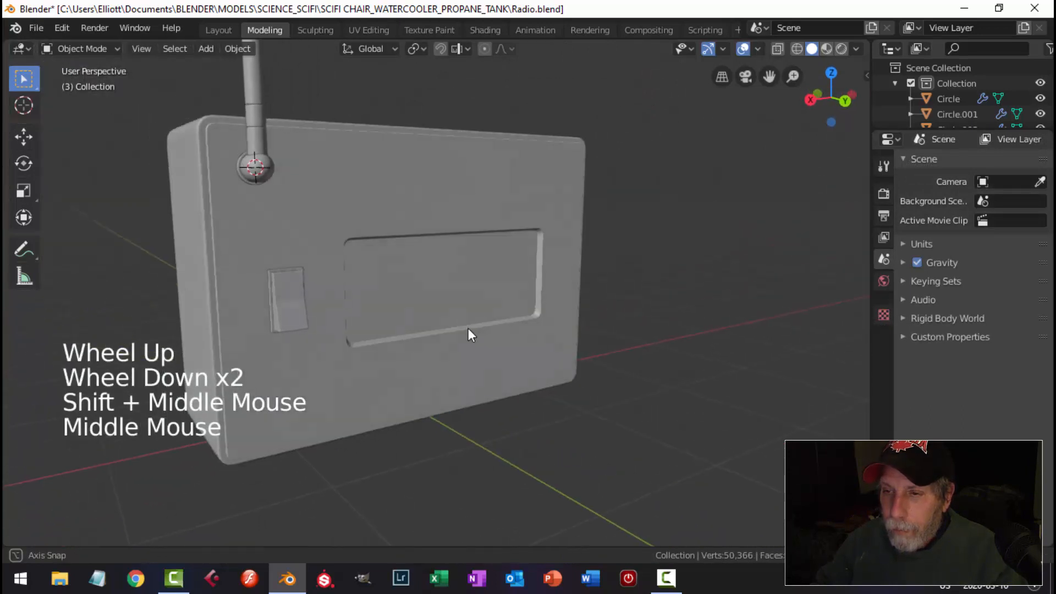
pyautogui.click(476, 275)
pyautogui.press('Tab')
pyautogui.press('3')
pyautogui.click(479, 285)
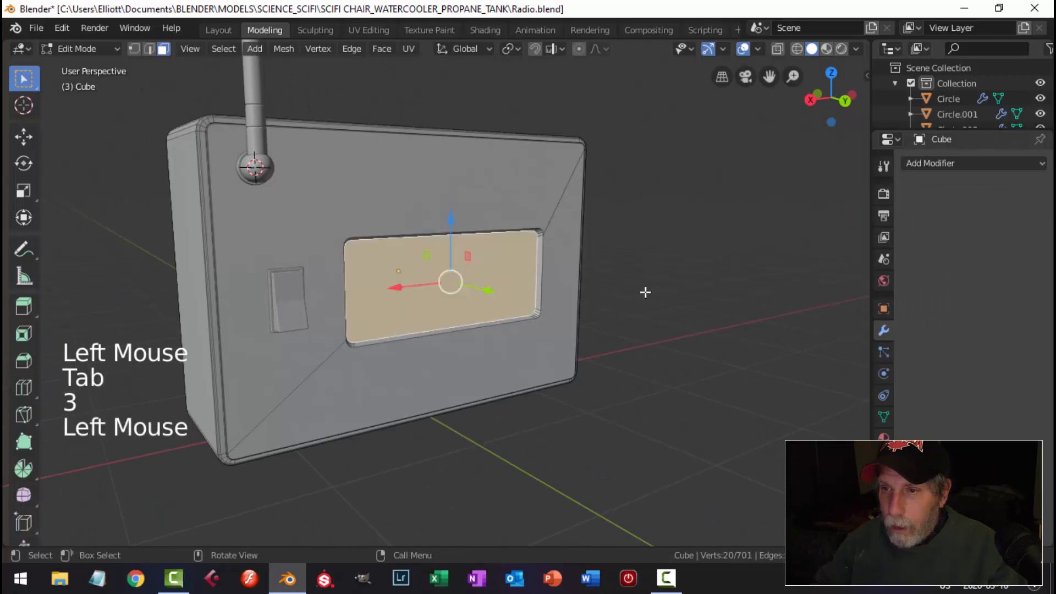
pyautogui.moveTo(644, 292); pyautogui.dragTo(566, 319, button='middle')
pyautogui.hotkey('shift', 's')
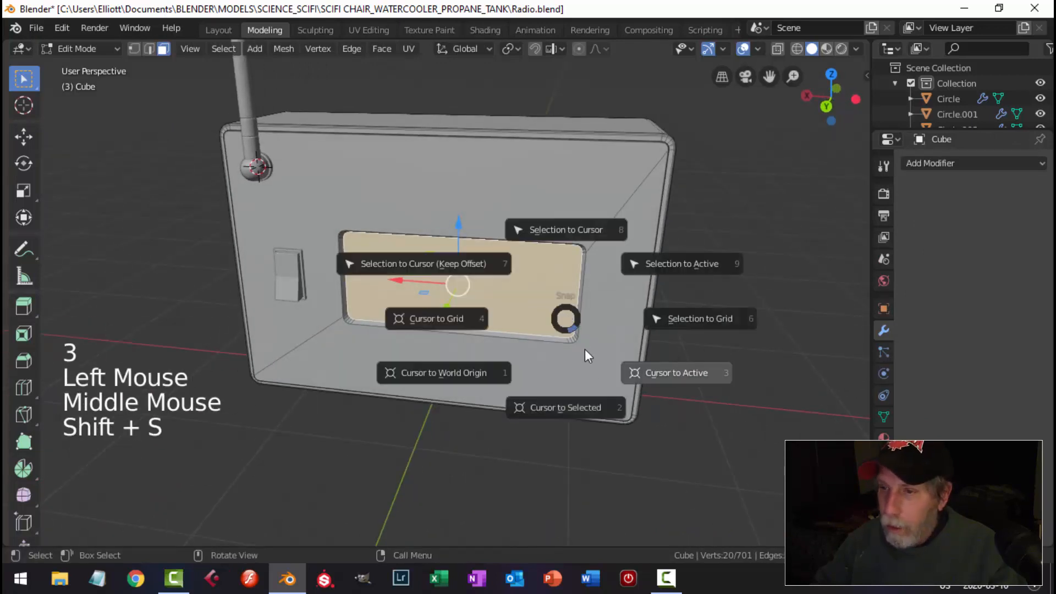
pyautogui.click(576, 405)
# Deselect the recess floor, return to Object Mode and add a mesh plane at the 3D cursor
pyautogui.hotkey('alt', 'a')
pyautogui.press('Tab')
pyautogui.hotkey('shift', 'a')
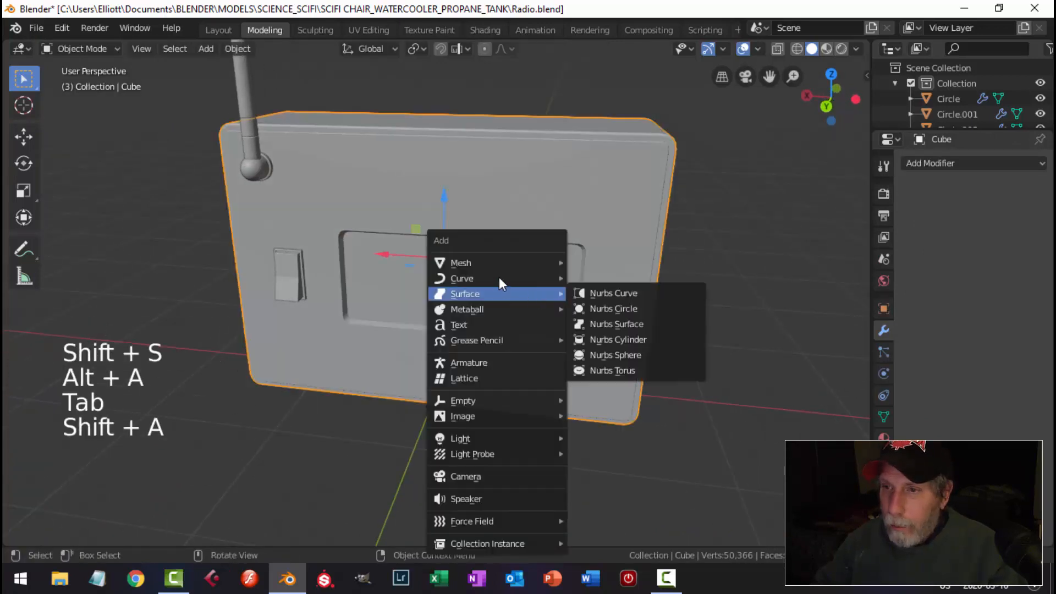
pyautogui.moveTo(499, 260)
pyautogui.click(608, 259)
pyautogui.moveTo(609, 259); pyautogui.dragTo(591, 281, button='middle')
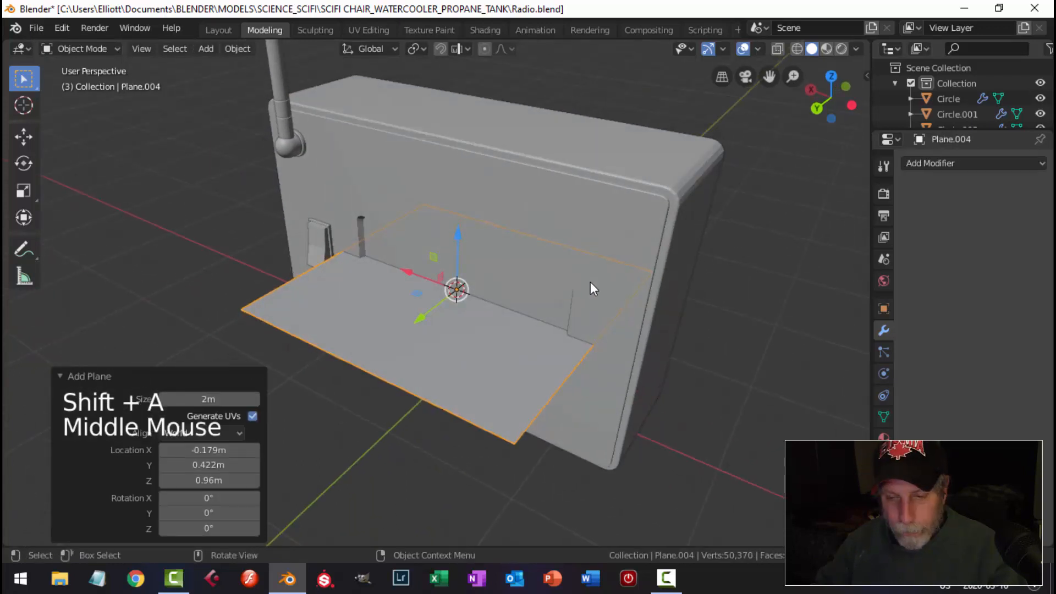
# In Edit Mode, rotate the new plane 90° about X and move it about 0.026 m along Y, out from the recess floor
pyautogui.press('Tab')
pyautogui.press('r')
pyautogui.press('x')
pyautogui.press('9')
pyautogui.press('0')
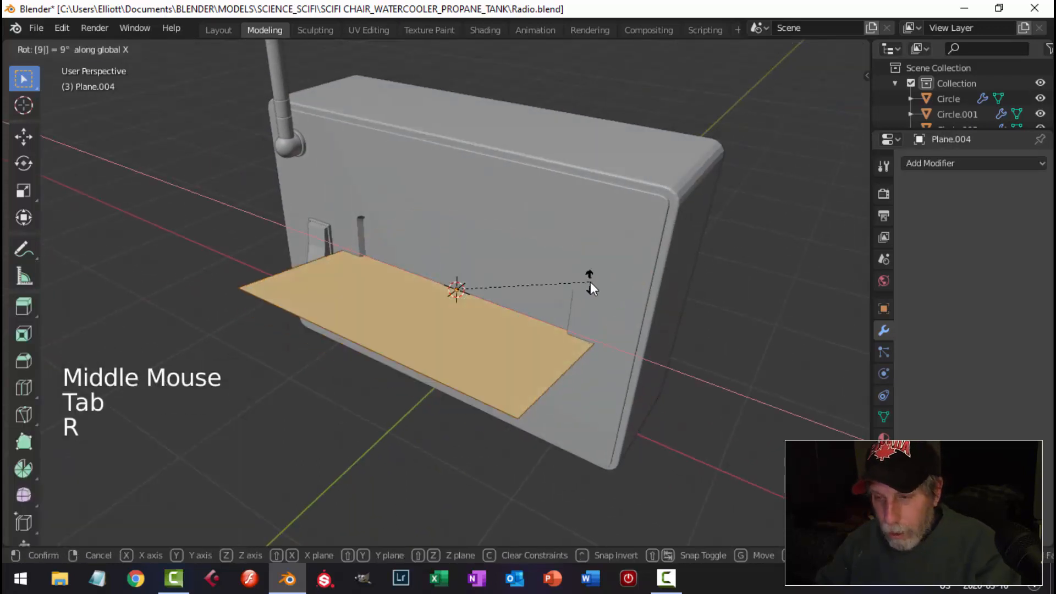
pyautogui.press('Return')
pyautogui.moveTo(572, 301); pyautogui.dragTo(465, 326, button='middle')
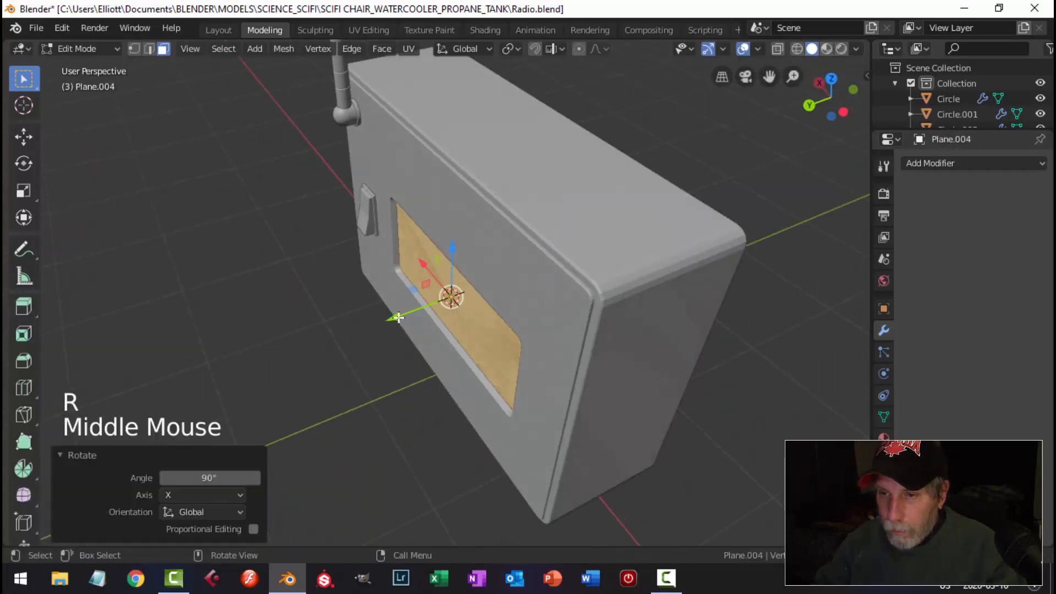
pyautogui.moveTo(397, 317)
pyautogui.mouseDown()
pyautogui.moveTo(423, 306)
pyautogui.moveTo(392, 319)
pyautogui.mouseUp()
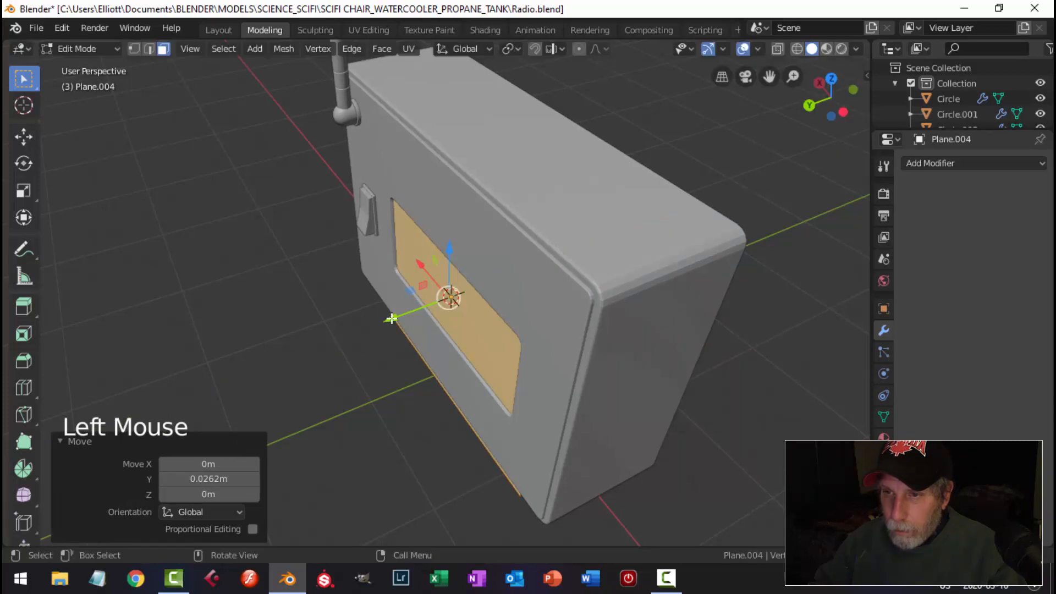
# Scale the plane uniformly to about 0.746 in the back wireframe view, making it narrower than the recess, and restore solid shading
pyautogui.press('ctrl+KP_1')
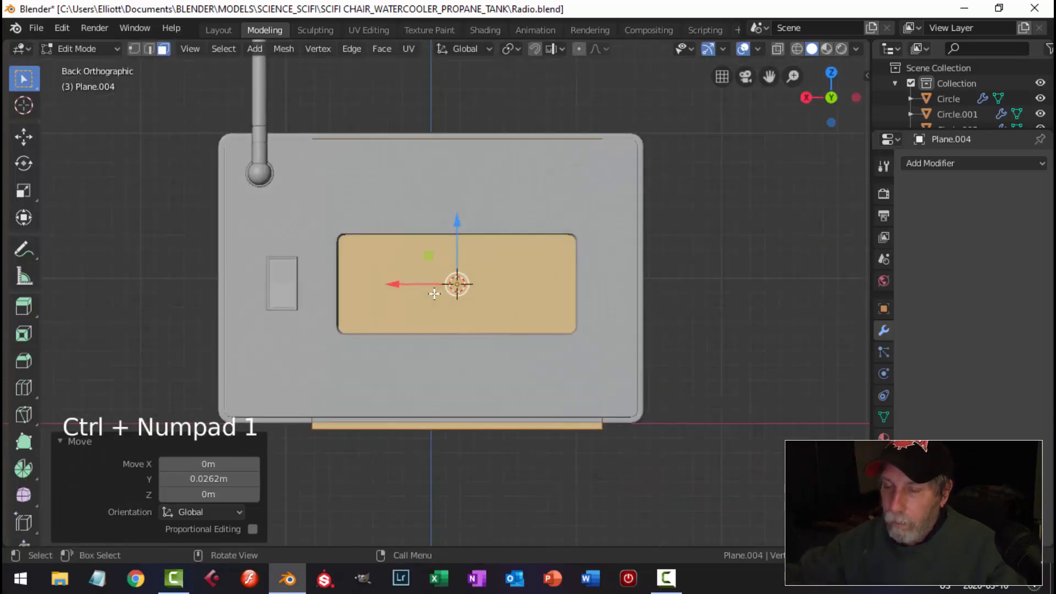
pyautogui.press('z')
pyautogui.click(316, 294)
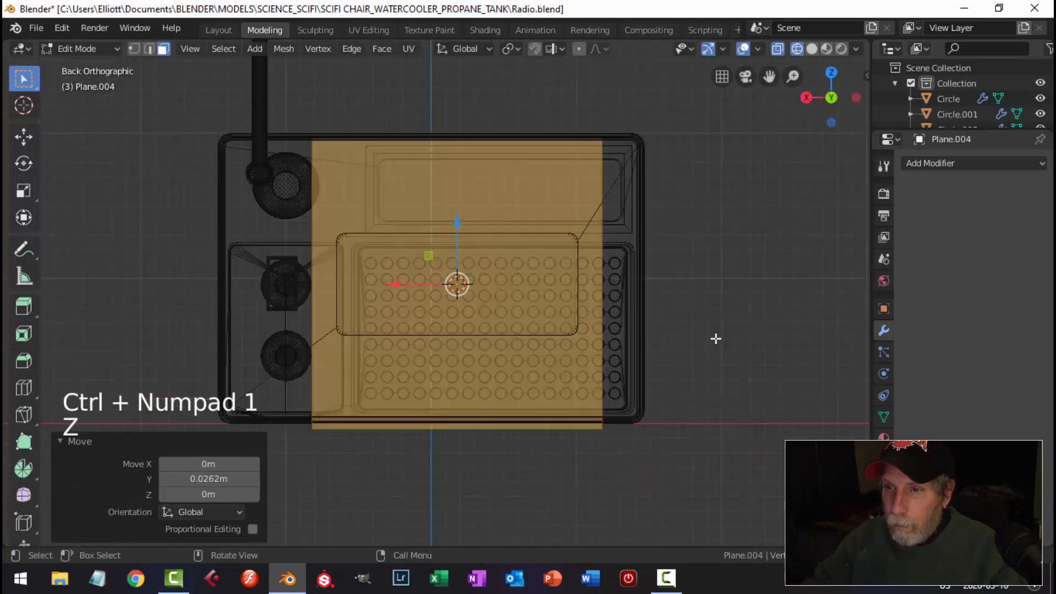
pyautogui.press('s')
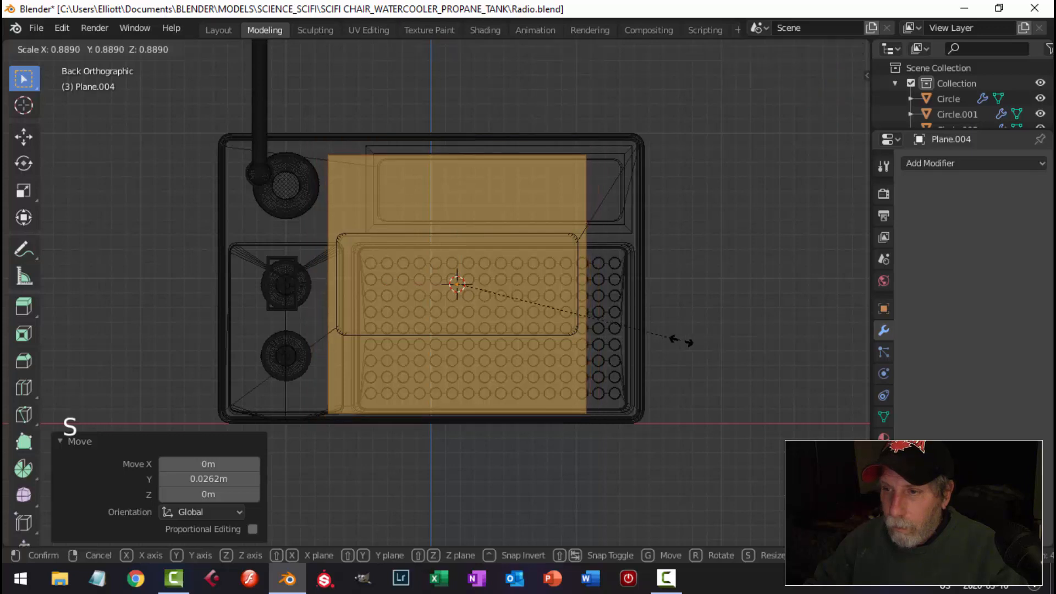
pyautogui.click(642, 345)
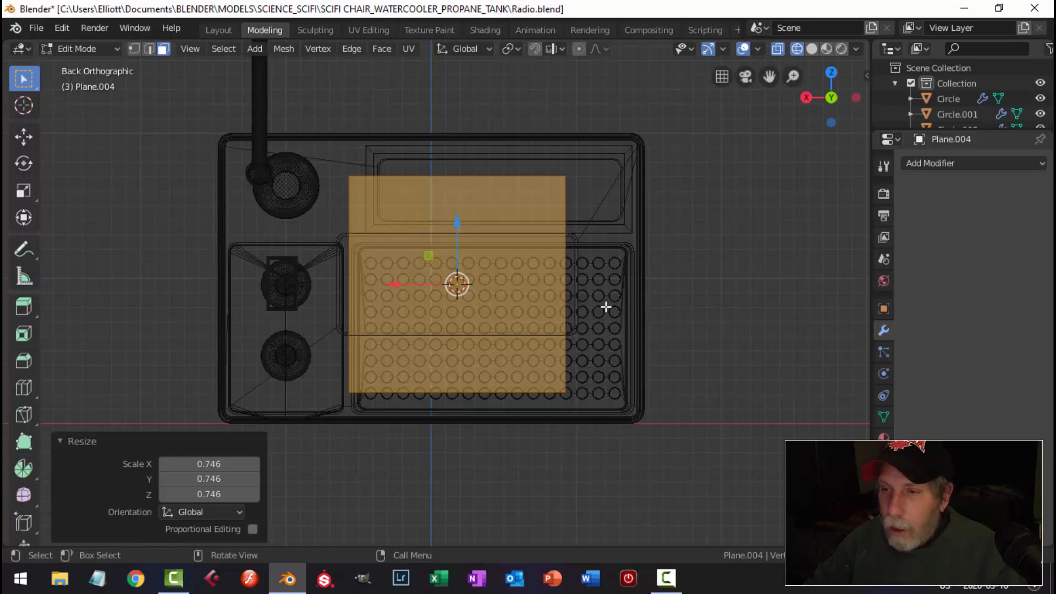
pyautogui.press('z')
pyautogui.click(678, 307)
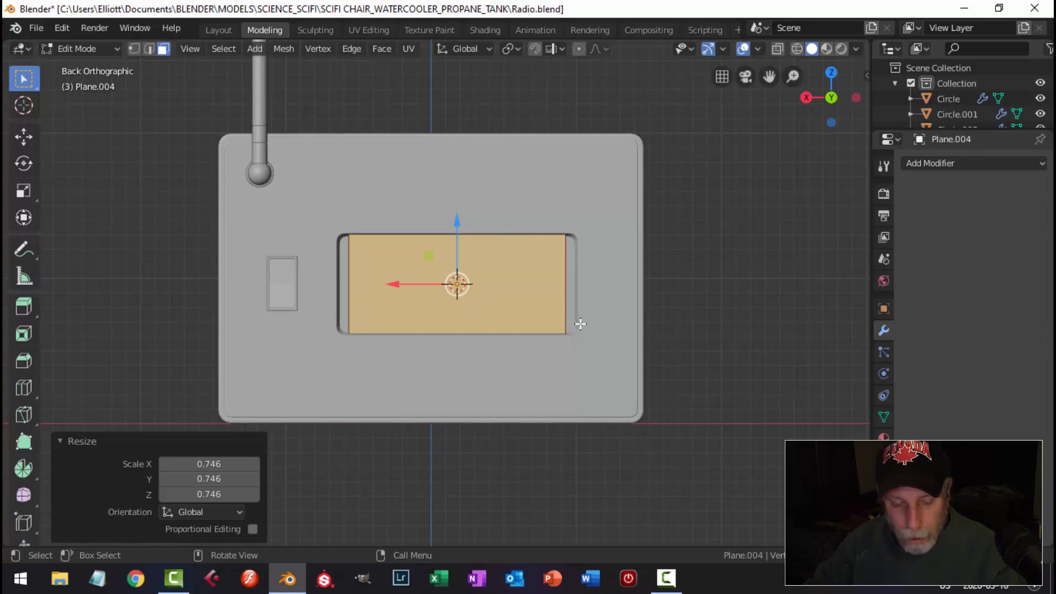
# Scale the rectangular plane along X by about 1.172 so it spans the width of the recess opening
pyautogui.press('s')
pyautogui.press('x')
pyautogui.click(620, 341)
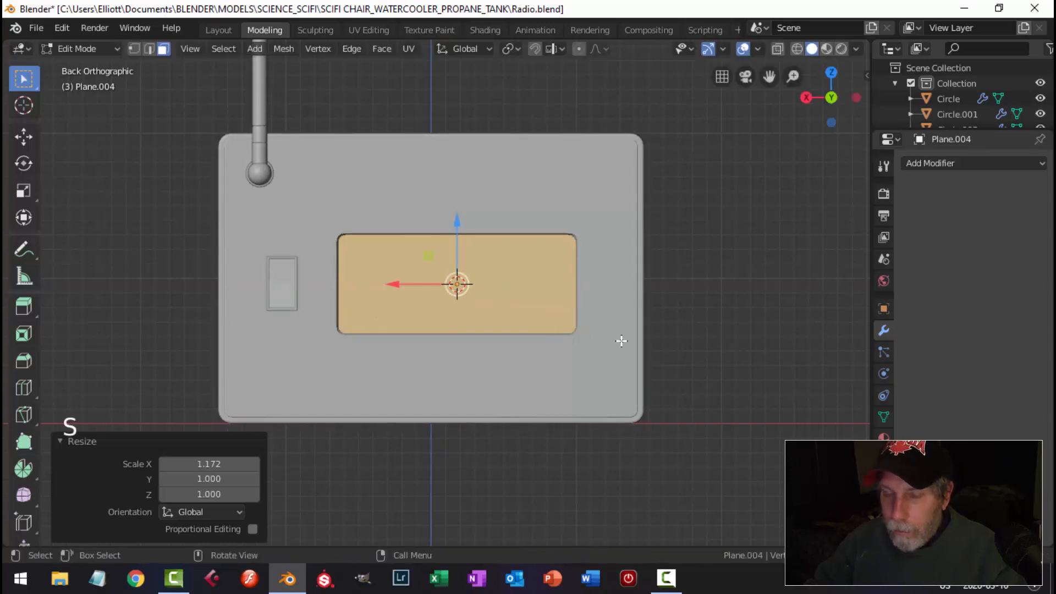
# In wireframe shading, scale the plane along Z by about 0.521 and again by about 0.973 to slightly overlap the opening's height
pyautogui.press('z')
pyautogui.click(508, 345)
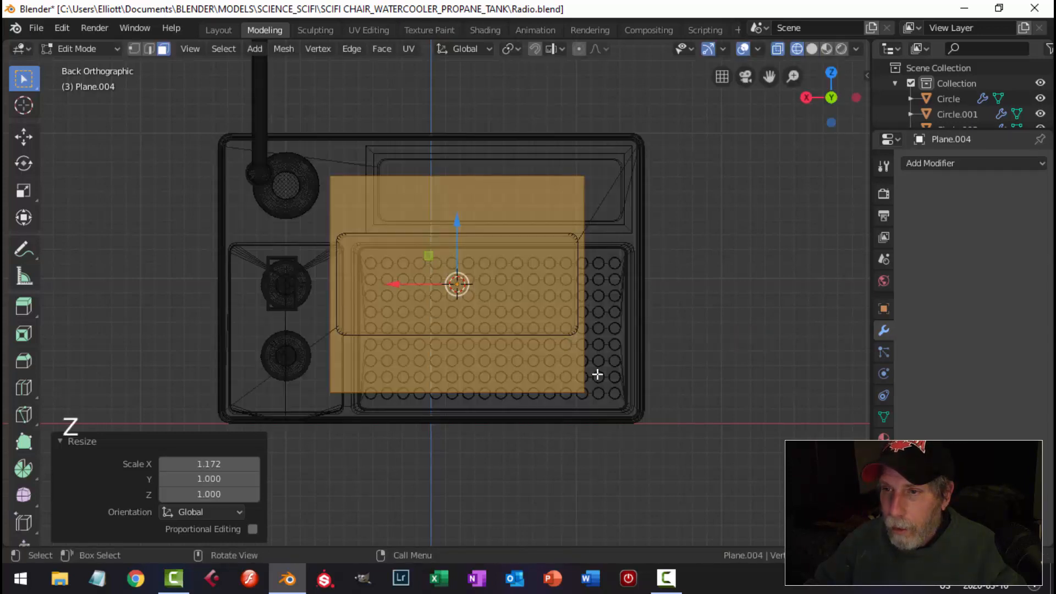
pyautogui.press('s')
pyautogui.press('z')
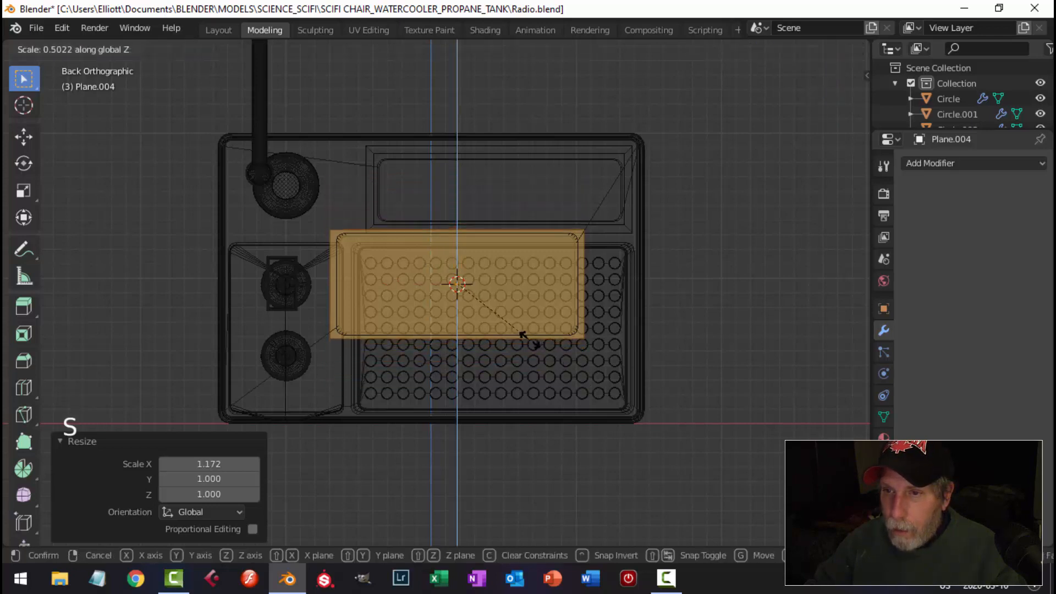
pyautogui.click(530, 342)
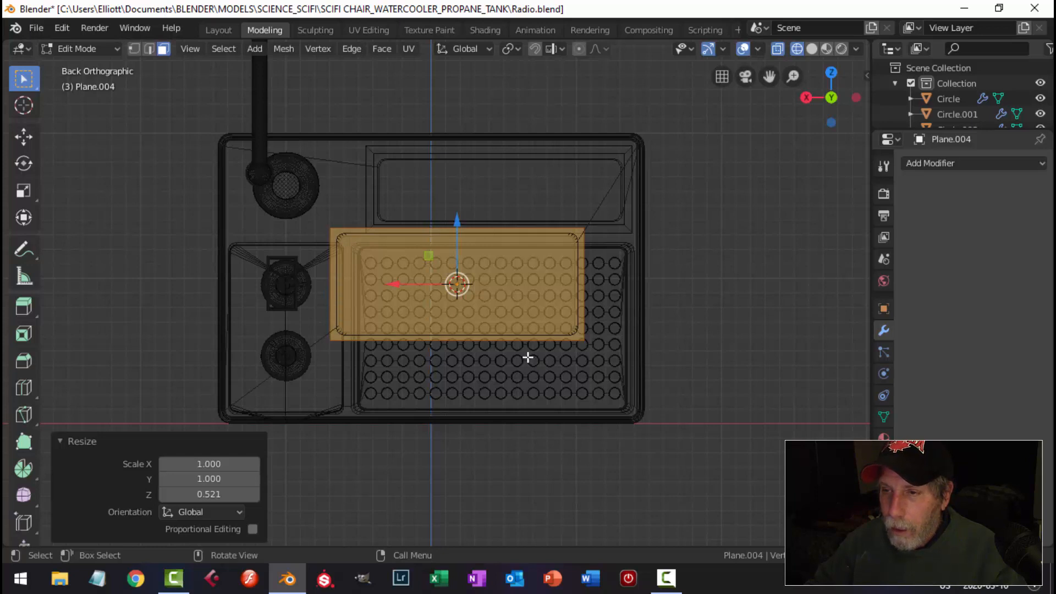
pyautogui.press('s')
pyautogui.press('z')
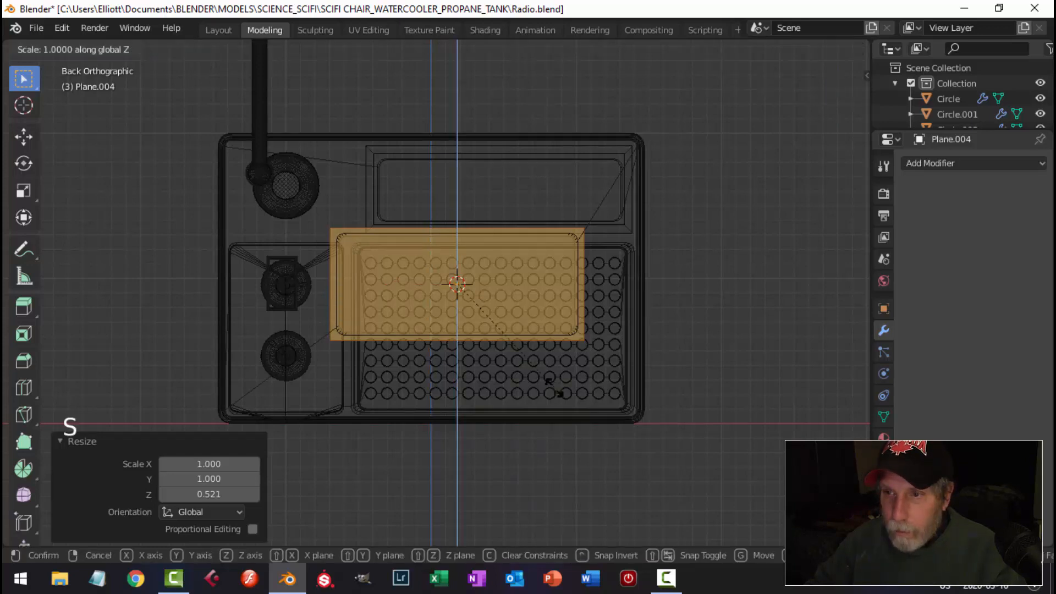
pyautogui.click(554, 384)
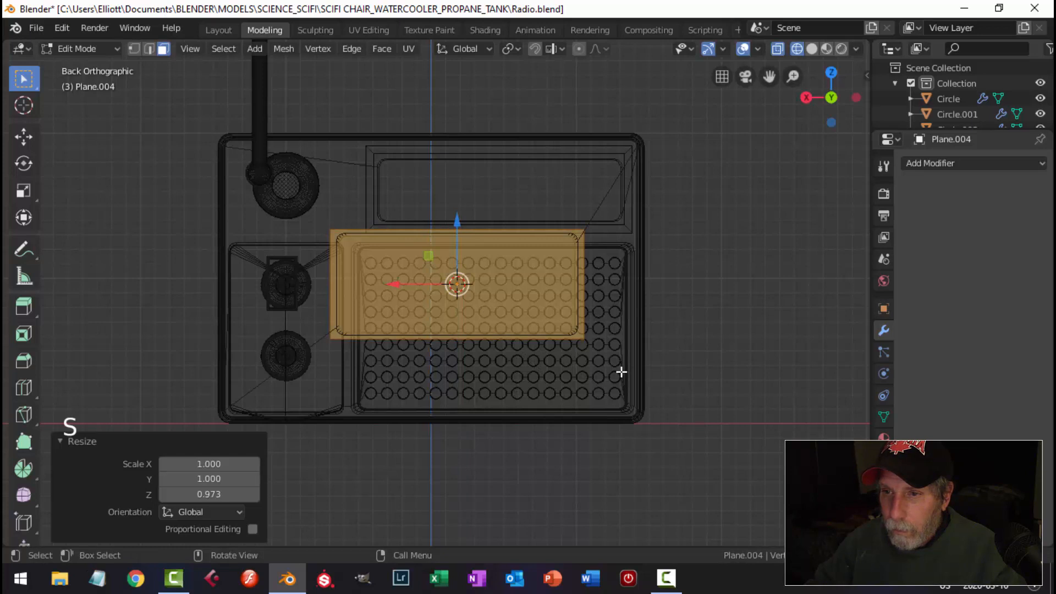
# Scale the plane along X by about 0.976, restore solid shading and return to Object Mode
pyautogui.press('s')
pyautogui.press('x')
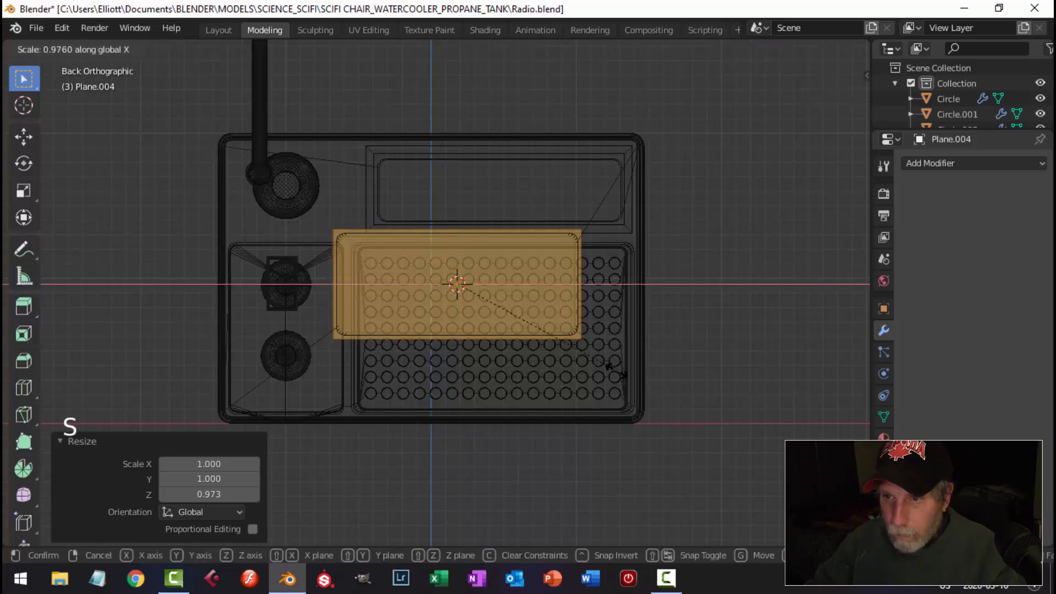
pyautogui.click(616, 371)
pyautogui.press('z')
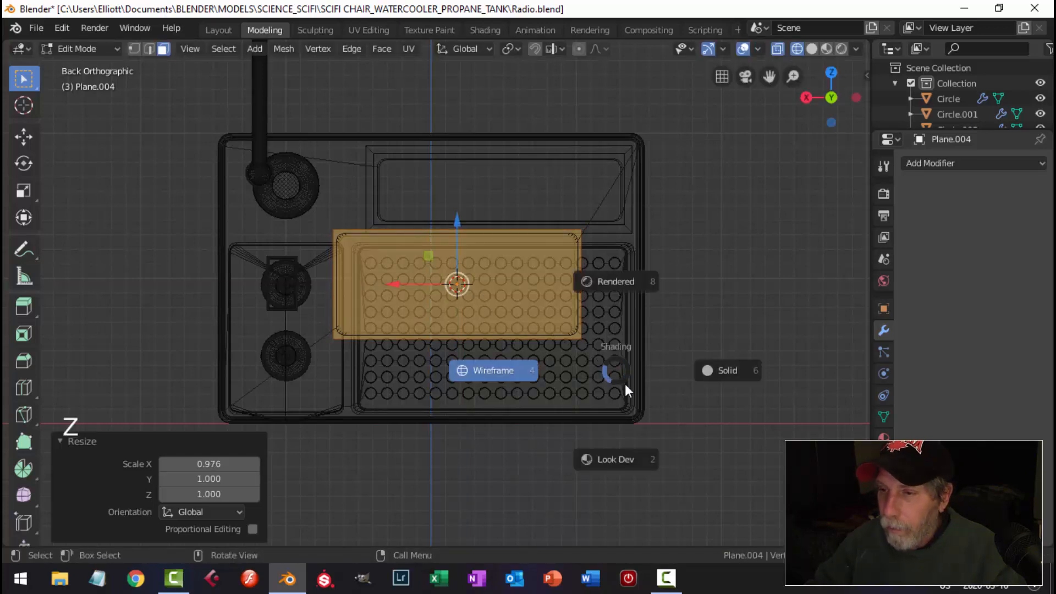
pyautogui.click(733, 371)
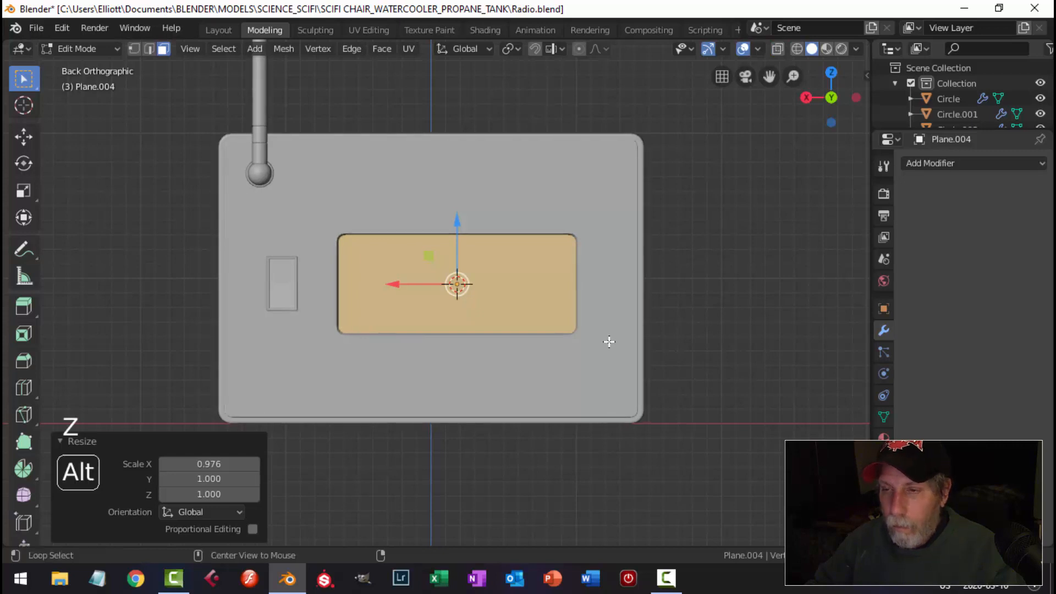
pyautogui.hotkey('alt', 'a')
pyautogui.press('Tab')
# Hide everything except the plane and set the plane's origin to its geometry in the back view
pyautogui.moveTo(593, 329); pyautogui.dragTo(553, 363, button='middle')
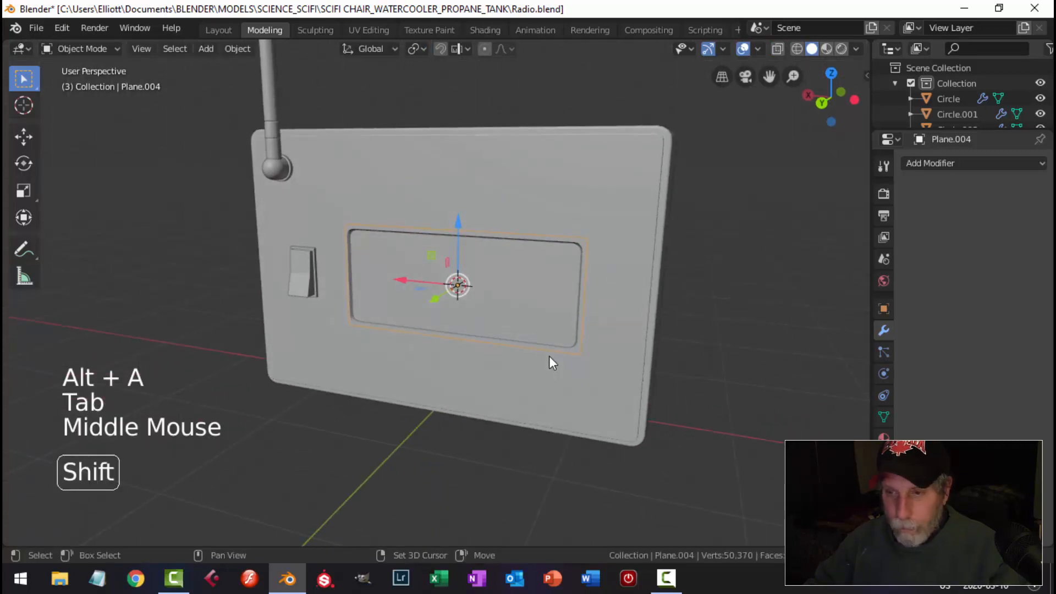
pyautogui.hotkey('shift', 'h')
pyautogui.press('ctrl+KP_1')
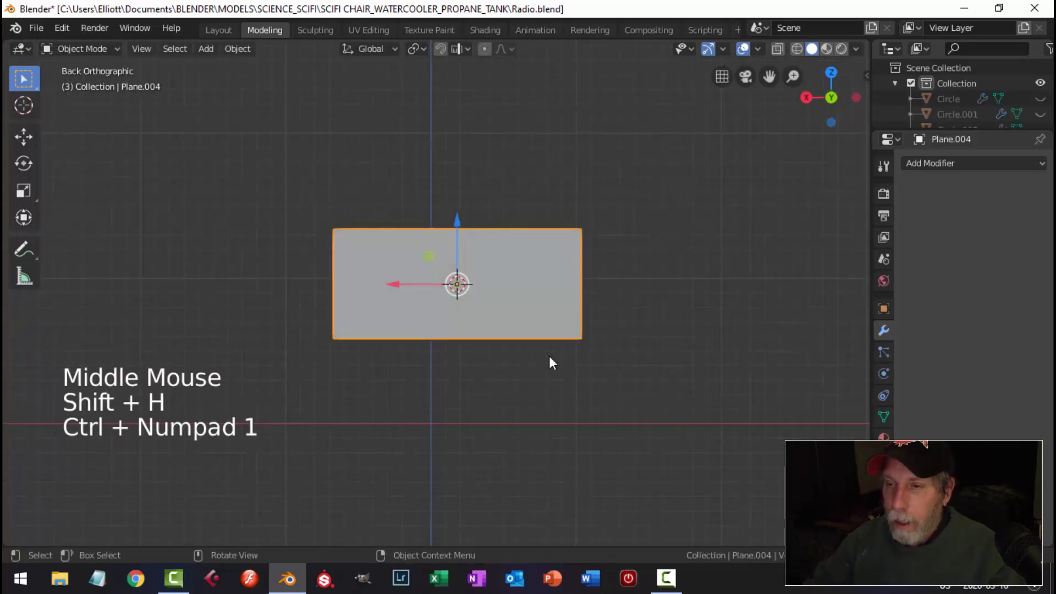
pyautogui.click(231, 48)
pyautogui.moveTo(326, 81)
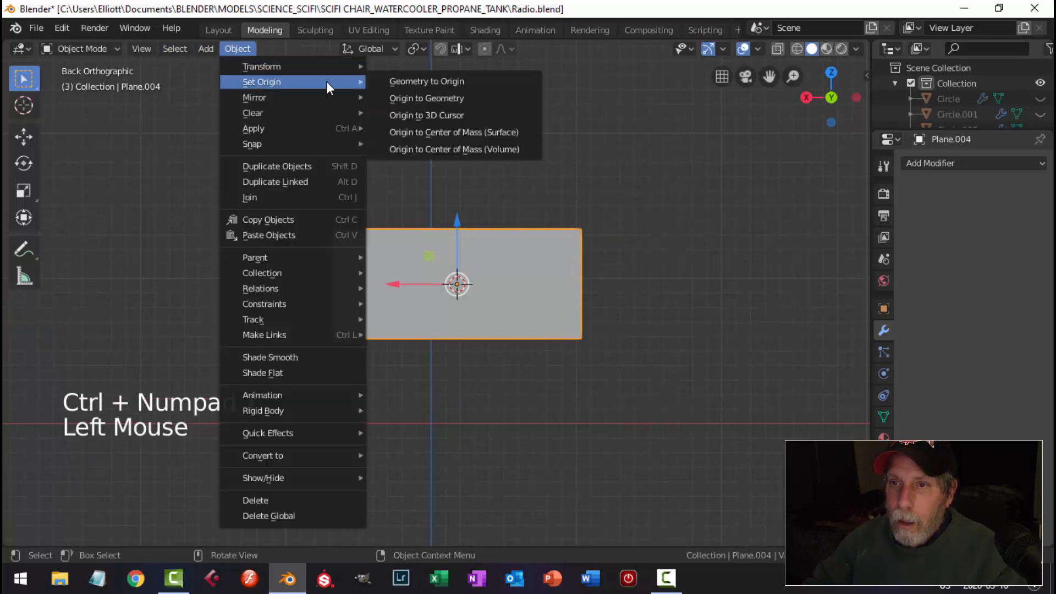
pyautogui.click(402, 97)
# Add a mesh cylinder with 24 vertices at the plane's centre
pyautogui.hotkey('shift', 's')
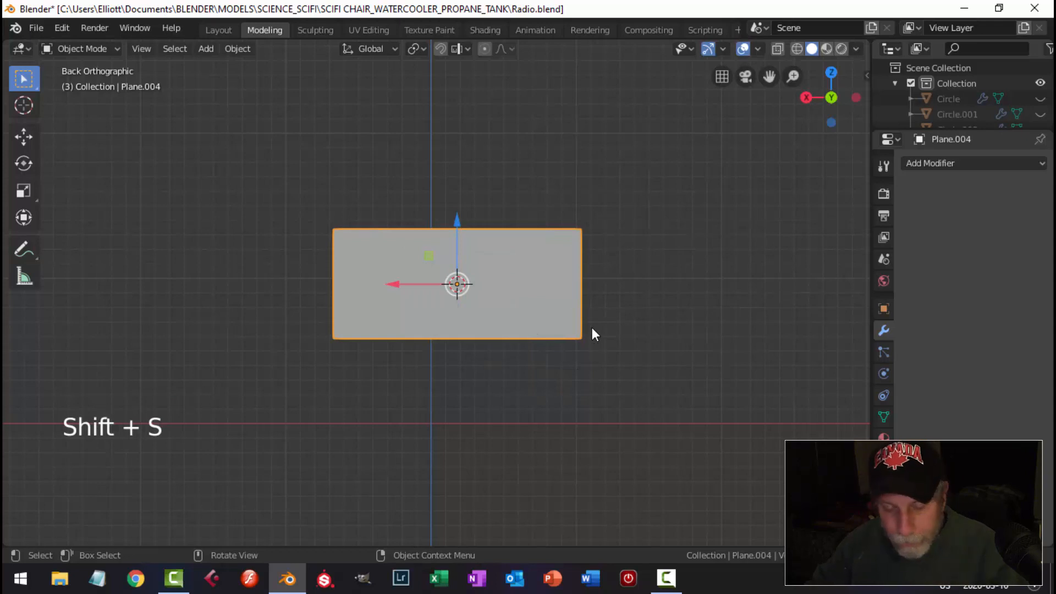
pyautogui.hotkey('shift', 'a')
pyautogui.moveTo(554, 266)
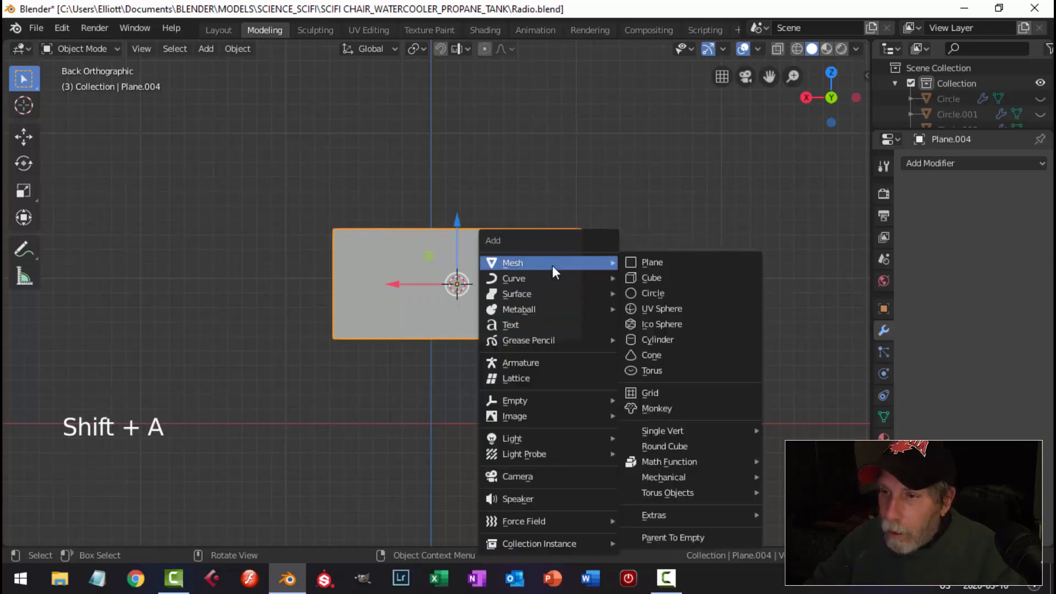
pyautogui.click(673, 341)
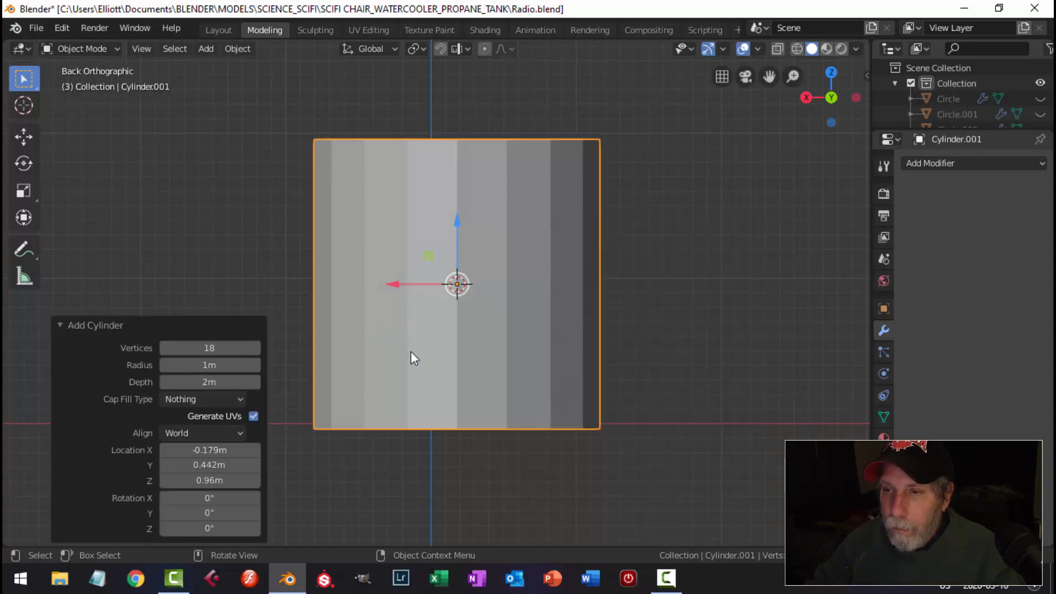
pyautogui.click(232, 348)
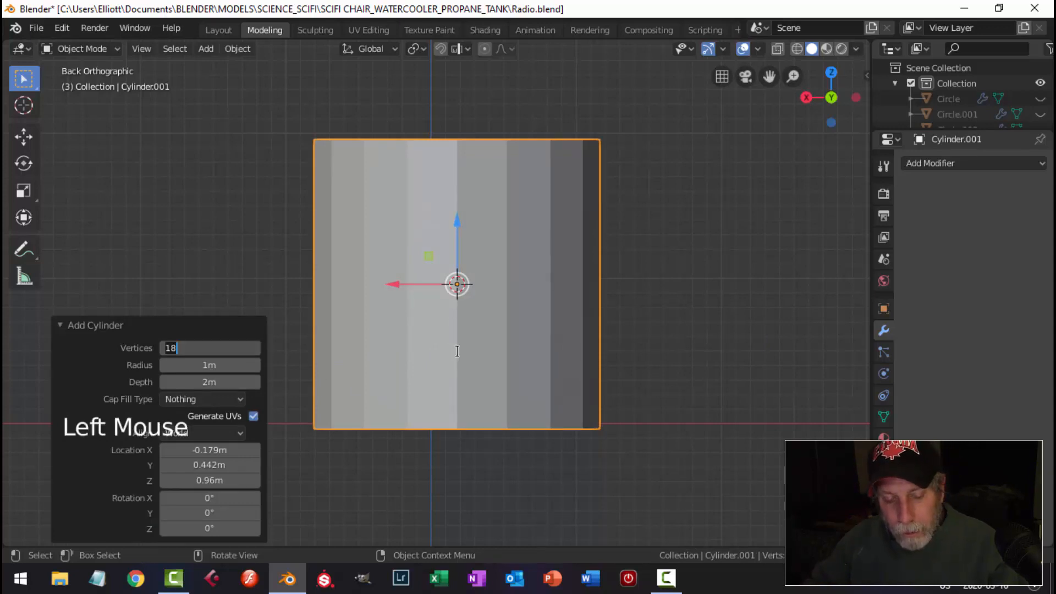
pyautogui.press('Return')
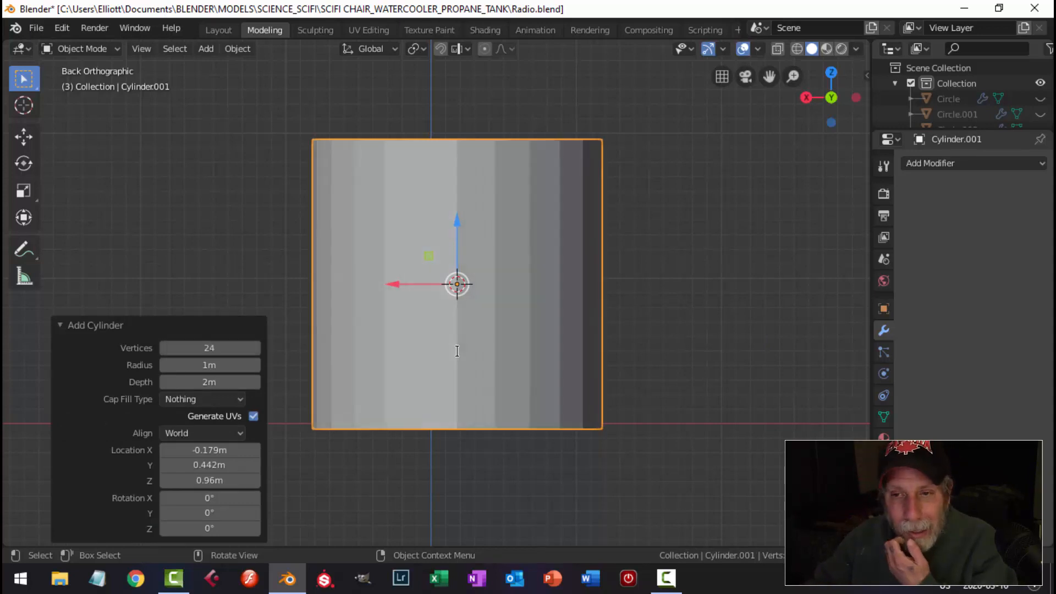
# Rotate the cylinder's mesh 90° about X and scale it down to about 0.104 in Edit Mode
pyautogui.press('Tab')
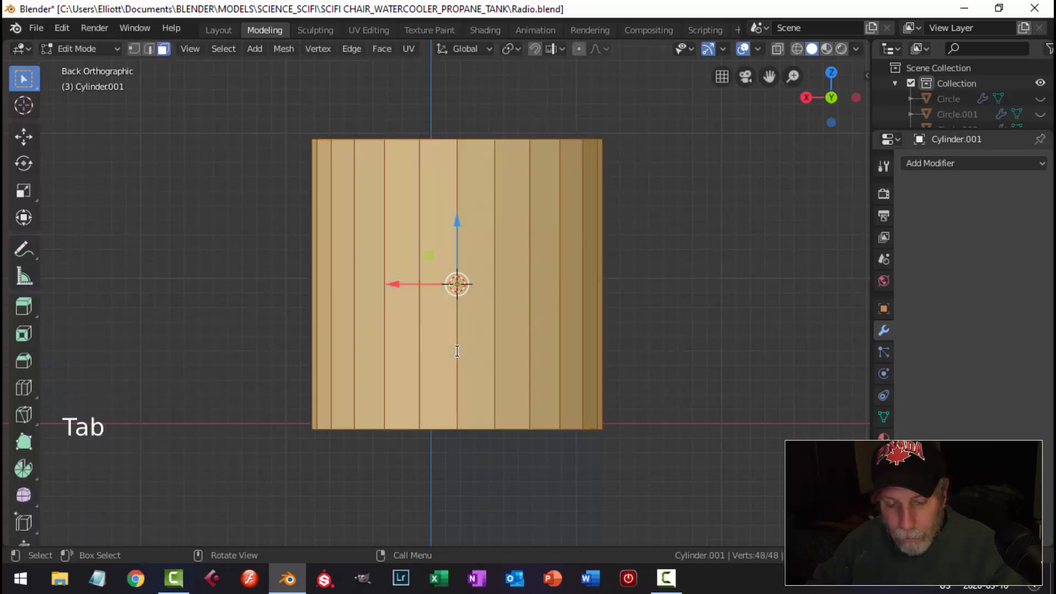
pyautogui.write('rx90')
pyautogui.press('Return')
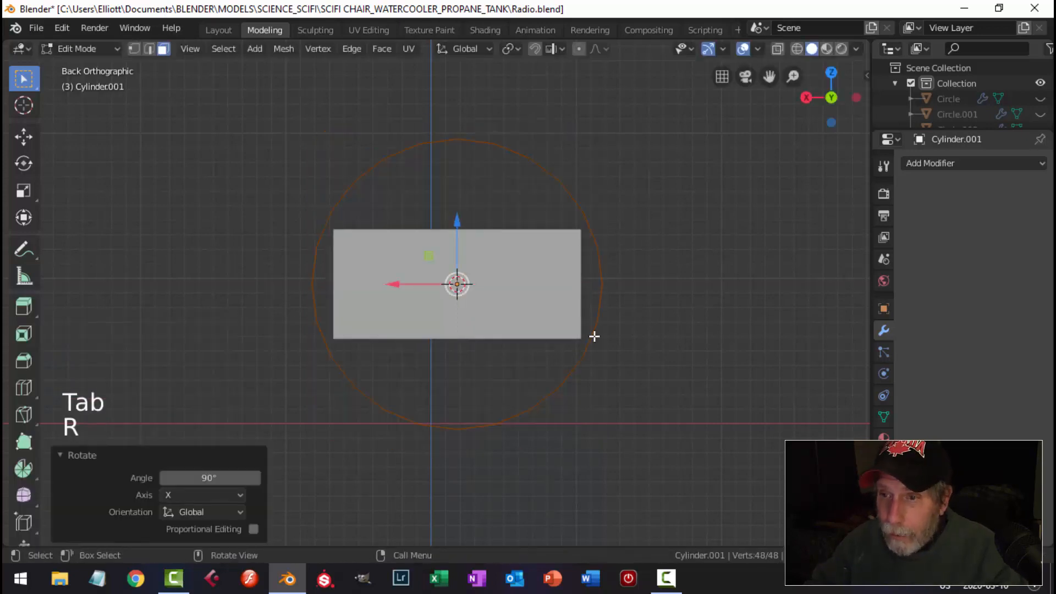
pyautogui.press('s')
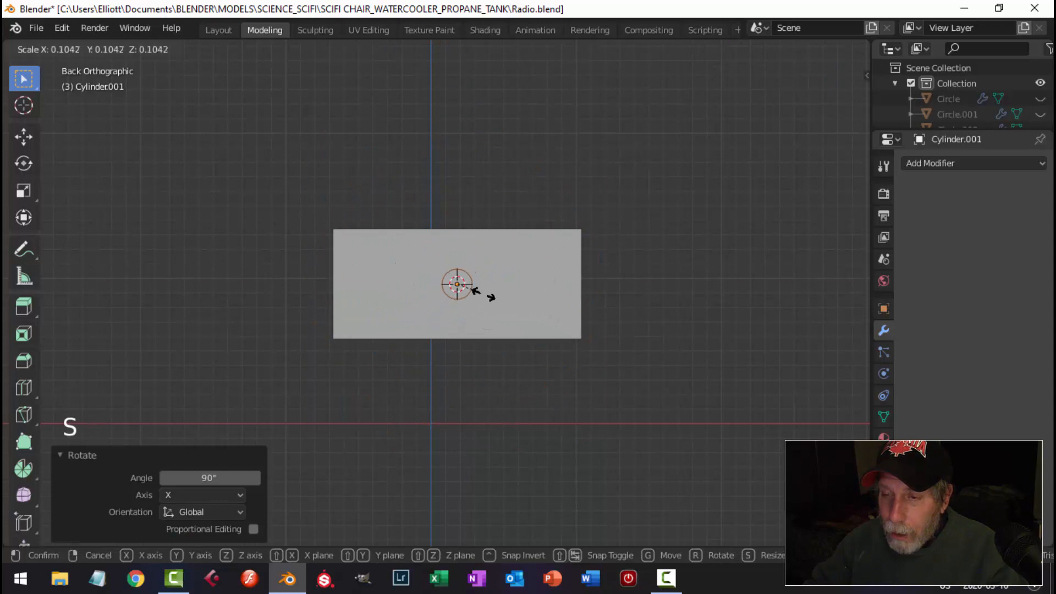
pyautogui.click(488, 292)
# Fill one open end of the small cylinder with a face from its edge loop
pyautogui.moveTo(488, 292); pyautogui.dragTo(518, 410, button='middle')
pyautogui.scroll(4, 489, 450)
pyautogui.scroll(1, 517, 410)
pyautogui.moveTo(518, 410); pyautogui.dragTo(424, 299, button='middle')
pyautogui.scroll(4, 424, 299)
pyautogui.hotkey('alt', 'a')
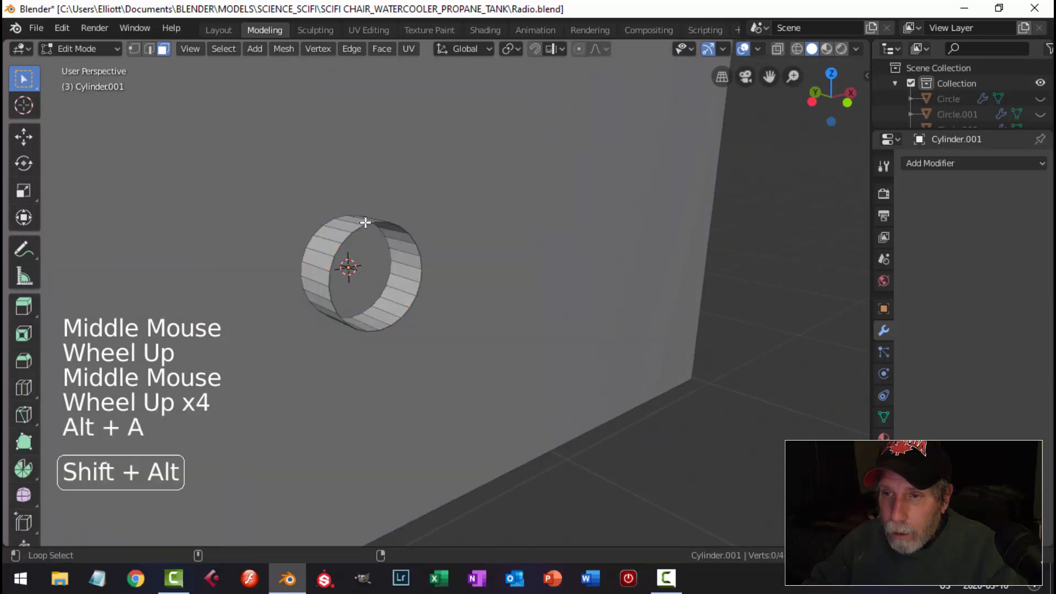
pyautogui.keyDown('alt'); pyautogui.keyDown('shift'); pyautogui.click(417, 222); pyautogui.keyUp('shift'); pyautogui.keyUp('alt')
pyautogui.press('2')
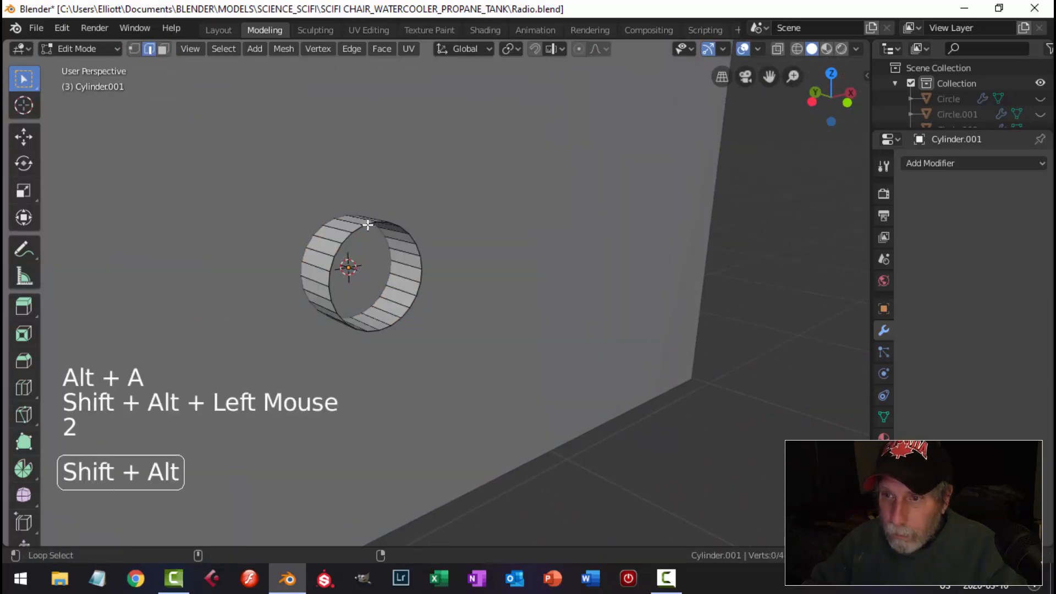
pyautogui.keyDown('alt'); pyautogui.keyDown('shift'); pyautogui.click(373, 225); pyautogui.keyUp('shift'); pyautogui.keyUp('alt')
pyautogui.press('f')
pyautogui.hotkey('alt', 'a')
# Cap the cylinder's opposite open end with a face
pyautogui.moveTo(329, 258); pyautogui.dragTo(468, 272, button='middle')
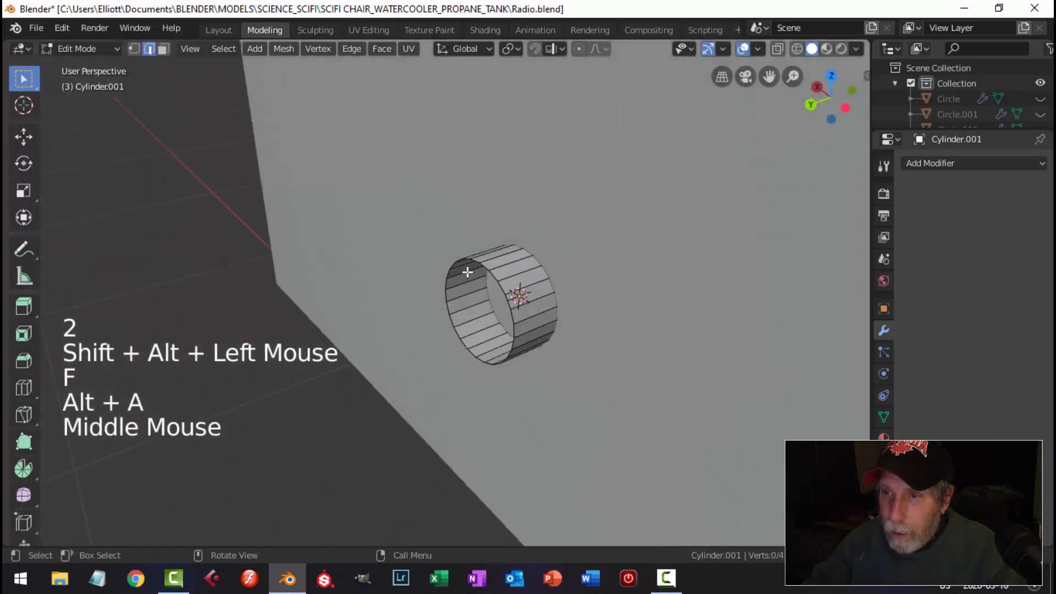
pyautogui.keyDown('alt'); pyautogui.keyDown('shift'); pyautogui.click(491, 269); pyautogui.keyUp('shift'); pyautogui.keyUp('alt')
pyautogui.press('f')
pyautogui.hotkey('alt', 'a')
pyautogui.scroll(-4, 523, 286)
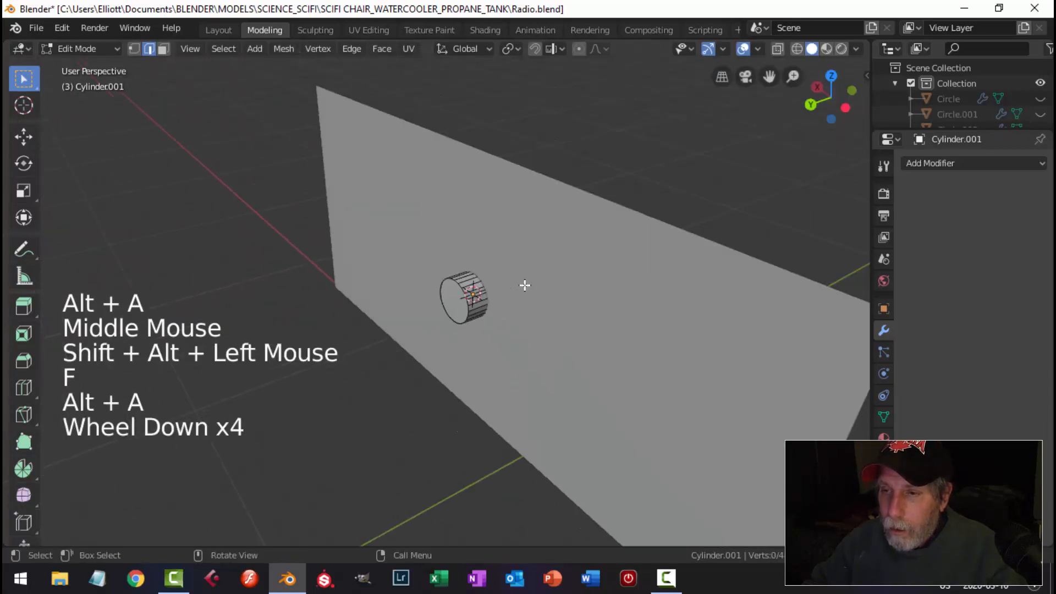
# Move the whole cylinder mesh about 0.74 m in X and 0.266 m in Z into the plane's upper-left corner in back view
pyautogui.press('a')
pyautogui.press('ctrl+KP_1')
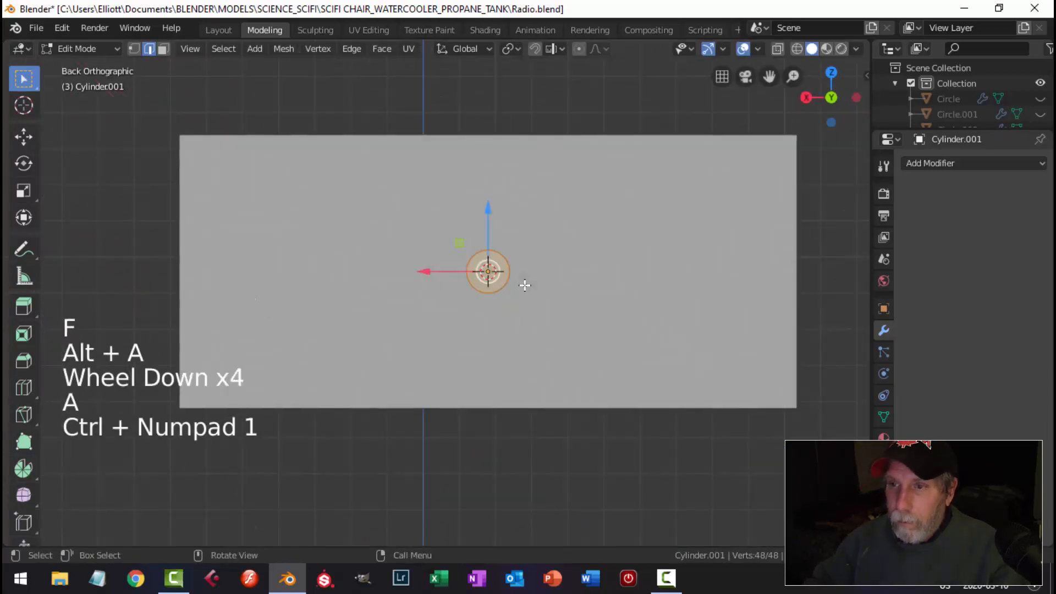
pyautogui.scroll(-3, 524, 285)
pyautogui.press('g')
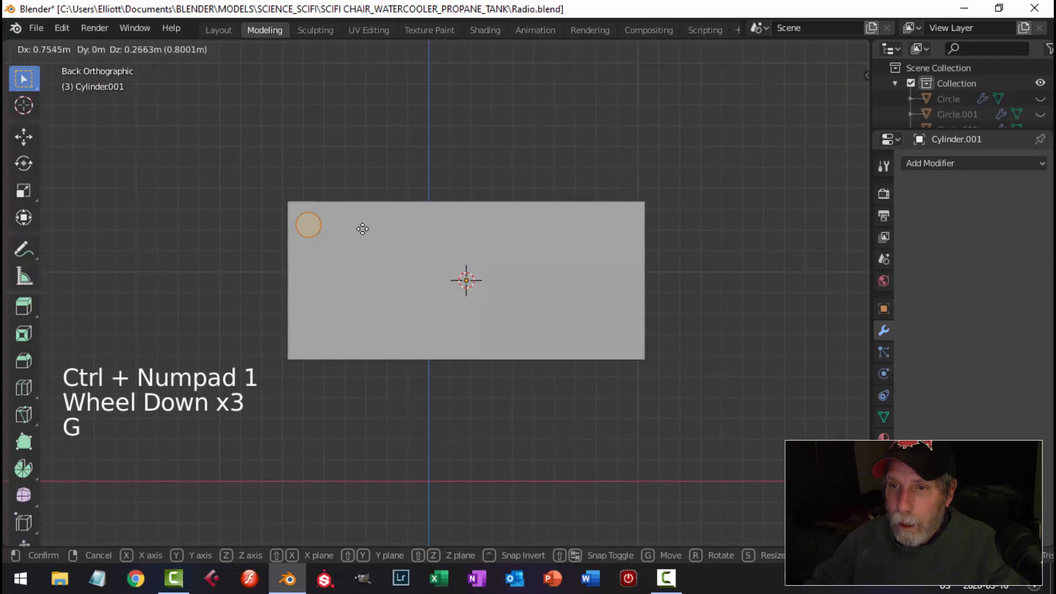
pyautogui.click(366, 229)
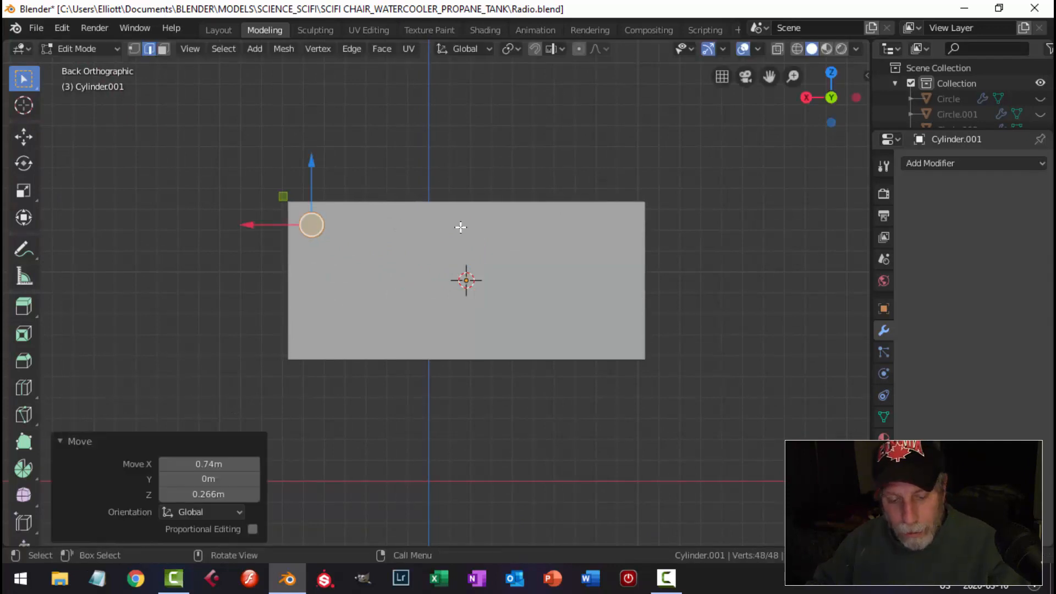
# Unhide all objects in Object Mode and lower the cylinder about 0.0111 m along Z within the recess corner
pyautogui.press('Tab')
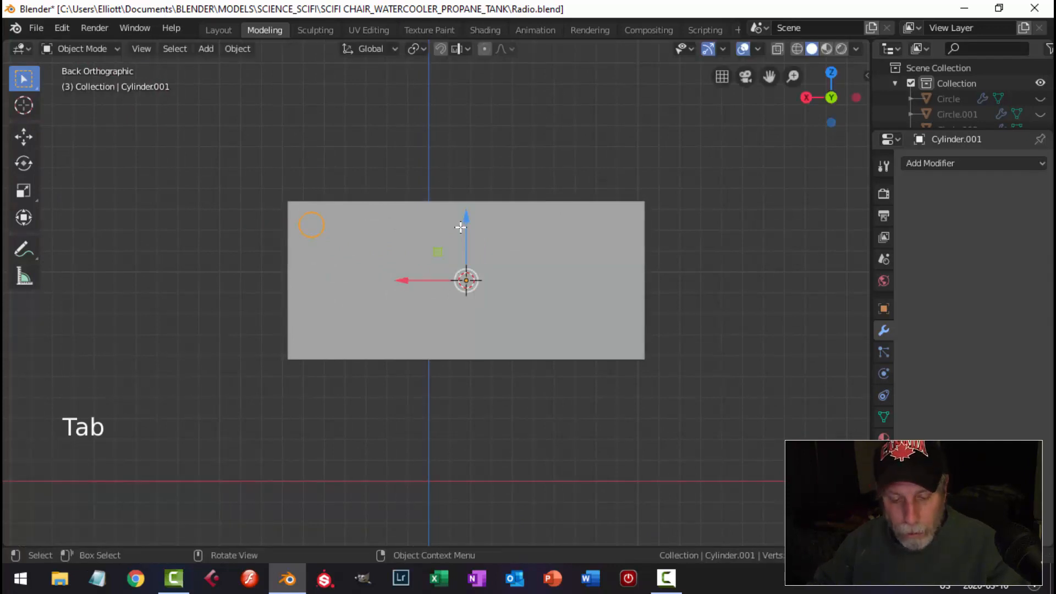
pyautogui.hotkey('alt', 'h')
pyautogui.hotkey('alt', 'a')
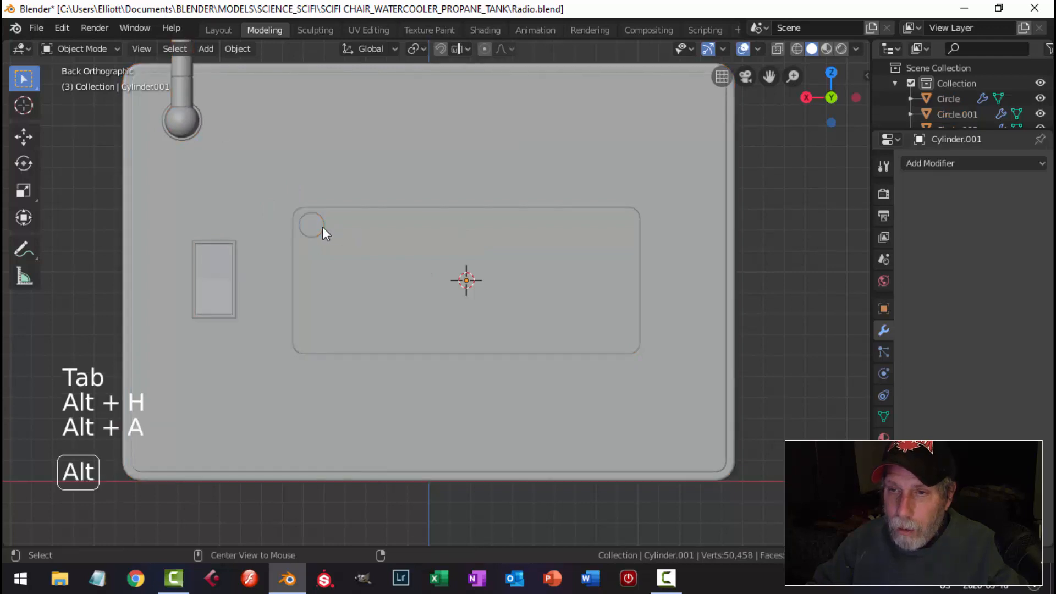
pyautogui.click(321, 226)
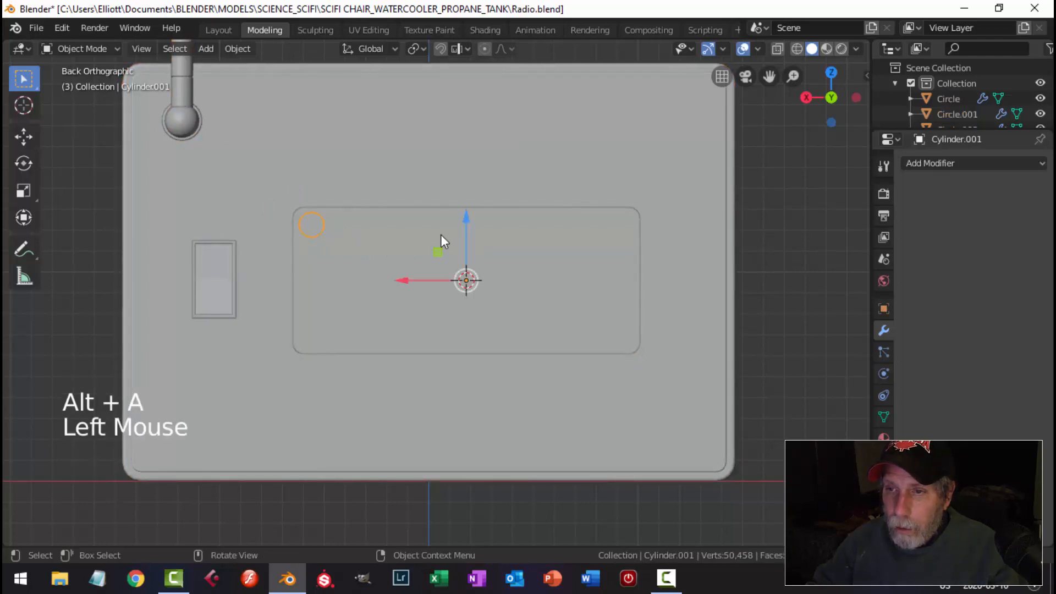
pyautogui.moveTo(463, 225); pyautogui.dragTo(463, 221)
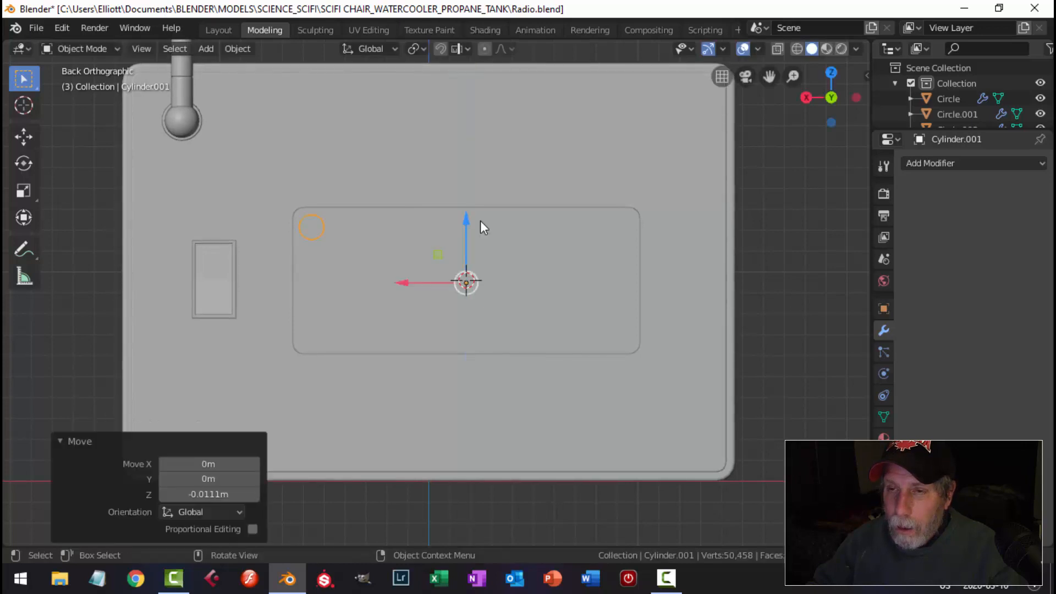
# Add an Array modifier to the cylinder with a relative X offset of -1.360 and a count of 9
pyautogui.click(941, 165)
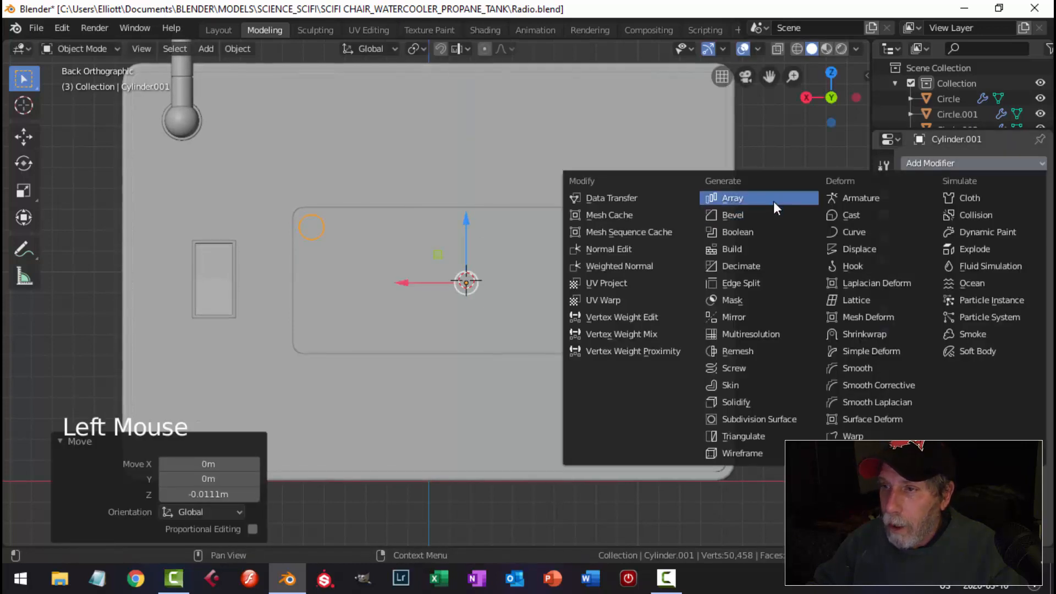
pyautogui.click(773, 201)
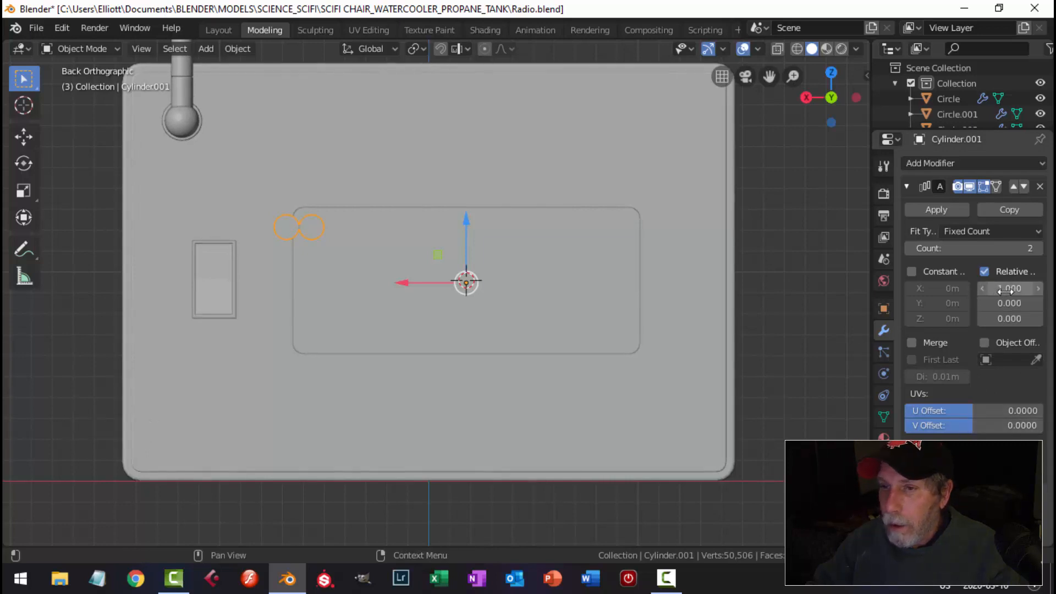
pyautogui.keyDown('shift'); pyautogui.moveTo(1006, 291); pyautogui.dragTo(969, 291); pyautogui.keyUp('shift')
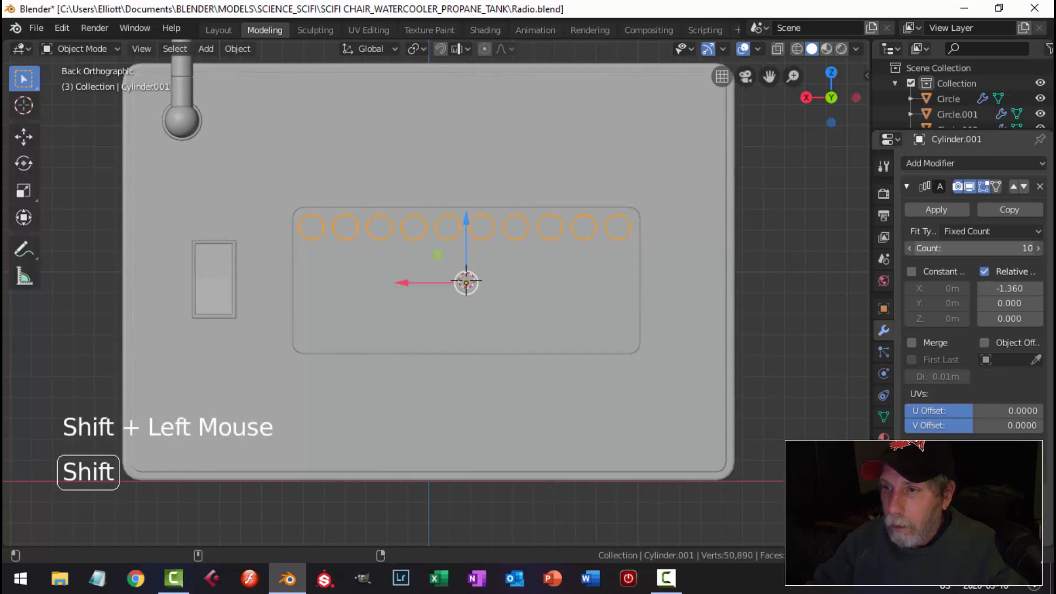
pyautogui.click(911, 250)
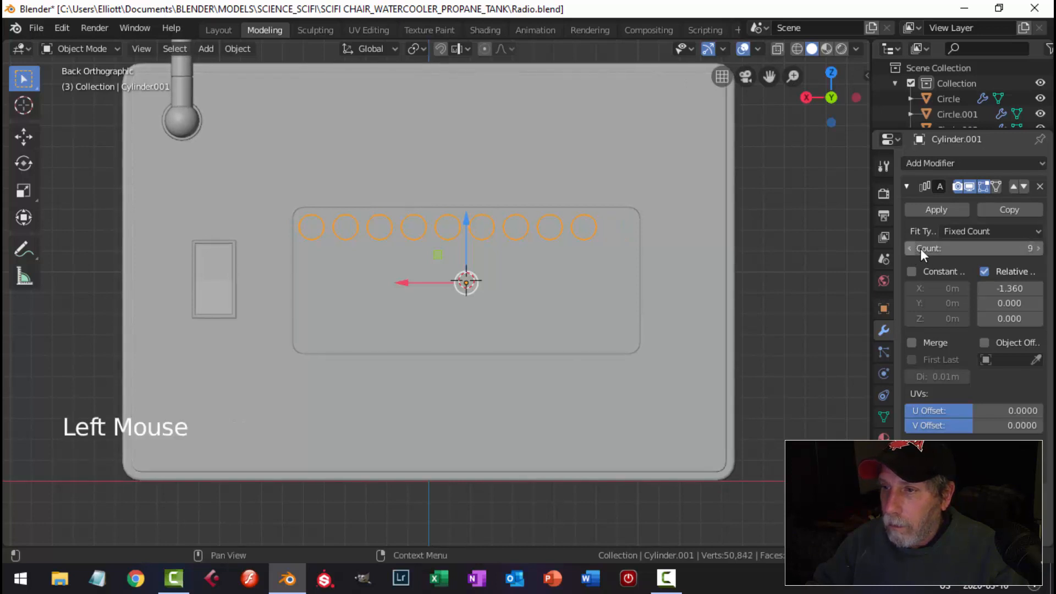
# Raise the cylinder array's count to 10 and duplicate the modifier with relative offsets of 0 in X and -1.360 in Z
pyautogui.click(1032, 249)
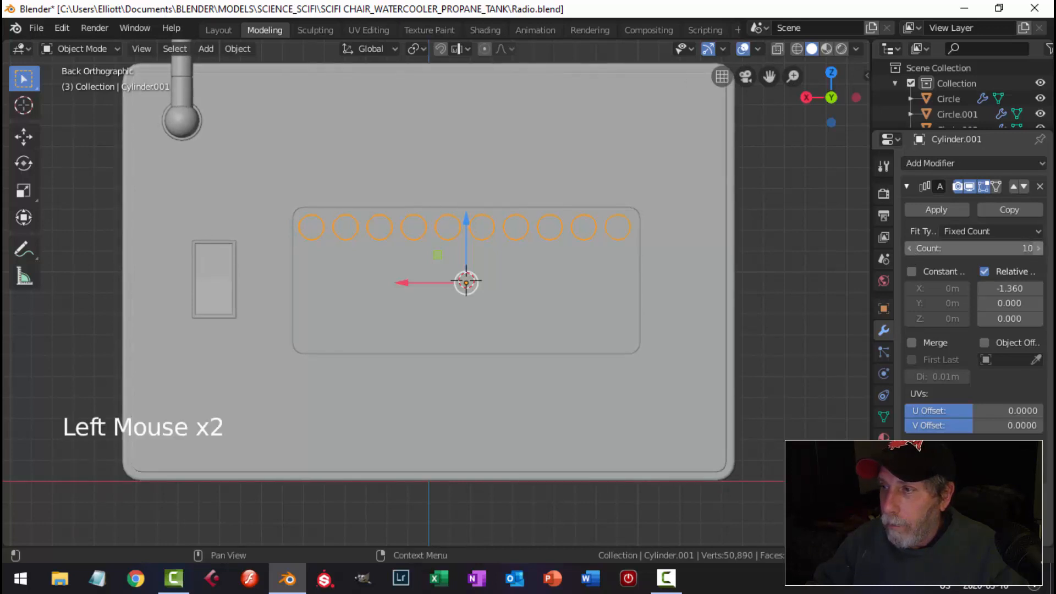
pyautogui.click(1011, 210)
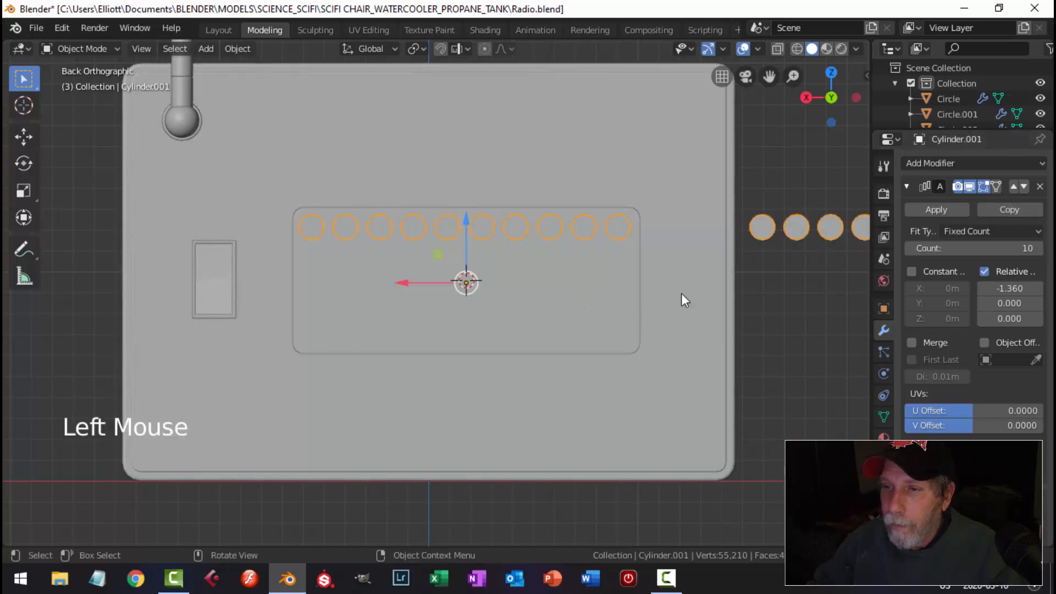
pyautogui.click(1008, 319)
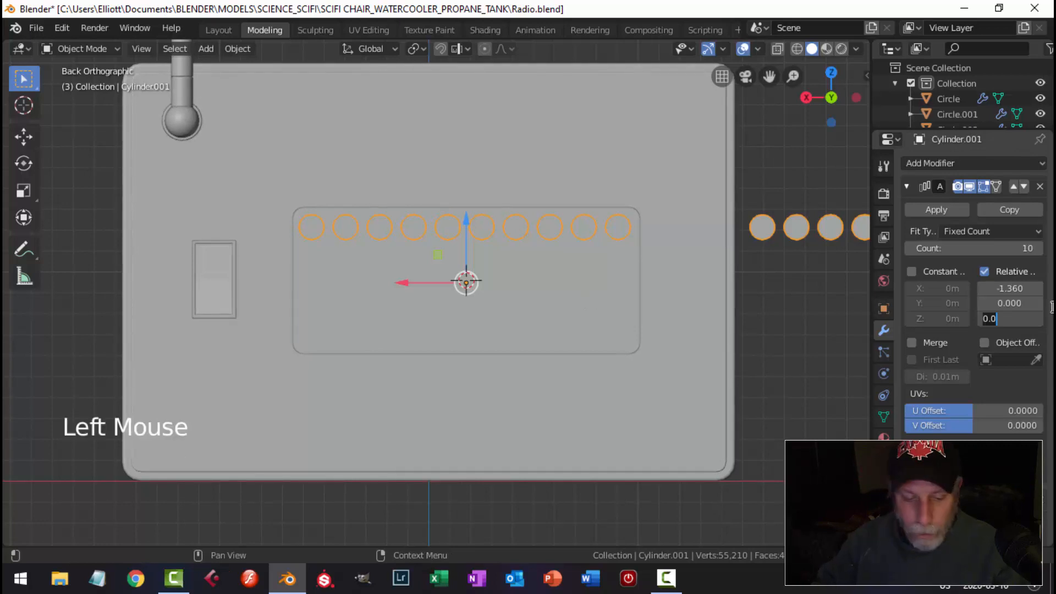
pyautogui.write('1.36')
pyautogui.press('Return')
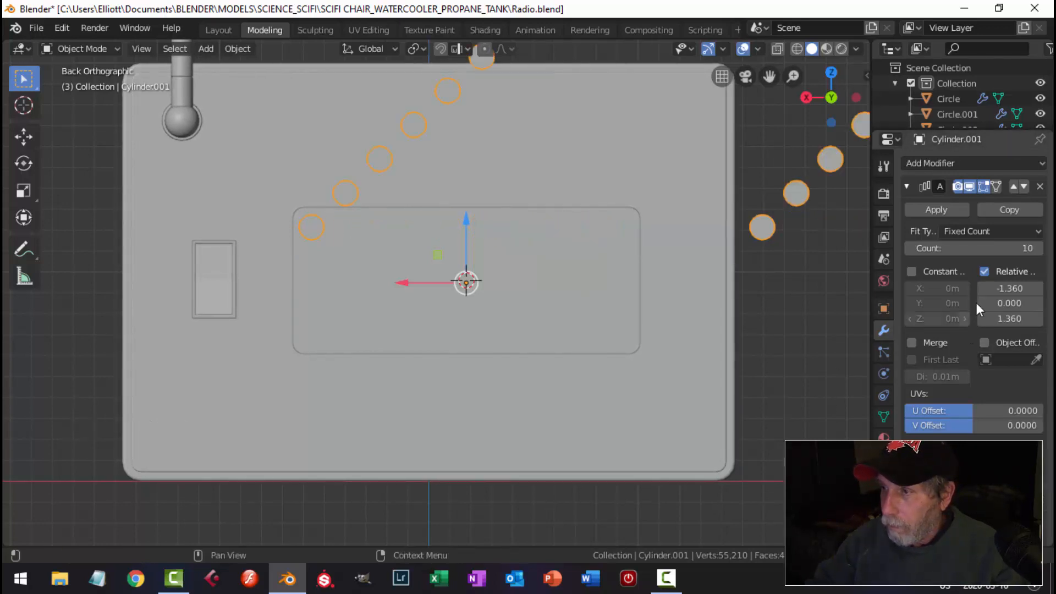
pyautogui.click(1010, 288)
pyautogui.write('0')
pyautogui.press('Return')
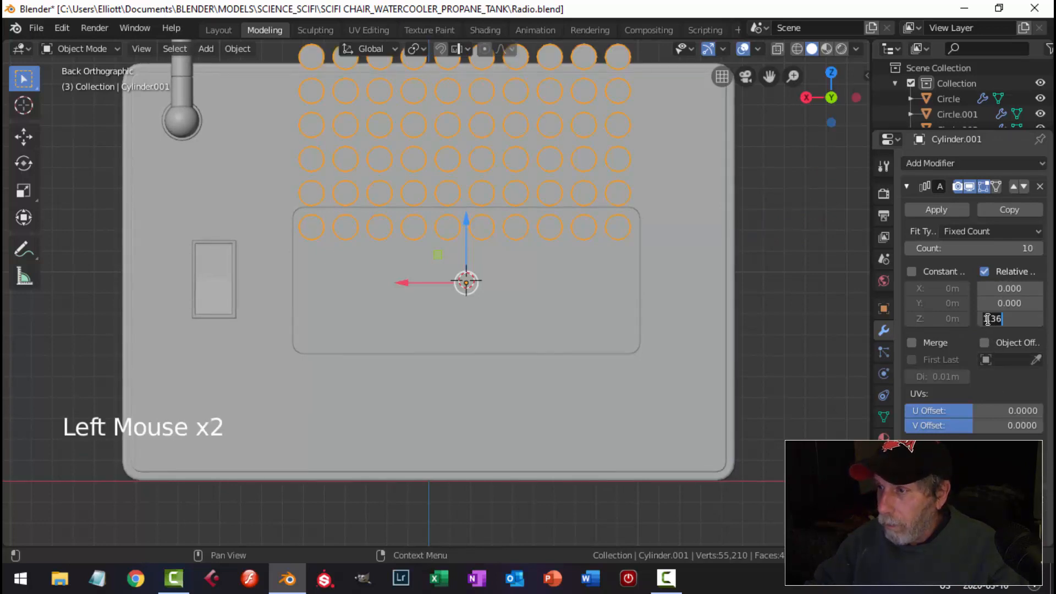
pyautogui.press('Home')
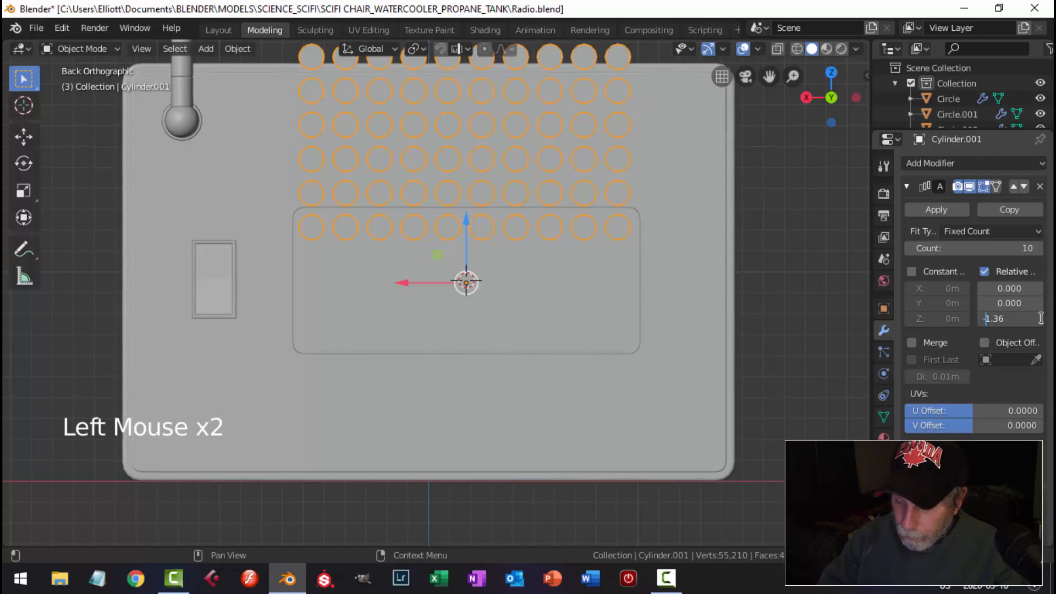
pyautogui.write('-')
pyautogui.press('Return')
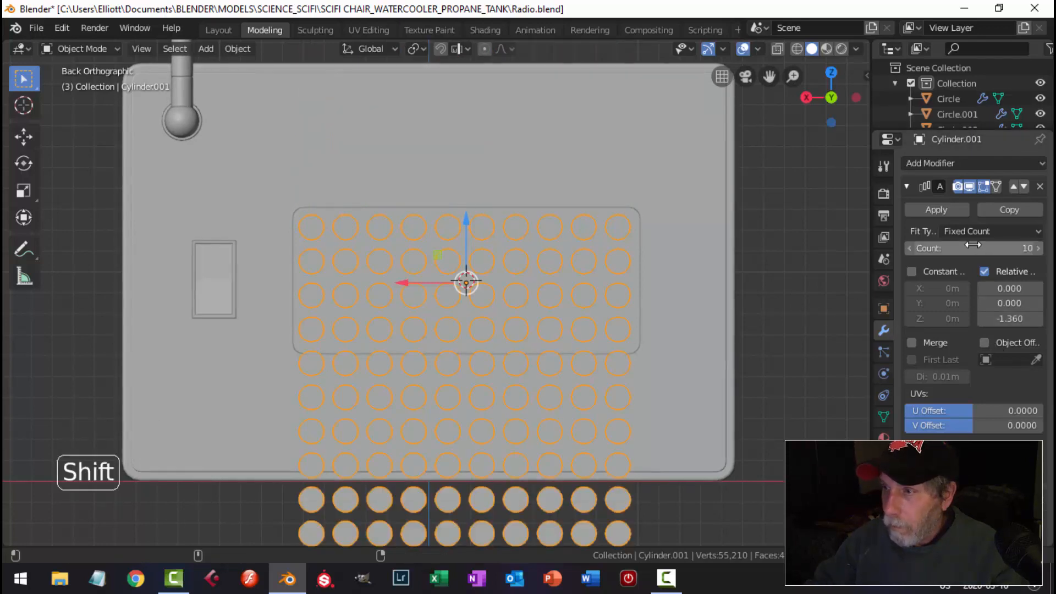
# Set the duplicated array's count to 4 and lower the cylinders about 0.0148 m along Z within the recess
pyautogui.keyDown('shift'); pyautogui.moveTo(973, 248); pyautogui.dragTo(905, 247); pyautogui.keyUp('shift')
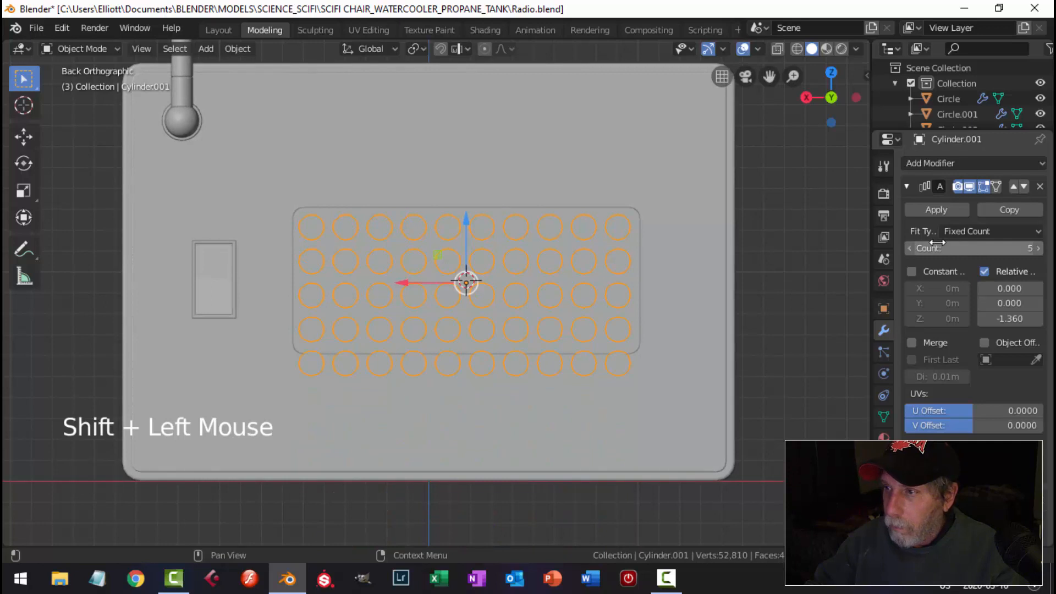
pyautogui.click(910, 248)
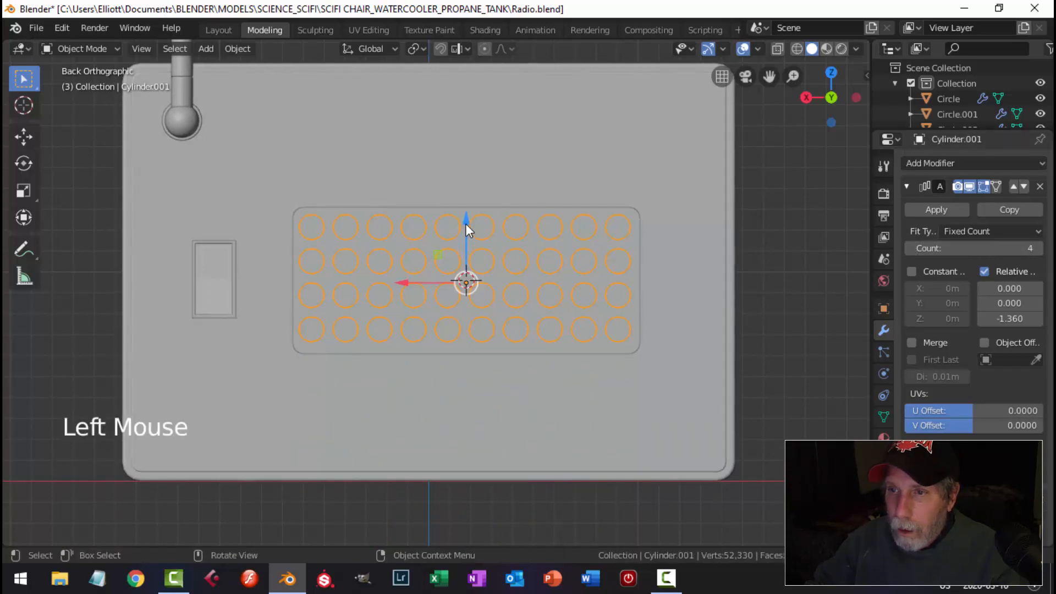
pyautogui.moveTo(466, 227); pyautogui.dragTo(468, 230)
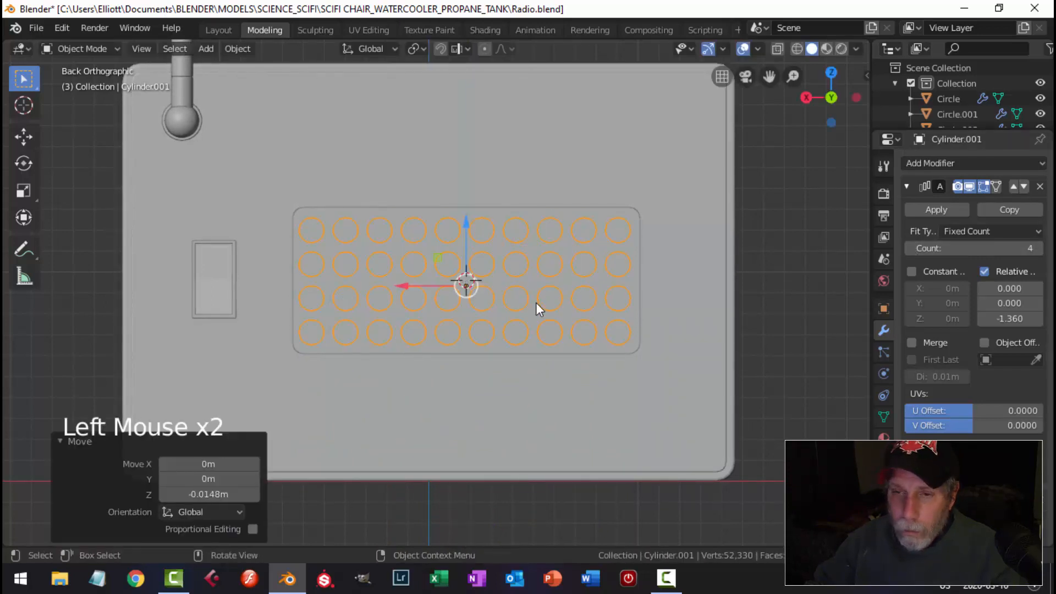
pyautogui.hotkey('alt', 'a')
pyautogui.scroll(-5, 484, 306)
pyautogui.moveTo(483, 306); pyautogui.dragTo(471, 346, button='middle')
pyautogui.scroll(5, 471, 346)
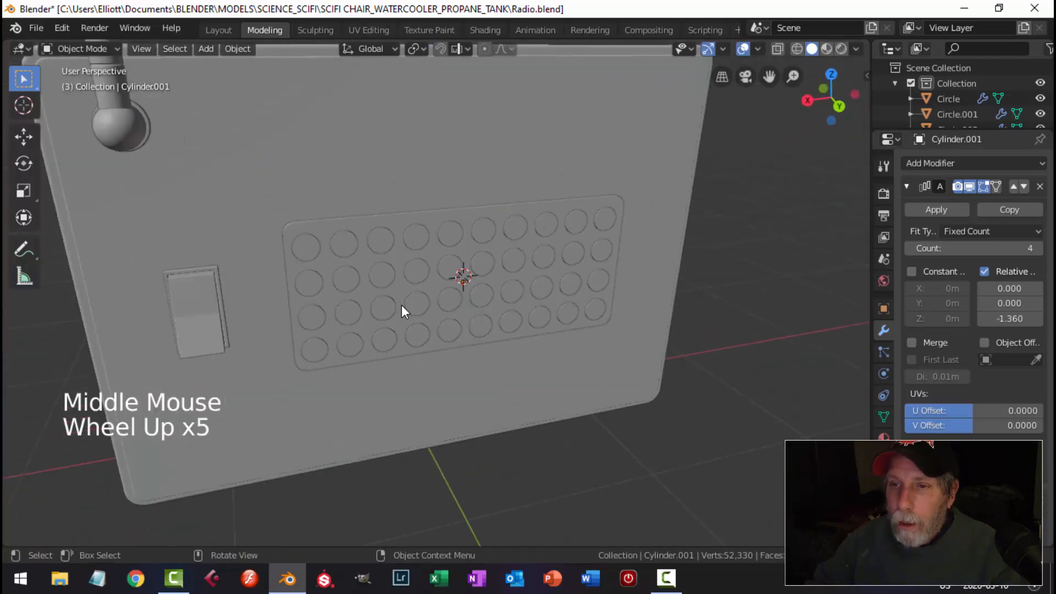
# Select the entire mesh of the arrayed cylinder in Edit Mode
pyautogui.scroll(-2, 355, 264)
pyautogui.click(354, 263)
pyautogui.press('Tab')
pyautogui.press('a')
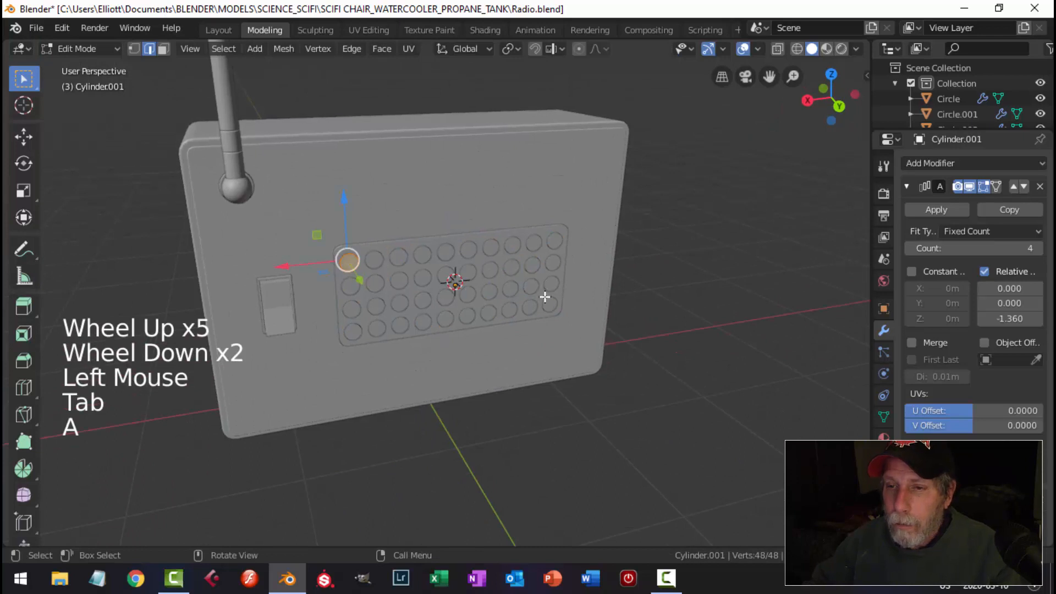
pyautogui.moveTo(545, 297); pyautogui.dragTo(509, 295, button='middle')
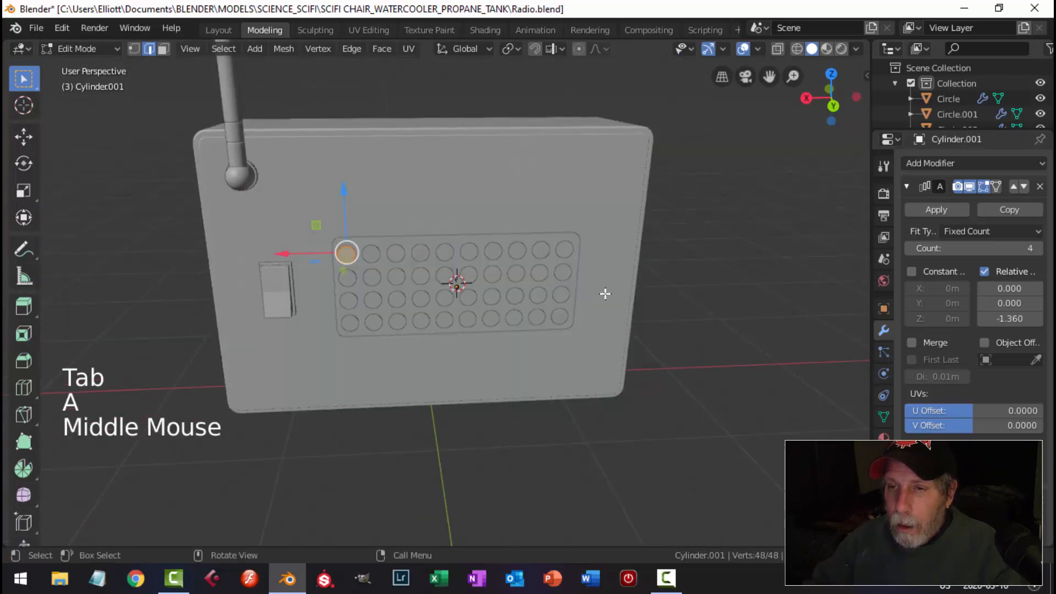
pyautogui.press('s')
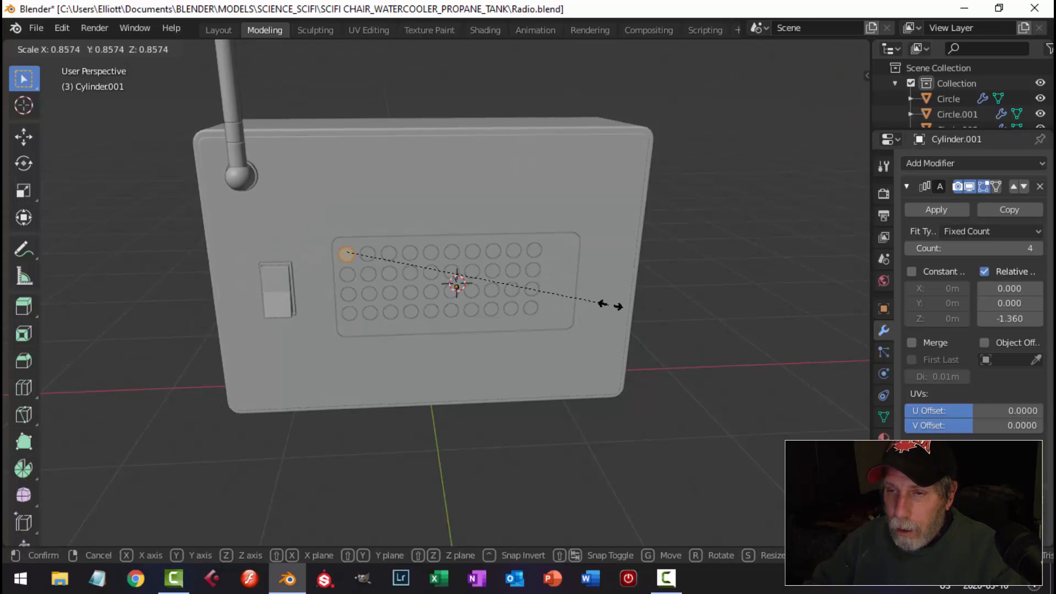
pyautogui.click(608, 306)
pyautogui.moveTo(589, 306); pyautogui.dragTo(569, 316, button='middle')
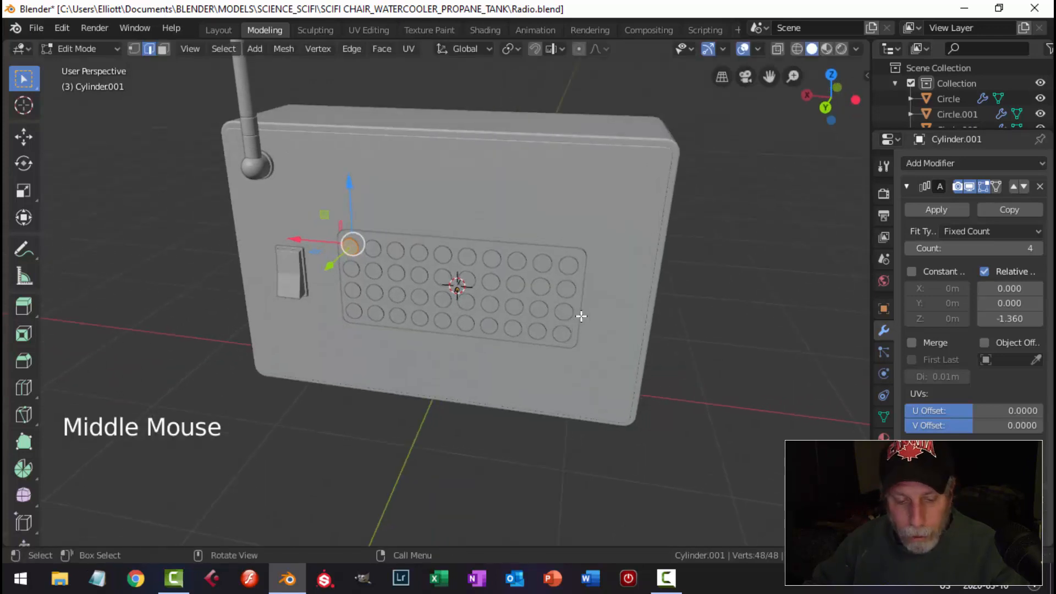
# Scale the cylinder mesh to about 0.794 in X and Z with the Y axis locked
pyautogui.press('s')
pyautogui.hotkey('shift', 'y')
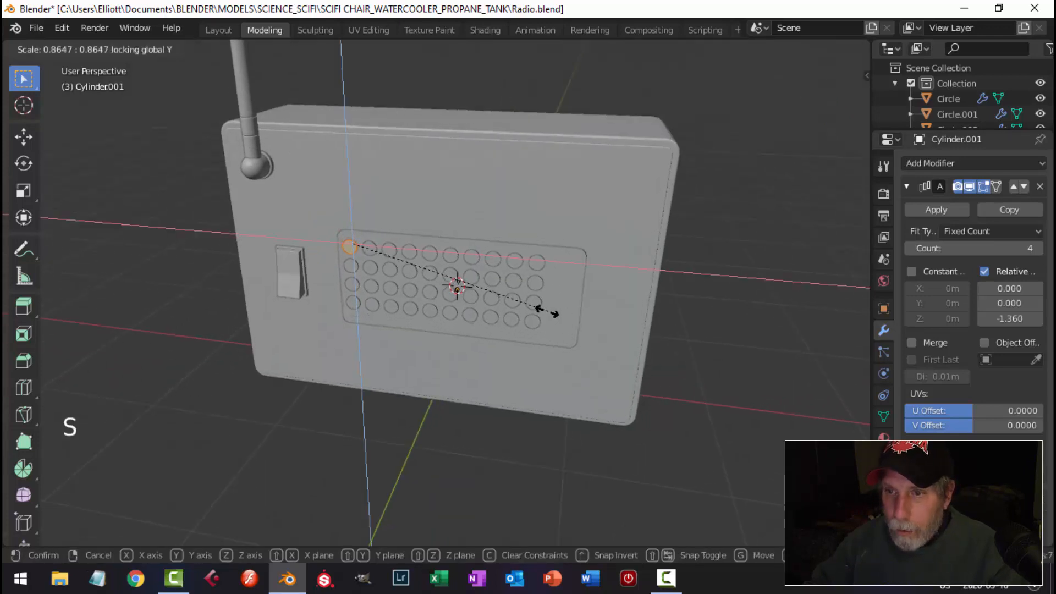
pyautogui.click(532, 311)
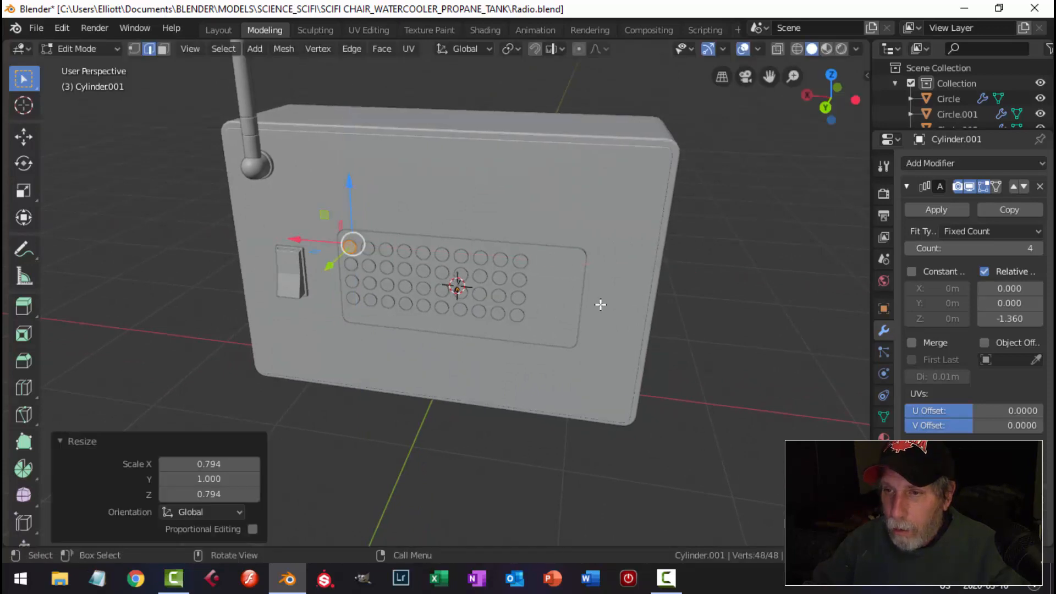
# Set the vertical array's count to 5 and the horizontal array's count to 13
pyautogui.click(1038, 248)
pyautogui.scroll(-4, 1031, 437)
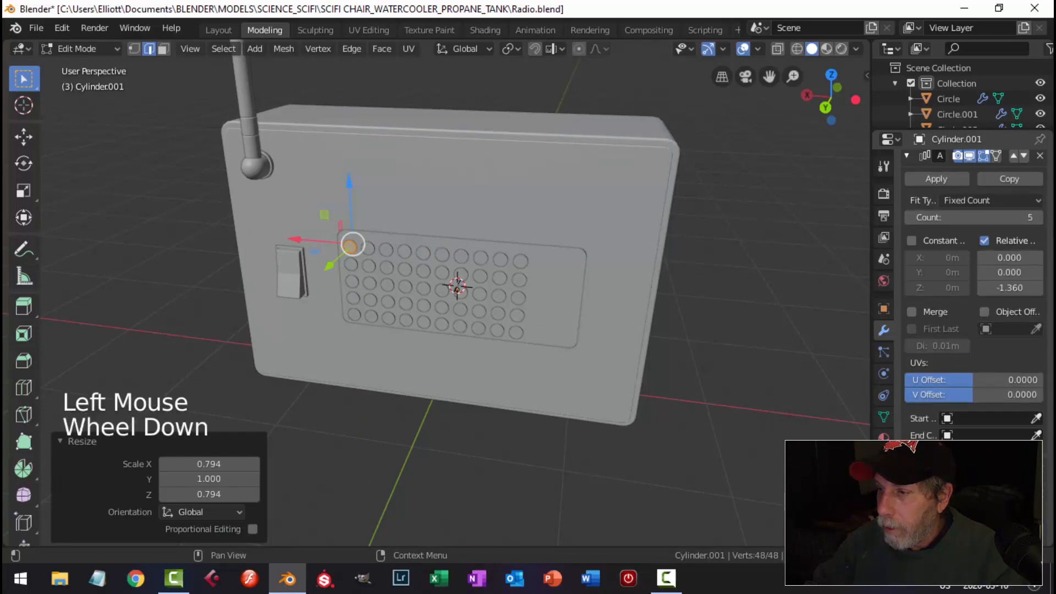
pyautogui.click(1038, 437)
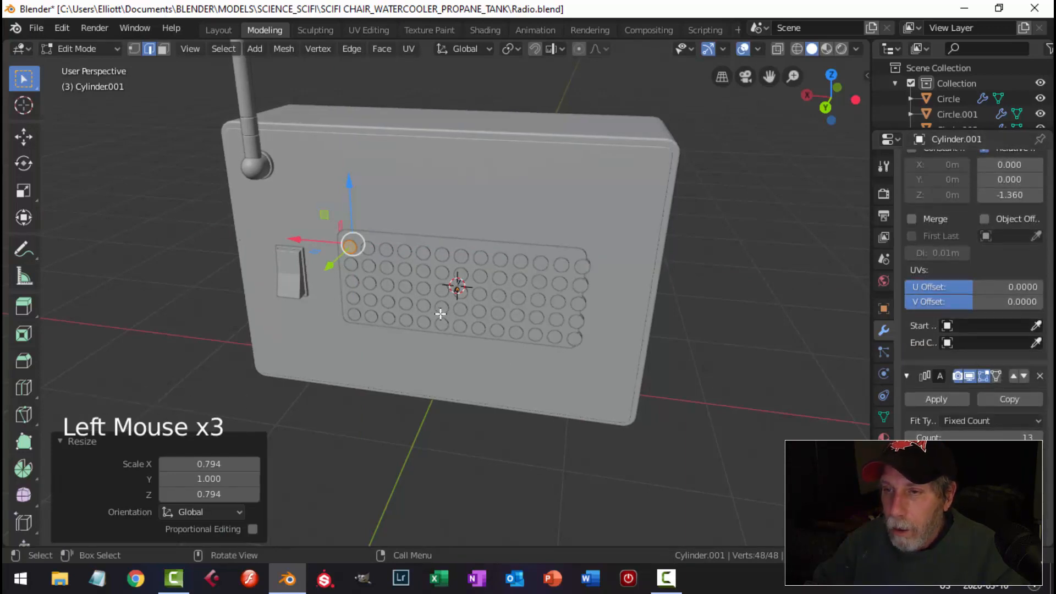
# Scale the cylinder mesh to about 0.959 in X and Z in back view, locking Y, so the grid fits the recess
pyautogui.press('ctrl+KP_1')
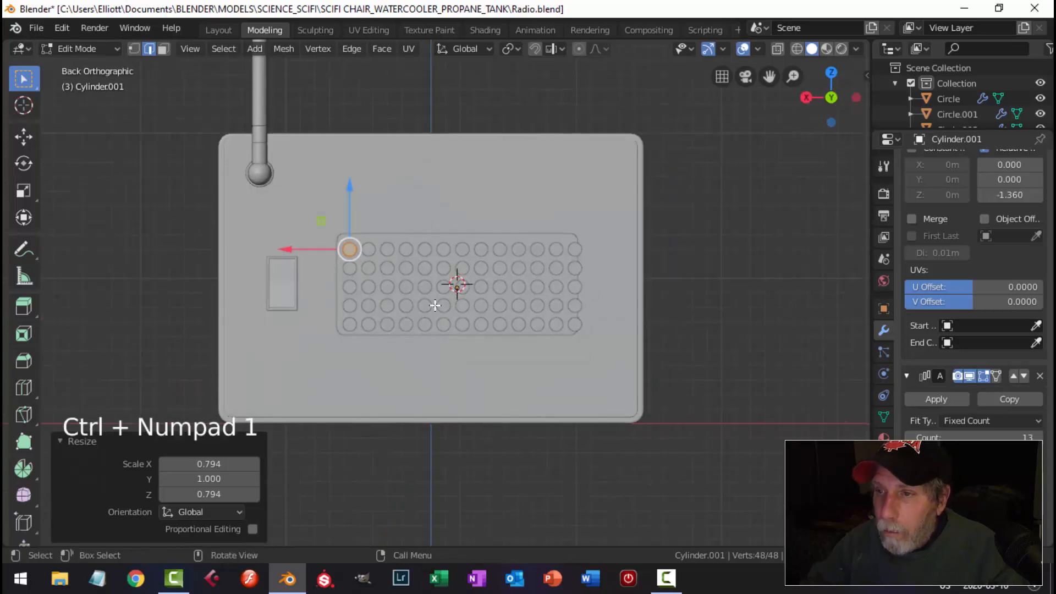
pyautogui.scroll(2, 440, 300)
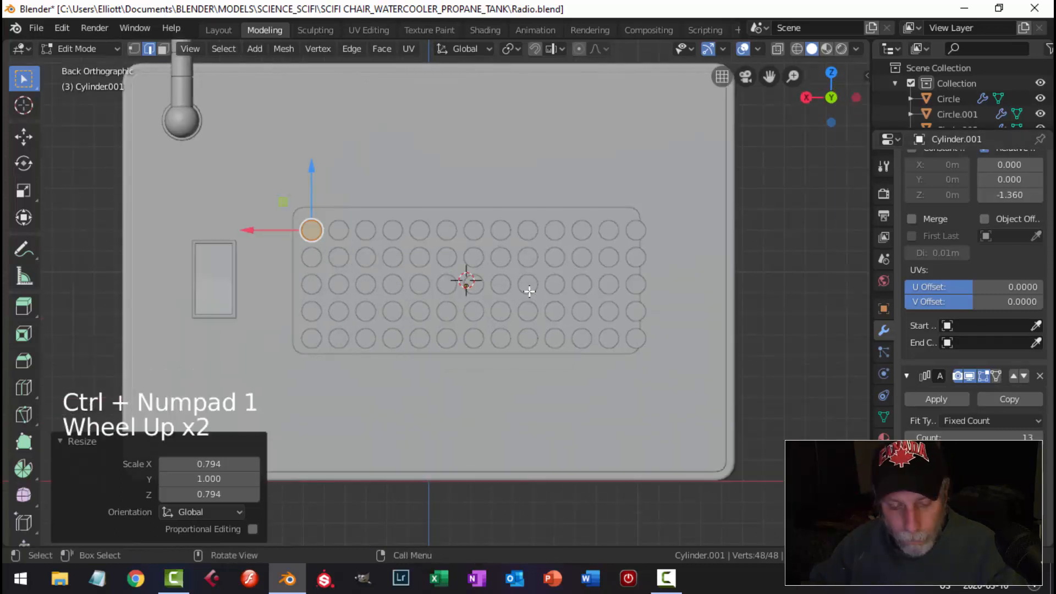
pyautogui.press('s')
pyautogui.hotkey('shift', 'y')
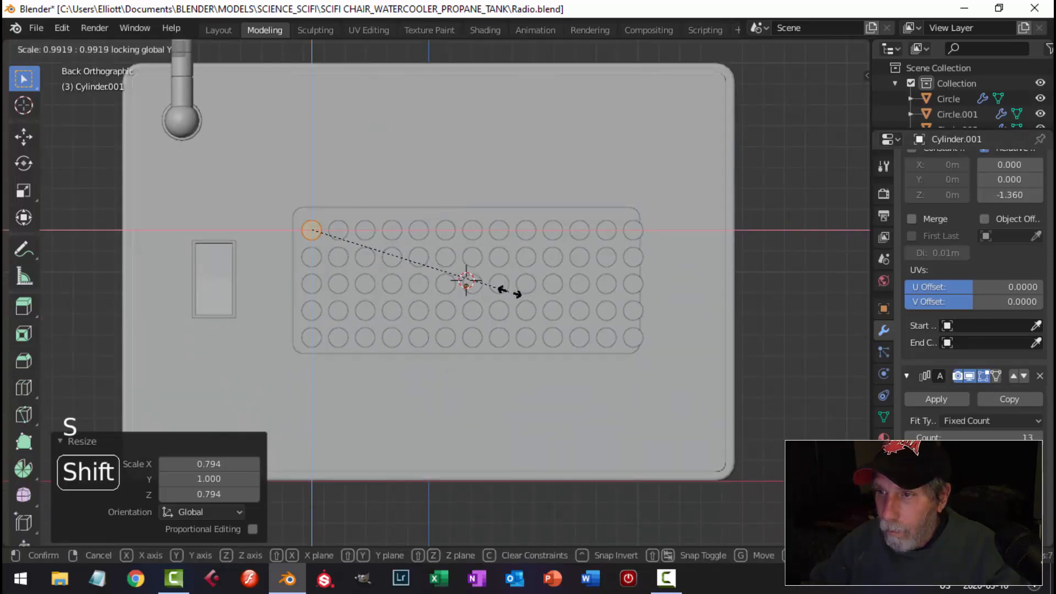
pyautogui.click(433, 286)
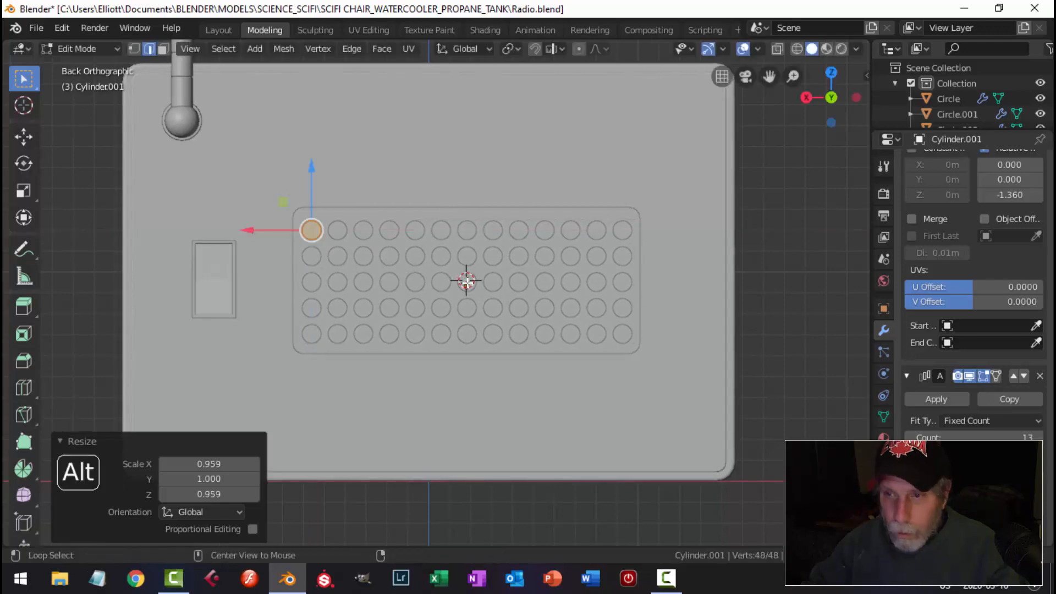
# Return to Object Mode and move the cylinder array outward along Y so it protrudes from the block in the recess
pyautogui.hotkey('alt', 'a')
pyautogui.moveTo(467, 291); pyautogui.dragTo(599, 340, button='middle')
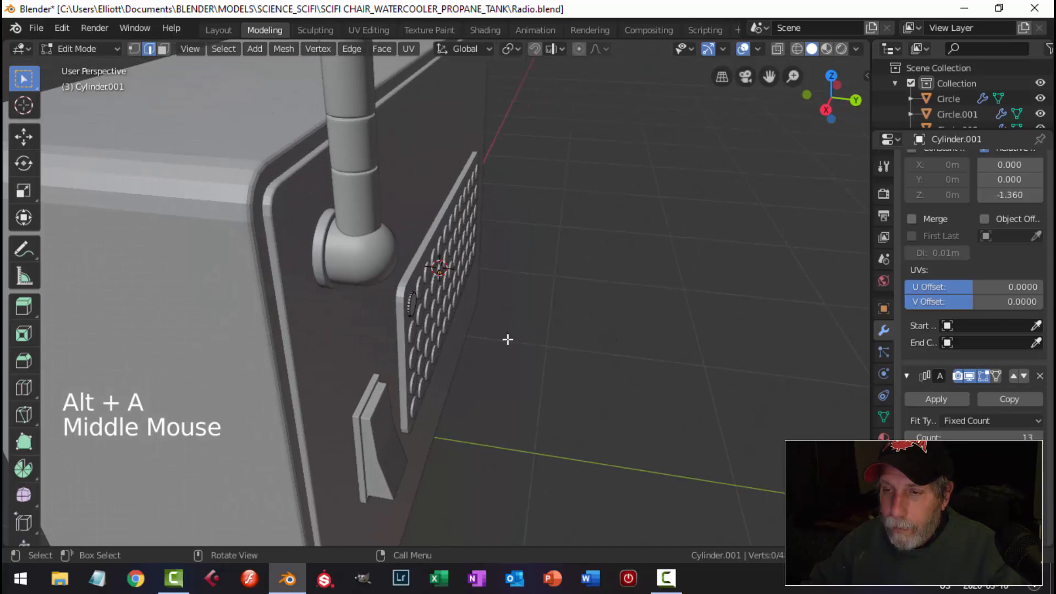
pyautogui.press('Tab')
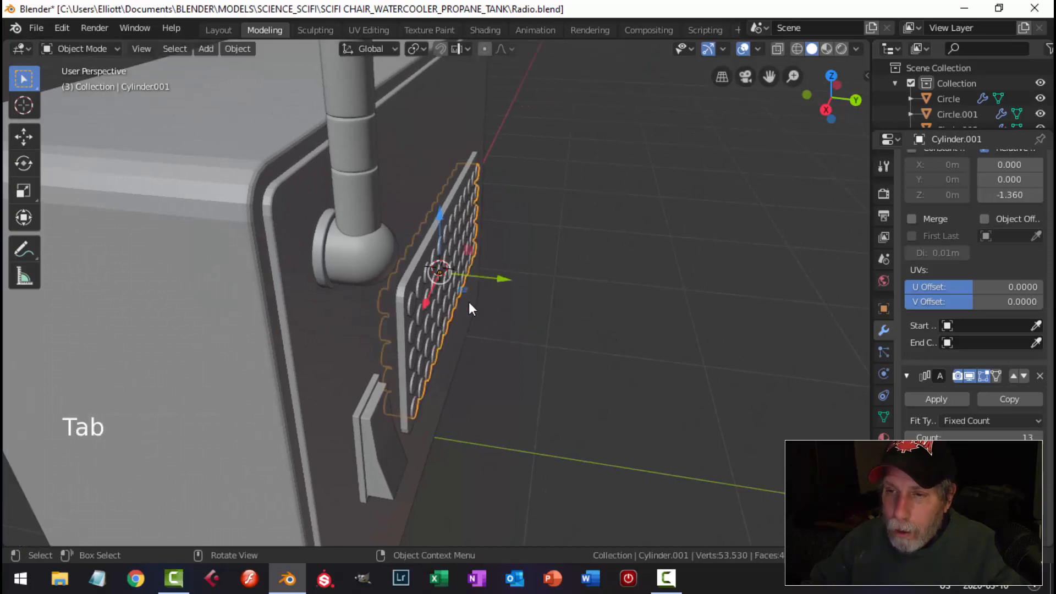
pyautogui.hotkey('alt', 'a')
pyautogui.click(415, 306)
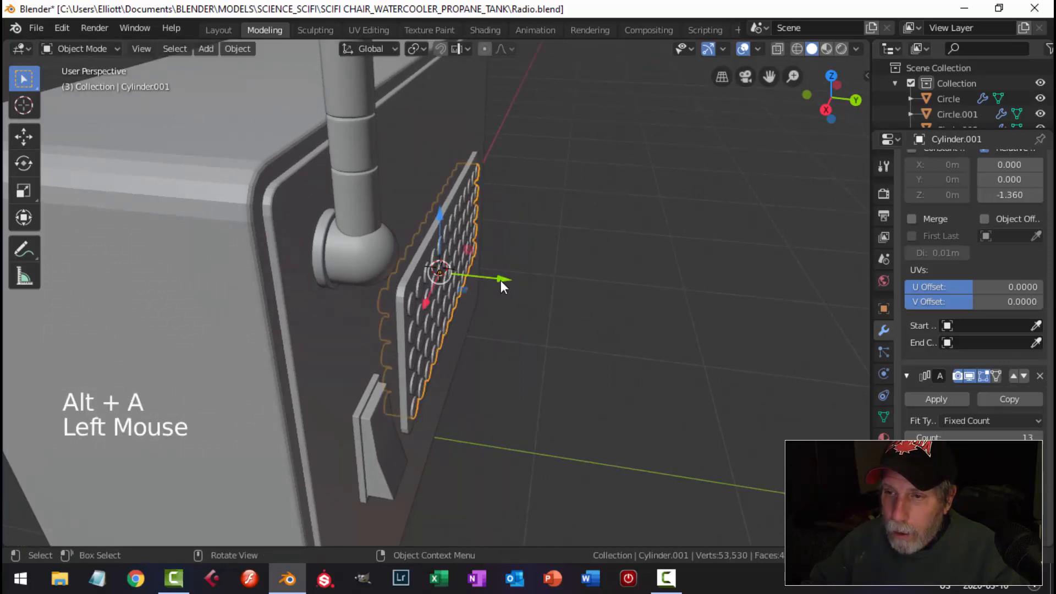
pyautogui.moveTo(501, 279); pyautogui.dragTo(573, 306)
pyautogui.moveTo(573, 306); pyautogui.dragTo(438, 278, button='middle')
pyautogui.hotkey('alt', 'a')
# Temporarily hide the rounded block filling the recess to inspect the plane and cylinders behind it, and unhide it again
pyautogui.click(525, 279)
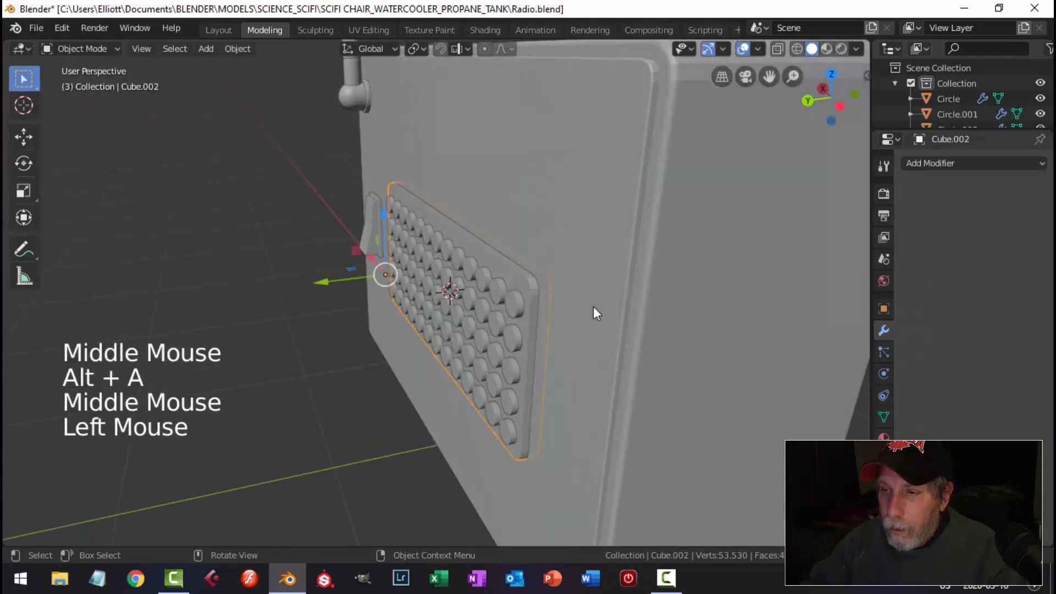
pyautogui.moveTo(593, 306)
pyautogui.mouseDown(button='middle')
pyautogui.moveTo(567, 306)
pyautogui.moveTo(569, 293)
pyautogui.moveTo(755, 291)
pyautogui.moveTo(609, 293)
pyautogui.mouseUp(button='middle')
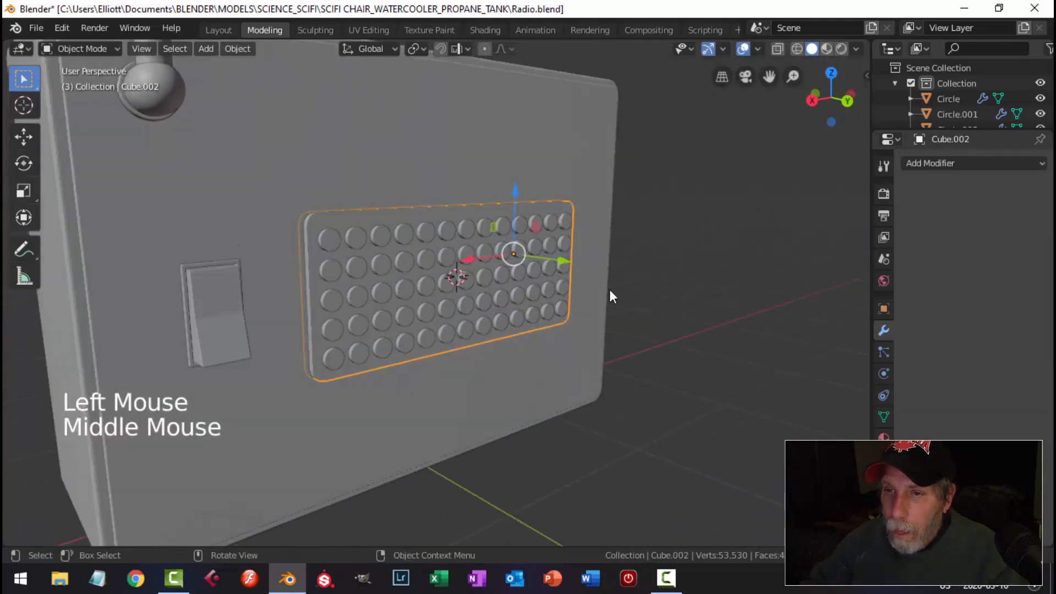
pyautogui.scroll(2, 550, 300)
pyautogui.moveTo(487, 303); pyautogui.dragTo(371, 238, button='middle')
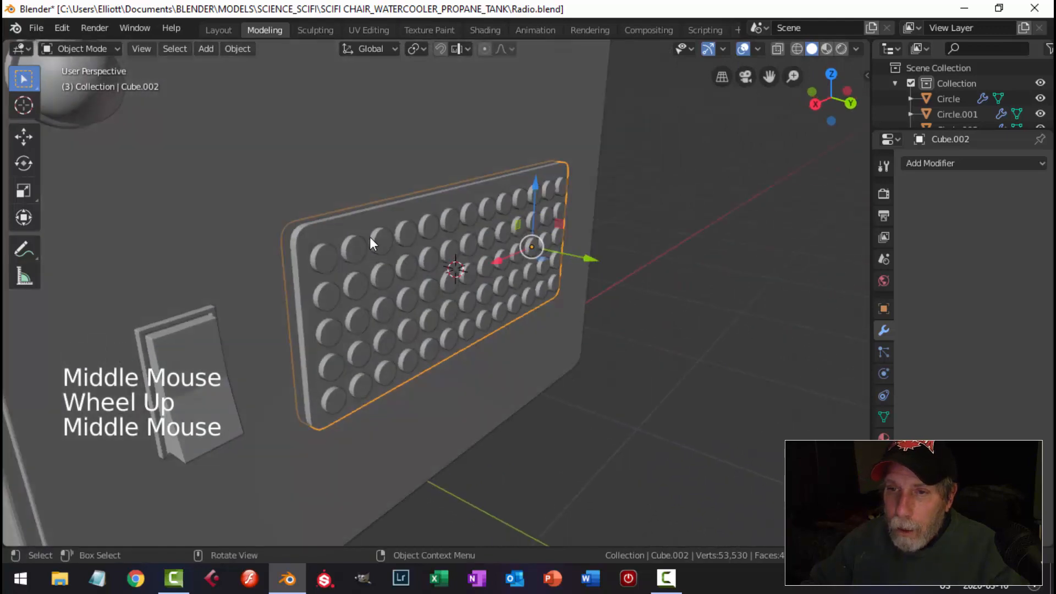
pyautogui.click(338, 226)
pyautogui.press('h')
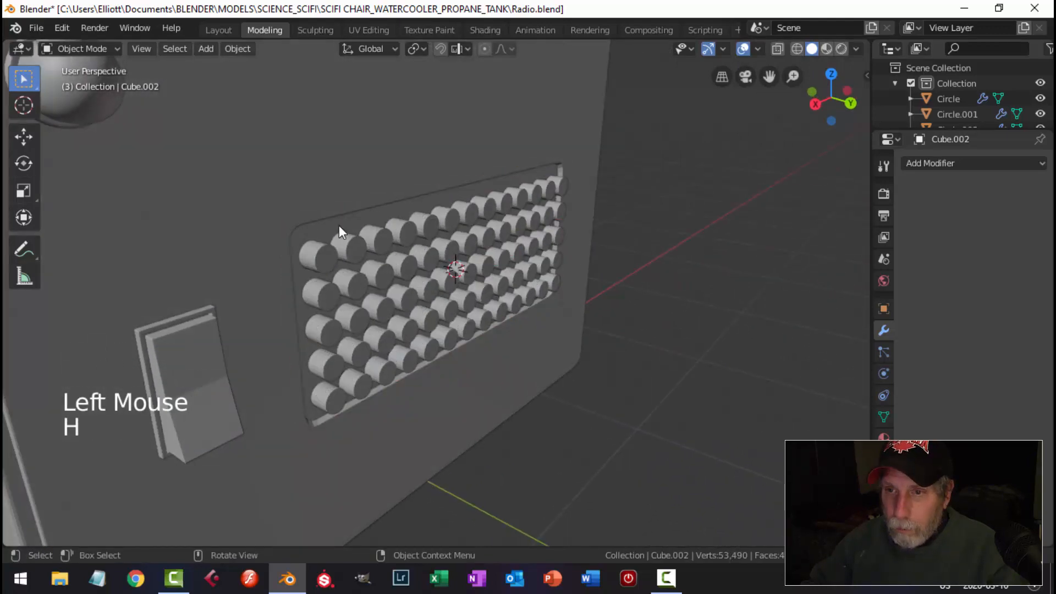
pyautogui.click(340, 226)
pyautogui.moveTo(349, 224); pyautogui.dragTo(617, 306, button='middle')
pyautogui.scroll(-4, 328, 252)
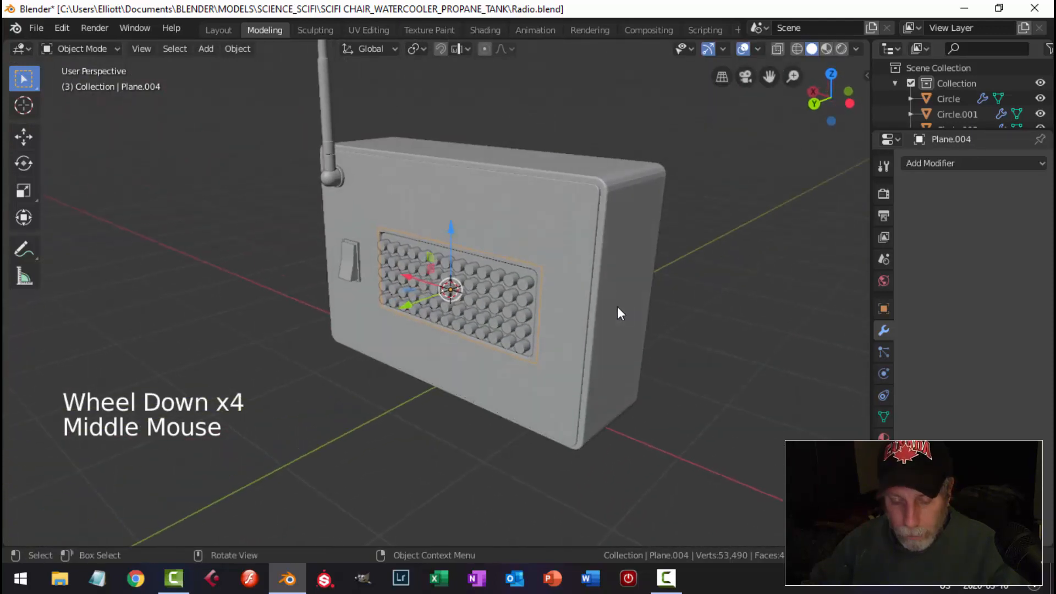
pyautogui.hotkey('alt', 'h')
# Pull the rounded block out of the recess along Y and delete it
pyautogui.scroll(3, 605, 308)
pyautogui.hotkey('alt', 'a')
pyautogui.click(625, 257)
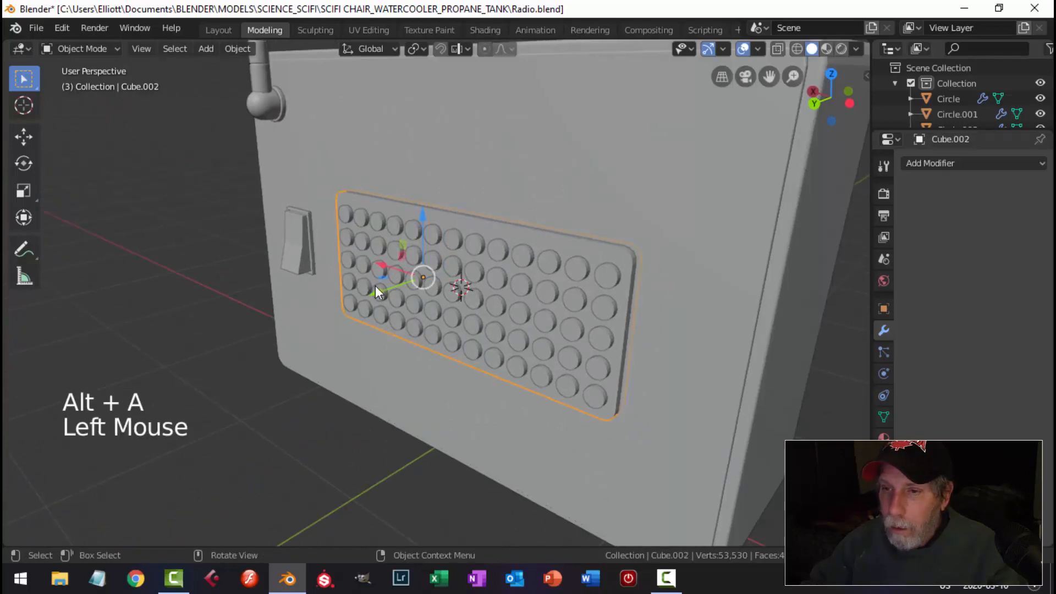
pyautogui.moveTo(375, 289); pyautogui.dragTo(253, 329)
pyautogui.moveTo(253, 329); pyautogui.dragTo(518, 328, button='middle')
pyautogui.press('x')
pyautogui.click(406, 339)
pyautogui.scroll(-3, 387, 340)
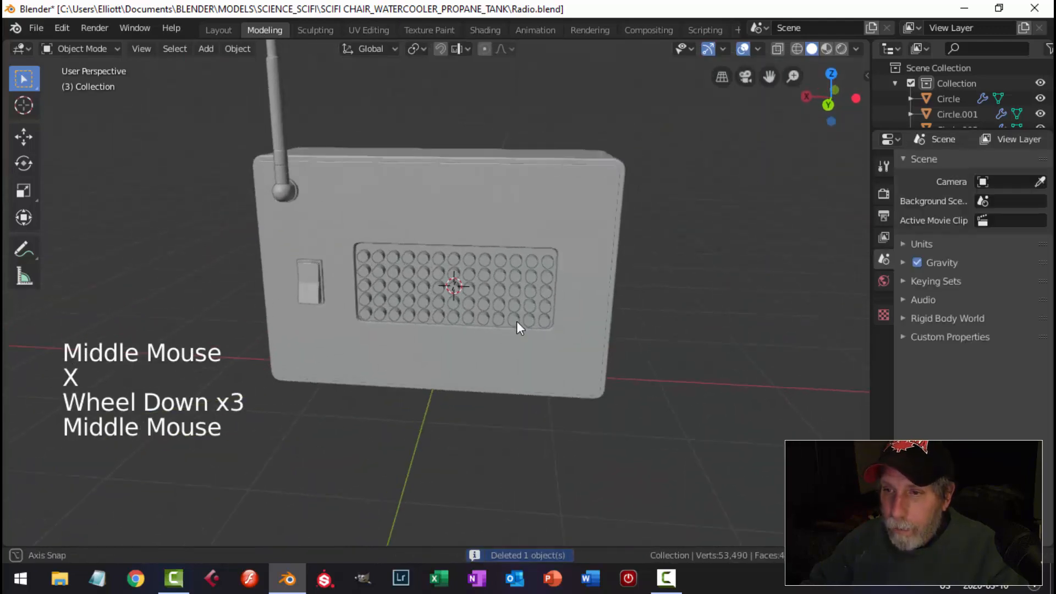
# Isolate the back plate plane and the cylinder array by hiding every other object
pyautogui.scroll(3, 585, 304)
pyautogui.moveTo(584, 304); pyautogui.dragTo(533, 302, button='middle')
pyautogui.scroll(3, 358, 219)
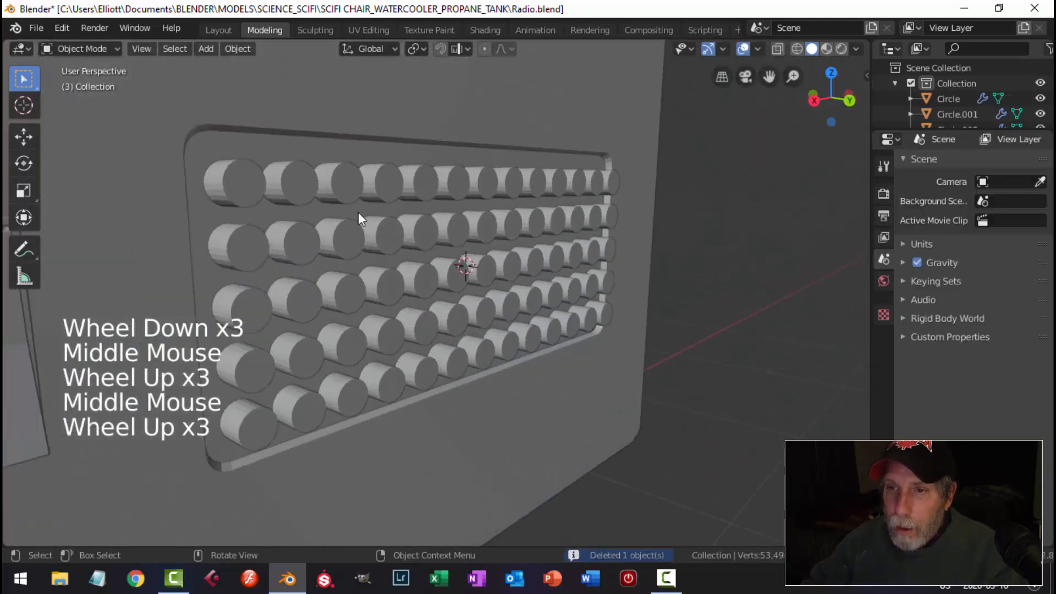
pyautogui.click(312, 154)
pyautogui.keyDown('shift'); pyautogui.click(341, 175); pyautogui.keyUp('shift')
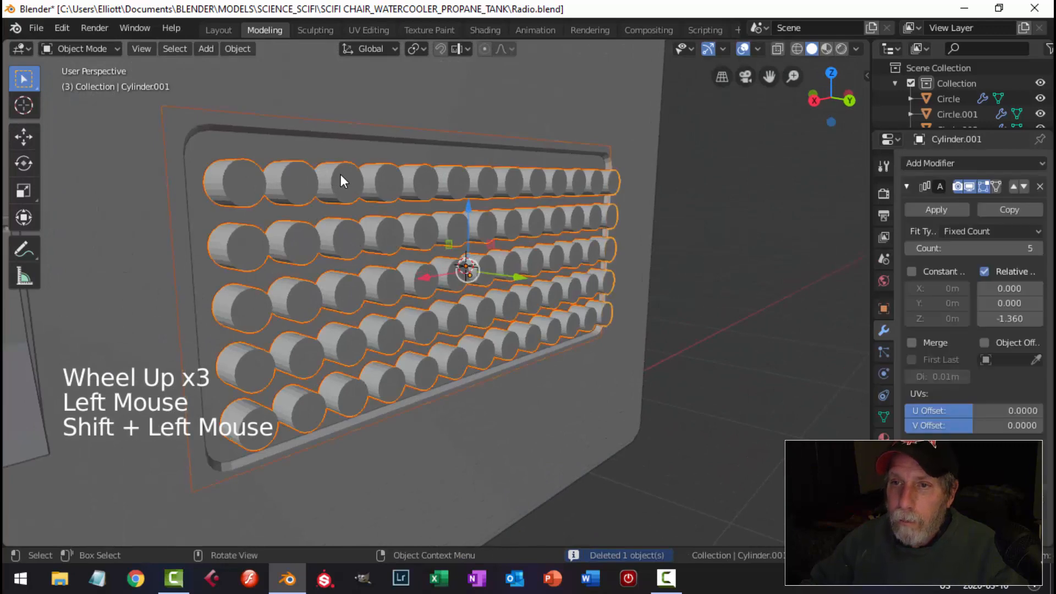
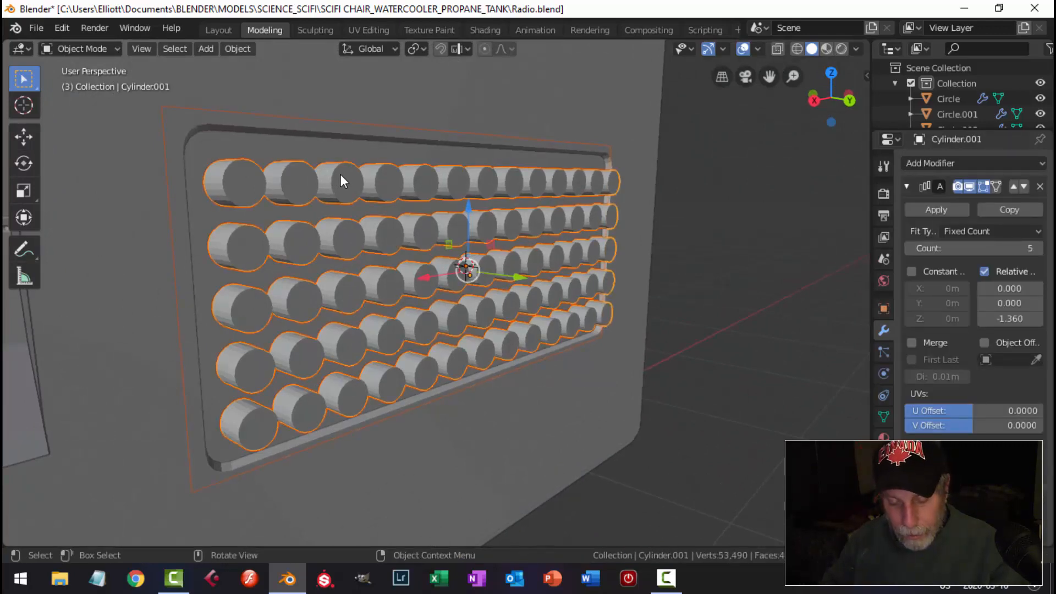
pyautogui.hotkey('shift', 'h')
pyautogui.scroll(-2, 337, 192)
pyautogui.hotkey('alt', 's')
pyautogui.hotkey('alt', 'a')
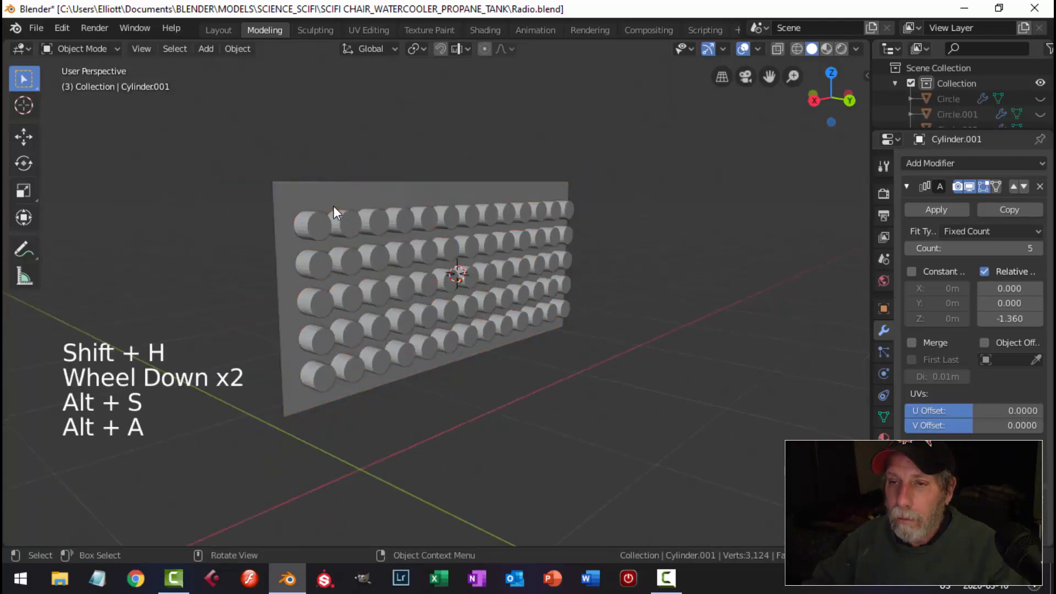
# Extrude the whole back plate plane about 0.019 m along negative Y to give it thickness, and return to Object Mode
pyautogui.moveTo(334, 205); pyautogui.dragTo(483, 254, button='middle')
pyautogui.click(429, 239)
pyautogui.press('Tab')
pyautogui.press('a')
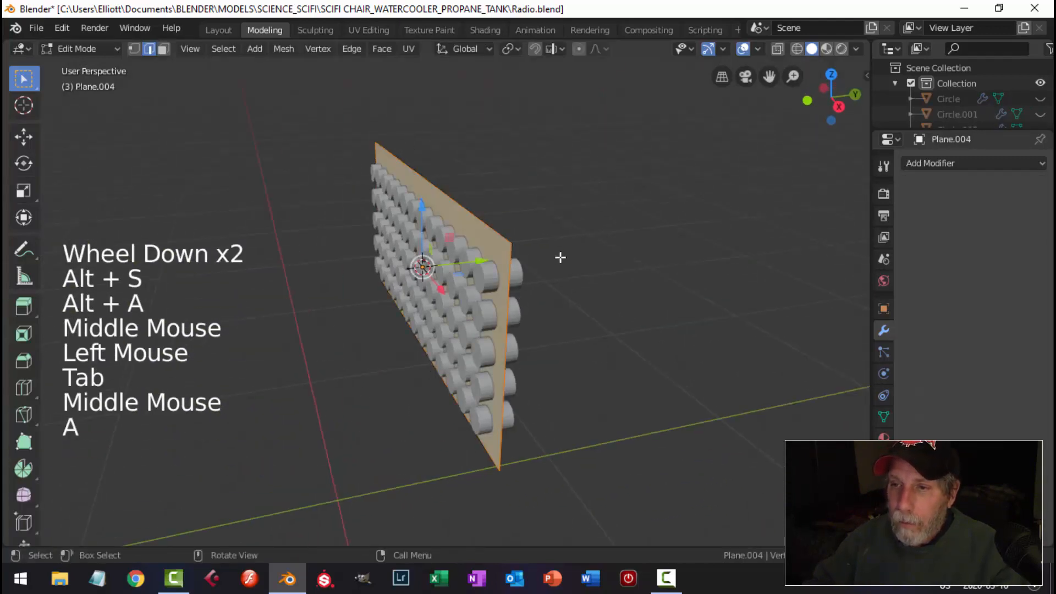
pyautogui.moveTo(560, 258); pyautogui.dragTo(523, 271, button='middle')
pyautogui.press('e')
pyautogui.moveTo(519, 269); pyautogui.dragTo(501, 267)
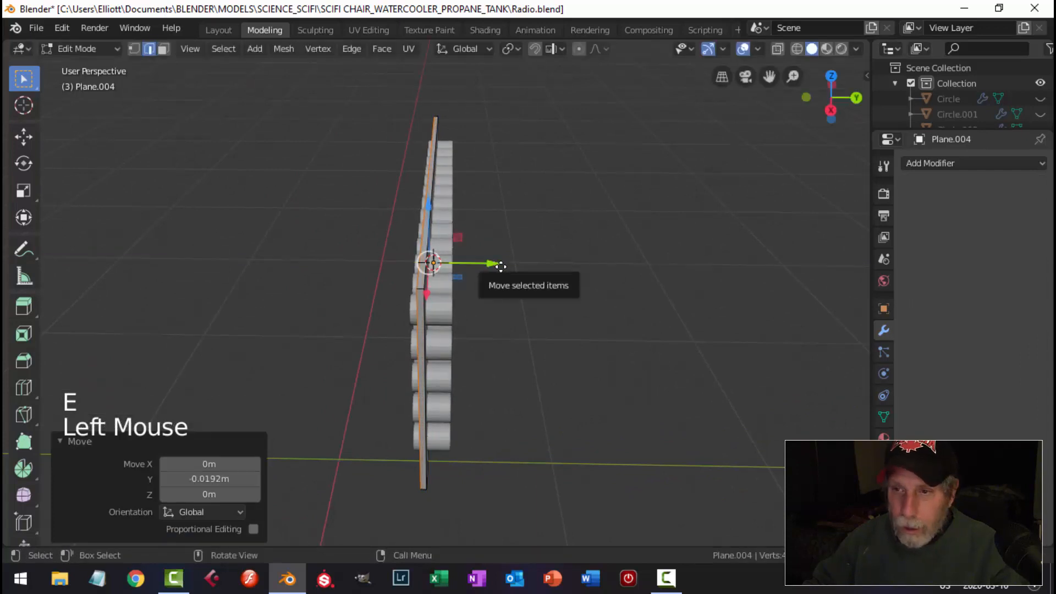
pyautogui.hotkey('alt', 'a')
pyautogui.moveTo(501, 267); pyautogui.dragTo(497, 288, button='middle')
pyautogui.press('Tab')
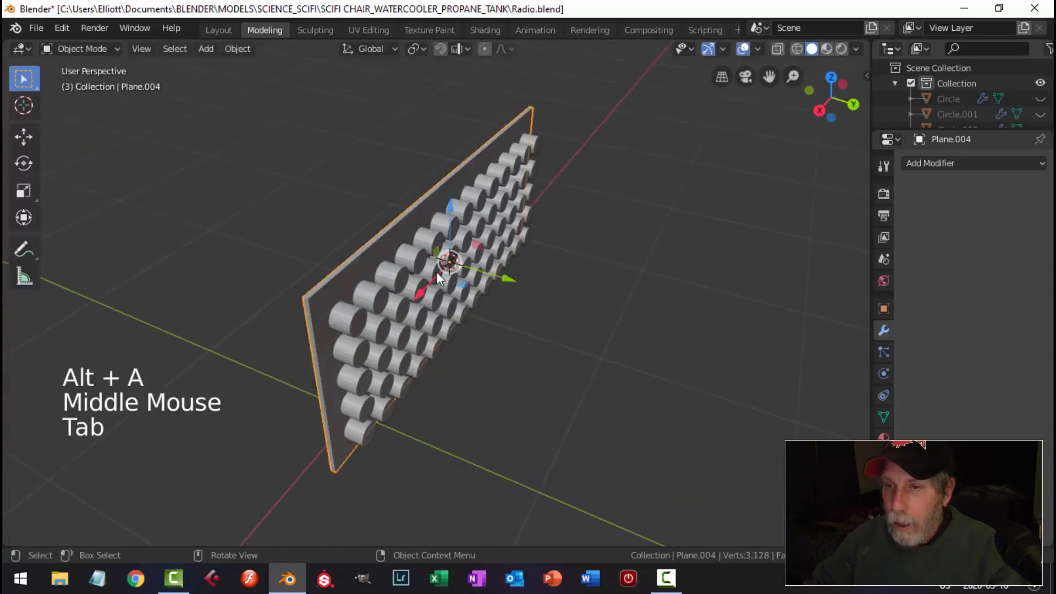
# Add a Boolean modifier set to Difference to the plate with the cylinder array as cutter, and apply it
pyautogui.moveTo(438, 273); pyautogui.dragTo(493, 296, button='middle')
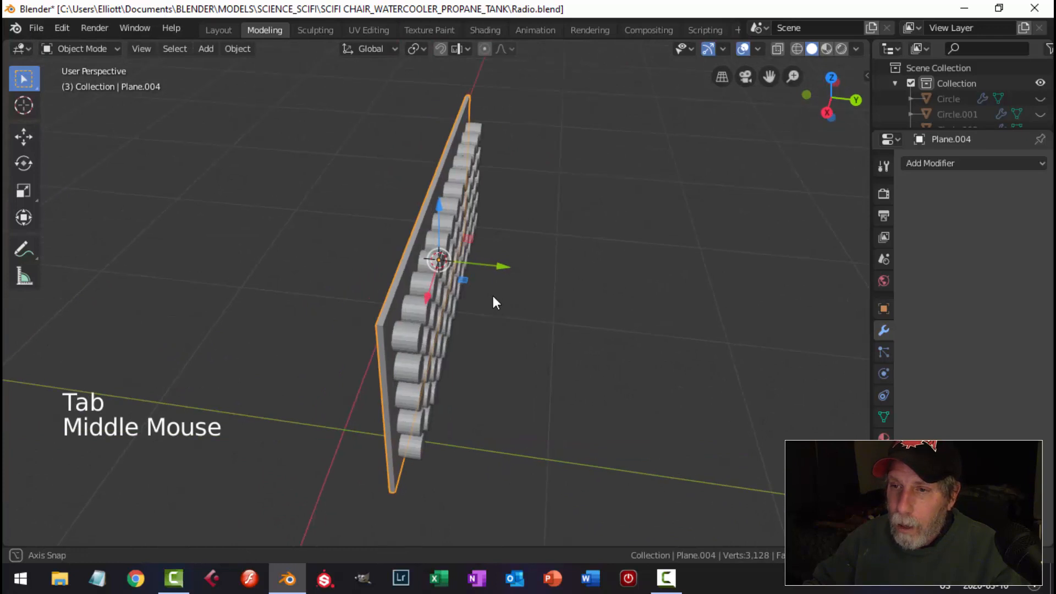
pyautogui.click(912, 164)
pyautogui.click(758, 231)
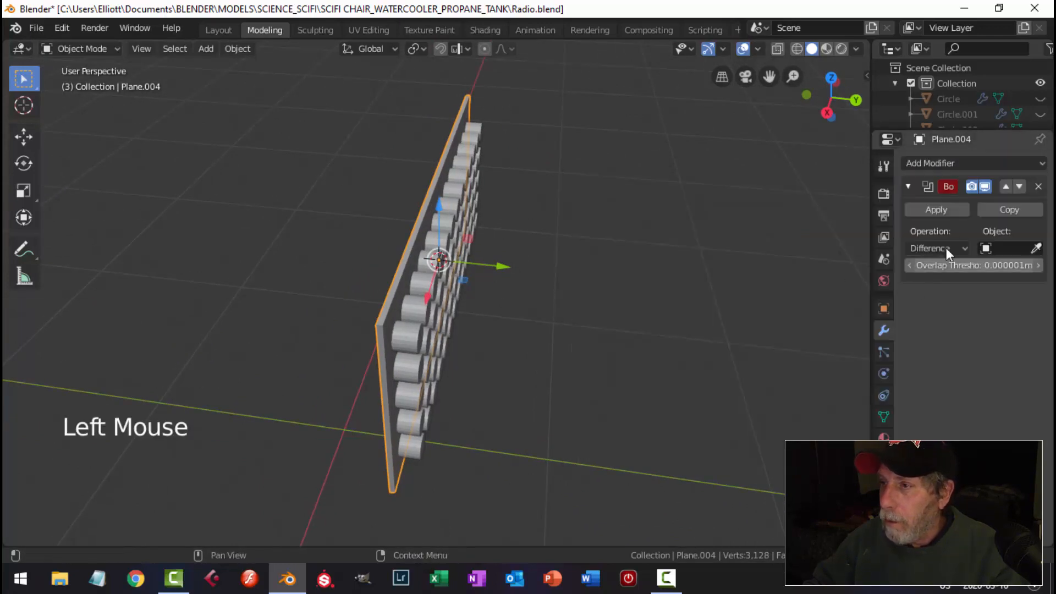
pyautogui.click(1037, 249)
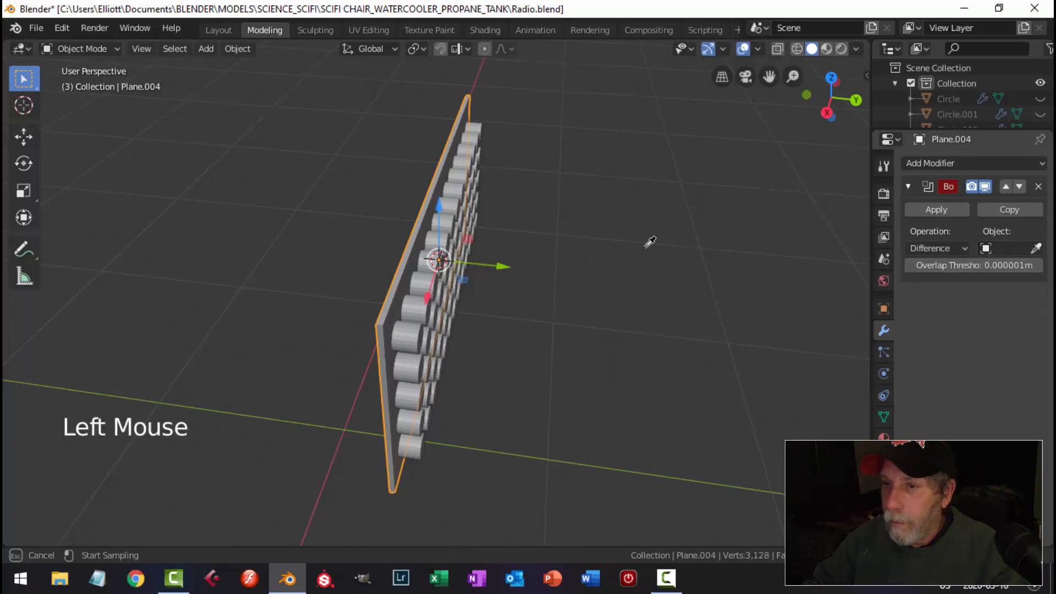
pyautogui.click(458, 178)
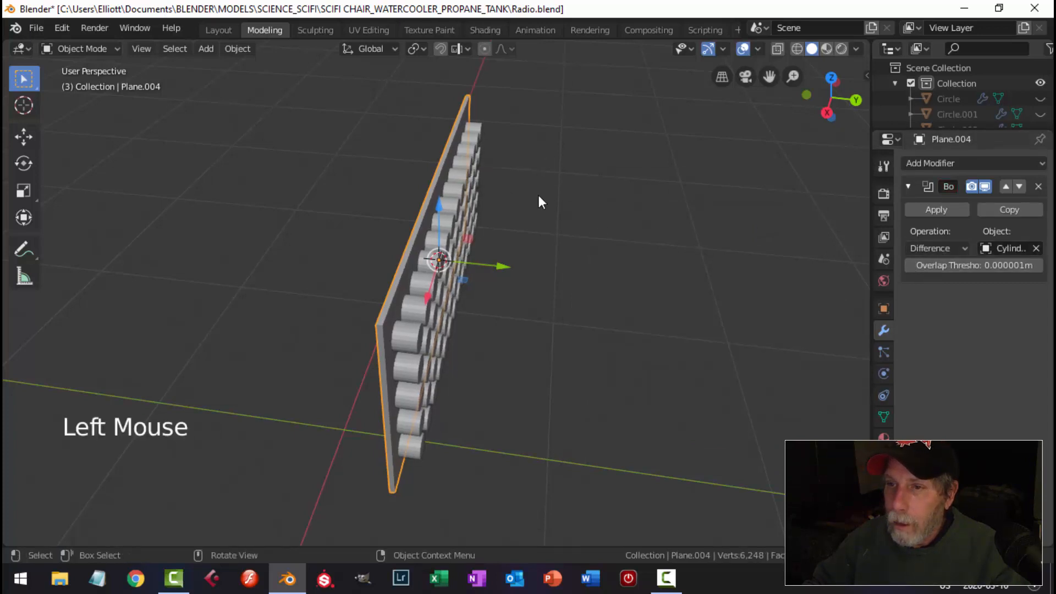
pyautogui.click(944, 210)
# Delete the cylinder array and unhide the rest of the radio
pyautogui.click(459, 186)
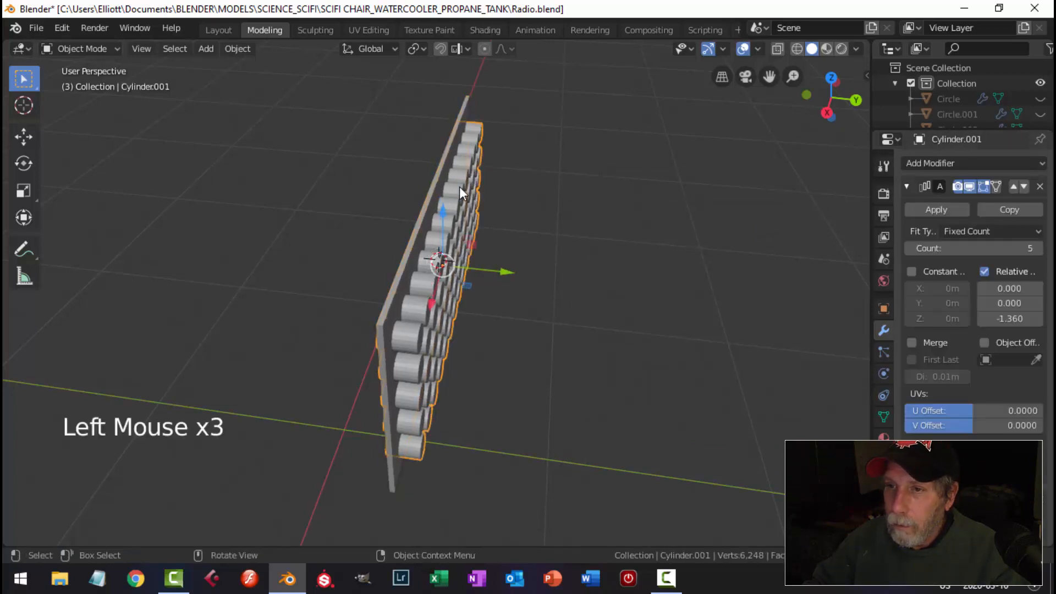
pyautogui.press('x')
pyautogui.click(460, 187)
pyautogui.moveTo(598, 257); pyautogui.dragTo(600, 295, button='middle')
pyautogui.hotkey('alt', 'h')
pyautogui.hotkey('alt', 'a')
pyautogui.scroll(-3, 498, 242)
pyautogui.scroll(3, 565, 265)
# Isolate the perforated plate and enter Edit Mode on it
pyautogui.click(536, 263)
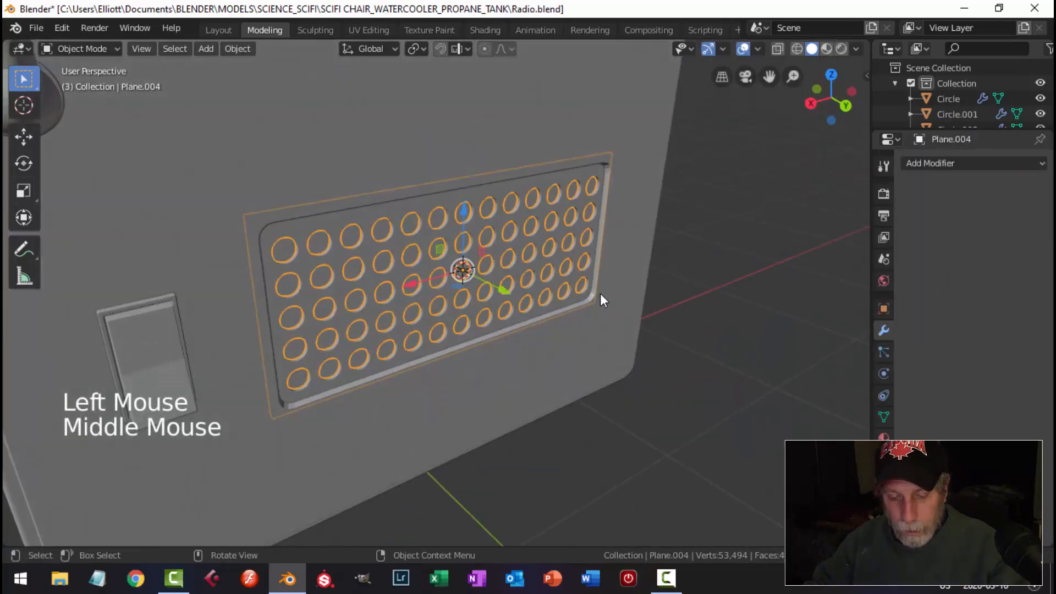
pyautogui.hotkey('shift', 'h')
pyautogui.moveTo(523, 278); pyautogui.dragTo(561, 266, button='middle')
pyautogui.press('Tab')
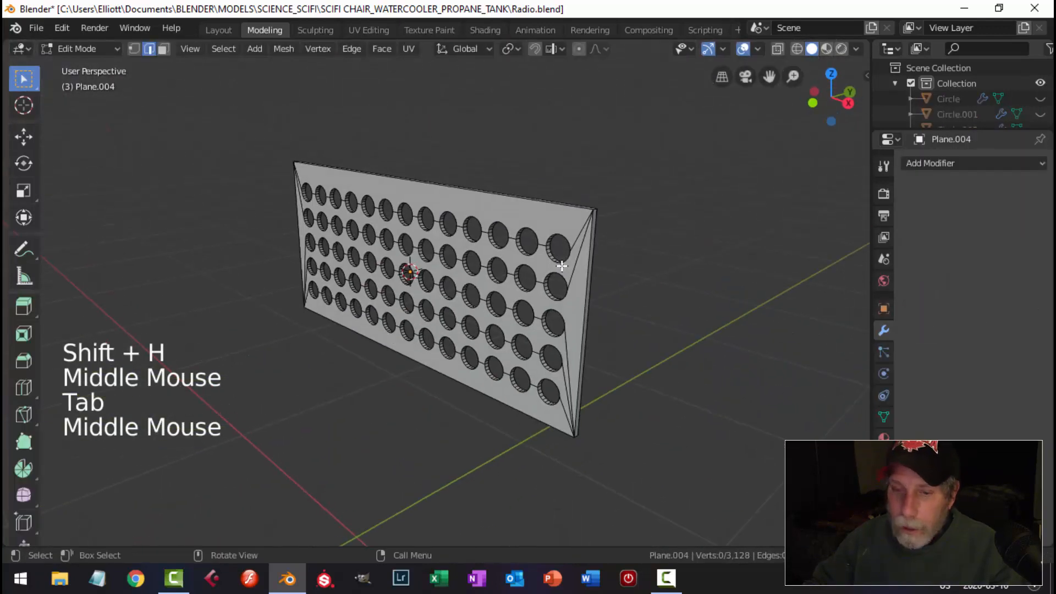
# Delete all the flat faces on the plate's inner side, keeping the walls of the holes
pyautogui.press('3')
pyautogui.click(544, 215)
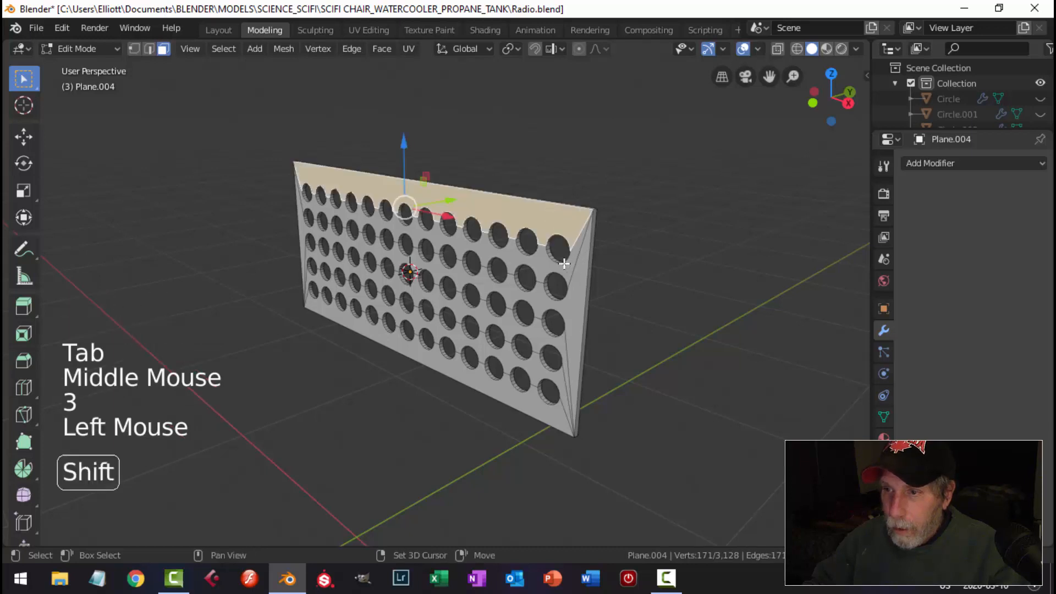
pyautogui.keyDown('shift'); pyautogui.click(535, 295); pyautogui.keyUp('shift')
pyautogui.keyDown('shift'); pyautogui.click(541, 309); pyautogui.keyUp('shift')
pyautogui.keyDown('shift'); pyautogui.click(535, 356); pyautogui.keyUp('shift')
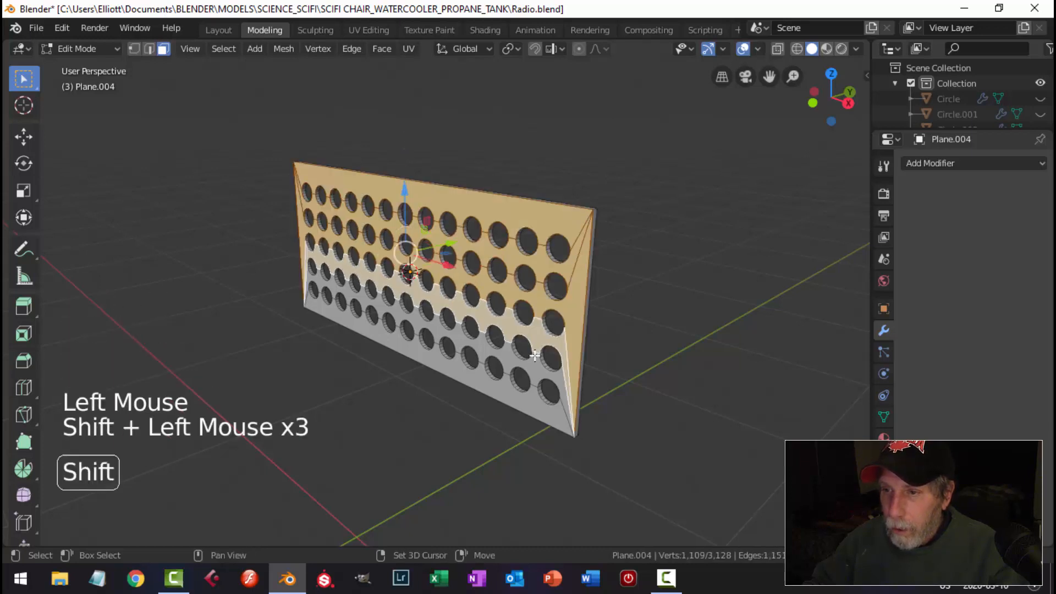
pyautogui.keyDown('shift'); pyautogui.click(561, 384); pyautogui.keyUp('shift')
pyautogui.press('x')
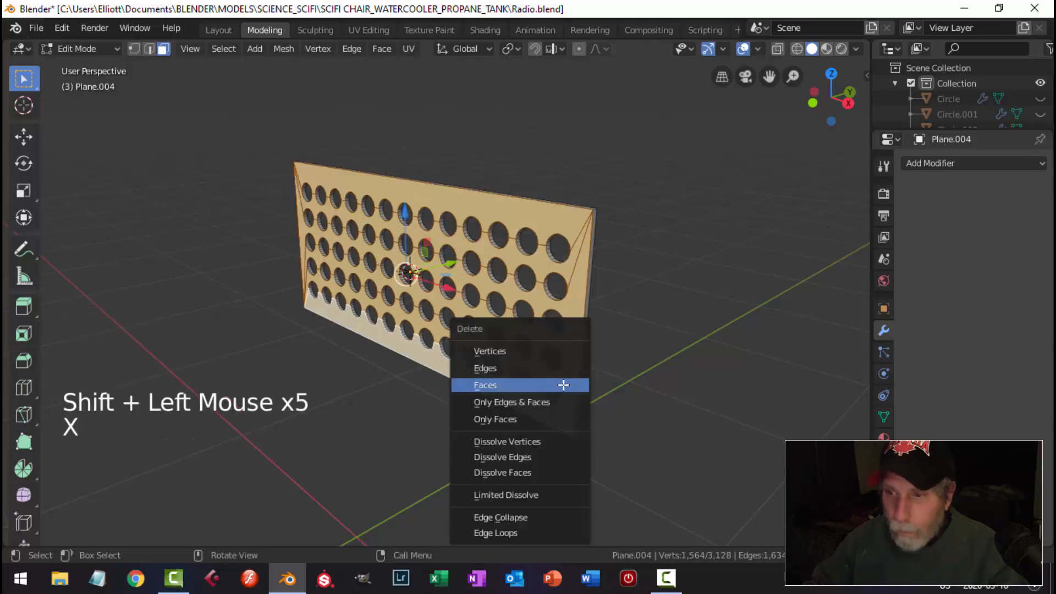
pyautogui.click(564, 384)
# Hide the loop of narrow faces around the plate's outer edge
pyautogui.moveTo(613, 323); pyautogui.dragTo(554, 356, button='middle')
pyautogui.scroll(2, 464, 349)
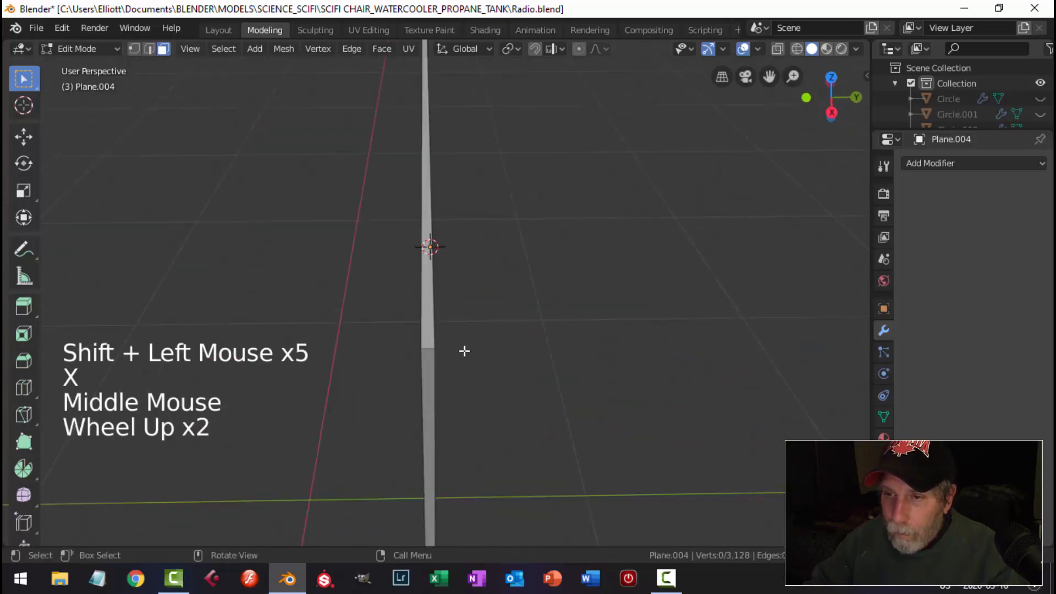
pyautogui.keyDown('alt'); pyautogui.keyDown('shift'); pyautogui.click(427, 348); pyautogui.keyUp('shift'); pyautogui.keyUp('alt')
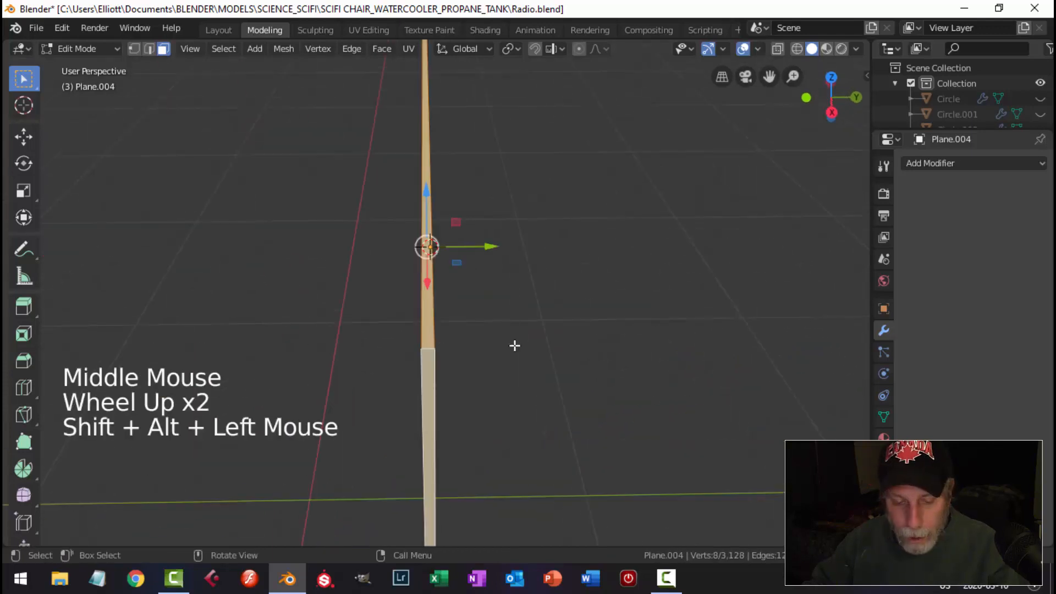
pyautogui.press('h')
pyautogui.moveTo(547, 358); pyautogui.dragTo(491, 342, button='middle')
# Select the inner rim vertices of all the holes in wireframe right view and scale them to 0.759 about their individual origins
pyautogui.press('KP_3')
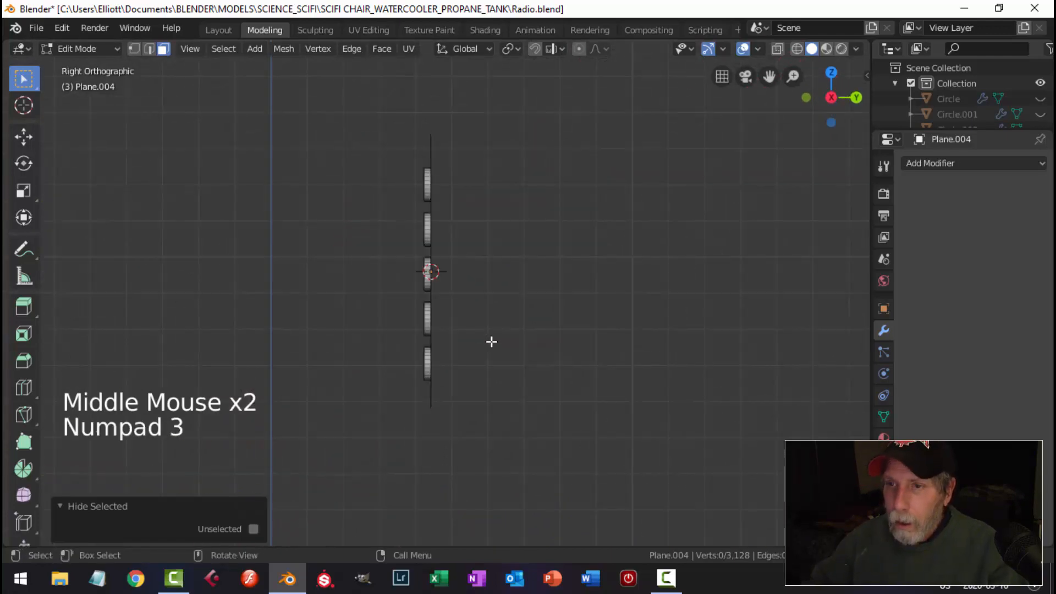
pyautogui.press('z')
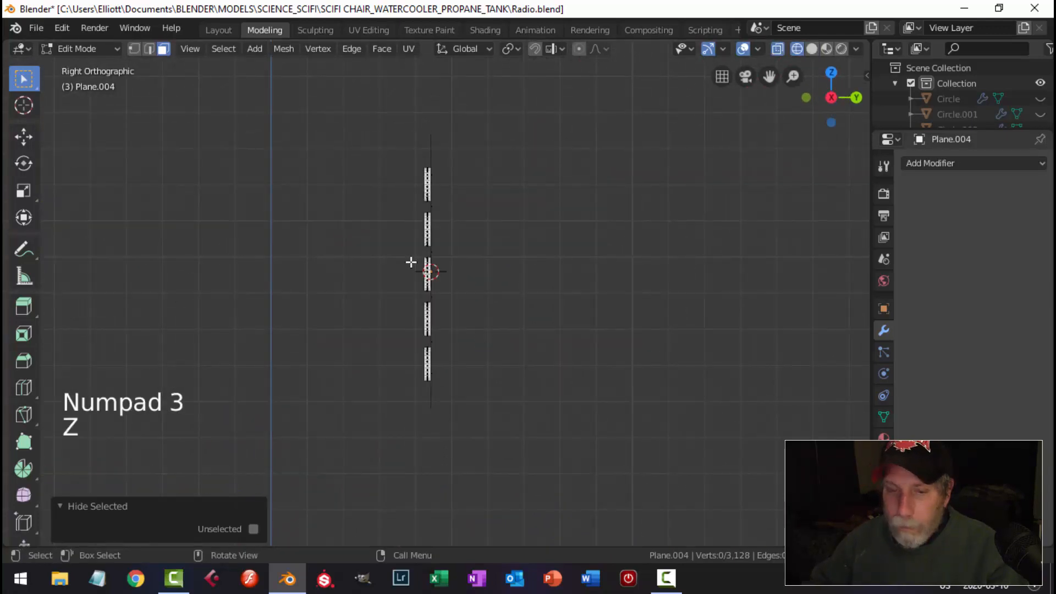
pyautogui.press('1')
pyautogui.press('b')
pyautogui.moveTo(385, 120); pyautogui.dragTo(424, 398)
pyautogui.press('b')
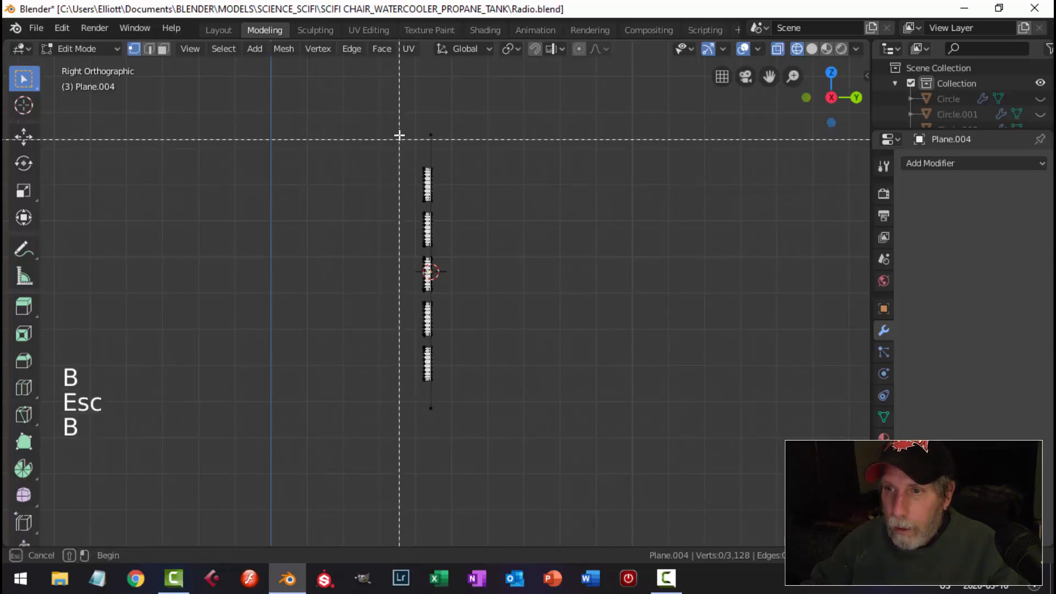
pyautogui.moveTo(399, 134); pyautogui.dragTo(429, 396)
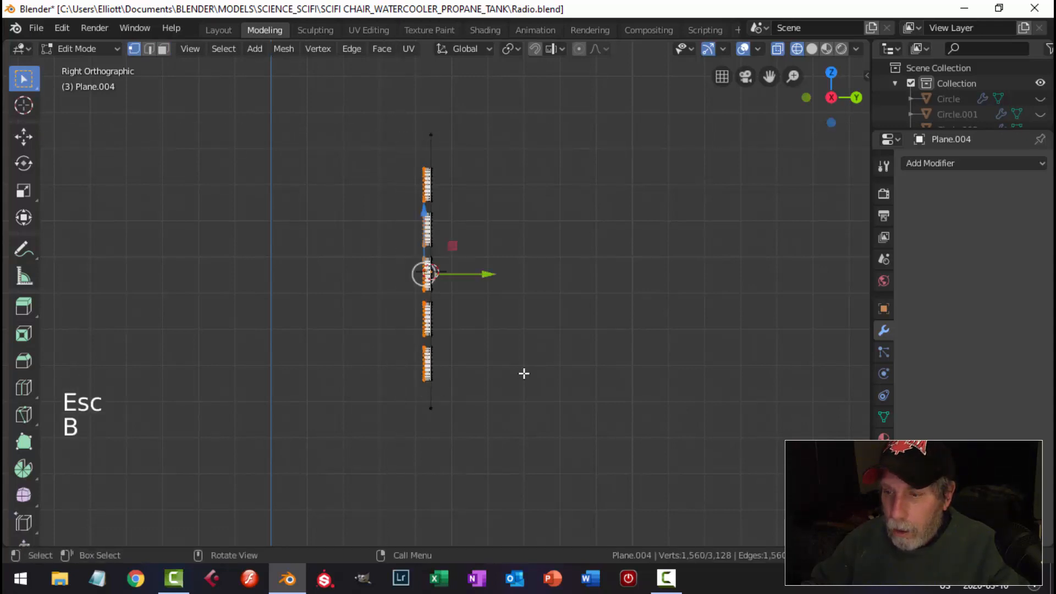
pyautogui.press('ctrl+KP_1')
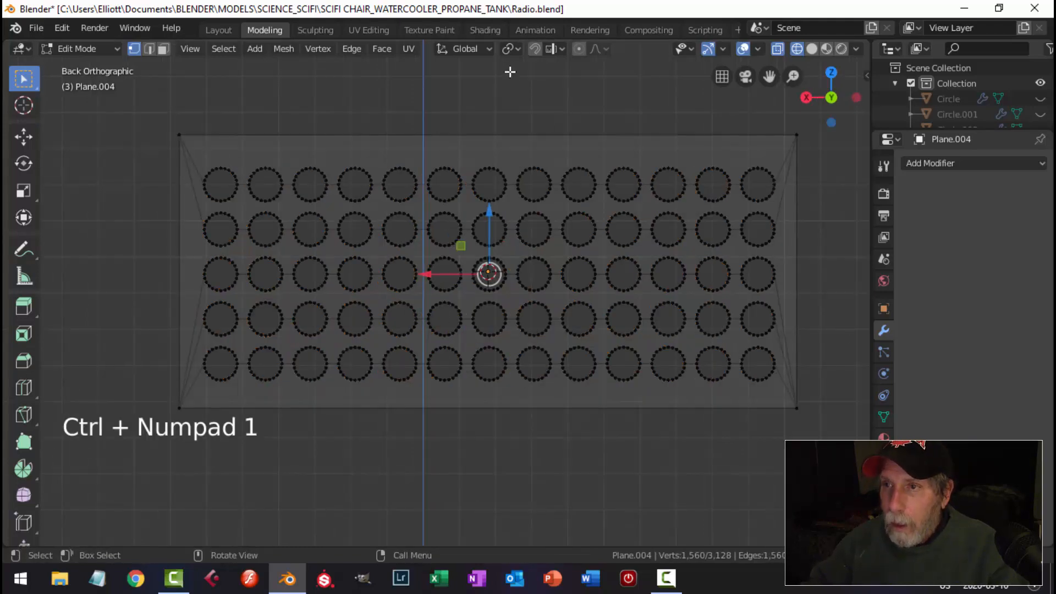
pyautogui.click(513, 49)
pyautogui.click(481, 124)
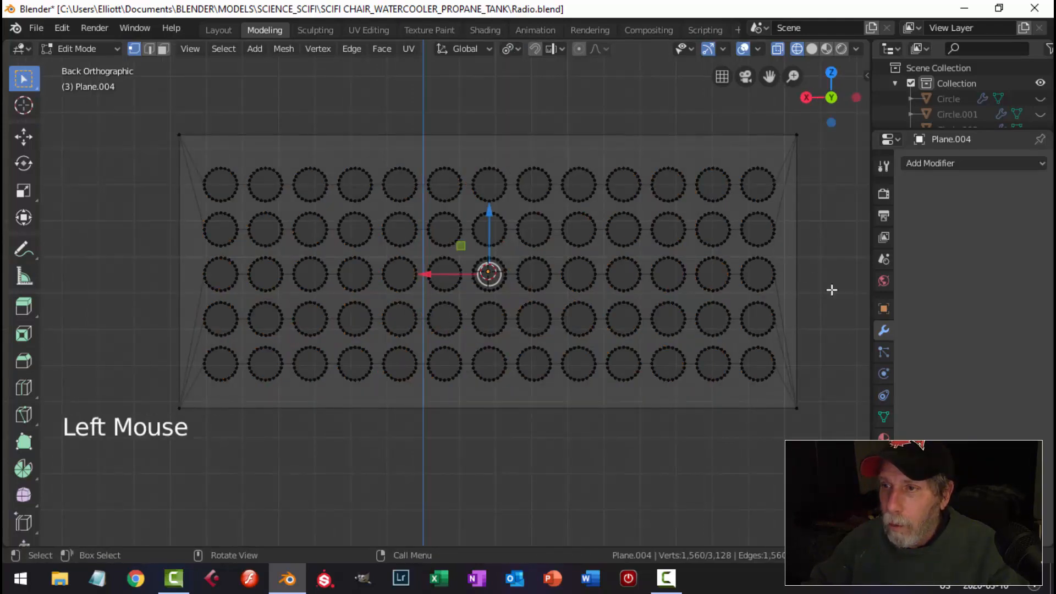
pyautogui.press('s')
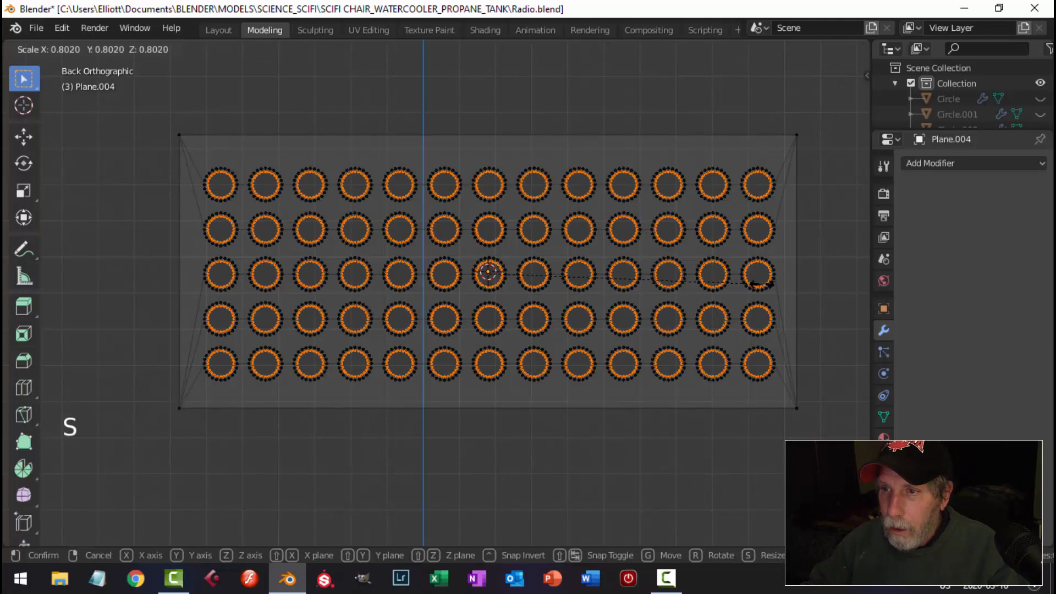
pyautogui.click(751, 282)
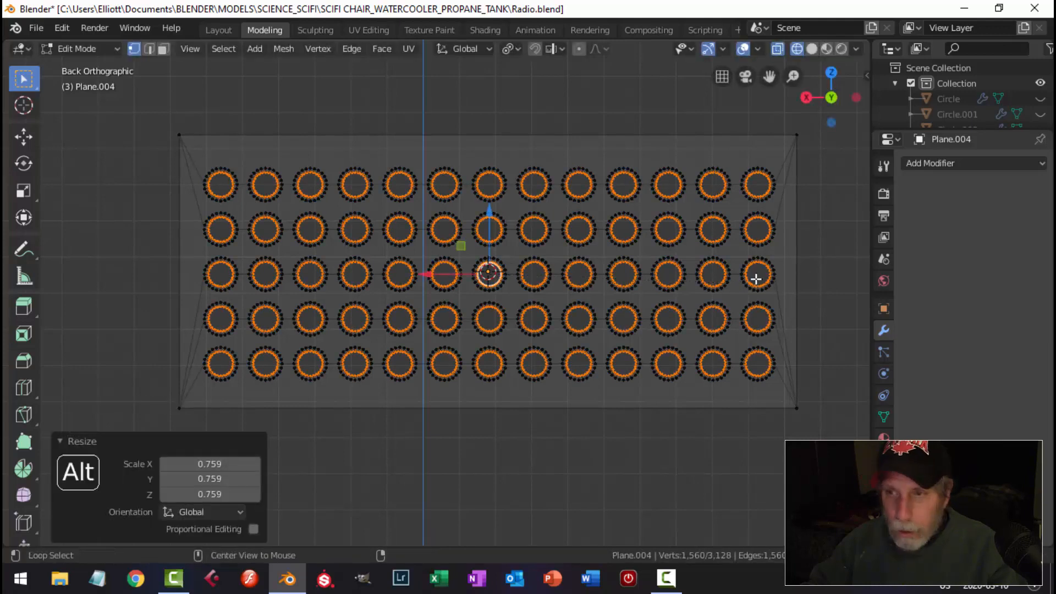
# Reveal the plate's hidden faces, return to Object Mode, and unhide the whole radio in solid shading
pyautogui.hotkey('alt', 'a')
pyautogui.hotkey('alt', 'h')
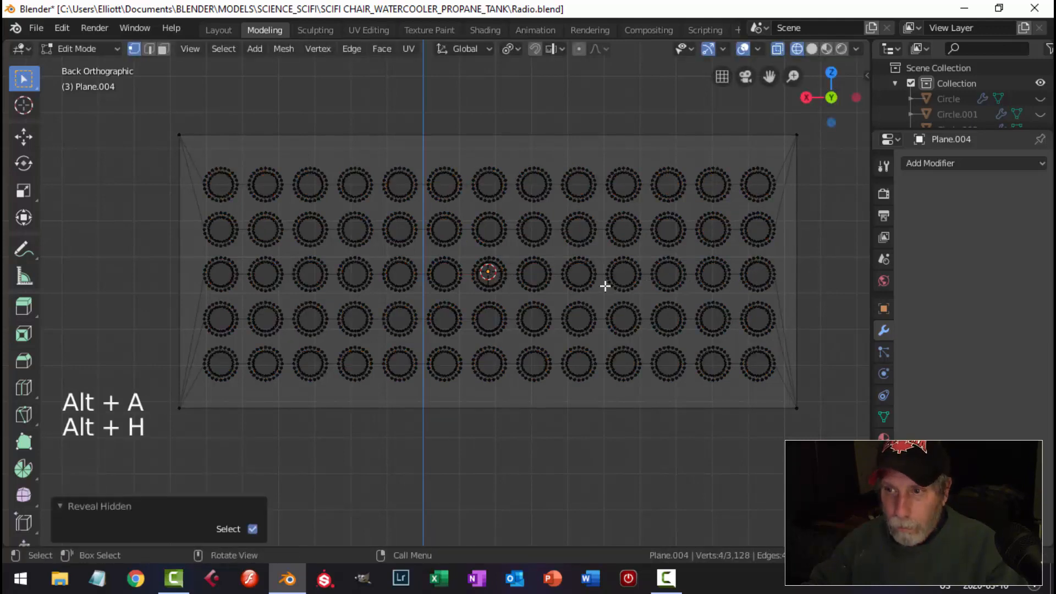
pyautogui.press('Tab')
pyautogui.hotkey('alt', 'h')
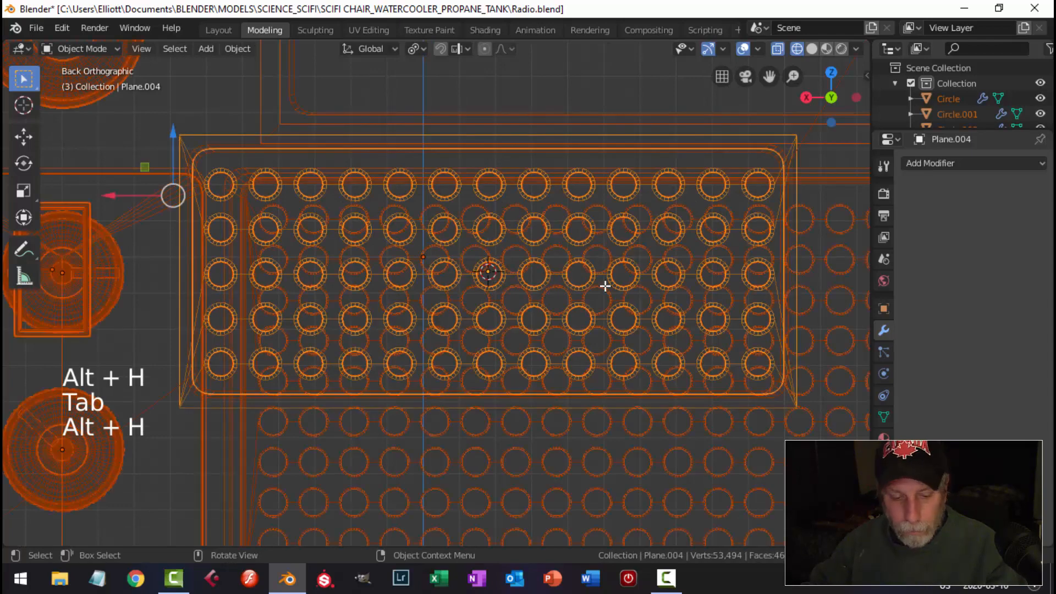
pyautogui.press('z')
pyautogui.hotkey('alt', 'a')
pyautogui.scroll(-1, 540, 260)
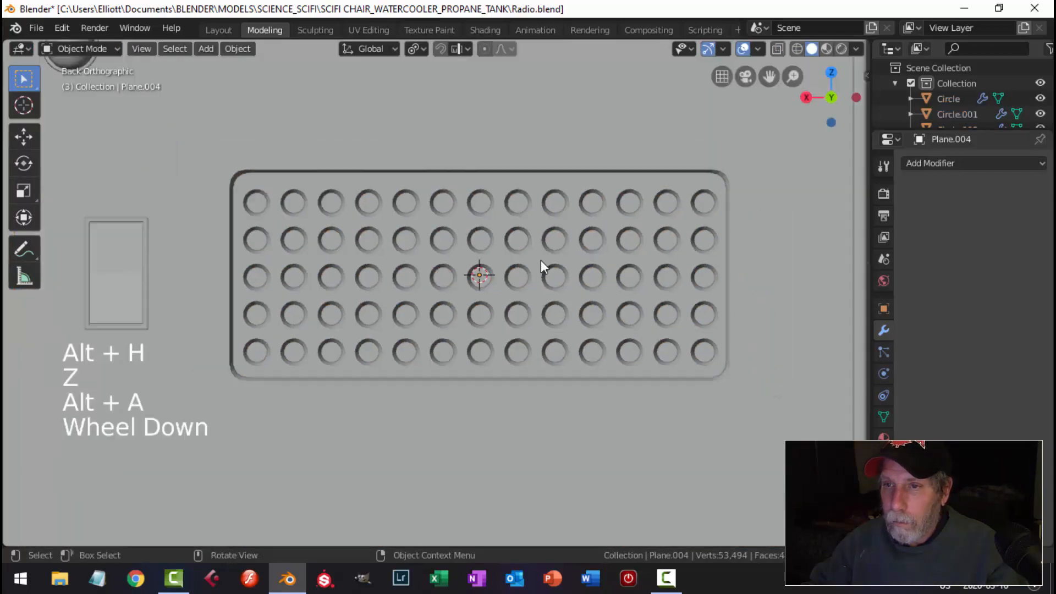
pyautogui.scroll(-2, 528, 270)
pyautogui.moveTo(525, 273); pyautogui.dragTo(569, 303, button='middle')
pyautogui.scroll(3, 524, 290)
pyautogui.scroll(-2, 491, 276)
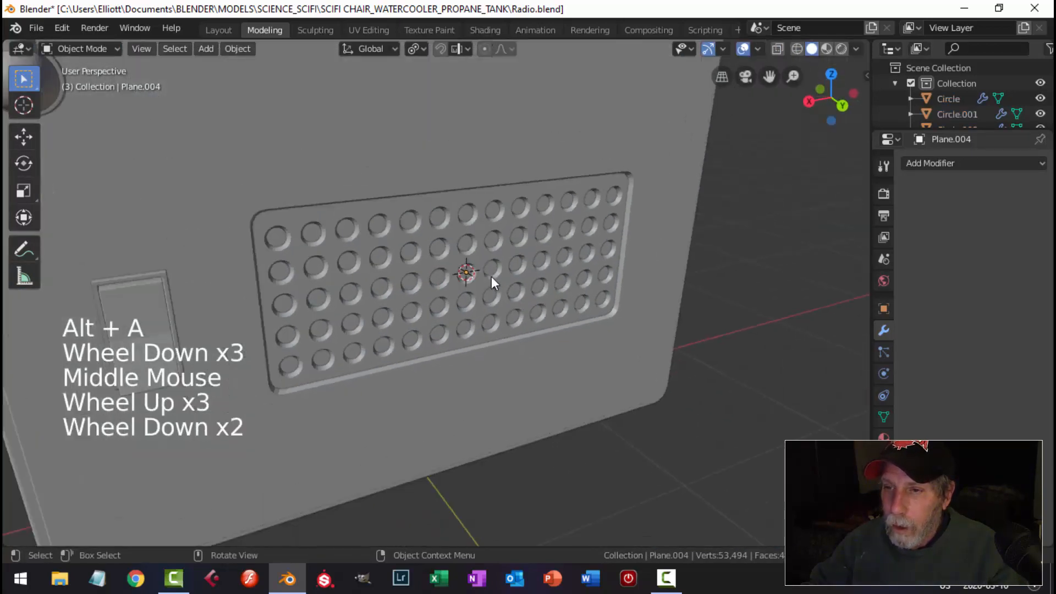
# Shade the perforated plate smooth and add an Edge Split modifier with a 30° split angle
pyautogui.scroll(-1, 491, 276)
pyautogui.moveTo(492, 278); pyautogui.dragTo(330, 214, button='middle')
pyautogui.scroll(3, 310, 201)
pyautogui.click(310, 200)
pyautogui.rightClick(325, 191)
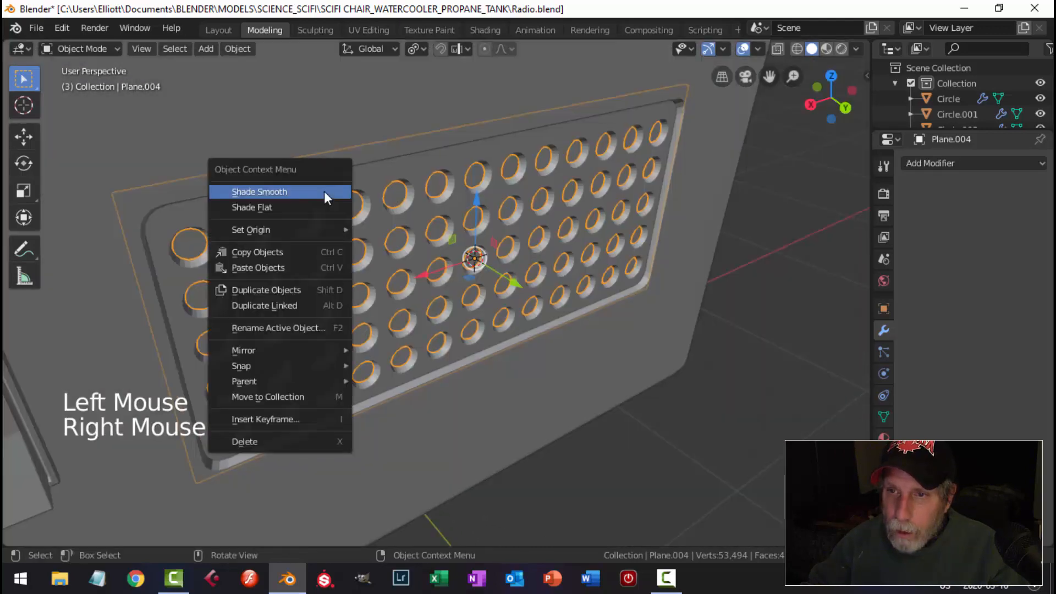
pyautogui.click(325, 192)
pyautogui.scroll(1, 354, 214)
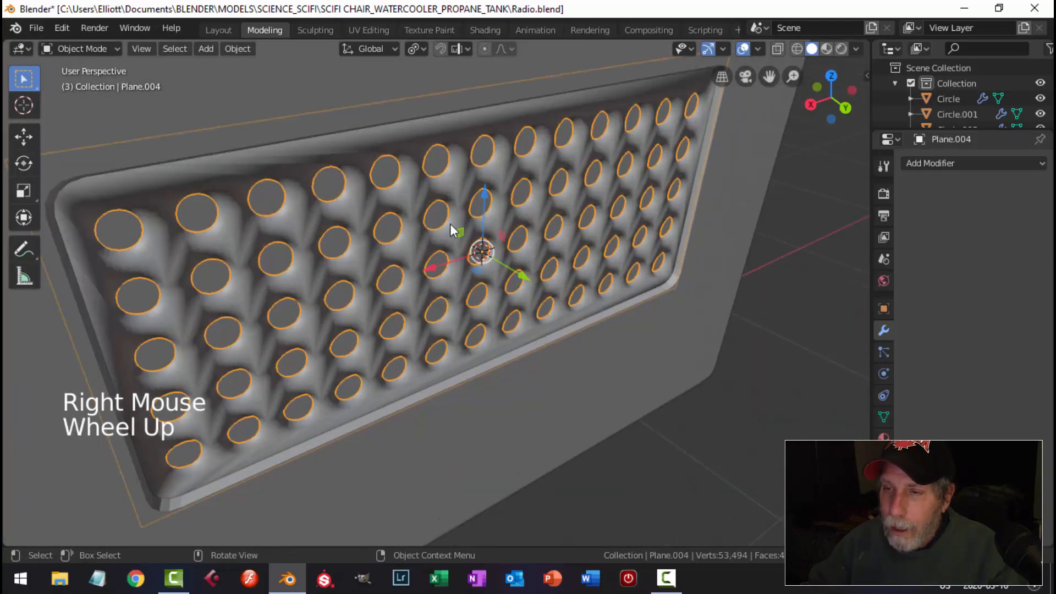
pyautogui.click(948, 163)
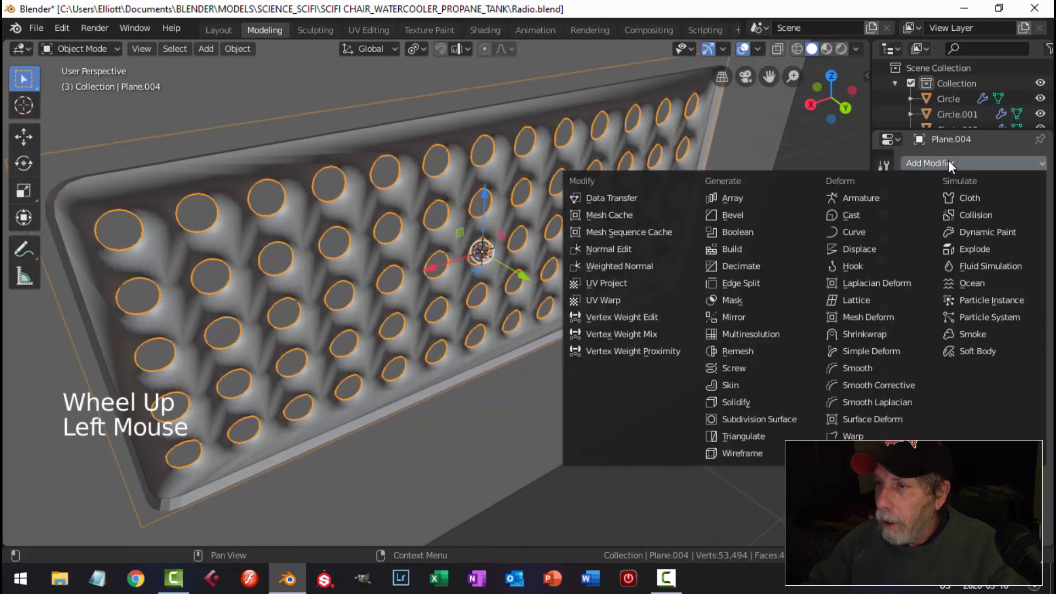
pyautogui.click(754, 281)
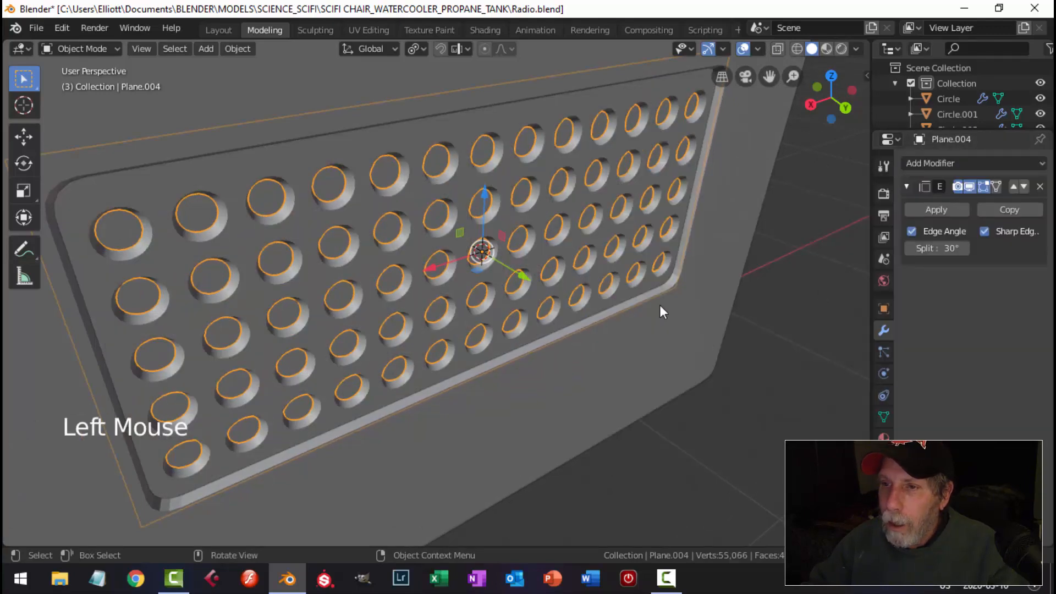
# Inspect the smooth shading of the perforated back plate's holes and rim from several angles
pyautogui.hotkey('alt', 'a')
pyautogui.scroll(-1, 653, 290)
pyautogui.scroll(-1, 640, 284)
pyautogui.moveTo(640, 283); pyautogui.dragTo(701, 250, button='middle')
pyautogui.scroll(3, 503, 295)
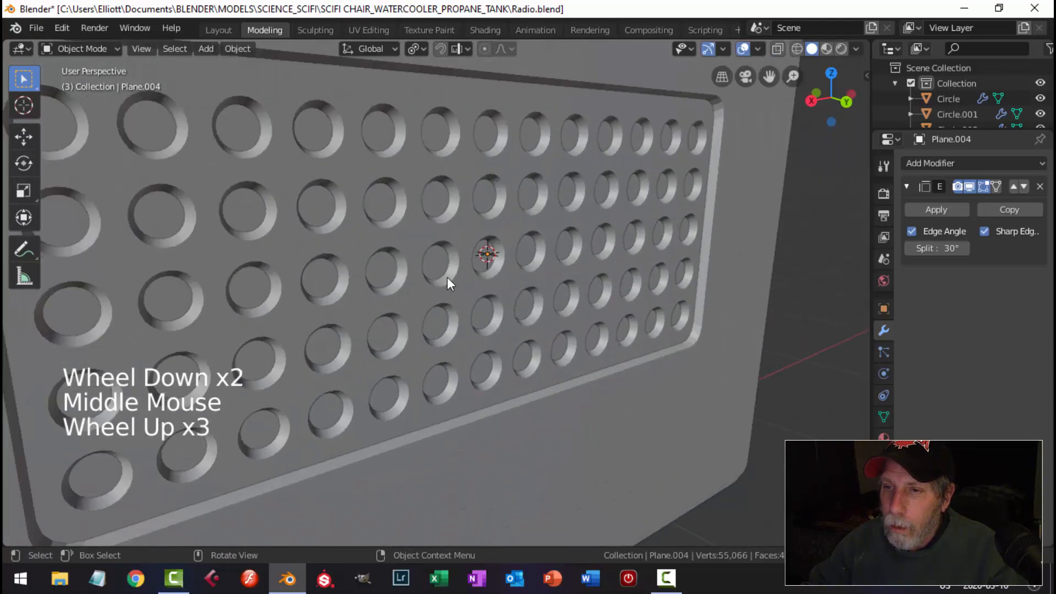
pyautogui.scroll(-5, 570, 302)
pyautogui.scroll(-3, 608, 292)
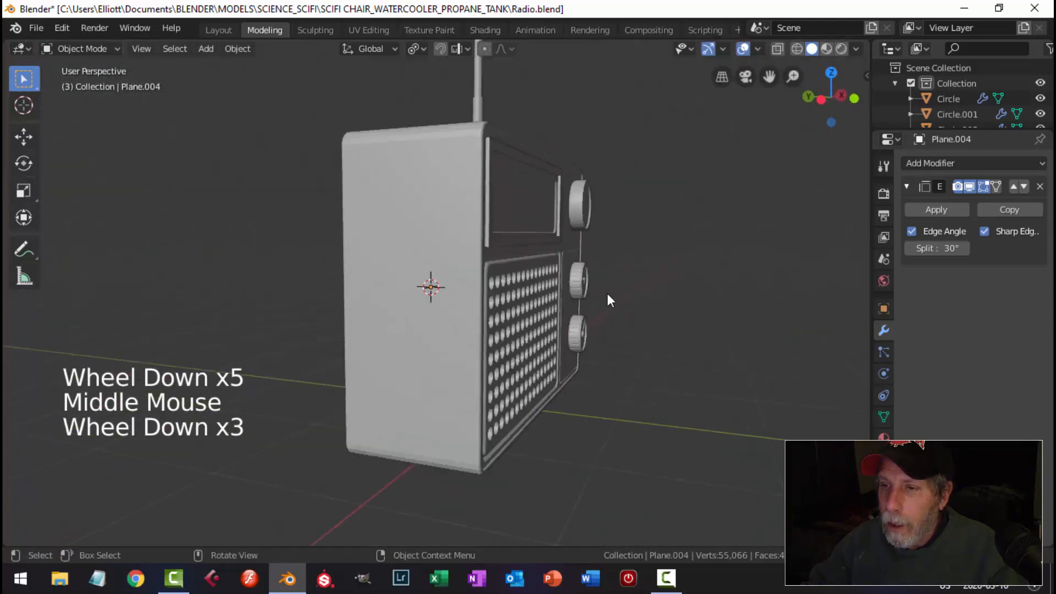
# Shade the front speaker grille and control plate object smooth and add an Edge Split modifier with a 30° split angle
pyautogui.moveTo(607, 293); pyautogui.dragTo(510, 299, button='middle')
pyautogui.click(424, 287)
pyautogui.scroll(3, 435, 302)
pyautogui.hotkey('alt', 'a')
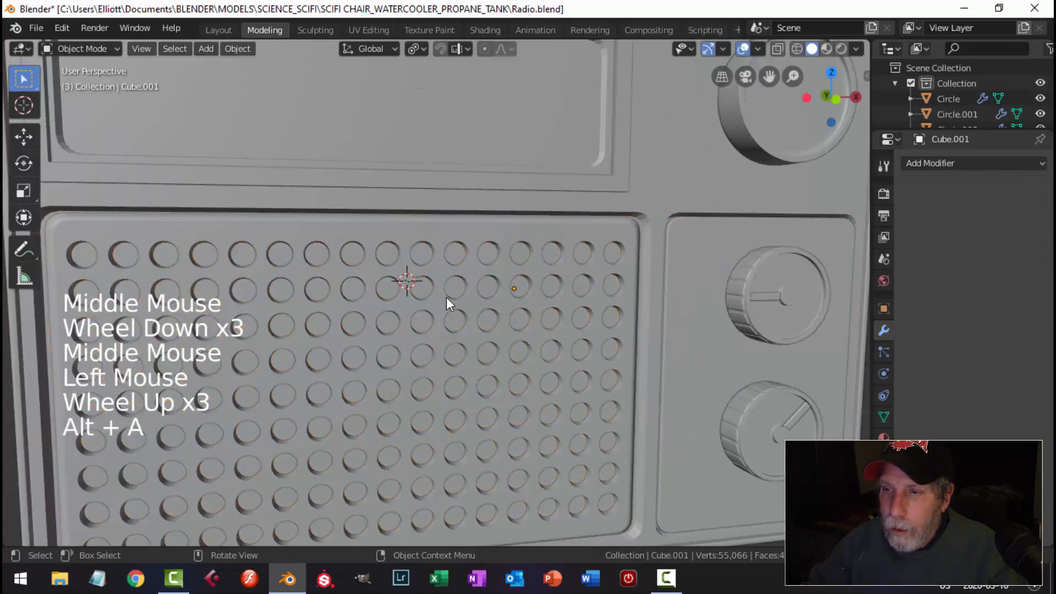
pyautogui.click(450, 275)
pyautogui.rightClick(452, 262)
pyautogui.click(451, 262)
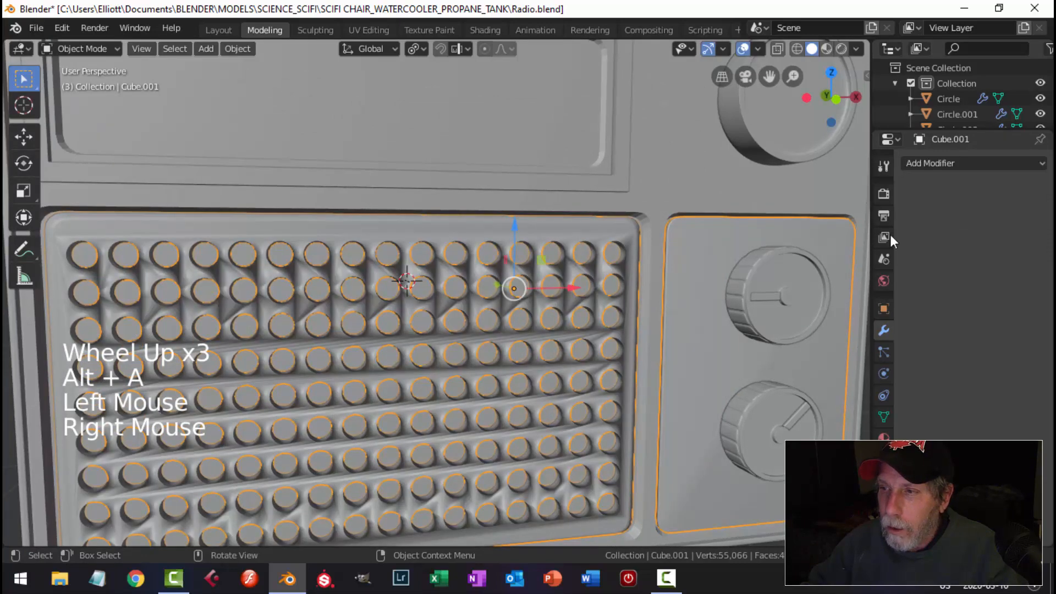
pyautogui.click(967, 163)
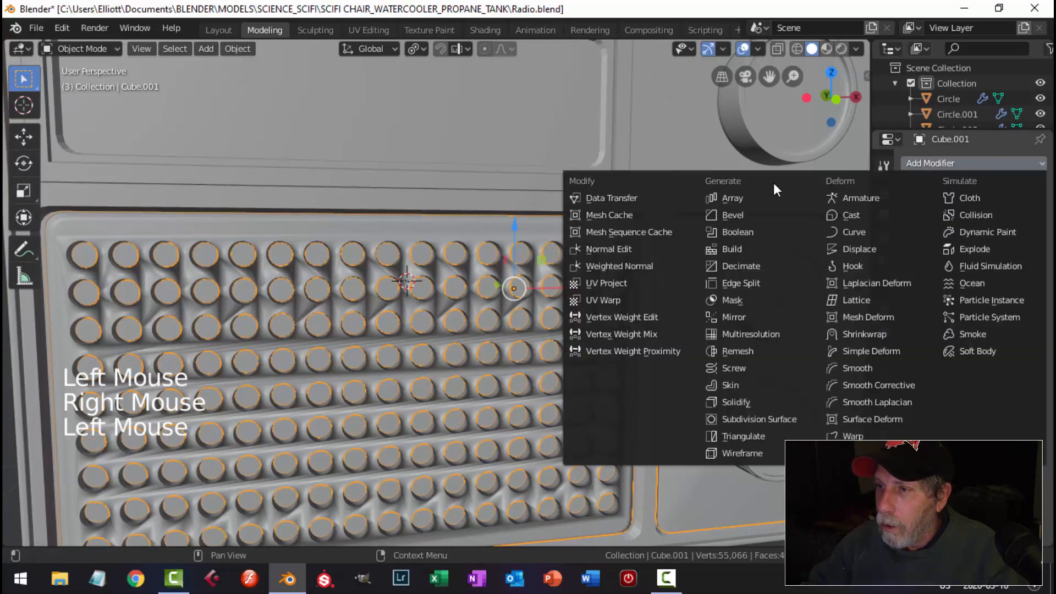
pyautogui.click(748, 282)
pyautogui.hotkey('alt', 'a')
pyautogui.scroll(-2, 545, 274)
pyautogui.moveTo(542, 276); pyautogui.dragTo(603, 276, button='middle')
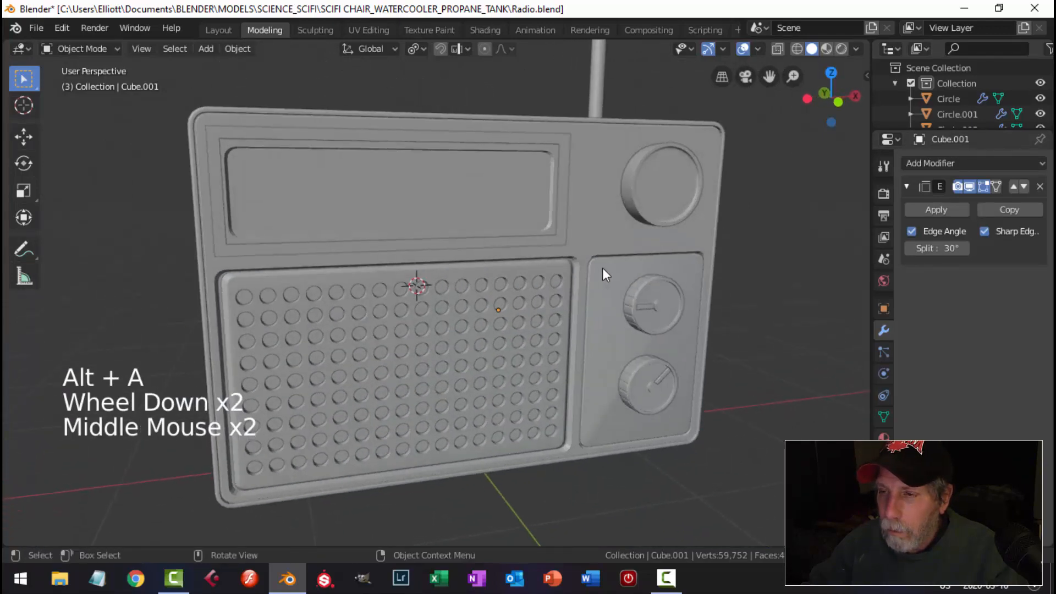
# Shade the radio's main body smooth and add an Edge Split modifier with a 30° split angle
pyautogui.scroll(3, 604, 272)
pyautogui.click(741, 199)
pyautogui.rightClick(741, 199)
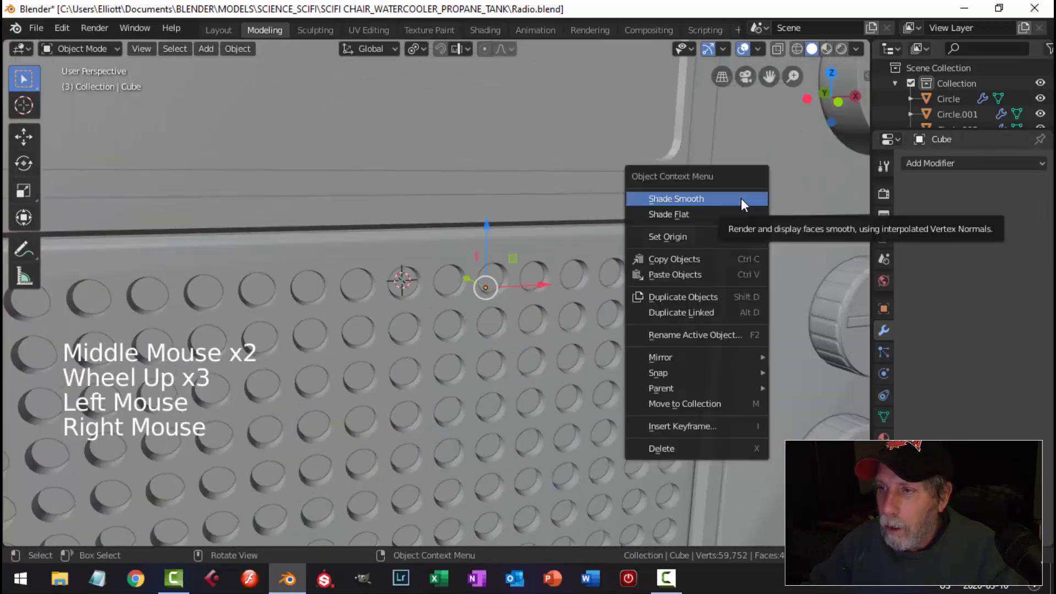
pyautogui.click(741, 200)
pyautogui.click(945, 164)
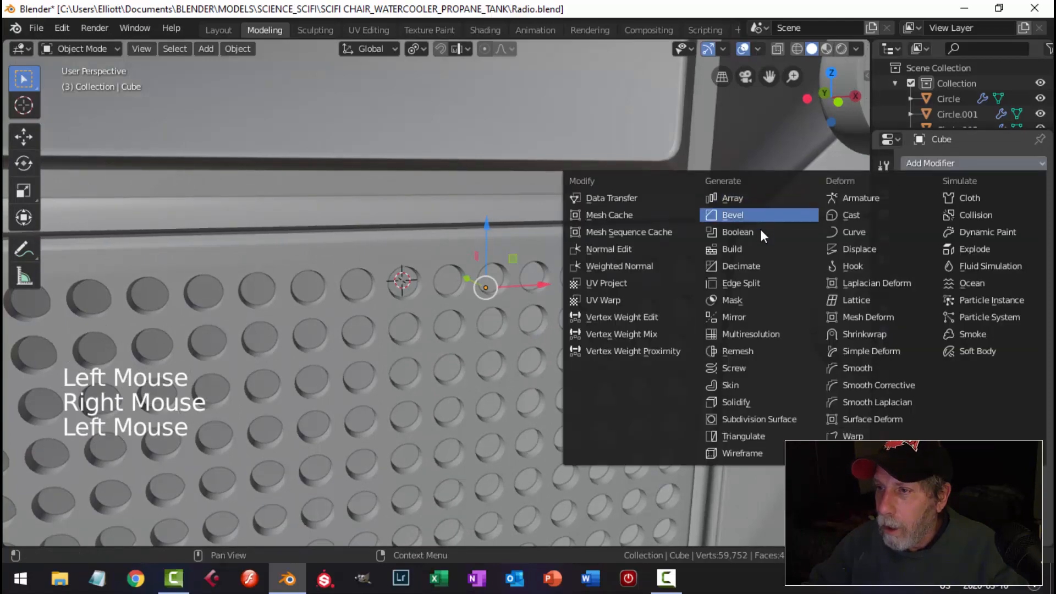
pyautogui.click(751, 283)
pyautogui.scroll(-3, 737, 300)
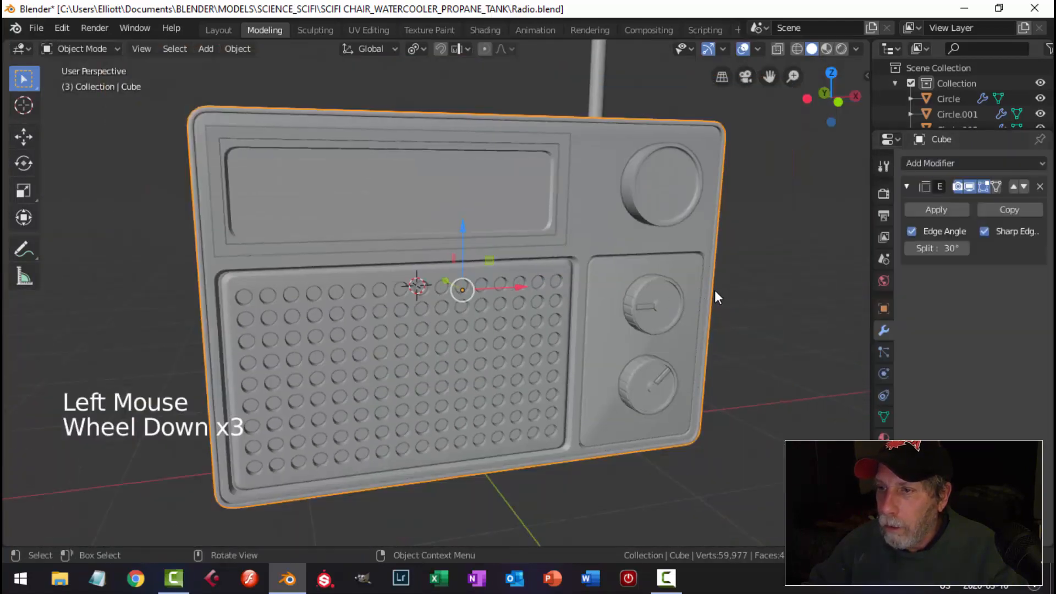
# Extrude the control plate's front face behind the two small knobs in place with a 0 m offset, and return to Object Mode
pyautogui.moveTo(716, 292); pyautogui.dragTo(641, 276, button='middle')
pyautogui.scroll(-3, 781, 308)
pyautogui.scroll(3, 578, 278)
pyautogui.click(579, 277)
pyautogui.press('Tab')
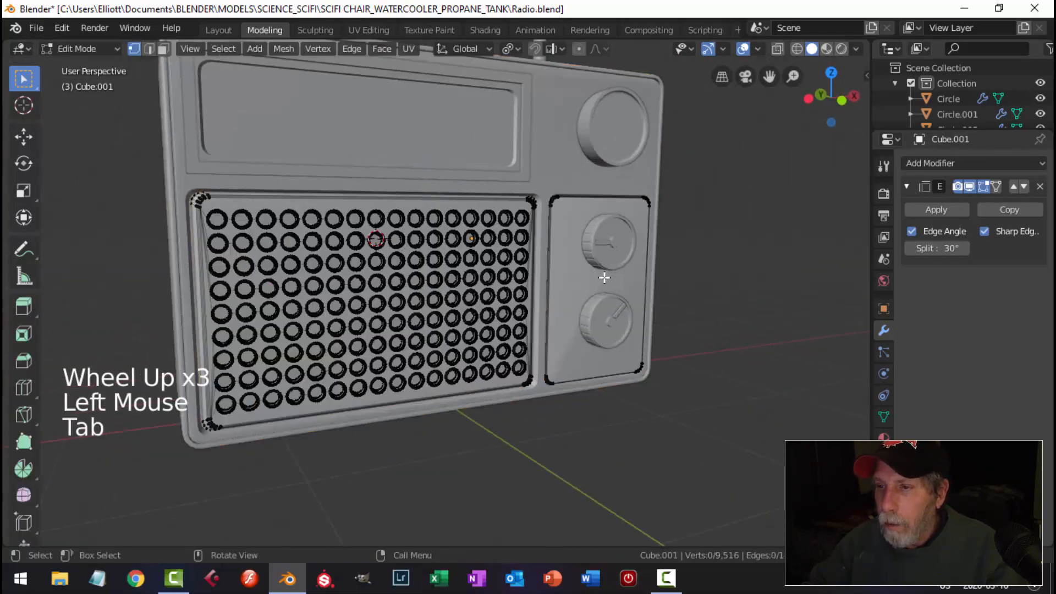
pyautogui.click(579, 271)
pyautogui.press('3')
pyautogui.click(641, 279)
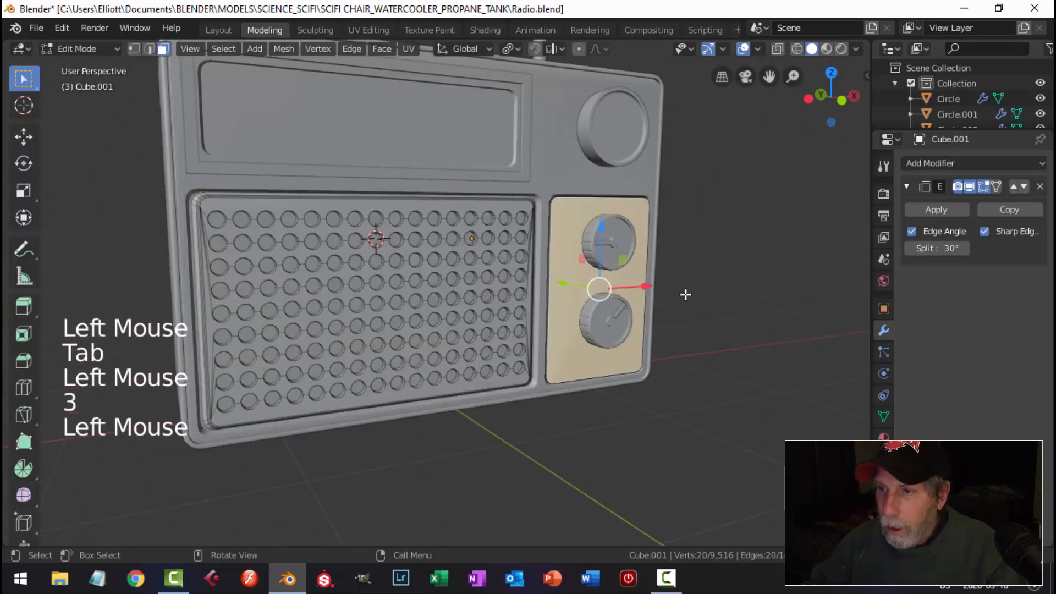
pyautogui.press('e')
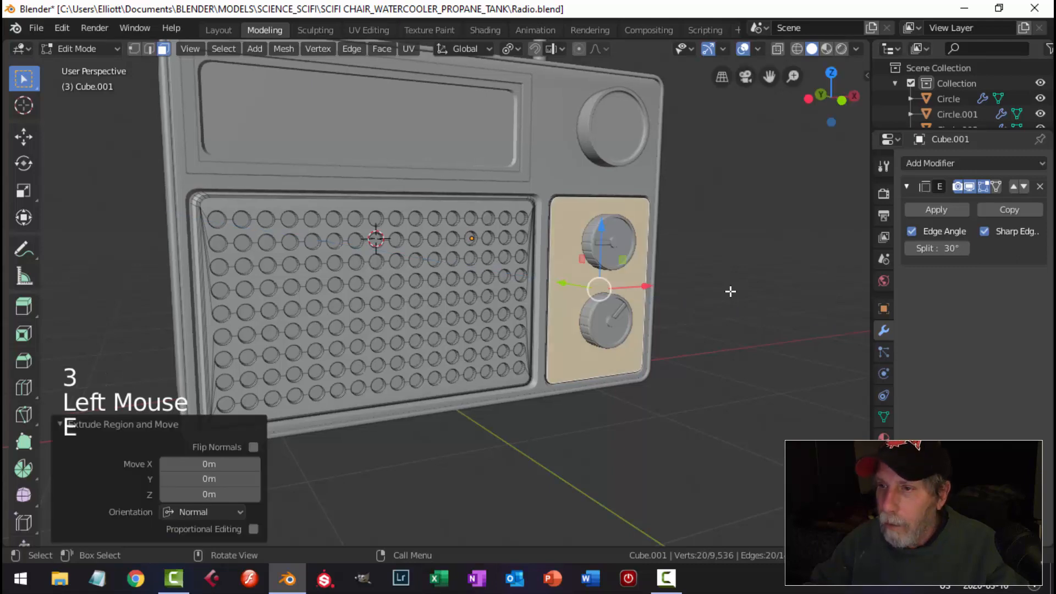
pyautogui.press('Tab')
pyautogui.hotkey('alt', 'a')
# Extrude the two body faces surrounding the back plate's recess in place, with no offset, and return to Object Mode
pyautogui.scroll(-3, 708, 292)
pyautogui.moveTo(708, 292); pyautogui.dragTo(670, 277, button='middle')
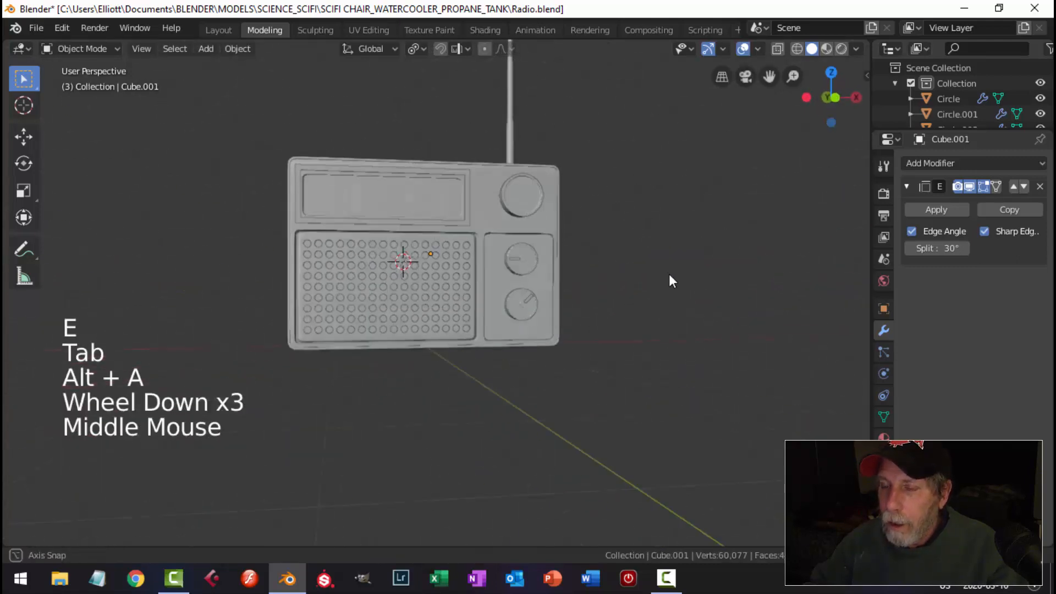
pyautogui.scroll(4, 608, 291)
pyautogui.moveTo(608, 292); pyautogui.dragTo(330, 240, button='middle')
pyautogui.scroll(-3, 471, 308)
pyautogui.click(567, 177)
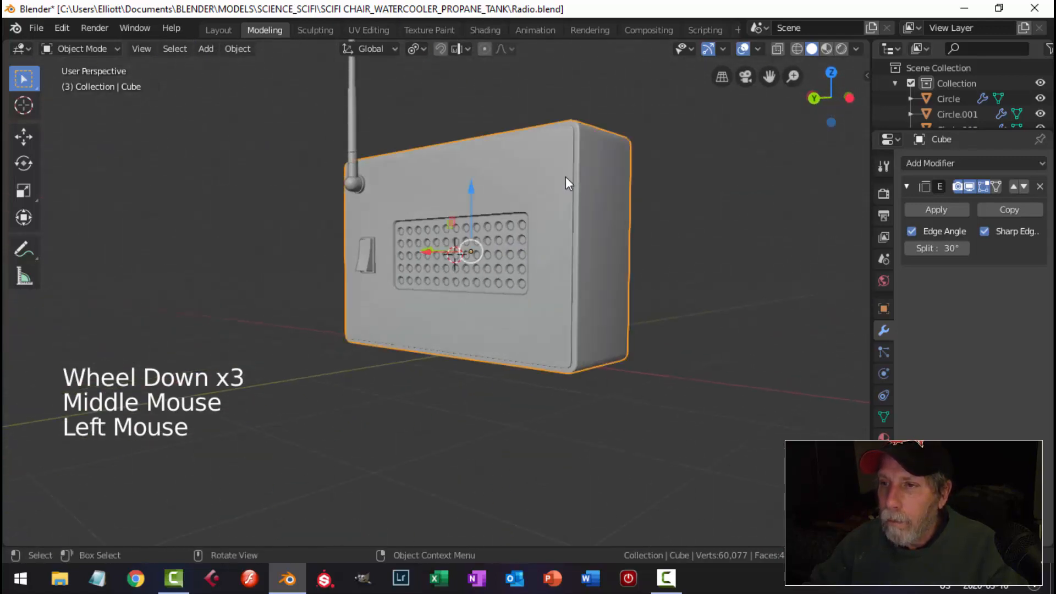
pyautogui.press('Tab')
pyautogui.click(542, 163)
pyautogui.keyDown('shift'); pyautogui.click(566, 202); pyautogui.keyUp('shift')
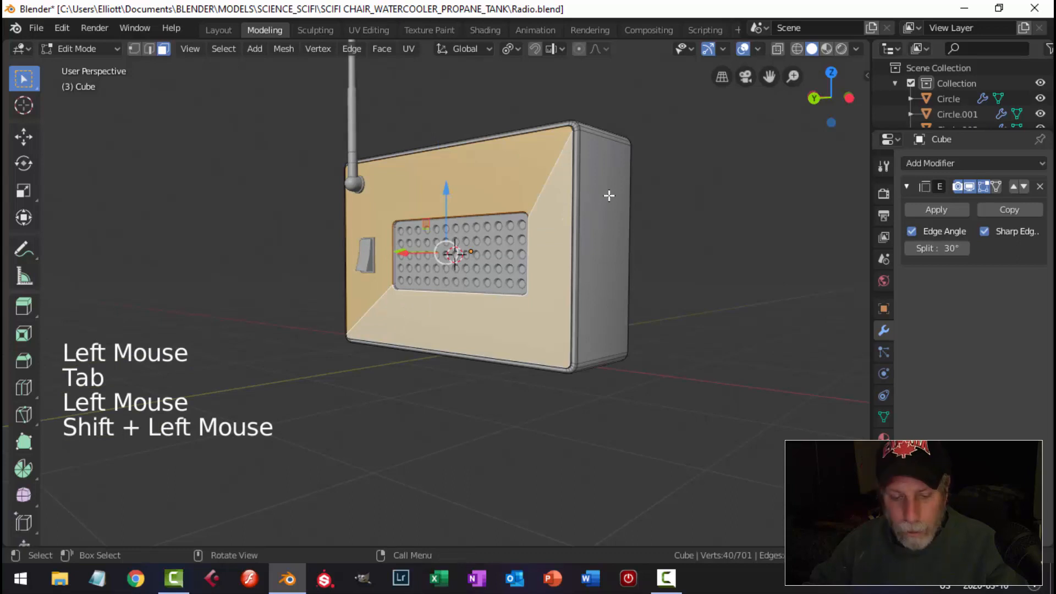
pyautogui.press('e')
pyautogui.press('Tab')
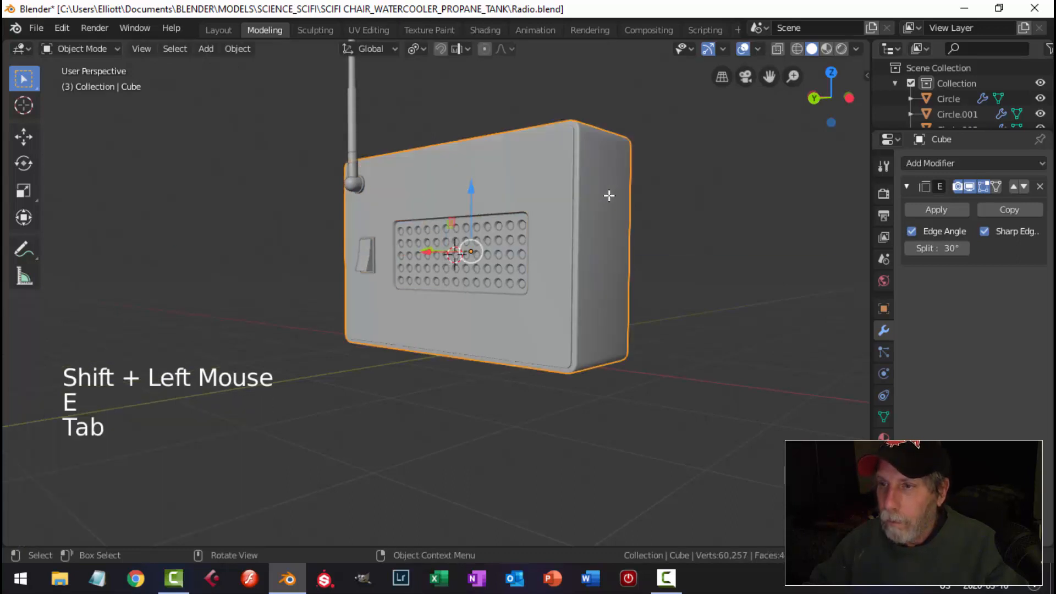
pyautogui.hotkey('alt', 'a')
# Inspect the radio's front shading around the grille, the control plate and the upper small knob
pyautogui.scroll(-4, 495, 236)
pyautogui.moveTo(495, 235); pyautogui.dragTo(684, 266, button='middle')
pyautogui.scroll(4, 441, 286)
pyautogui.moveTo(441, 286); pyautogui.dragTo(556, 286, button='middle')
pyautogui.scroll(2, 537, 283)
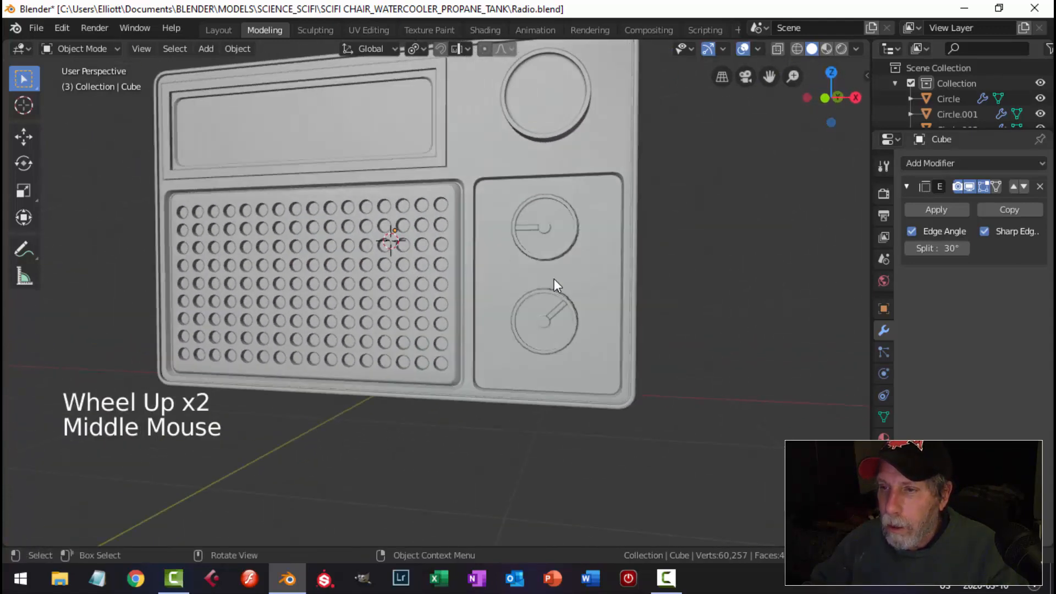
pyautogui.scroll(3, 556, 286)
pyautogui.keyDown('shift'); pyautogui.moveTo(609, 229); pyautogui.dragTo(562, 255, button='middle'); pyautogui.keyUp('shift')
pyautogui.moveTo(561, 256); pyautogui.dragTo(519, 282, button='middle')
pyautogui.scroll(2, 492, 295)
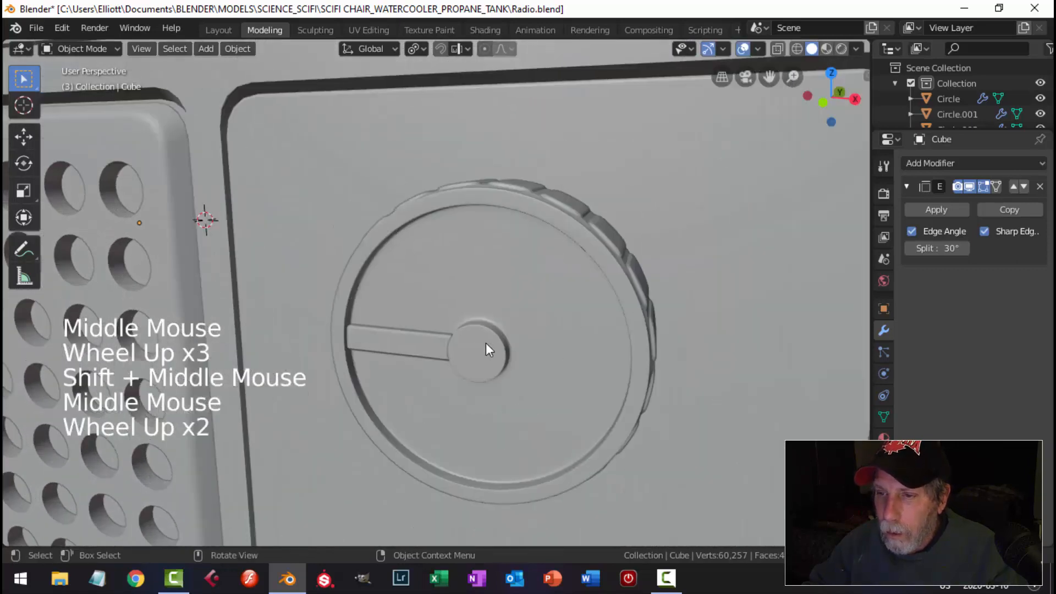
# Examine the mesh of the upper small knob's raised centre in Edit Mode, and return to Object Mode
pyautogui.click(487, 342)
pyautogui.press('Tab')
pyautogui.hotkey('alt', 'a')
pyautogui.scroll(3, 528, 349)
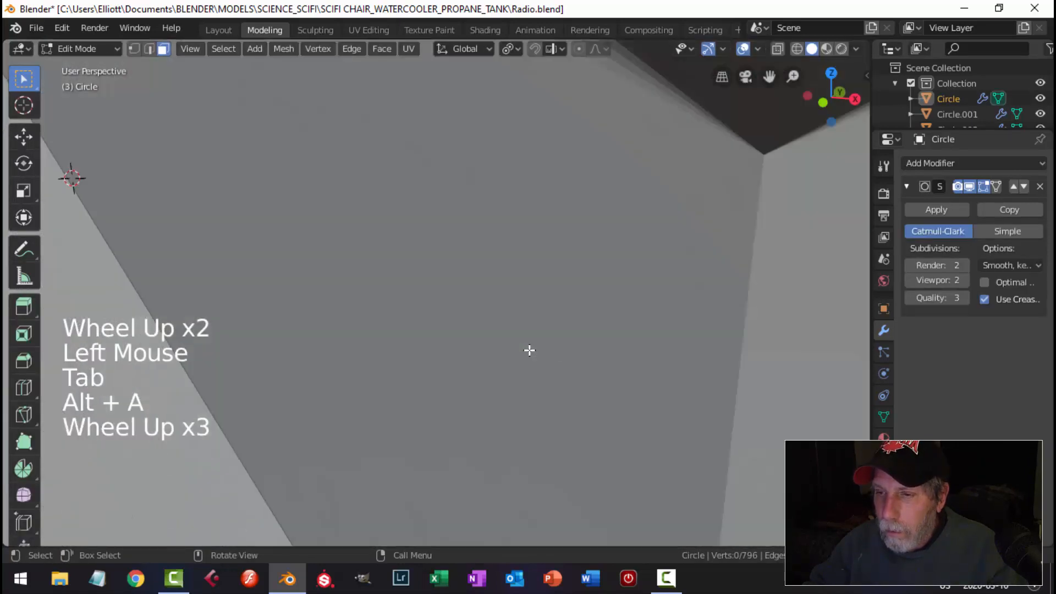
pyautogui.keyDown('shift'); pyautogui.moveTo(528, 349); pyautogui.dragTo(411, 234, button='middle'); pyautogui.keyUp('shift')
pyautogui.scroll(-3, 527, 299)
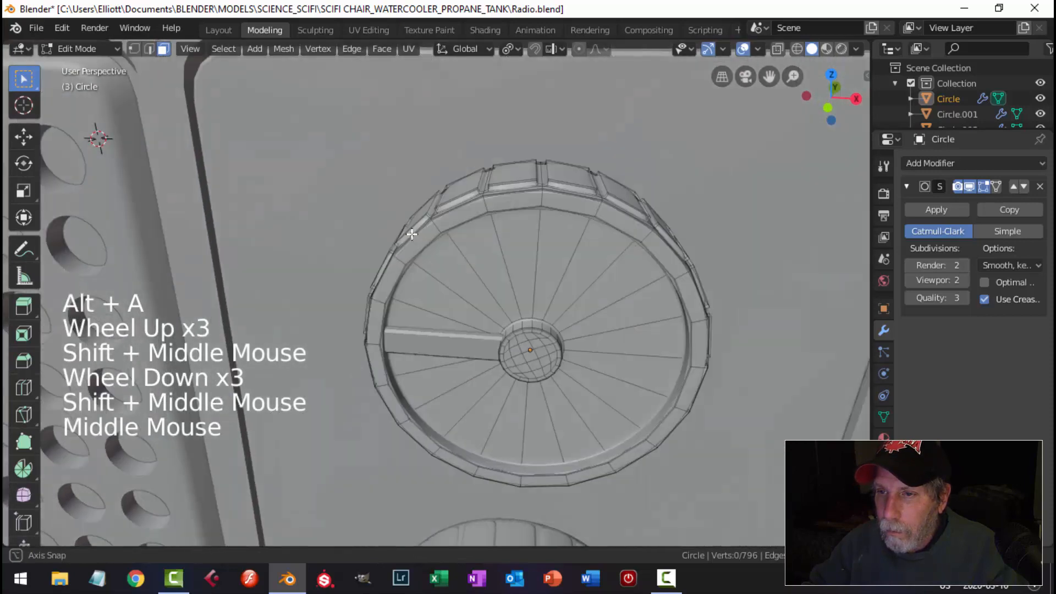
pyautogui.scroll(1, 573, 252)
pyautogui.keyDown('shift'); pyautogui.moveTo(613, 330); pyautogui.dragTo(513, 212, button='middle'); pyautogui.keyUp('shift')
pyautogui.scroll(2, 562, 345)
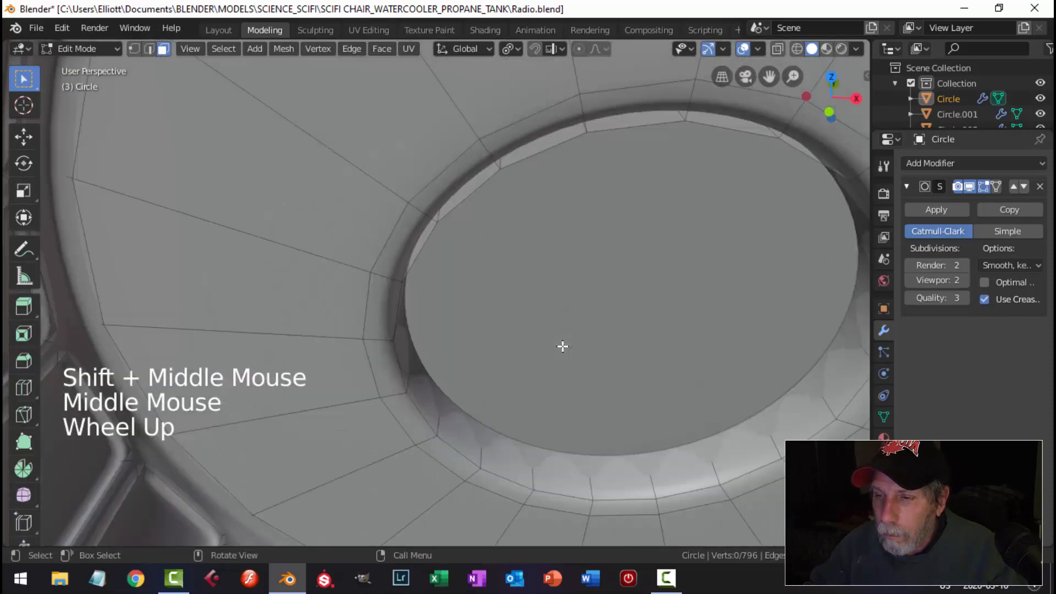
pyautogui.moveTo(561, 346); pyautogui.dragTo(549, 324, button='middle')
pyautogui.scroll(-3, 548, 321)
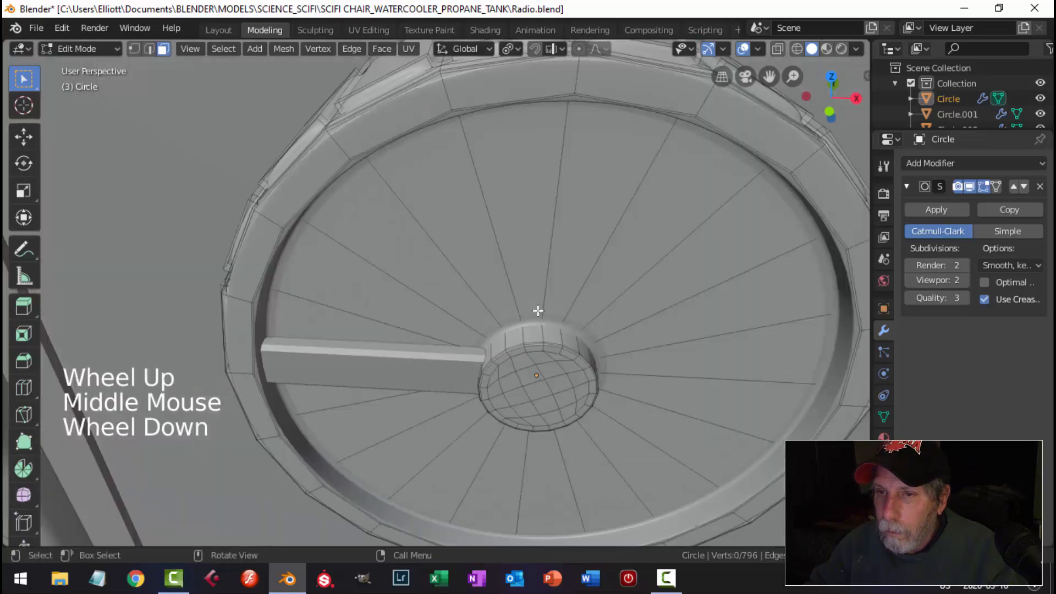
pyautogui.scroll(-4, 381, 209)
pyautogui.press('Tab')
pyautogui.scroll(-4, 468, 224)
pyautogui.hotkey('alt', 'a')
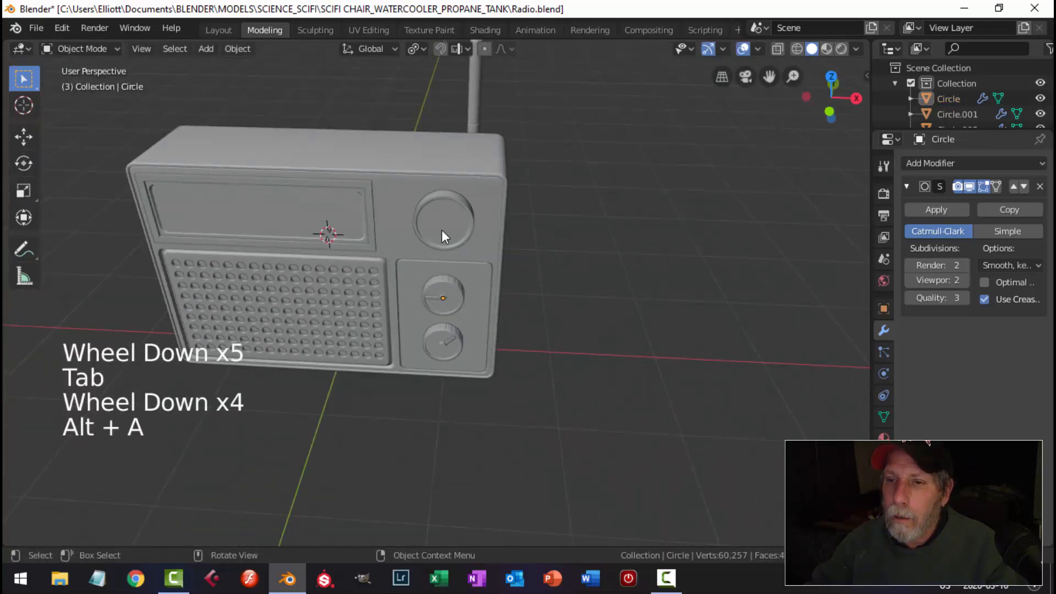
# Add a 20-vertex mesh circle with a 1 m radius at the 3D cursor on the radio's back
pyautogui.moveTo(441, 230); pyautogui.dragTo(639, 204, button='middle')
pyautogui.scroll(-2, 476, 171)
pyautogui.moveTo(471, 193)
pyautogui.mouseDown(button='middle')
pyautogui.moveTo(460, 225)
pyautogui.moveTo(541, 196)
pyautogui.moveTo(483, 208)
pyautogui.mouseUp(button='middle')
pyautogui.scroll(1, 490, 214)
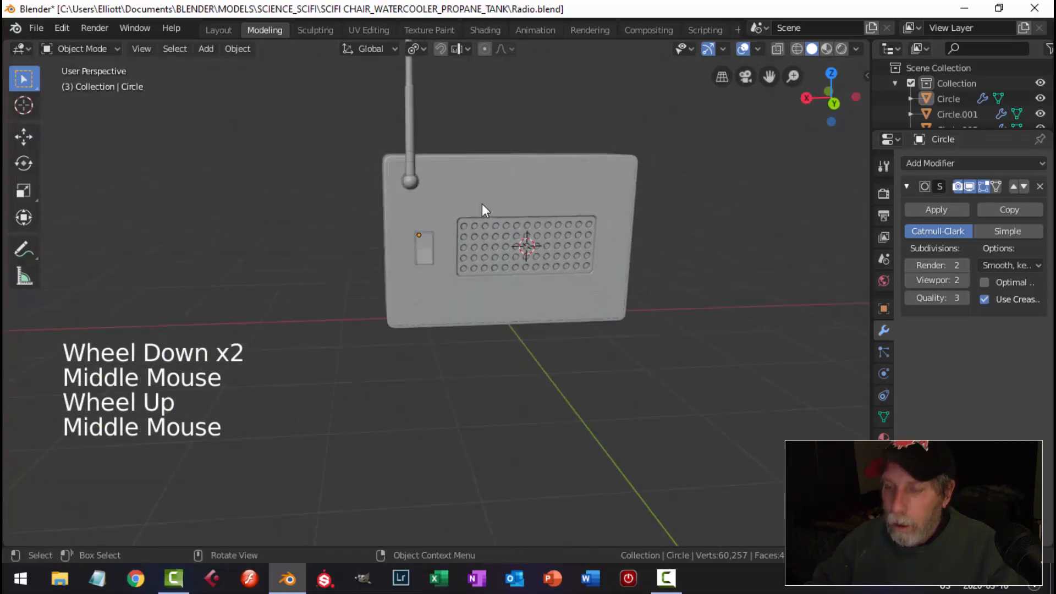
pyautogui.hotkey('shift', 'a')
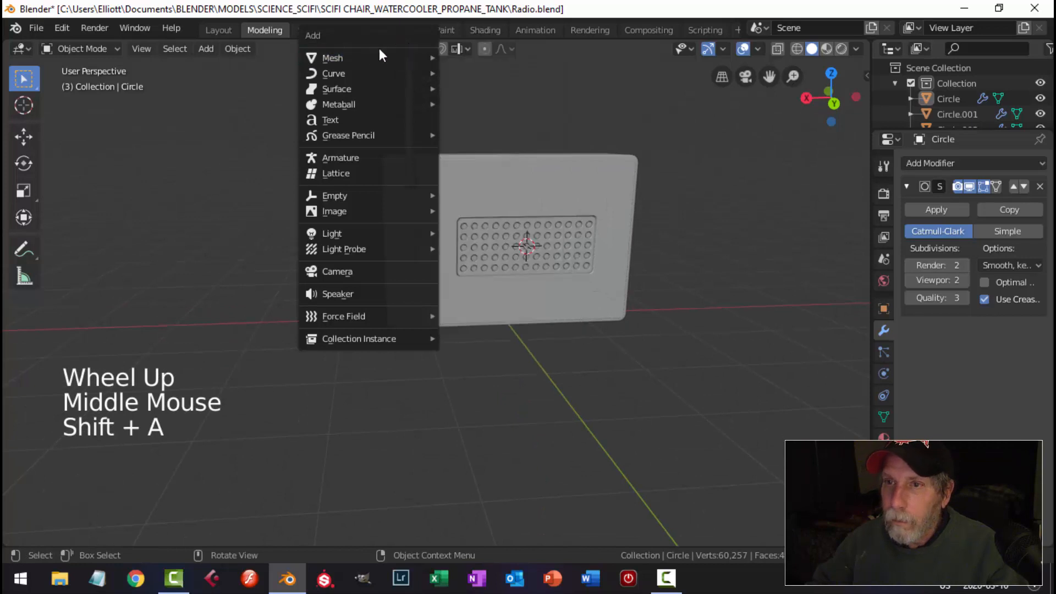
pyautogui.moveTo(364, 57)
pyautogui.click(473, 87)
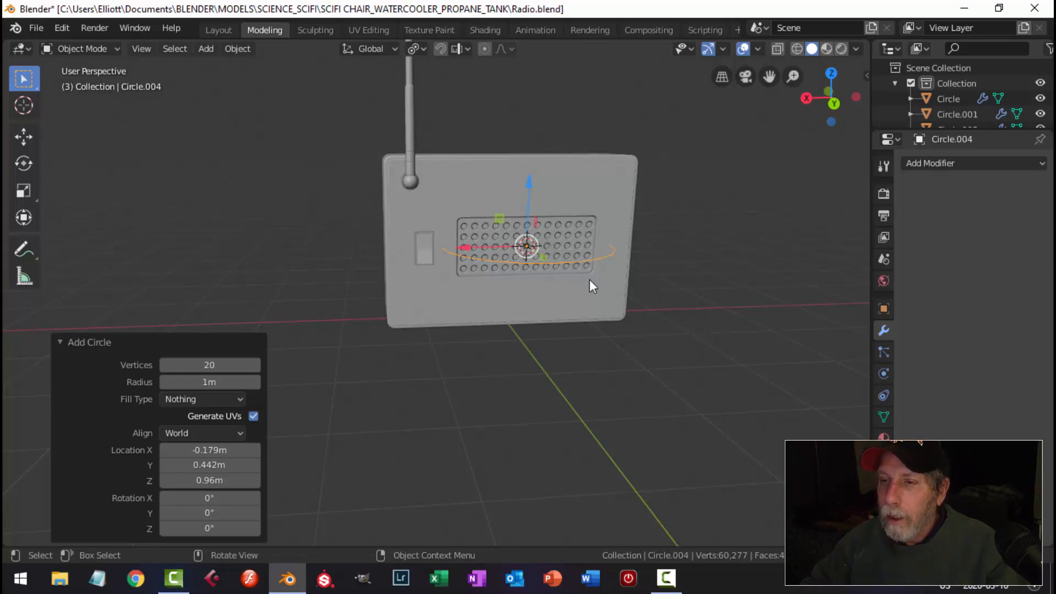
# Select the whole circle in Edit Mode with edge selection and rotate it 90° about the X axis
pyautogui.press('Tab')
pyautogui.write('r')
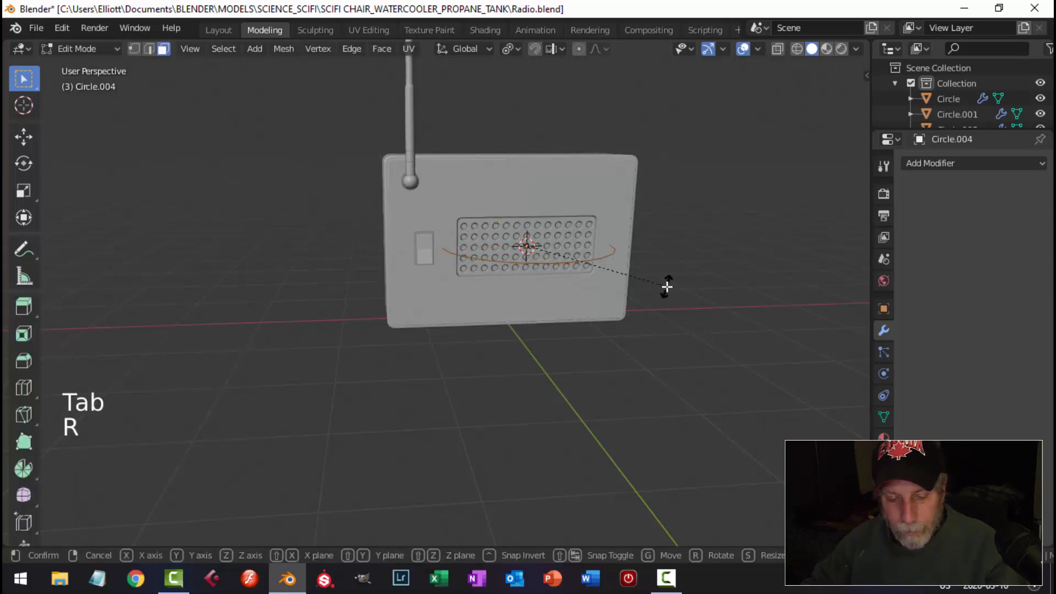
pyautogui.write('x90')
pyautogui.press('Return')
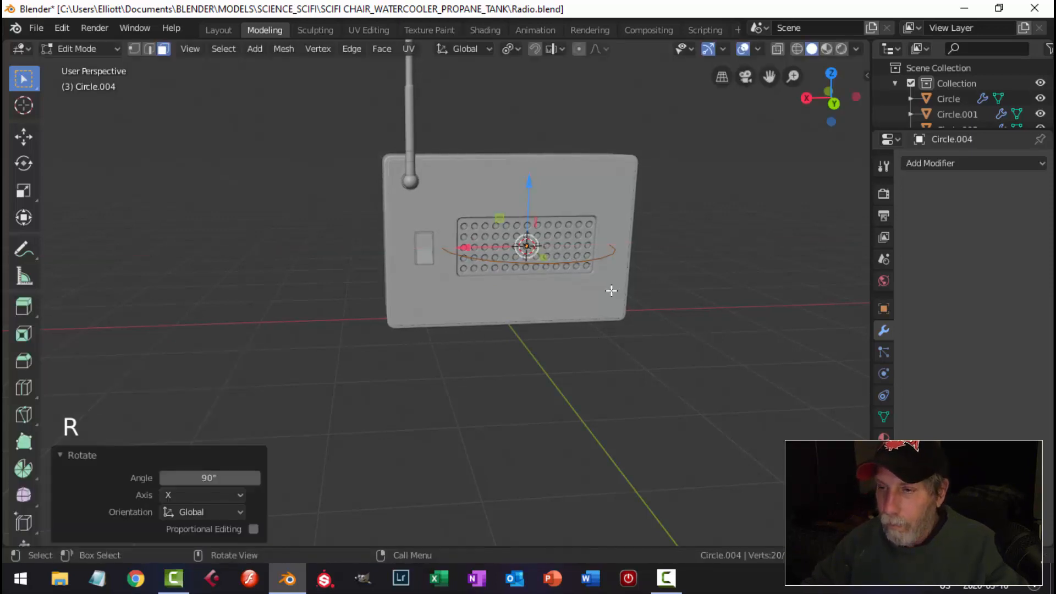
pyautogui.press('a')
pyautogui.press('a')
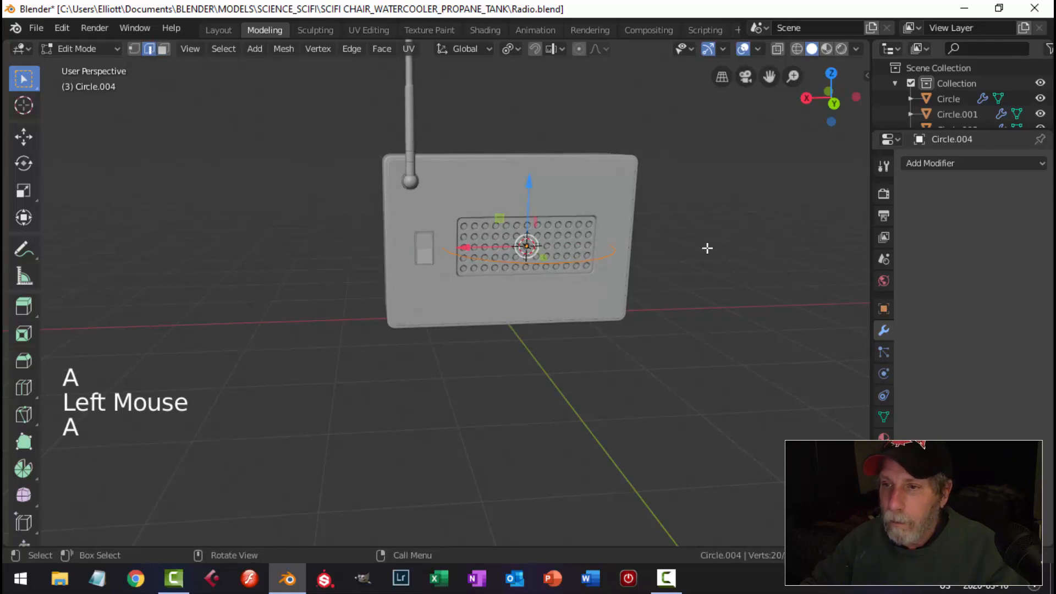
pyautogui.press('r')
pyautogui.press('x')
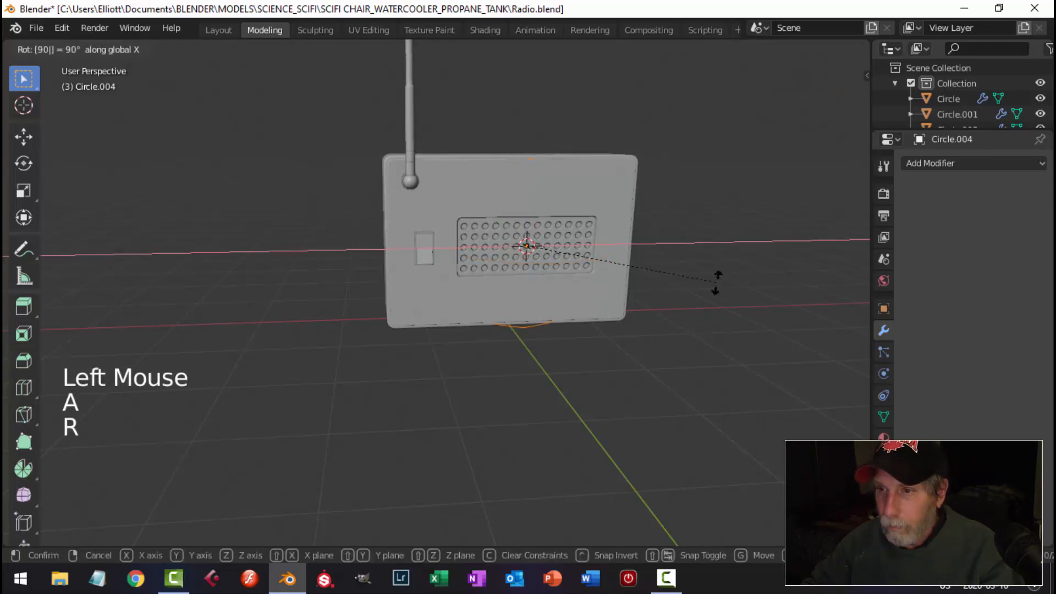
pyautogui.press('Return')
# Move the circle 0.532 m along Y, out behind the radio's back, and scale it to 0.068
pyautogui.moveTo(665, 282); pyautogui.dragTo(437, 294, button='middle')
pyautogui.moveTo(438, 294); pyautogui.dragTo(381, 292)
pyautogui.press('s')
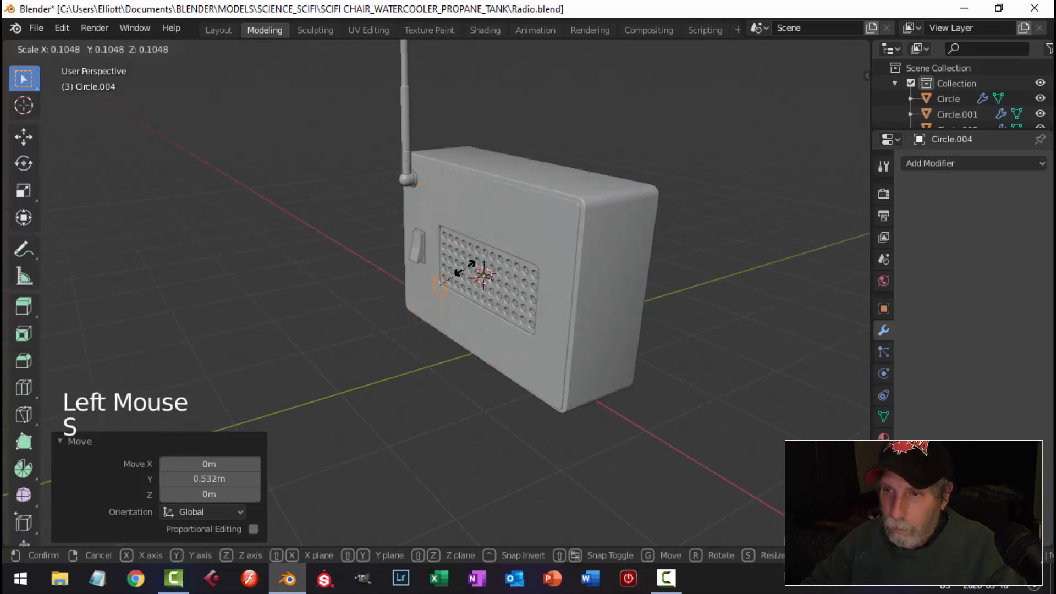
pyautogui.click(457, 274)
# In back view, move the circle 1.52 m in X and 0.893 m in Z to the corner beside the antenna, and scale it to 0.690
pyautogui.press('ctrl+KP_1')
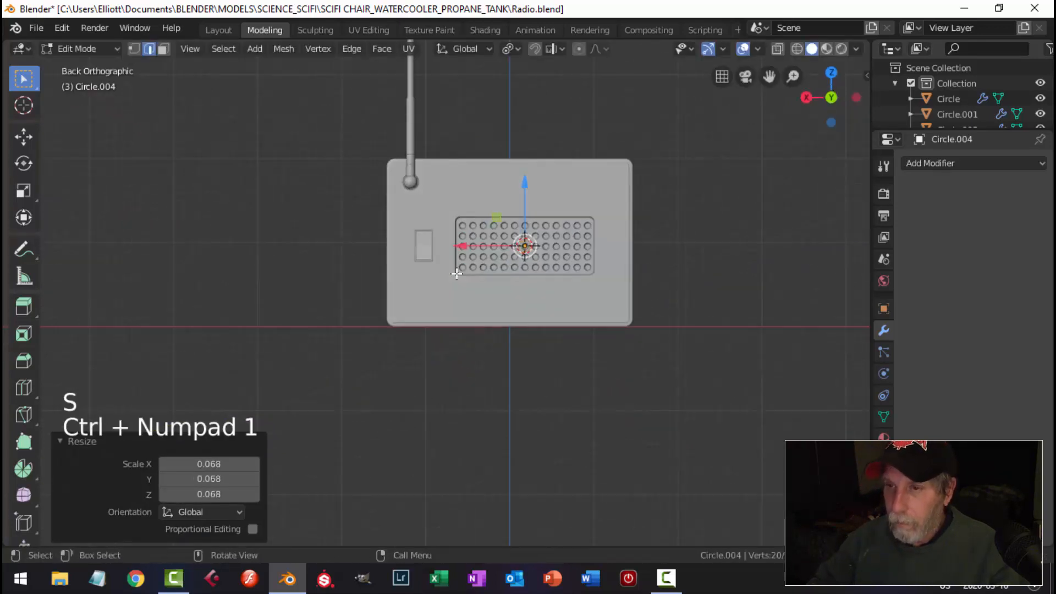
pyautogui.press('g')
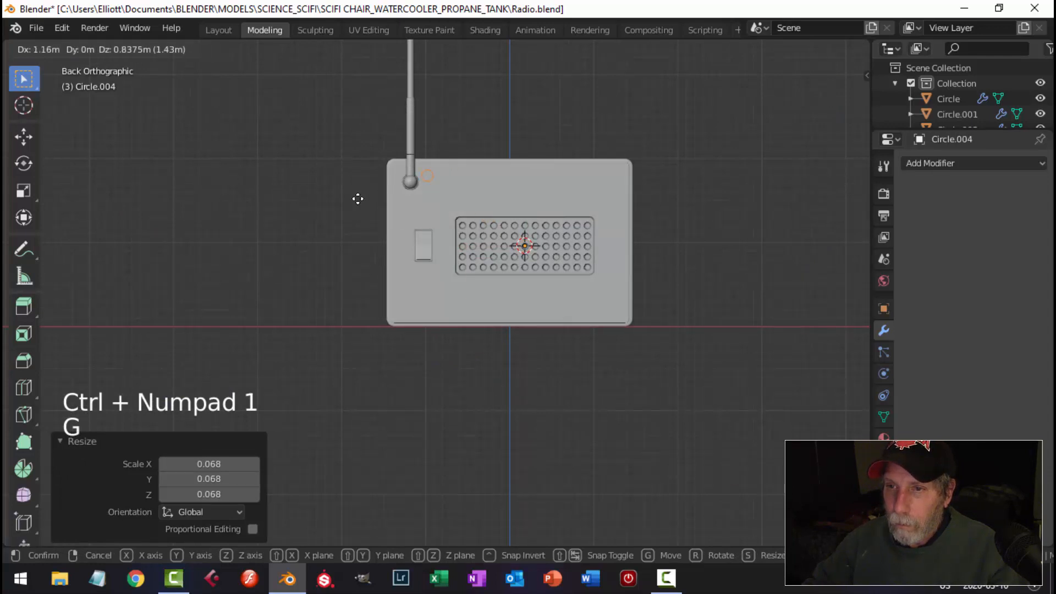
pyautogui.click(330, 194)
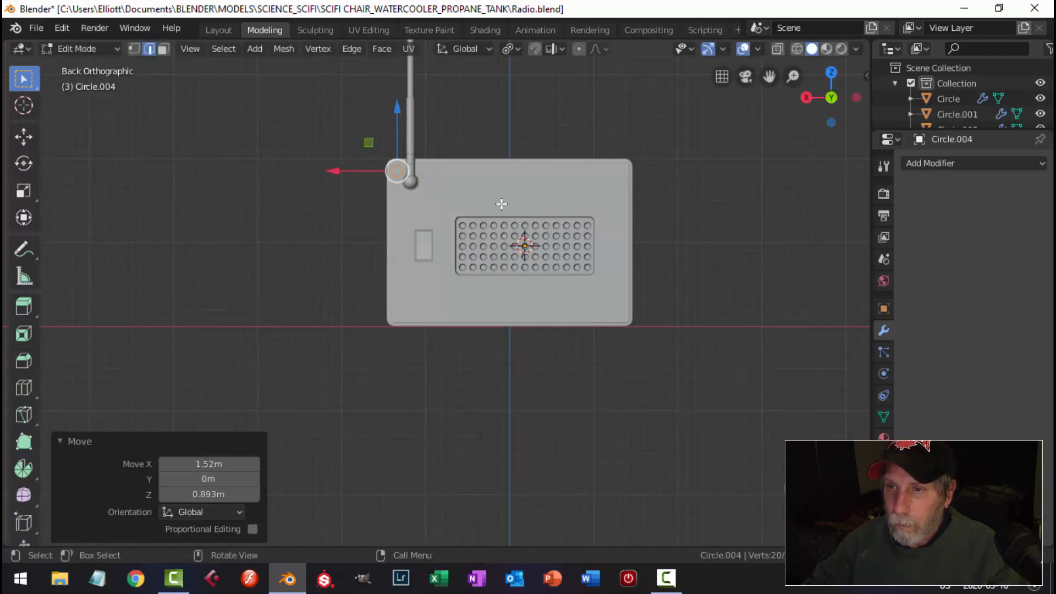
pyautogui.press('s')
pyautogui.click(463, 205)
pyautogui.press('KP_Decimal')
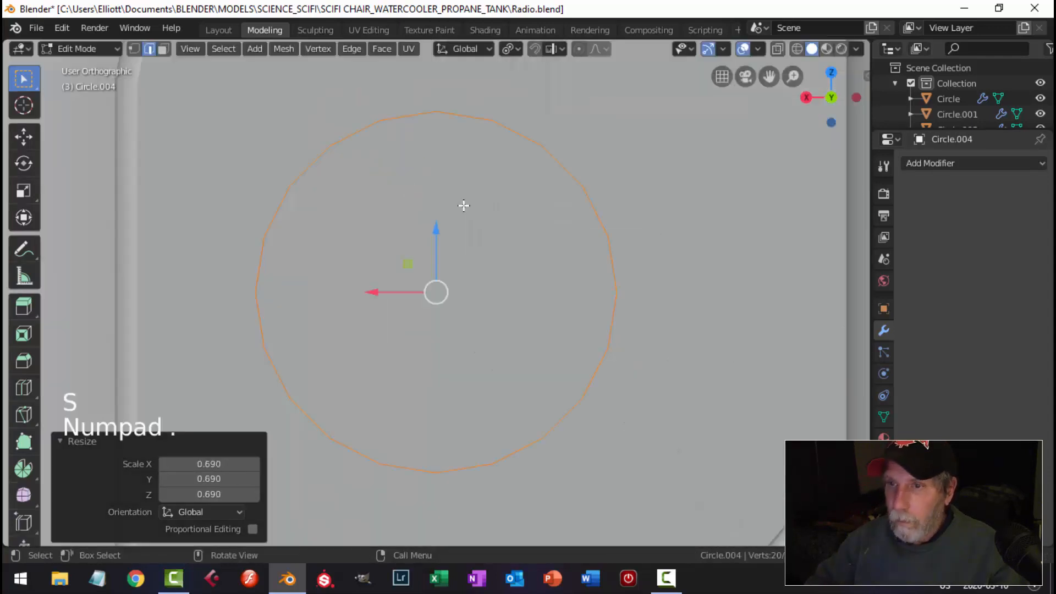
# Move the circle -0.5 m along Y, back toward the radio's back plate beside the antenna
pyautogui.scroll(-6, 462, 207)
pyautogui.moveTo(462, 208); pyautogui.dragTo(596, 309, button='middle')
pyautogui.scroll(-5, 597, 309)
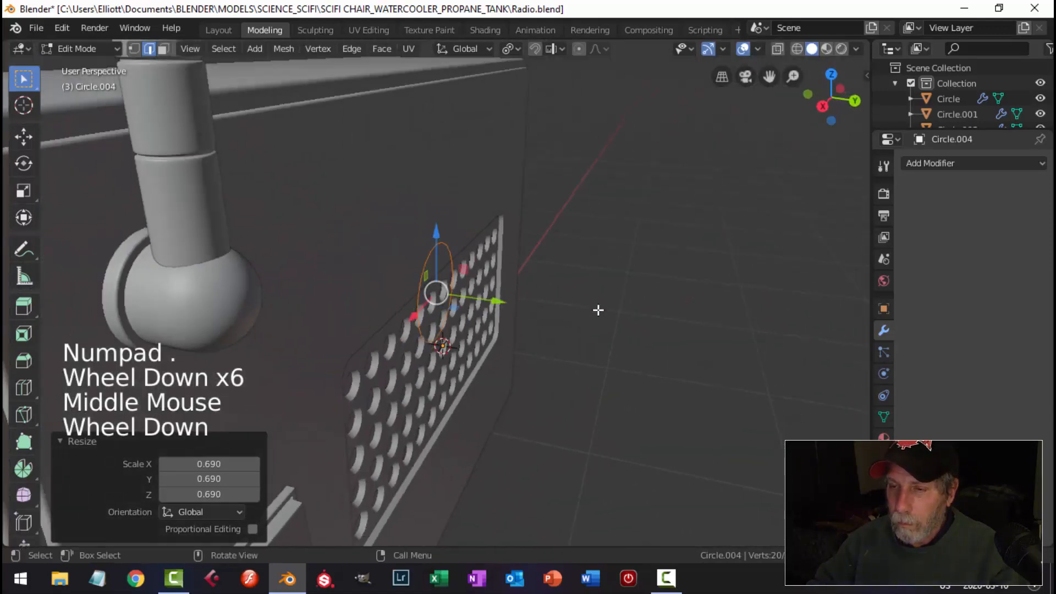
pyautogui.moveTo(540, 333); pyautogui.dragTo(519, 307, button='middle')
pyautogui.moveTo(502, 298); pyautogui.dragTo(336, 284)
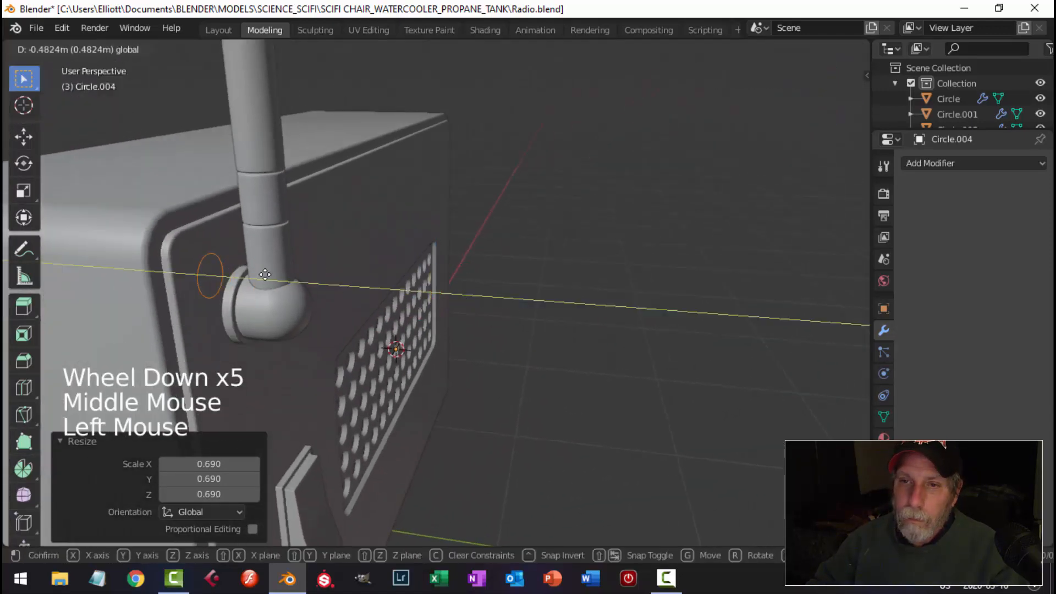
pyautogui.moveTo(265, 274); pyautogui.dragTo(274, 283)
pyautogui.press('KP_Decimal')
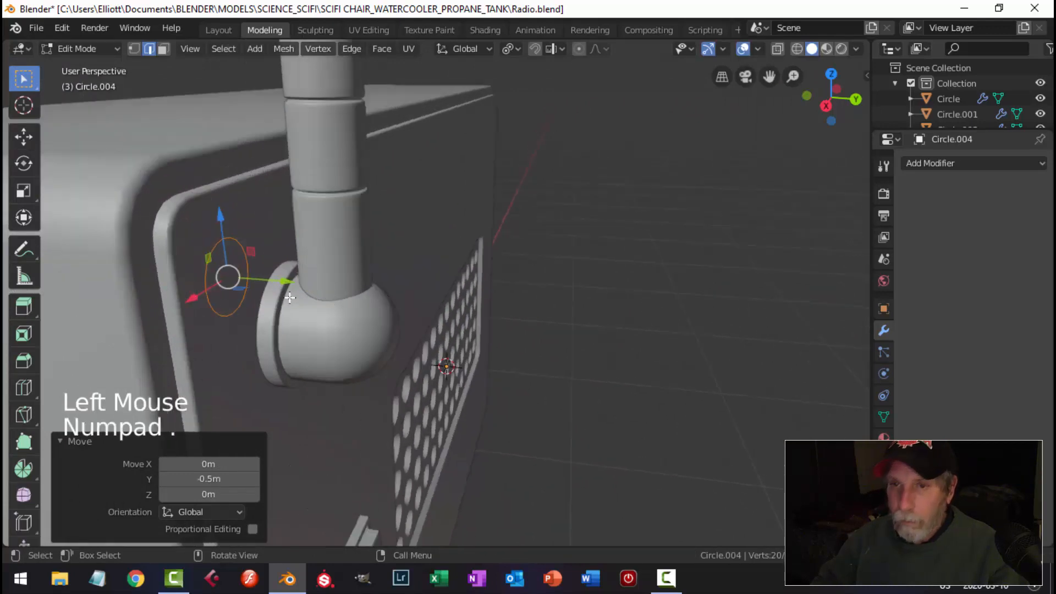
# Scale the circle beside the antenna base to 0.683
pyautogui.scroll(-6, 292, 300)
pyautogui.moveTo(385, 308); pyautogui.dragTo(552, 256, button='middle')
pyautogui.press('s')
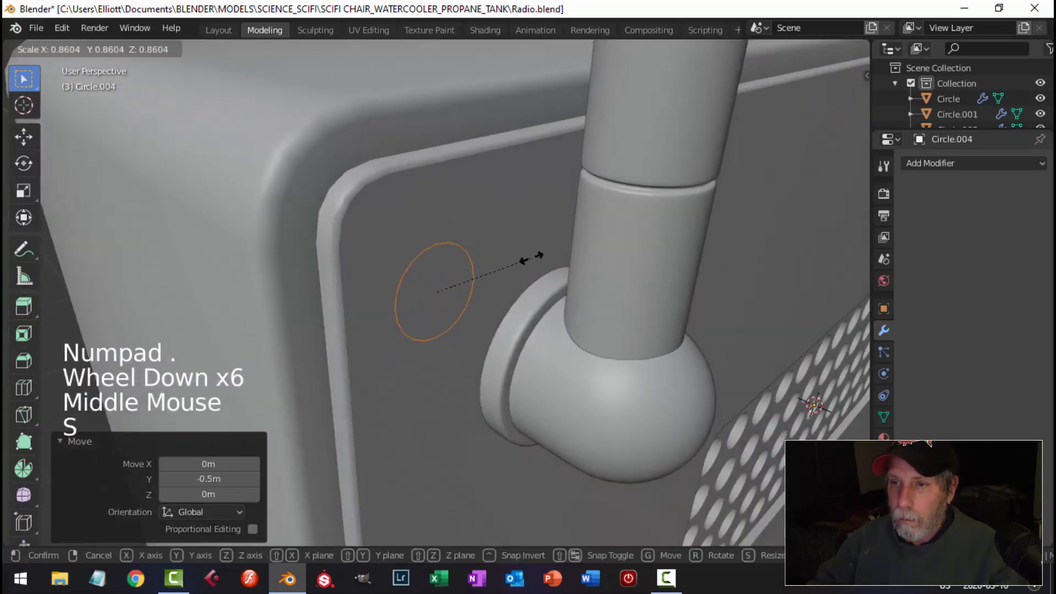
pyautogui.click(516, 281)
pyautogui.moveTo(498, 325); pyautogui.dragTo(559, 347, button='middle')
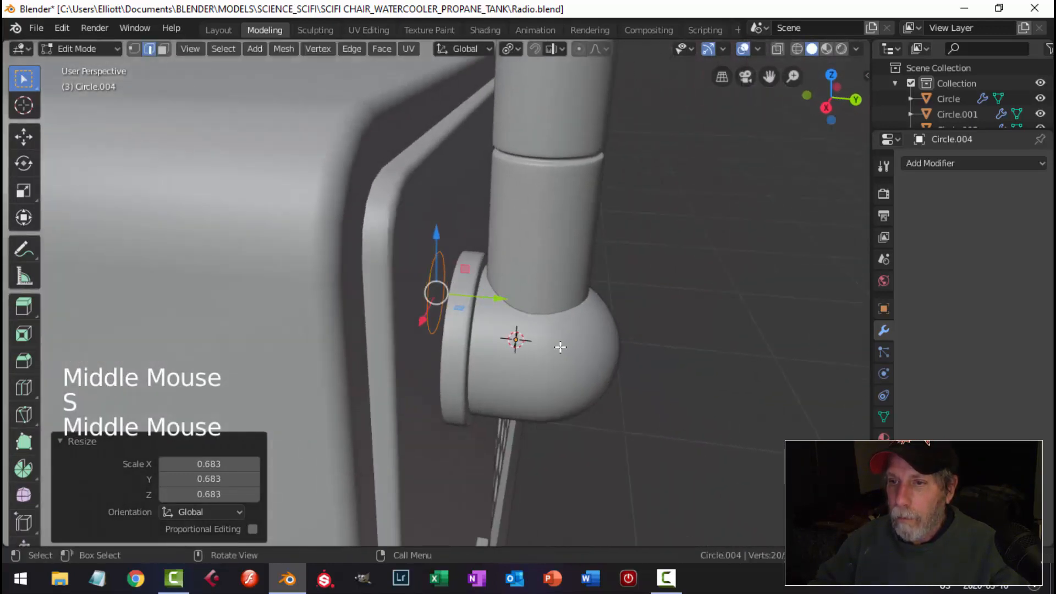
# Extrude the circle a short distance outward along Y, and extrude its front edge inward at a scale of 0.766
pyautogui.press('e')
pyautogui.rightClick(557, 345)
pyautogui.moveTo(498, 303); pyautogui.dragTo(510, 311)
pyautogui.moveTo(595, 300); pyautogui.dragTo(567, 292, button='middle')
pyautogui.press('e')
pyautogui.rightClick(566, 289)
pyautogui.press('s')
pyautogui.click(537, 290)
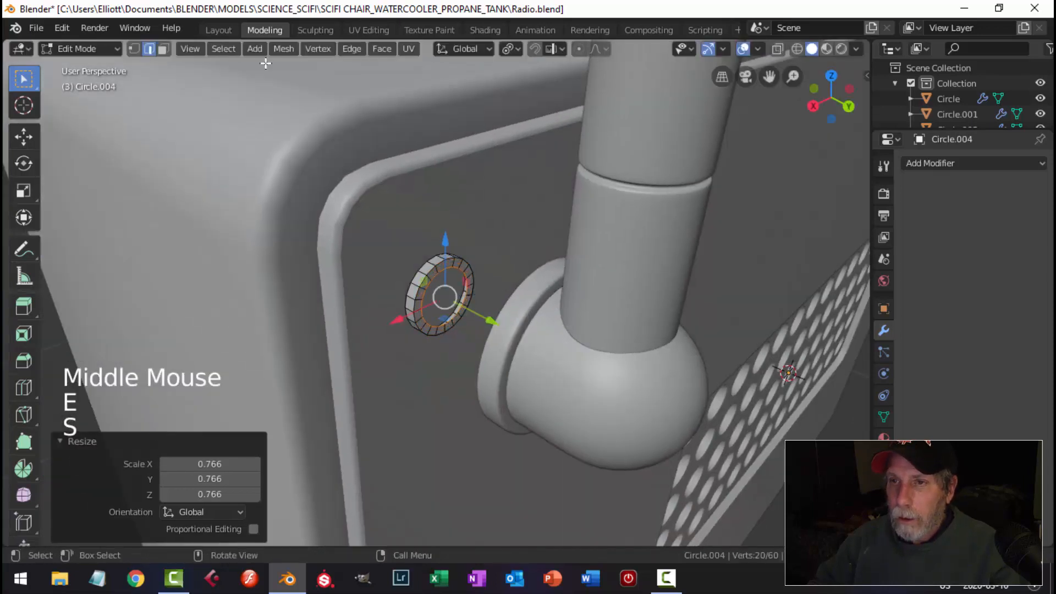
# Grid Fill the disc's opening with a reduced span leaving one central dividing line, and select the outer front edge loop
pyautogui.click(369, 49)
pyautogui.click(408, 231)
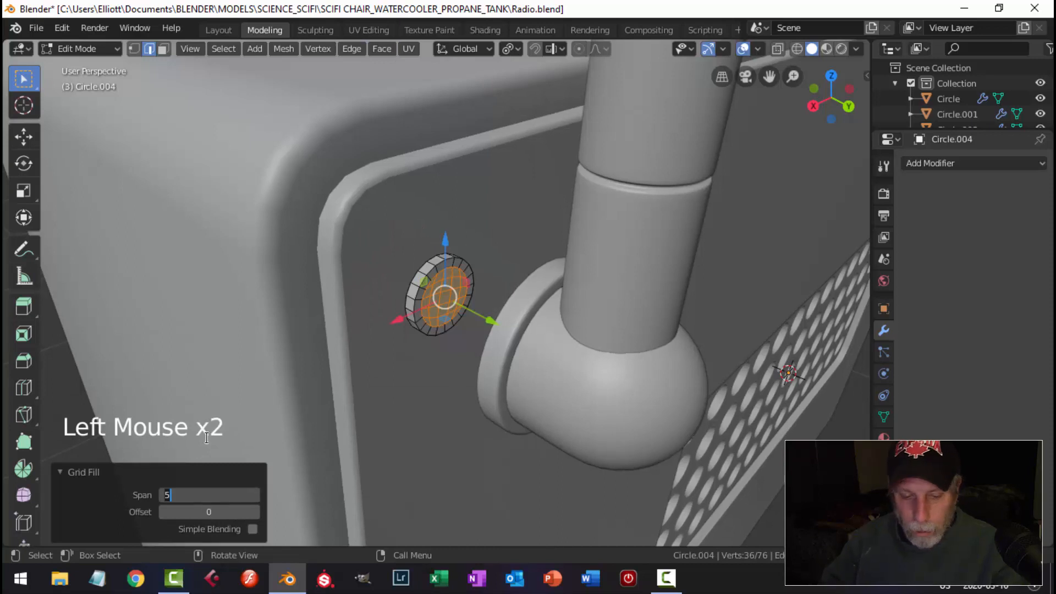
pyautogui.hotkey('alt', 'a')
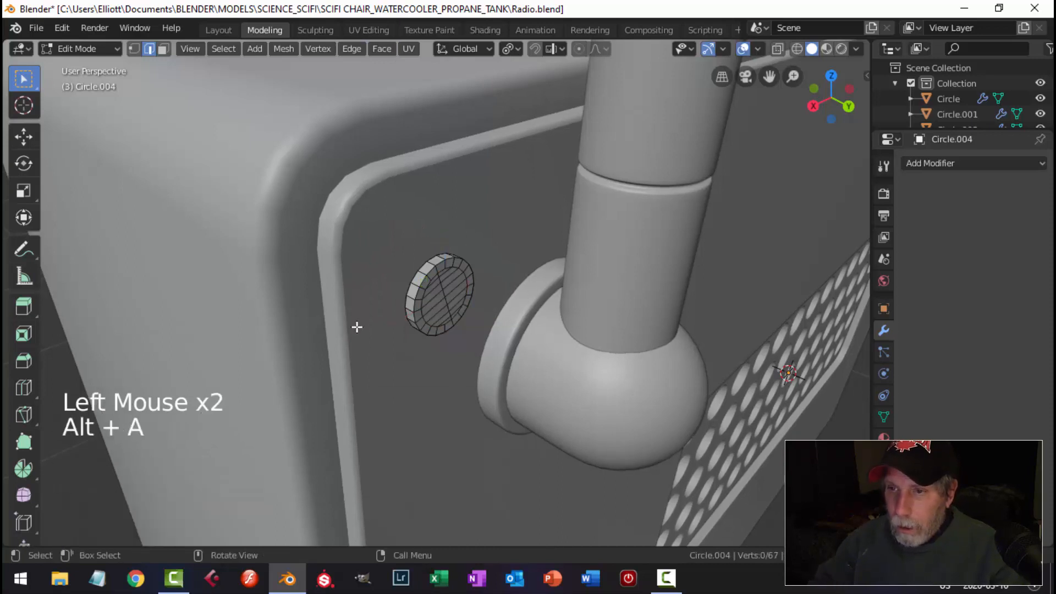
pyautogui.keyDown('alt'); pyautogui.keyDown('shift'); pyautogui.click(437, 268); pyautogui.keyUp('shift'); pyautogui.keyUp('alt')
pyautogui.hotkey('ctrl', 'b')
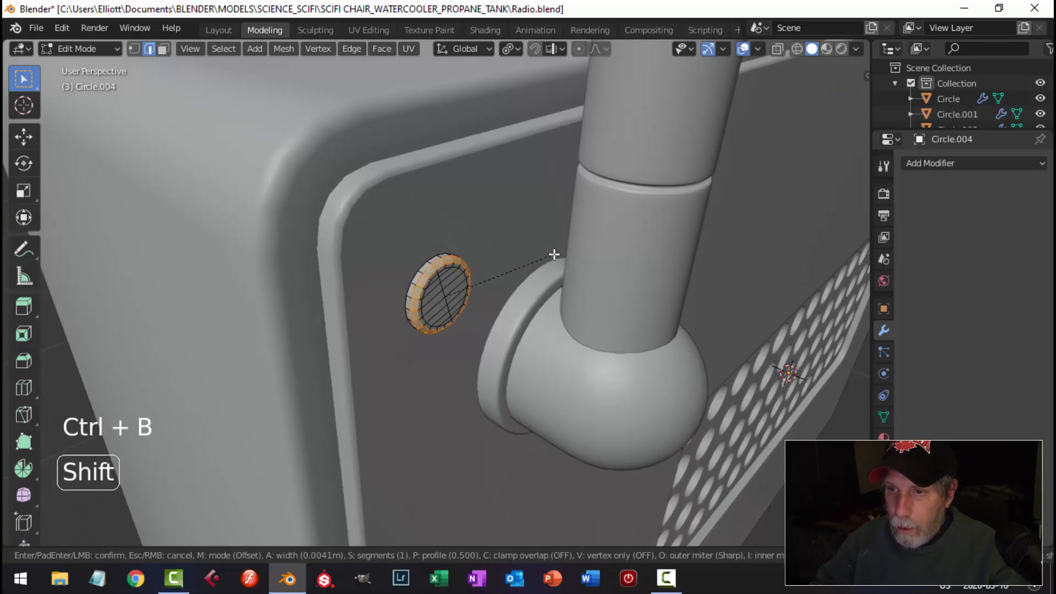
pyautogui.click(553, 254)
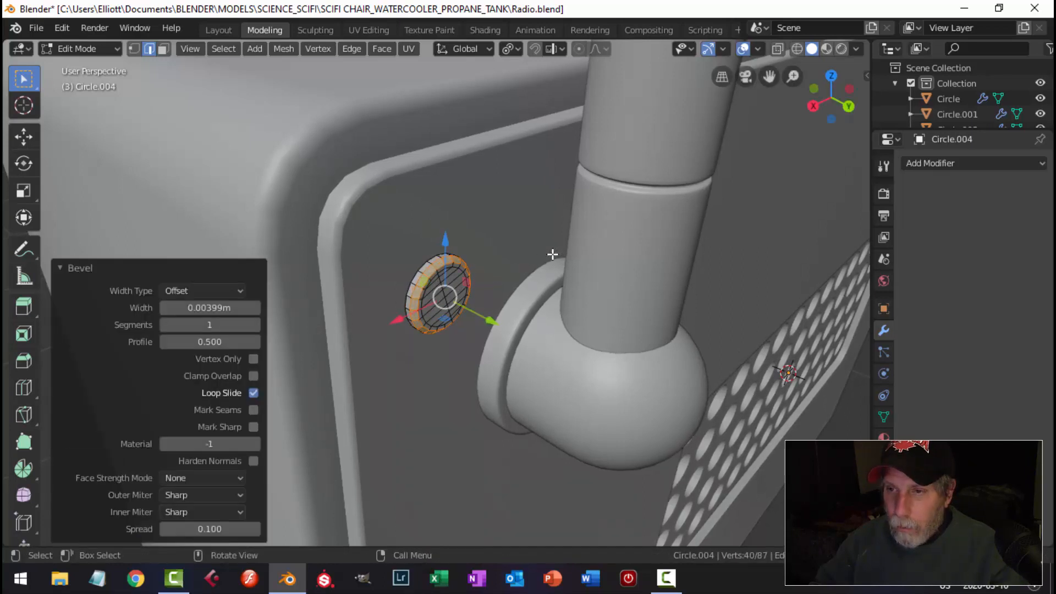
pyautogui.hotkey('ctrl', 'z')
# Bevel the disc's outer front edge about 0.0022 m with 2 segments, and shade the disc smooth in Object Mode
pyautogui.hotkey('ctrl', 'b')
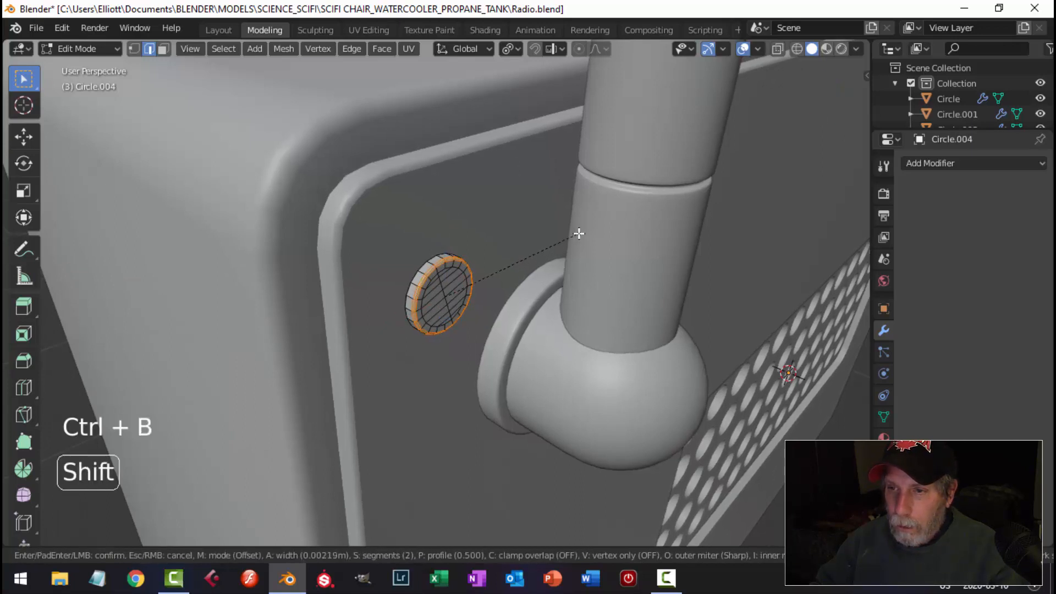
pyautogui.click(578, 233)
pyautogui.hotkey('alt', 'a')
pyautogui.press('Tab')
pyautogui.rightClick(424, 282)
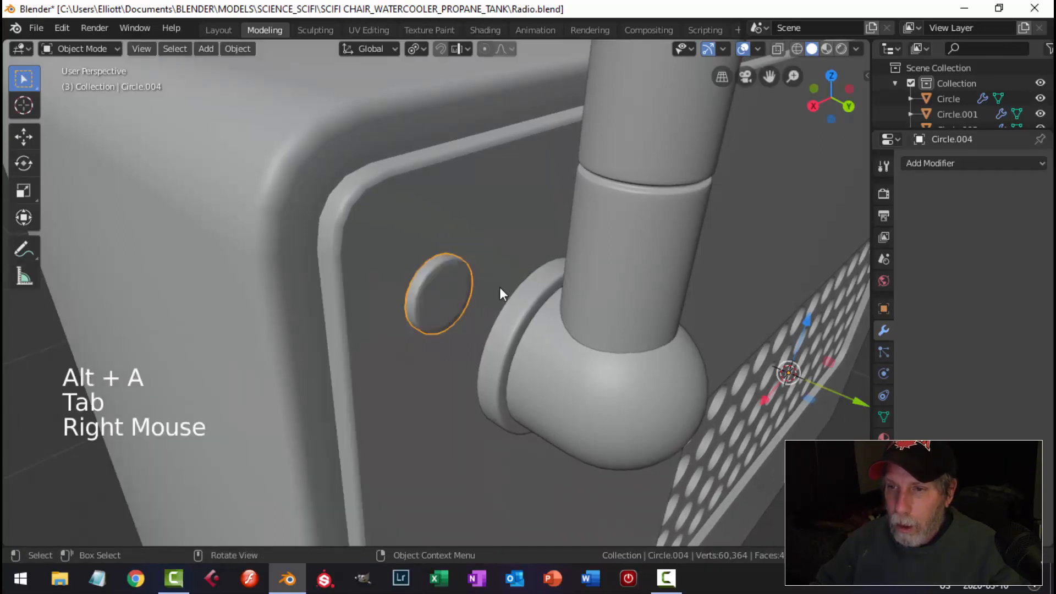
# Set the small disc's origin to its geometry
pyautogui.scroll(-3, 500, 287)
pyautogui.hotkey('alt', 'a')
pyautogui.moveTo(520, 299); pyautogui.dragTo(445, 296, button='middle')
pyautogui.click(441, 296)
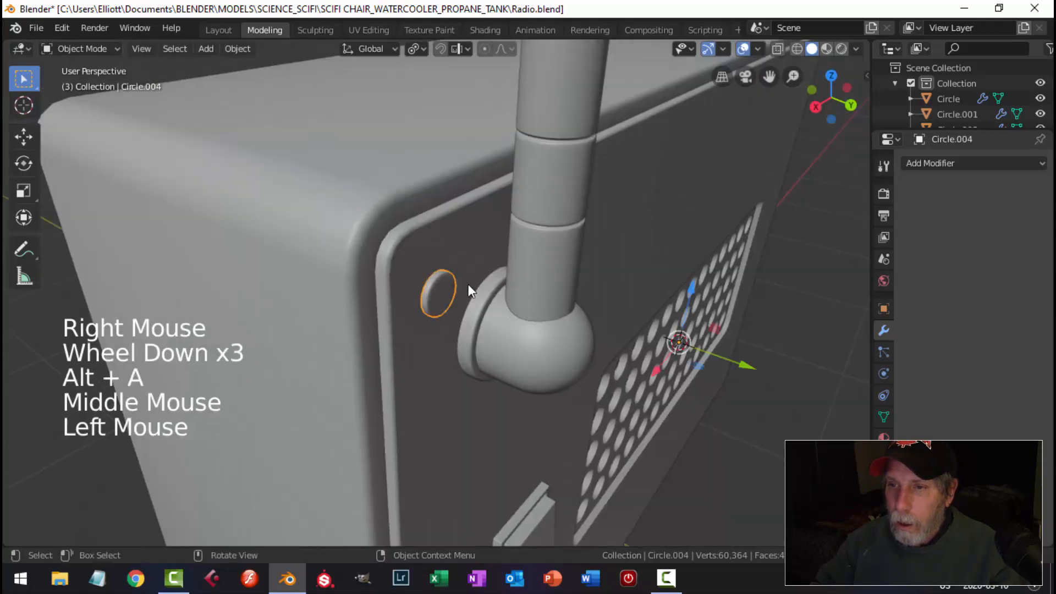
pyautogui.click(238, 49)
pyautogui.moveTo(250, 84)
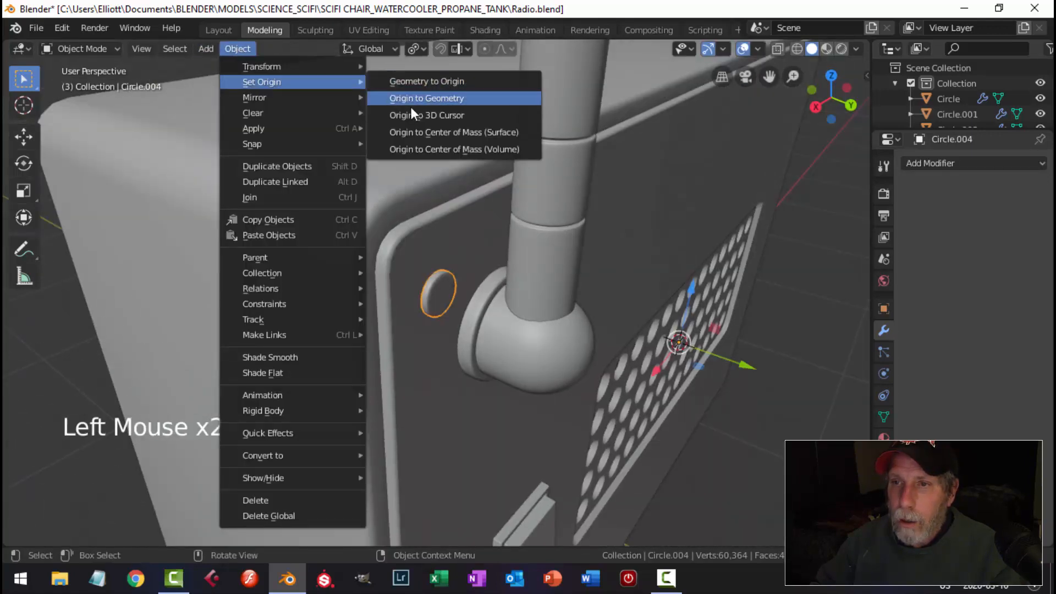
pyautogui.click(411, 98)
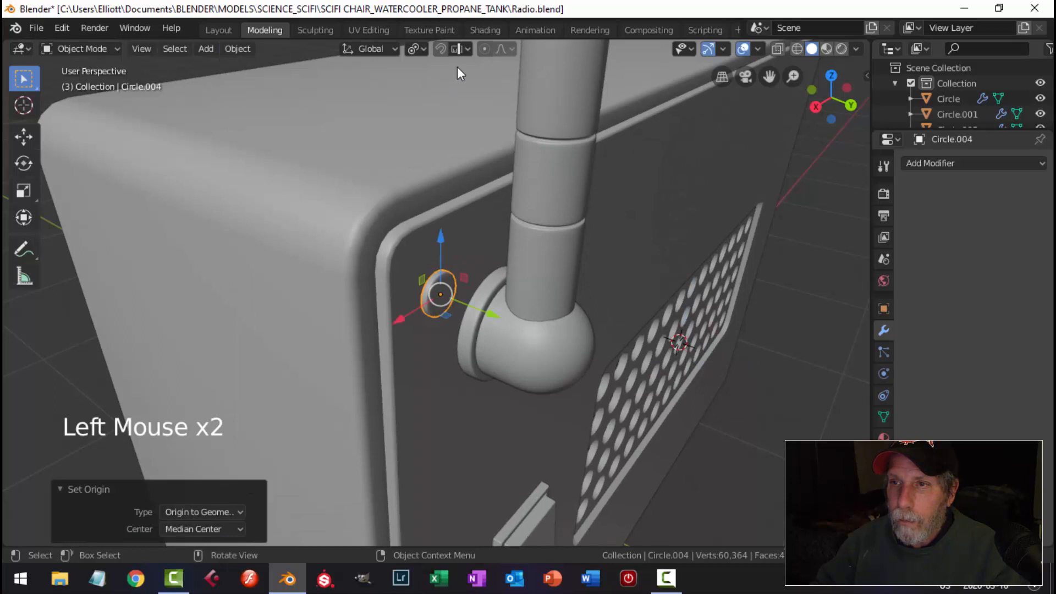
pyautogui.click(417, 48)
pyautogui.click(412, 141)
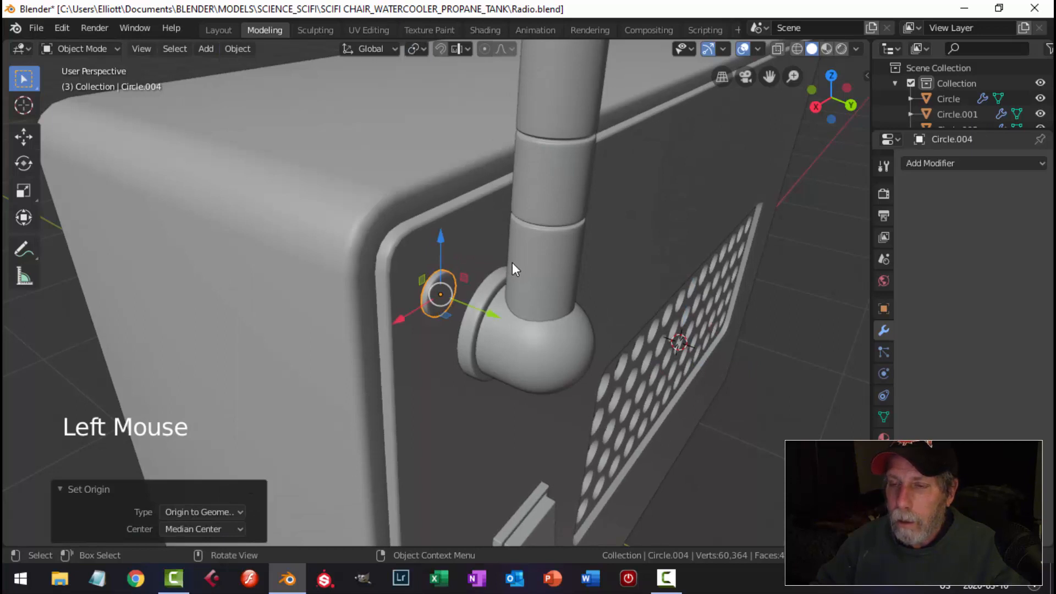
# Move the disc slightly along Y, closer to the radio's back plate, and deselect it
pyautogui.moveTo(490, 313)
pyautogui.mouseDown()
pyautogui.moveTo(476, 313)
pyautogui.moveTo(485, 311)
pyautogui.mouseUp()
pyautogui.hotkey('alt', 'a')
pyautogui.click(415, 292)
pyautogui.click(429, 290)
pyautogui.hotkey('alt', 'a')
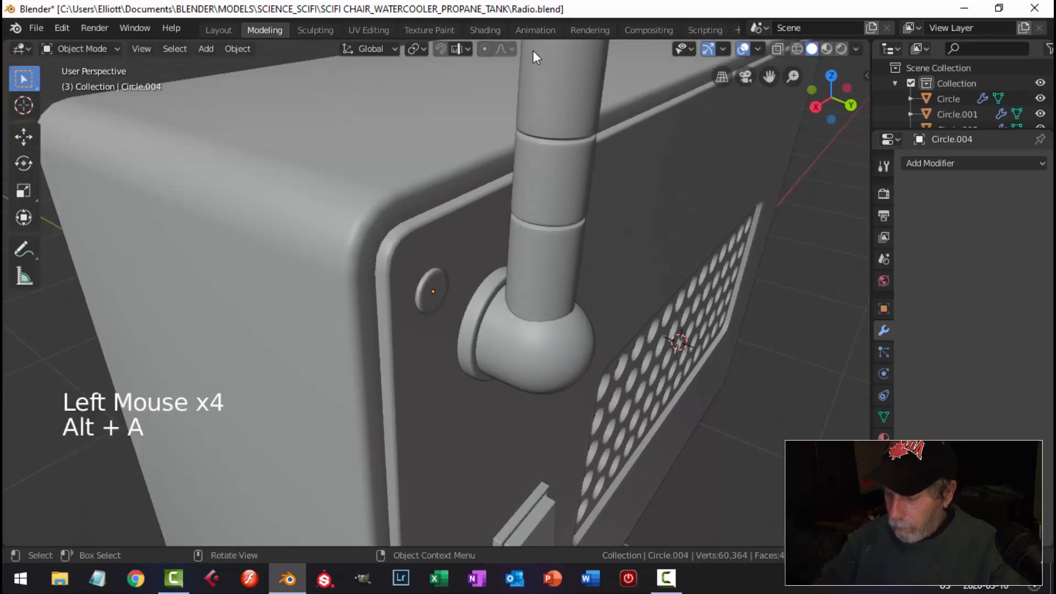
# In back view, duplicate the corner disc and move the copy -1.34 m along X to the middle of the upper edge
pyautogui.press('ctrl+KP_1')
pyautogui.scroll(-11, 492, 259)
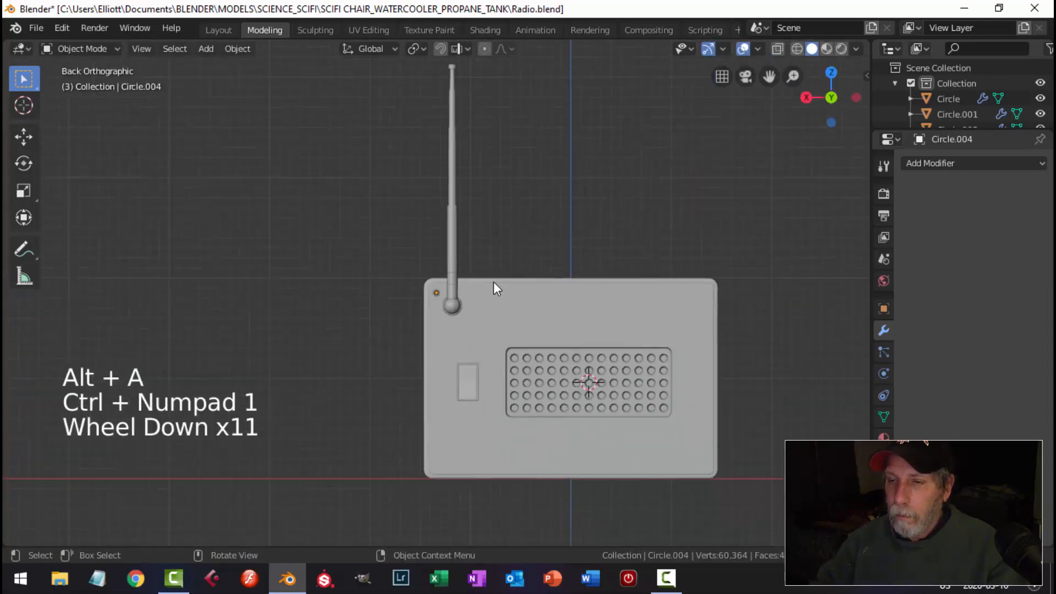
pyautogui.scroll(8, 506, 282)
pyautogui.scroll(-5, 534, 302)
pyautogui.keyDown('shift'); pyautogui.moveTo(534, 303); pyautogui.dragTo(515, 167, button='middle'); pyautogui.keyUp('shift')
pyautogui.scroll(-1, 514, 171)
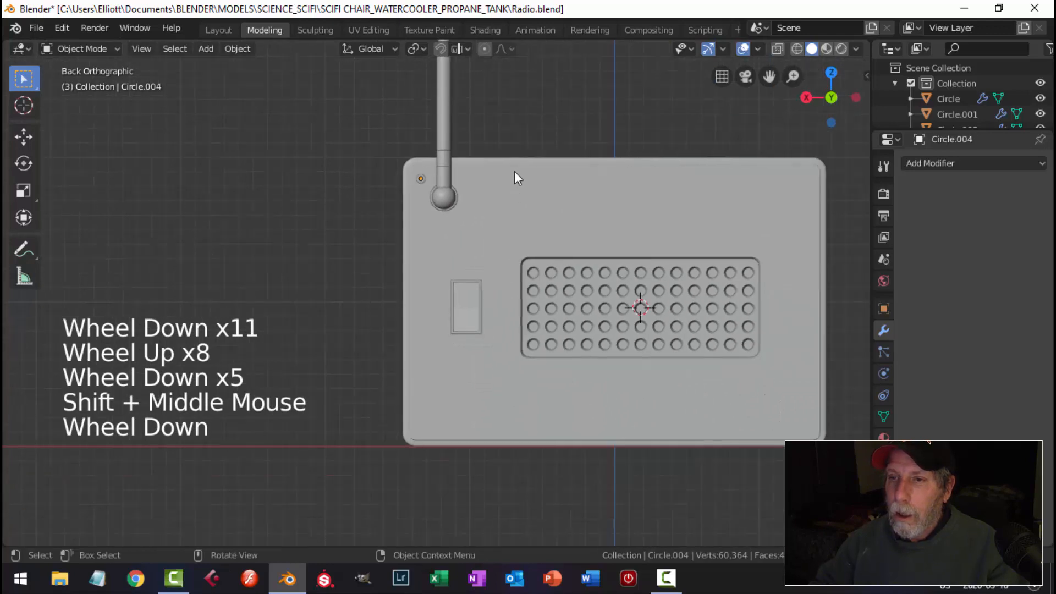
pyautogui.click(422, 177)
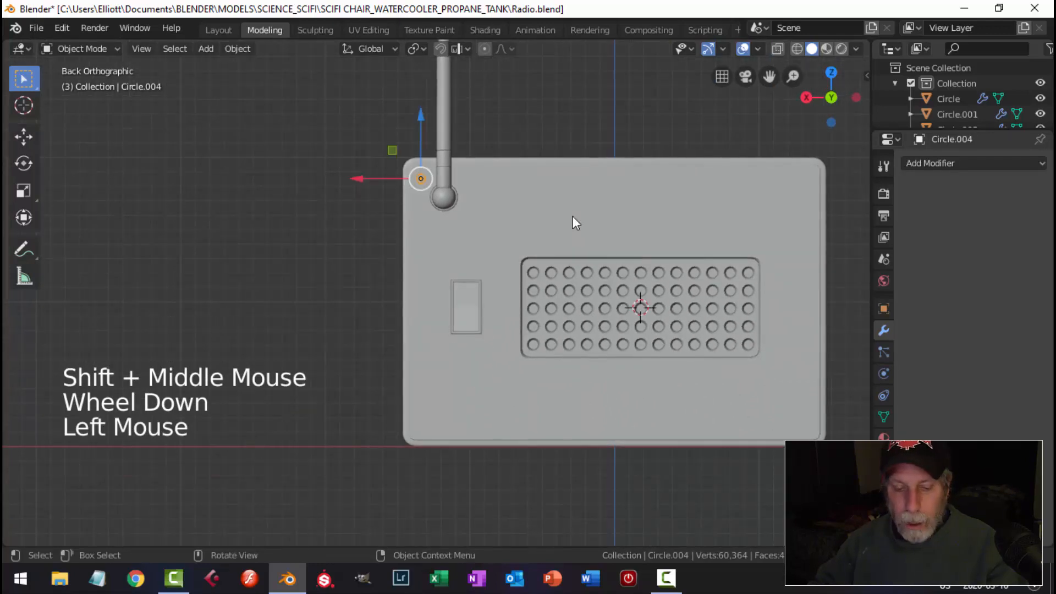
pyautogui.hotkey('shift', 'd')
pyautogui.moveTo(361, 180); pyautogui.dragTo(548, 192)
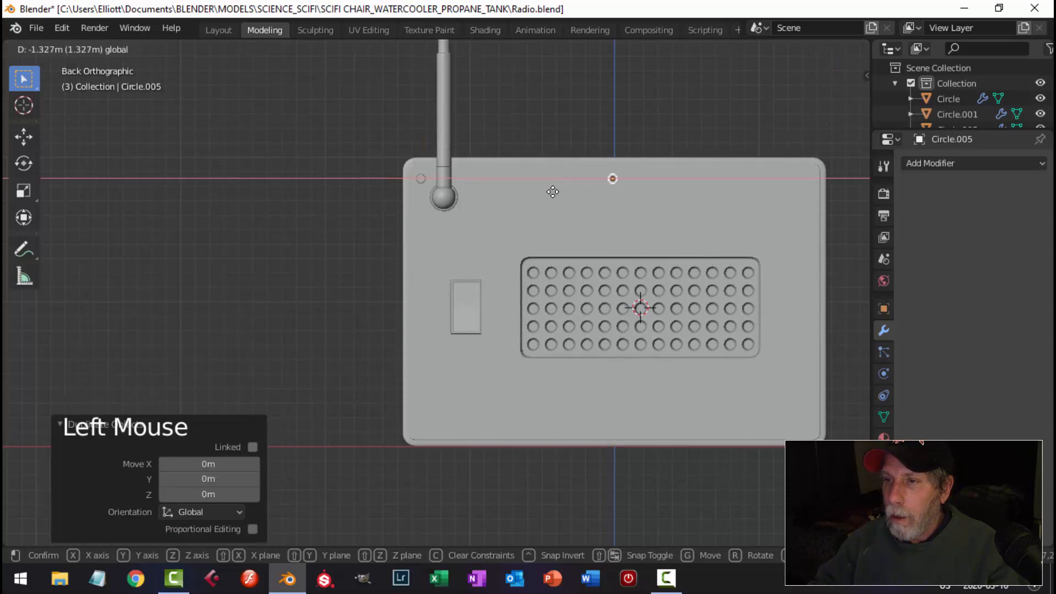
pyautogui.moveTo(555, 191); pyautogui.dragTo(555, 191)
# Duplicate the middle disc and move the copy along X to the opposite upper corner
pyautogui.keyDown('shift'); pyautogui.moveTo(682, 251); pyautogui.dragTo(629, 250, button='middle'); pyautogui.keyUp('shift')
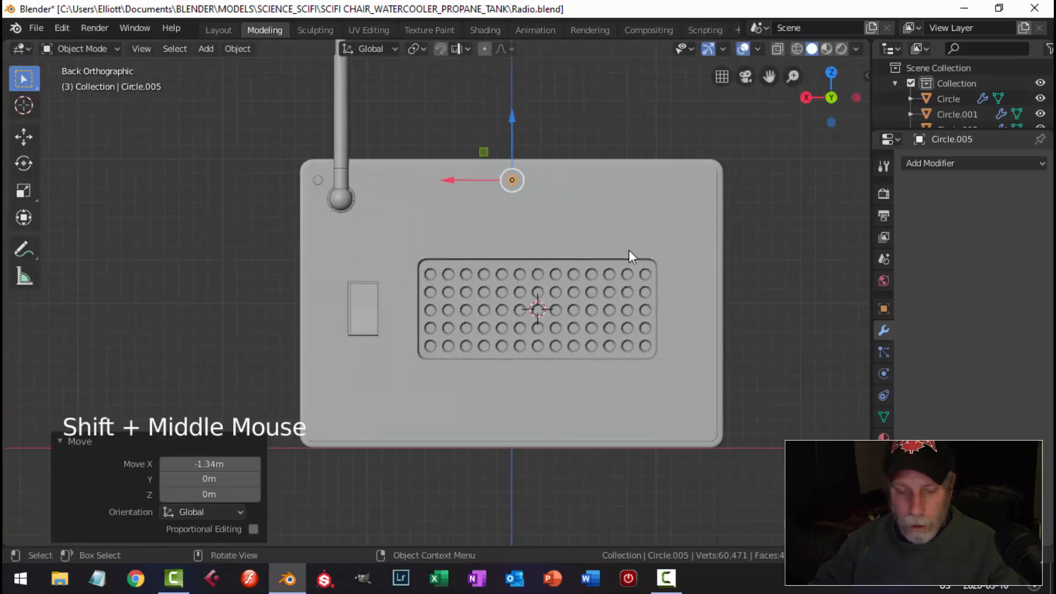
pyautogui.hotkey('shift', 'd')
pyautogui.moveTo(456, 180); pyautogui.dragTo(646, 182)
# Select all three upper discs, duplicate them and move the copies straight down in Z to the back plate's lower edge
pyautogui.keyDown('shift'); pyautogui.click(512, 180); pyautogui.keyUp('shift')
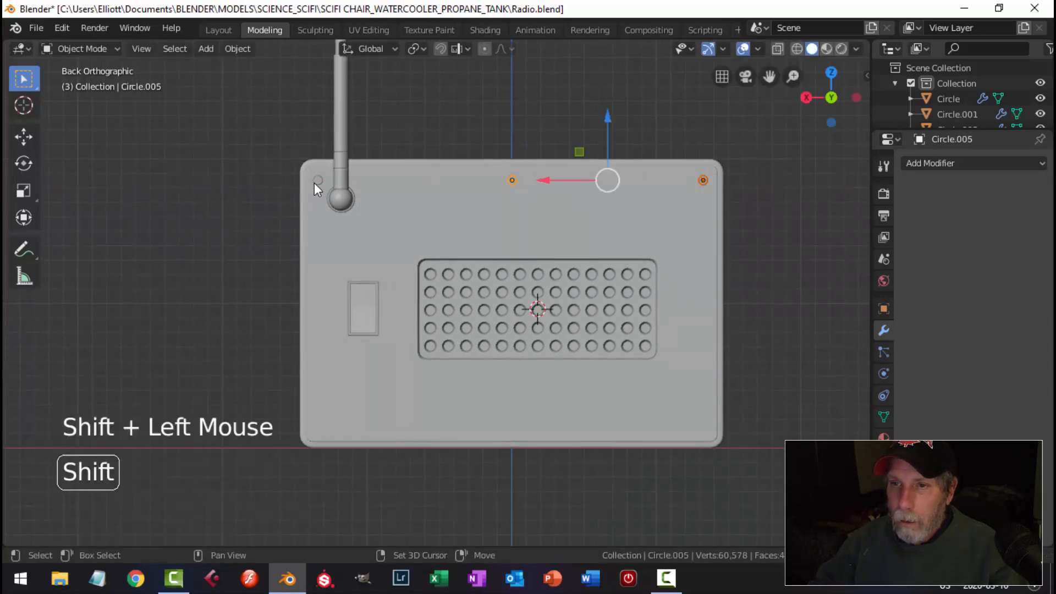
pyautogui.keyDown('shift'); pyautogui.click(318, 181); pyautogui.keyUp('shift')
pyautogui.hotkey('shift', 'd')
pyautogui.rightClick(508, 131)
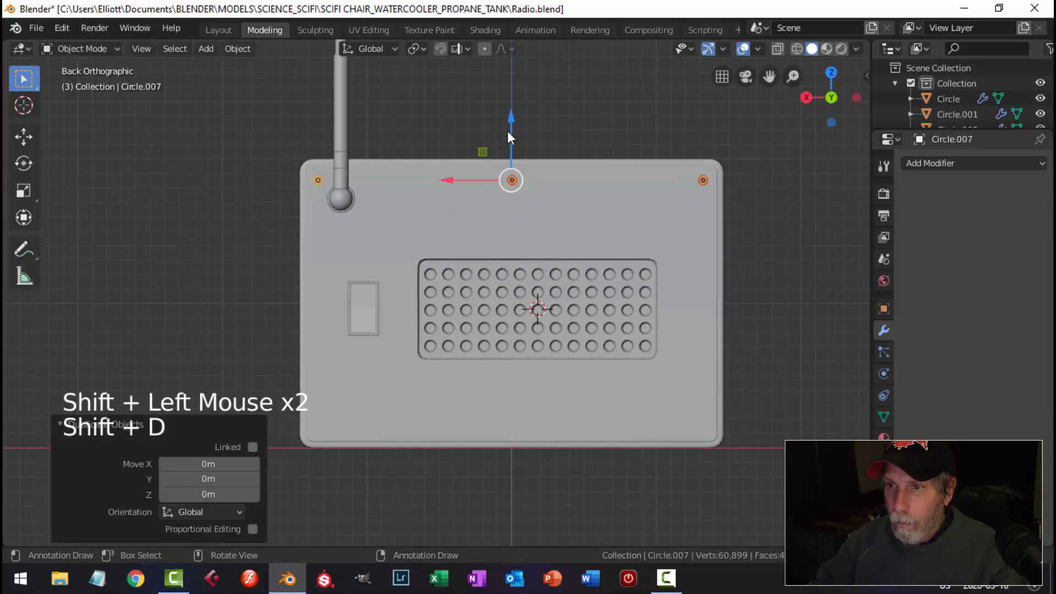
pyautogui.moveTo(507, 131); pyautogui.dragTo(528, 365)
pyautogui.hotkey('alt', 'a')
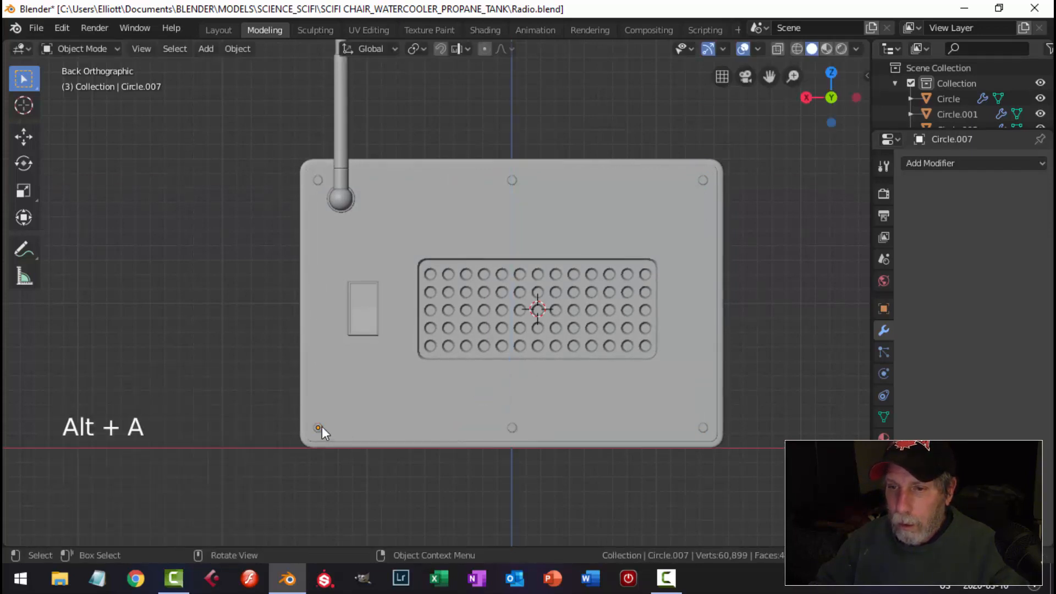
# Duplicate the lower corner disc on the antenna side and move the copy 0.85 m up in Z to mid-height
pyautogui.click(318, 427)
pyautogui.hotkey('shift', 'd')
pyautogui.rightClick(314, 372)
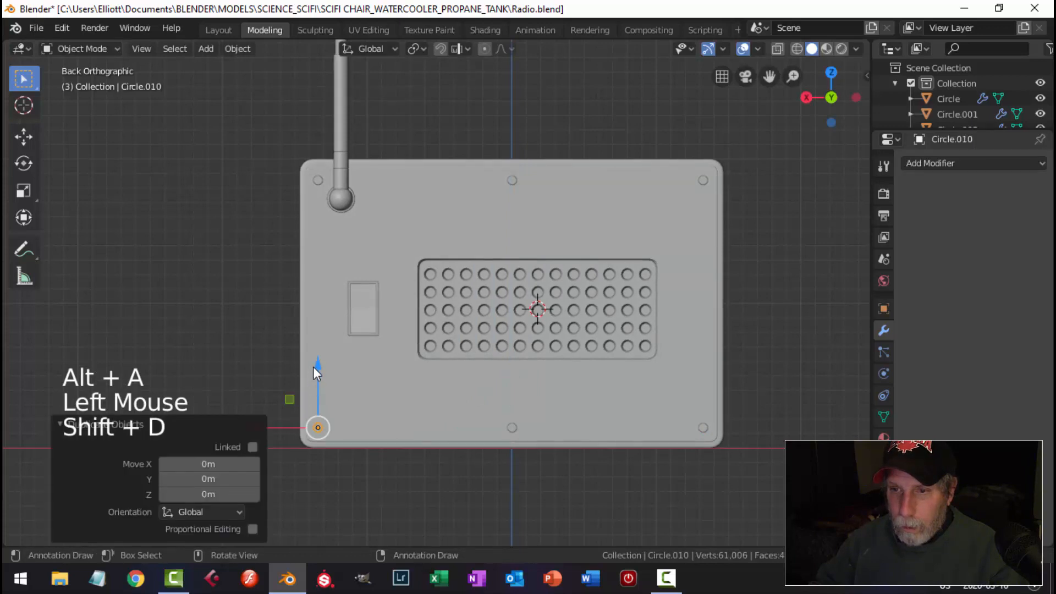
pyautogui.moveTo(313, 366); pyautogui.dragTo(315, 243)
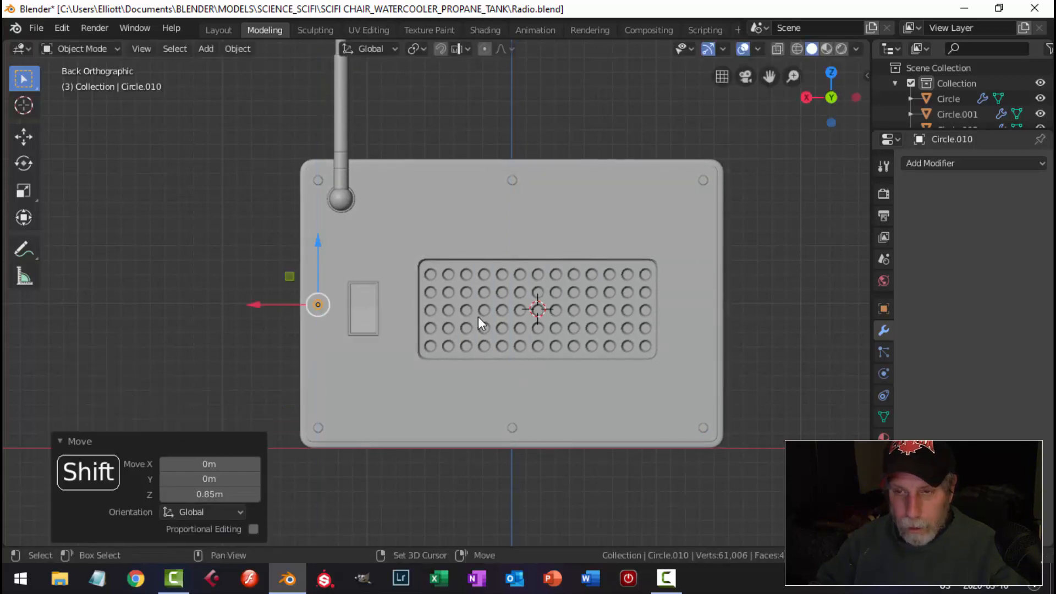
# Duplicate the mid-height disc and move the copy along X to the opposite side of the back plate
pyautogui.hotkey('shift', 'd')
pyautogui.rightClick(295, 337)
pyautogui.moveTo(258, 305); pyautogui.dragTo(574, 307)
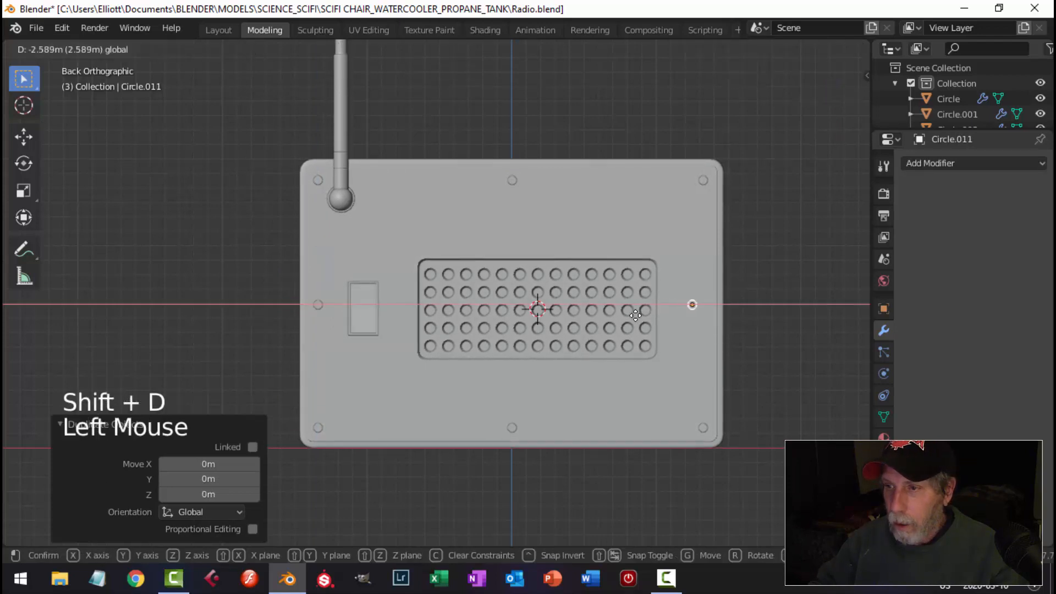
pyautogui.moveTo(645, 316); pyautogui.dragTo(681, 324)
pyautogui.hotkey('alt', 'a')
# Inspect the discs around the radio's back plate and save the file
pyautogui.scroll(-3, 471, 265)
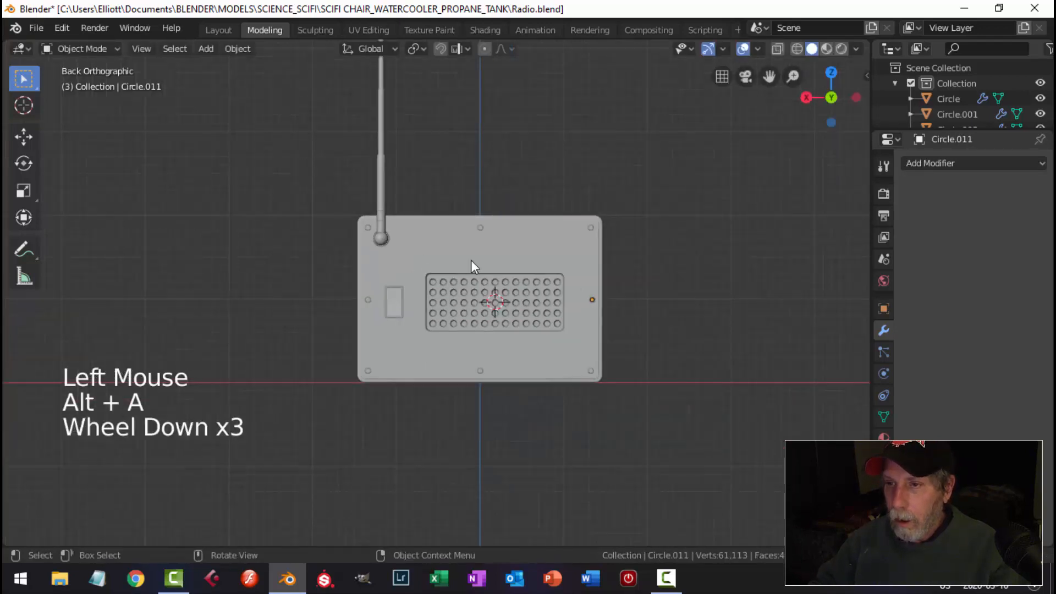
pyautogui.moveTo(471, 265); pyautogui.dragTo(602, 284, button='middle')
pyautogui.scroll(-3, 470, 295)
pyautogui.scroll(4, 601, 286)
pyautogui.scroll(-2, 600, 284)
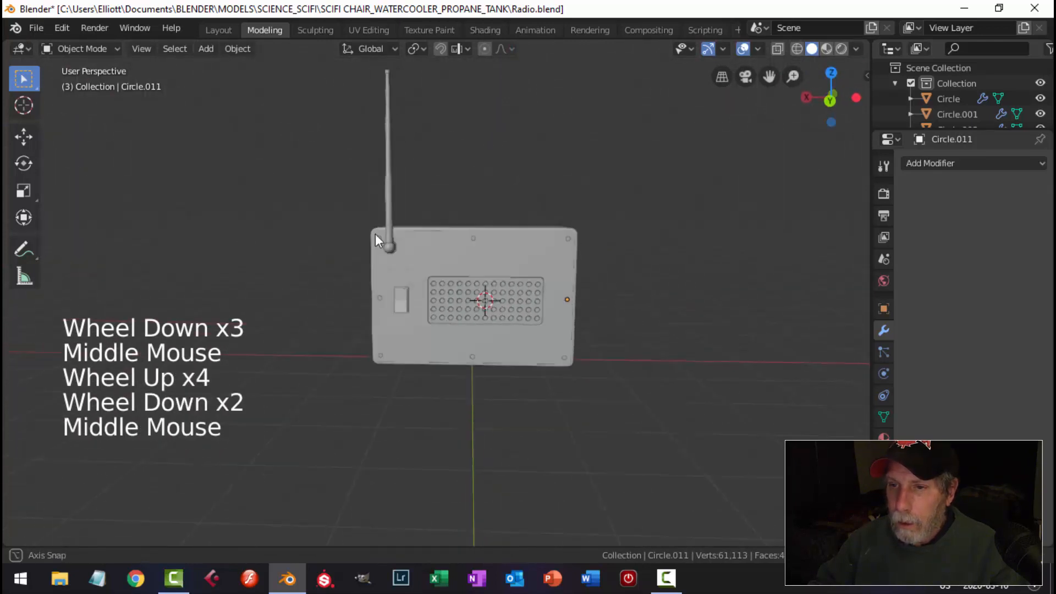
pyautogui.moveTo(376, 233); pyautogui.dragTo(379, 266, button='middle')
pyautogui.scroll(4, 420, 311)
pyautogui.scroll(-2, 408, 314)
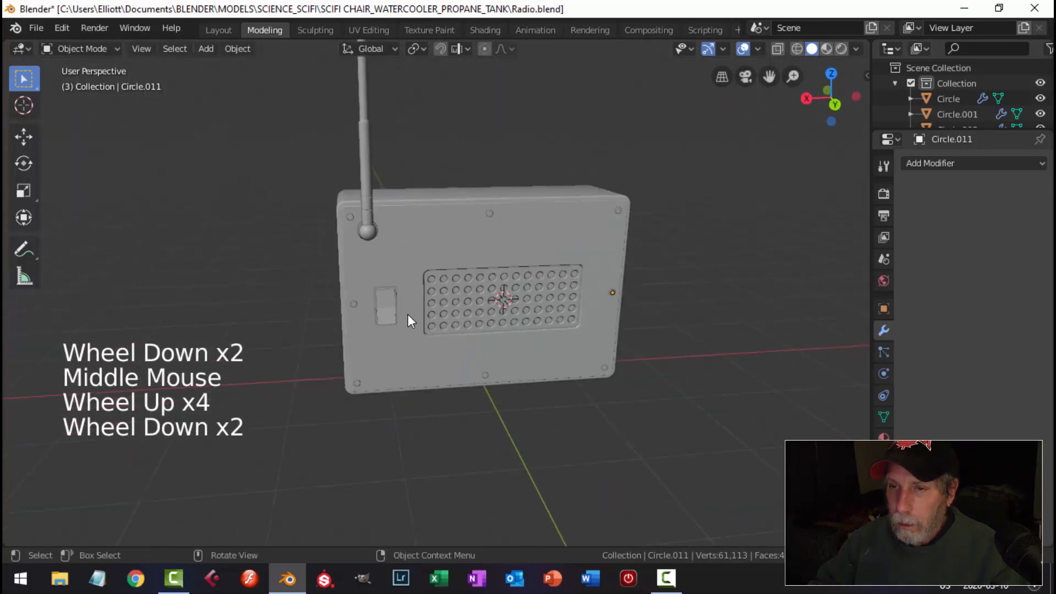
pyautogui.moveTo(407, 314); pyautogui.dragTo(484, 226, button='middle')
pyautogui.hotkey('ctrl', 's')
# Select the large top face of the radio body in Edit Mode with face selection
pyautogui.scroll(1, 372, 232)
pyautogui.scroll(-2, 505, 323)
pyautogui.scroll(2, 343, 232)
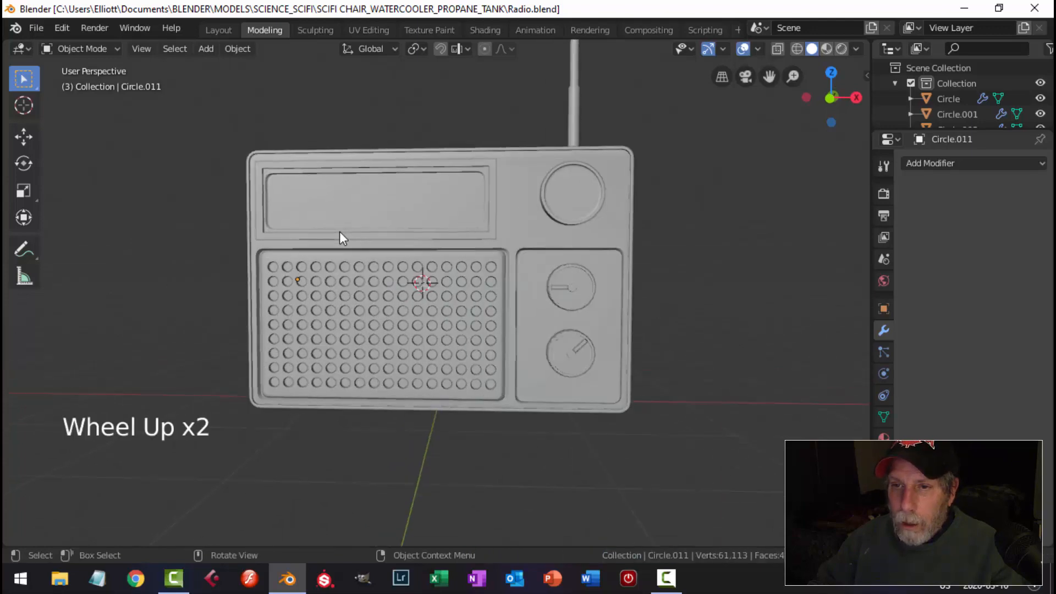
pyautogui.scroll(-1, 352, 209)
pyautogui.keyDown('shift'); pyautogui.moveTo(357, 213); pyautogui.dragTo(487, 312, button='middle'); pyautogui.keyUp('shift')
pyautogui.click(389, 271)
pyautogui.press('Tab')
pyautogui.press('3')
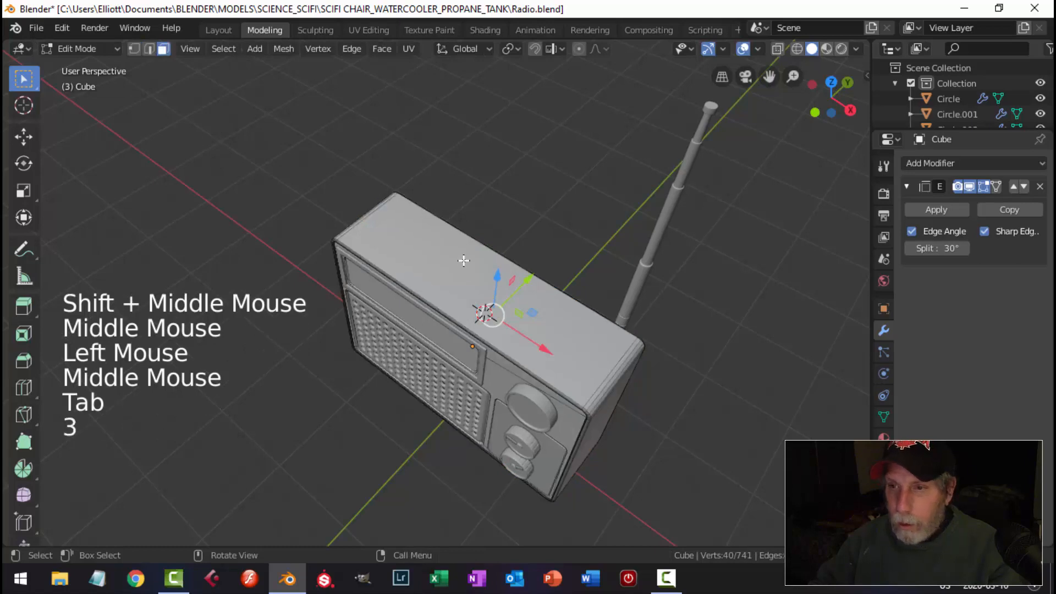
pyautogui.click(469, 270)
pyautogui.moveTo(468, 271); pyautogui.dragTo(545, 317, button='middle')
# Duplicate the radio body's top face in place and scale the copy to 0.528
pyautogui.hotkey('shift', 'd')
pyautogui.rightClick(691, 290)
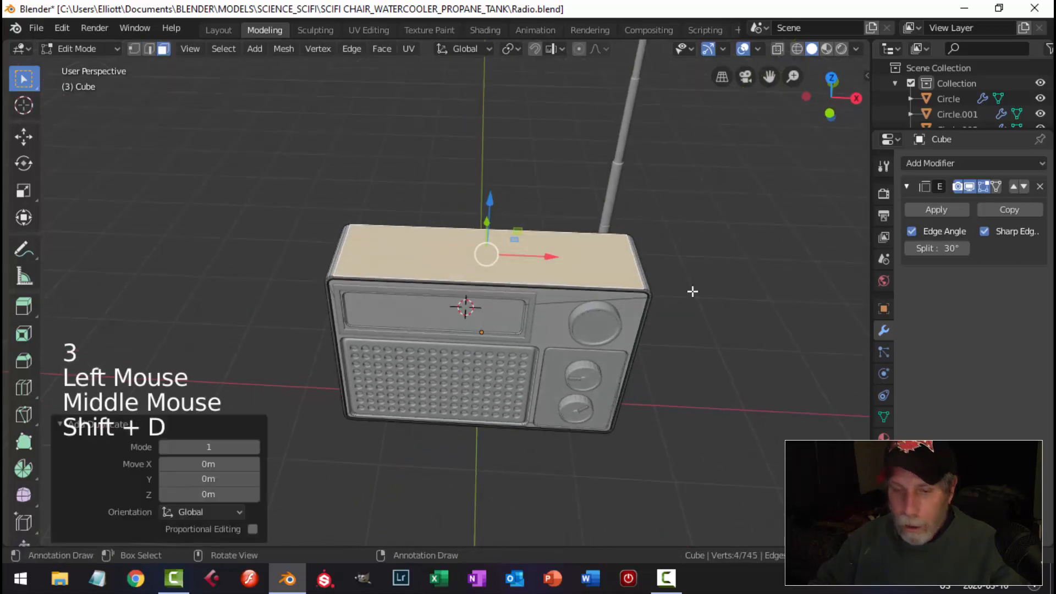
pyautogui.press('s')
pyautogui.click(592, 281)
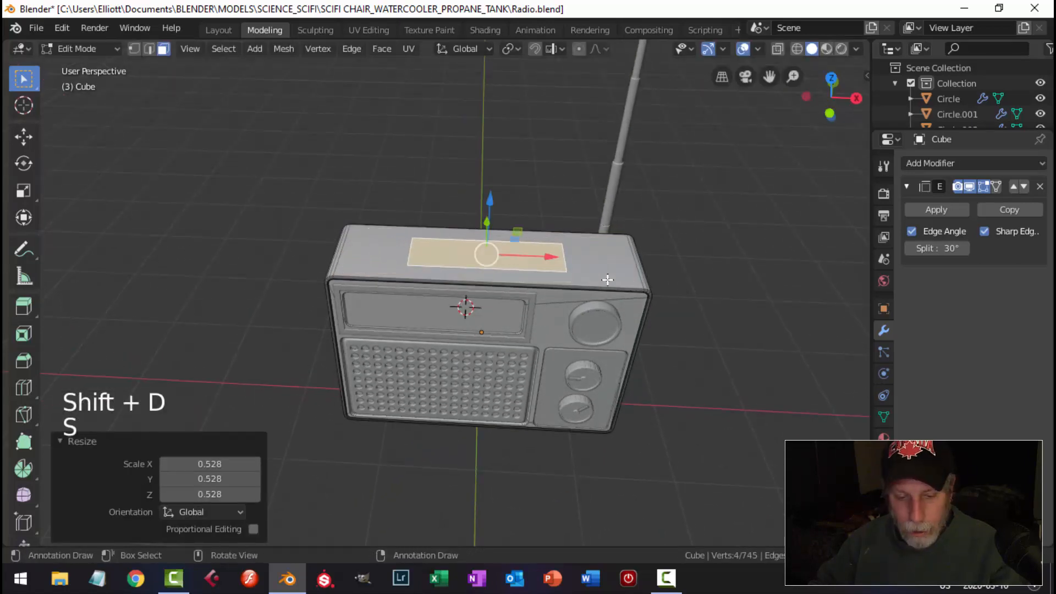
# Scale the copied top face to 0.369 along X and resize it along Y into a small rectangle
pyautogui.press('s')
pyautogui.press('x')
pyautogui.click(527, 274)
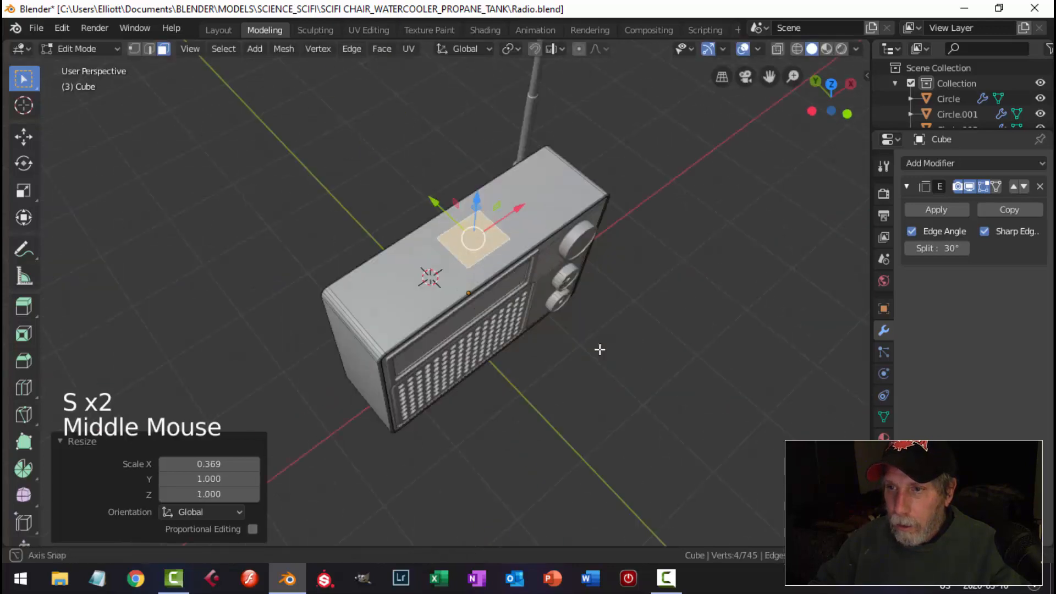
pyautogui.moveTo(599, 349); pyautogui.dragTo(483, 295, button='middle')
pyautogui.press('s')
pyautogui.press('y')
pyautogui.click(617, 347)
# Move the small face -0.983 m along X and separate it from the body into its own object
pyautogui.moveTo(534, 233); pyautogui.dragTo(444, 250)
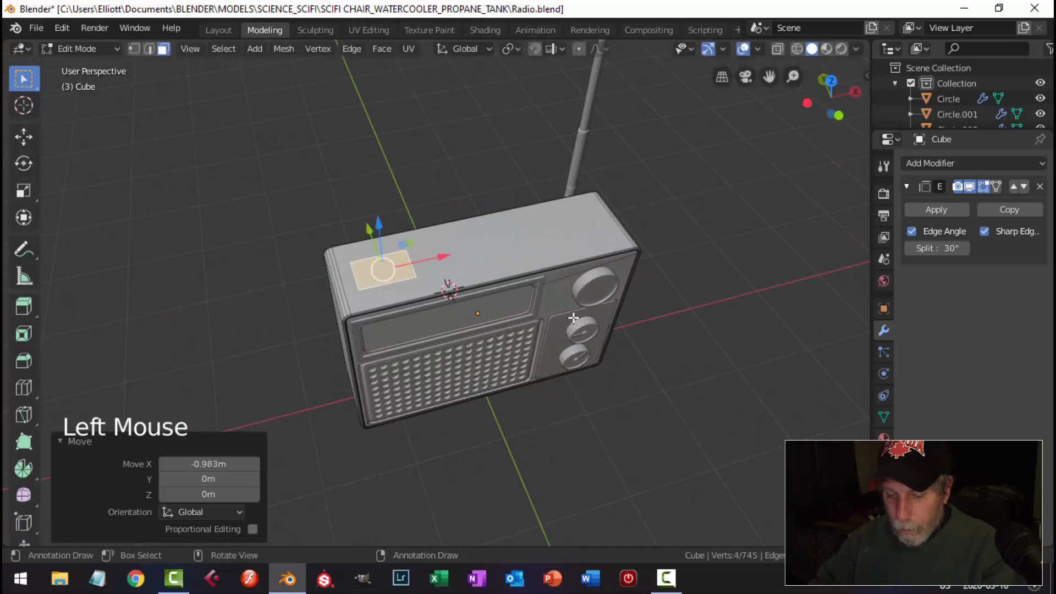
pyautogui.press('p')
pyautogui.click(573, 317)
pyautogui.press('Tab')
pyautogui.click(391, 272)
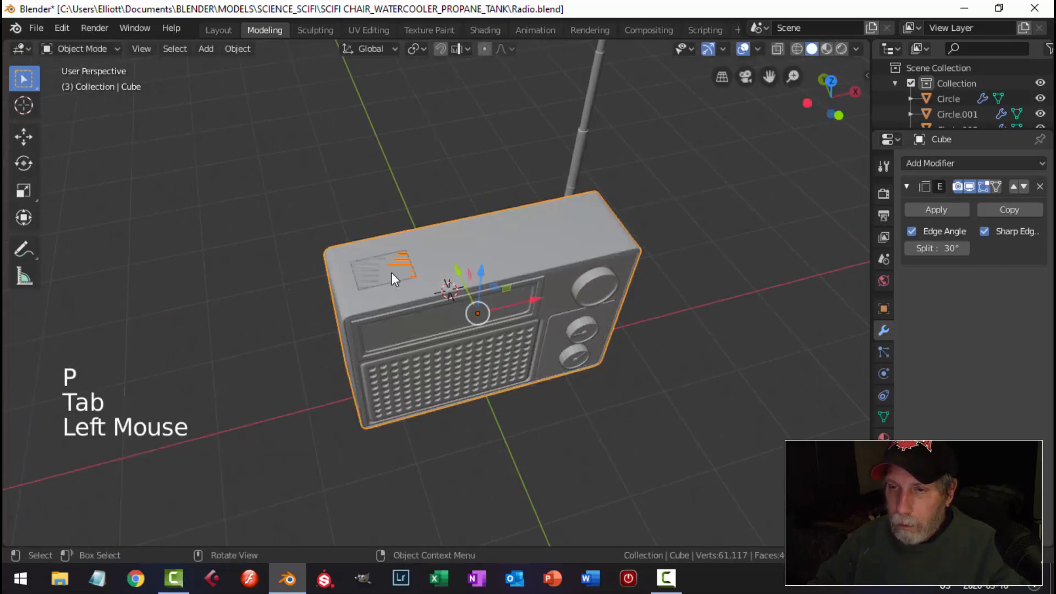
# Raise the separated rectangle along Z above the radio body, hiding the body while doing so and unhiding it again
pyautogui.click(500, 247)
pyautogui.press('h')
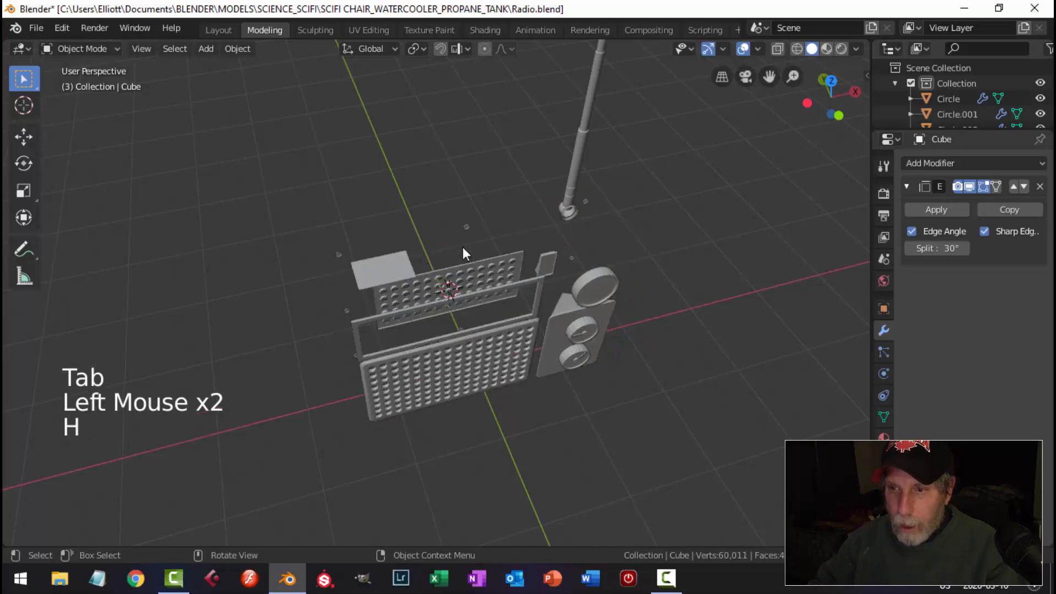
pyautogui.click(405, 256)
pyautogui.moveTo(405, 255); pyautogui.dragTo(473, 290, button='middle')
pyautogui.moveTo(473, 289); pyautogui.dragTo(550, 279)
pyautogui.hotkey('alt', 'h')
pyautogui.hotkey('alt', 'a')
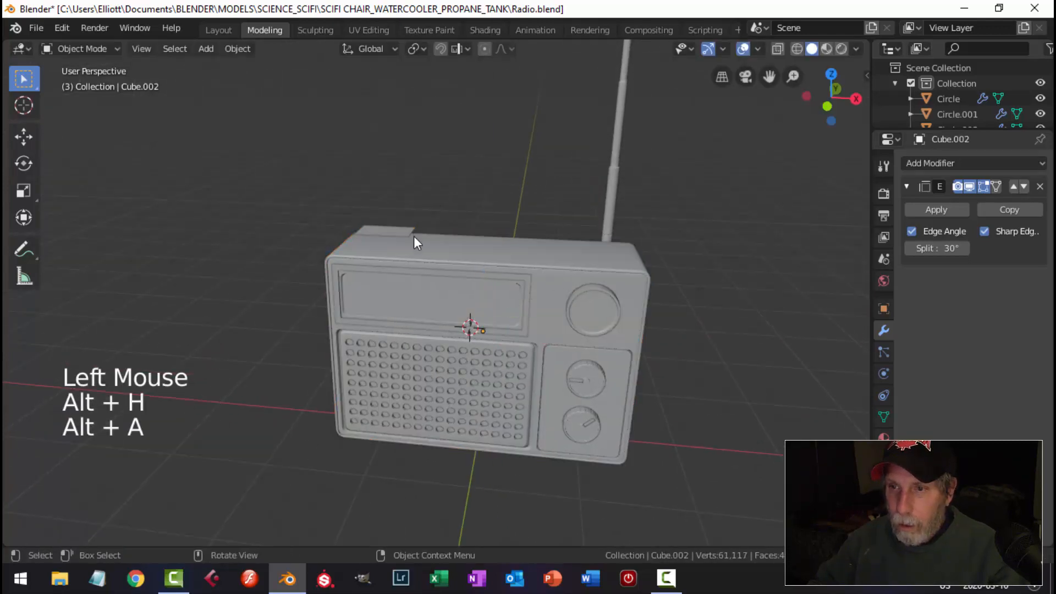
# Set the rectangle's origin to its geometry and lower it along Z toward the top of the radio body
pyautogui.click(412, 233)
pyautogui.click(237, 48)
pyautogui.moveTo(261, 77)
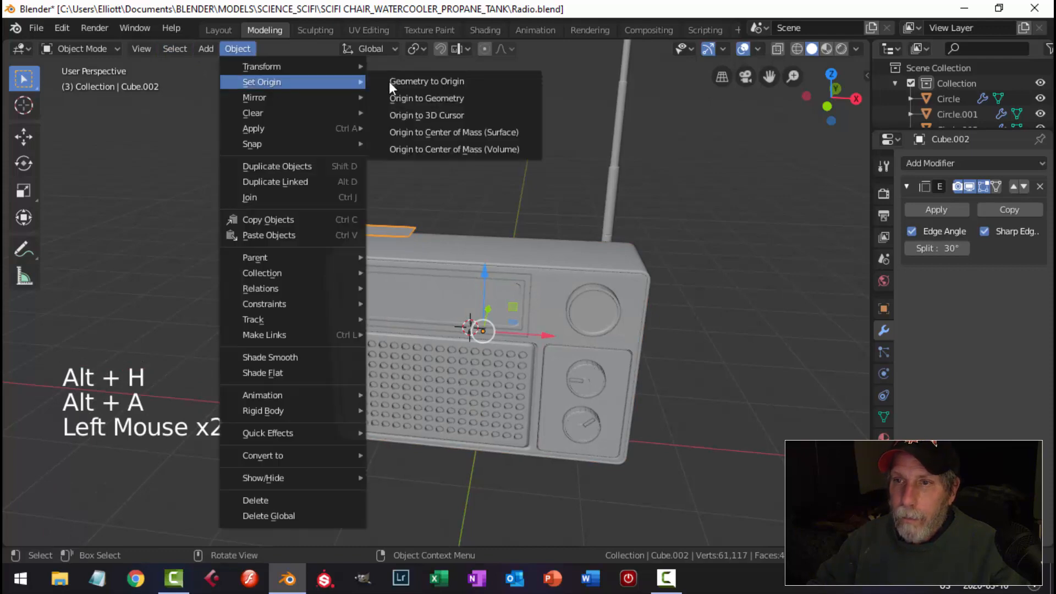
pyautogui.click(447, 97)
pyautogui.moveTo(447, 97); pyautogui.dragTo(481, 154, button='middle')
pyautogui.moveTo(395, 163); pyautogui.dragTo(401, 185)
pyautogui.scroll(6, 415, 205)
pyautogui.keyDown('shift'); pyautogui.moveTo(413, 209); pyautogui.dragTo(360, 147, button='middle'); pyautogui.keyUp('shift')
pyautogui.moveTo(360, 147); pyautogui.dragTo(360, 143)
# Extrude the rectangle downward into the body, shift the new bottom face -0.0421 m along Z and delete it
pyautogui.press('Tab')
pyautogui.press('a')
pyautogui.moveTo(437, 152); pyautogui.dragTo(422, 205, button='middle')
pyautogui.press('e')
pyautogui.click(431, 193)
pyautogui.moveTo(412, 105); pyautogui.dragTo(415, 116)
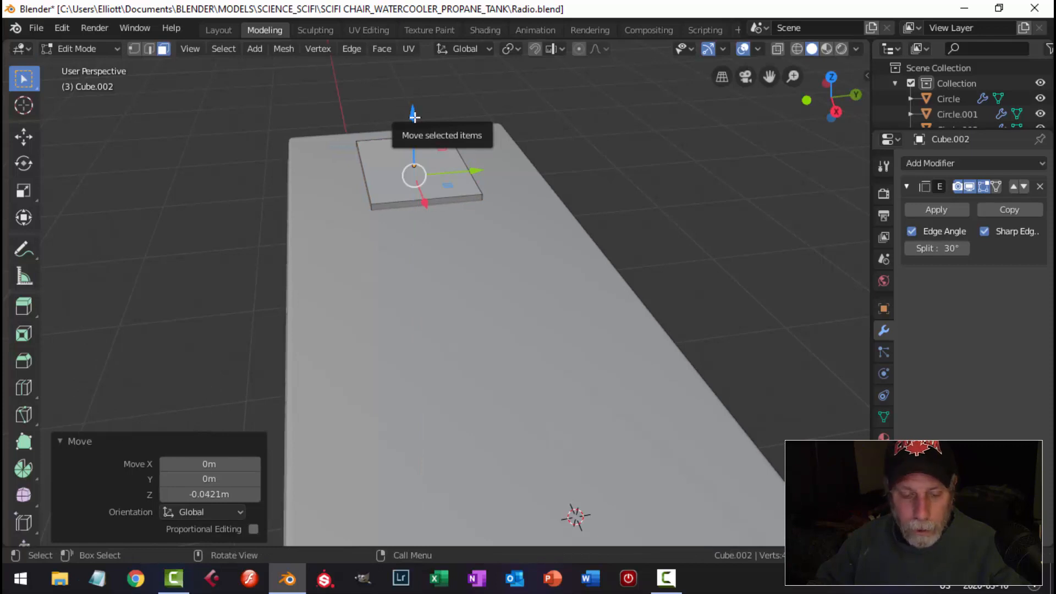
pyautogui.press('x')
pyautogui.click(415, 118)
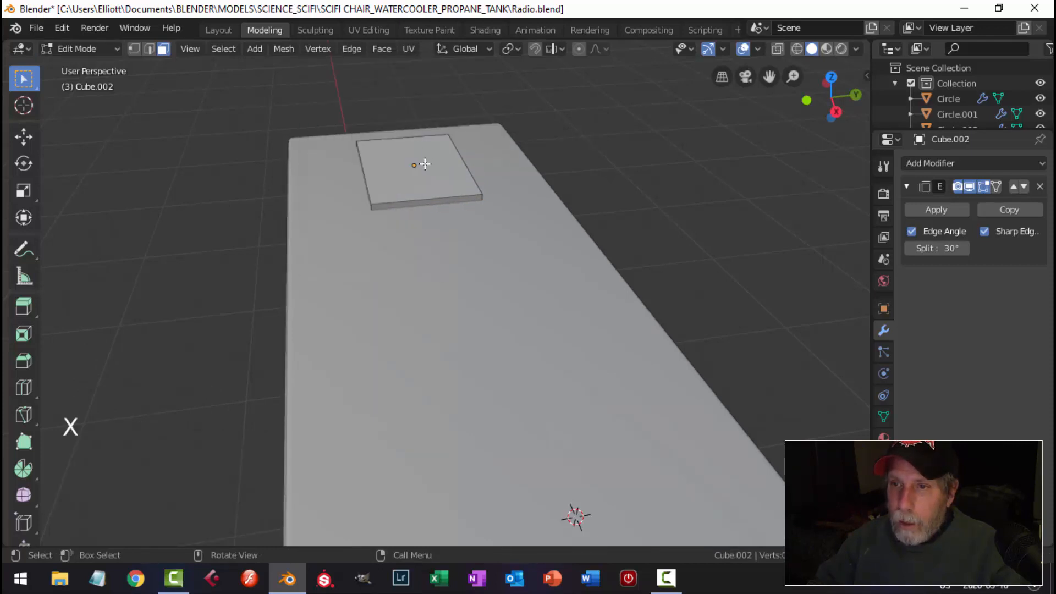
# Move the block's top face 0.0204 m along Z and fine-tune its height just above the body
pyautogui.moveTo(411, 129)
pyautogui.mouseDown()
pyautogui.moveTo(415, 106)
pyautogui.moveTo(413, 131)
pyautogui.mouseUp()
pyautogui.moveTo(413, 130); pyautogui.dragTo(544, 168, button='middle')
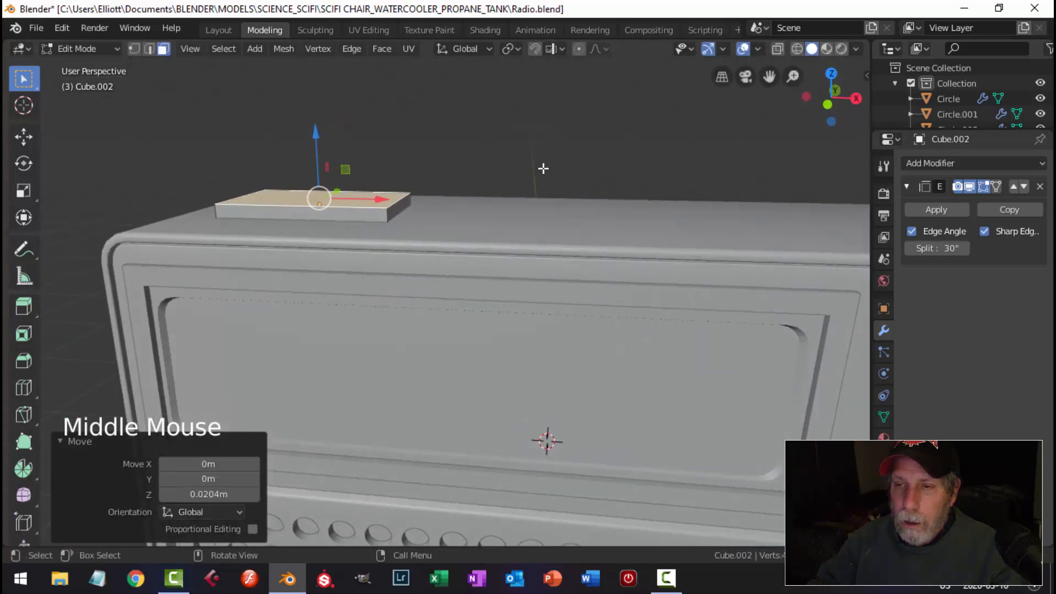
pyautogui.moveTo(327, 142); pyautogui.dragTo(319, 141)
pyautogui.hotkey('alt', 'a')
# Raise the block's inner top edge 0.051 m along Z to turn the block into a wedge
pyautogui.press('2')
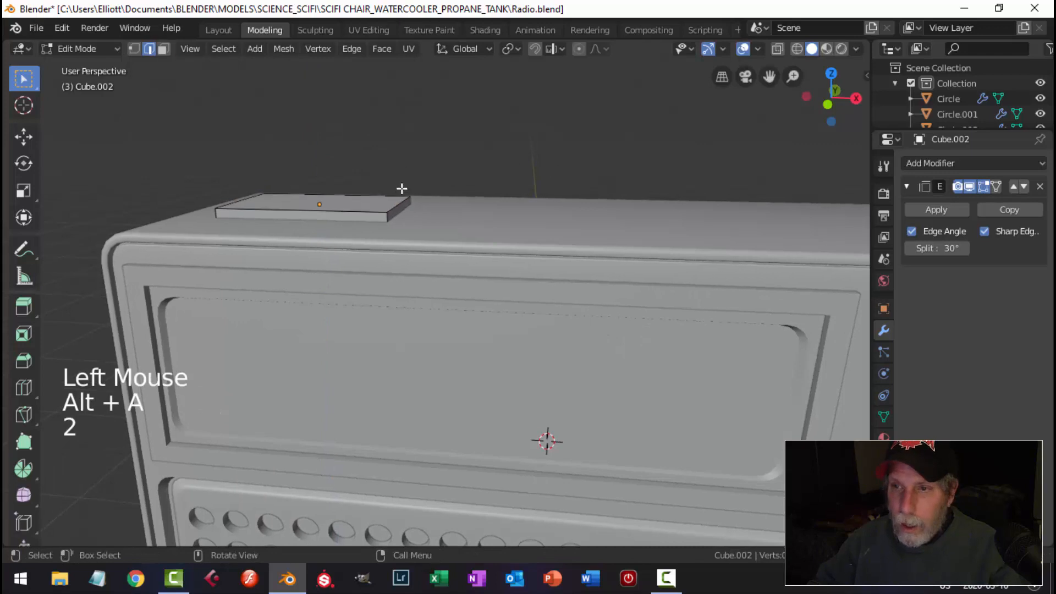
pyautogui.click(403, 199)
pyautogui.moveTo(403, 200); pyautogui.dragTo(408, 184, button='middle')
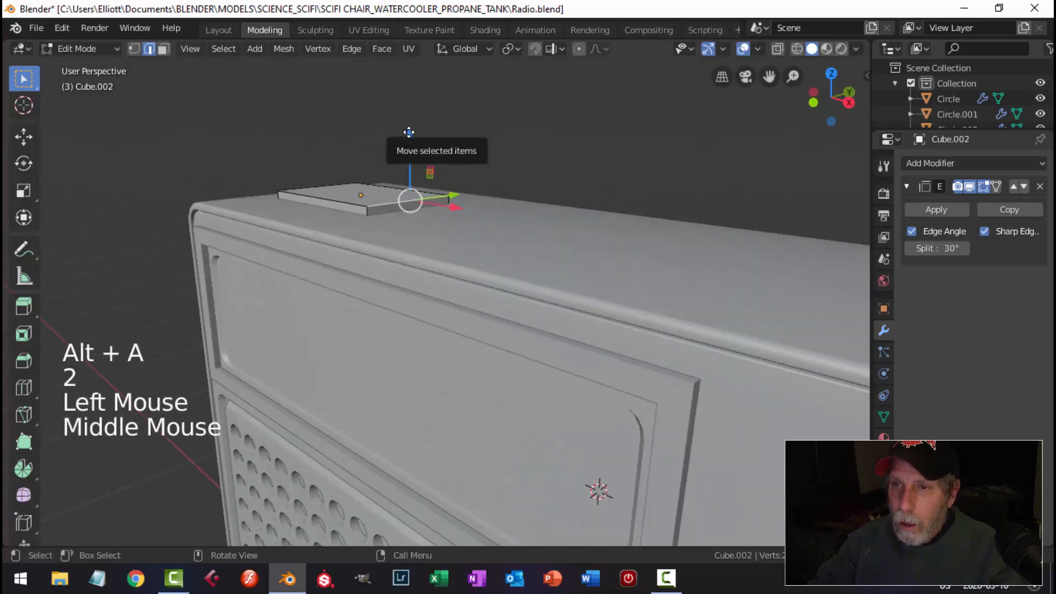
pyautogui.moveTo(408, 133); pyautogui.dragTo(407, 117)
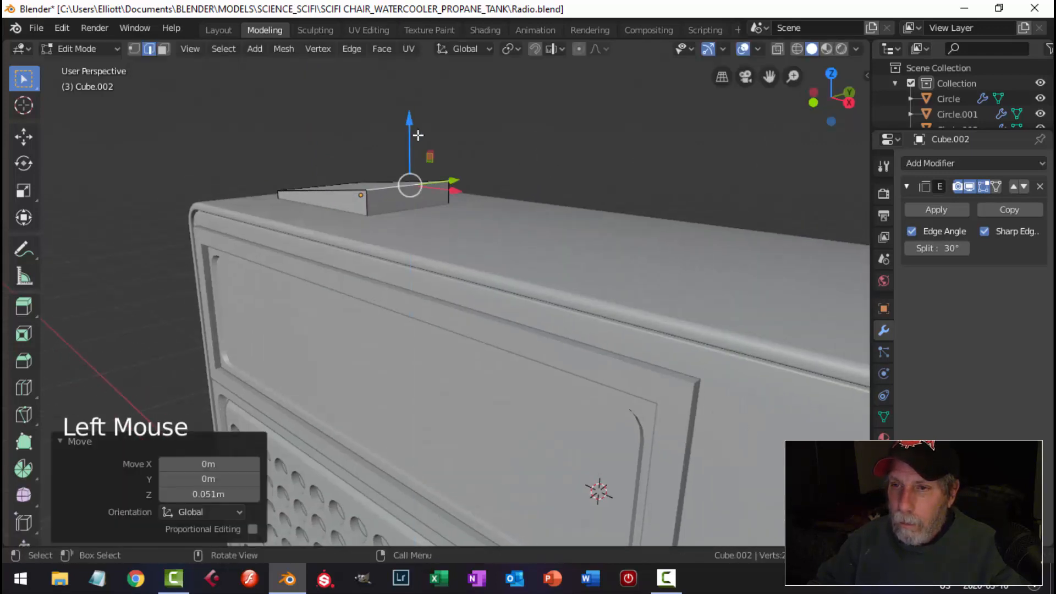
pyautogui.hotkey('alt', 'a')
pyautogui.press('Tab')
pyautogui.scroll(-3, 465, 175)
pyautogui.moveTo(465, 175); pyautogui.dragTo(523, 218, button='middle')
pyautogui.scroll(-2, 523, 215)
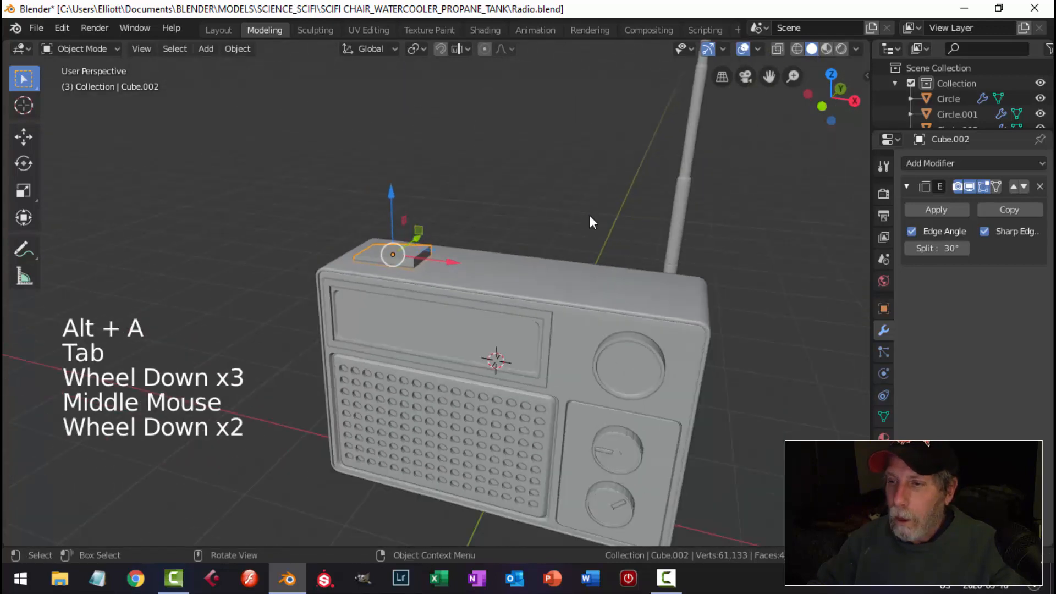
# Replace the wedge's Edge Split modifier with a Bevel modifier of 0.01 m width and 2 segments
pyautogui.click(1041, 187)
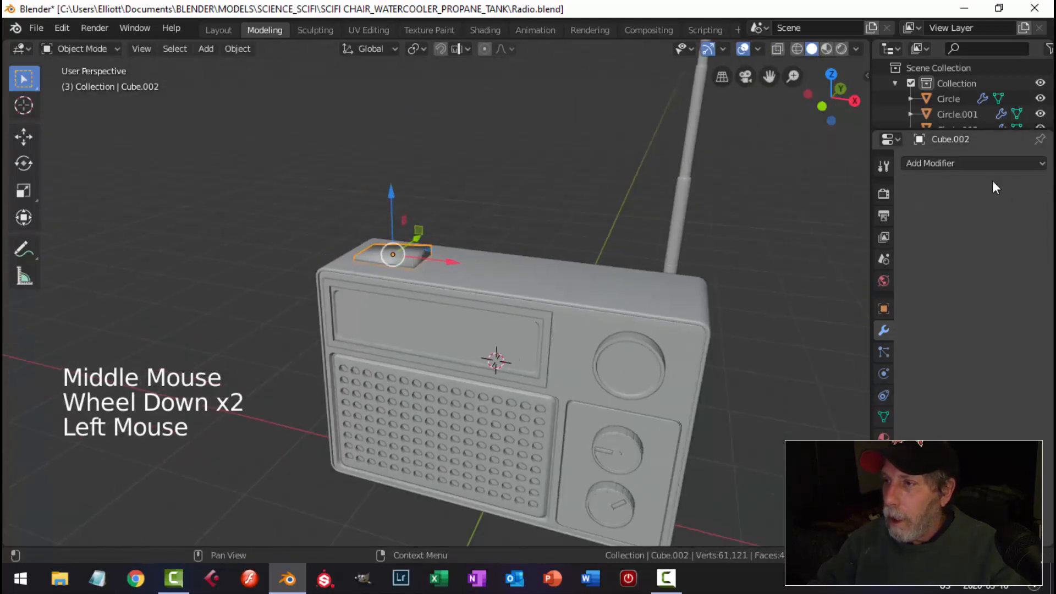
pyautogui.click(959, 165)
pyautogui.click(733, 215)
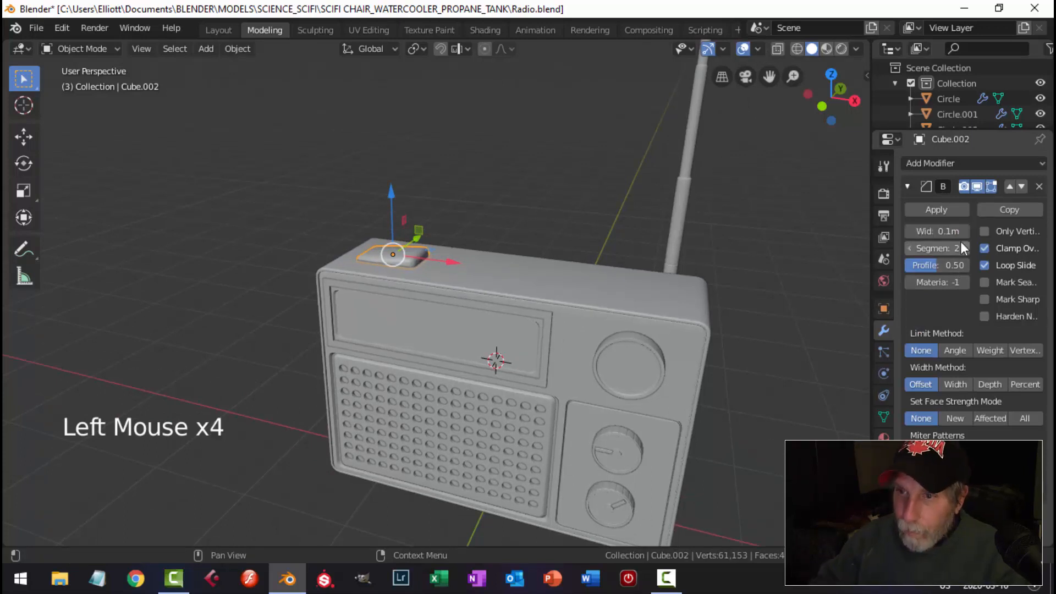
pyautogui.click(463, 326)
pyautogui.scroll(3, 457, 297)
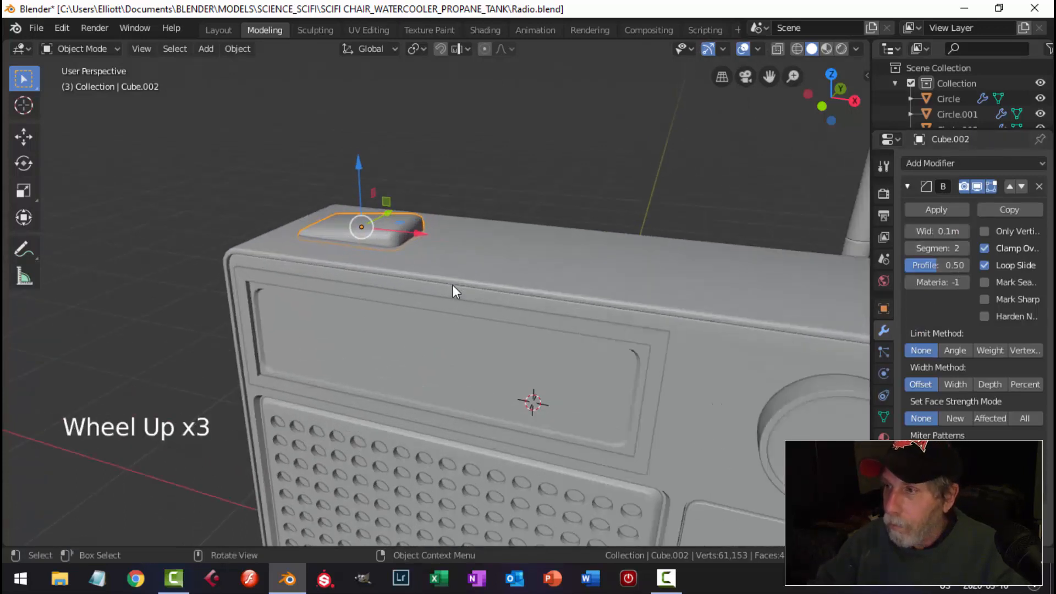
pyautogui.click(934, 231)
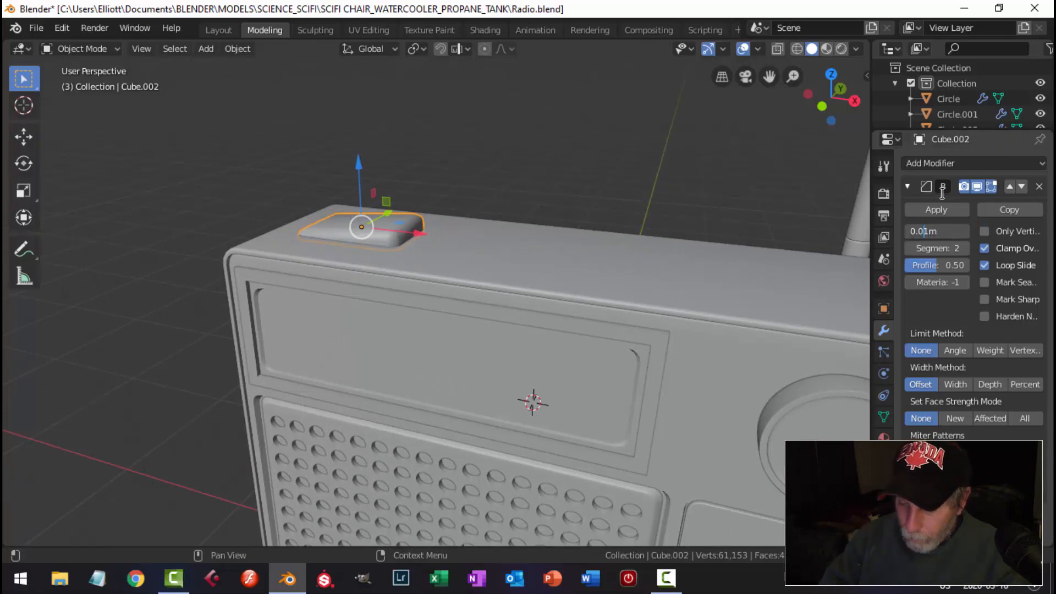
pyautogui.hotkey('alt', 'a')
pyautogui.scroll(-2, 475, 269)
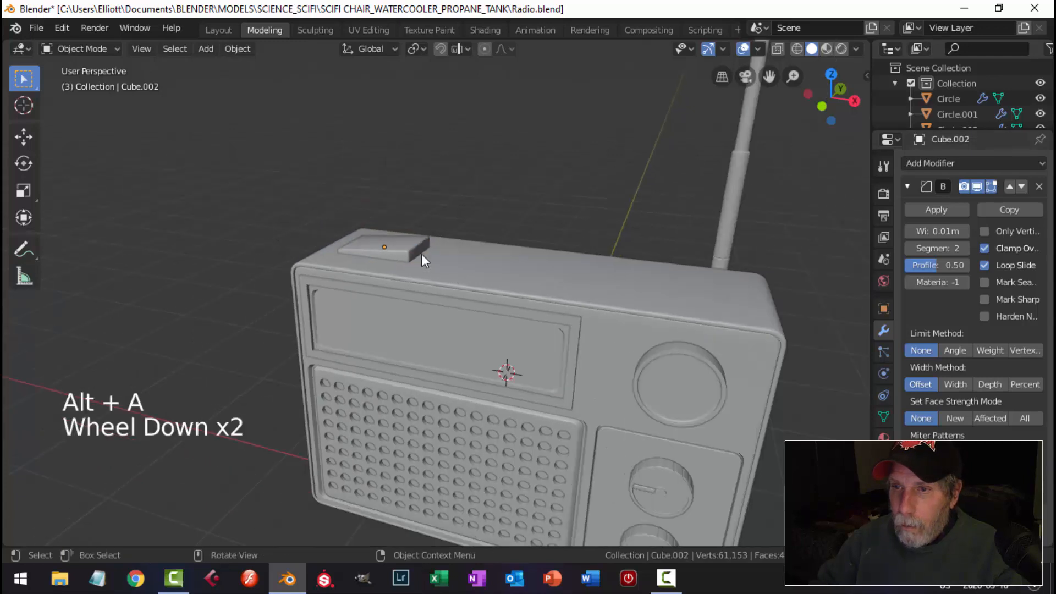
# Recalculate the normals of the wedge's entire mesh in Edit Mode
pyautogui.click(421, 253)
pyautogui.press('Tab')
pyautogui.press('a')
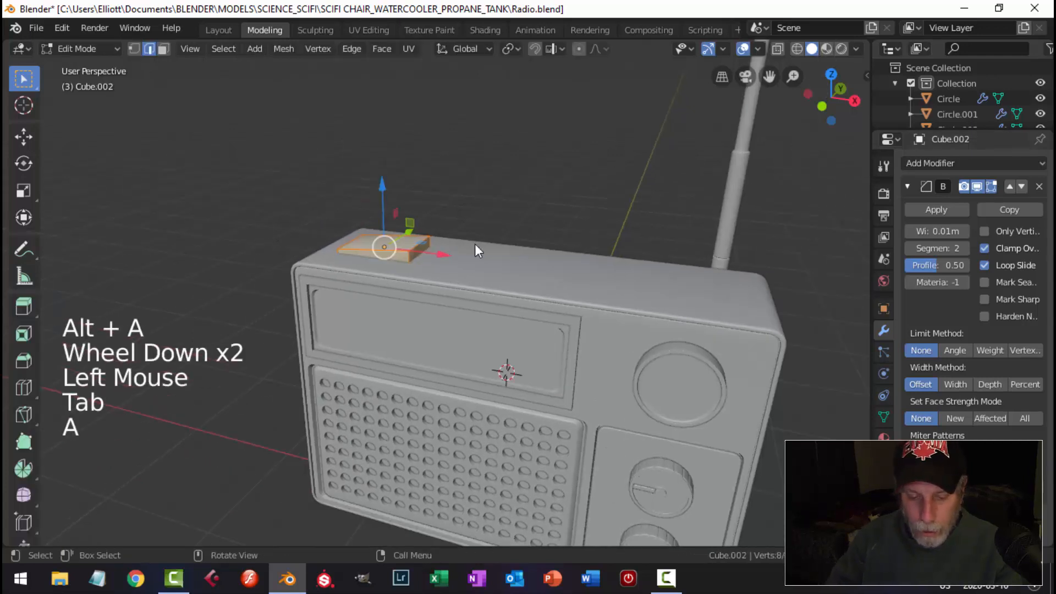
pyautogui.hotkey('alt', 'n')
pyautogui.click(475, 243)
pyautogui.hotkey('alt', 'a')
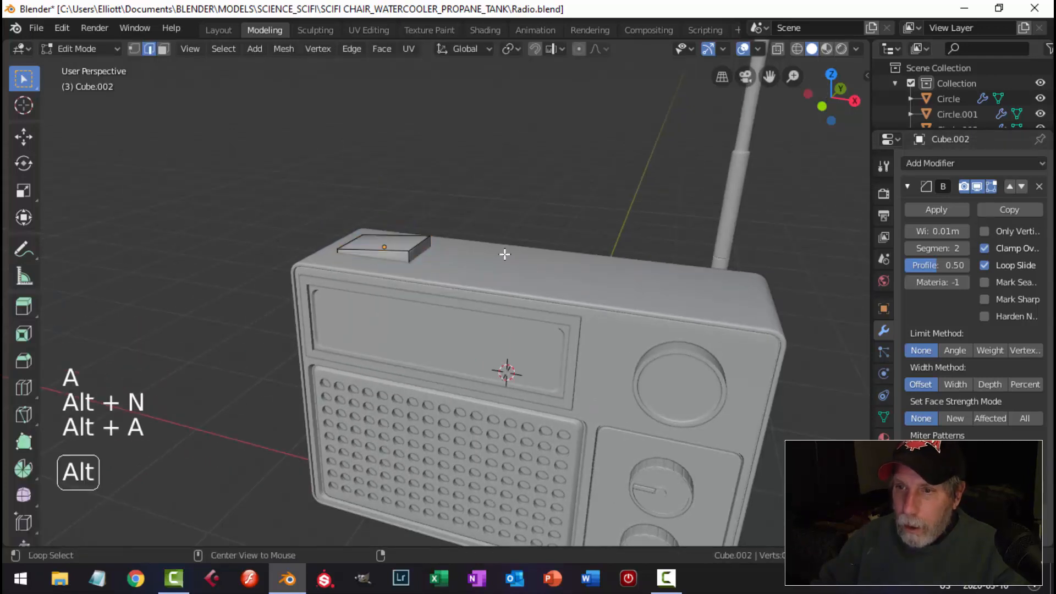
pyautogui.press('Tab')
pyautogui.hotkey('alt', 'a')
# Set the wedge's shading to Shade Flat
pyautogui.moveTo(506, 256); pyautogui.dragTo(423, 230, button='middle')
pyautogui.click(423, 230)
pyautogui.rightClick(424, 230)
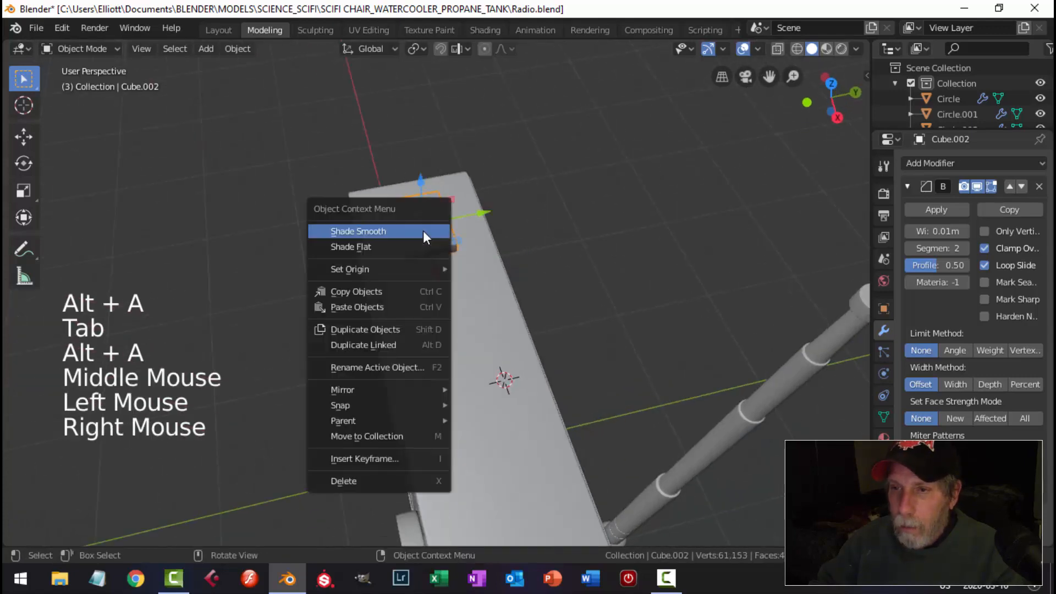
pyautogui.click(402, 245)
pyautogui.hotkey('alt', 'a')
pyautogui.moveTo(514, 347)
pyautogui.mouseDown(button='middle')
pyautogui.moveTo(540, 270)
pyautogui.moveTo(478, 255)
pyautogui.moveTo(549, 328)
pyautogui.moveTo(544, 355)
pyautogui.moveTo(654, 360)
pyautogui.moveTo(447, 293)
pyautogui.moveTo(532, 339)
pyautogui.mouseUp(button='middle')
pyautogui.scroll(-2, 523, 280)
pyautogui.scroll(1, 550, 328)
# Duplicate the wedge and move the copy 1.92 m along X to the opposite end of the radio's top
pyautogui.click(440, 294)
pyautogui.press('KP_7')
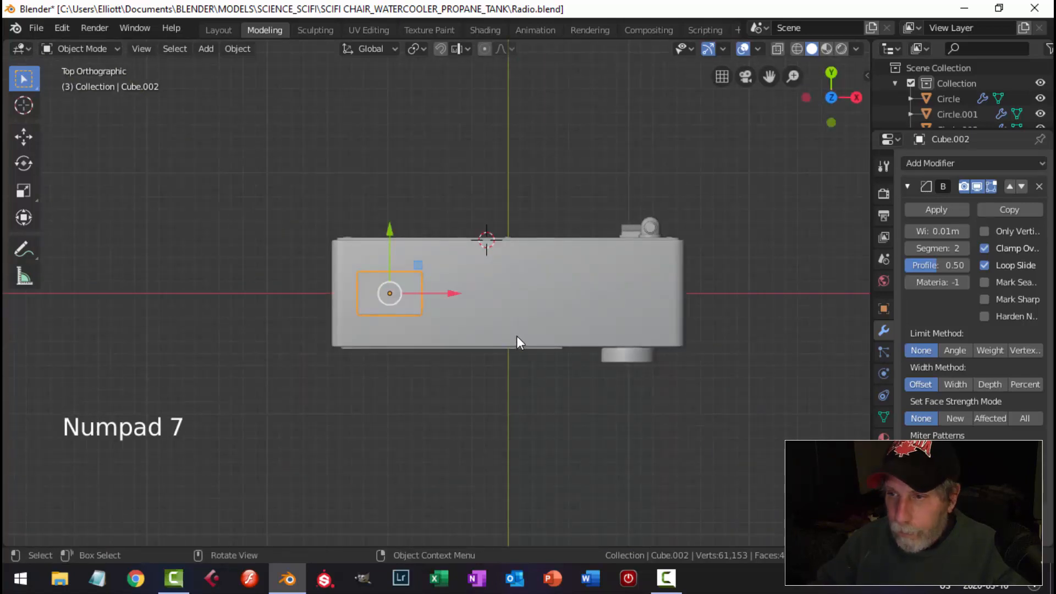
pyautogui.scroll(1, 519, 337)
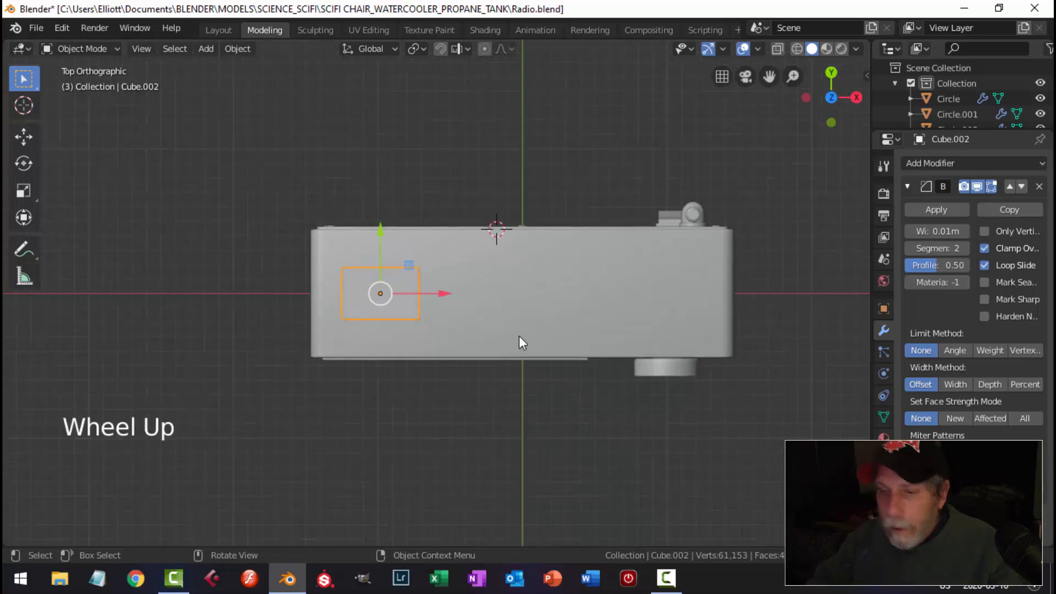
pyautogui.hotkey('shift', 'd')
pyautogui.rightClick(520, 337)
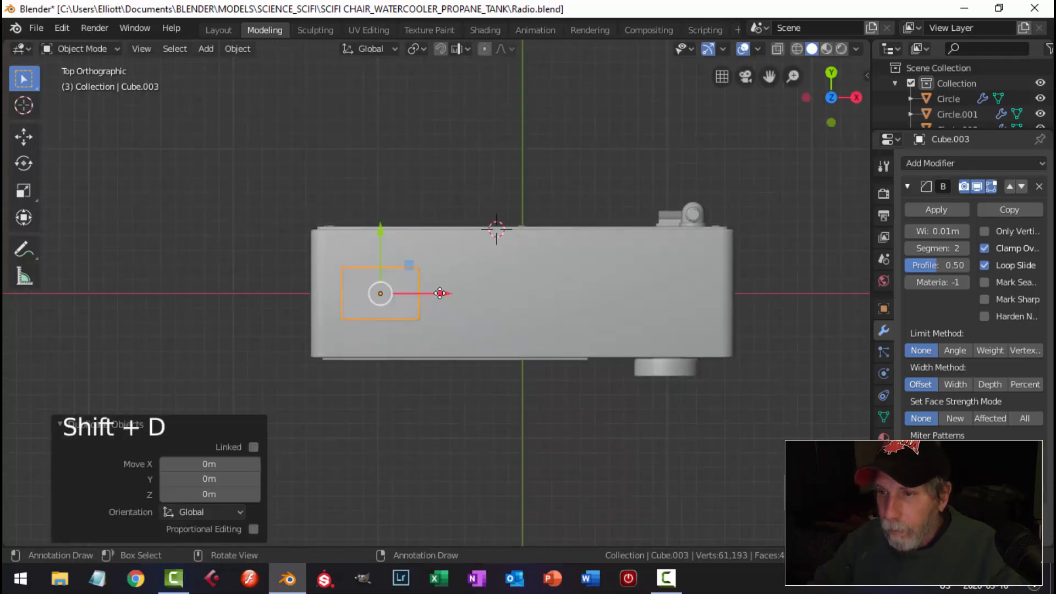
pyautogui.moveTo(440, 293); pyautogui.dragTo(721, 293)
# Rotate the wedge copy 180° about Z so that it mirrors the original wedge
pyautogui.write('r')
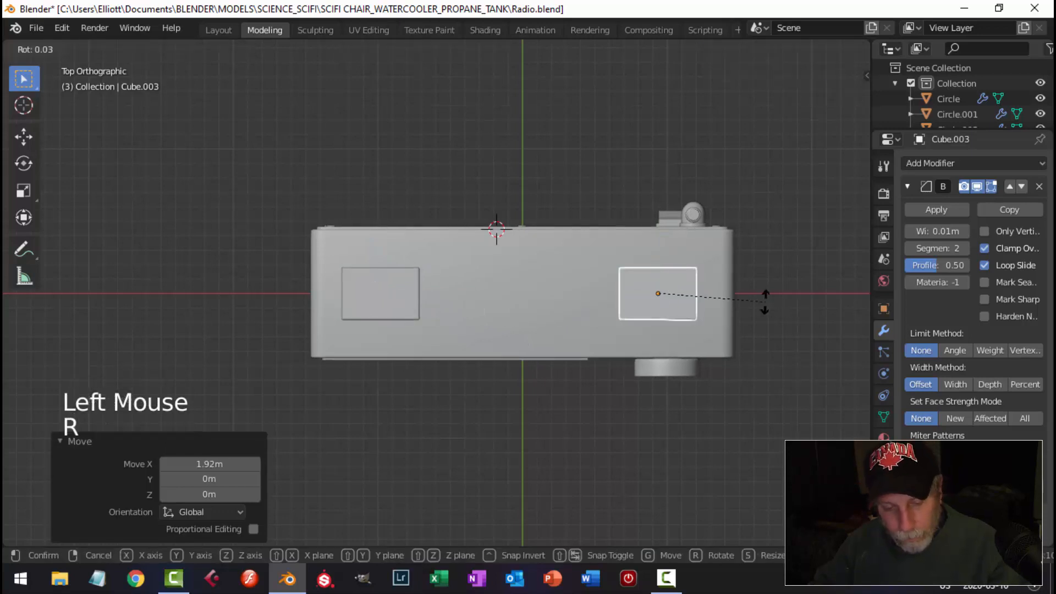
pyautogui.write('180')
pyautogui.press('Return')
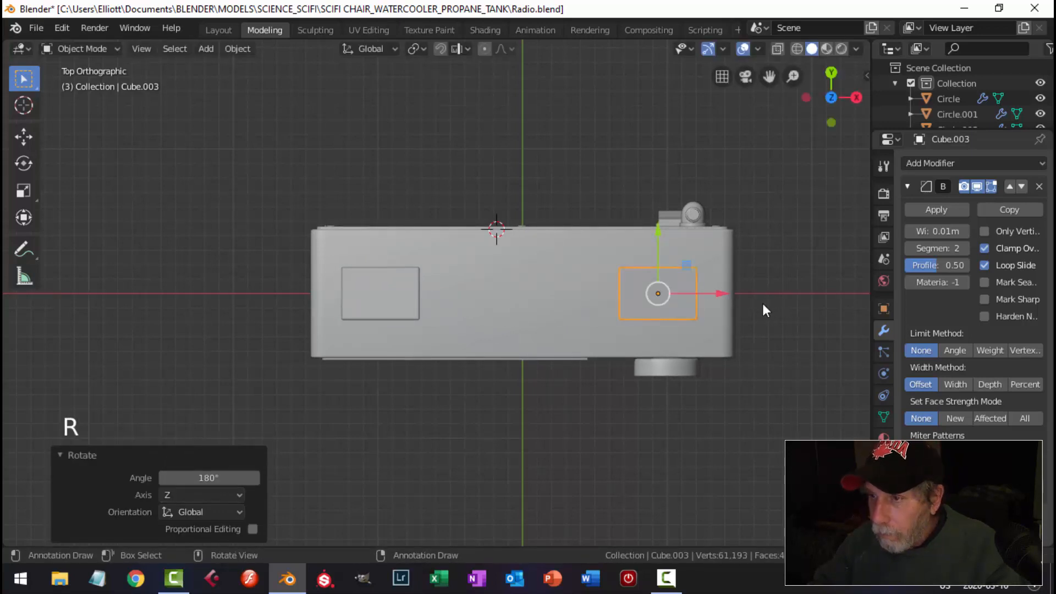
pyautogui.hotkey('alt', 'a')
# Snap the 3D cursor to the midpoint between the two wedges by selecting both of them
pyautogui.scroll(-3, 715, 376)
pyautogui.moveTo(715, 375); pyautogui.dragTo(608, 301, button='middle')
pyautogui.scroll(2, 645, 316)
pyautogui.click(608, 302)
pyautogui.keyDown('shift'); pyautogui.click(413, 259); pyautogui.keyUp('shift')
pyautogui.scroll(-2, 450, 312)
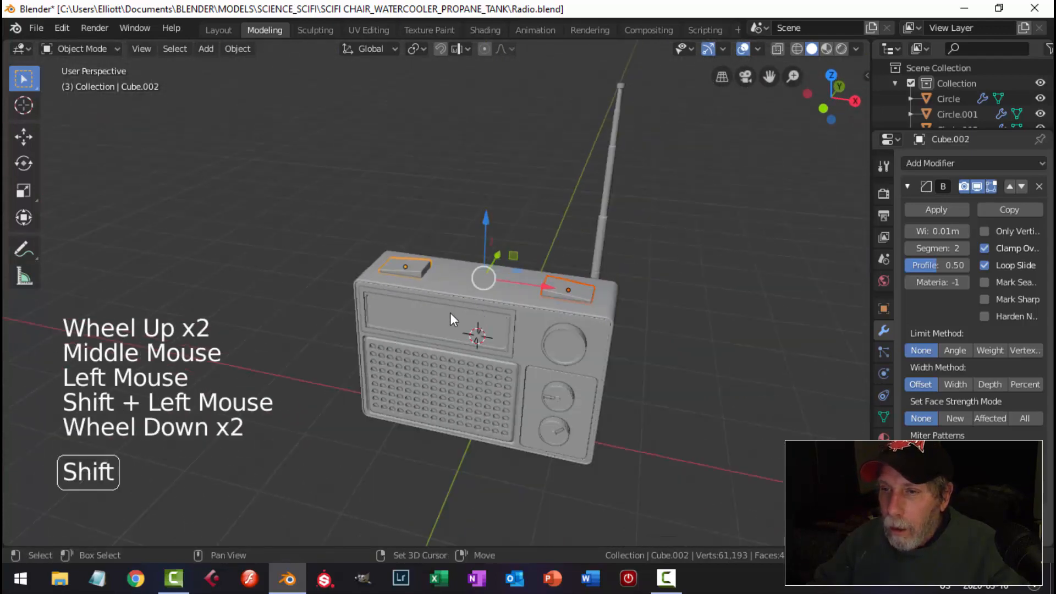
pyautogui.keyDown('shift'); pyautogui.moveTo(450, 312); pyautogui.dragTo(429, 319, button='middle'); pyautogui.keyUp('shift')
pyautogui.moveTo(429, 319); pyautogui.dragTo(404, 325, button='middle')
pyautogui.hotkey('shift', 's')
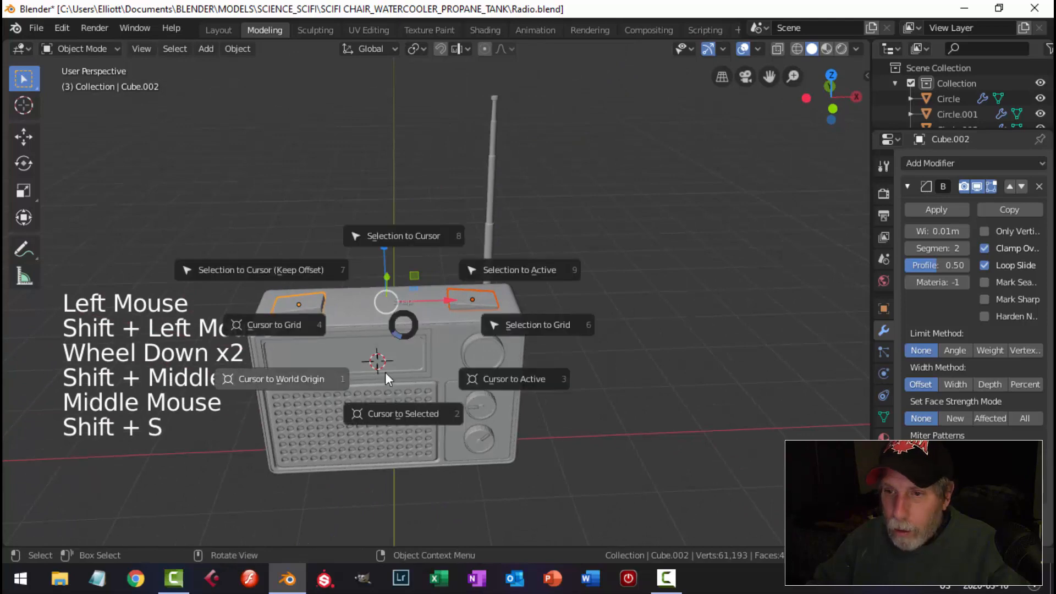
pyautogui.click(405, 419)
pyautogui.hotkey('alt', 'a')
pyautogui.moveTo(476, 393)
pyautogui.mouseDown(button='middle')
pyautogui.moveTo(488, 378)
pyautogui.moveTo(456, 389)
pyautogui.mouseUp(button='middle')
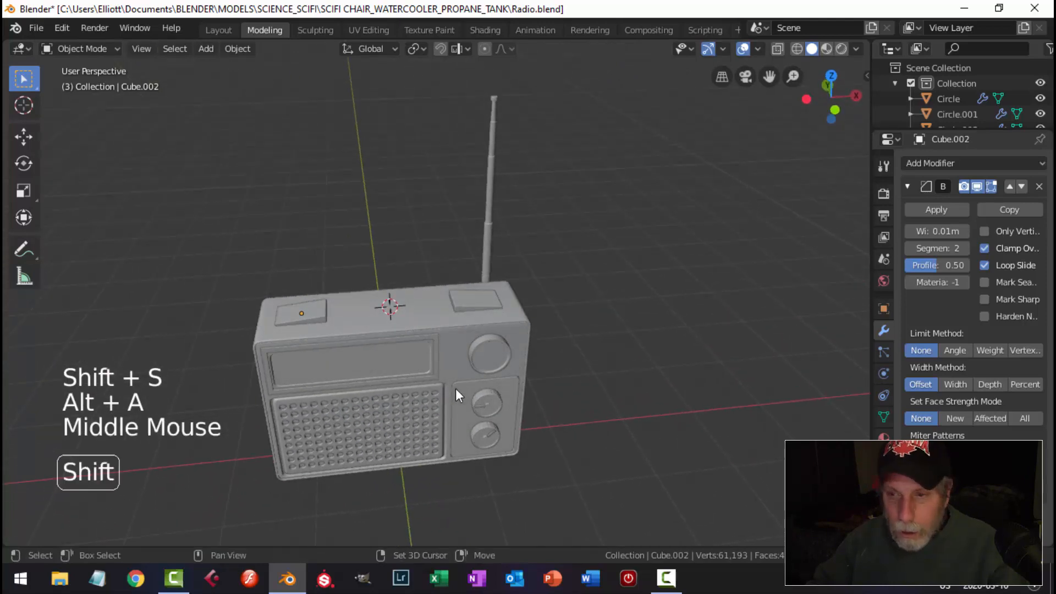
# Add a plane at the 3D cursor and merge its vertices at center into a single vertex
pyautogui.hotkey('shift', 'a')
pyautogui.moveTo(404, 263)
pyautogui.click(506, 256)
pyautogui.moveTo(506, 257); pyautogui.dragTo(467, 346, button='middle')
pyautogui.press('Tab')
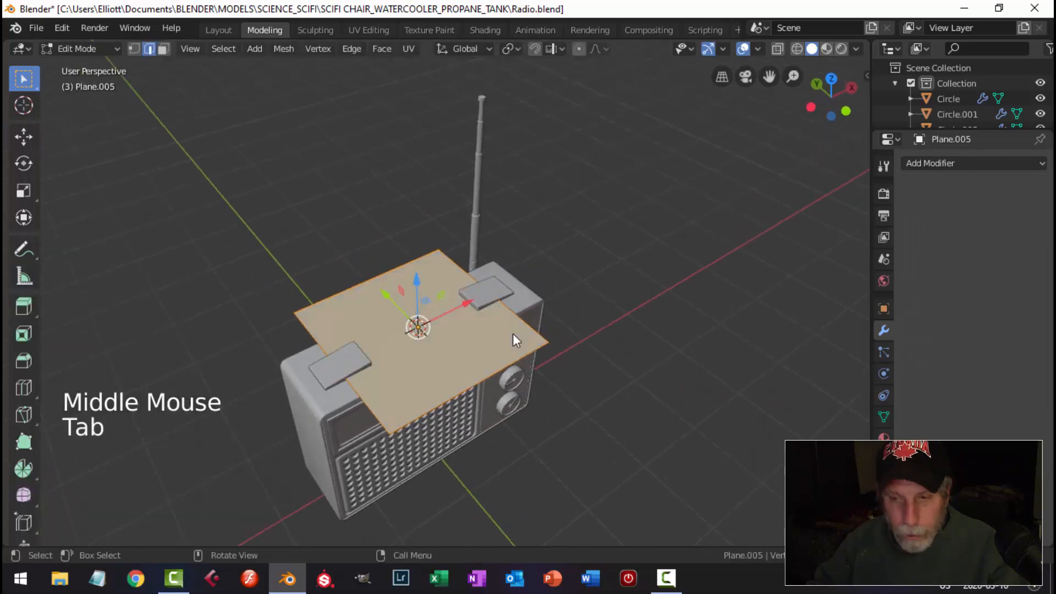
pyautogui.press('1')
pyautogui.hotkey('alt', 'm')
pyautogui.click(514, 335)
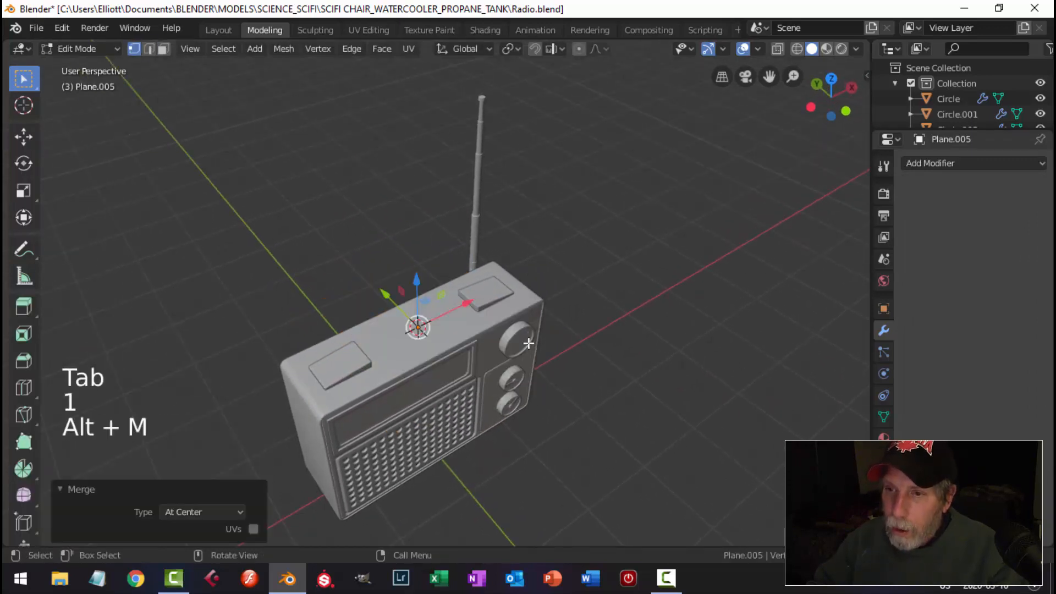
# Raise the merged vertex 0.112 m along Z, and lift it a little further in the front orthographic view
pyautogui.moveTo(529, 343); pyautogui.dragTo(457, 280, button='middle')
pyautogui.moveTo(388, 227); pyautogui.dragTo(394, 219)
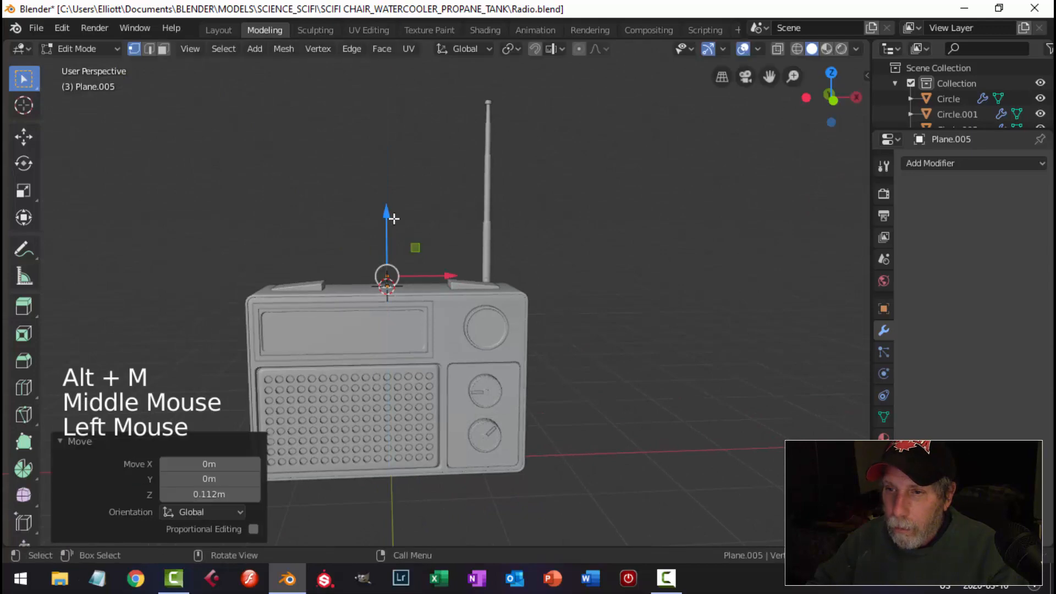
pyautogui.press('KP_1')
pyautogui.scroll(4, 394, 220)
pyautogui.keyDown('shift'); pyautogui.moveTo(394, 220); pyautogui.dragTo(426, 269, button='middle'); pyautogui.keyUp('shift')
pyautogui.moveTo(392, 202); pyautogui.dragTo(397, 187)
# Extrude a new vertex from the raised one and move it -0.718 m in X and -0.205 m in Z to the original wedge's inner end
pyautogui.press('e')
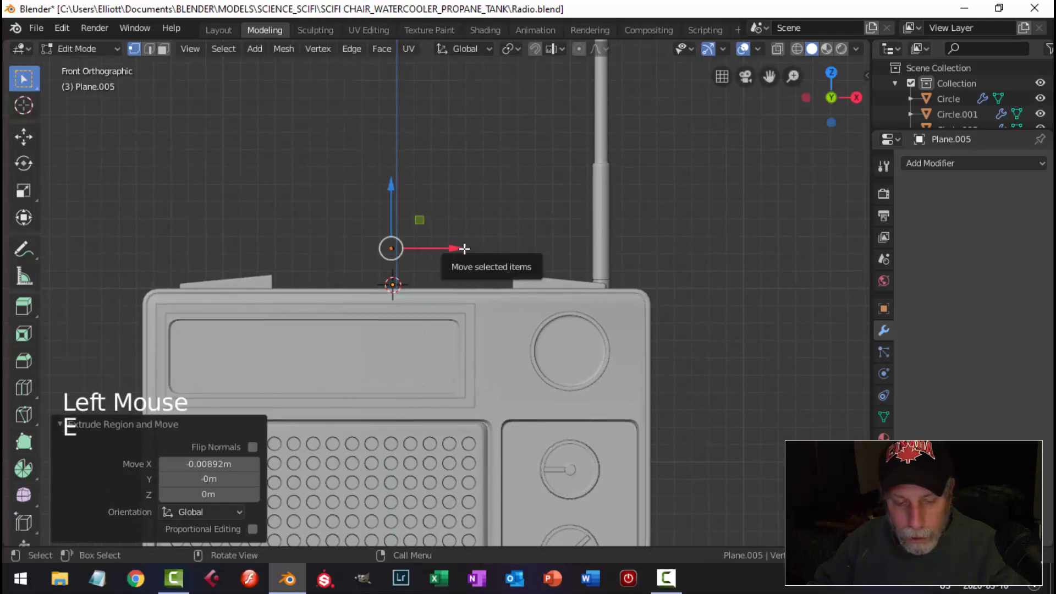
pyautogui.press('g')
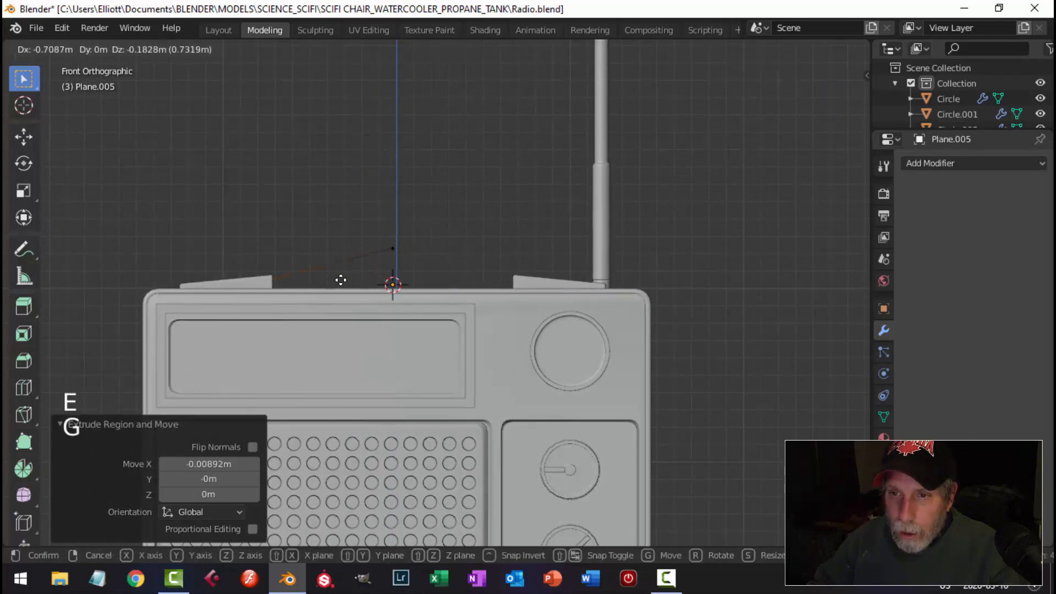
pyautogui.click(340, 284)
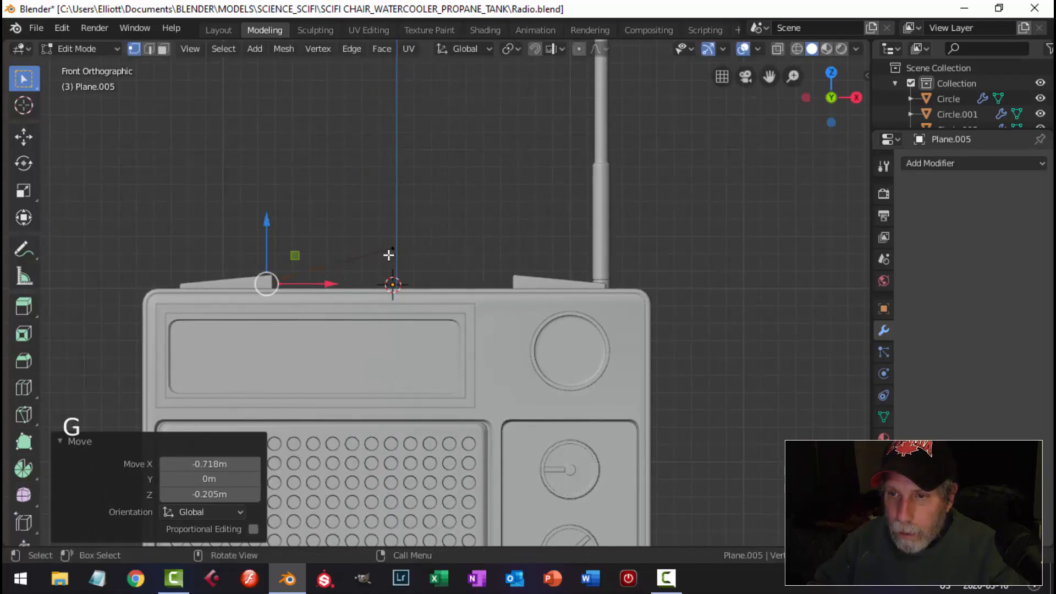
# Extrude a second vertex from the raised middle one and move it to the inner end of the antenna-side wedge
pyautogui.click(393, 246)
pyautogui.press('e')
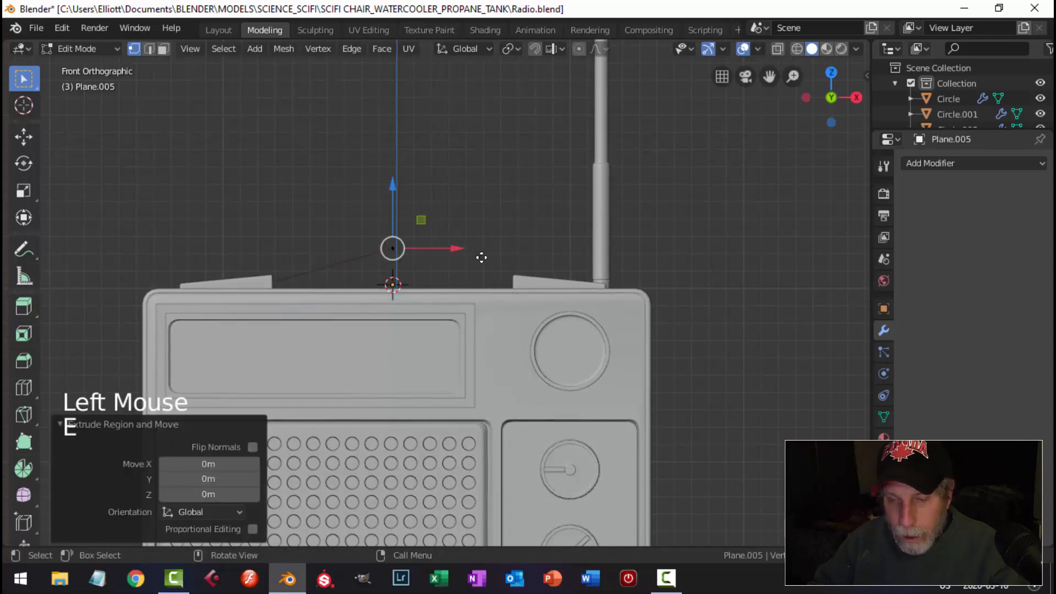
pyautogui.press('g')
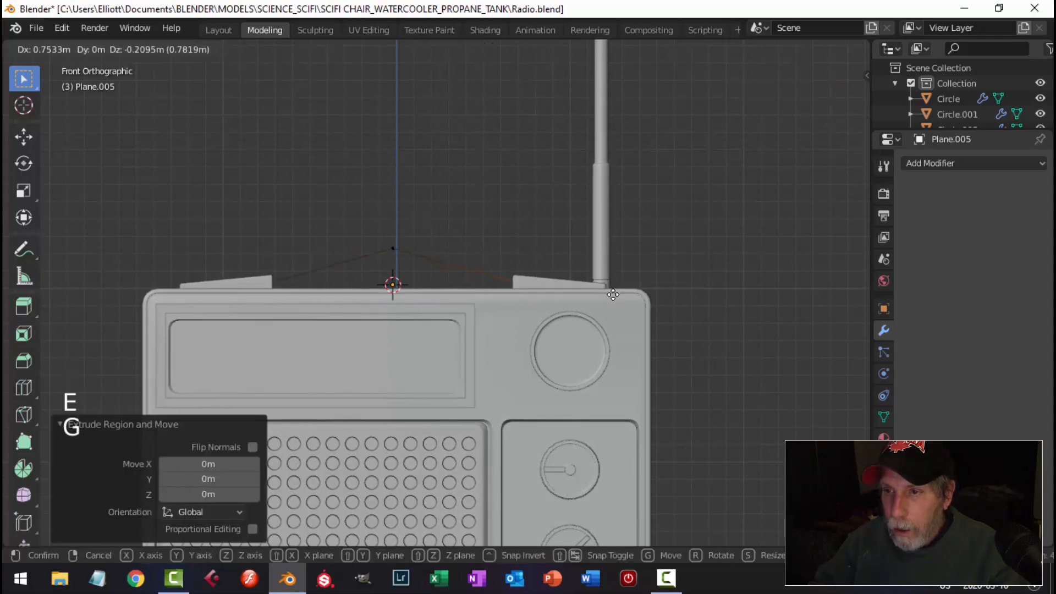
pyautogui.click(531, 291)
# Vertex-bevel the raised middle vertex with five segments to round the line into an arc between the wedges
pyautogui.click(394, 247)
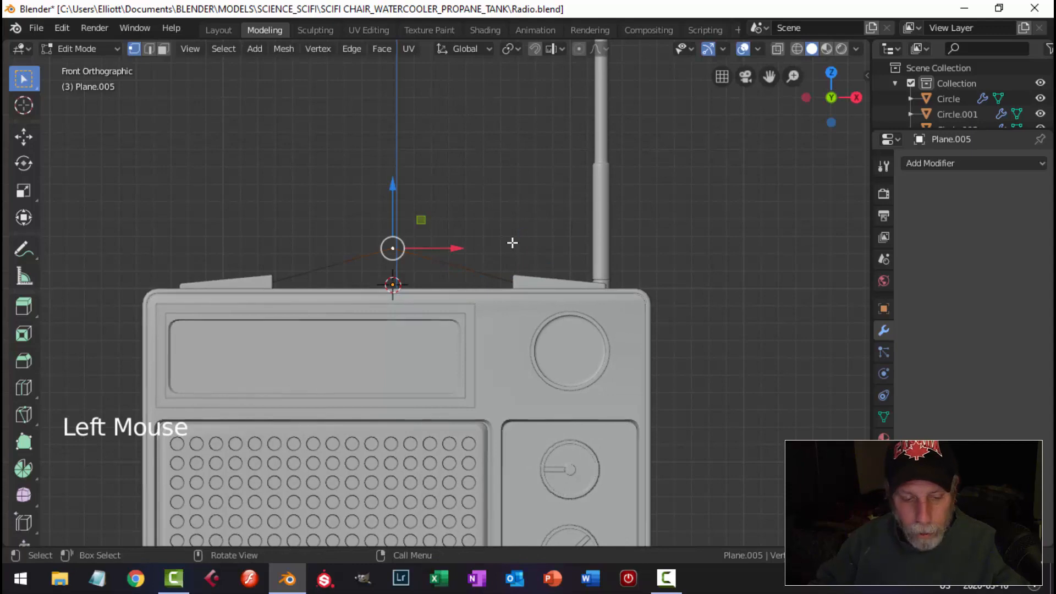
pyautogui.hotkey('alt', 'a')
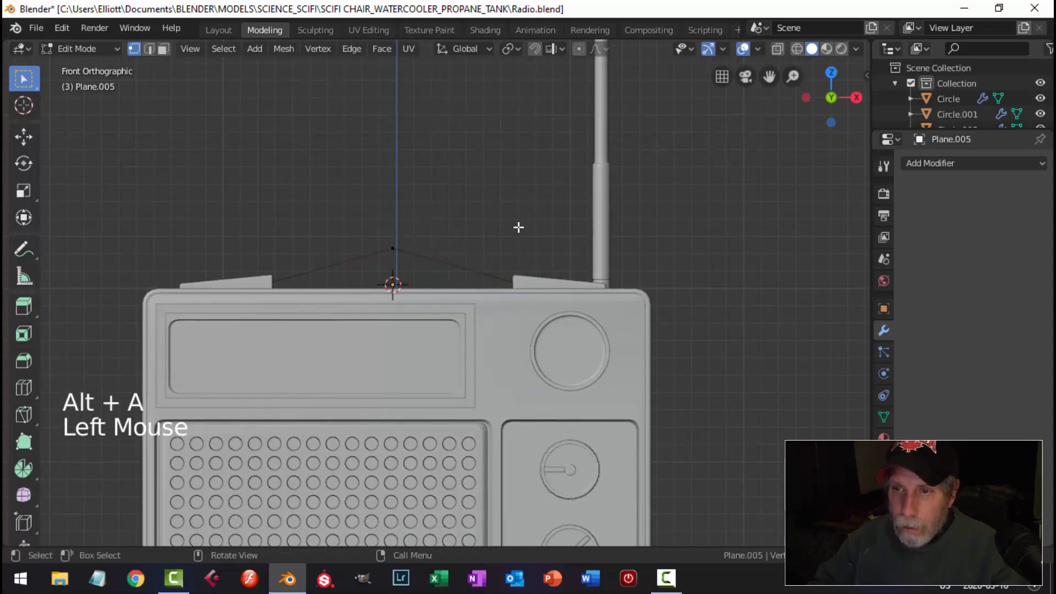
pyautogui.hotkey('ctrl', 'z')
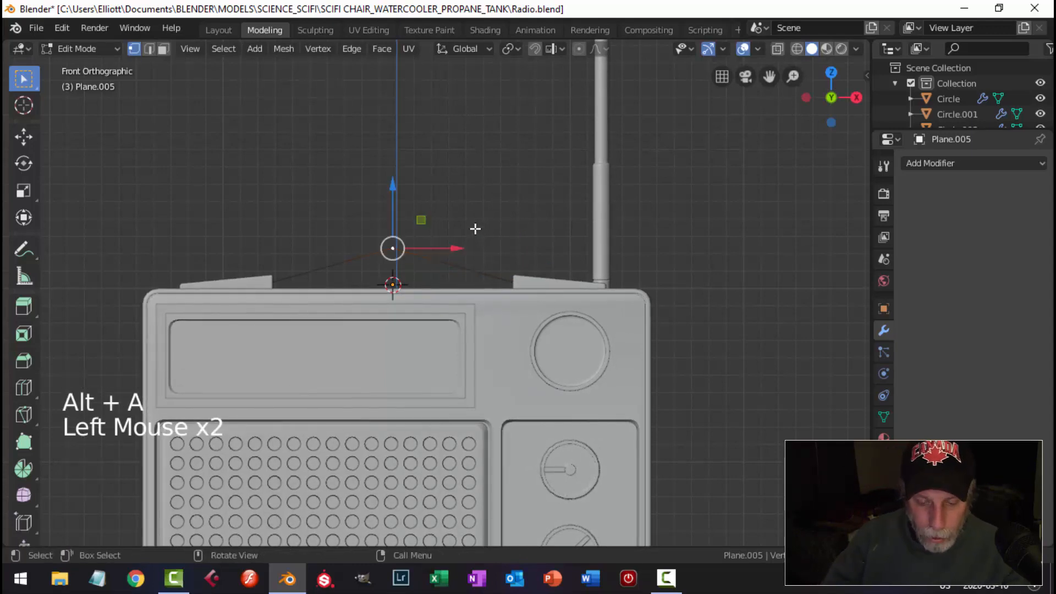
pyautogui.hotkey('shift', 'ctrl', 'b')
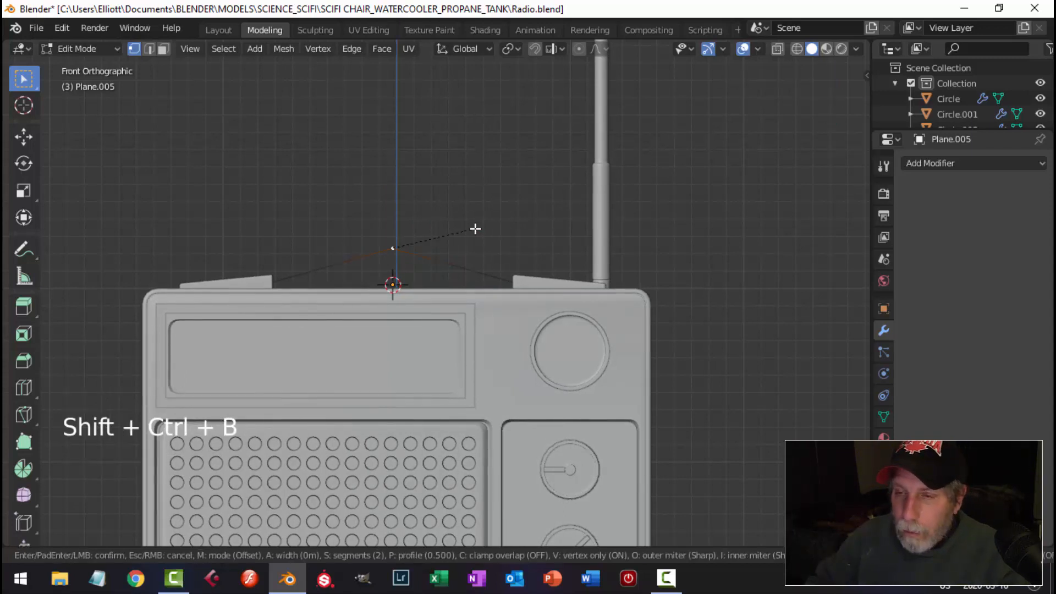
pyautogui.click(537, 202)
pyautogui.hotkey('alt', 'a')
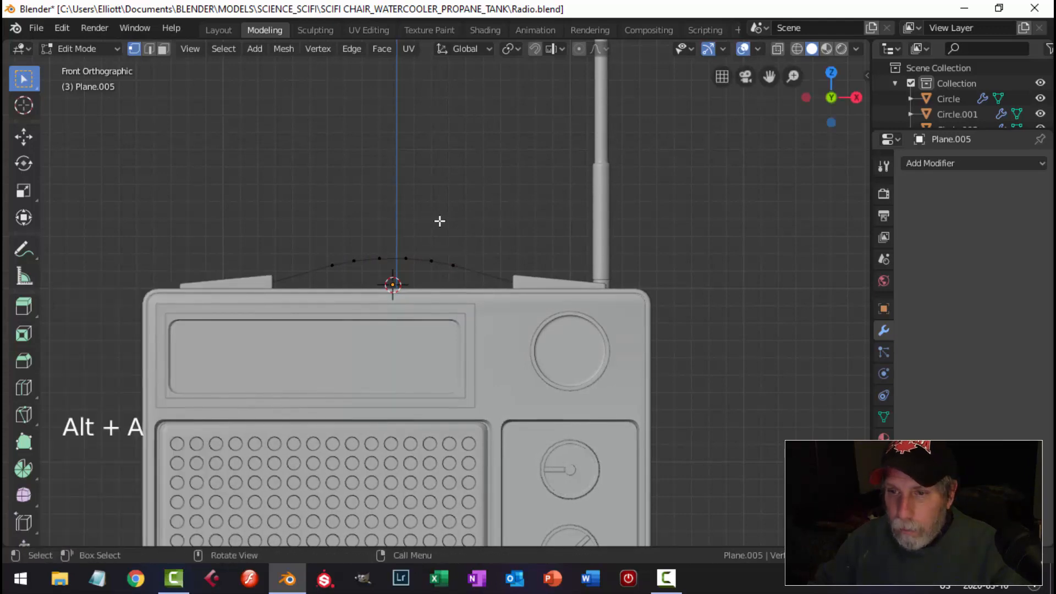
# Extrude the whole arc into a strip by moving it -0.123 m in Y
pyautogui.press('a')
pyautogui.moveTo(438, 225); pyautogui.dragTo(622, 360, button='middle')
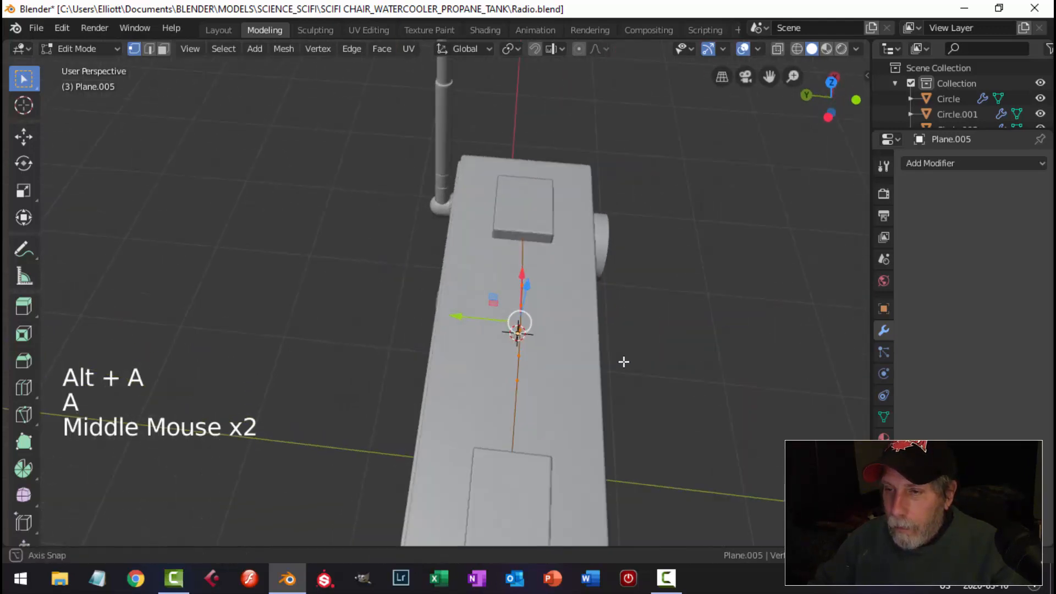
pyautogui.press('e')
pyautogui.rightClick(624, 362)
pyautogui.moveTo(457, 320)
pyautogui.mouseDown()
pyautogui.moveTo(408, 320)
pyautogui.moveTo(450, 318)
pyautogui.mouseUp()
# Recalculate the normals of the entire strip to the outside
pyautogui.press('a')
pyautogui.moveTo(449, 318); pyautogui.dragTo(584, 311, button='middle')
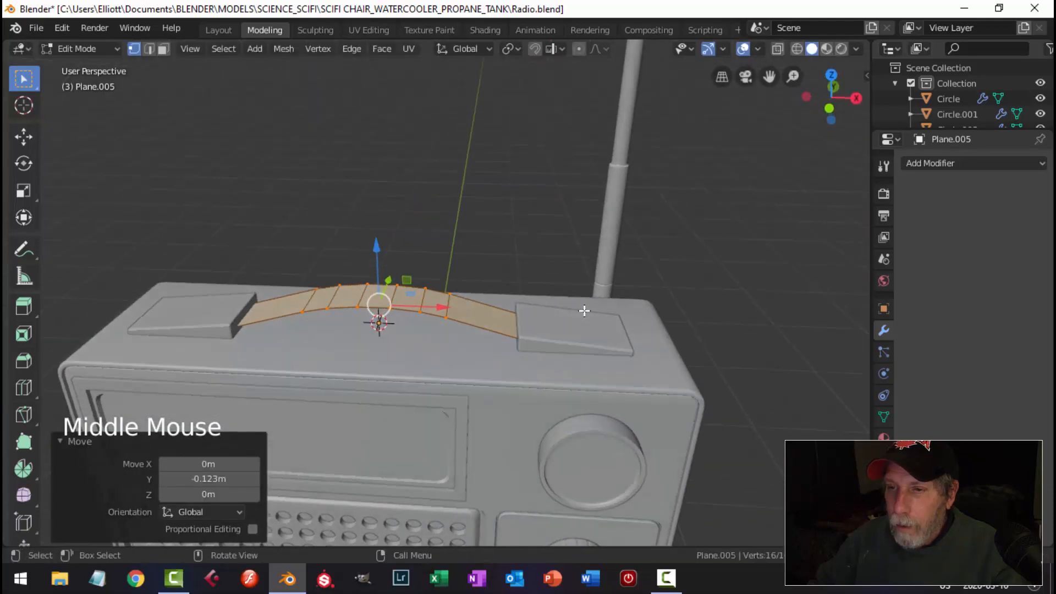
pyautogui.hotkey('alt', 'n')
pyautogui.click(478, 337)
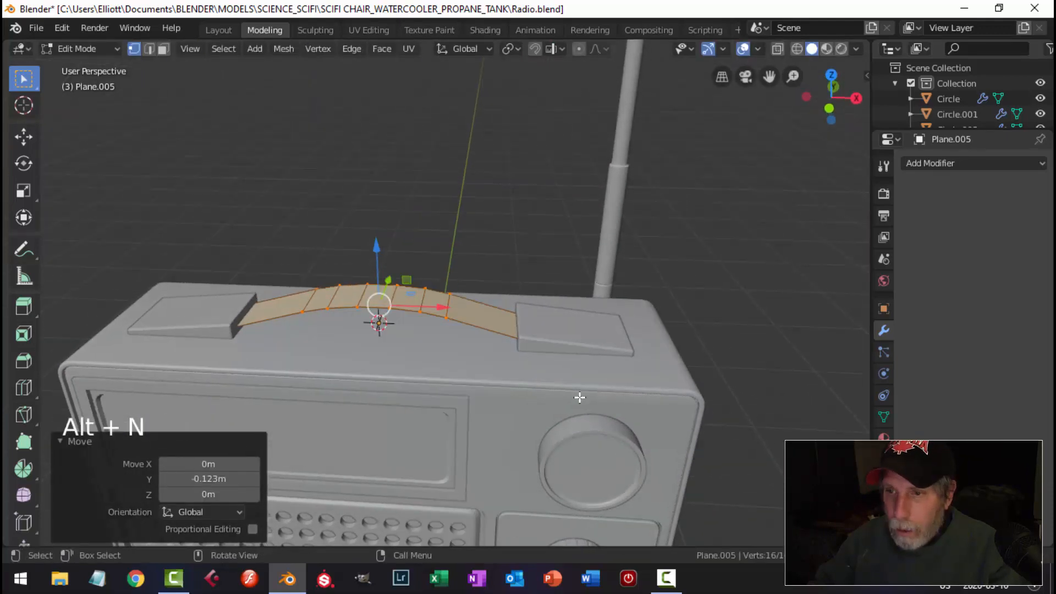
pyautogui.keyDown('shift'); pyautogui.moveTo(580, 398); pyautogui.dragTo(608, 330, button='middle'); pyautogui.keyUp('shift')
pyautogui.scroll(2, 542, 313)
pyautogui.hotkey('alt', 'n')
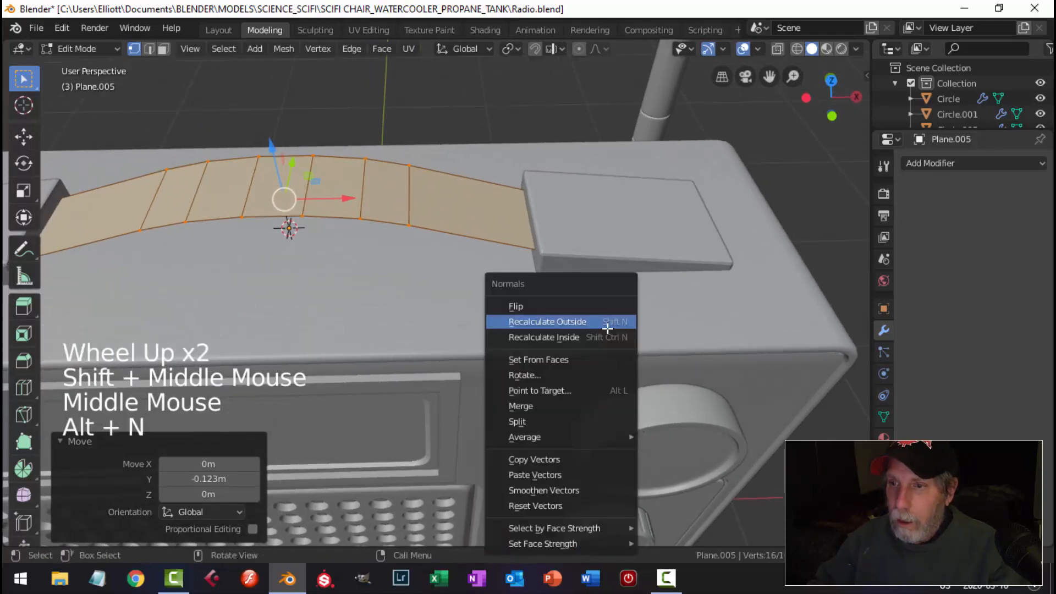
pyautogui.click(606, 328)
# Give the strip thickness by extruding all its faces and shrinking them along the normals by about -0.021
pyautogui.moveTo(496, 314); pyautogui.dragTo(527, 302, button='middle')
pyautogui.scroll(-2, 497, 288)
pyautogui.press('e')
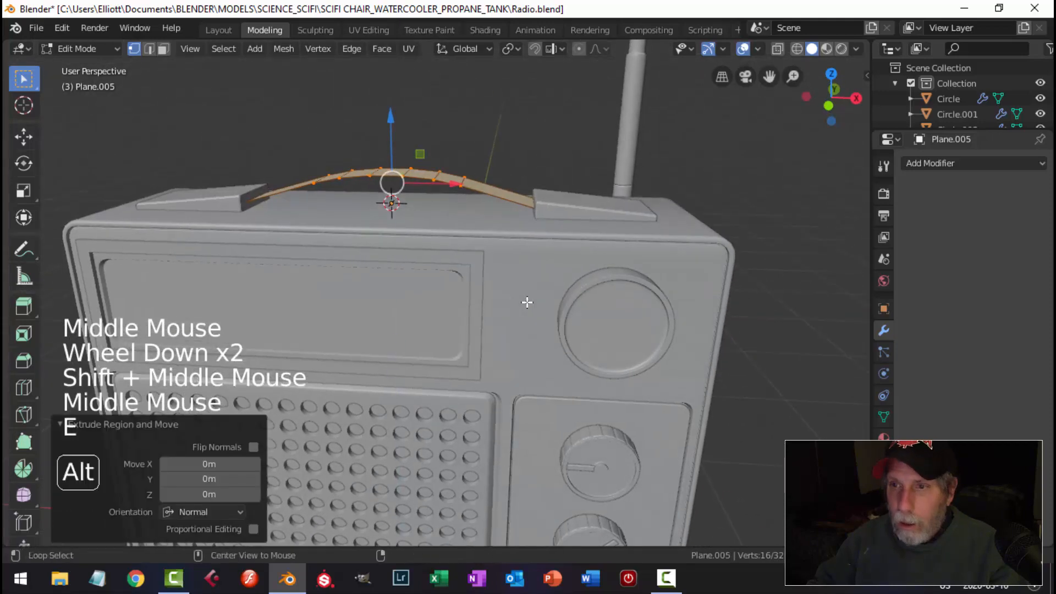
pyautogui.hotkey('alt', 's')
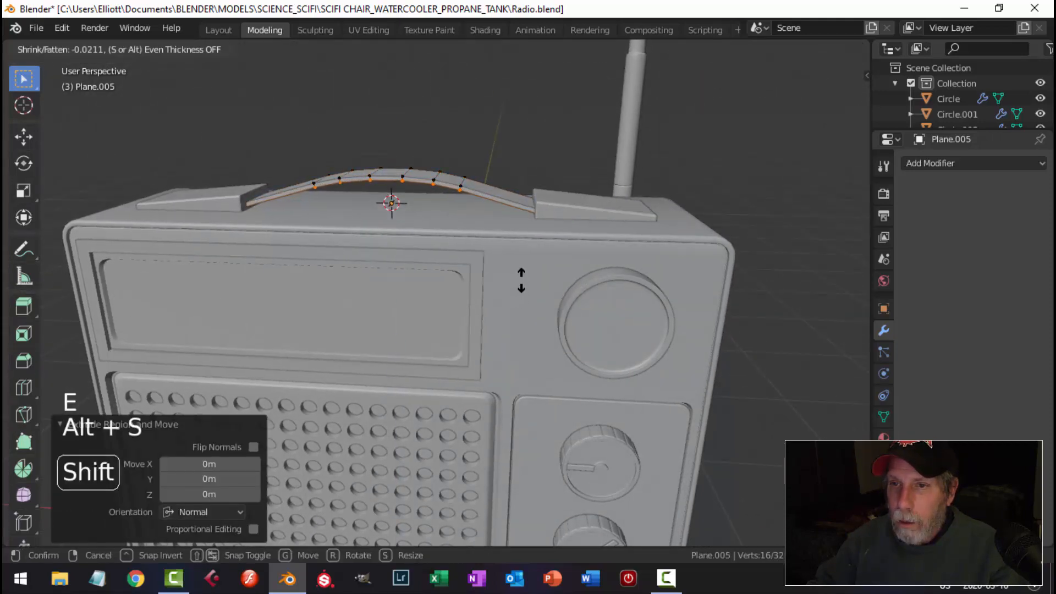
pyautogui.click(524, 271)
pyautogui.hotkey('alt', 'a')
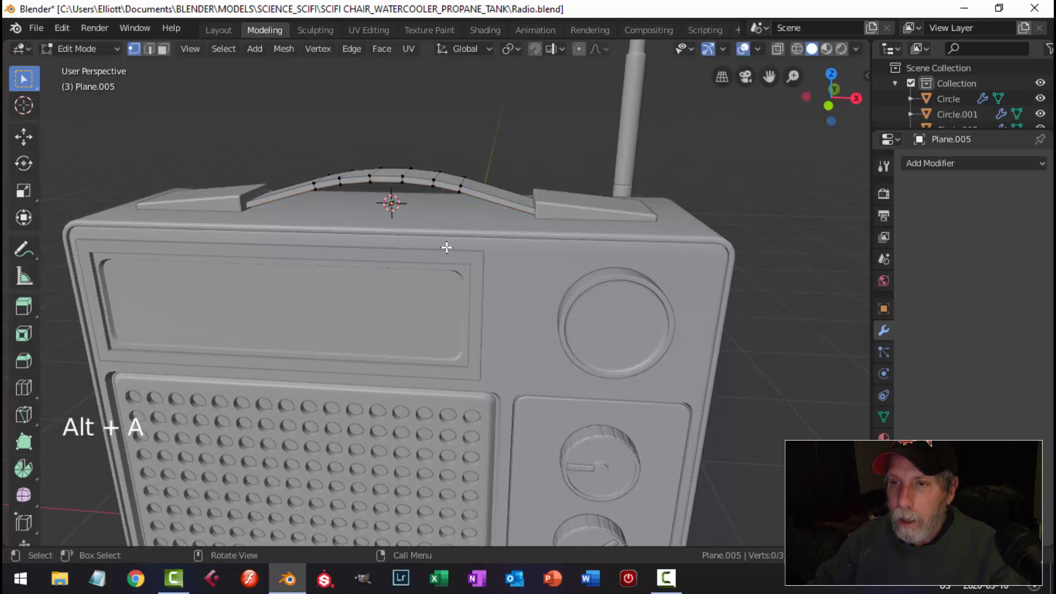
# Add a level 1 subdivision surface to the strip, shade it smooth, and reopen its mesh for editing
pyautogui.moveTo(524, 272); pyautogui.dragTo(504, 298, button='middle')
pyautogui.press('Tab')
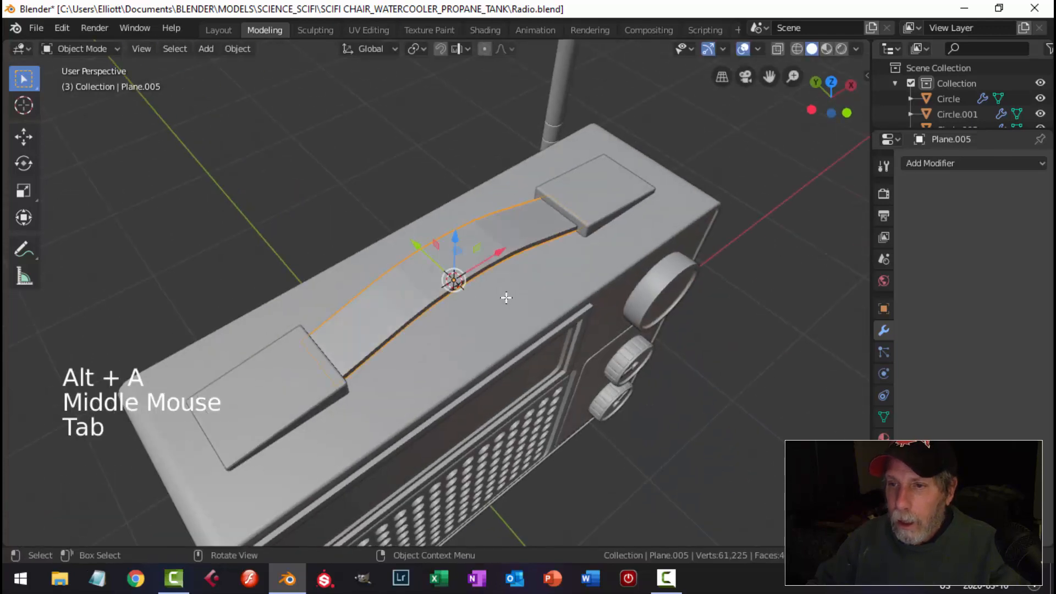
pyautogui.hotkey('ctrl', '1')
pyautogui.rightClick(496, 246)
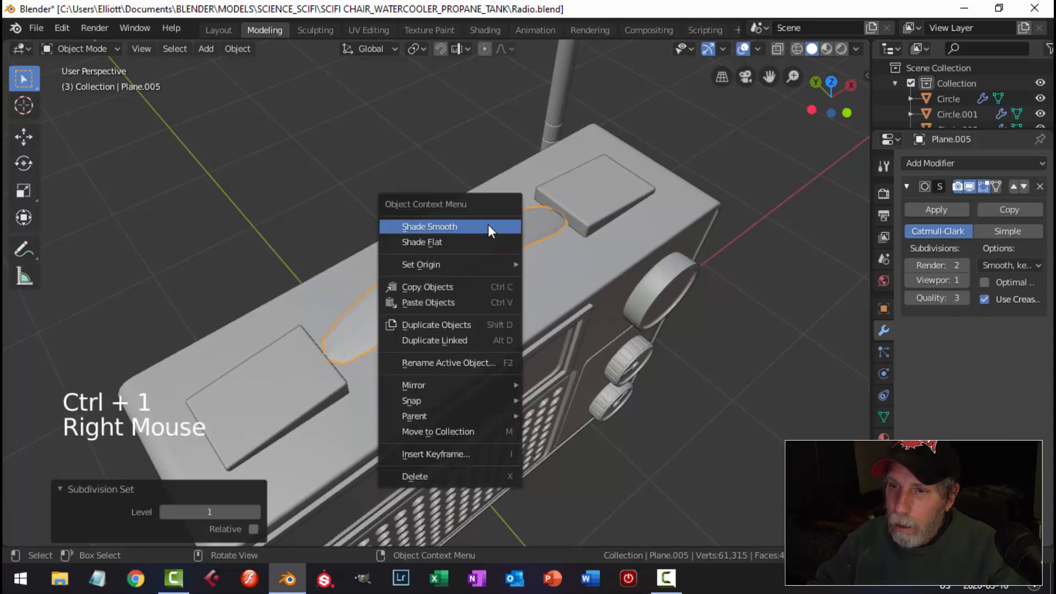
pyautogui.click(430, 226)
pyautogui.hotkey('alt', 'a')
pyautogui.press('Tab')
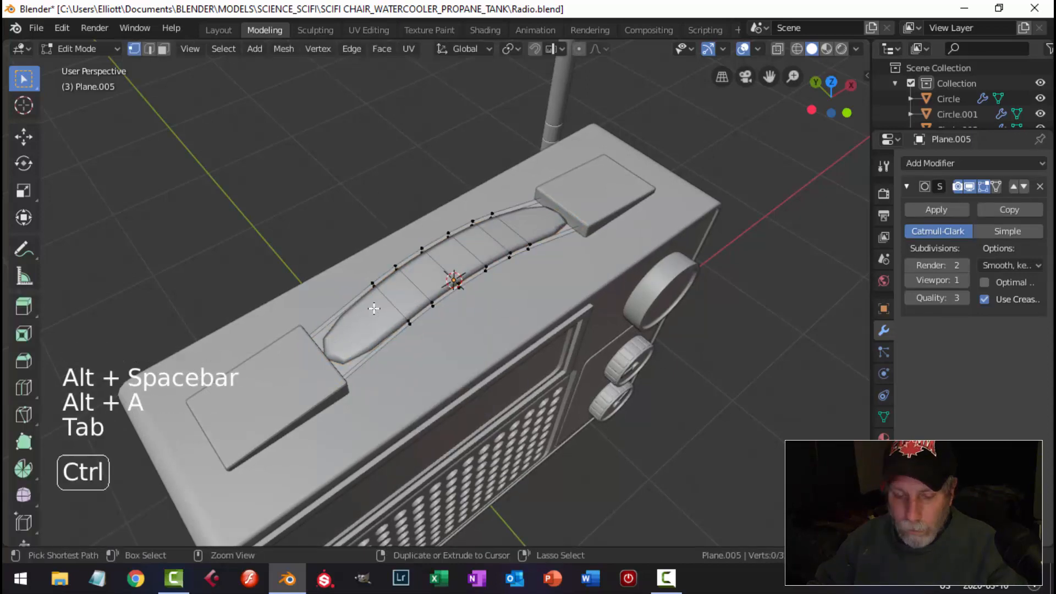
# Try a single lengthwise loop cut along the strip and undo it
pyautogui.hotkey('ctrl', 'r')
pyautogui.click(370, 311)
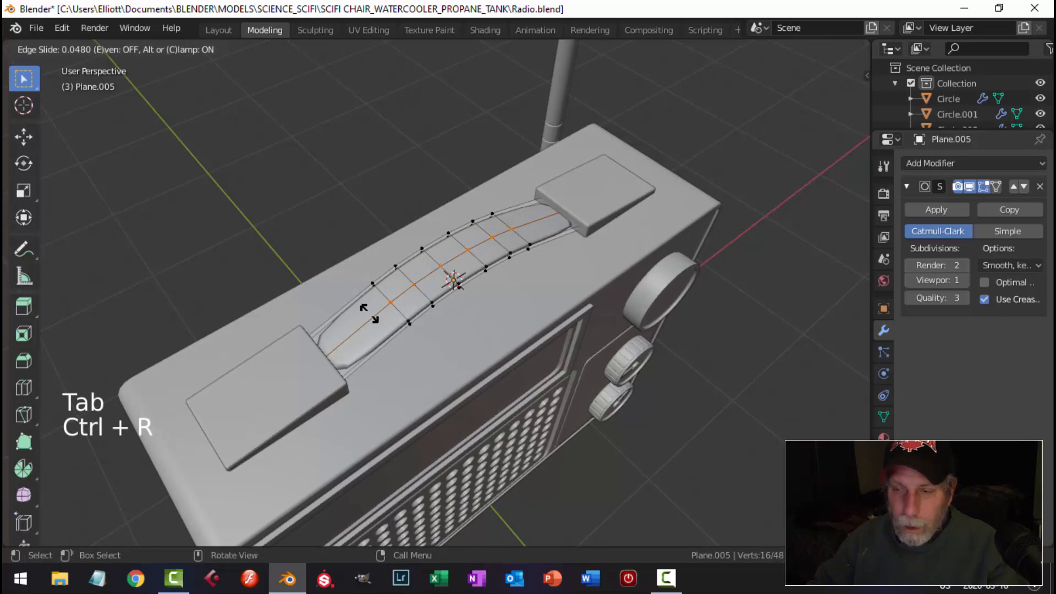
pyautogui.click(370, 312)
pyautogui.hotkey('ctrl', 'z')
# Add a crosswise loop cut near each end of the strip, sliding them close to the wedges with factors -0.845 and -0.821
pyautogui.hotkey('ctrl', 'r')
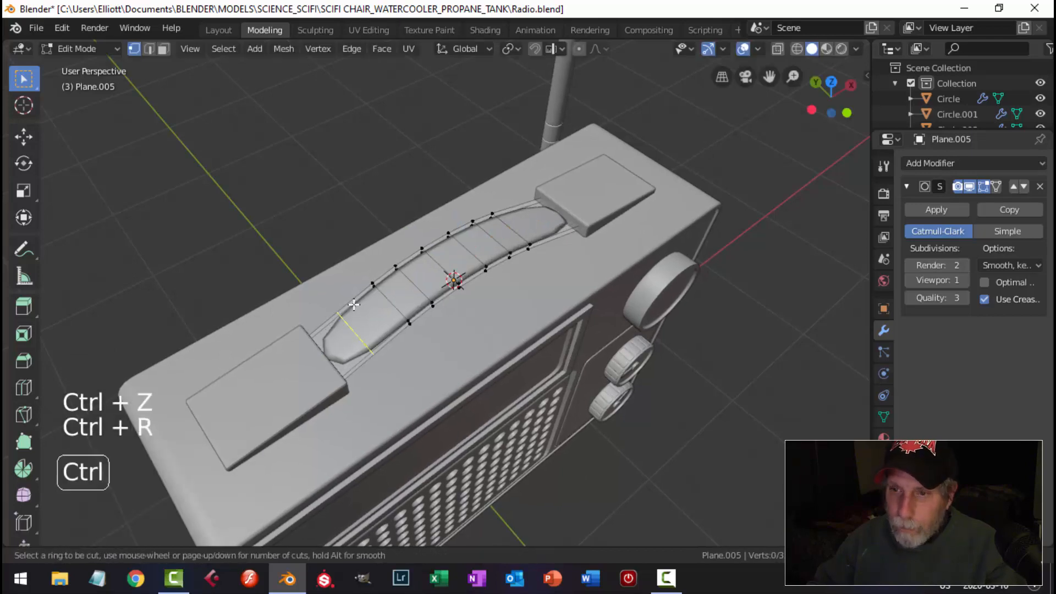
pyautogui.click(354, 304)
pyautogui.click(323, 330)
pyautogui.moveTo(323, 330); pyautogui.dragTo(495, 264, button='middle')
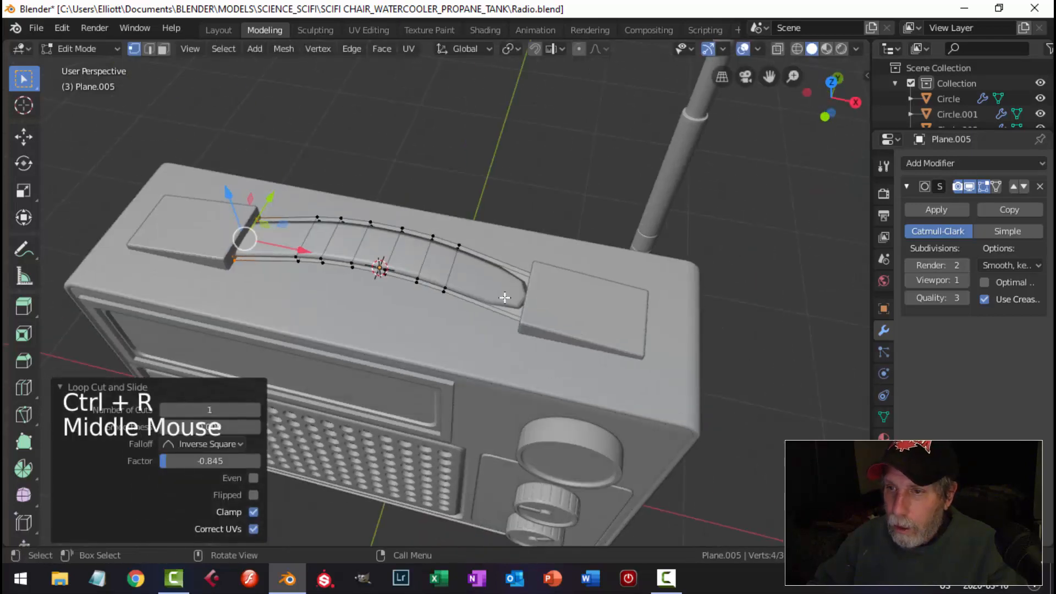
pyautogui.hotkey('ctrl', 'r')
pyautogui.click(514, 311)
pyautogui.click(534, 319)
# Add a lengthwise loop cut around the strip's thickness and slide it toward the upper edge with factor 0.862
pyautogui.moveTo(534, 319); pyautogui.dragTo(418, 165, button='middle')
pyautogui.scroll(2, 407, 144)
pyautogui.hotkey('ctrl', 'r')
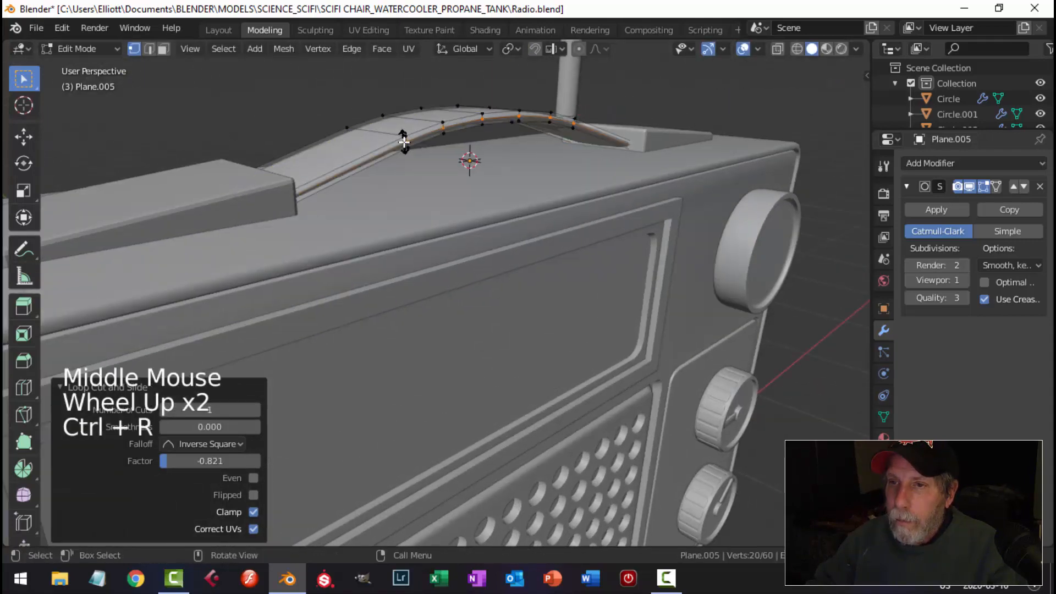
pyautogui.click(405, 141)
pyautogui.click(405, 141)
# Try another loop cut on the strip's side and undo the crosswise cut it makes
pyautogui.hotkey('ctrl', 'r')
pyautogui.click(405, 141)
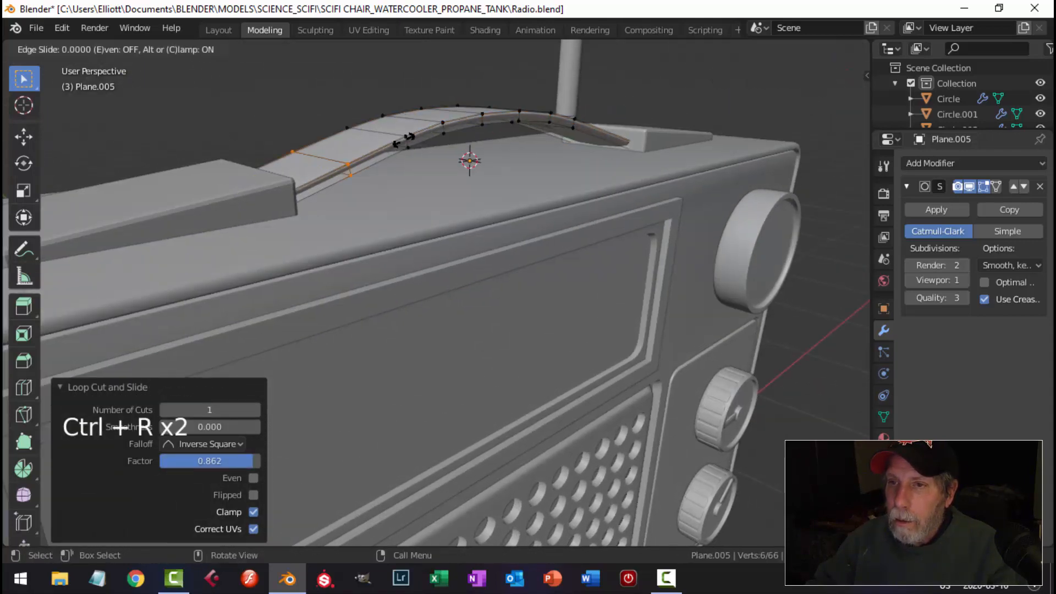
pyautogui.click(408, 138)
pyautogui.hotkey('ctrl', 'z')
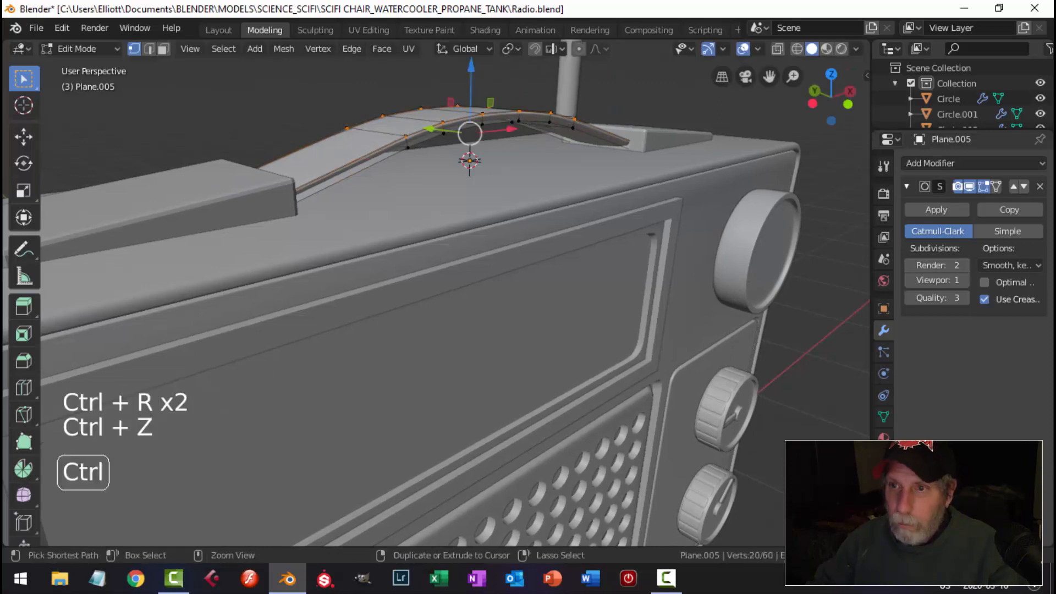
# Add a lengthwise loop cut near the lower edge of the strip's thickness and return to object mode
pyautogui.hotkey('ctrl', 'r')
pyautogui.click(404, 142)
pyautogui.click(404, 146)
pyautogui.press('Tab')
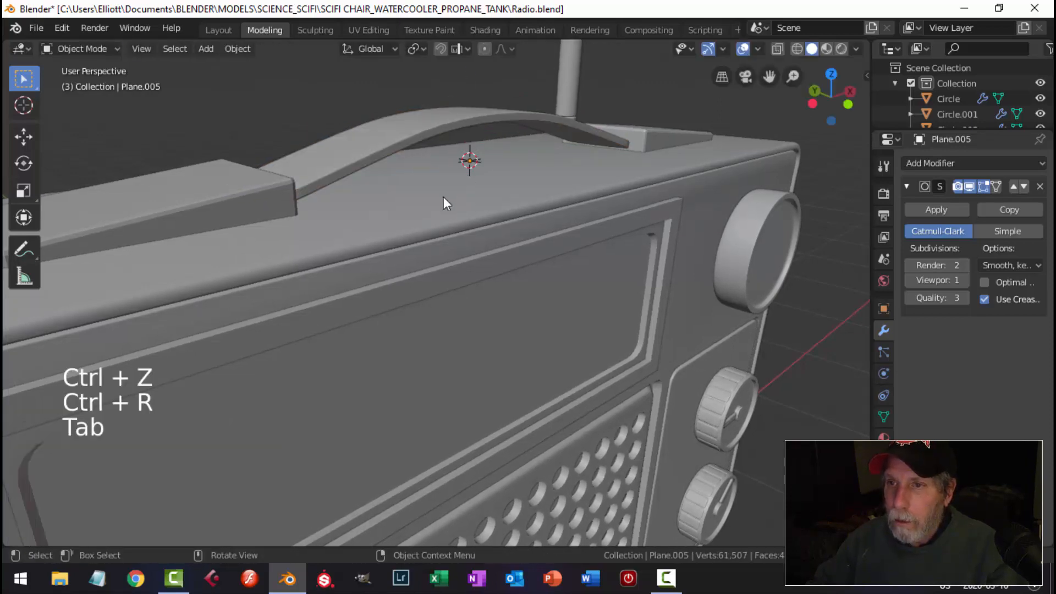
pyautogui.scroll(-3, 442, 200)
pyautogui.hotkey('alt', 'a')
# Raise the handle strip slightly along Z between the two wedges
pyautogui.moveTo(441, 207); pyautogui.dragTo(562, 302, button='middle')
pyautogui.scroll(-1, 488, 282)
pyautogui.scroll(3, 572, 308)
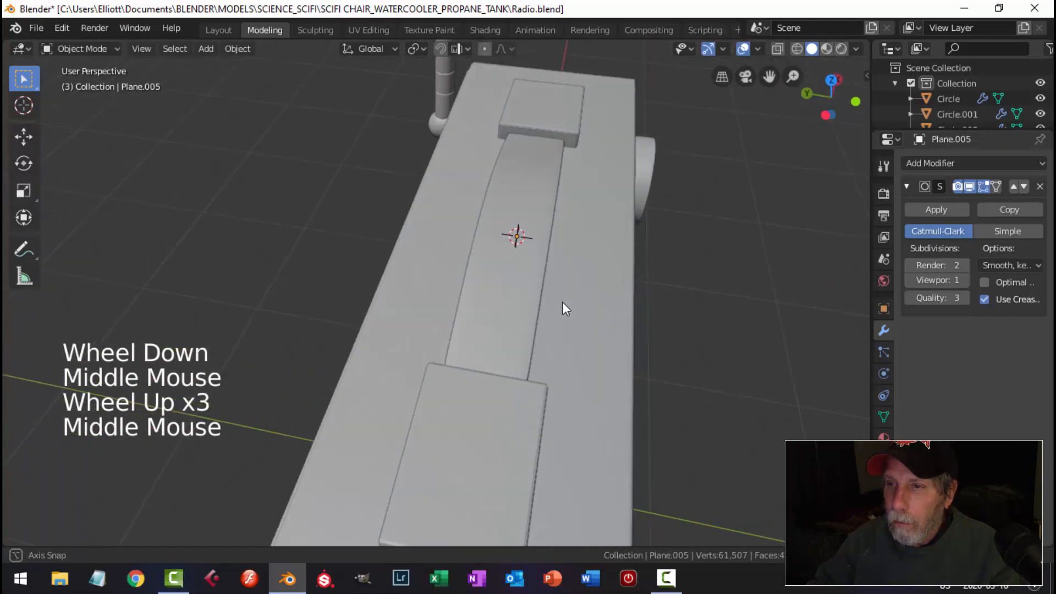
pyautogui.click(520, 224)
pyautogui.moveTo(520, 223); pyautogui.dragTo(510, 256, button='middle')
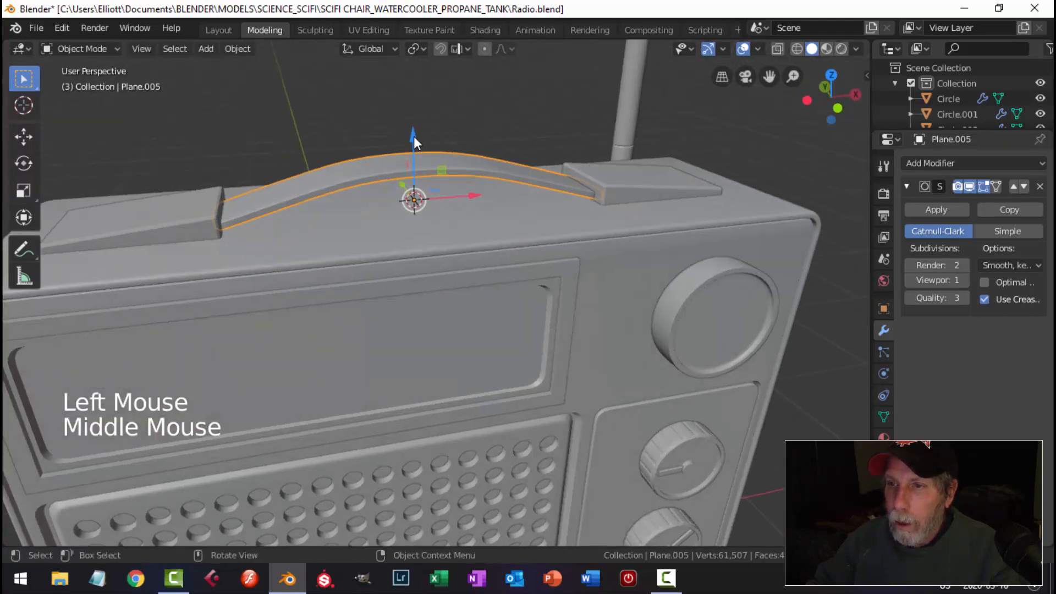
pyautogui.moveTo(414, 136); pyautogui.dragTo(414, 134)
pyautogui.hotkey('alt', 'a')
# Add three evenly spaced lengthwise loop cuts across the strip's width, leaving them unslid
pyautogui.moveTo(414, 213); pyautogui.dragTo(517, 265, button='middle')
pyautogui.click(518, 265)
pyautogui.press('Tab')
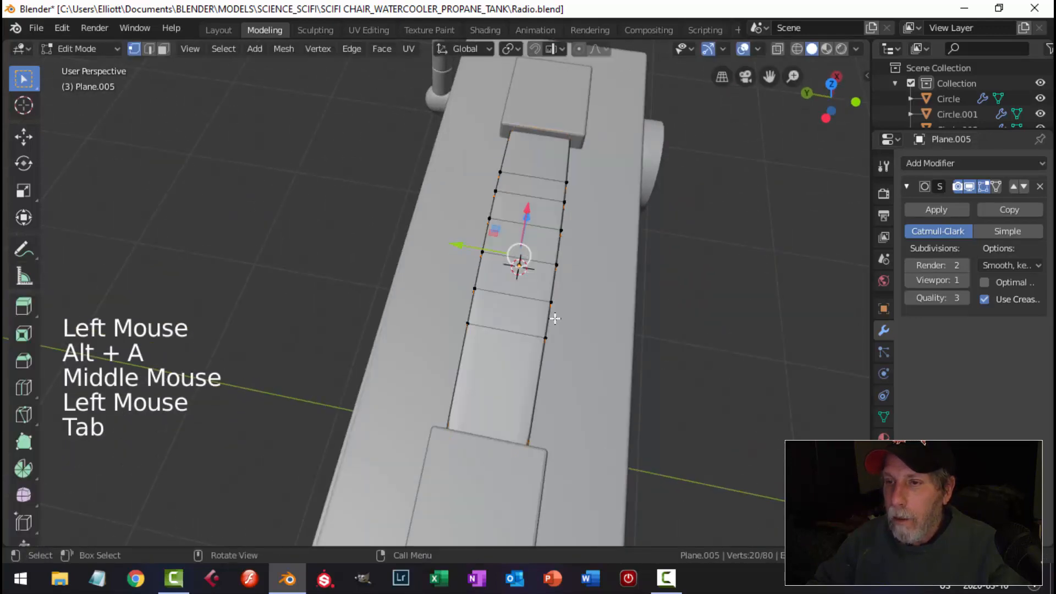
pyautogui.hotkey('ctrl', 'r')
pyautogui.scroll(2, 504, 341)
pyautogui.click(504, 342)
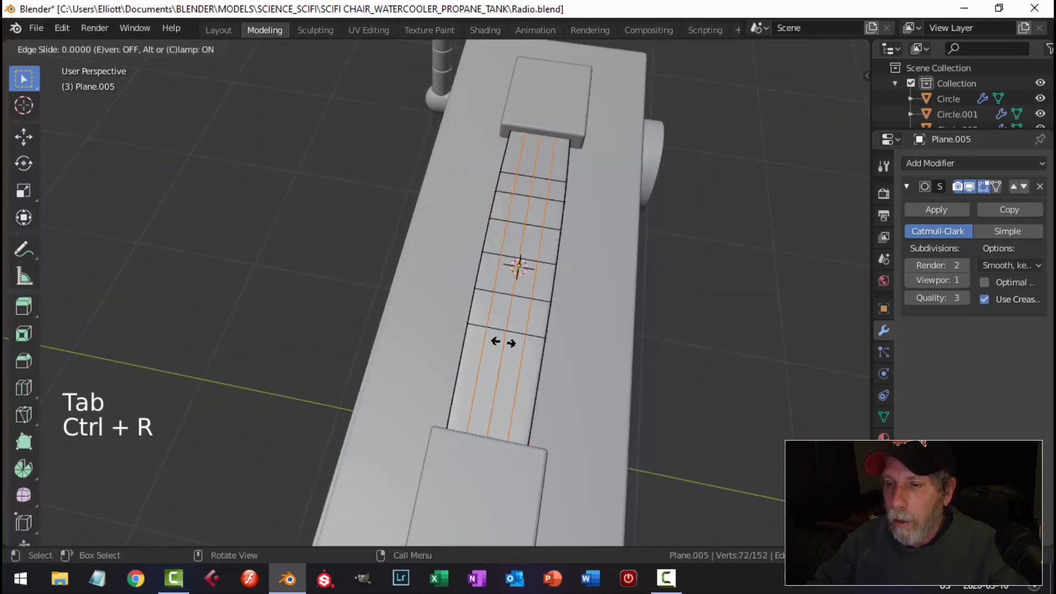
pyautogui.rightClick(500, 341)
# Bevel the strip's three lengthwise edge loops with one segment and a width of 0.00514 m
pyautogui.press('2')
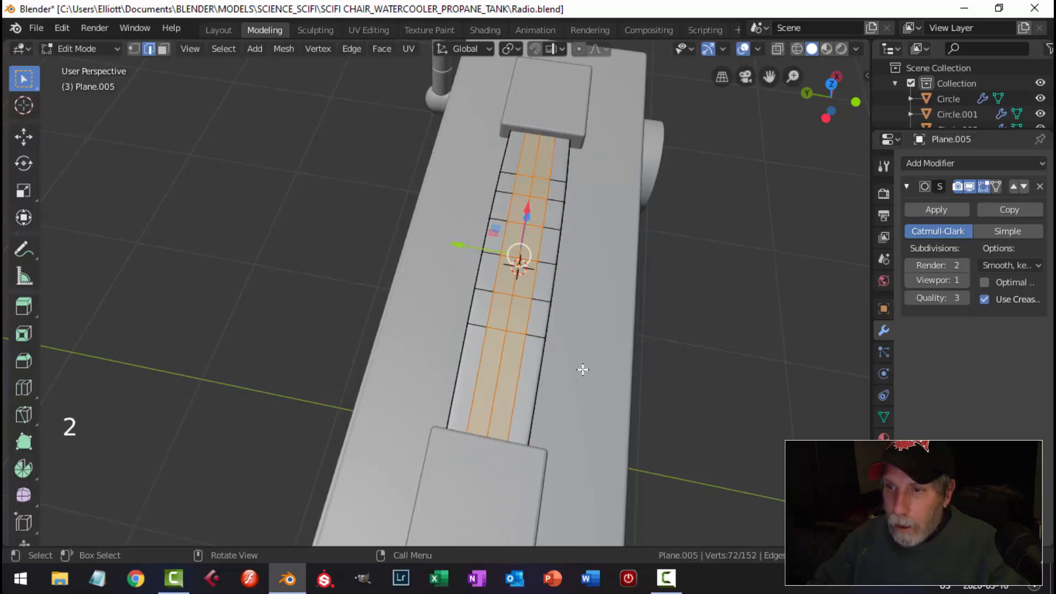
pyautogui.hotkey('alt', 'a')
pyautogui.keyDown('alt'); pyautogui.keyDown('shift'); pyautogui.click(505, 231); pyautogui.keyUp('shift'); pyautogui.keyUp('alt')
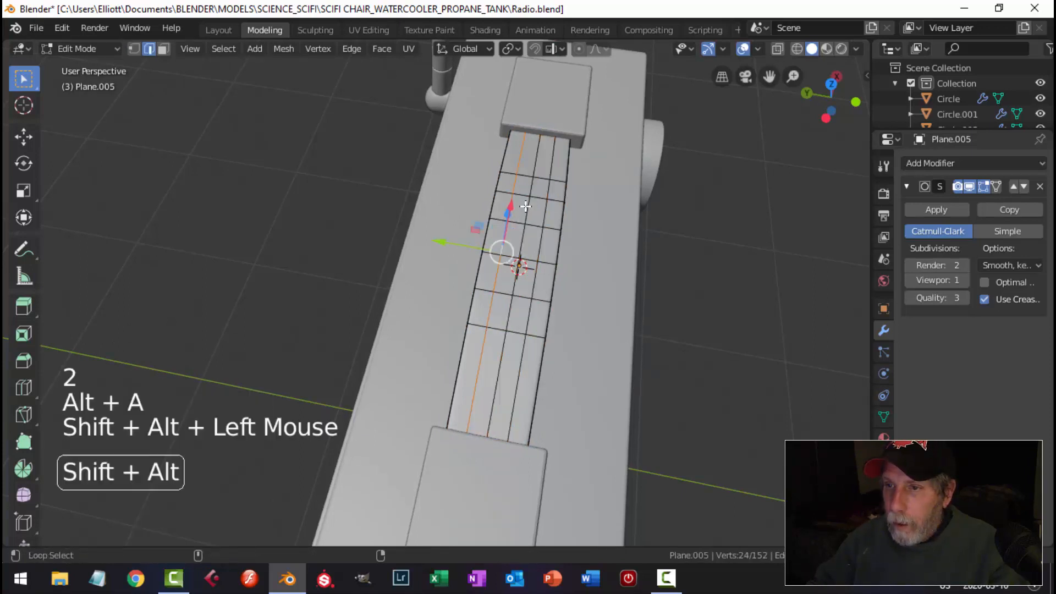
pyautogui.keyDown('alt'); pyautogui.keyDown('shift'); pyautogui.click(524, 210); pyautogui.keyUp('shift'); pyautogui.keyUp('alt')
pyautogui.keyDown('alt'); pyautogui.keyDown('shift'); pyautogui.click(544, 210); pyautogui.keyUp('shift'); pyautogui.keyUp('alt')
pyautogui.hotkey('ctrl', 'b')
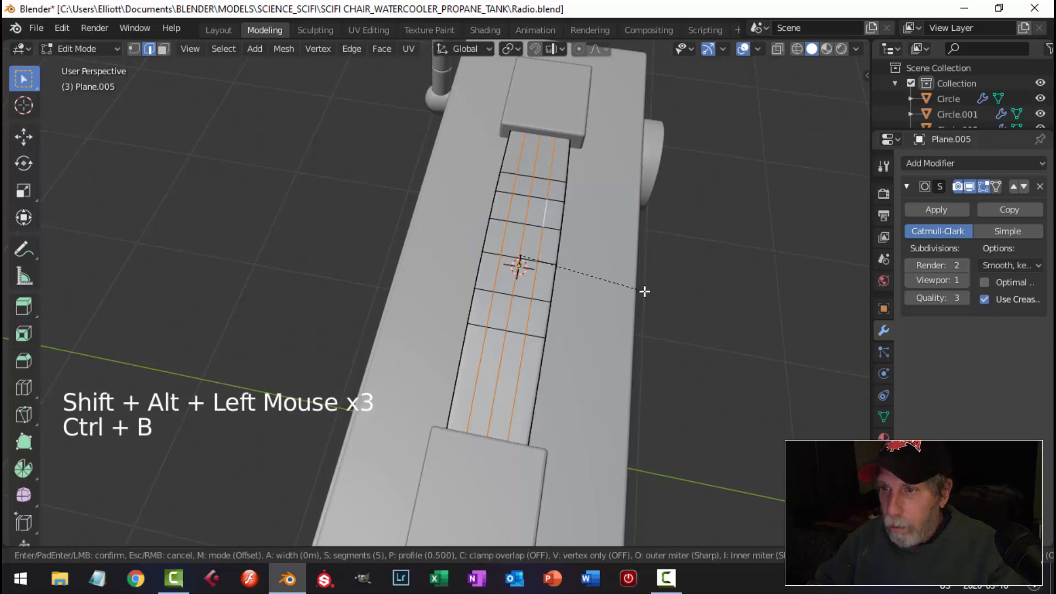
pyautogui.press('shift')
pyautogui.scroll(-4, 660, 316)
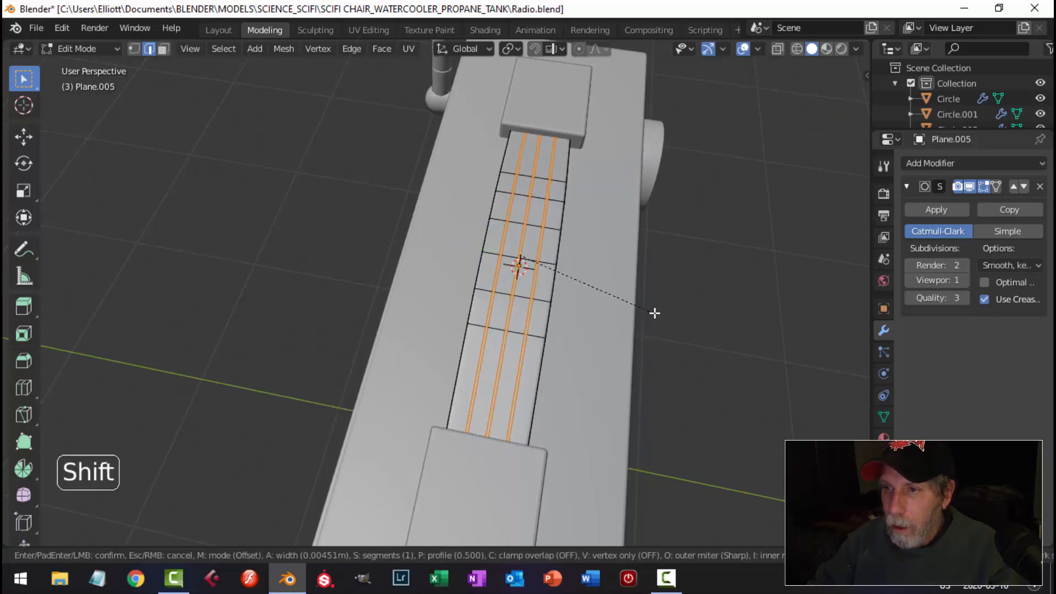
pyautogui.click(656, 313)
# Extrude the three beveled bands and shrink them inward by about -0.01 to form grooves, and return to object mode
pyautogui.moveTo(695, 331); pyautogui.dragTo(632, 302, button='middle')
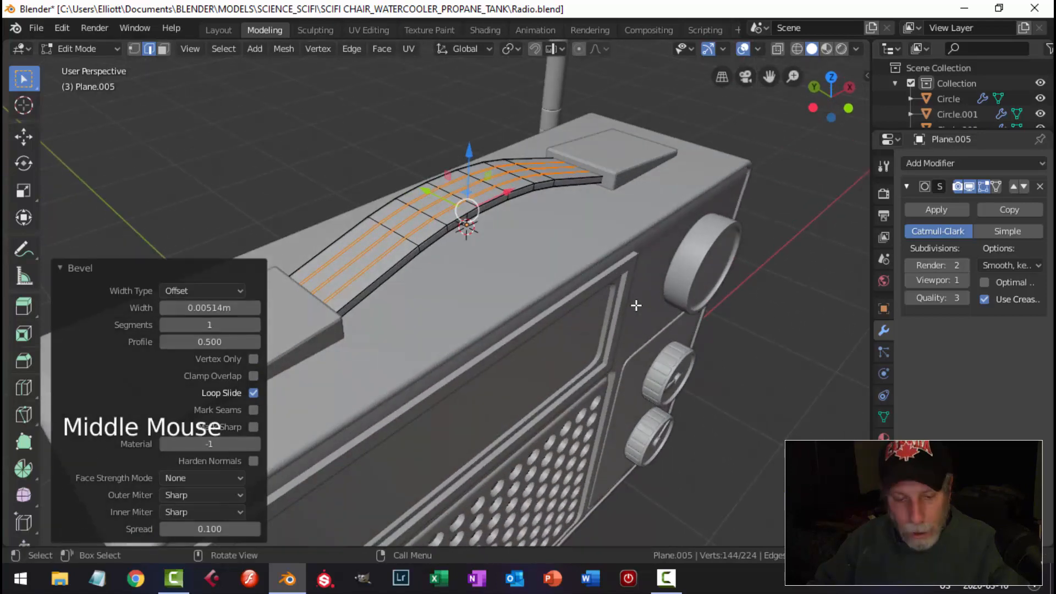
pyautogui.press('e')
pyautogui.hotkey('alt', 's')
pyautogui.press('shift')
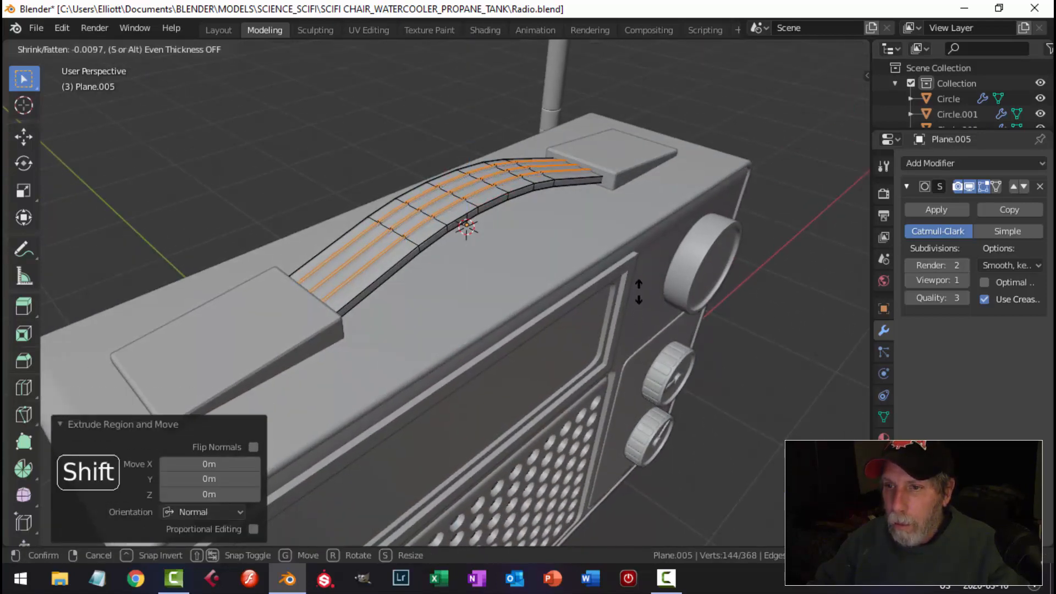
pyautogui.click(639, 294)
pyautogui.hotkey('alt', 'a')
pyautogui.press('Tab')
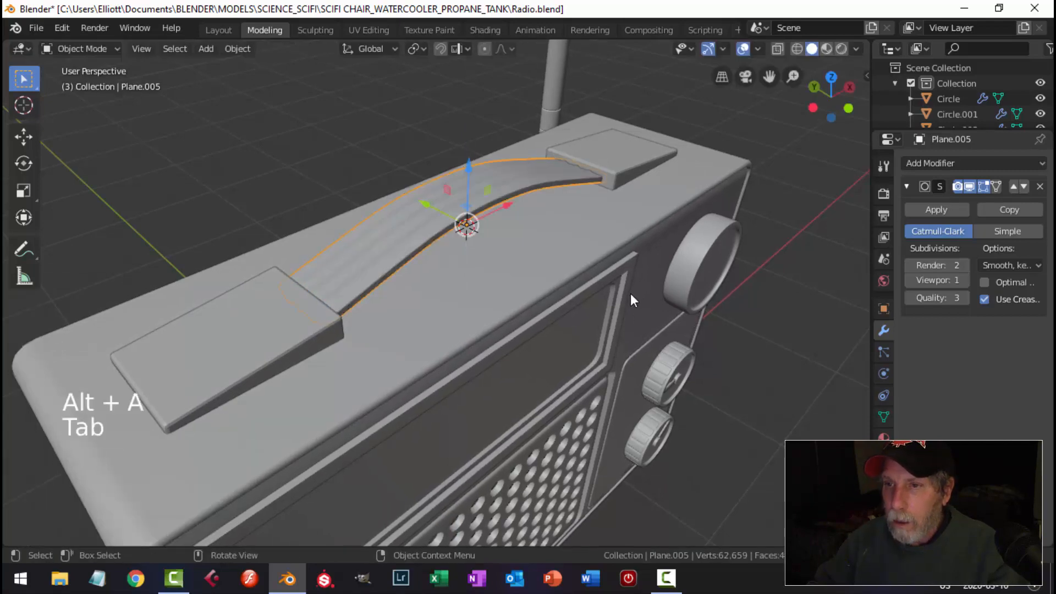
# Undo back to the extruded bands, shrink them inward by about -0.015 for deeper grooves, and return to object mode
pyautogui.hotkey('alt', 'a')
pyautogui.hotkey('ctrl', 'z')
pyautogui.hotkey('ctrl', 'z')
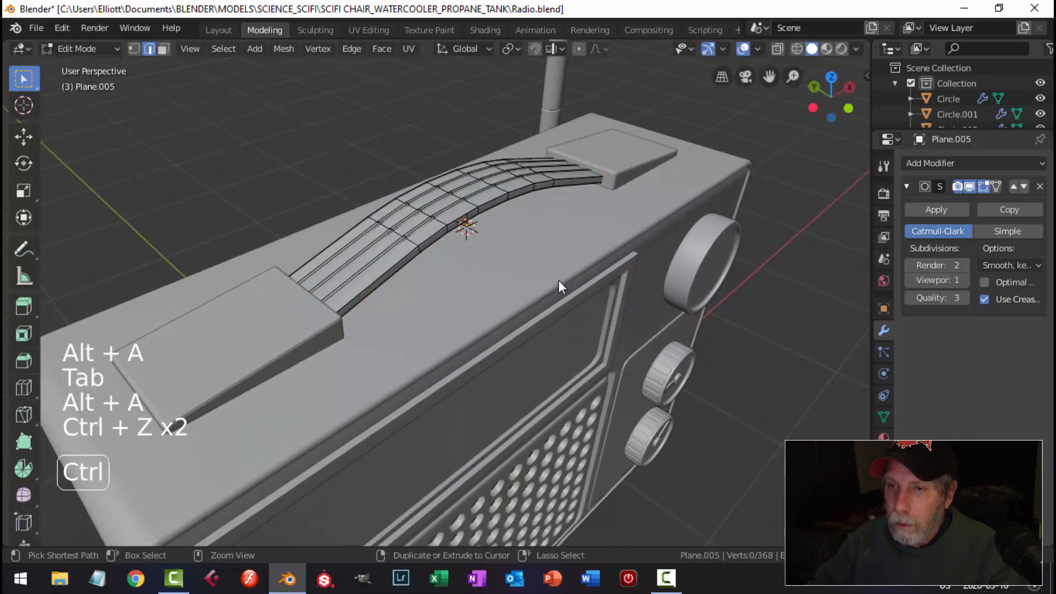
pyautogui.hotkey('ctrl', 'z')
pyautogui.hotkey('ctrl', 'z')
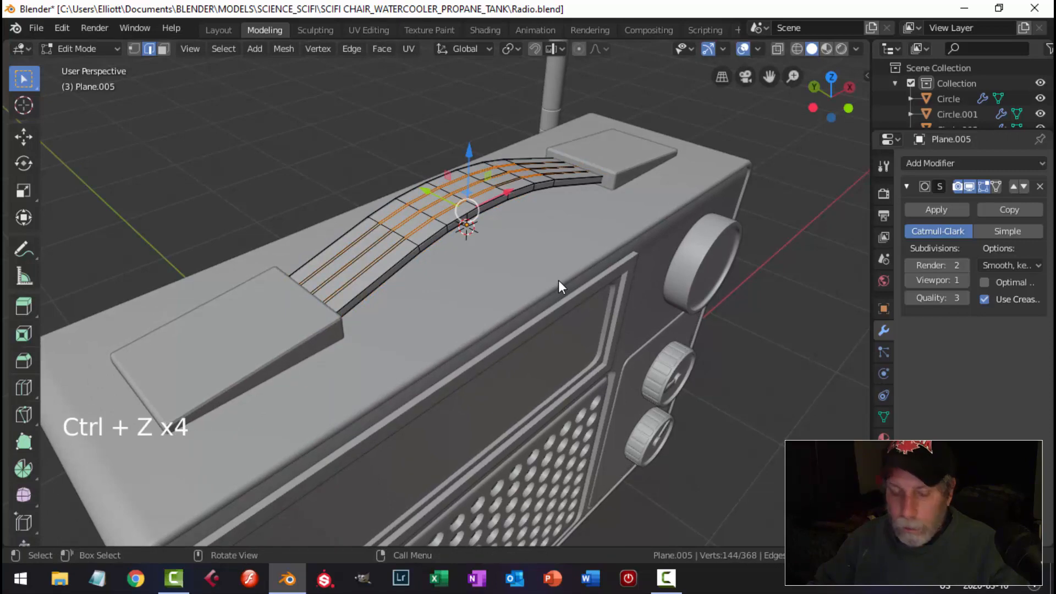
pyautogui.hotkey('alt', 's')
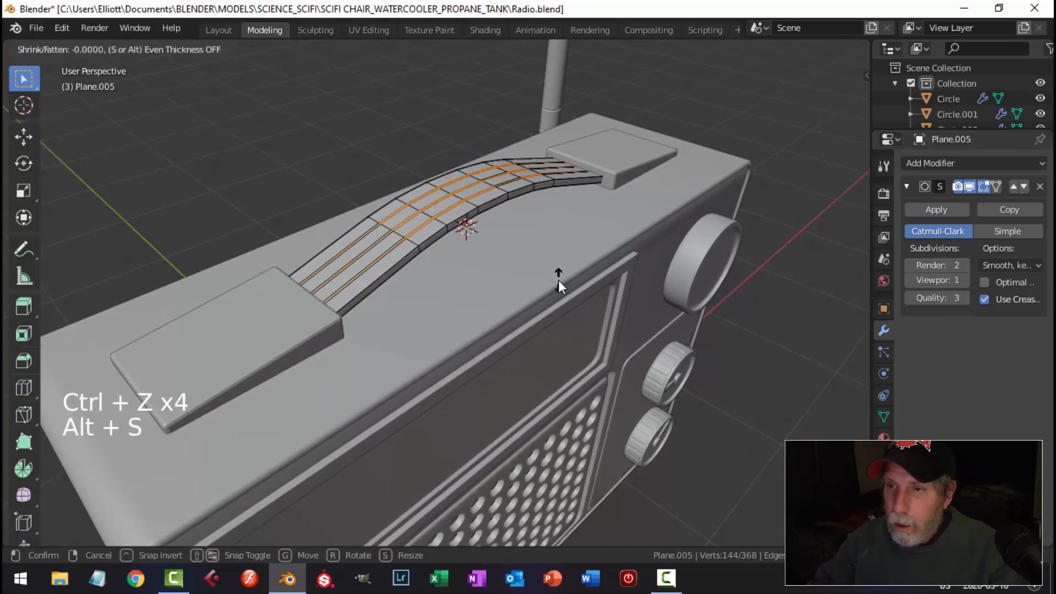
pyautogui.press('shift')
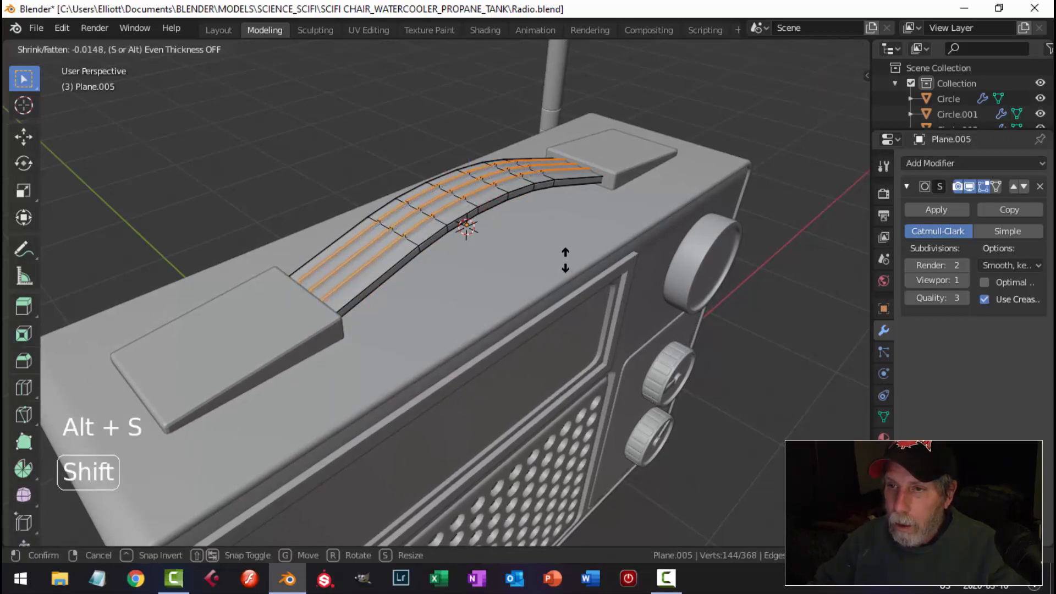
pyautogui.click(565, 259)
pyautogui.press('Tab')
# Deselect everything, check the handle from several angles, and save the radio file
pyautogui.moveTo(566, 260); pyautogui.dragTo(556, 308, button='middle')
pyautogui.keyDown('alt'); pyautogui.middleClick(450, 310); pyautogui.keyUp('alt')
pyautogui.hotkey('alt', 'a')
pyautogui.scroll(-3, 504, 318)
pyautogui.scroll(-2, 492, 283)
pyautogui.scroll(3, 537, 325)
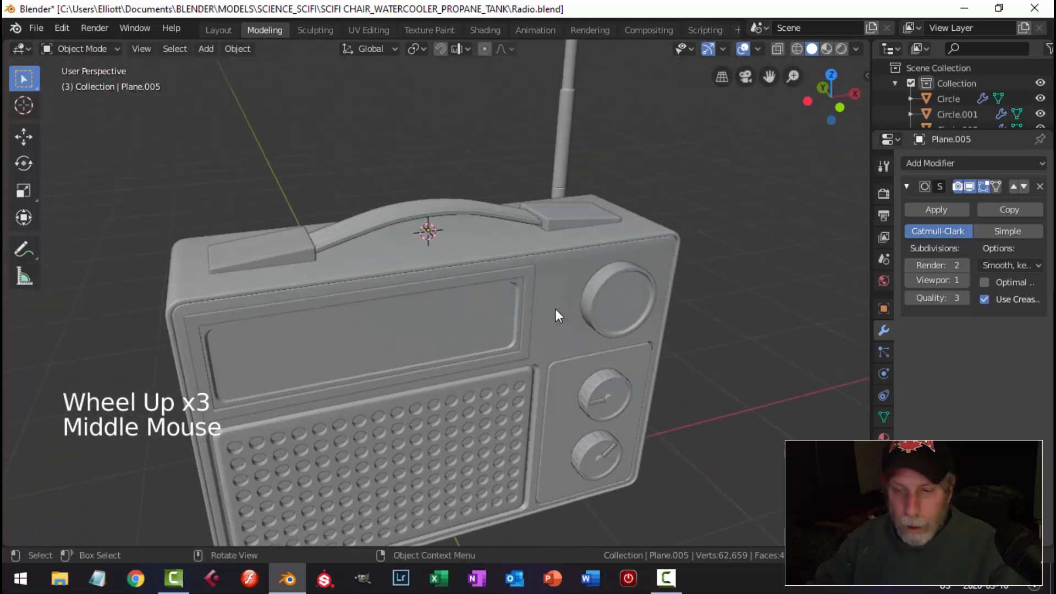
pyautogui.hotkey('ctrl', 's')
pyautogui.scroll(-2, 550, 311)
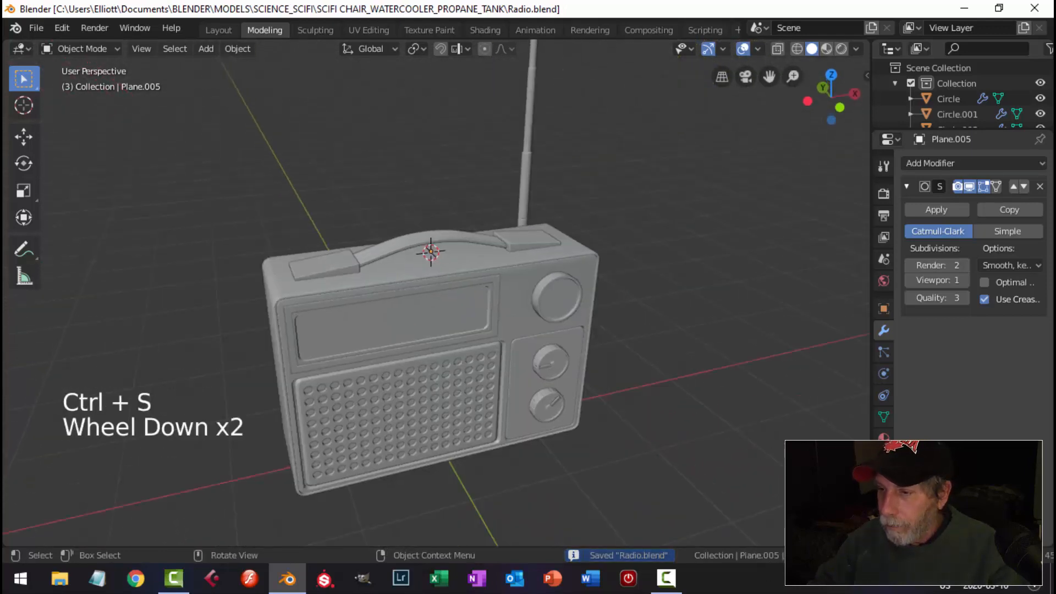
pyautogui.scroll(2, 688, 420)
pyautogui.scroll(-1, 688, 420)
pyautogui.moveTo(688, 420); pyautogui.dragTo(372, 293, button='middle')
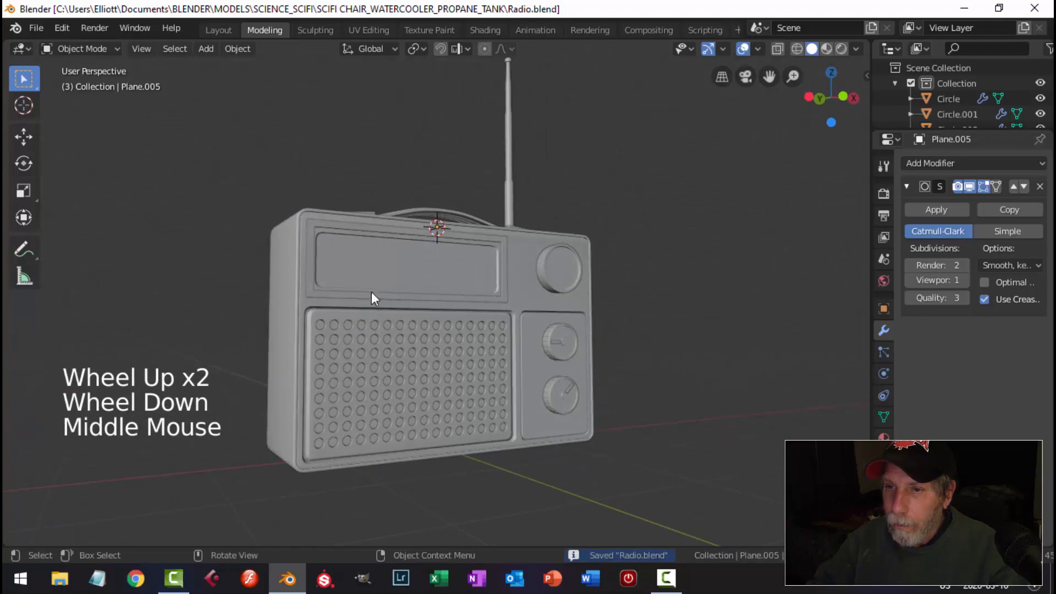
# With all radio objects selected, rename their collection to RADIO and save the file
pyautogui.scroll(-2, 478, 279)
pyautogui.moveTo(478, 278); pyautogui.dragTo(551, 322, button='middle')
pyautogui.press('a')
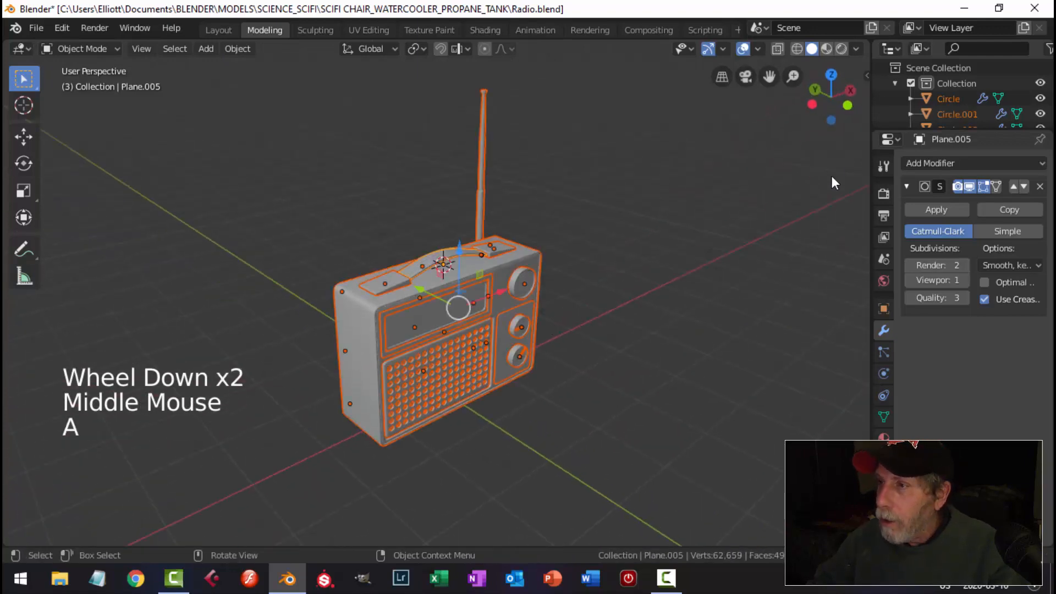
pyautogui.click(896, 83)
pyautogui.doubleClick(957, 83)
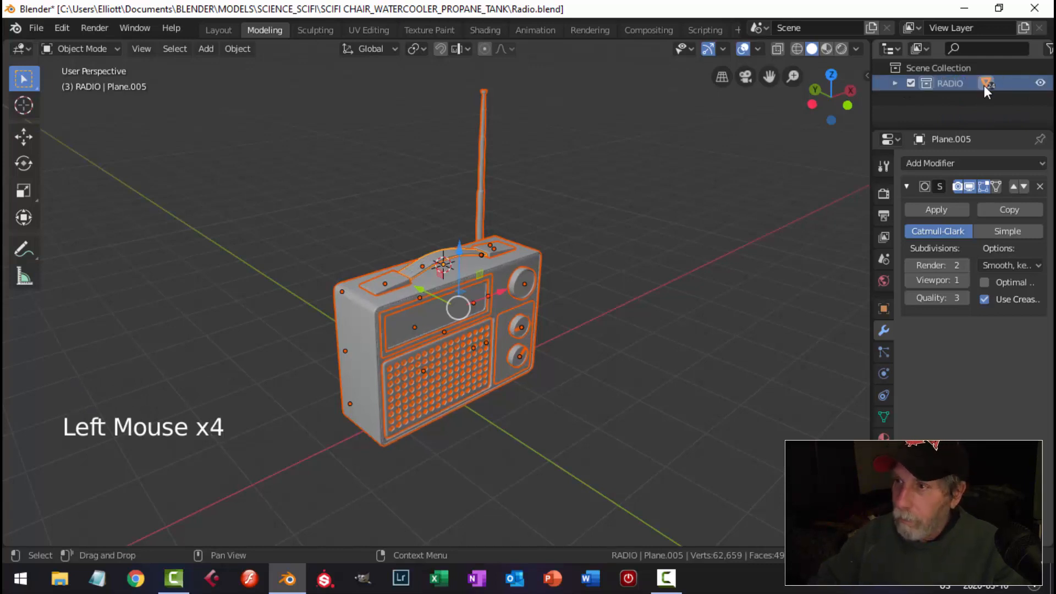
pyautogui.press('Return')
pyautogui.hotkey('ctrl', 's')
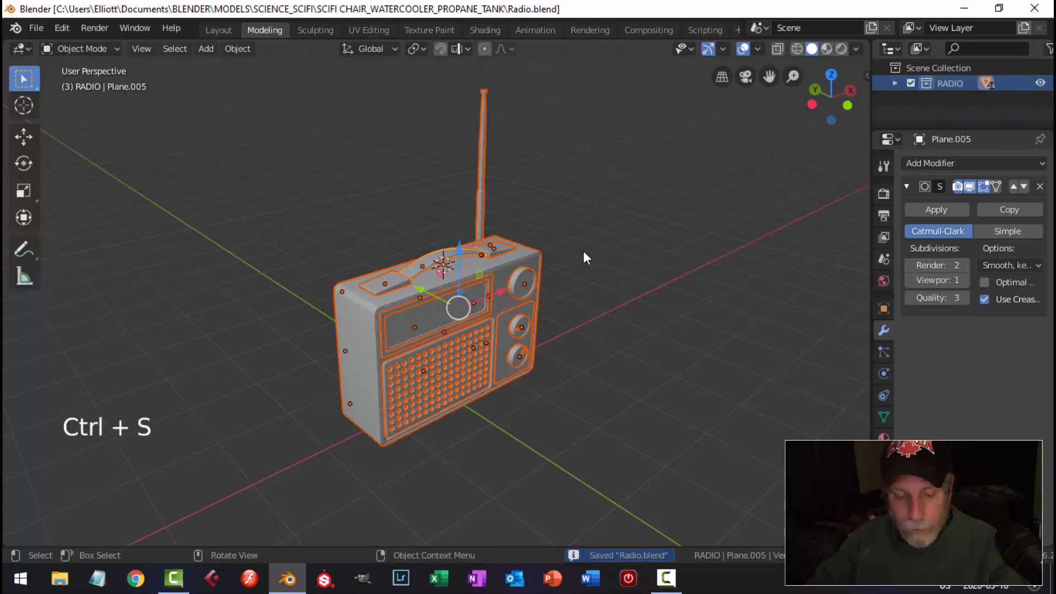
# Copy all the selected radio objects and open the recent file SciFiScene.blend
pyautogui.hotkey('ctrl', 'c')
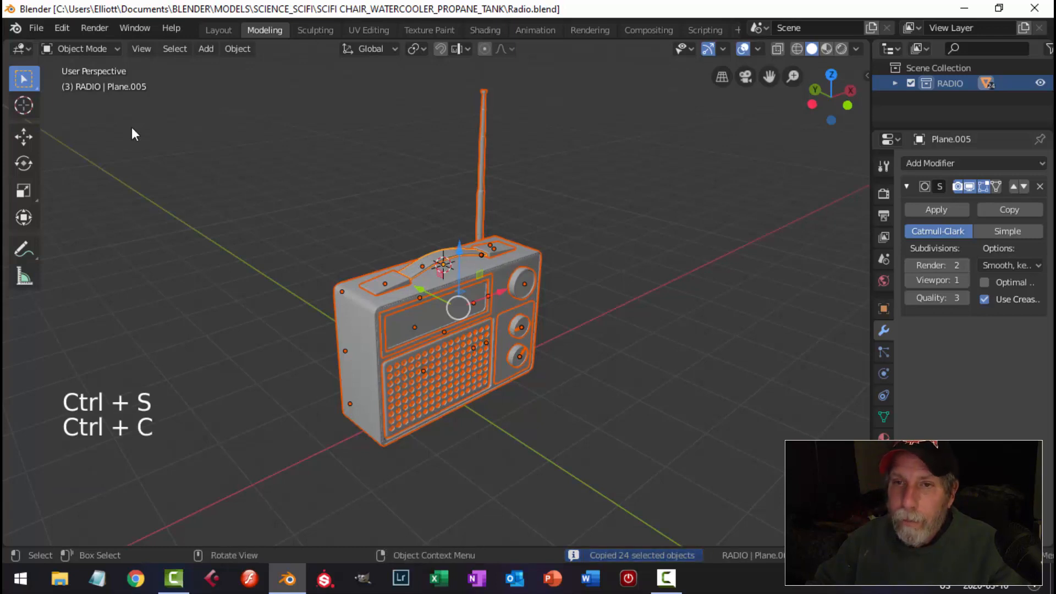
pyautogui.click(37, 28)
pyautogui.moveTo(58, 73)
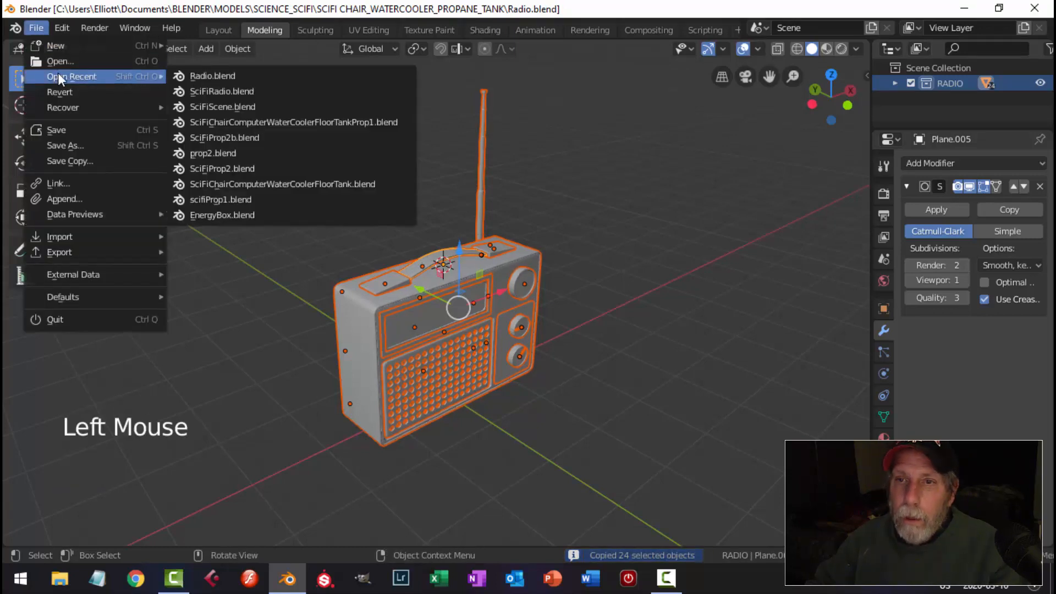
pyautogui.click(212, 105)
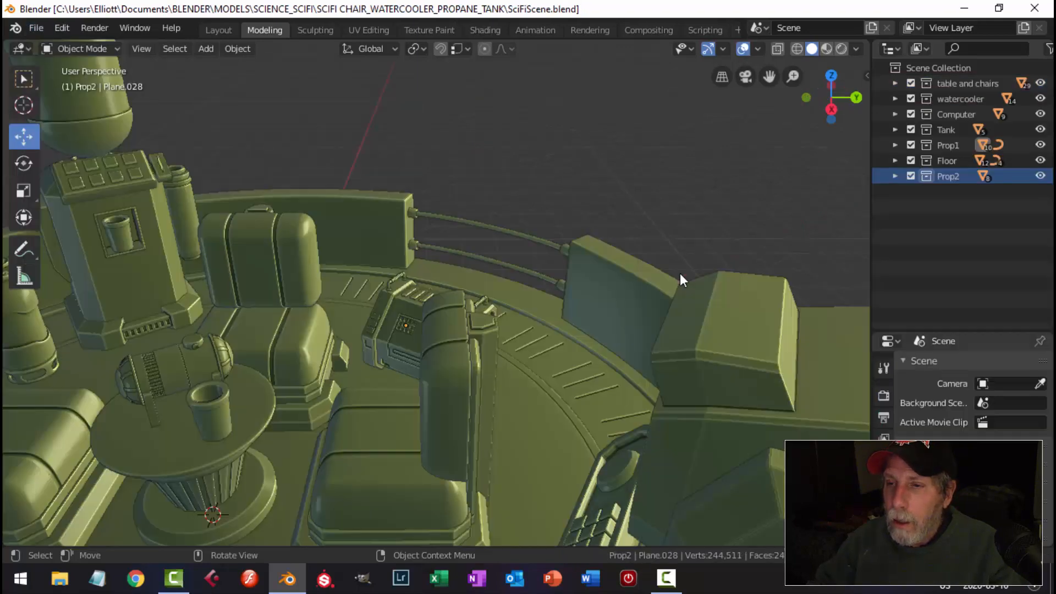
# Paste the copied radio objects into the sci-fi scene
pyautogui.moveTo(540, 277); pyautogui.dragTo(472, 266, button='middle')
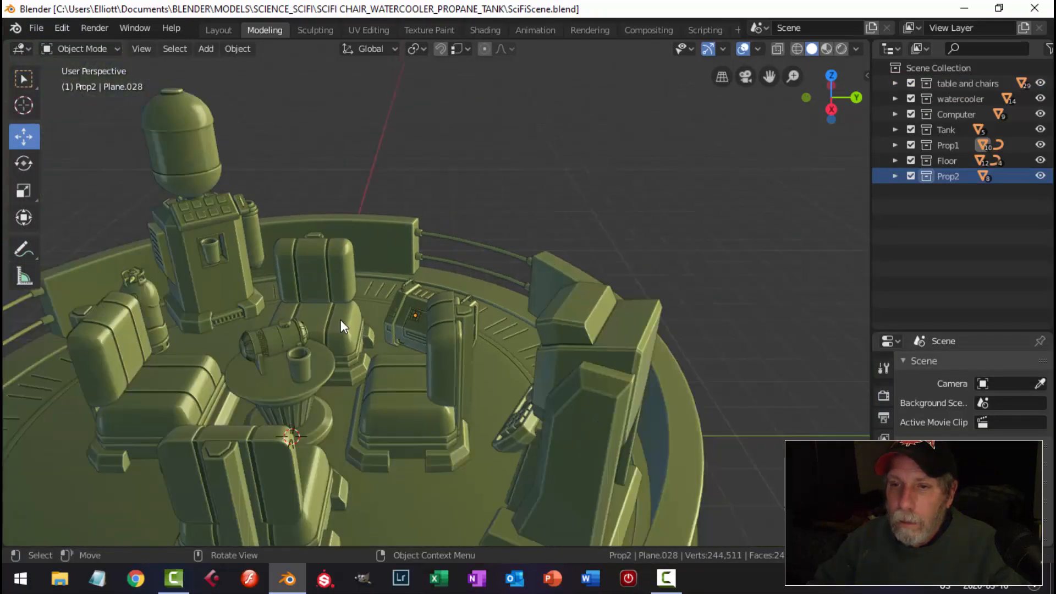
pyautogui.moveTo(341, 319); pyautogui.dragTo(451, 319, button='middle')
pyautogui.scroll(5, 451, 319)
pyautogui.keyDown('shift'); pyautogui.moveTo(421, 358); pyautogui.dragTo(528, 331, button='middle'); pyautogui.keyUp('shift')
pyautogui.scroll(-8, 527, 330)
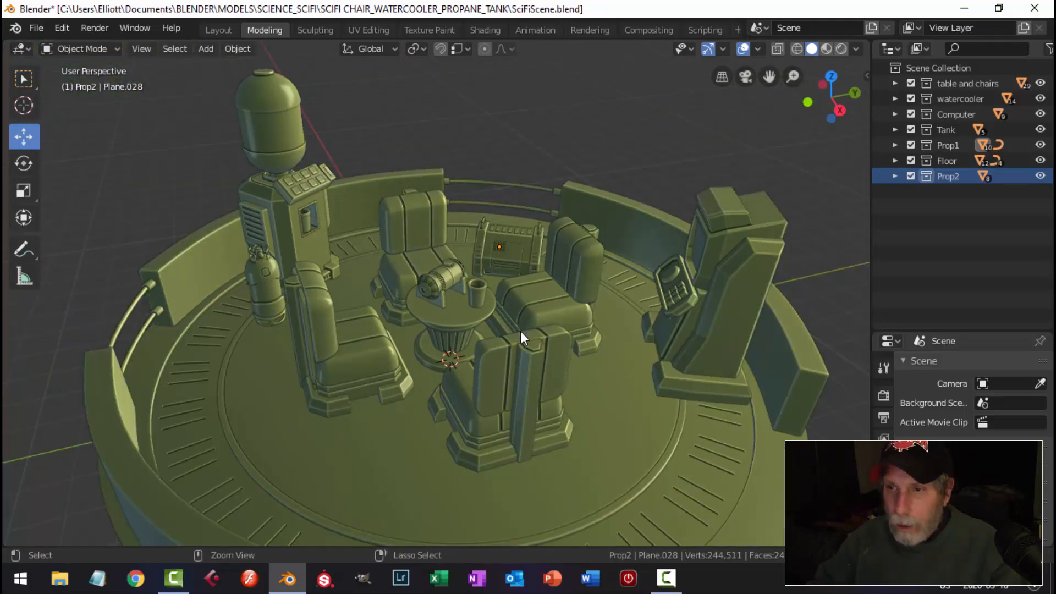
pyautogui.hotkey('ctrl', 'v')
pyautogui.scroll(-4, 520, 332)
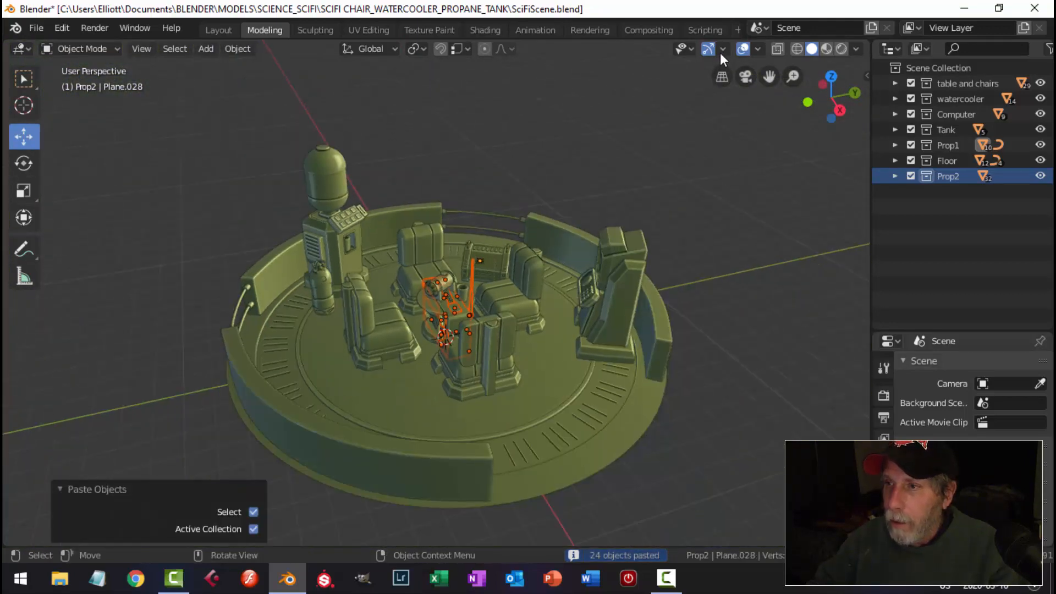
# Move the pasted radio about -13.9 m along the Y axis, clear of the circular platform
pyautogui.click(722, 49)
pyautogui.click(681, 190)
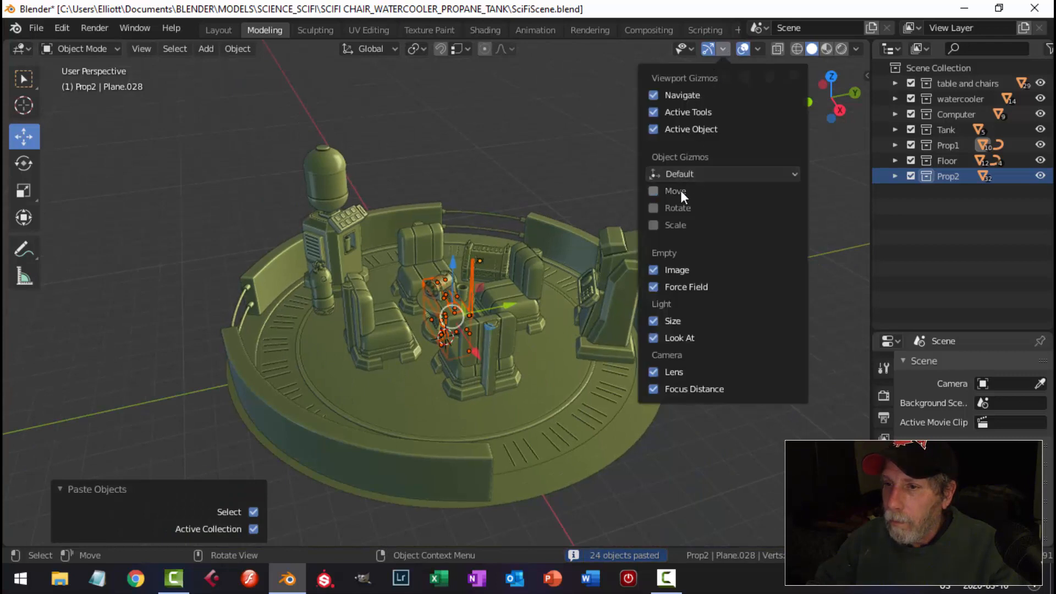
pyautogui.click(723, 49)
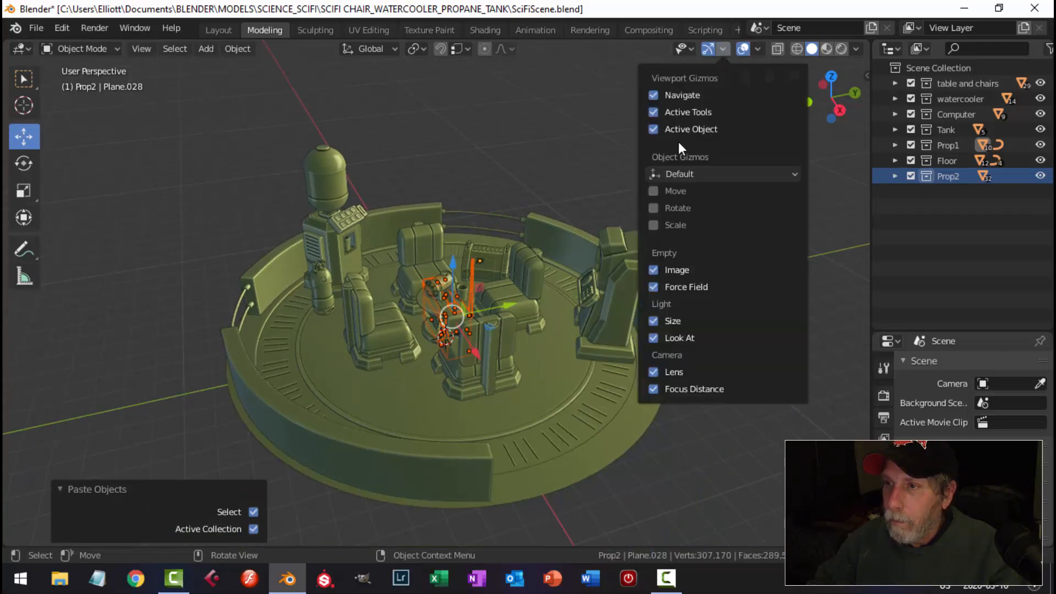
pyautogui.moveTo(508, 303); pyautogui.dragTo(100, 332)
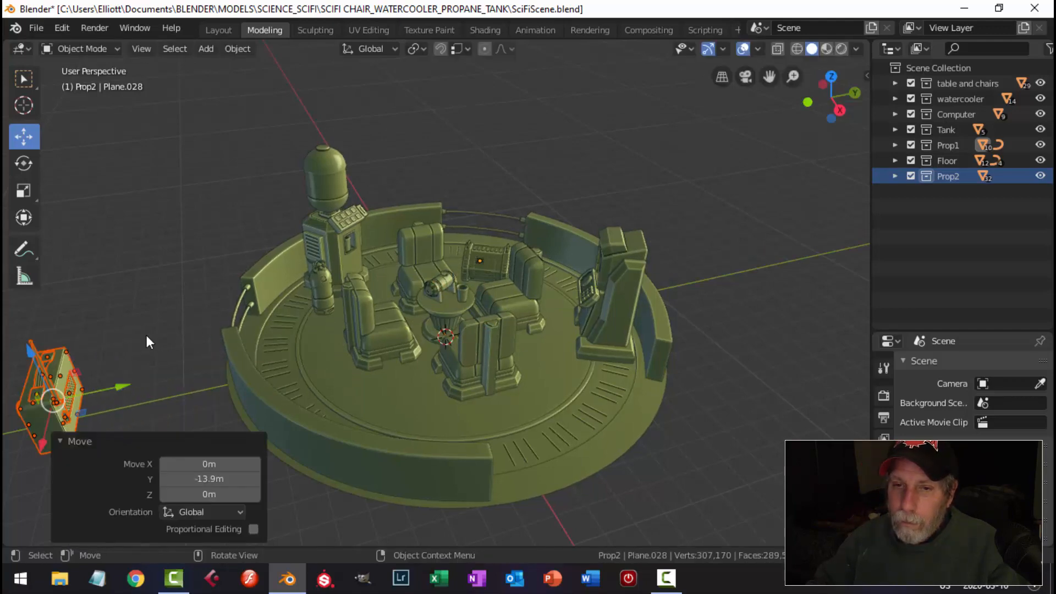
# Move the radio objects into a new collection named radio and make that collection active
pyautogui.moveTo(203, 276); pyautogui.dragTo(225, 256, button='middle')
pyautogui.keyDown('shift'); pyautogui.moveTo(217, 303); pyautogui.dragTo(335, 295, button='middle'); pyautogui.keyUp('shift')
pyautogui.scroll(2, 268, 280)
pyautogui.scroll(2, 268, 280)
pyautogui.scroll(-4, 276, 297)
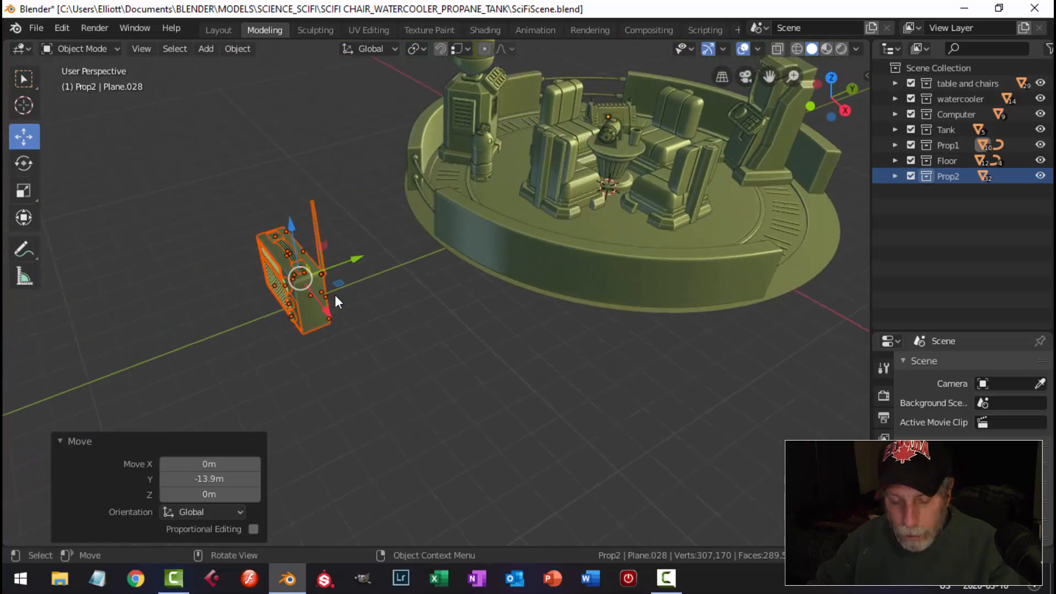
pyautogui.press('m')
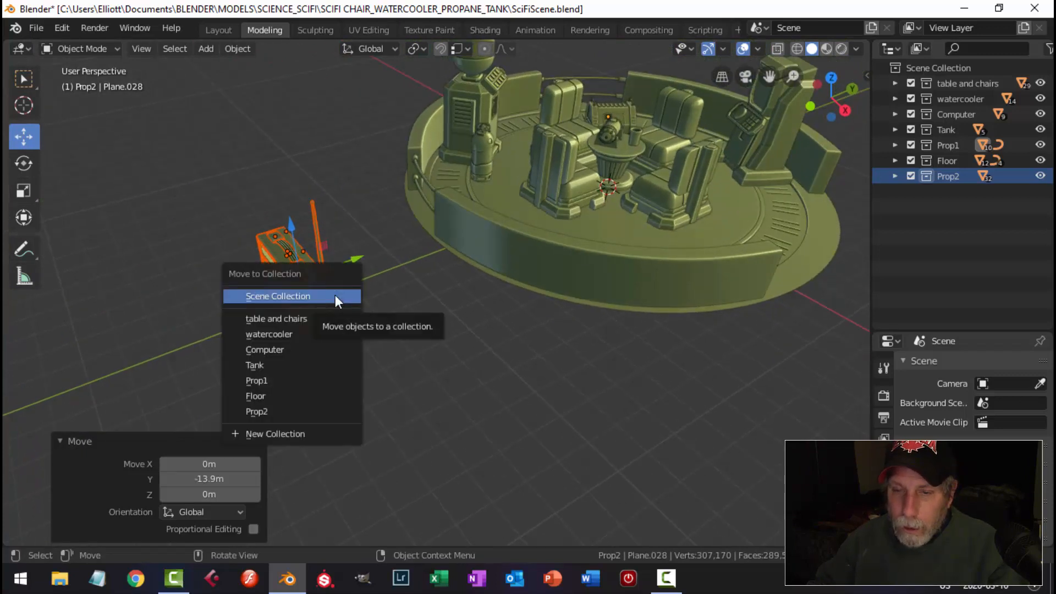
pyautogui.click(275, 432)
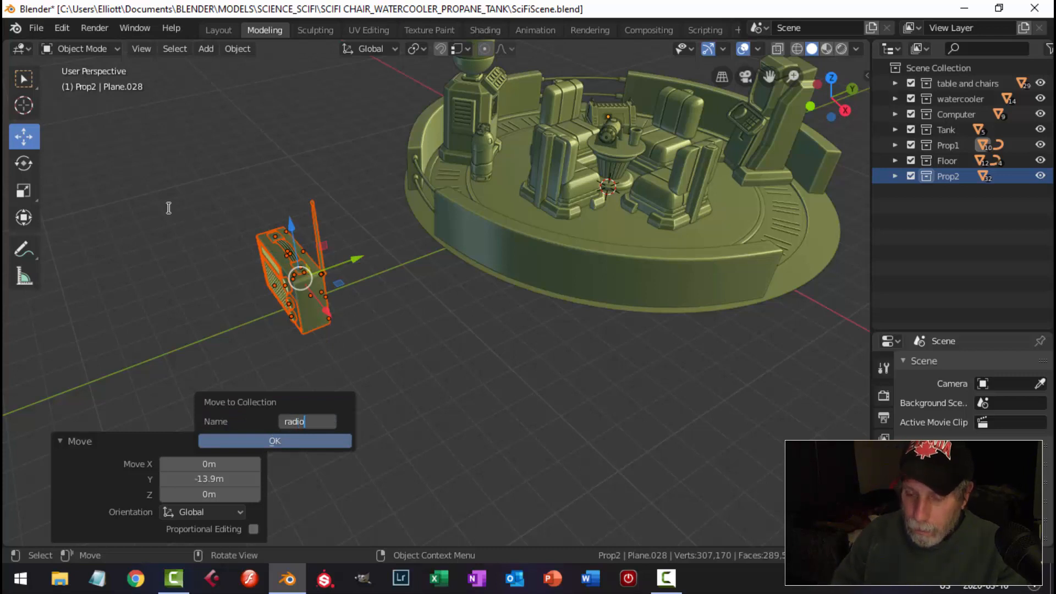
pyautogui.click(294, 445)
pyautogui.click(895, 192)
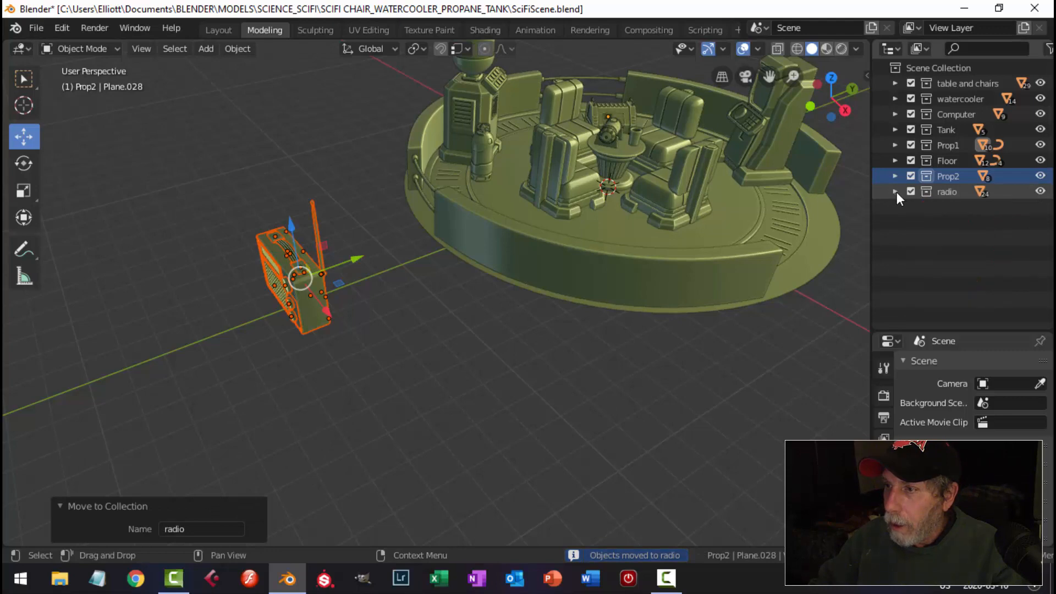
pyautogui.click(956, 191)
# Recalculate the normals of the radio's main body to face outside and return to object mode
pyautogui.scroll(3, 368, 320)
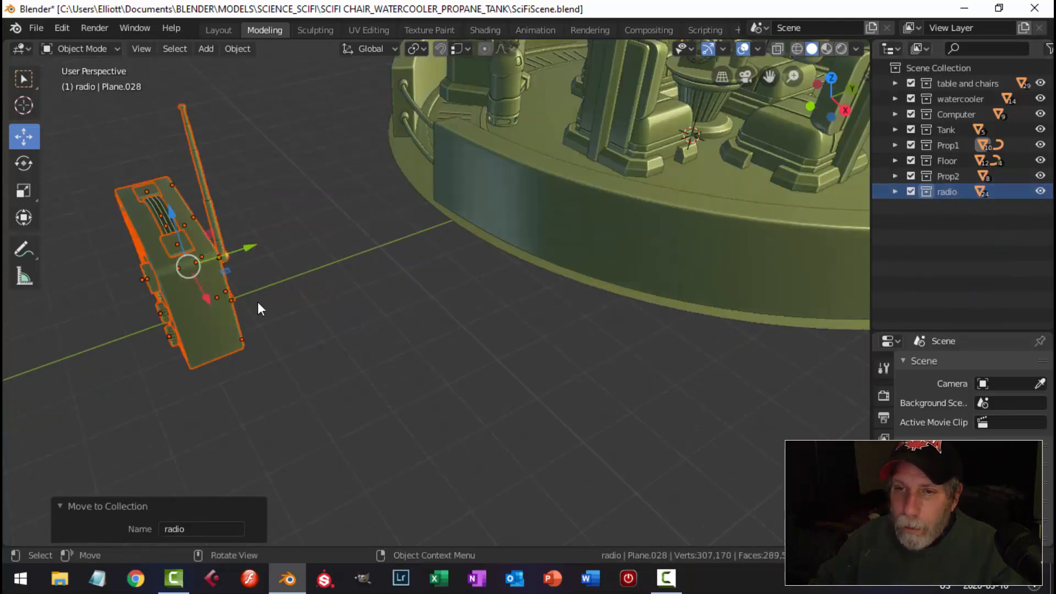
pyautogui.moveTo(258, 302); pyautogui.dragTo(289, 302, button='middle')
pyautogui.hotkey('alt', 'a')
pyautogui.moveTo(347, 328); pyautogui.dragTo(372, 299, button='middle')
pyautogui.click(392, 292)
pyautogui.press('Tab')
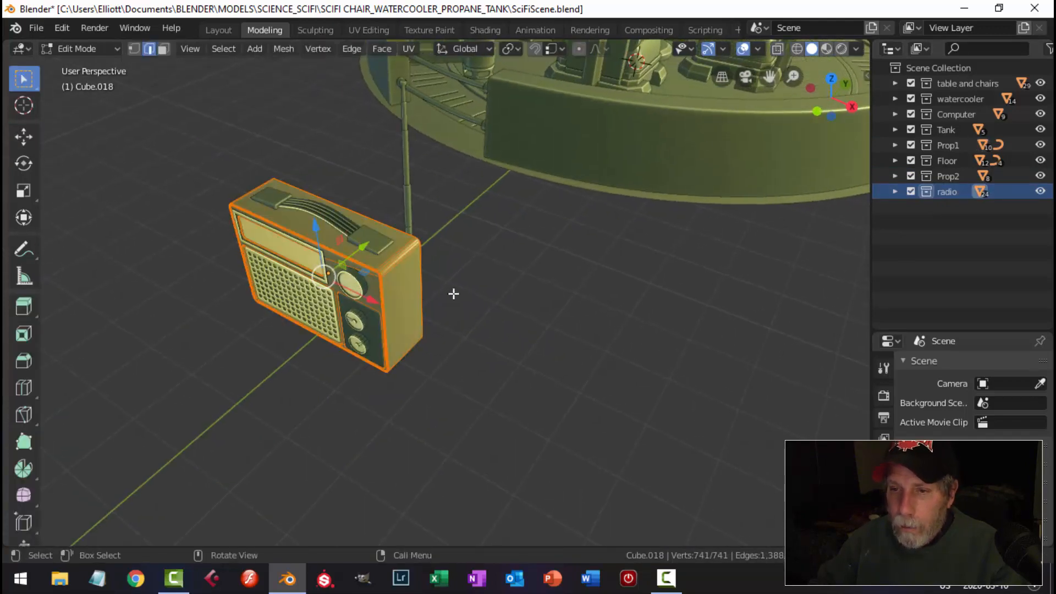
pyautogui.hotkey('alt', 'n')
pyautogui.click(482, 305)
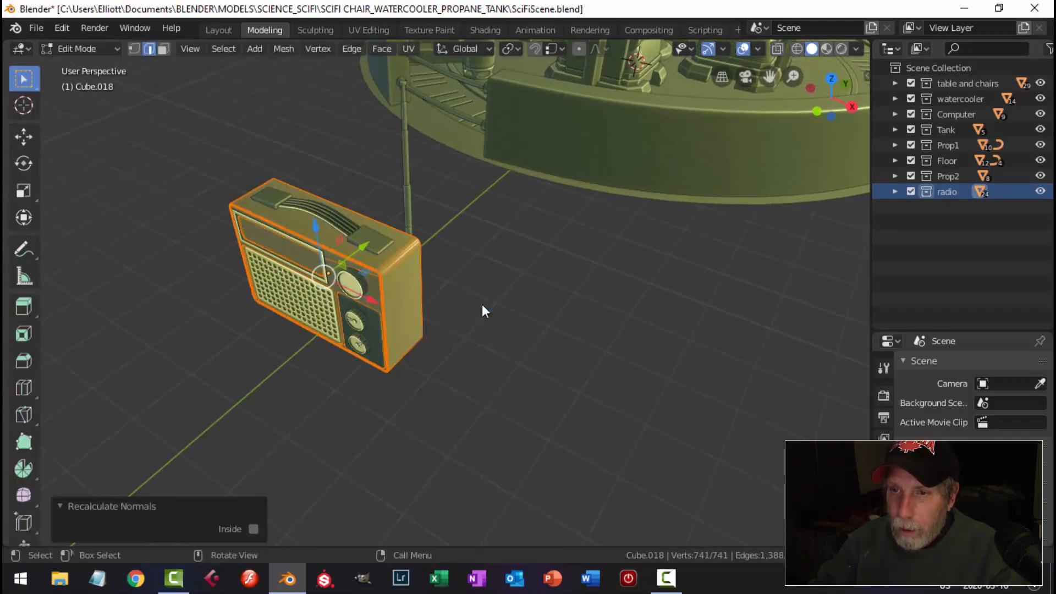
pyautogui.hotkey('alt', 'a')
pyautogui.press('Tab')
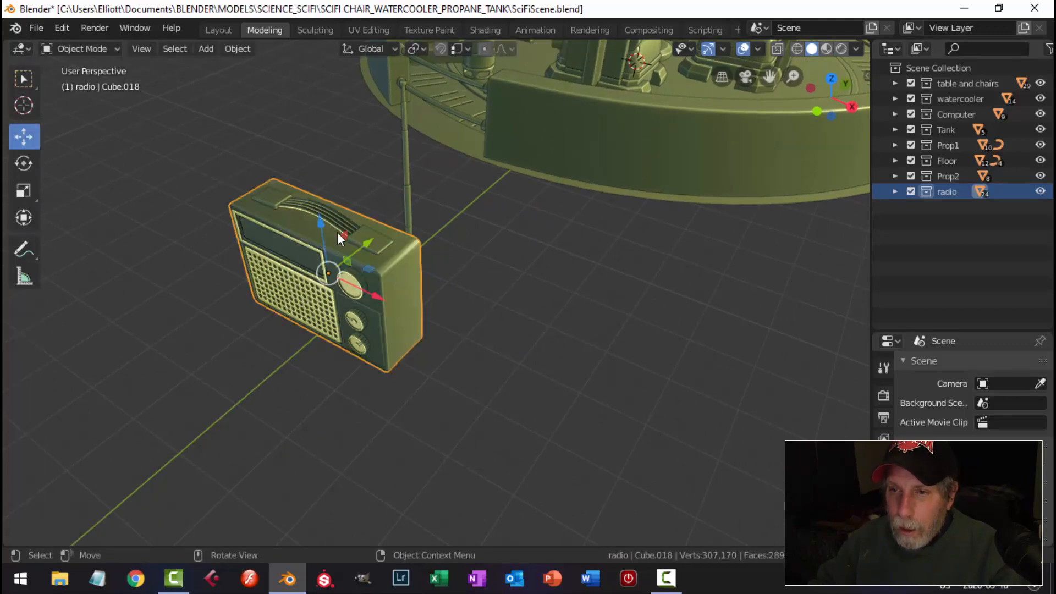
# Recalculate the normals of the grooved handle strip to face outside and return to object mode
pyautogui.click(335, 213)
pyautogui.press('Tab')
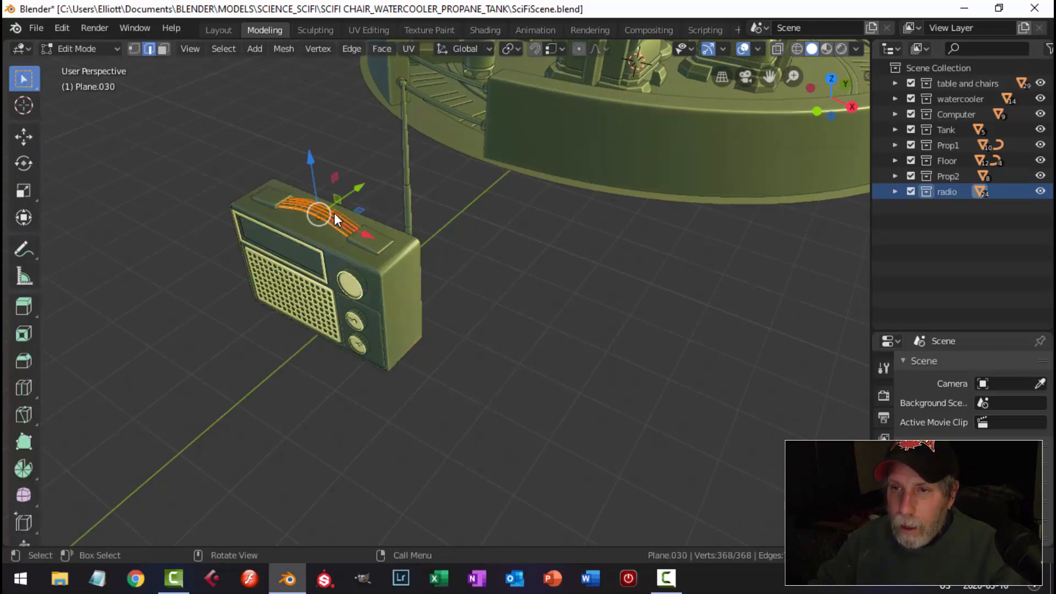
pyautogui.hotkey('alt', 'n')
pyautogui.click(414, 255)
pyautogui.hotkey('alt', 'a')
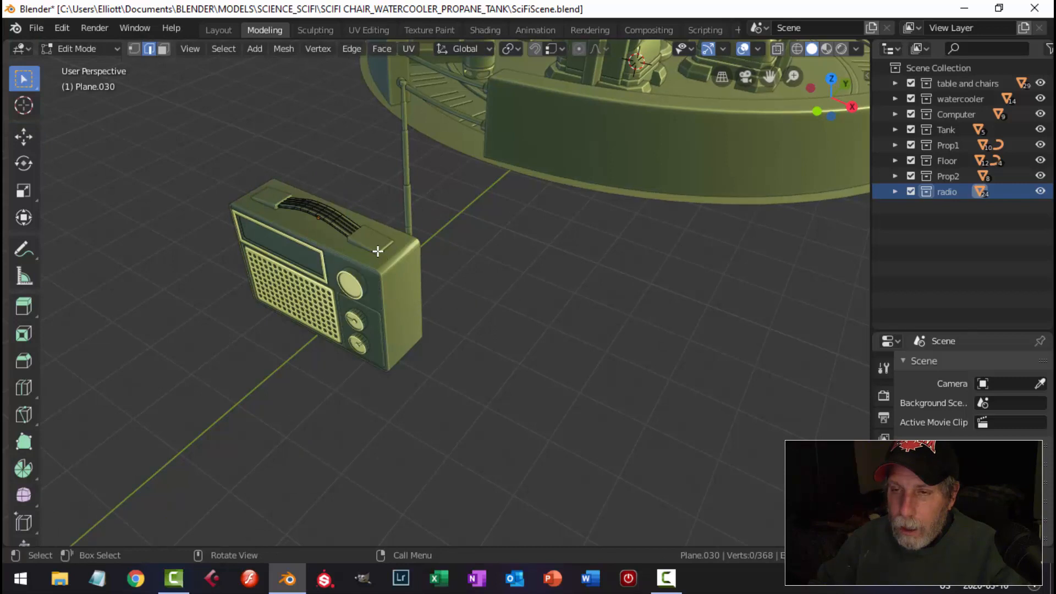
pyautogui.press('Tab')
# Recalculate the outside normals of the wedge mount on the antenna and knob side of the handle
pyautogui.click(384, 245)
pyautogui.press('Tab')
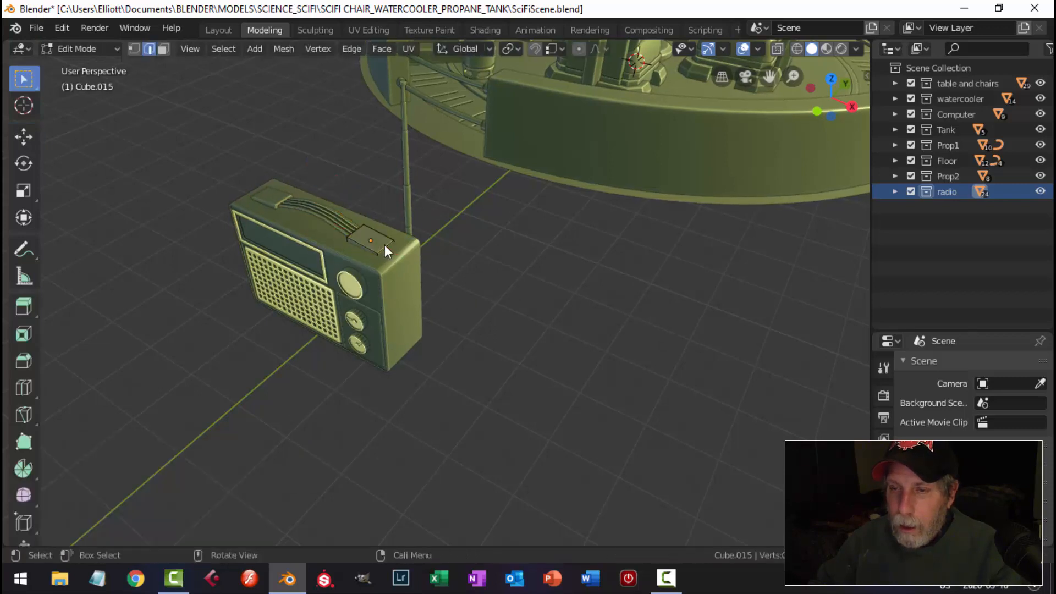
pyautogui.press('a')
pyautogui.hotkey('alt', 'n')
pyautogui.click(384, 244)
pyautogui.hotkey('alt', 'a')
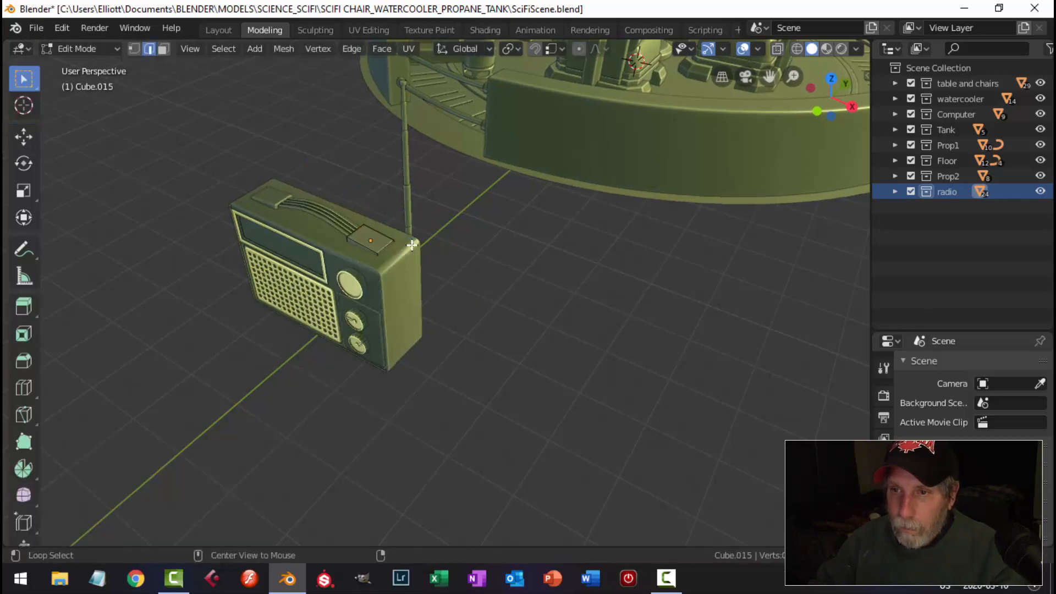
pyautogui.press('Tab')
# Recalculate the outside normals of the wedge mount at the handle's other end, away from the antenna
pyautogui.click(266, 193)
pyautogui.press('Tab')
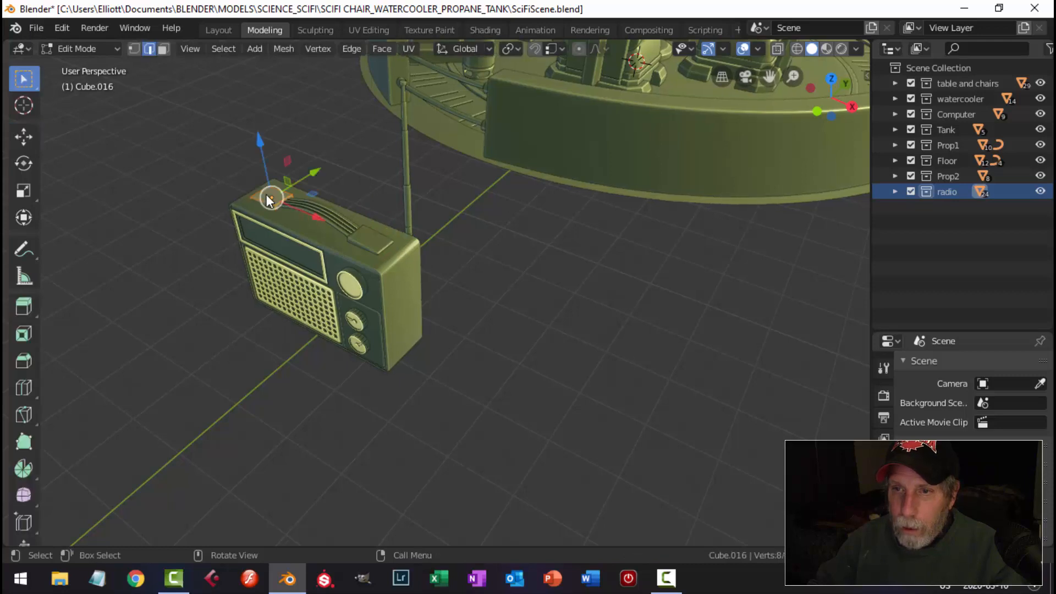
pyautogui.press('a')
pyautogui.hotkey('alt', 'n')
pyautogui.click(266, 194)
pyautogui.hotkey('alt', 'a')
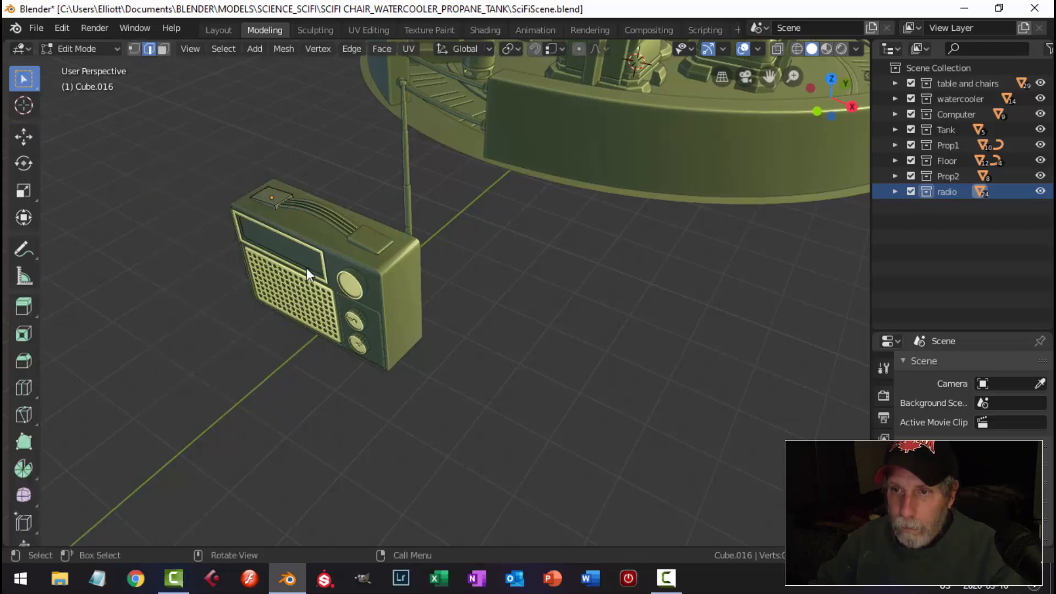
pyautogui.press('Tab')
pyautogui.click(292, 253)
pyautogui.press('Tab')
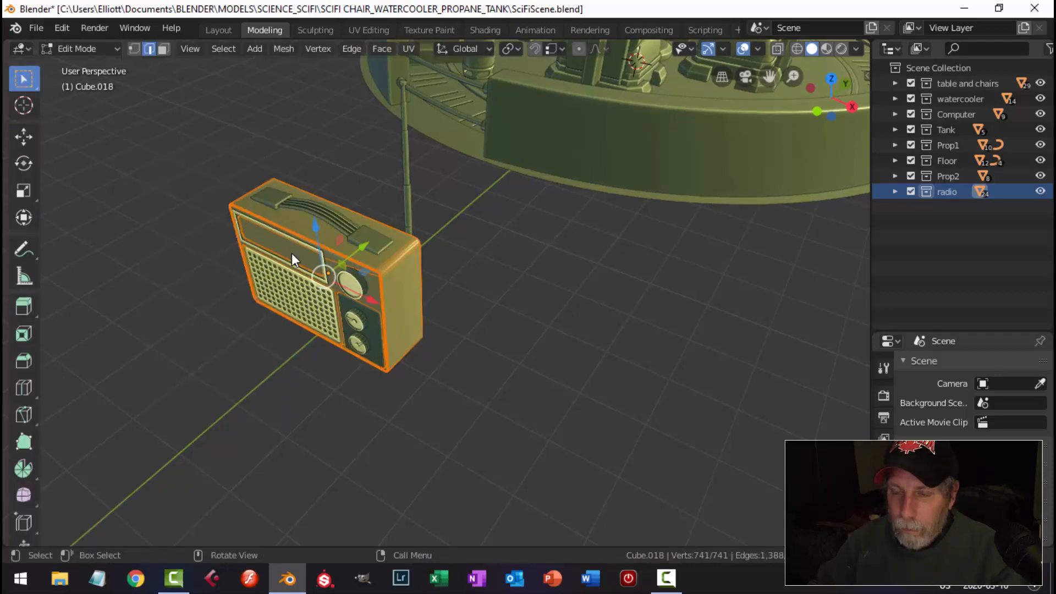
pyautogui.press('Tab')
pyautogui.click(292, 287)
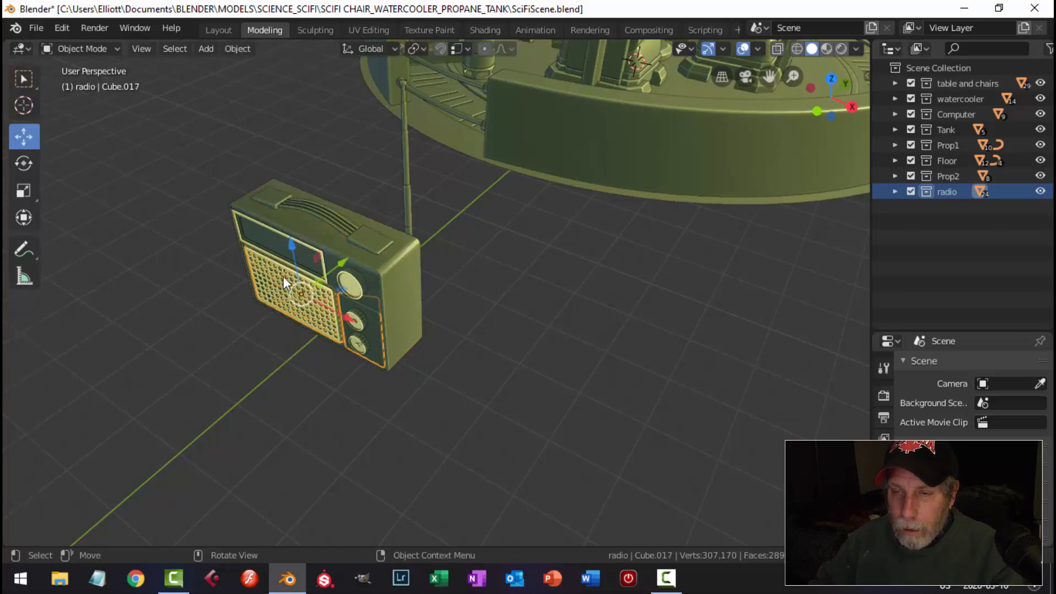
# Recalculate the normals of the thin frame around the radio's front display window to face outside
pyautogui.click(247, 223)
pyautogui.press('Tab')
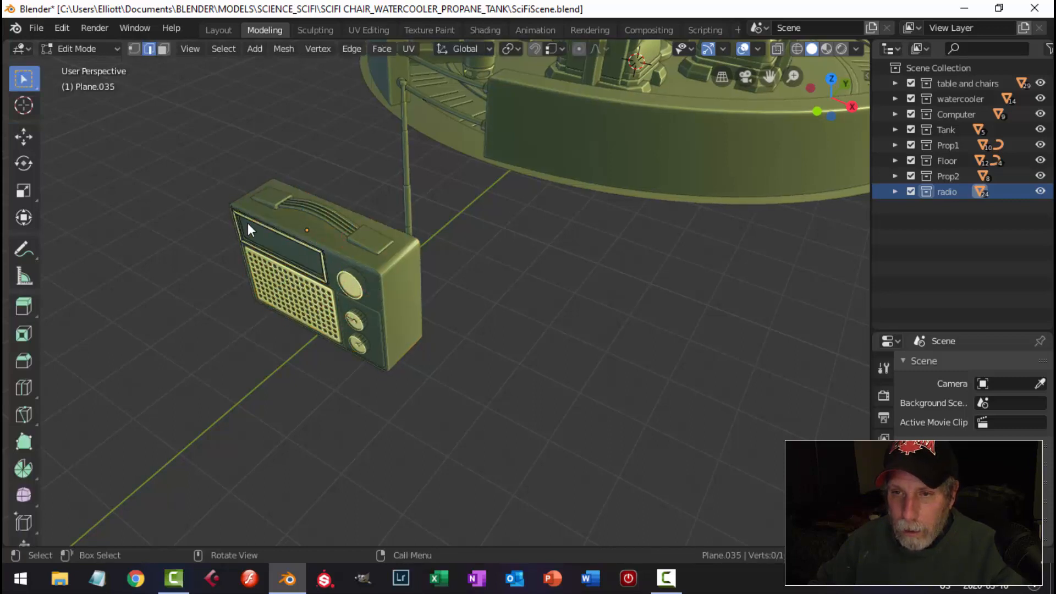
pyautogui.press('a')
pyautogui.hotkey('alt', 'n')
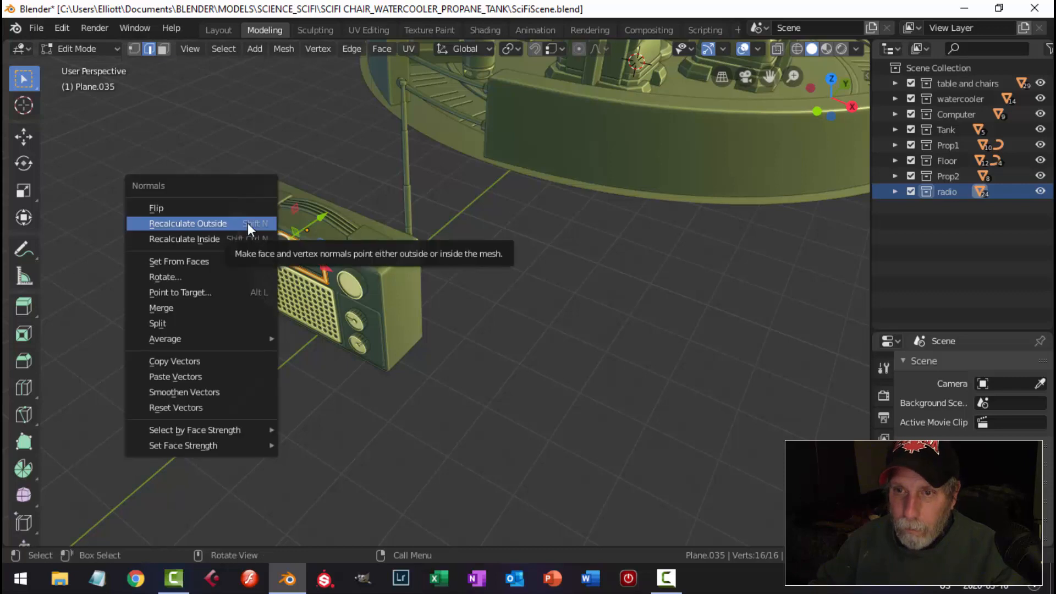
pyautogui.click(248, 223)
pyautogui.hotkey('alt', 'a')
pyautogui.press('Tab')
# Recalculate the outside normals of the front speaker grille and knob panel, and clear the selection in object mode
pyautogui.click(313, 302)
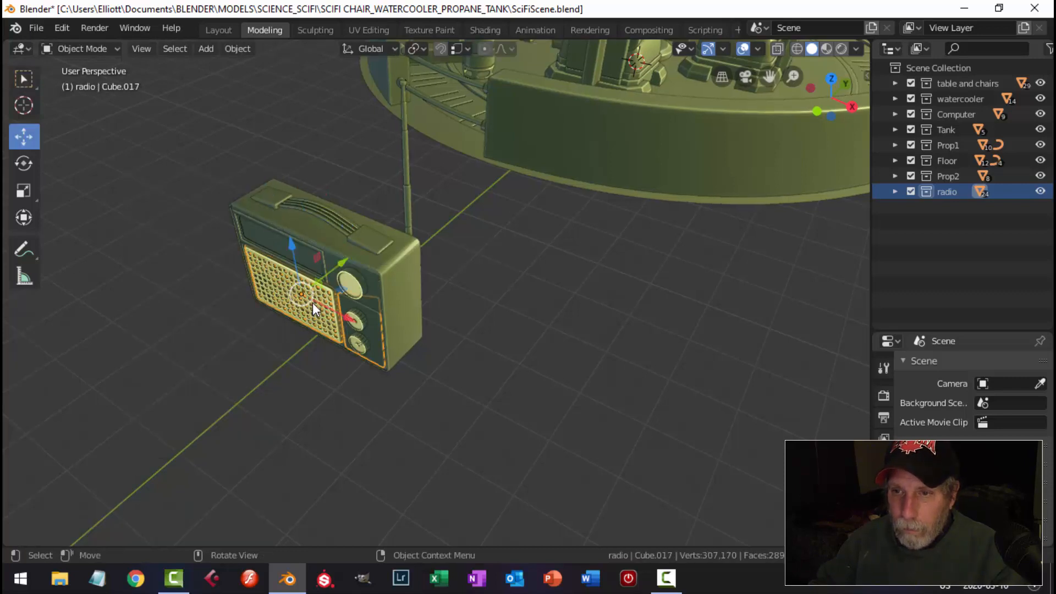
pyautogui.press('Tab')
pyautogui.hotkey('alt', 'n')
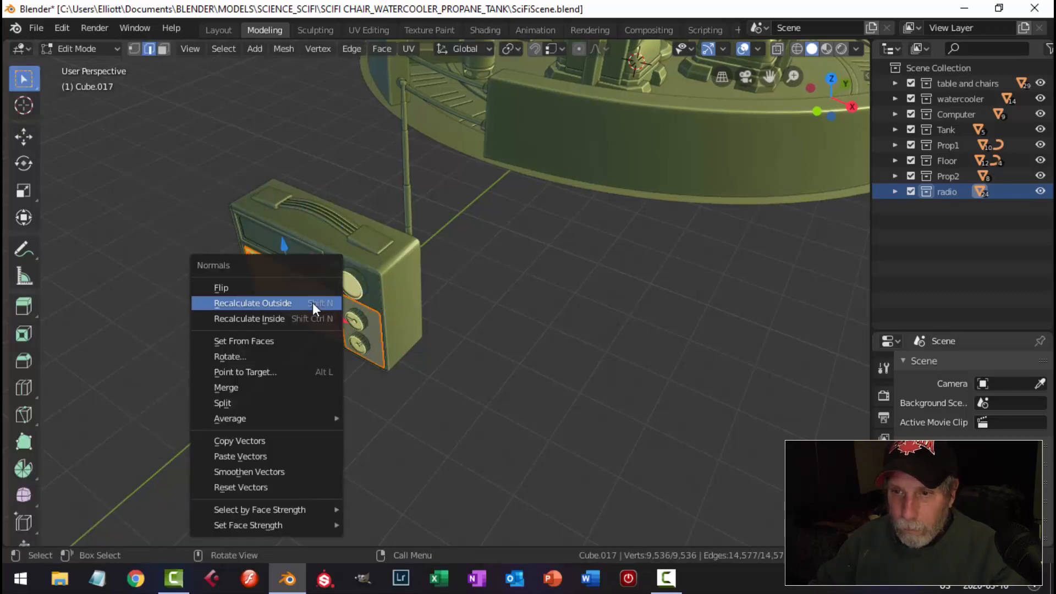
pyautogui.click(313, 303)
pyautogui.hotkey('alt', 'a')
pyautogui.press('Tab')
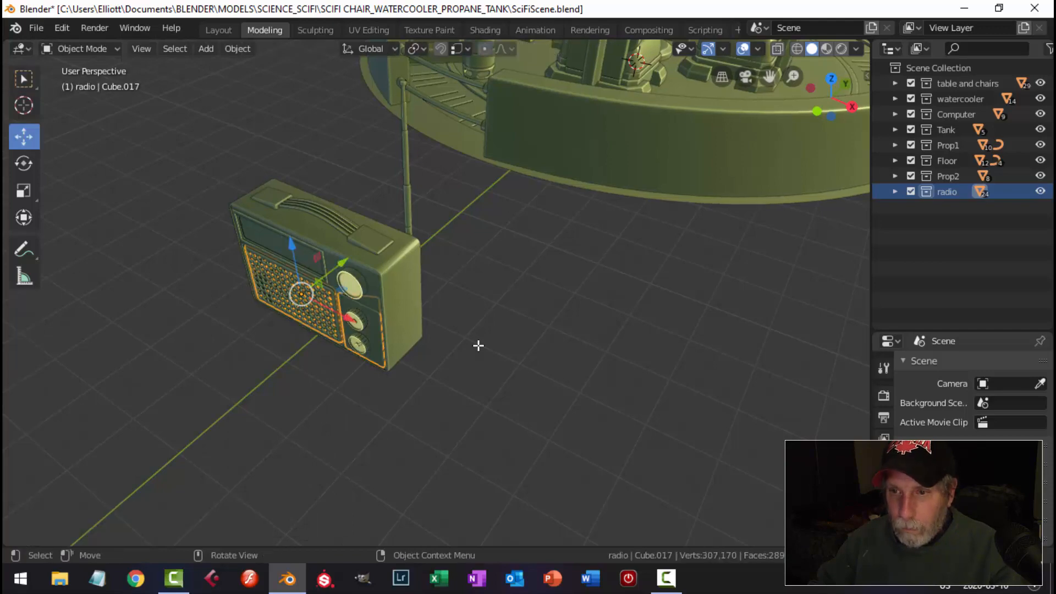
pyautogui.hotkey('alt', 'a')
# Recalculate the outside normals of the large round dial on the radio's front
pyautogui.scroll(8, 448, 364)
pyautogui.scroll(-8, 276, 322)
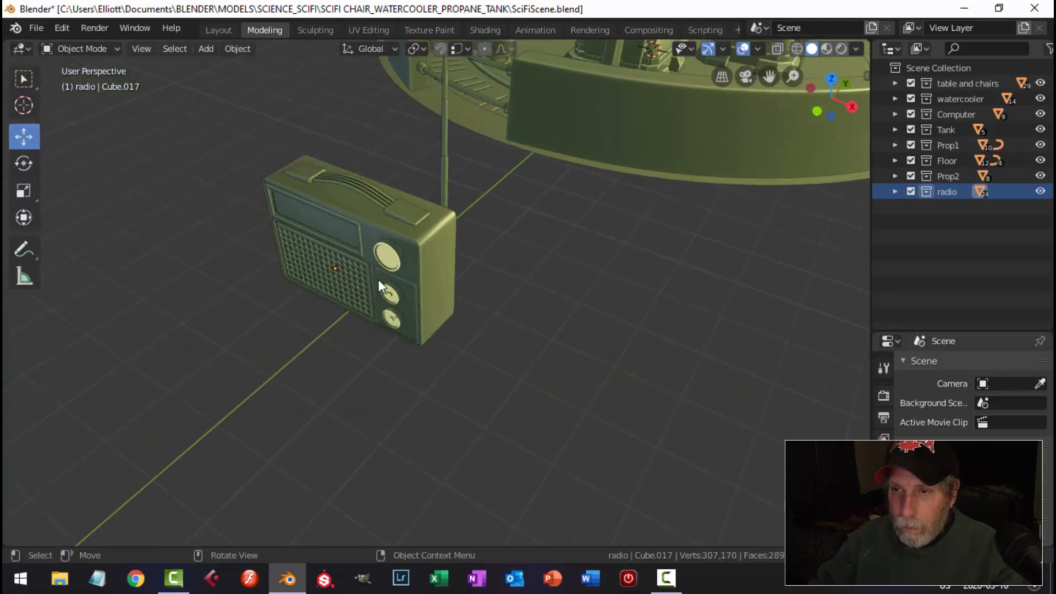
pyautogui.press('KP_Decimal')
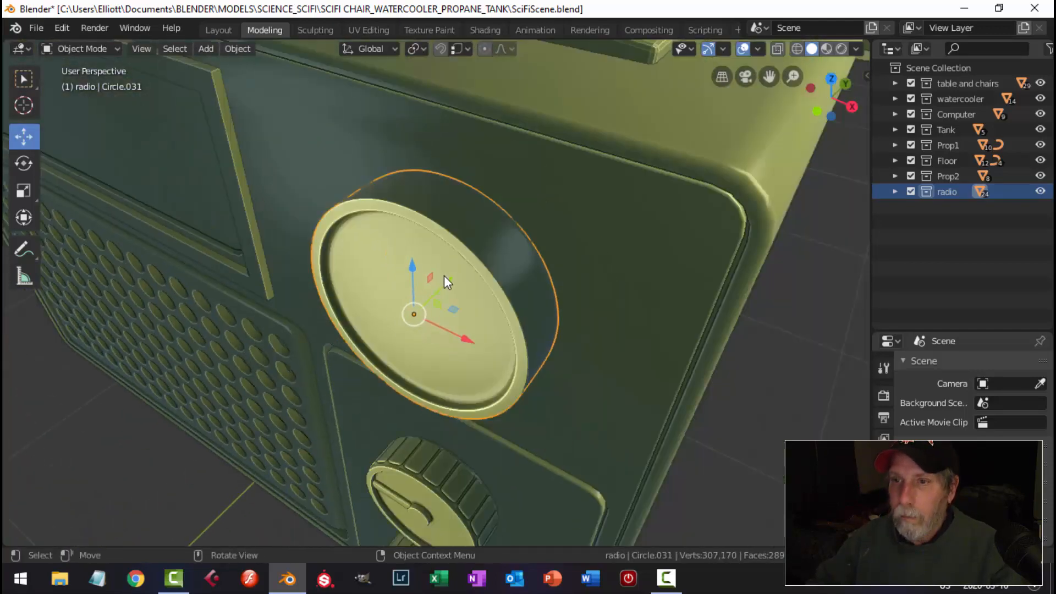
pyautogui.press('Tab')
pyautogui.press('a')
pyautogui.hotkey('alt', 'n')
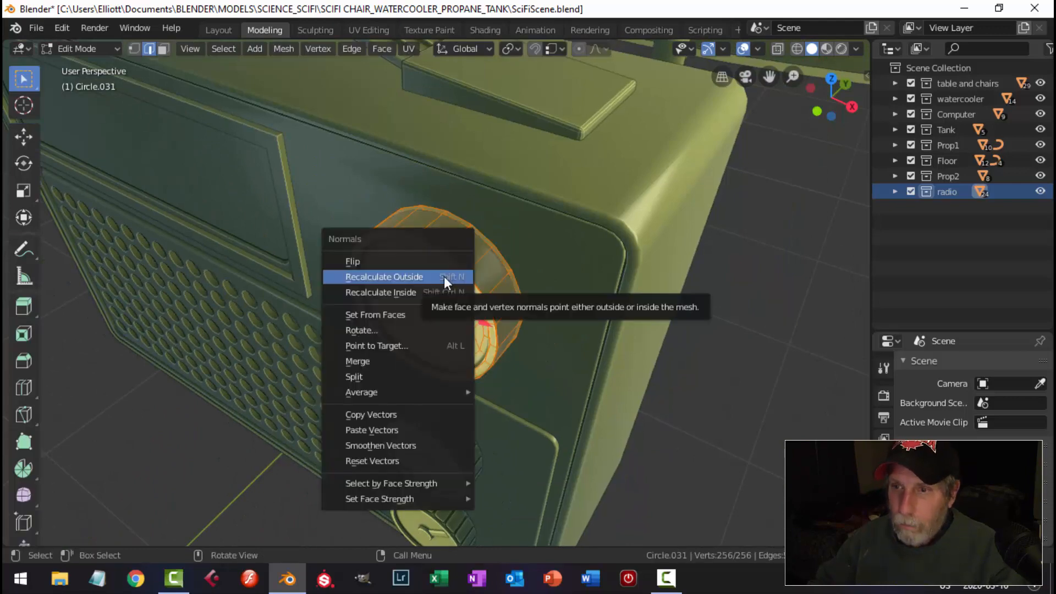
pyautogui.click(444, 277)
pyautogui.hotkey('alt', 'a')
pyautogui.press('Tab')
pyautogui.hotkey('alt', 'a')
# Recalculate the outside normals of both small ribbed knobs together and return to object mode with nothing selected
pyautogui.click(440, 442)
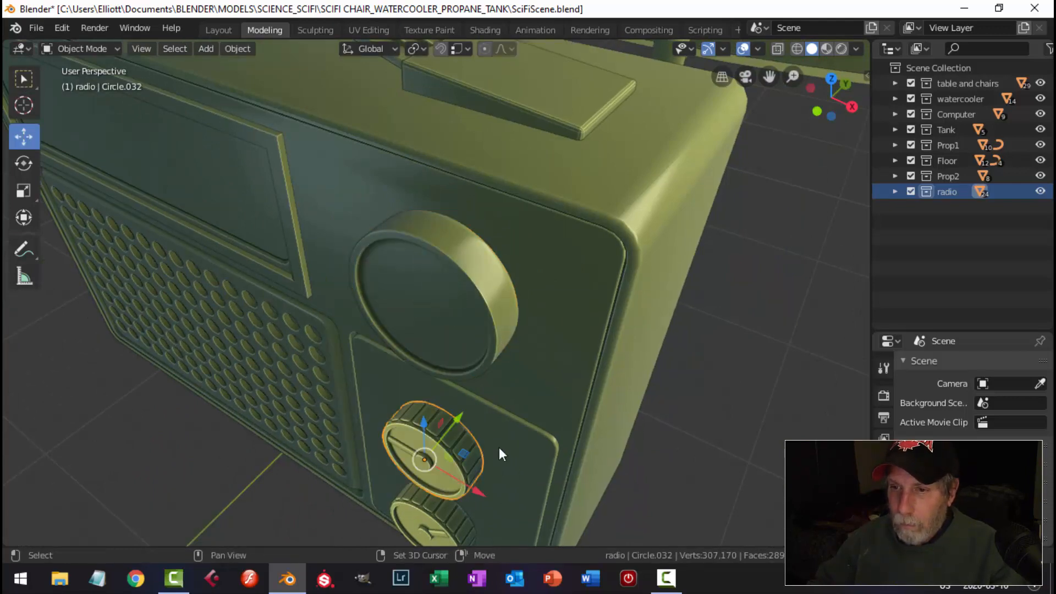
pyautogui.keyDown('shift'); pyautogui.moveTo(500, 448); pyautogui.dragTo(465, 406, button='middle'); pyautogui.keyUp('shift')
pyautogui.keyDown('shift'); pyautogui.click(465, 443); pyautogui.keyUp('shift')
pyautogui.press('Tab')
pyautogui.press('a')
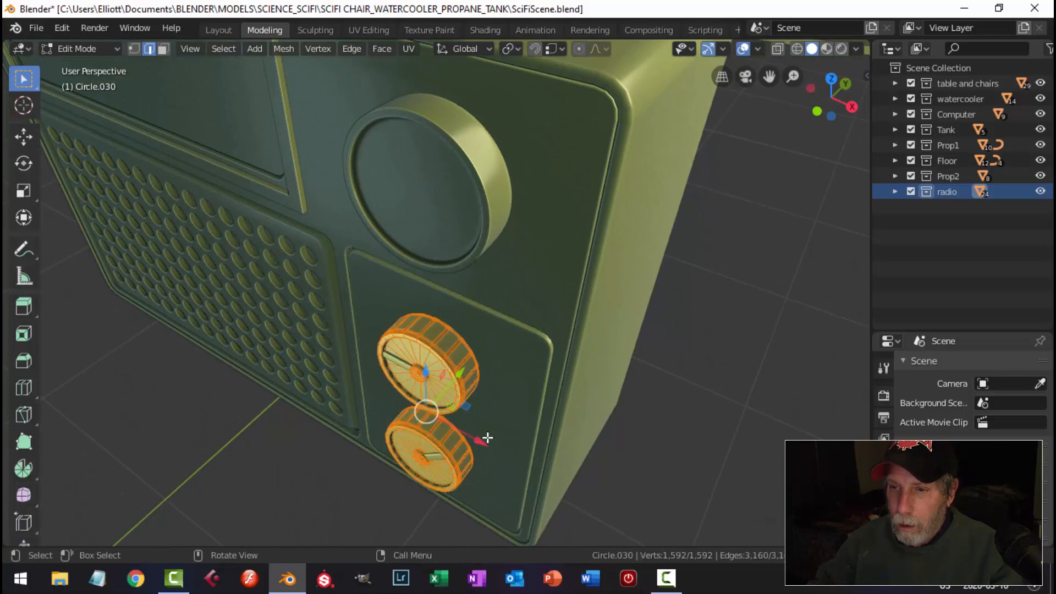
pyautogui.hotkey('alt', 'n')
pyautogui.moveTo(487, 440)
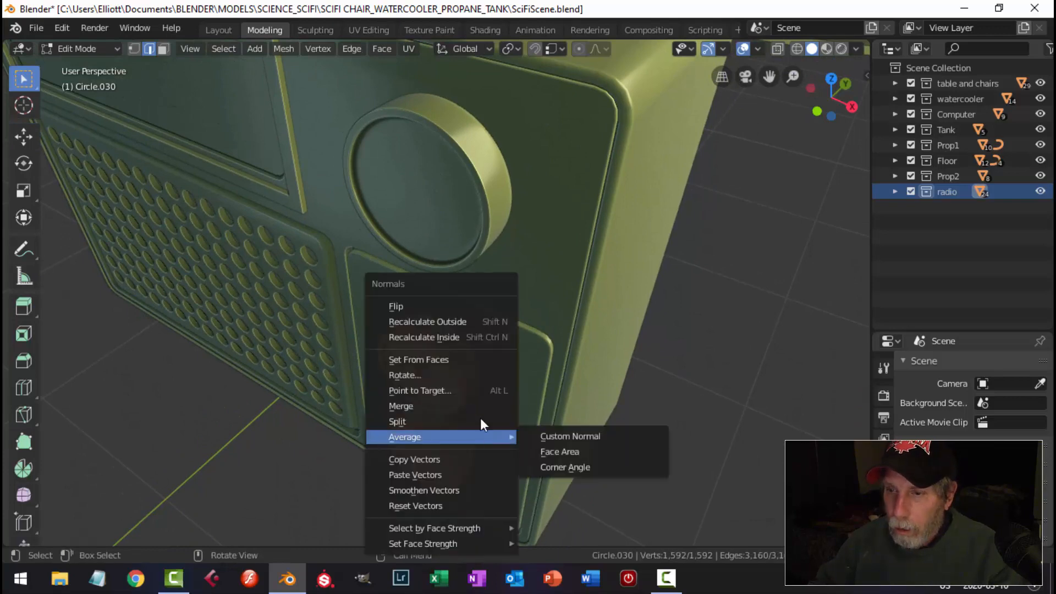
pyautogui.click(456, 323)
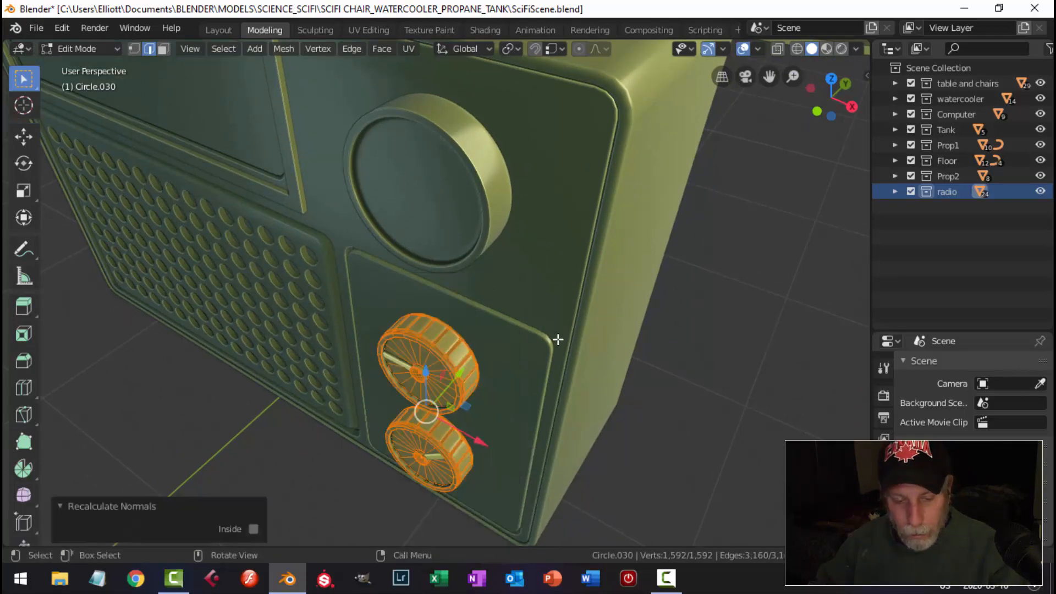
pyautogui.hotkey('alt', 'a')
pyautogui.press('Tab')
pyautogui.hotkey('alt', 'a')
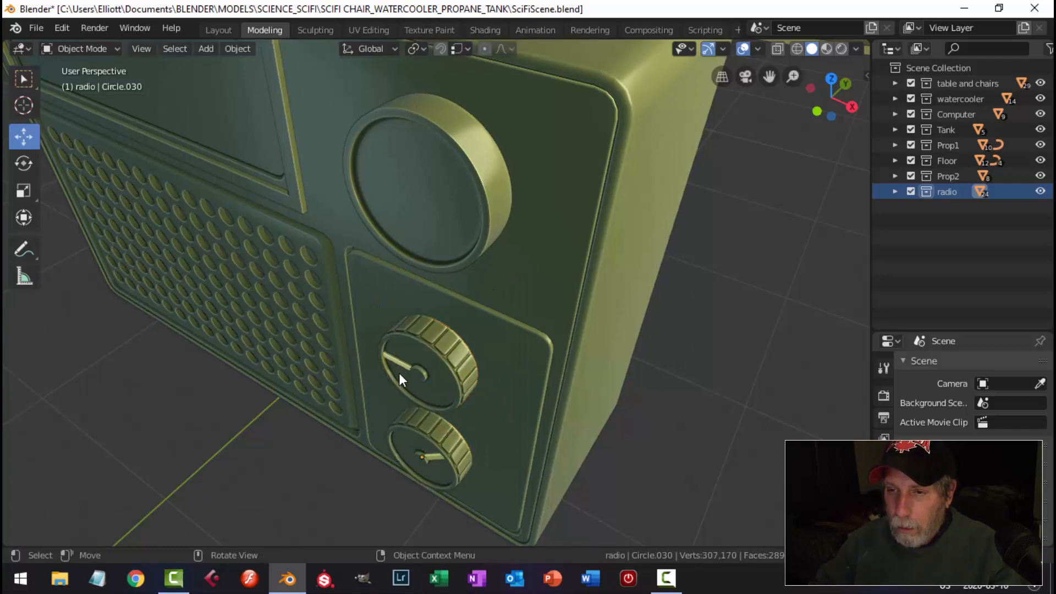
# Recalculate the outside normals of the pointer marks on the two small knobs
pyautogui.keyDown('shift'); pyautogui.click(437, 455); pyautogui.keyUp('shift')
pyautogui.press('Tab')
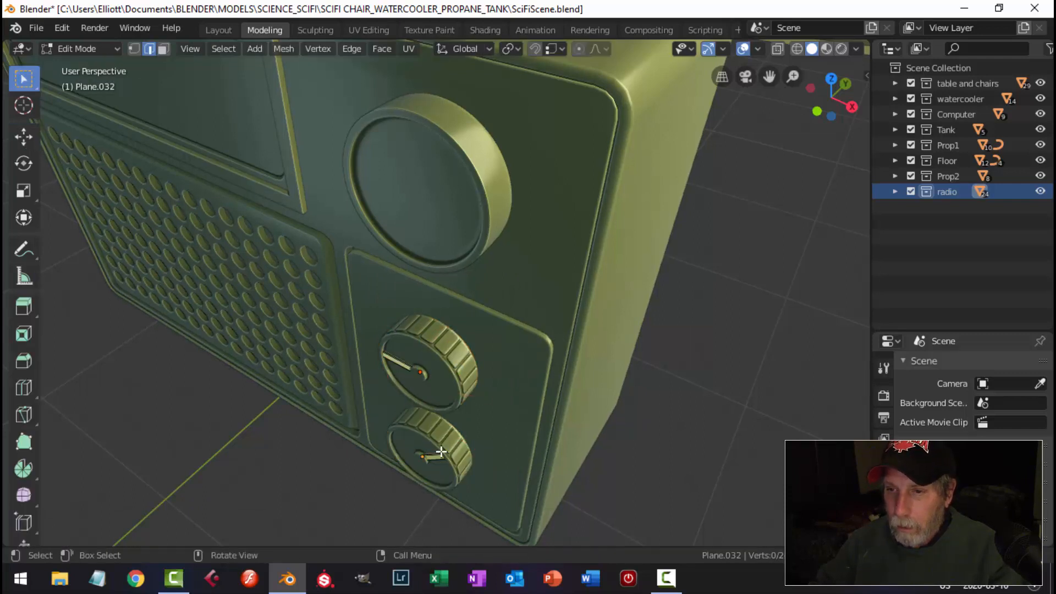
pyautogui.hotkey('alt', 'n')
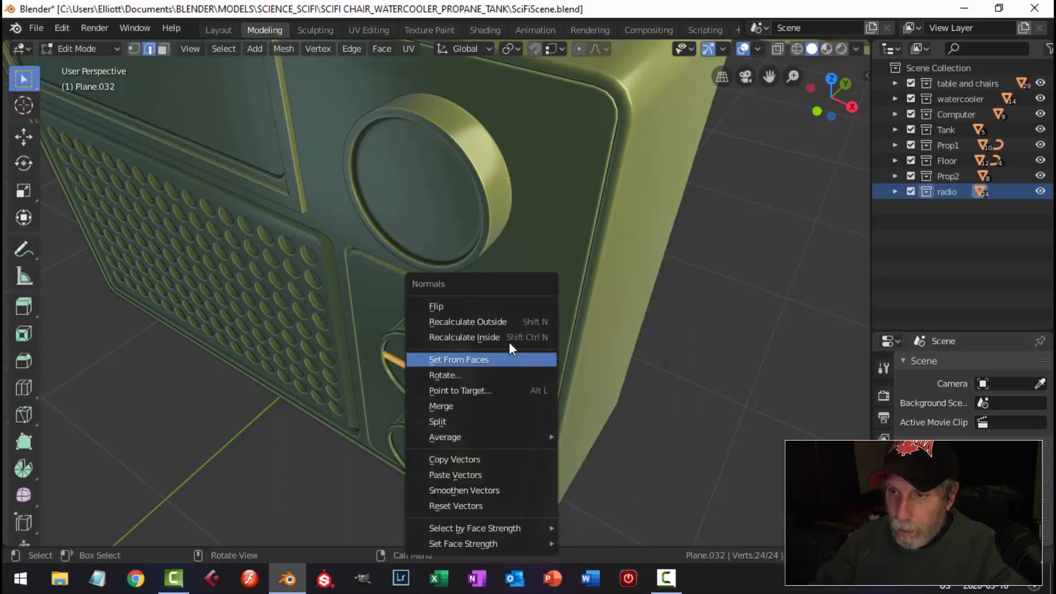
pyautogui.click(514, 319)
pyautogui.hotkey('alt', 'a')
pyautogui.press('Tab')
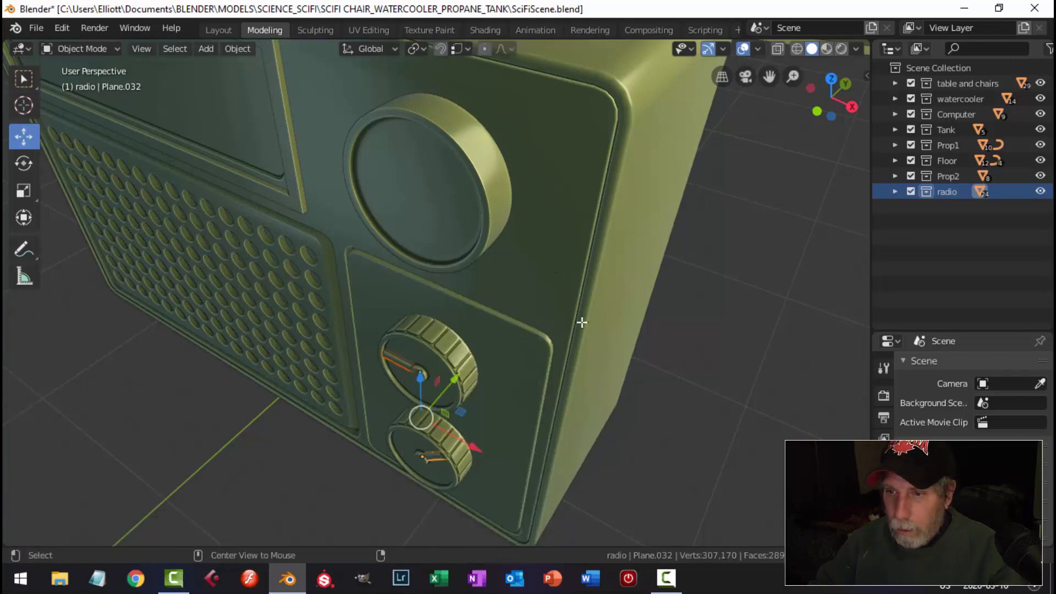
pyautogui.hotkey('alt', 'a')
# Recalculate the outside normals of the telescopic antenna rod on the radio's back and return to object mode
pyautogui.scroll(-3, 581, 322)
pyautogui.moveTo(505, 326); pyautogui.dragTo(528, 311, button='middle')
pyautogui.scroll(-3, 468, 316)
pyautogui.moveTo(403, 326); pyautogui.dragTo(450, 302, button='middle')
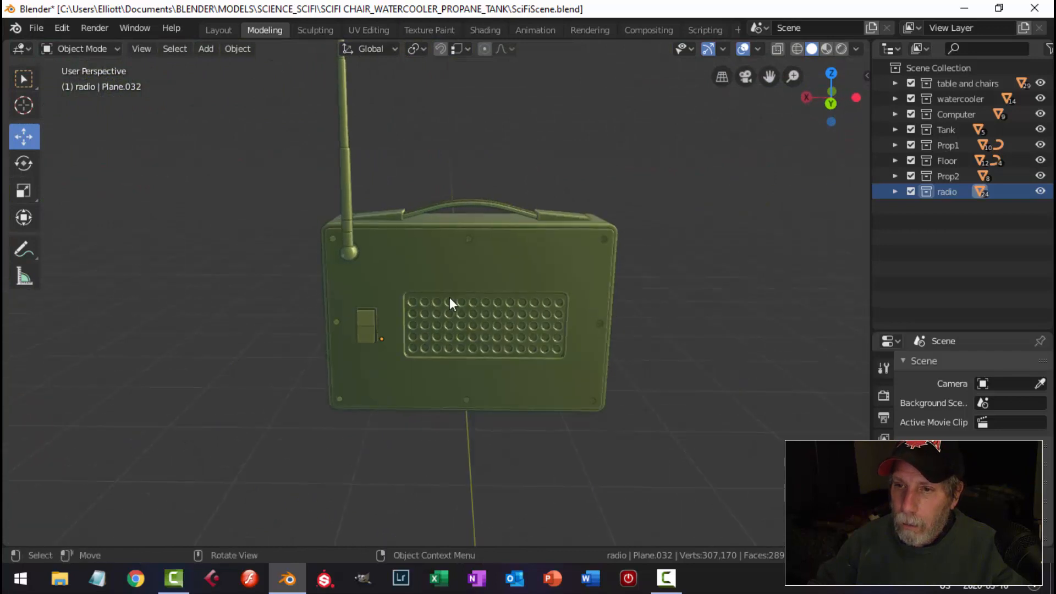
pyautogui.click(345, 201)
pyautogui.press('Tab')
pyautogui.press('a')
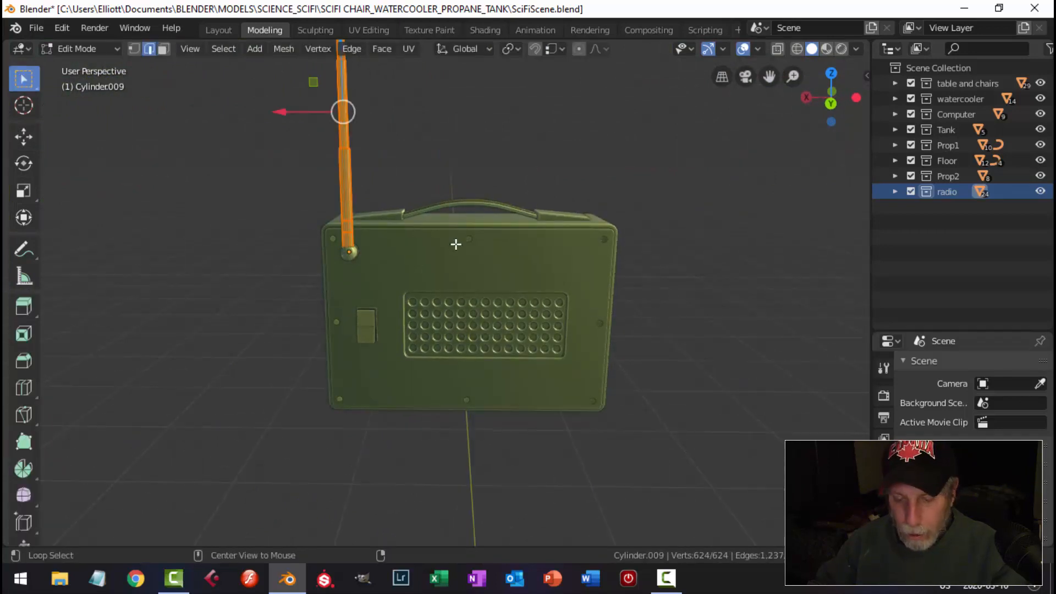
pyautogui.hotkey('alt', 'n')
pyautogui.click(456, 244)
pyautogui.click(358, 267)
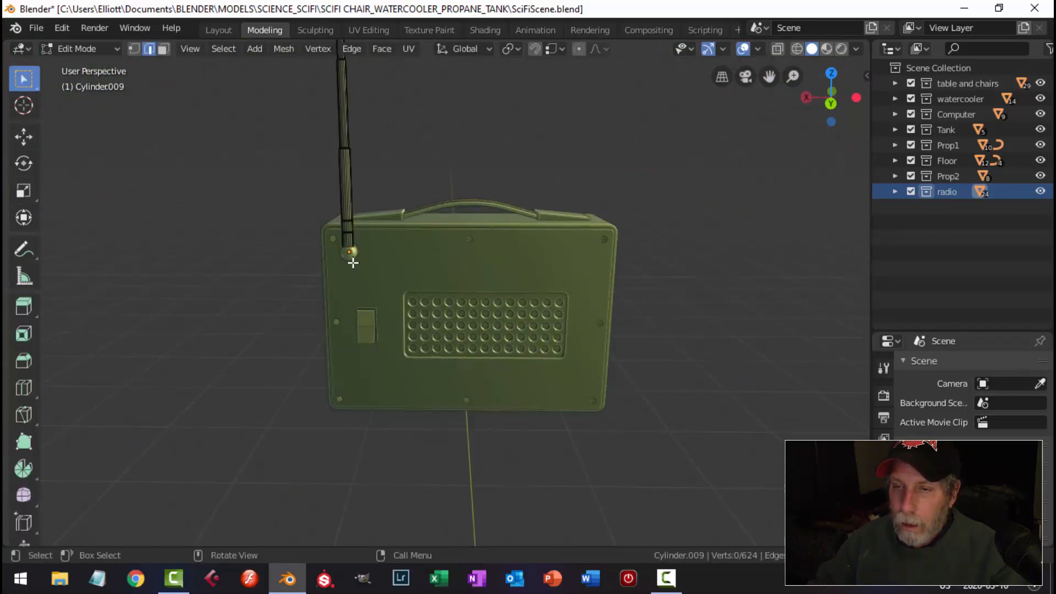
pyautogui.press('Tab')
# Recalculate the outside normals of the round base behind the antenna's ball joint
pyautogui.click(355, 262)
pyautogui.hotkey('alt', 'a')
pyautogui.moveTo(379, 303); pyautogui.dragTo(424, 280, button='middle')
pyautogui.scroll(5, 425, 280)
pyautogui.click(411, 232)
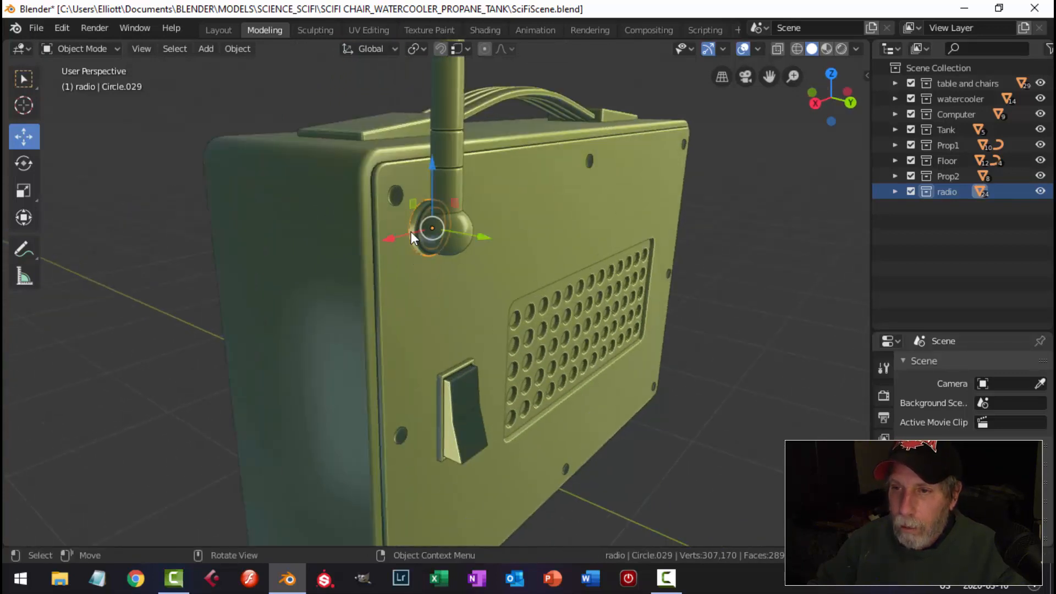
pyautogui.press('Tab')
pyautogui.hotkey('alt', 'n')
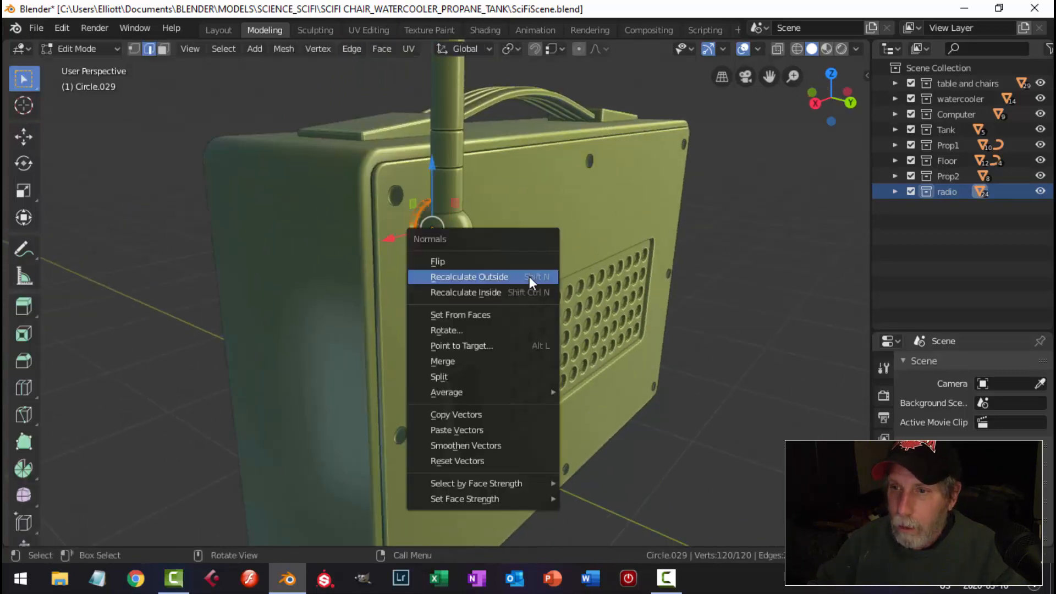
pyautogui.click(529, 276)
pyautogui.hotkey('alt', 'a')
pyautogui.press('Tab')
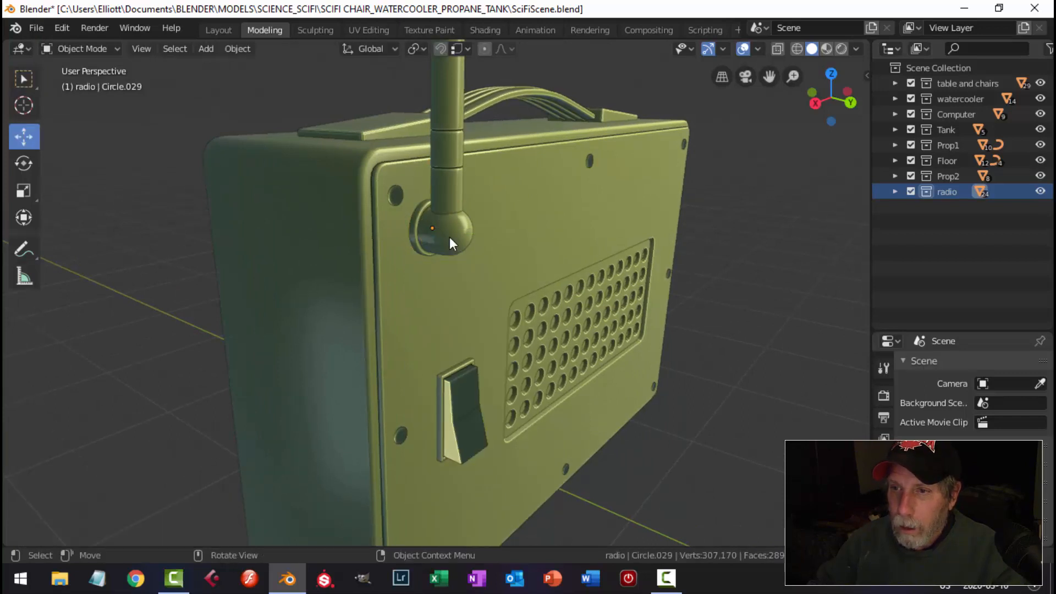
# Recalculate the outside normals of the rocker switch on the radio's back panel
pyautogui.click(453, 399)
pyautogui.press('Tab')
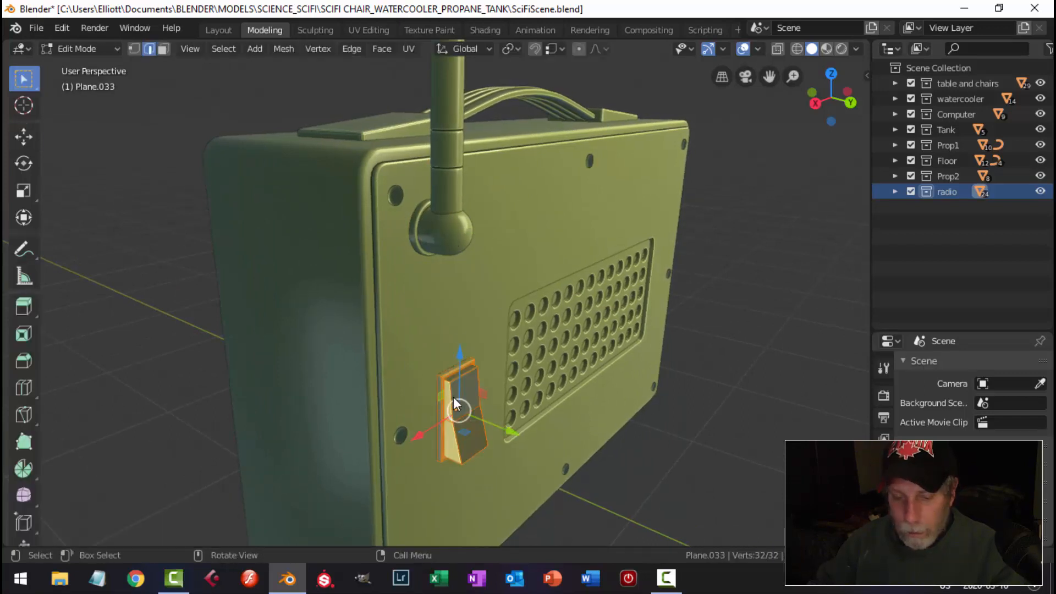
pyautogui.hotkey('alt', 'n')
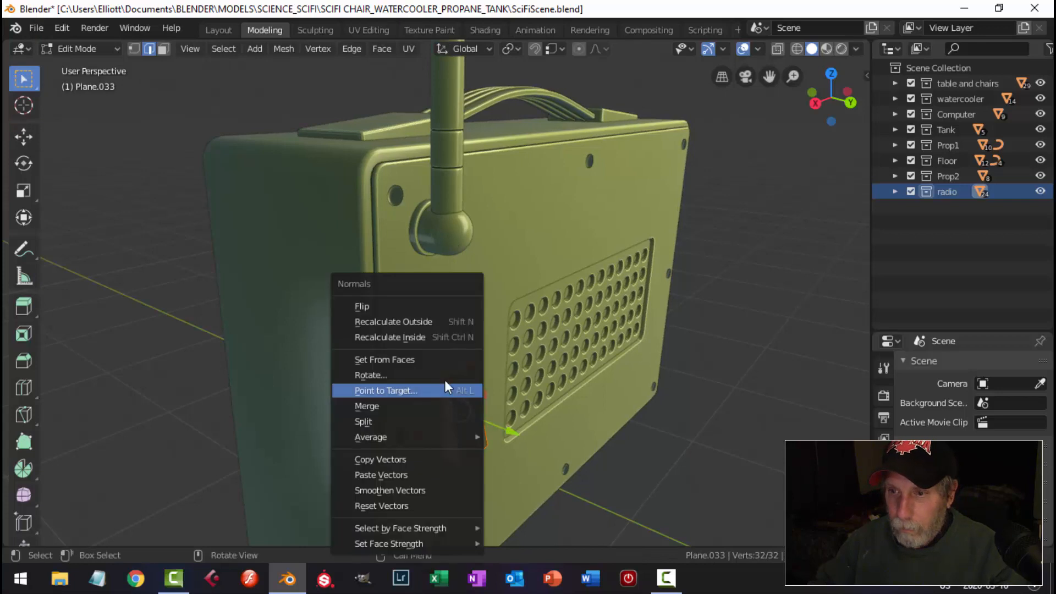
pyautogui.click(444, 323)
pyautogui.hotkey('alt', 'a')
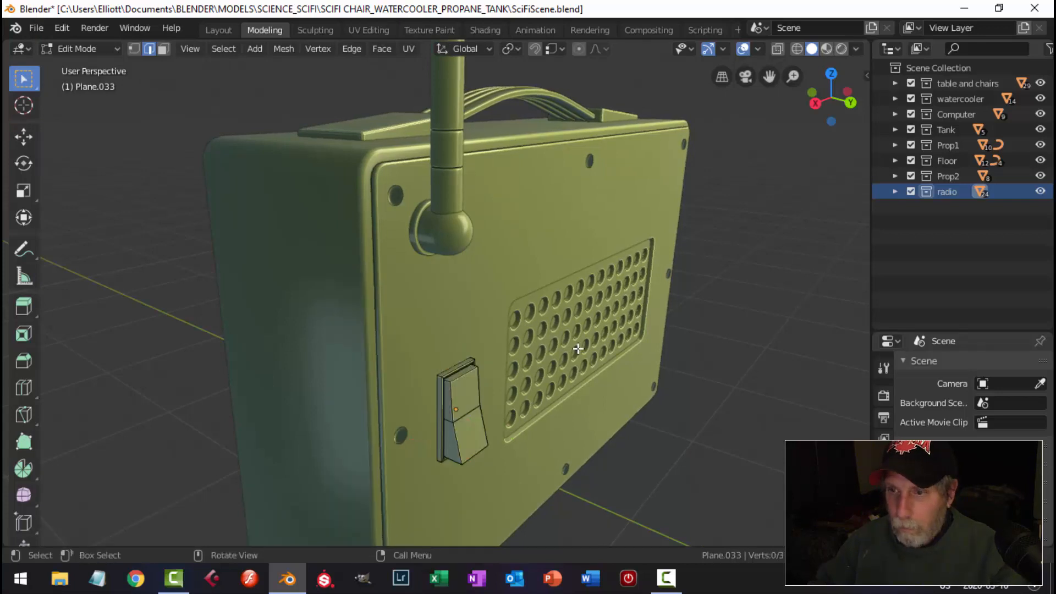
pyautogui.press('Tab')
# Recalculate the normals of the perforated rear grille to face outside and return to object mode with nothing selected
pyautogui.click(536, 331)
pyautogui.press('Tab')
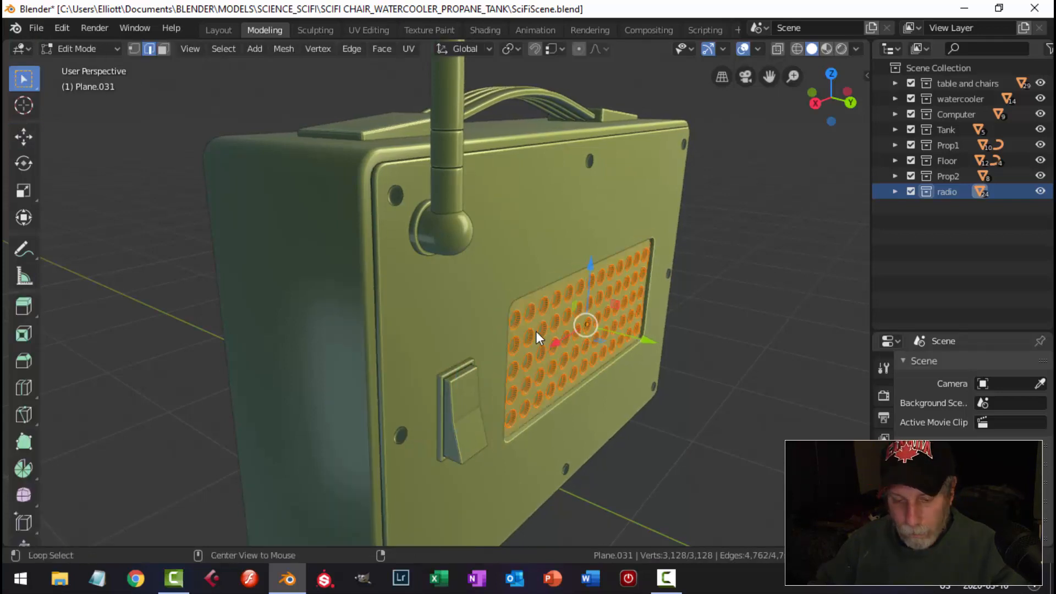
pyautogui.hotkey('alt', 'n')
pyautogui.click(536, 331)
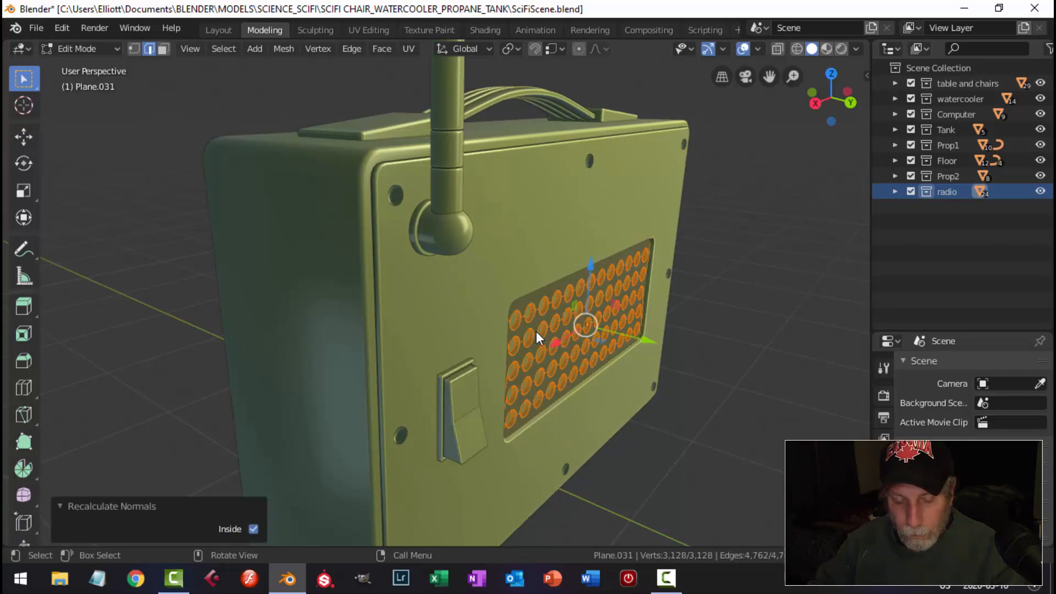
pyautogui.hotkey('alt', 'n')
pyautogui.click(514, 312)
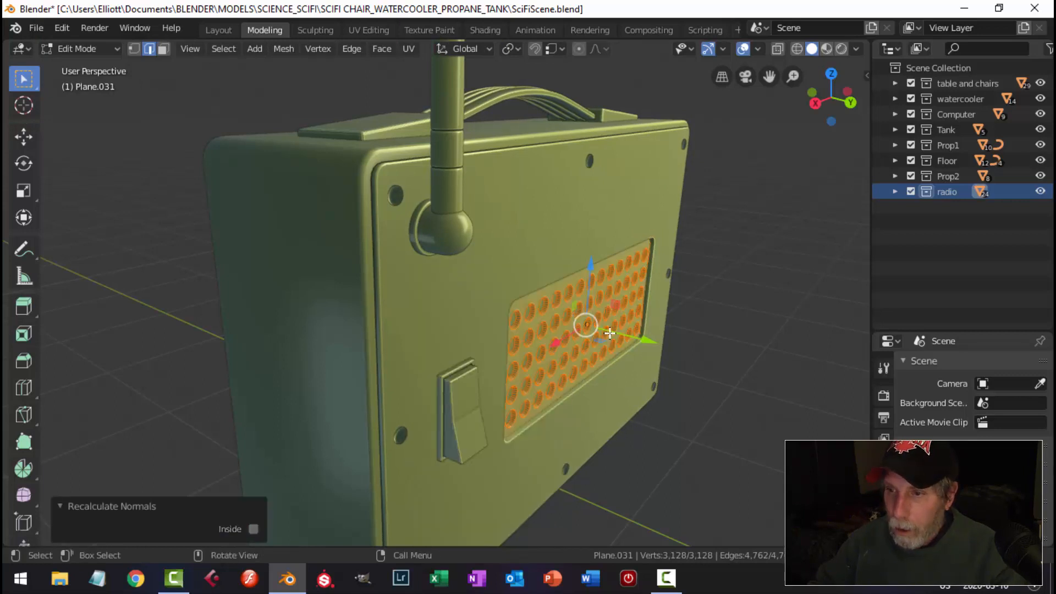
pyautogui.hotkey('alt', 'a')
pyautogui.press('Tab')
pyautogui.hotkey('alt', 'a')
pyautogui.scroll(-3, 612, 342)
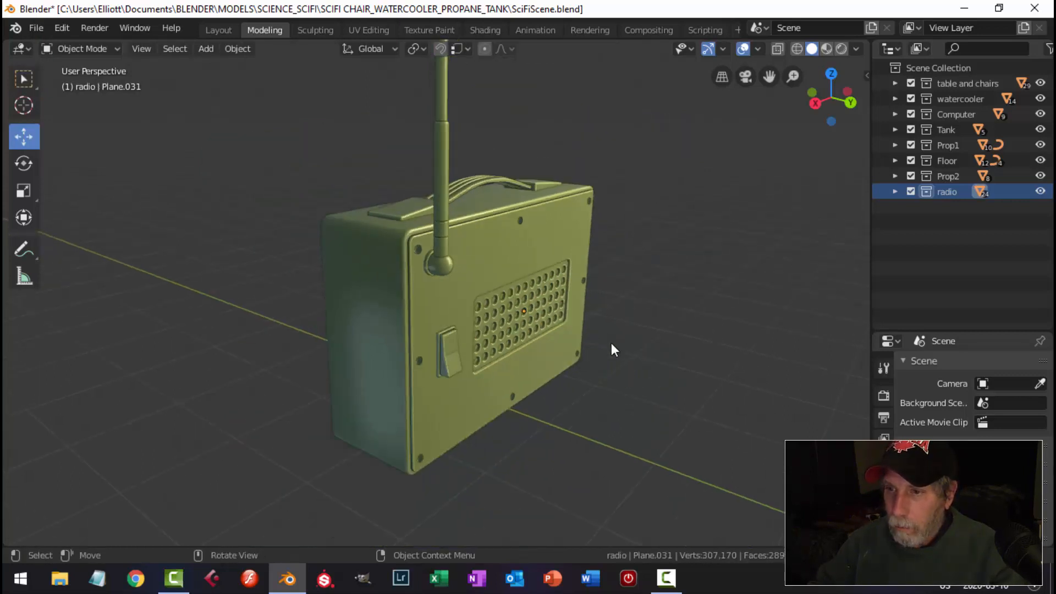
pyautogui.moveTo(612, 342); pyautogui.dragTo(491, 332, button='middle')
pyautogui.scroll(2, 491, 331)
pyautogui.moveTo(376, 299); pyautogui.dragTo(407, 296, button='middle')
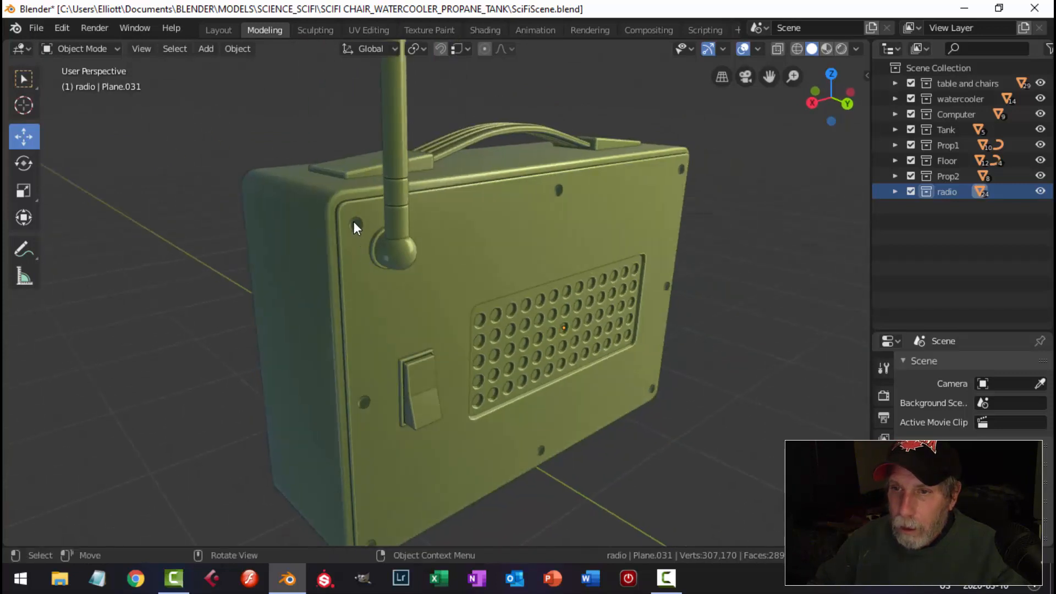
pyautogui.keyDown('shift'); pyautogui.click(364, 402); pyautogui.keyUp('shift')
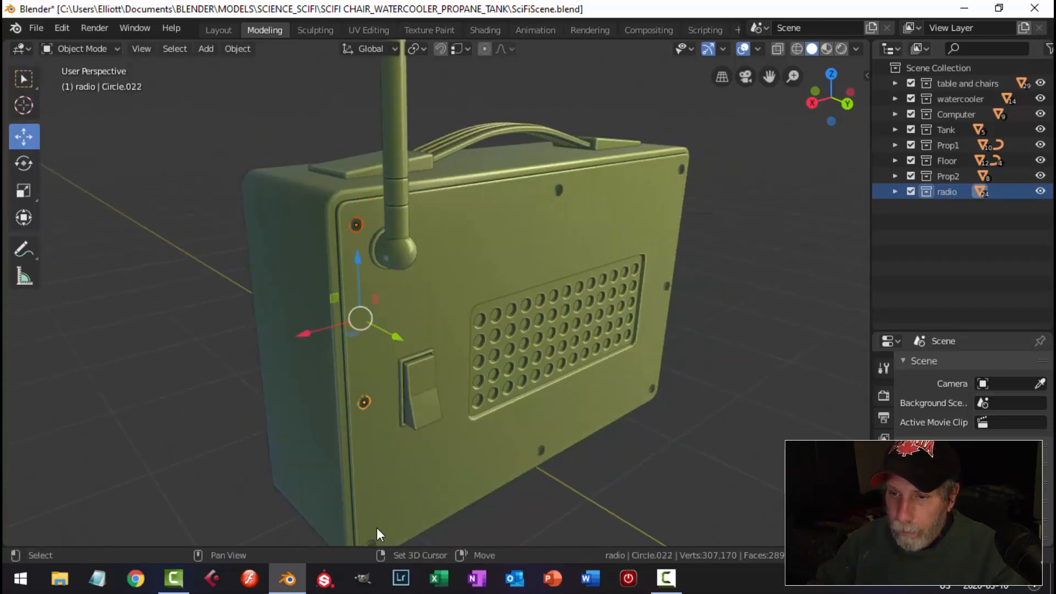
pyautogui.keyDown('shift'); pyautogui.click(558, 188); pyautogui.keyUp('shift')
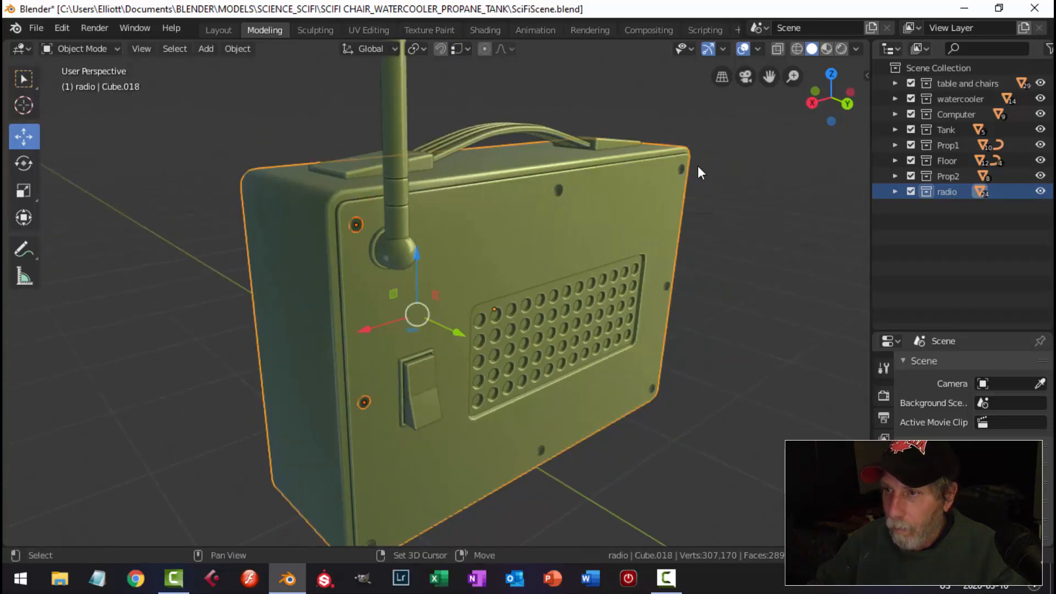
pyautogui.keyDown('shift'); pyautogui.click(560, 190); pyautogui.keyUp('shift')
# Recalculate the outside normals of all radio parts together in edit mode and return to object mode with nothing selected
pyautogui.press('a')
pyautogui.scroll(-4, 581, 309)
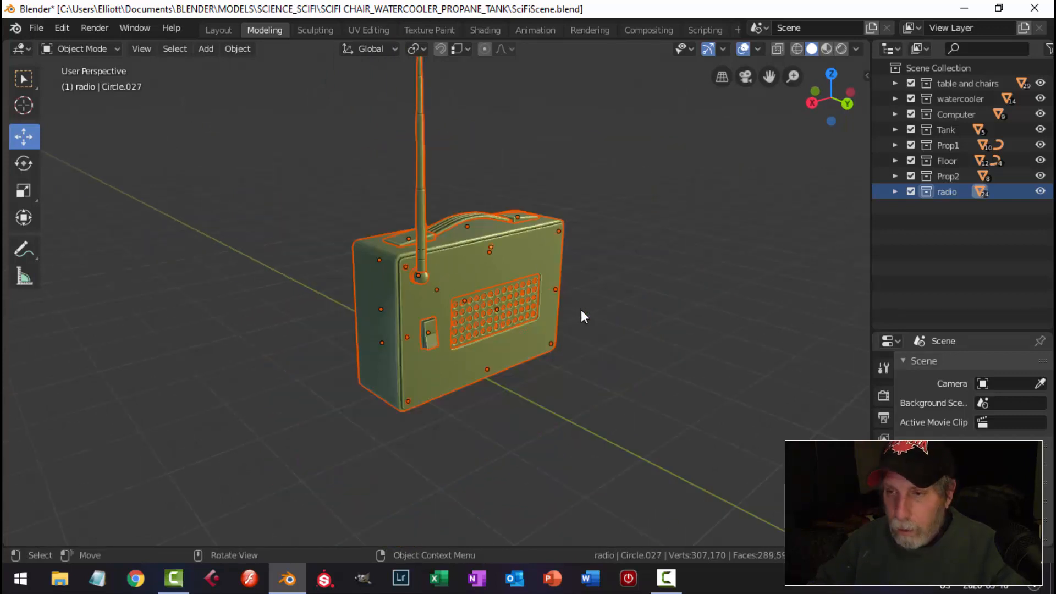
pyautogui.press('Tab')
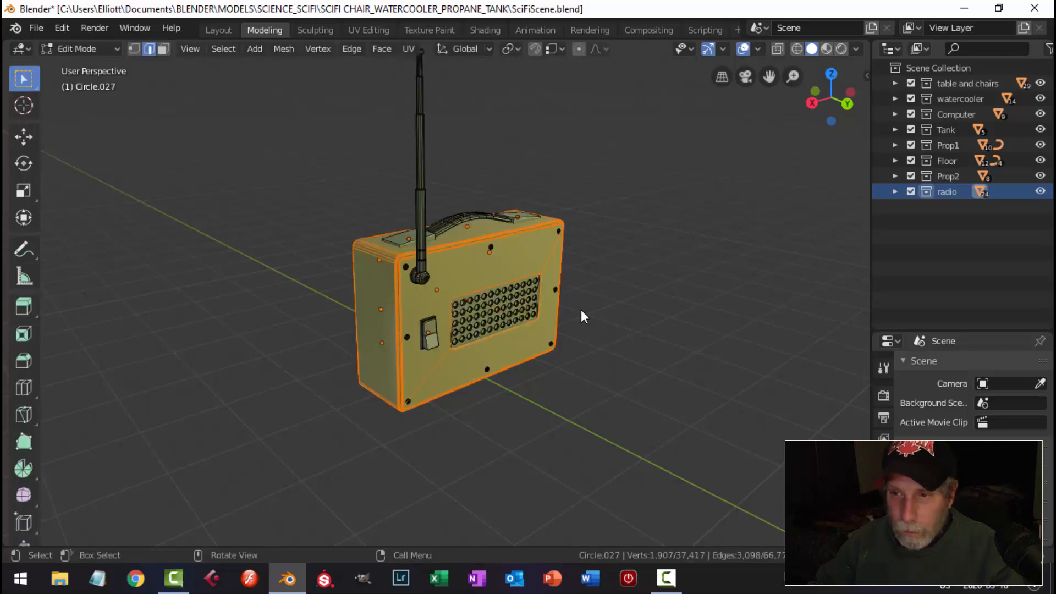
pyautogui.press('a')
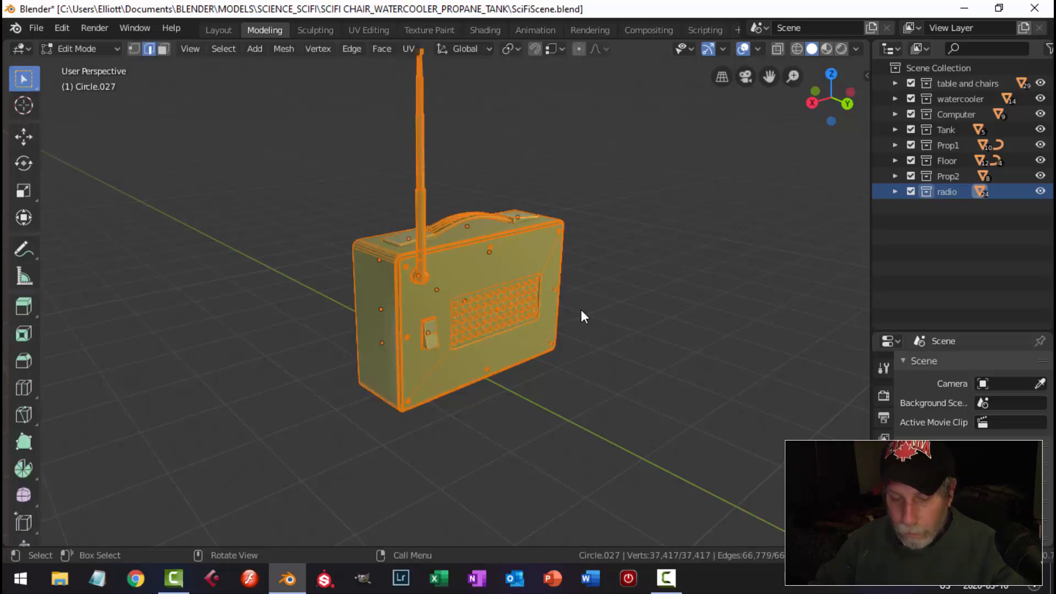
pyautogui.hotkey('alt', 'n')
pyautogui.click(581, 310)
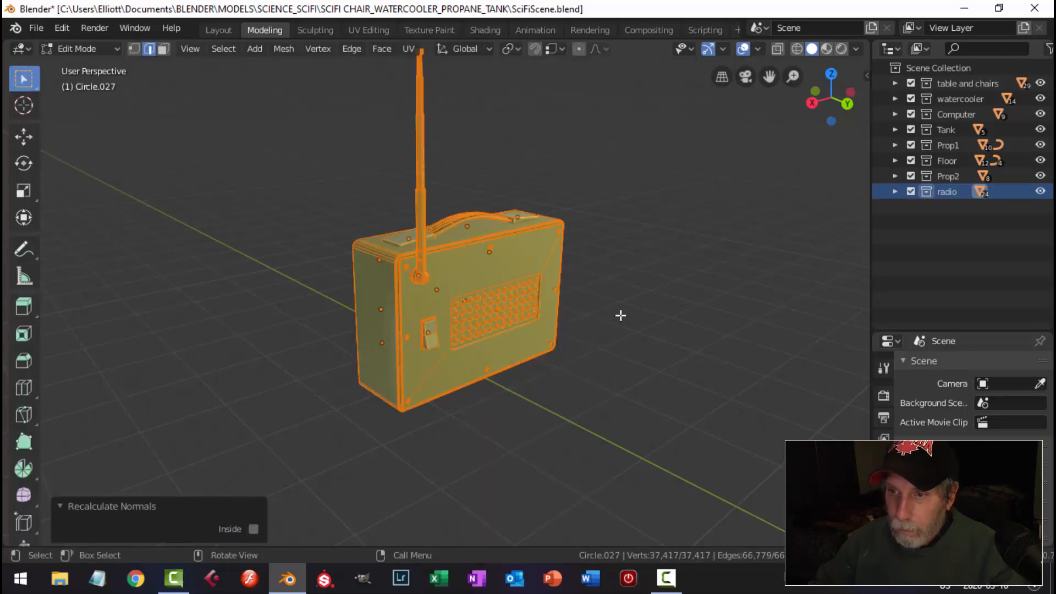
pyautogui.hotkey('alt', 'a')
pyautogui.press('Tab')
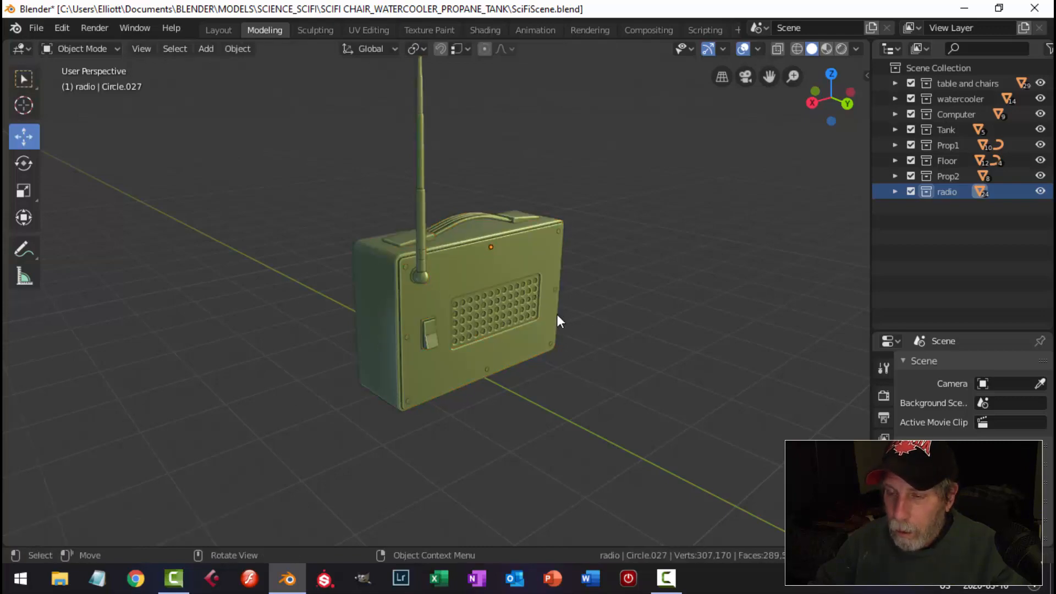
# Recalculate the outside normals of the curved wall segment on the platform's edge and return to object mode
pyautogui.moveTo(556, 315); pyautogui.dragTo(444, 338, button='middle')
pyautogui.moveTo(496, 278); pyautogui.dragTo(539, 325, button='middle')
pyautogui.click(534, 333)
pyautogui.press('Tab')
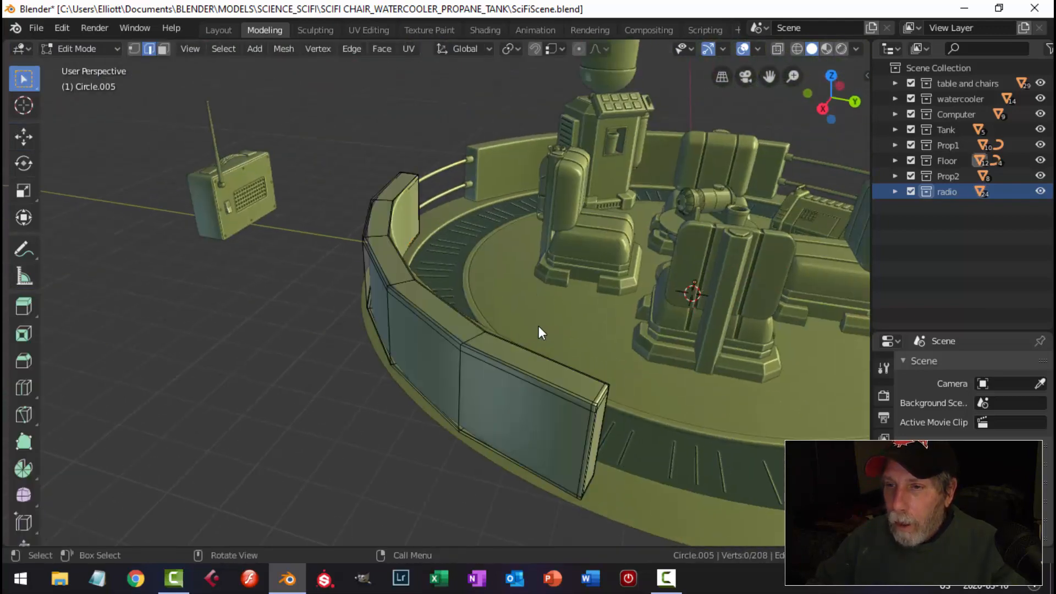
pyautogui.press('a')
pyautogui.hotkey('alt', 'n')
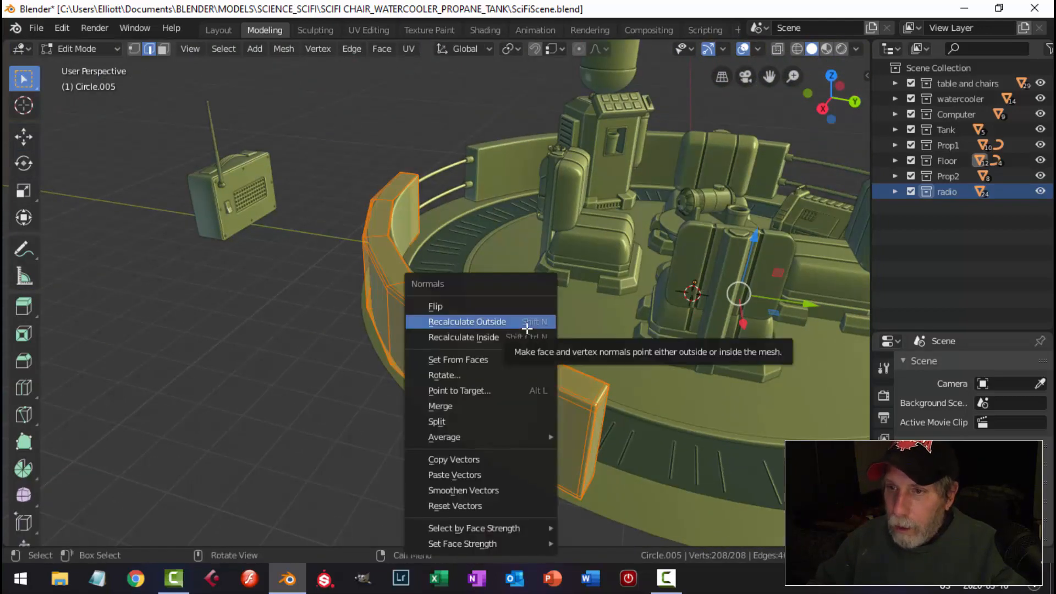
pyautogui.click(526, 328)
pyautogui.hotkey('alt', 'a')
pyautogui.press('Tab')
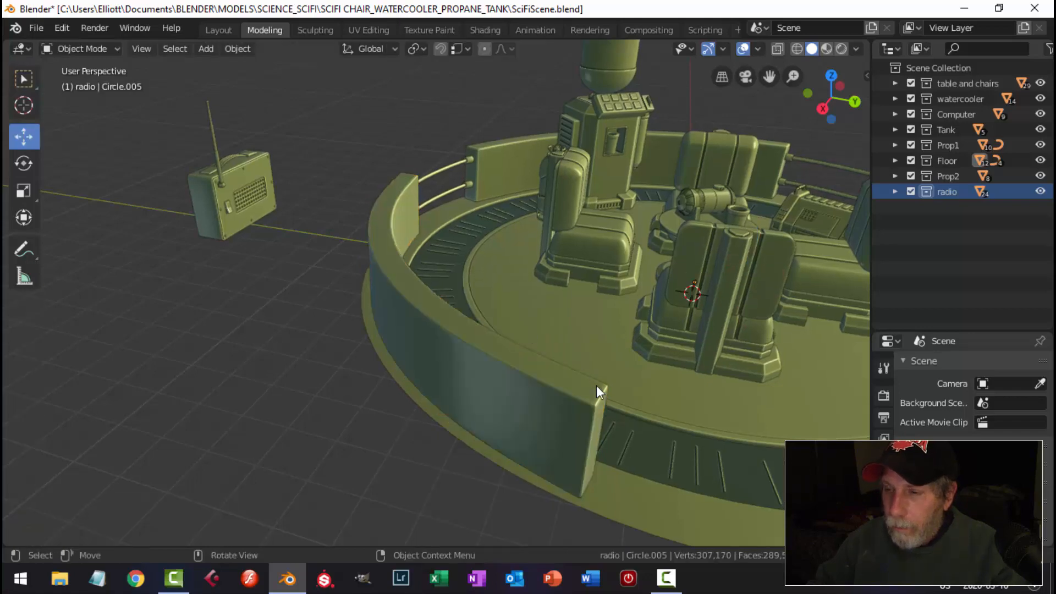
# Recalculate the normals of the slotted floor ring to face inside, return to object mode and save the scene
pyautogui.click(738, 446)
pyautogui.moveTo(737, 446); pyautogui.dragTo(590, 391, button='middle')
pyautogui.press('Tab')
pyautogui.press('a')
pyautogui.hotkey('alt', 'n')
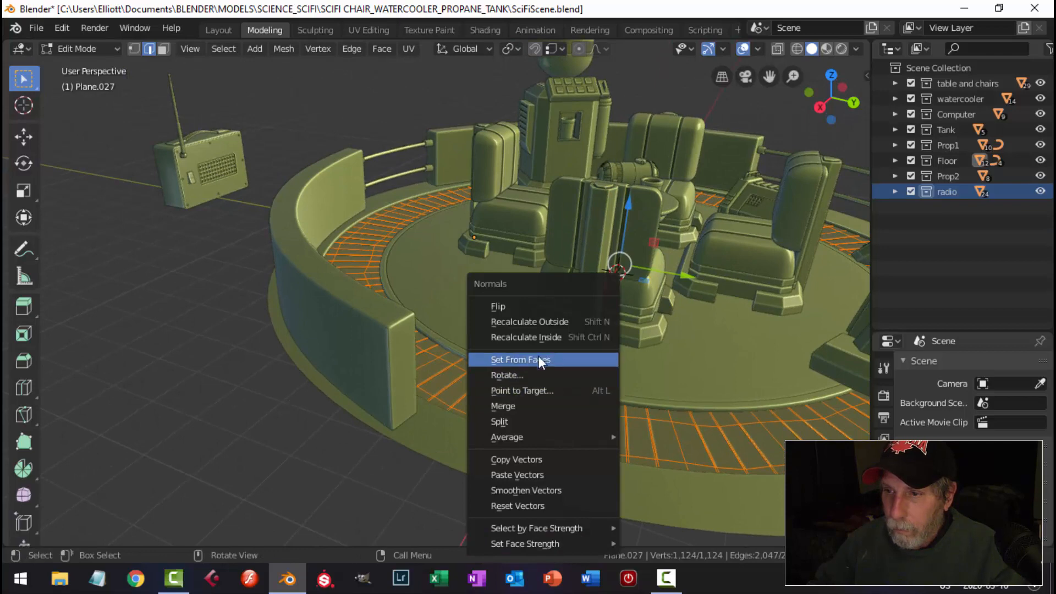
pyautogui.click(545, 338)
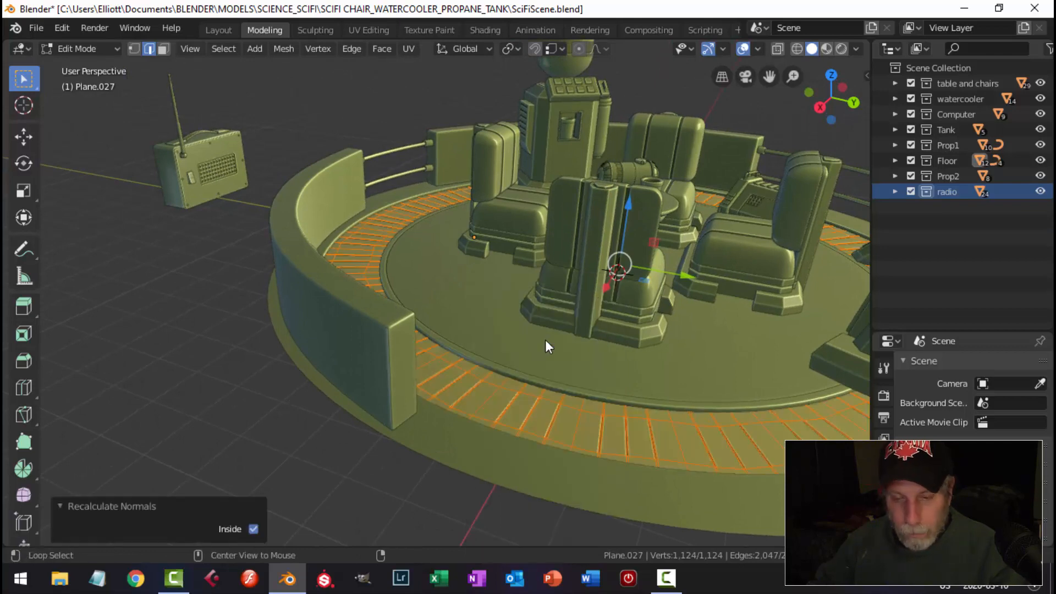
pyautogui.hotkey('alt', 'a')
pyautogui.press('Tab')
pyautogui.moveTo(546, 339); pyautogui.dragTo(424, 325, button='middle')
pyautogui.hotkey('ctrl', 's')
# Select all objects in the radio collection, move them along Y onto the platform and scale them to about 0.586
pyautogui.scroll(3, 531, 364)
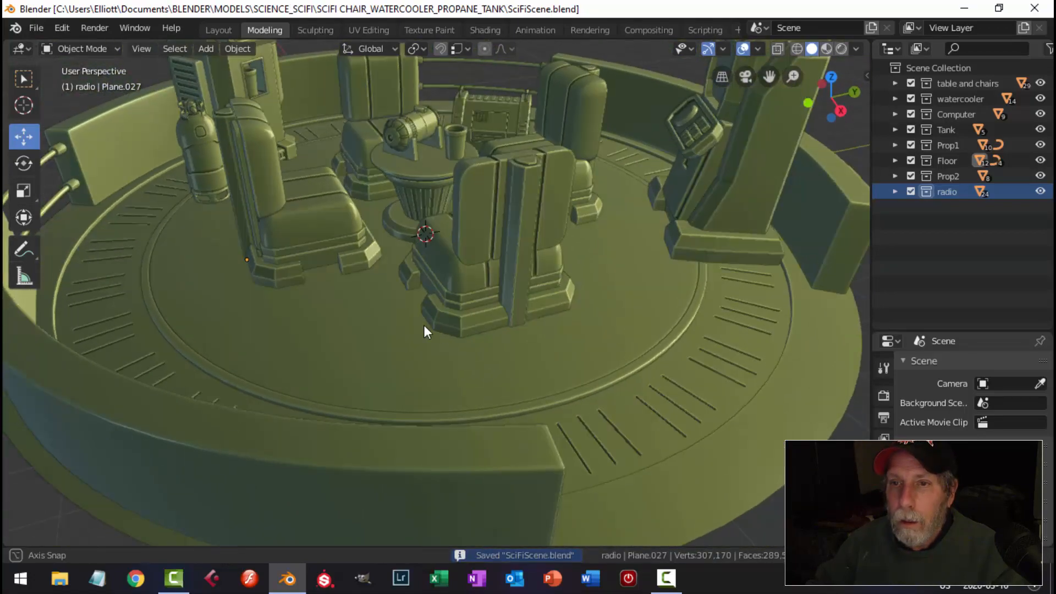
pyautogui.scroll(-4, 352, 322)
pyautogui.keyDown('shift'); pyautogui.moveTo(283, 318); pyautogui.dragTo(427, 325, button='middle'); pyautogui.keyUp('shift')
pyautogui.rightClick(953, 194)
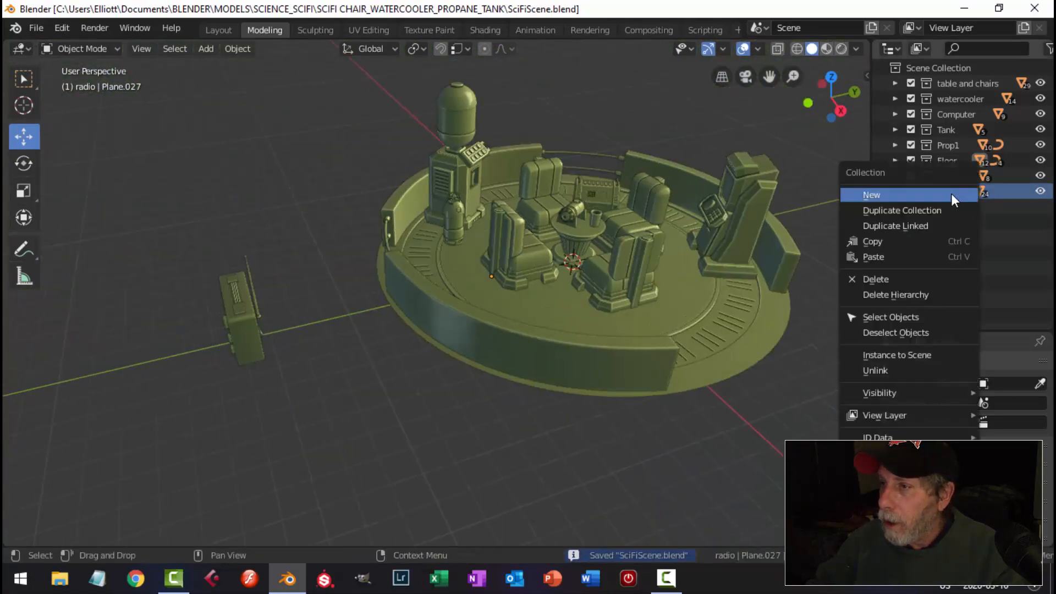
pyautogui.click(912, 318)
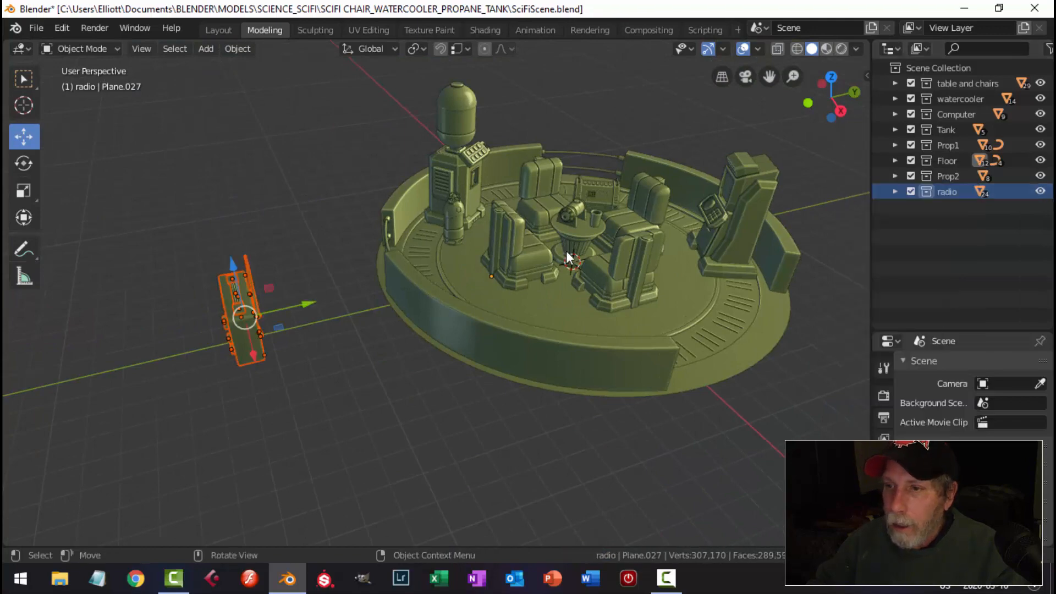
pyautogui.moveTo(568, 257); pyautogui.dragTo(156, 325, button='middle')
pyautogui.moveTo(187, 332); pyautogui.dragTo(435, 322)
pyautogui.press('s')
pyautogui.click(418, 312)
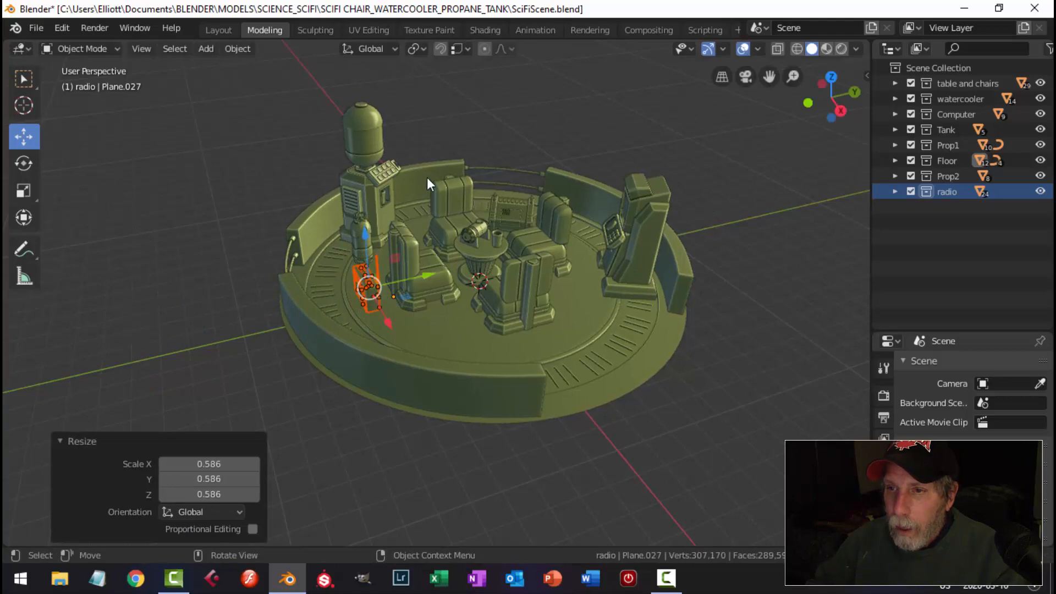
# In top view, move the radio about -7.99 m in X and 4.85 m in Y to the platform's outer wall
pyautogui.scroll(4, 452, 204)
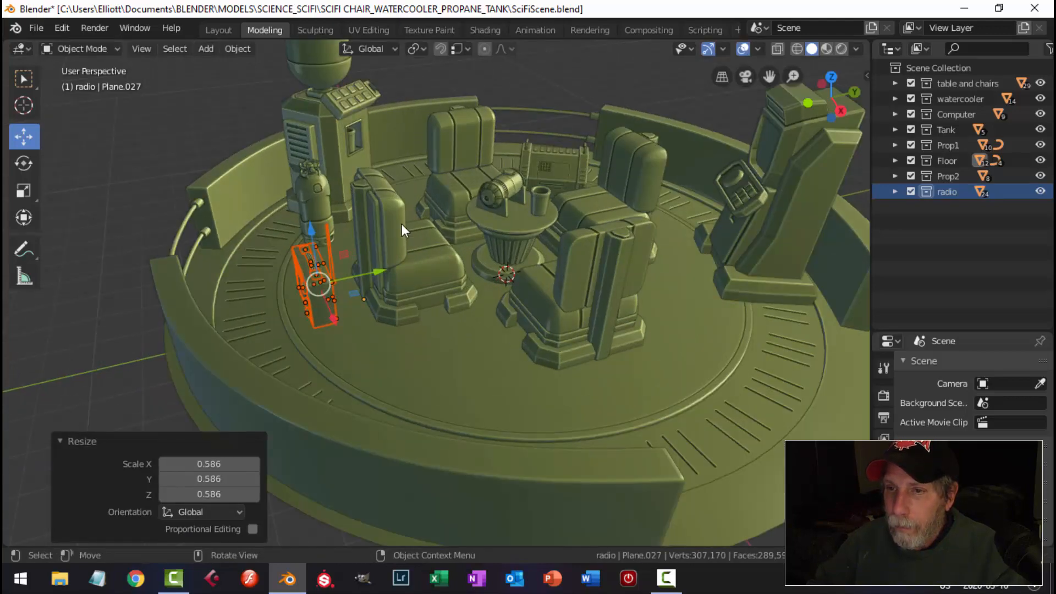
pyautogui.press('KP_7')
pyautogui.scroll(-4, 404, 193)
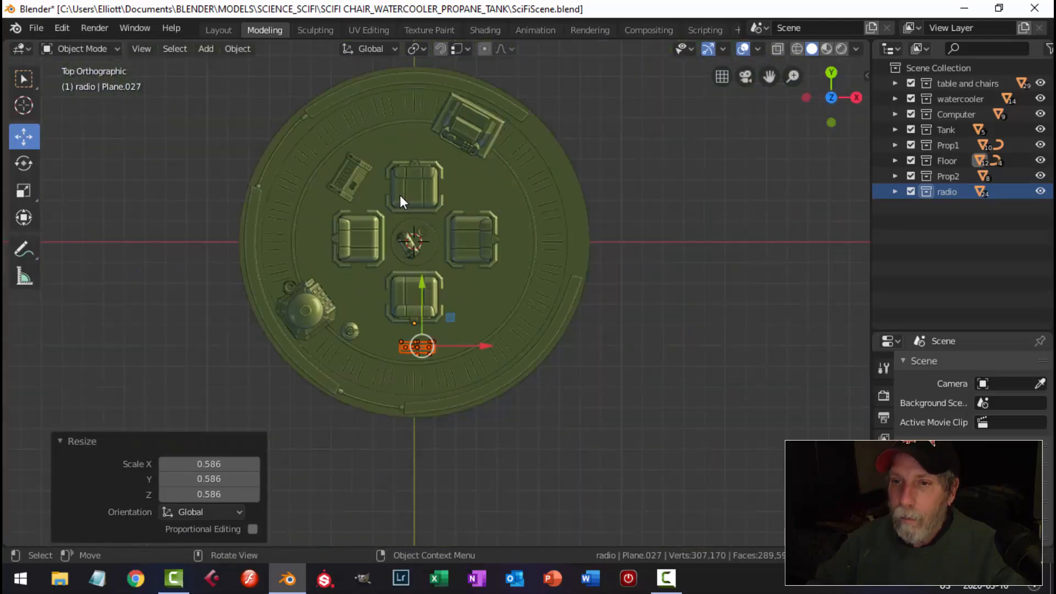
pyautogui.press('g')
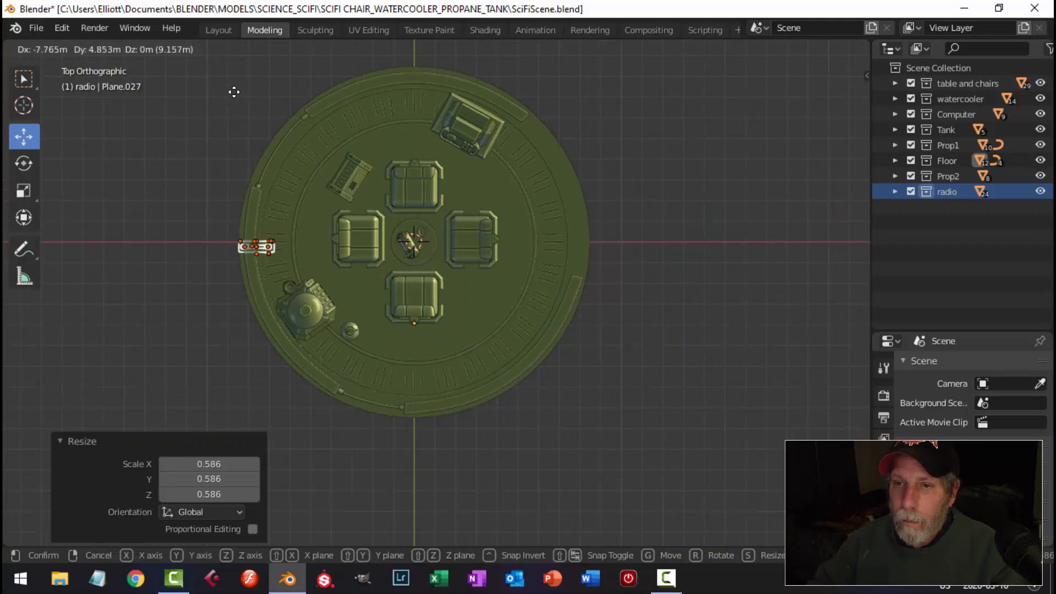
pyautogui.click(229, 93)
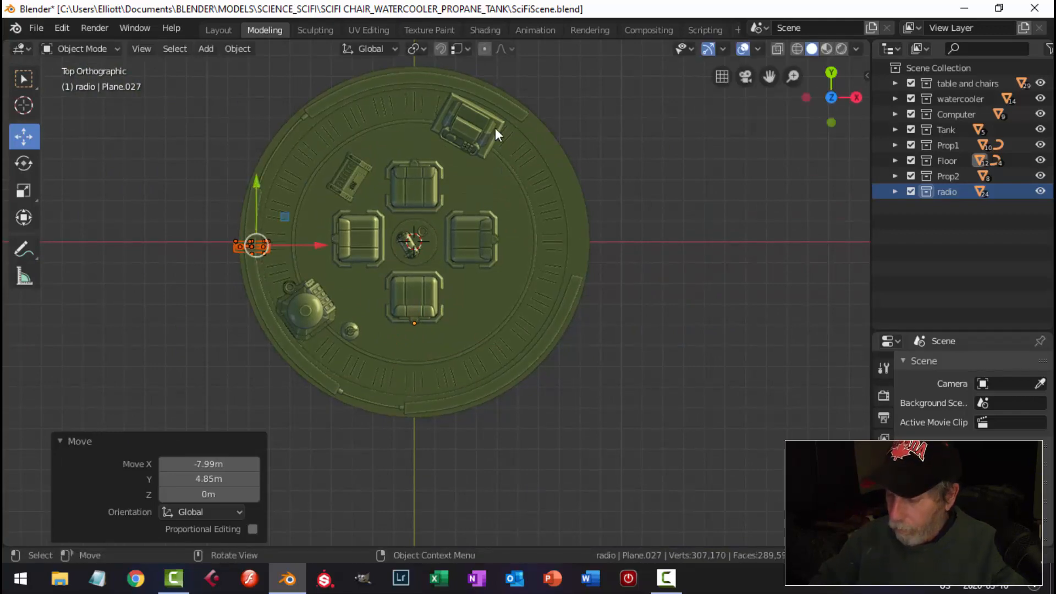
# In front view, raise the radio about 1.64 m along Z so it sits on top of the wall
pyautogui.press('KP_1')
pyautogui.scroll(3, 490, 132)
pyautogui.keyDown('ctrl'); pyautogui.scroll(12, 486, 199); pyautogui.keyUp('ctrl')
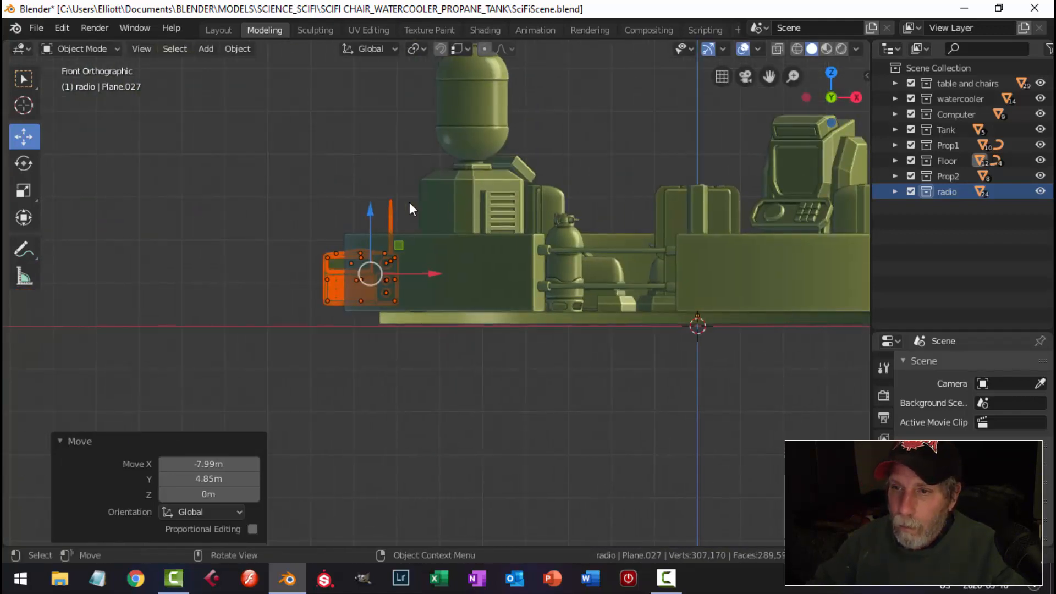
pyautogui.press('g')
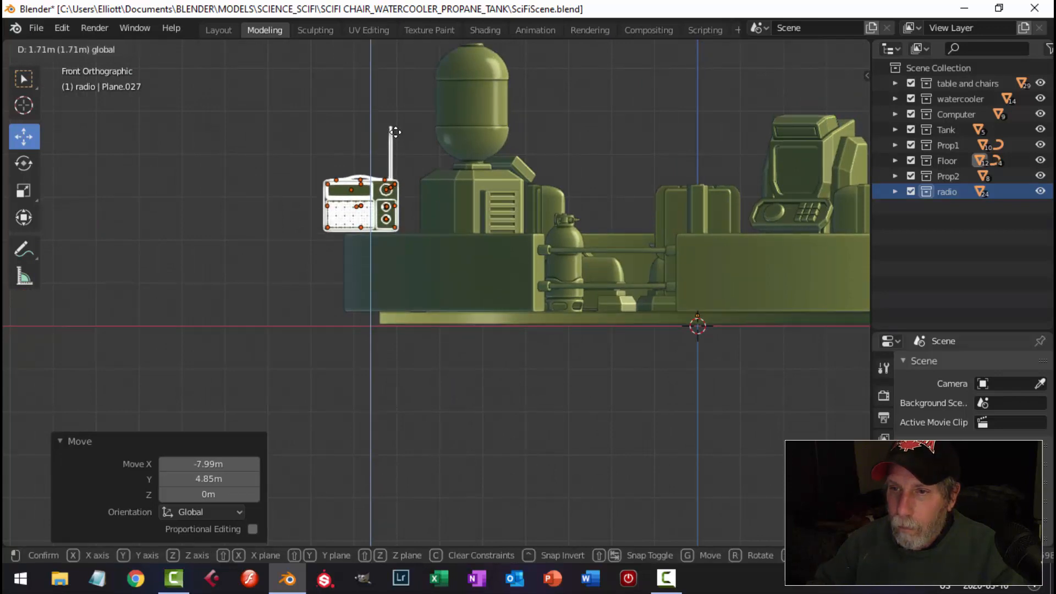
pyautogui.click(402, 142)
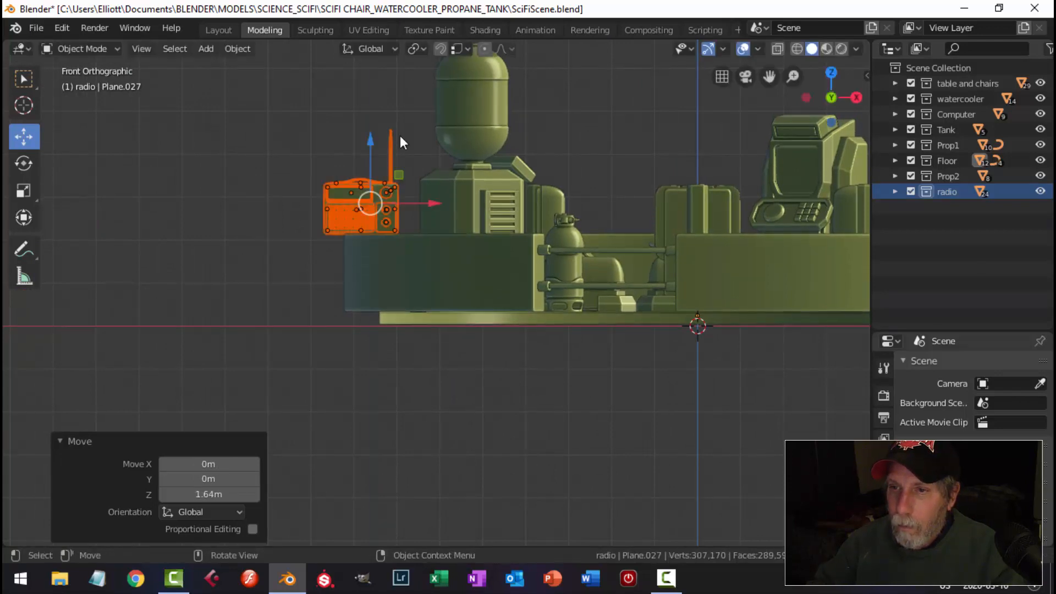
# In top view, rotate the radio about -86.8° and shift it about -0.342 m in X and 0.828 m in Y along the wall
pyautogui.press('KP_7')
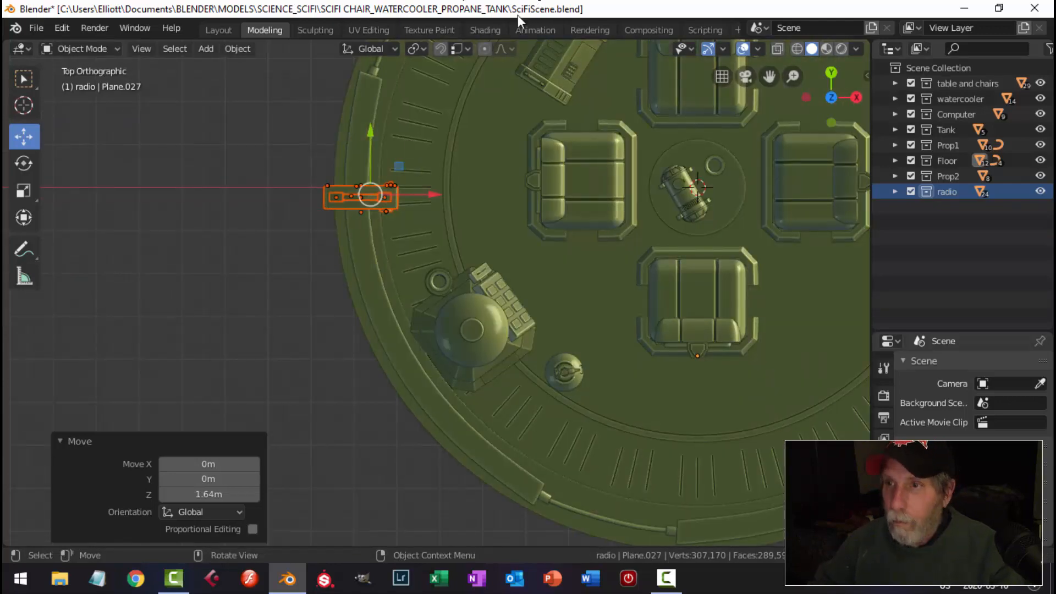
pyautogui.press('r')
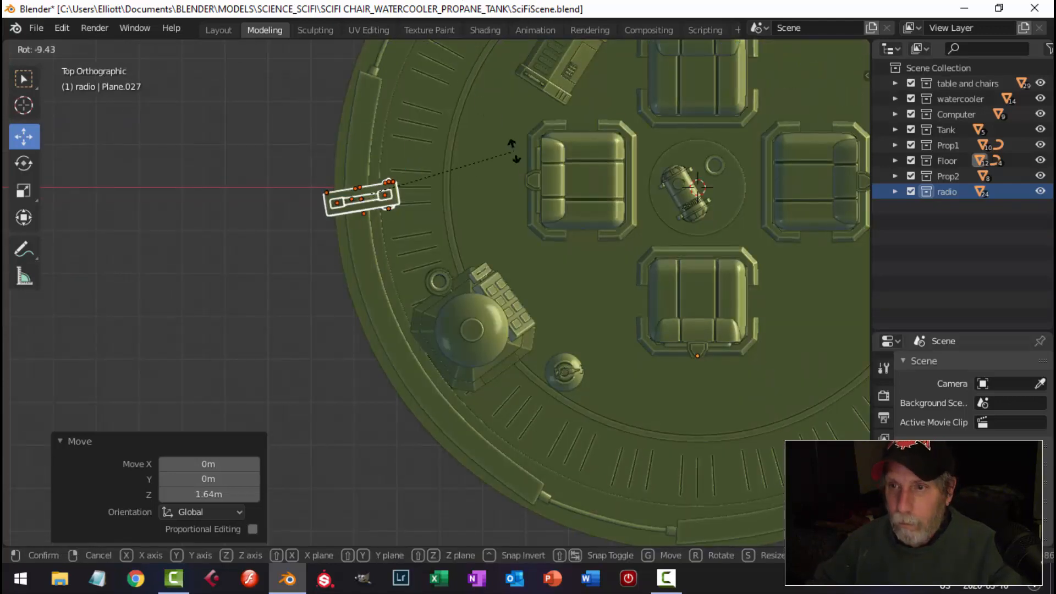
pyautogui.click(369, 116)
pyautogui.press('g')
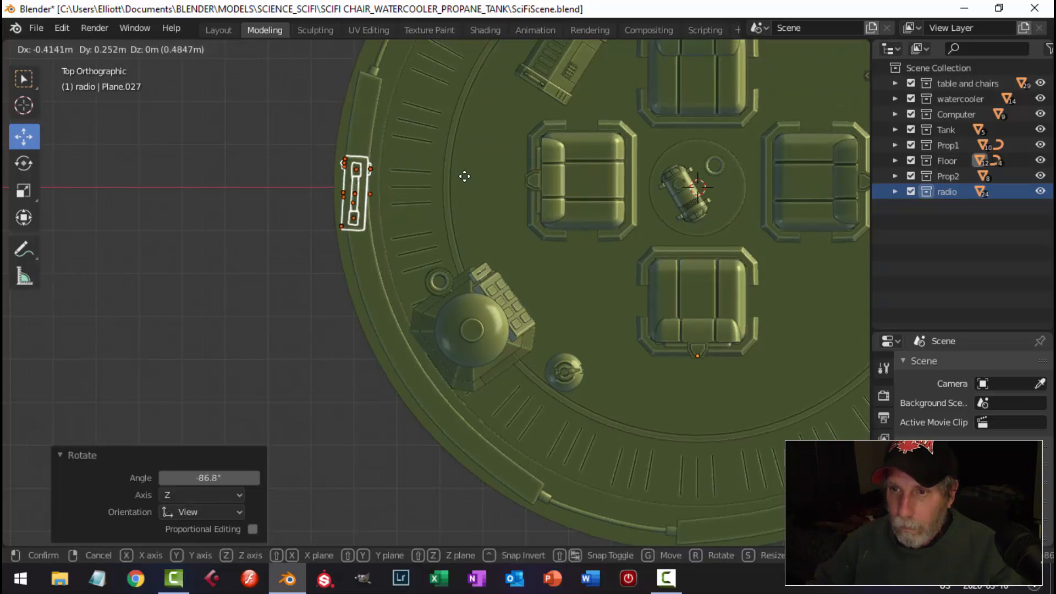
pyautogui.click(465, 154)
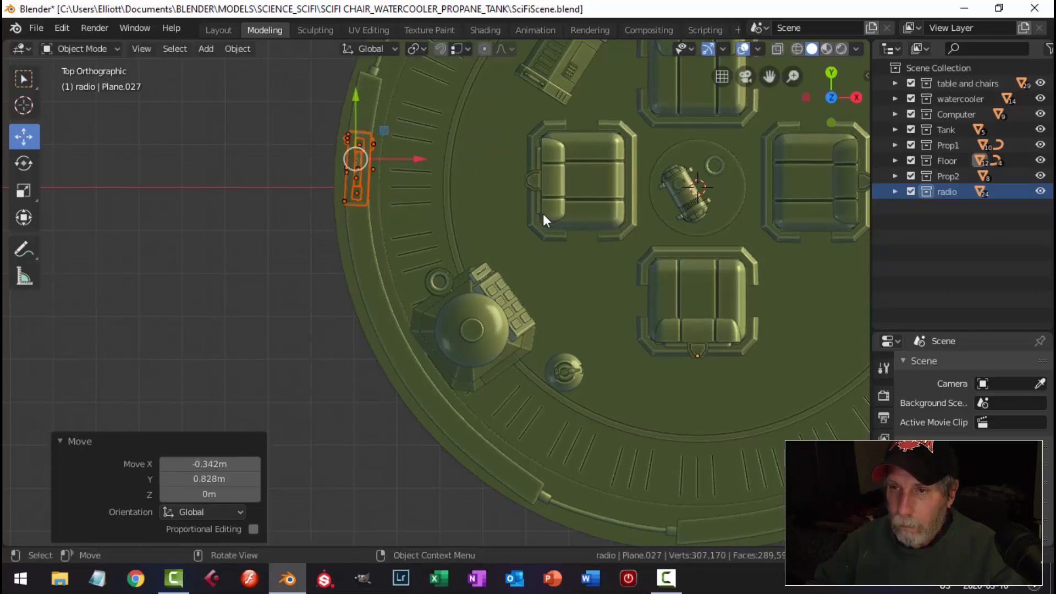
pyautogui.click(543, 214)
# Examine the radio's placement on the wall and the overall scene from several angles
pyautogui.moveTo(543, 213); pyautogui.dragTo(627, 191, button='middle')
pyautogui.scroll(2, 601, 346)
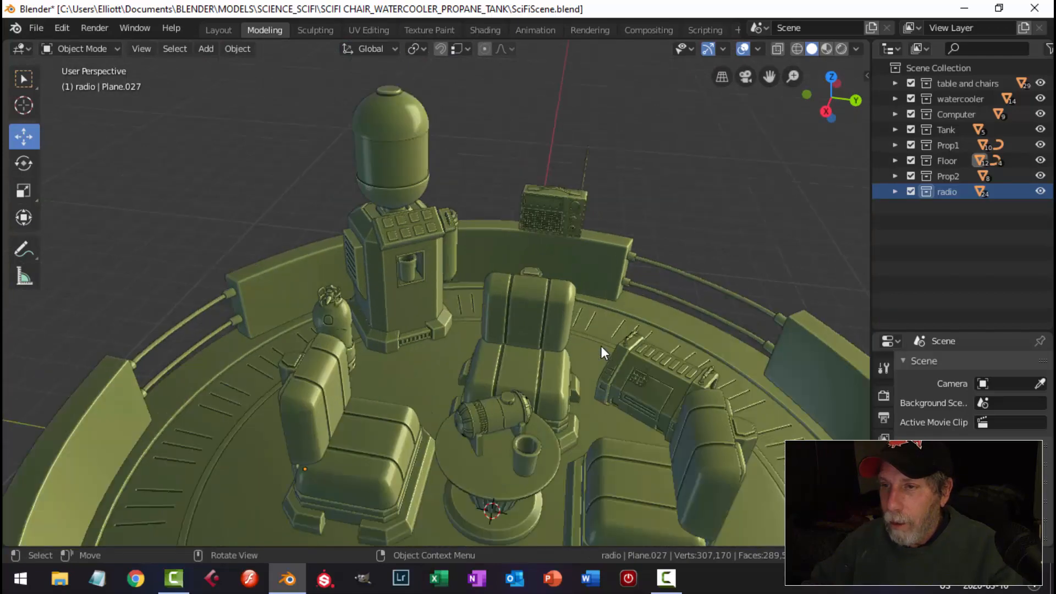
pyautogui.keyDown('shift'); pyautogui.moveTo(602, 346); pyautogui.dragTo(471, 321, button='middle'); pyautogui.keyUp('shift')
pyautogui.scroll(5, 414, 276)
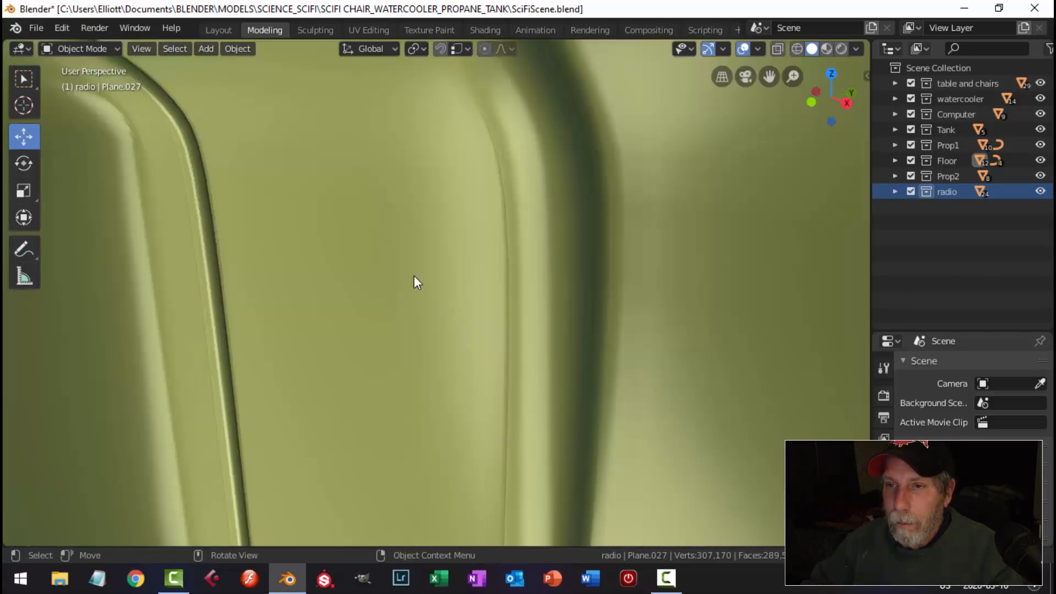
pyautogui.scroll(-4, 415, 274)
pyautogui.keyDown('shift'); pyautogui.moveTo(415, 254); pyautogui.dragTo(420, 288, button='middle'); pyautogui.keyUp('shift')
pyautogui.moveTo(421, 287); pyautogui.dragTo(519, 308, button='middle')
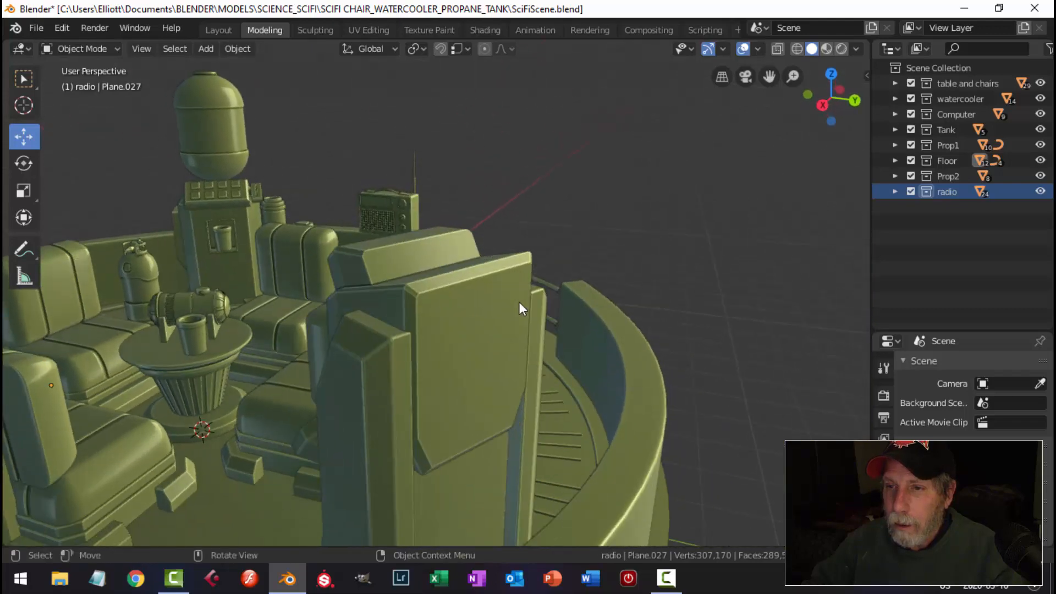
pyautogui.moveTo(297, 323); pyautogui.dragTo(406, 338, button='middle')
pyautogui.keyDown('shift'); pyautogui.moveTo(494, 368); pyautogui.dragTo(441, 348, button='middle'); pyautogui.keyUp('shift')
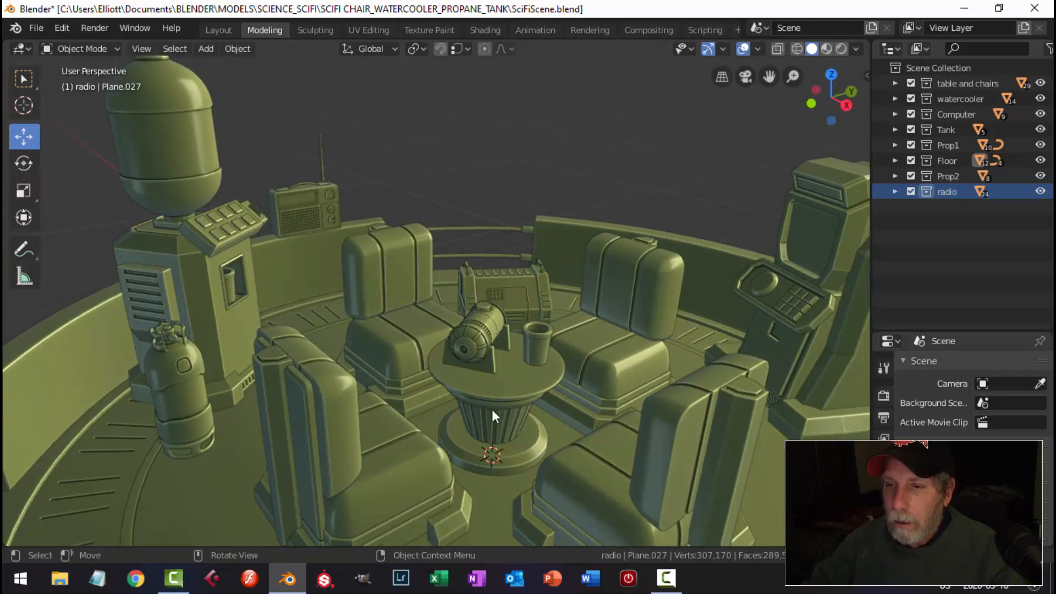
pyautogui.keyDown('shift'); pyautogui.moveTo(478, 411); pyautogui.dragTo(447, 384, button='middle'); pyautogui.keyUp('shift')
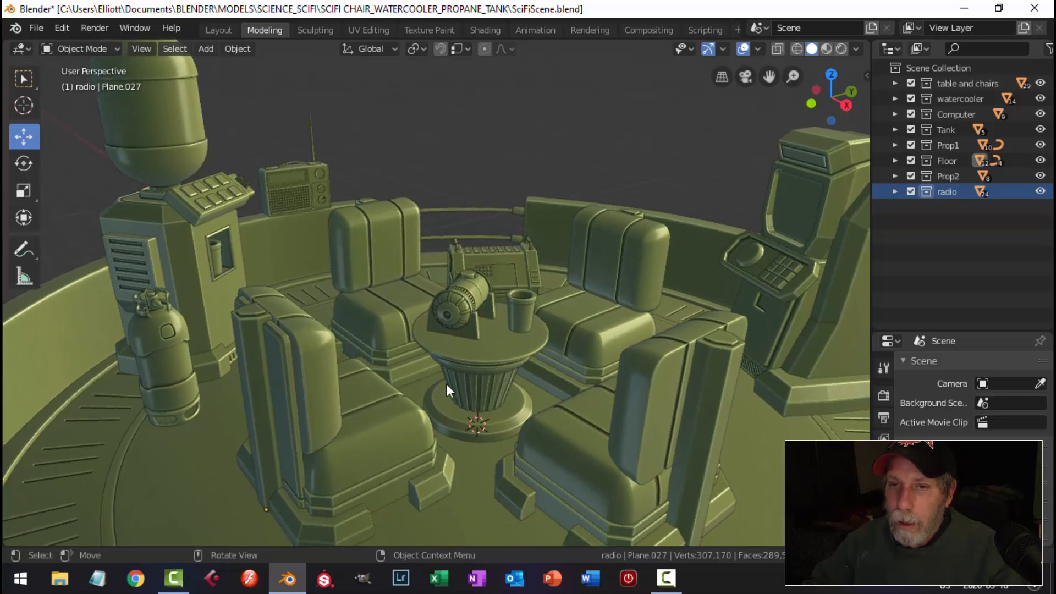
# Select all objects in the Tank collection, rotate them about the global Z axis, deselect everything and save the scene
pyautogui.click(180, 335)
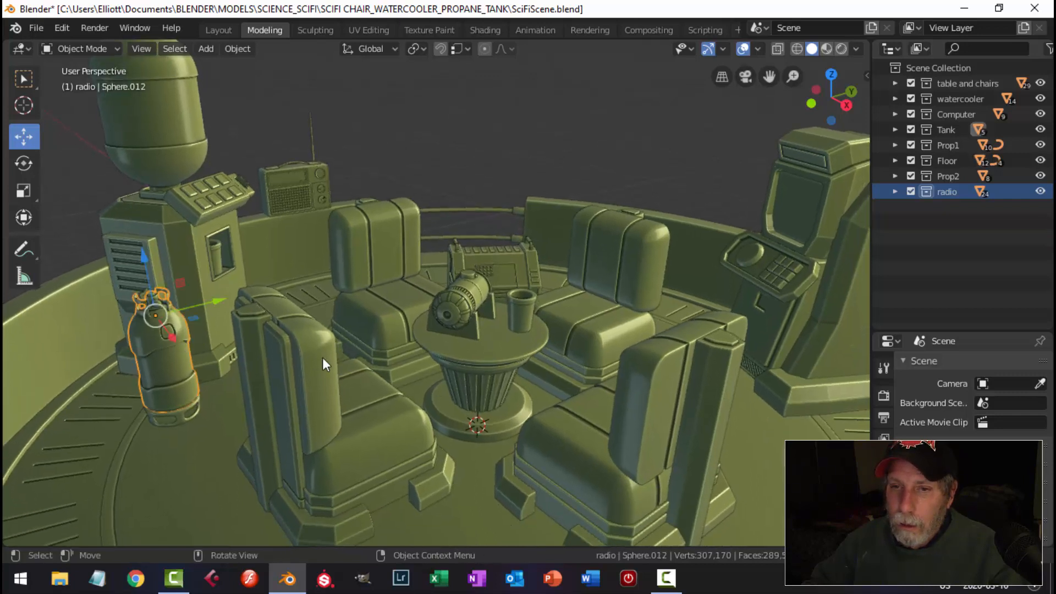
pyautogui.click(949, 130)
pyautogui.rightClick(949, 127)
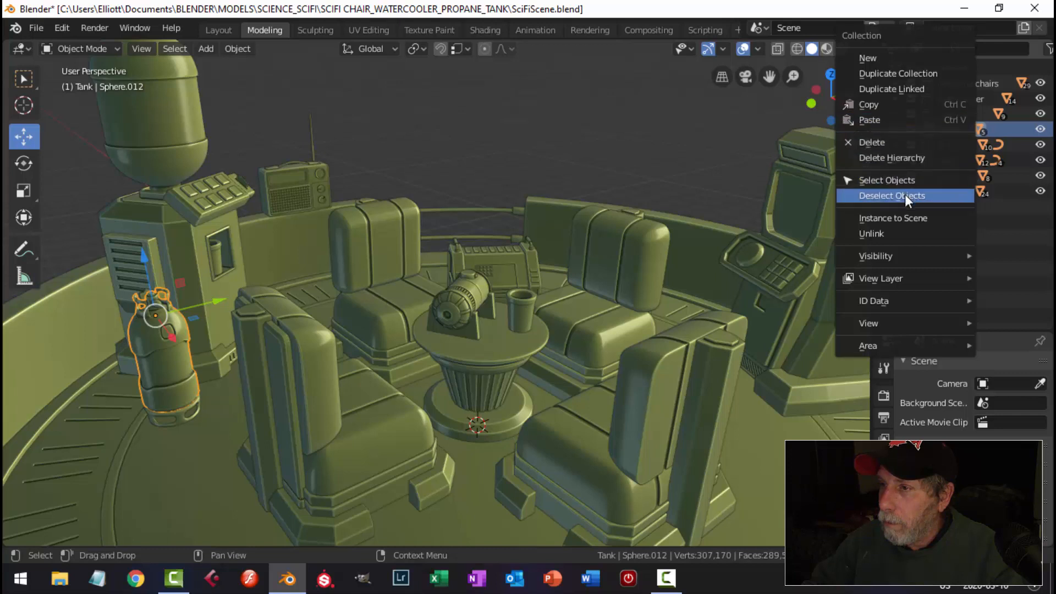
pyautogui.moveTo(884, 257)
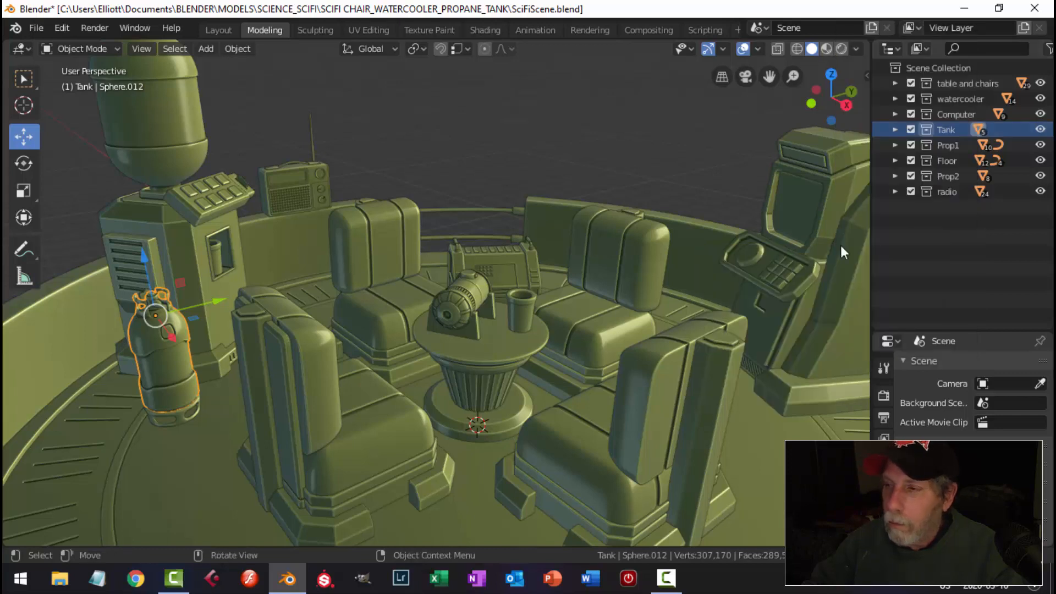
pyautogui.rightClick(955, 128)
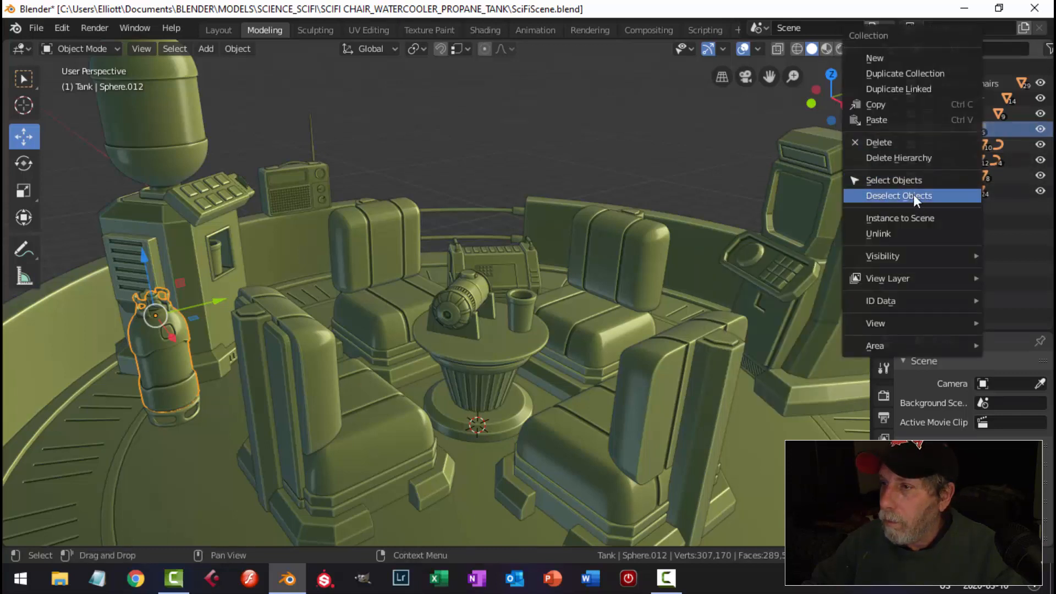
pyautogui.click(883, 179)
pyautogui.press('r')
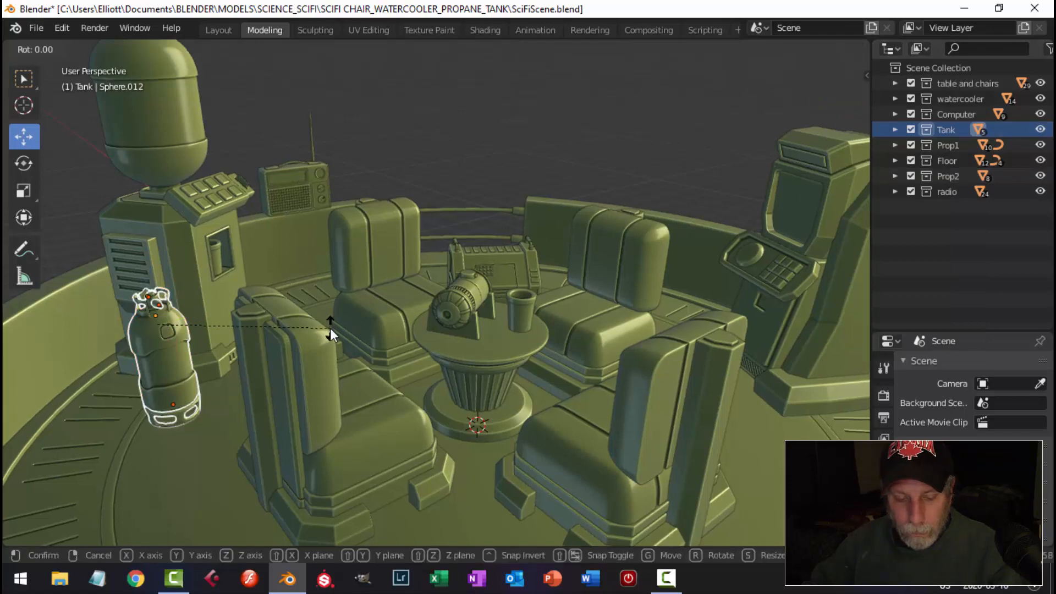
pyautogui.press('z')
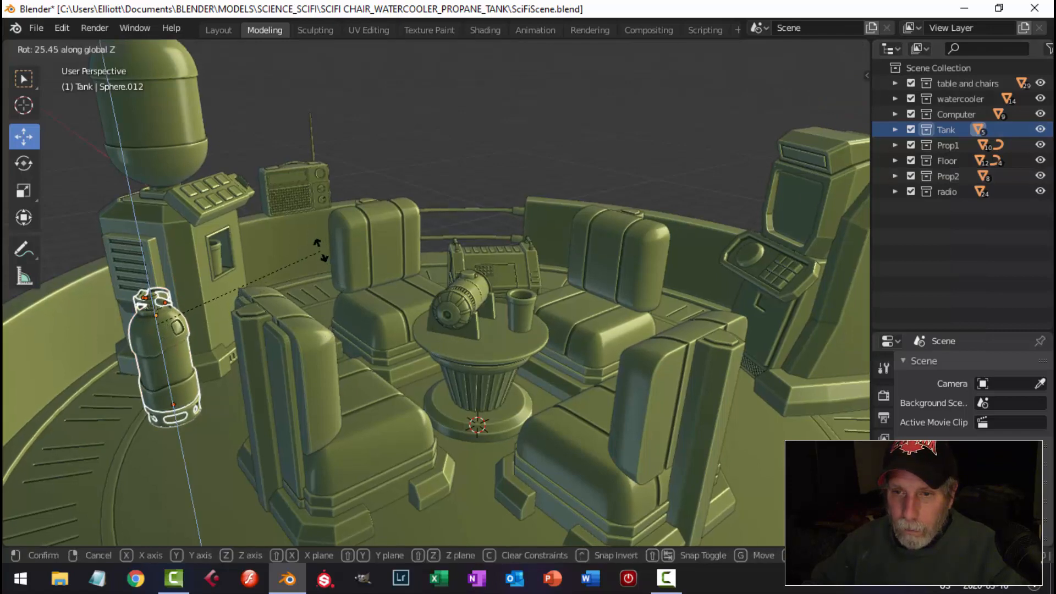
pyautogui.click(338, 250)
pyautogui.hotkey('alt', 'a')
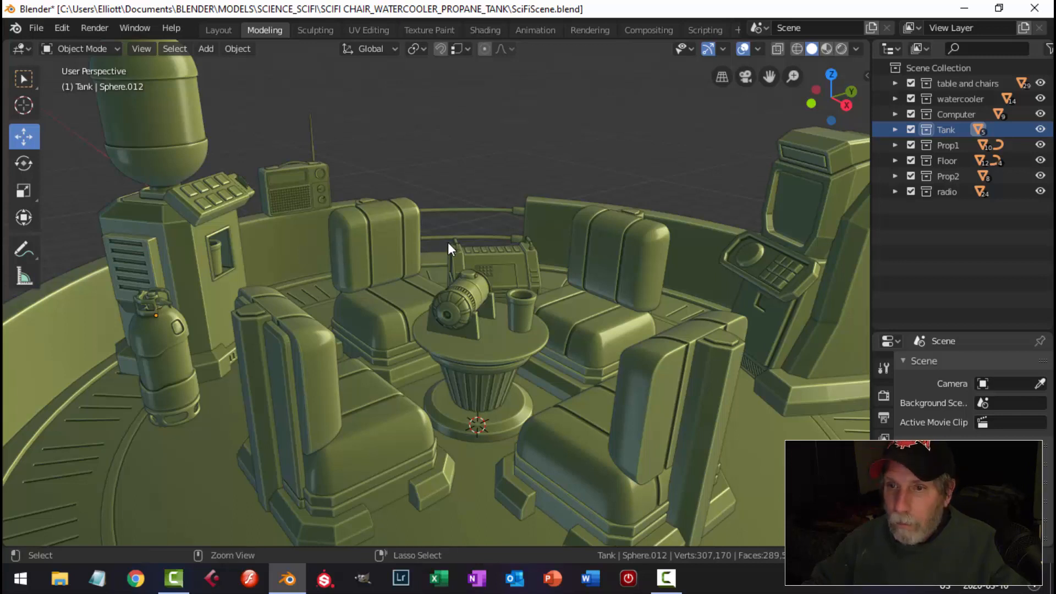
pyautogui.hotkey('ctrl', 's')
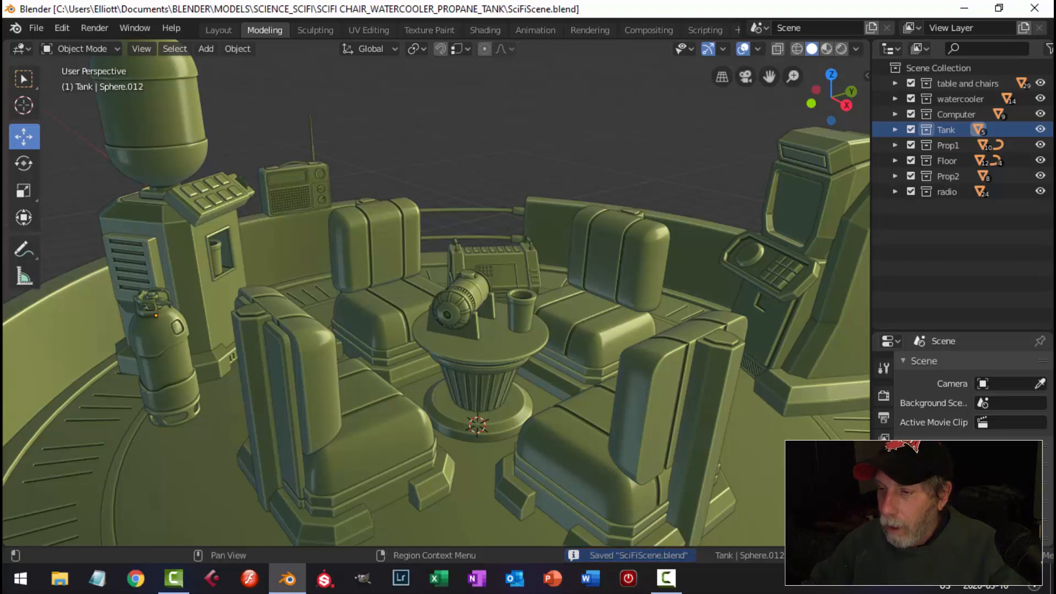